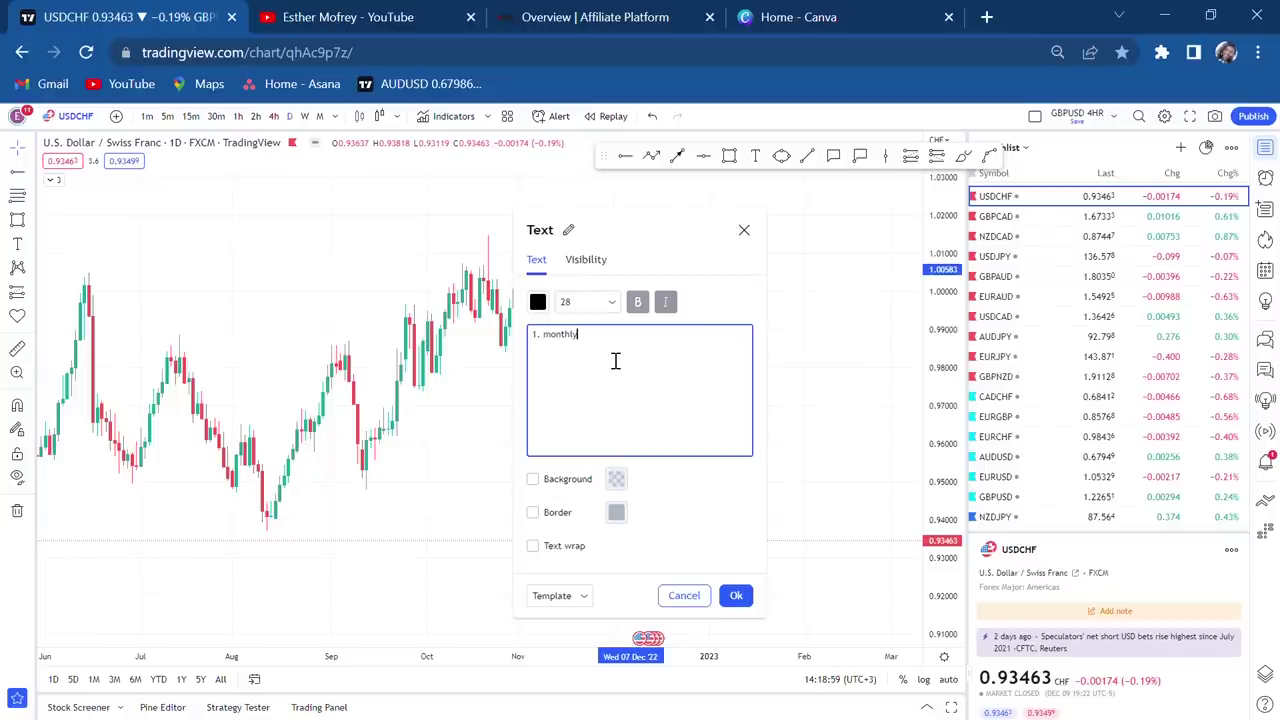
Step: Complete the note's first entry as "1. monthly confirmation" with "box = ......" on a separate line below it
type("confirmation  ")
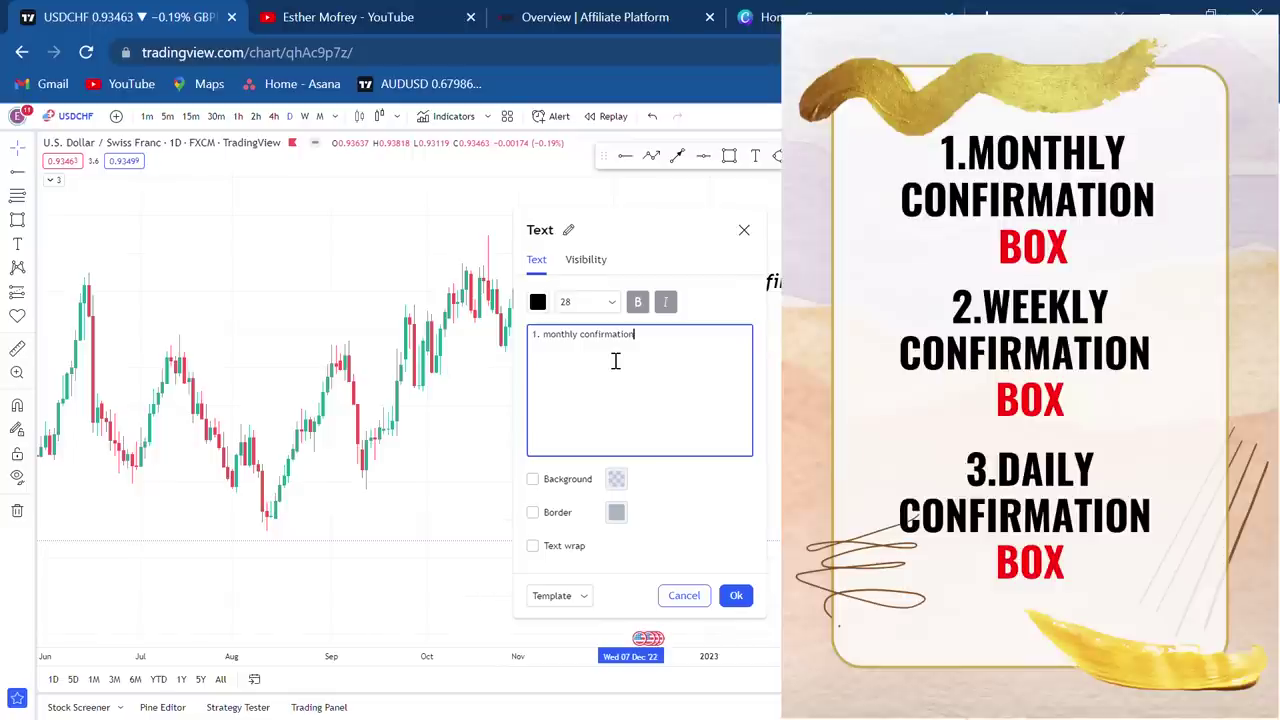
type("bo")
type("x")
type(" =")
type(" ......")
Step: Add the second entry "2. weekly" to the note, with "box = .........." on a separate line below it
type("2.")
type(" weekl")
type("y ")
type("bo")
type("x")
type(" =")
type(" ........")
type(".")
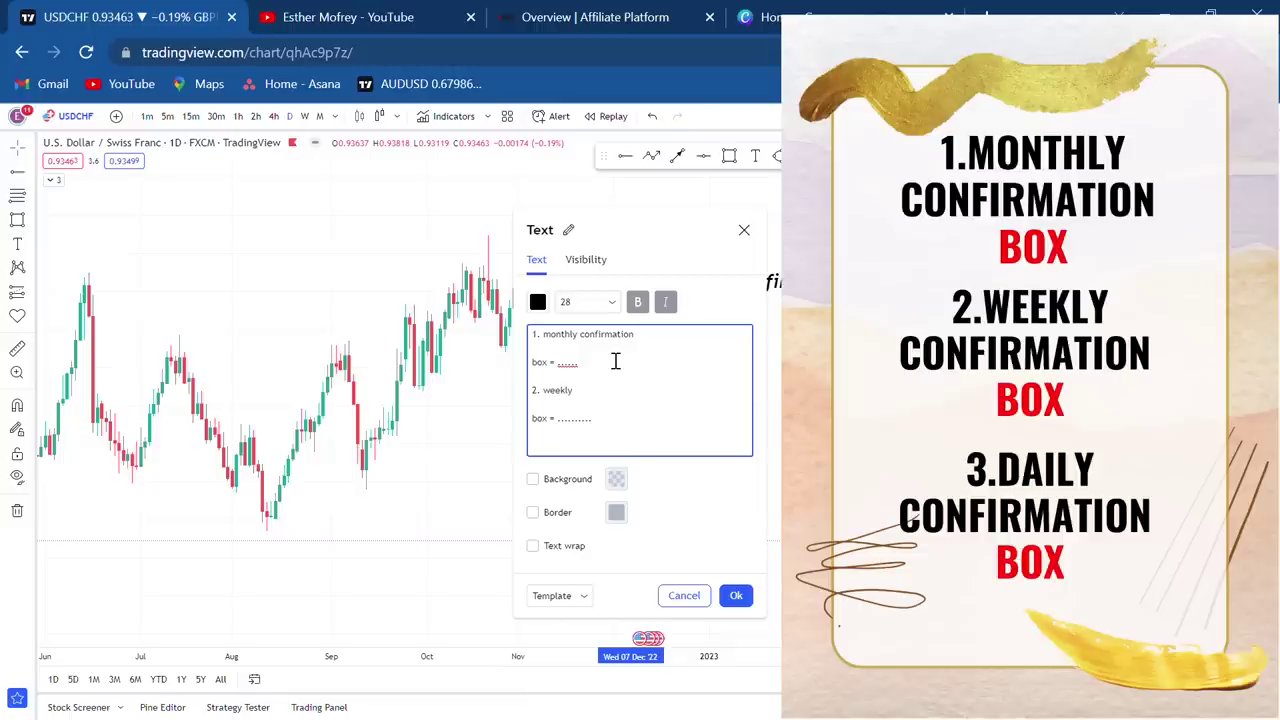
Step: Add the third entry "3. daily confimation" with "=box = .." below it, and apply the text to the chart
key("Return")
type("3.")
type("daily confirmatio")
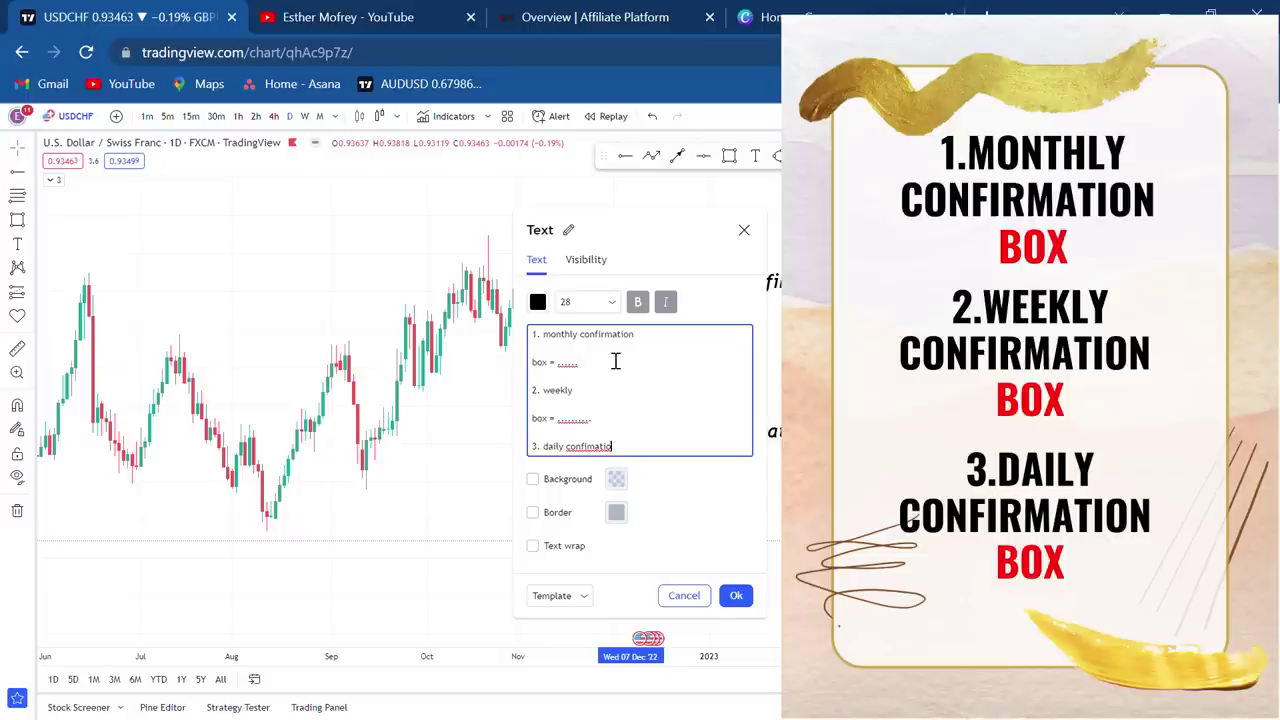
type("n")
key("Return")
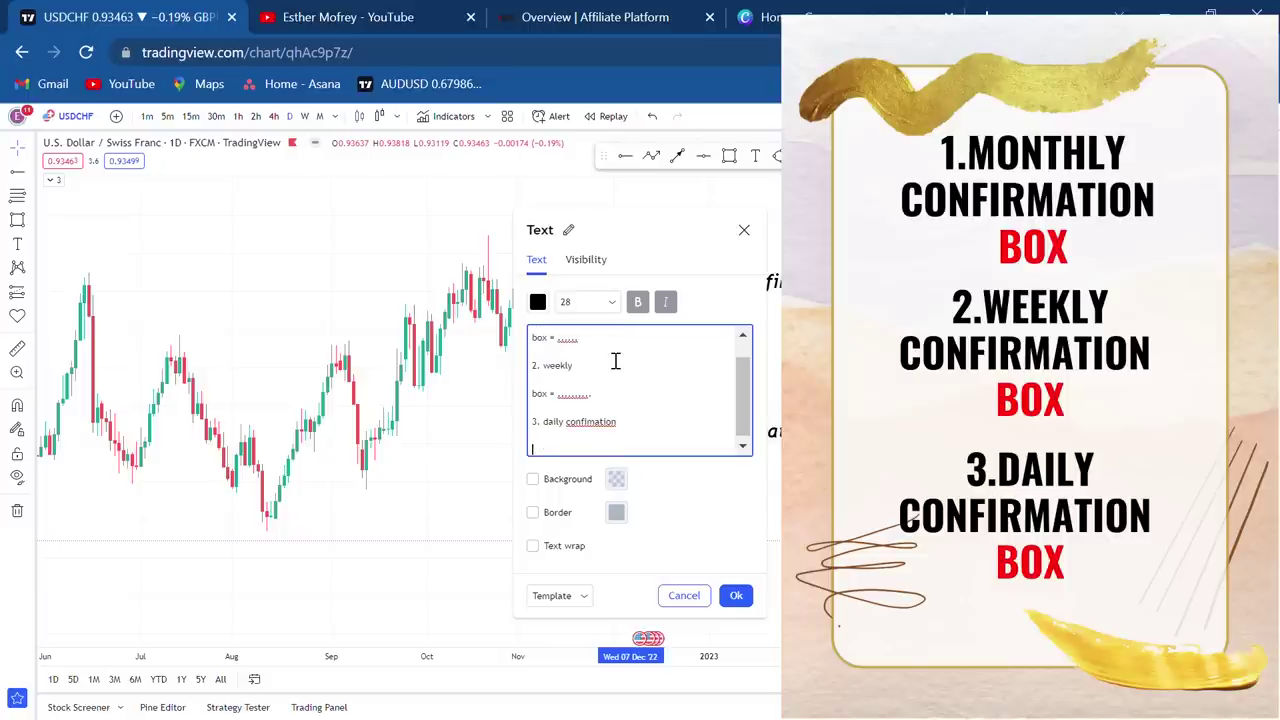
type("-")
type("box")
type(" =")
type(" = ")
type("..")
left_click(736, 595)
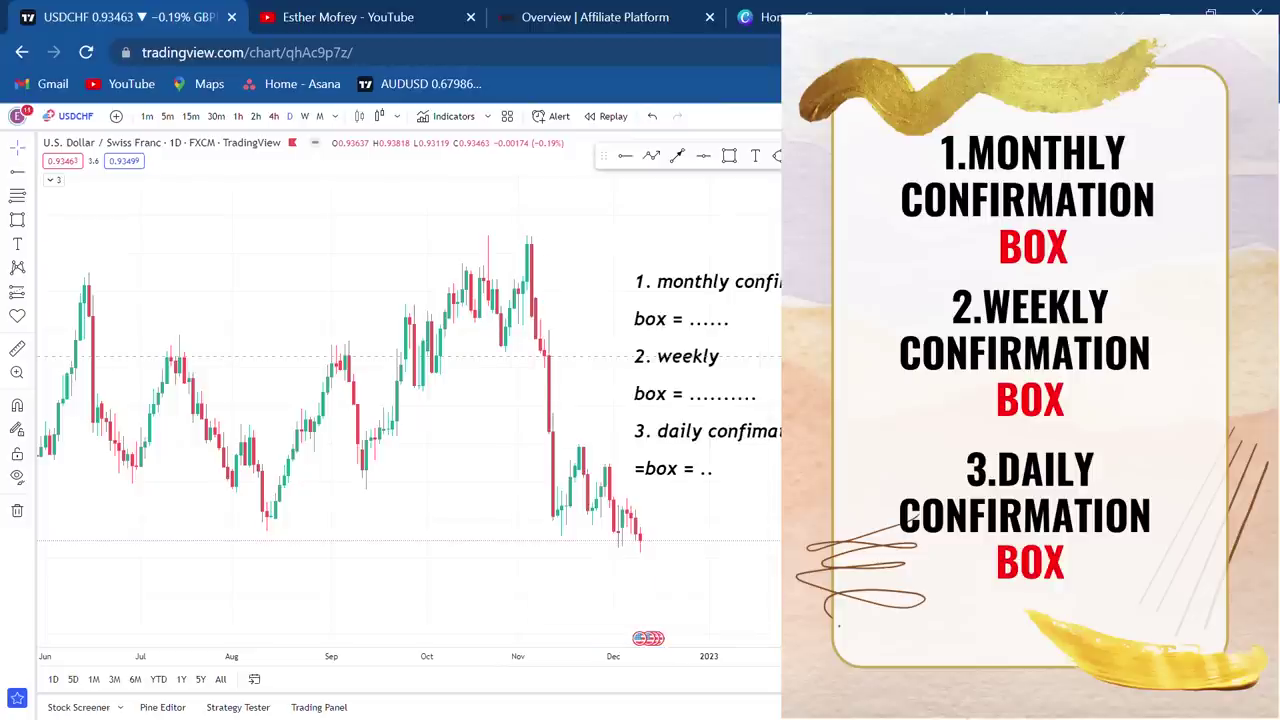
Step: Reposition the confirmation note on the chart and add a separate text label "20 pairs =" above it
left_click_drag(719, 400, 683, 347)
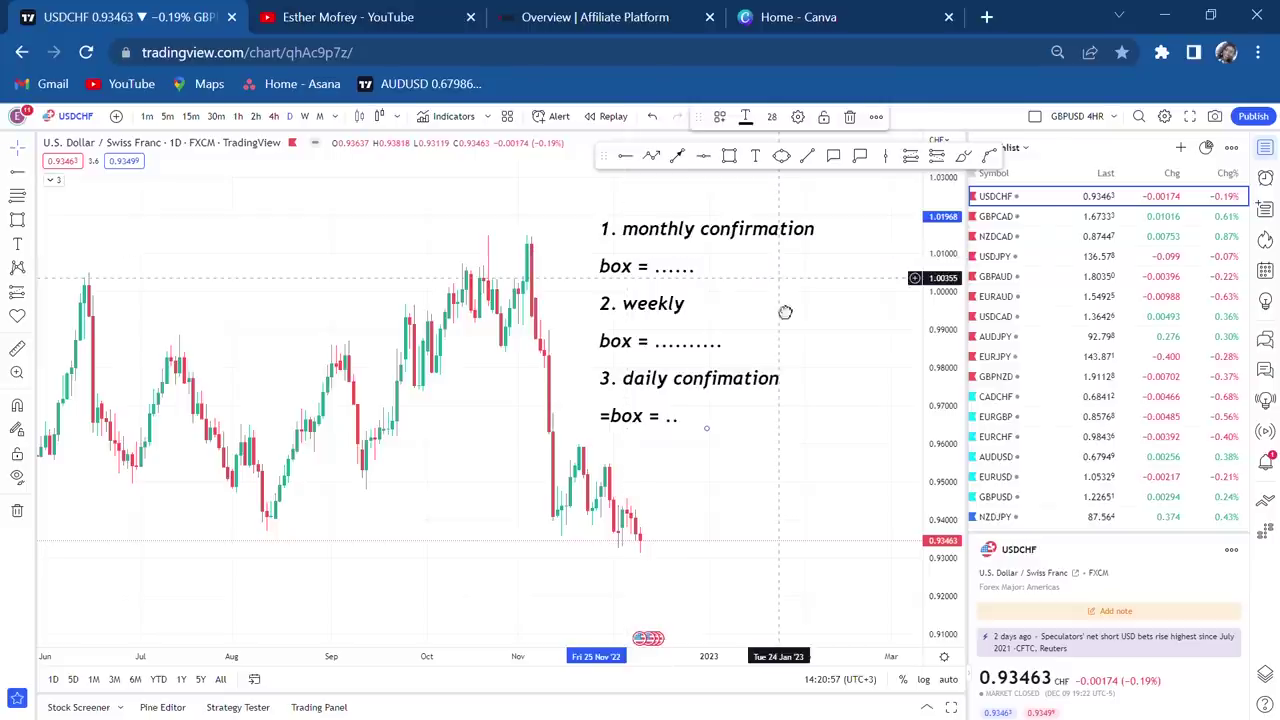
left_click_drag(783, 288, 779, 342)
left_click(755, 156)
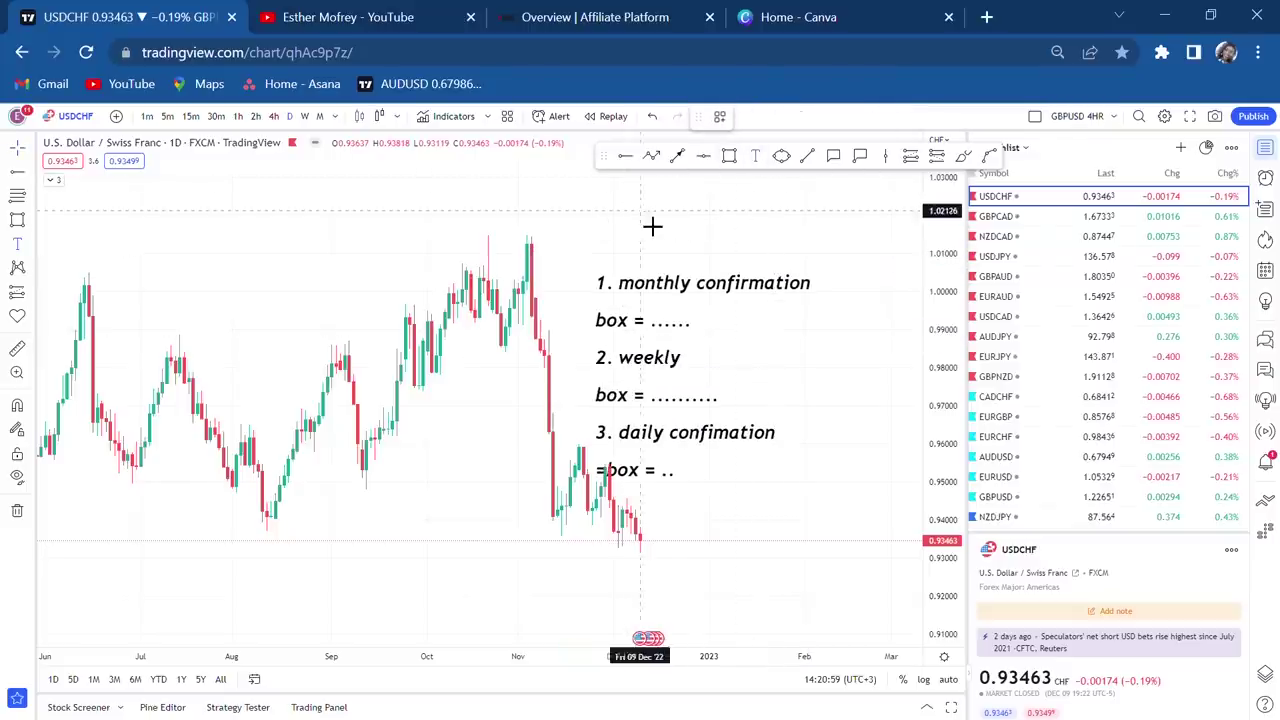
left_click(652, 224)
type("20")
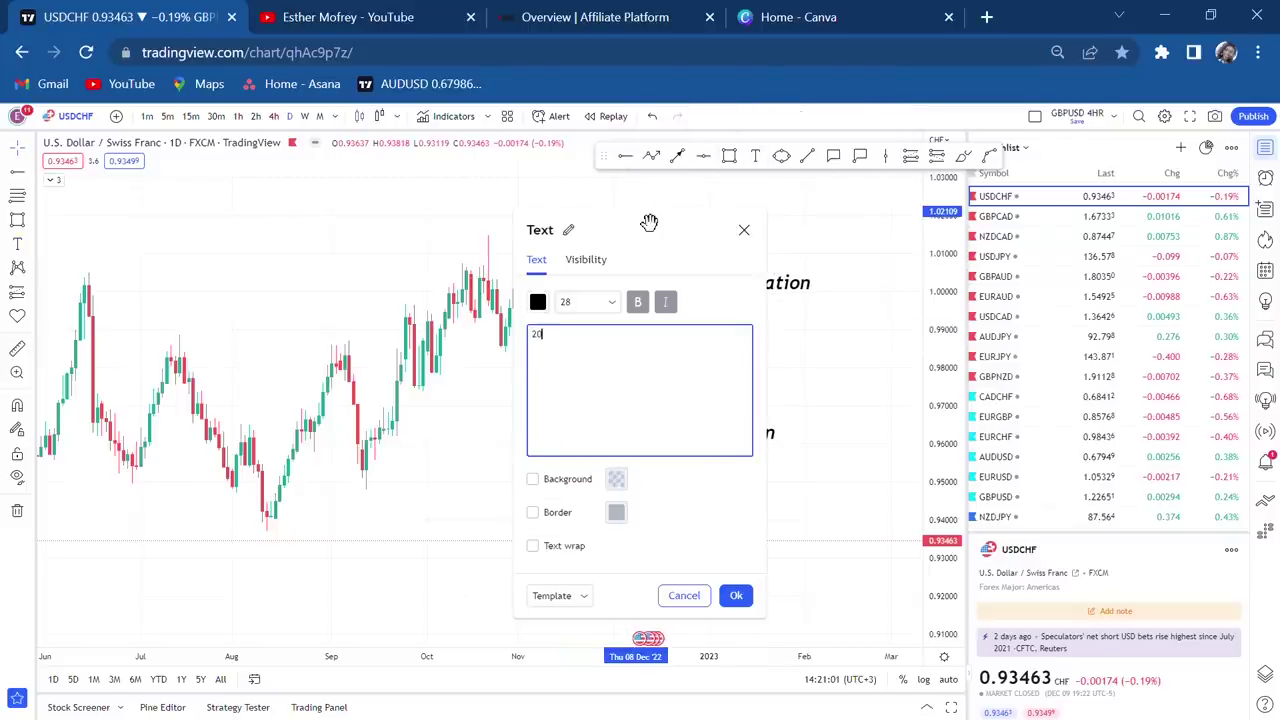
type(" pairs")
type("-")
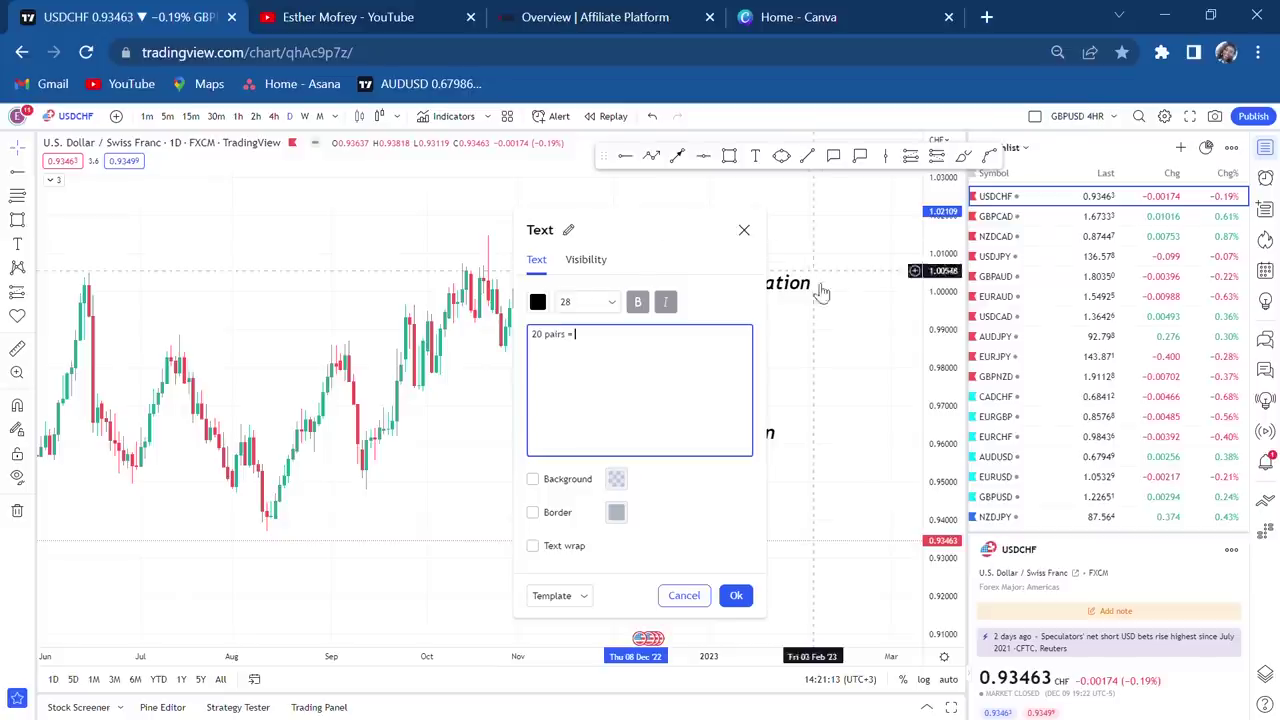
left_click(837, 386)
Step: Line up the "20 pairs =" label above the confirmation note, with both in the empty area beyond the latest candles
left_click_drag(707, 237, 660, 245)
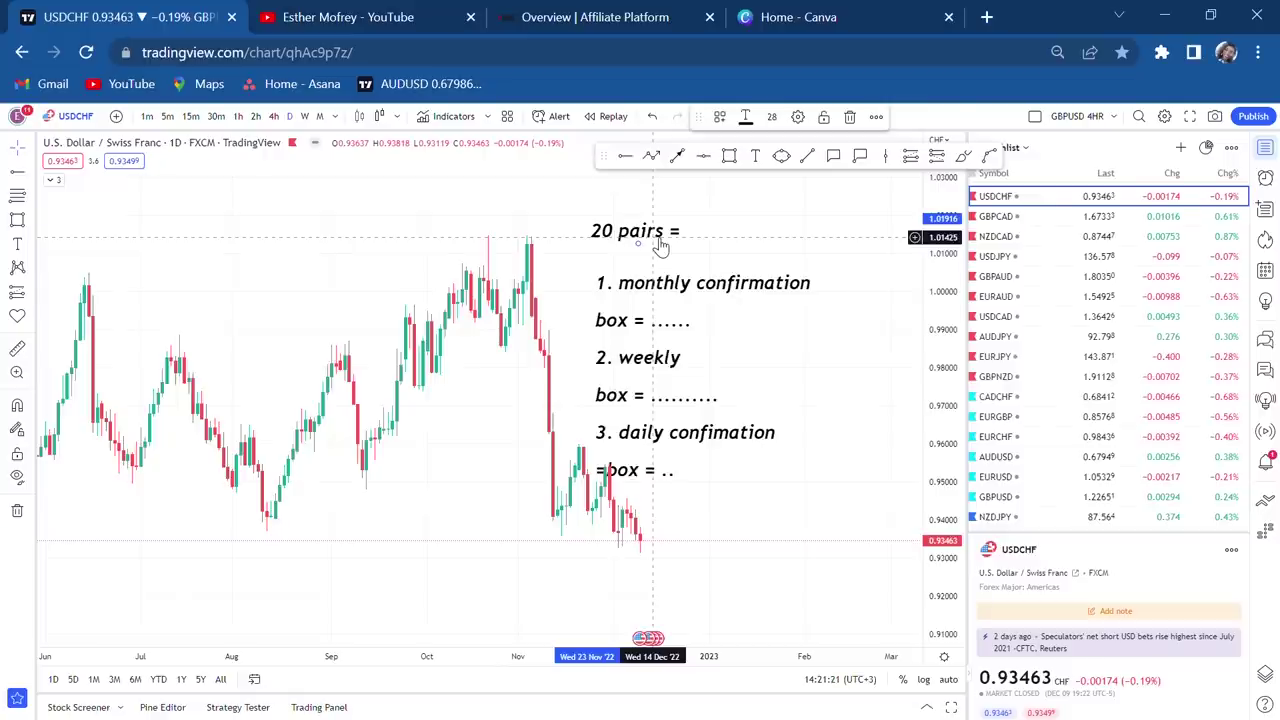
left_click_drag(670, 326, 646, 301)
left_click_drag(766, 423, 850, 426)
left_click_drag(751, 557, 620, 574)
left_click_drag(414, 277, 482, 262)
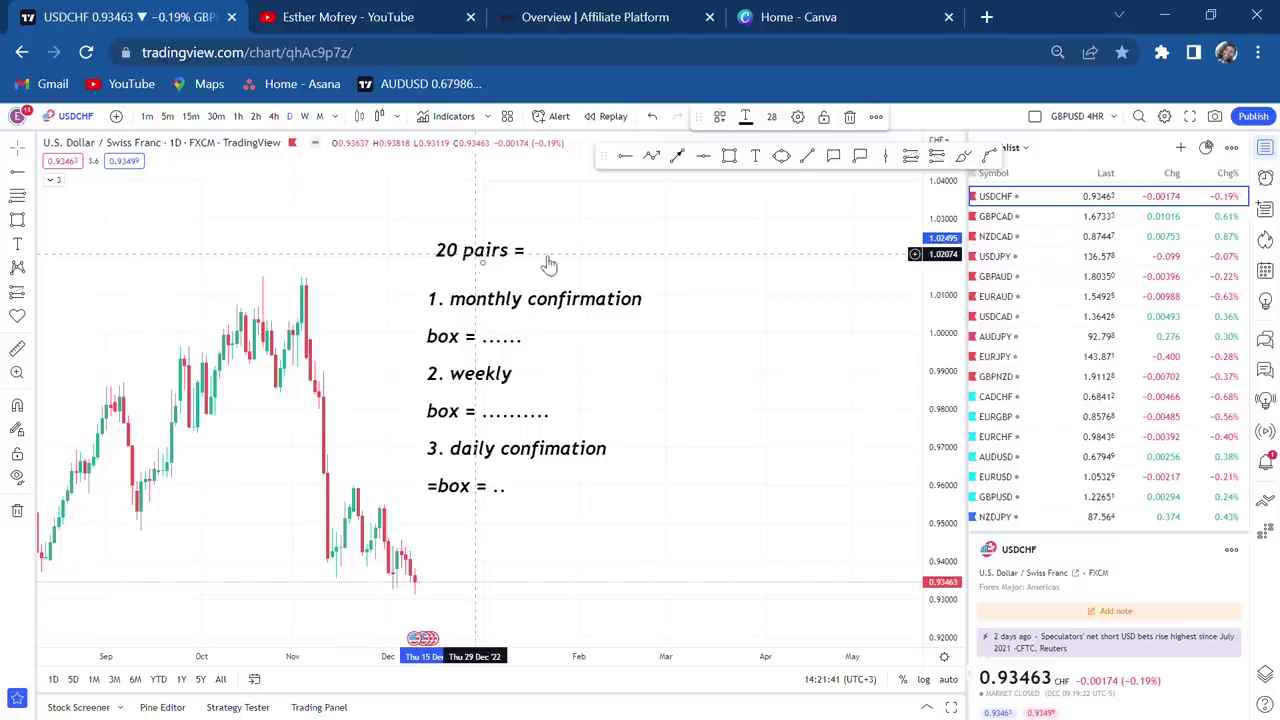
Step: Move CADCHF in the watchlist to between EURUSD and GBPUSD
scroll(1115, 427, "down", 2)
scroll(1115, 427, "up", 2)
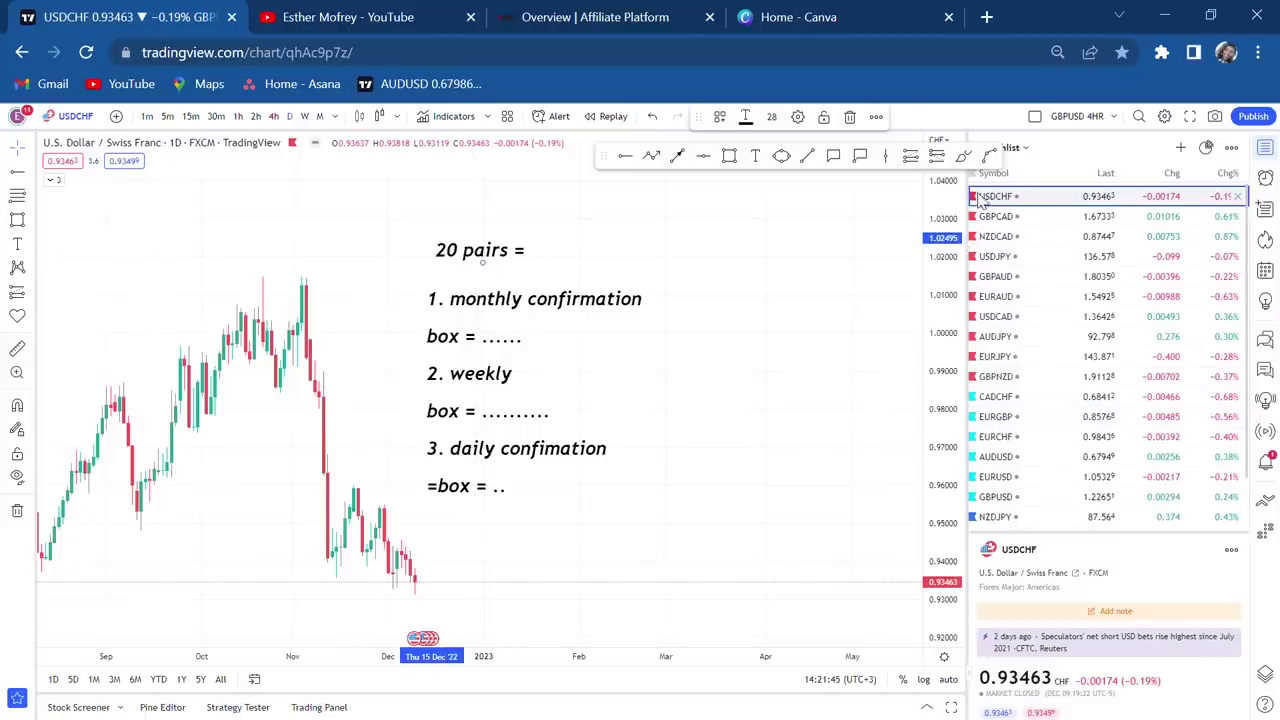
scroll(990, 345, "down", 2)
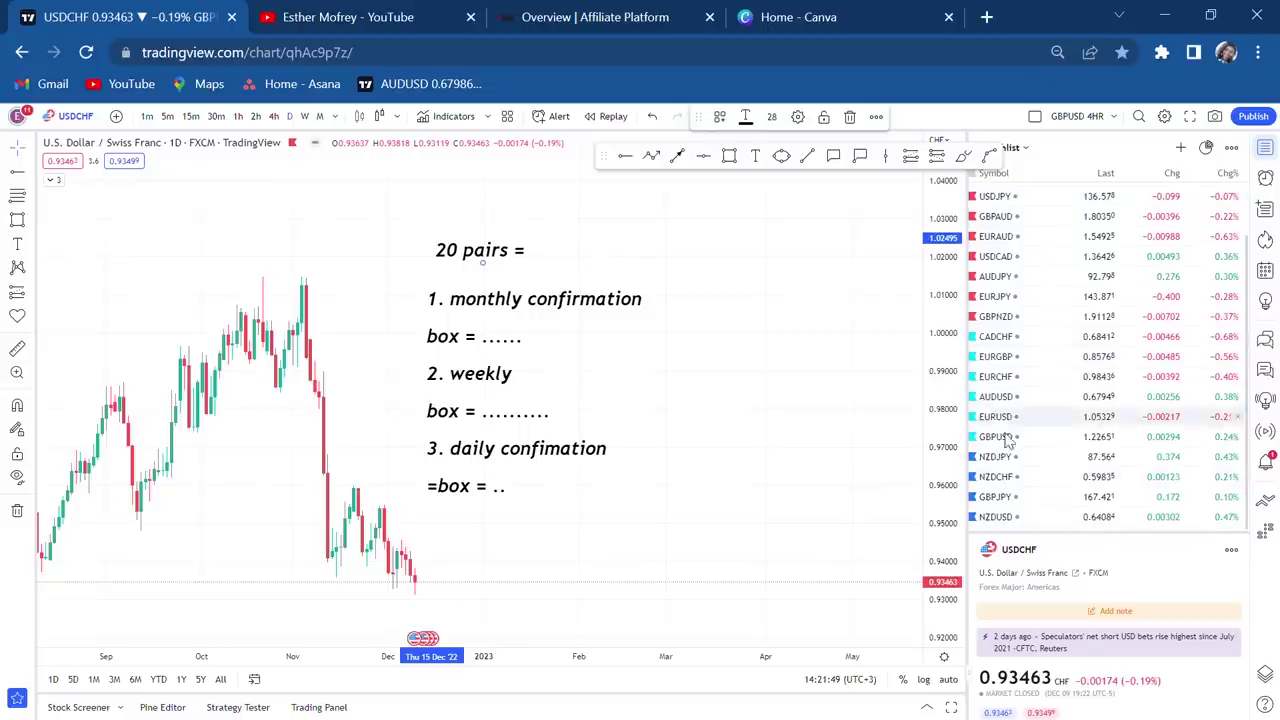
left_click_drag(1005, 345, 1012, 437)
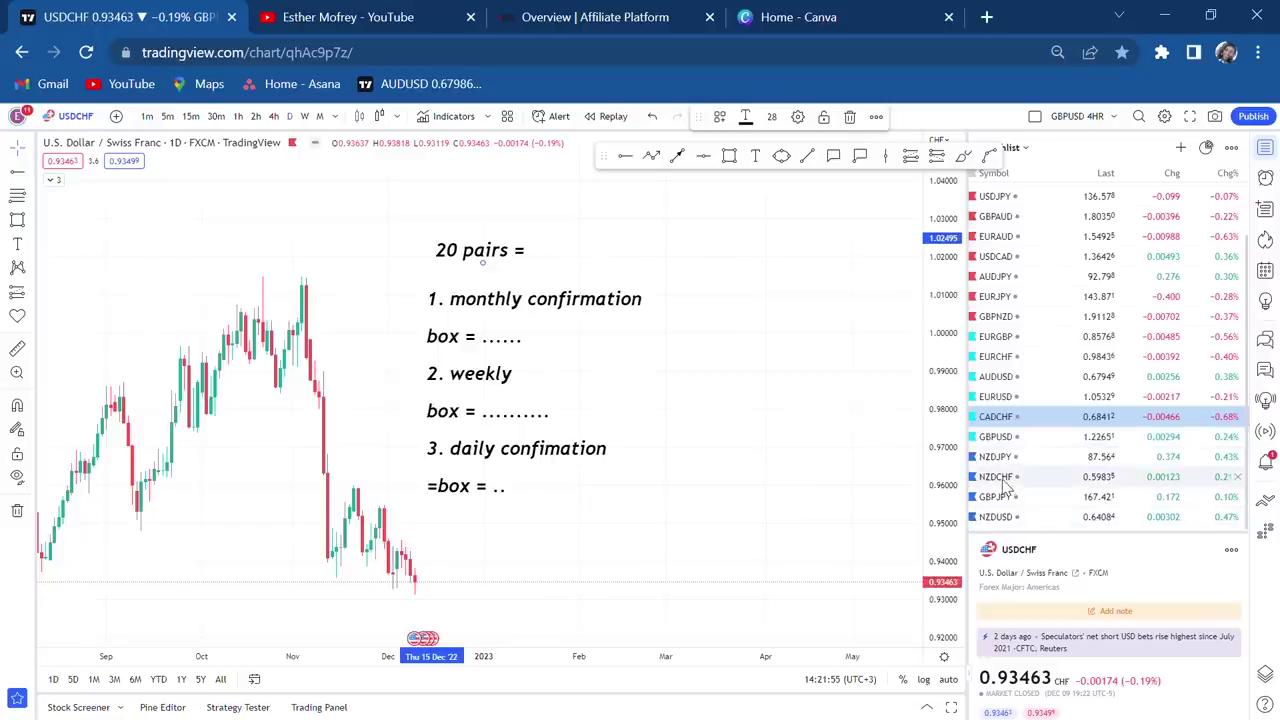
scroll(1048, 374, "up", 2)
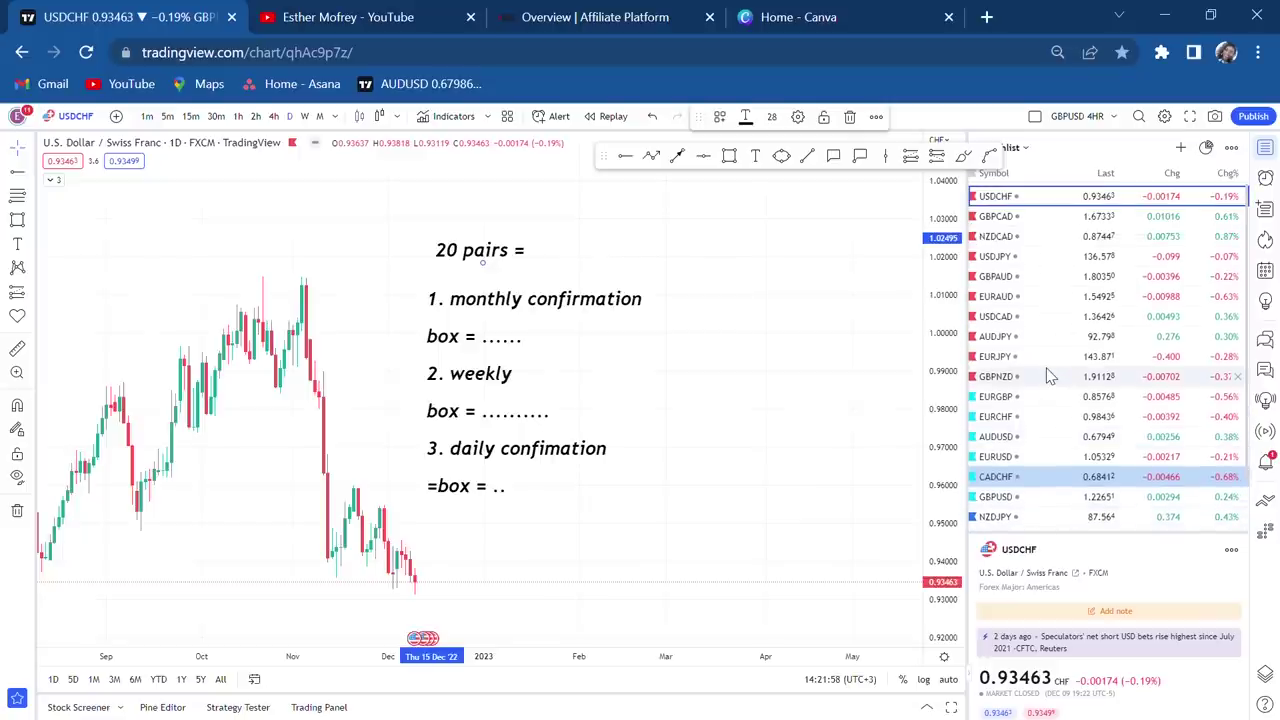
Step: Add the box colours to the confirmation note: royal blue for monthly, sky blue for weekly and red for daily
double_click(520, 308)
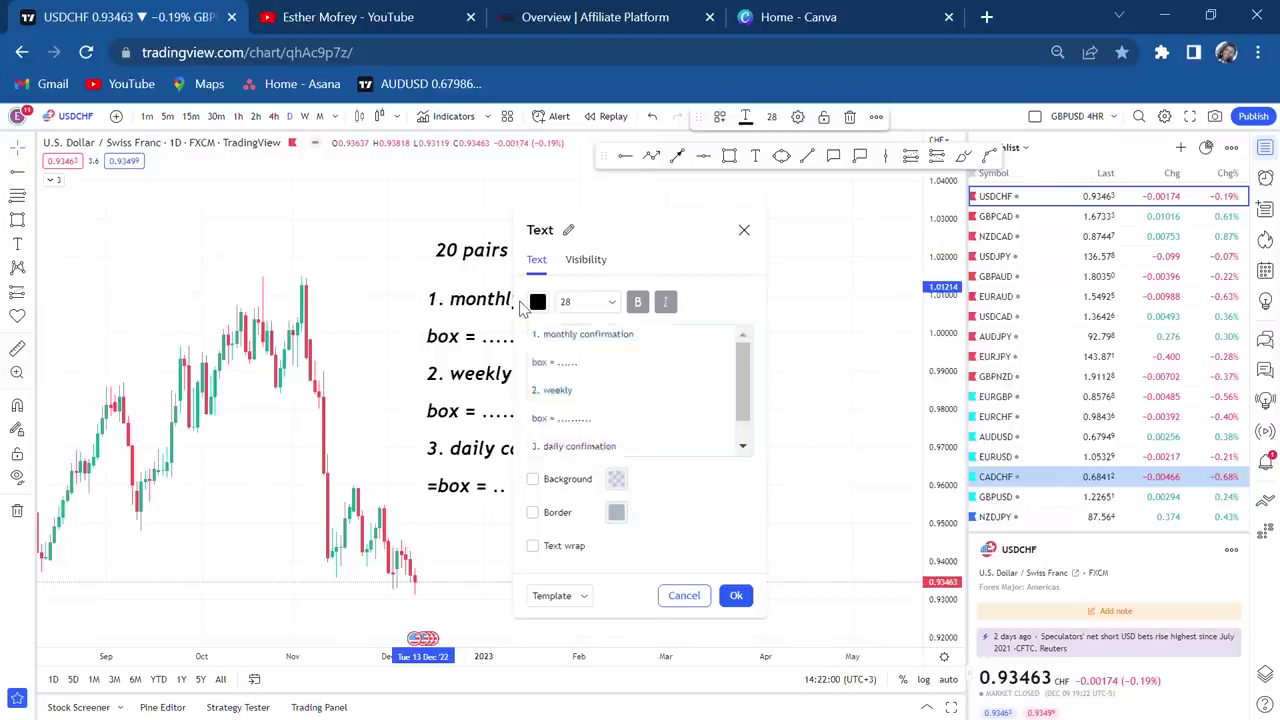
left_click(612, 380)
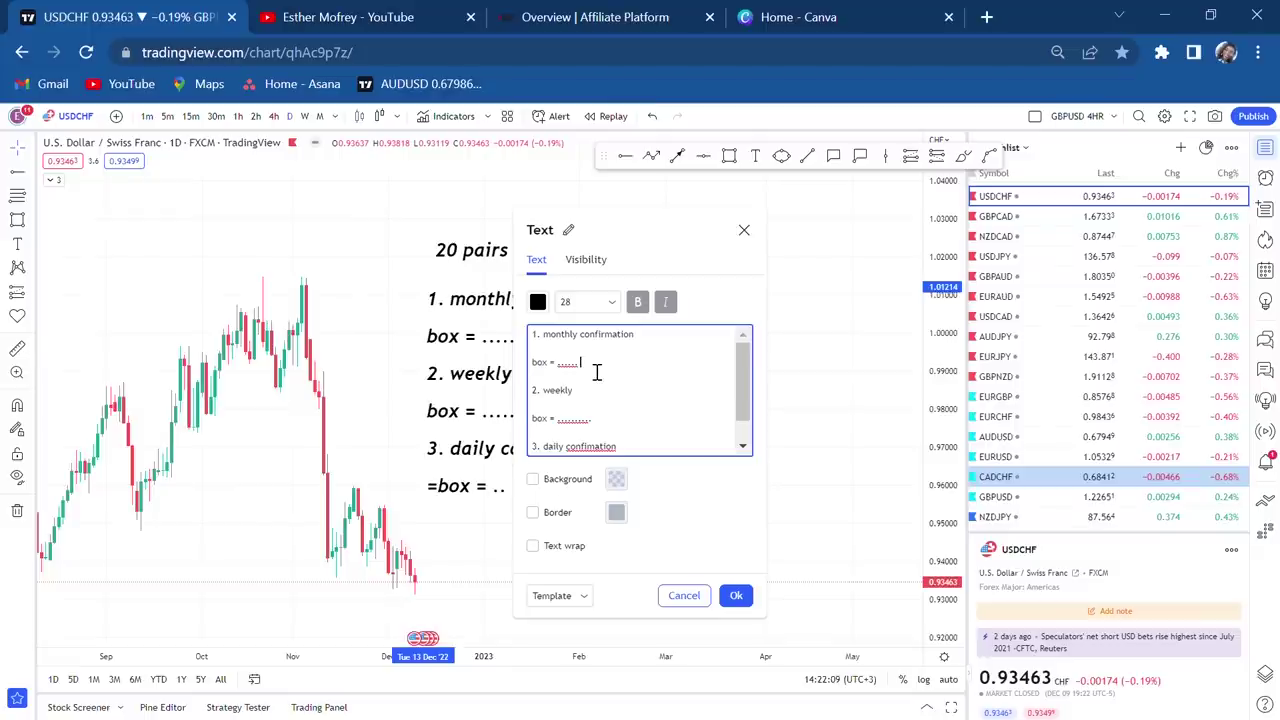
type("b")
type("royal blue")
left_click(618, 430)
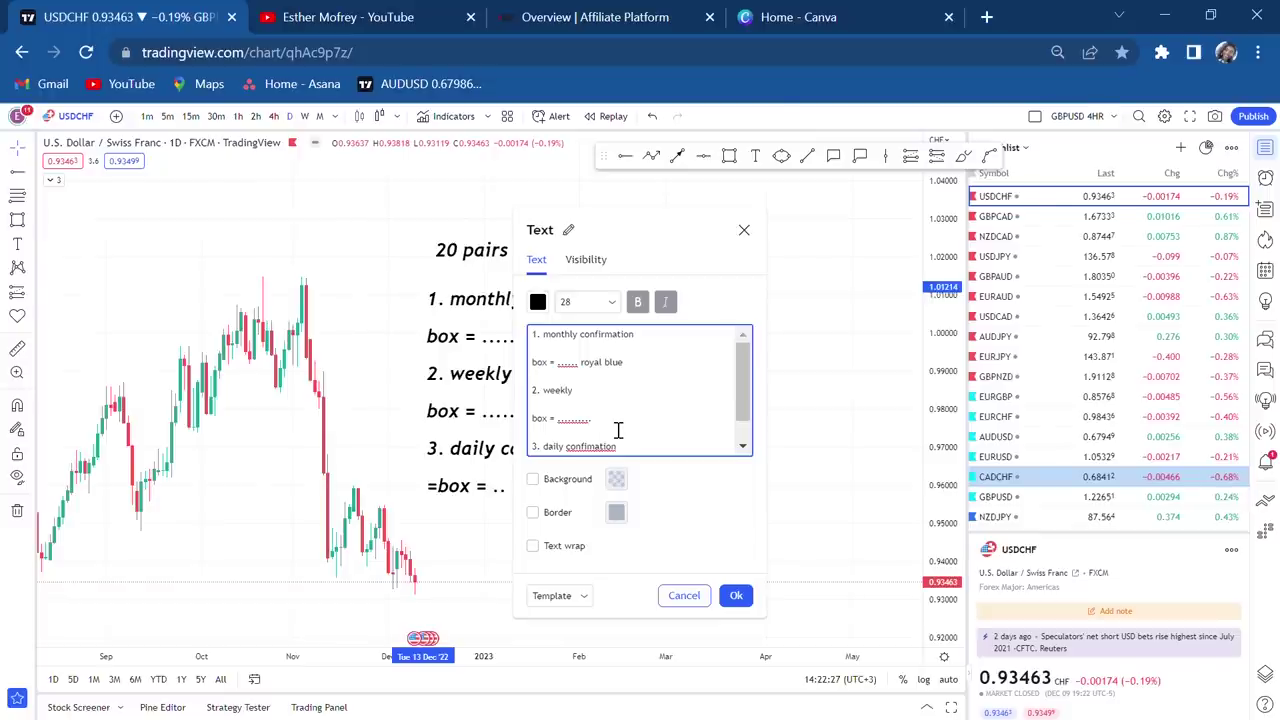
type("sk")
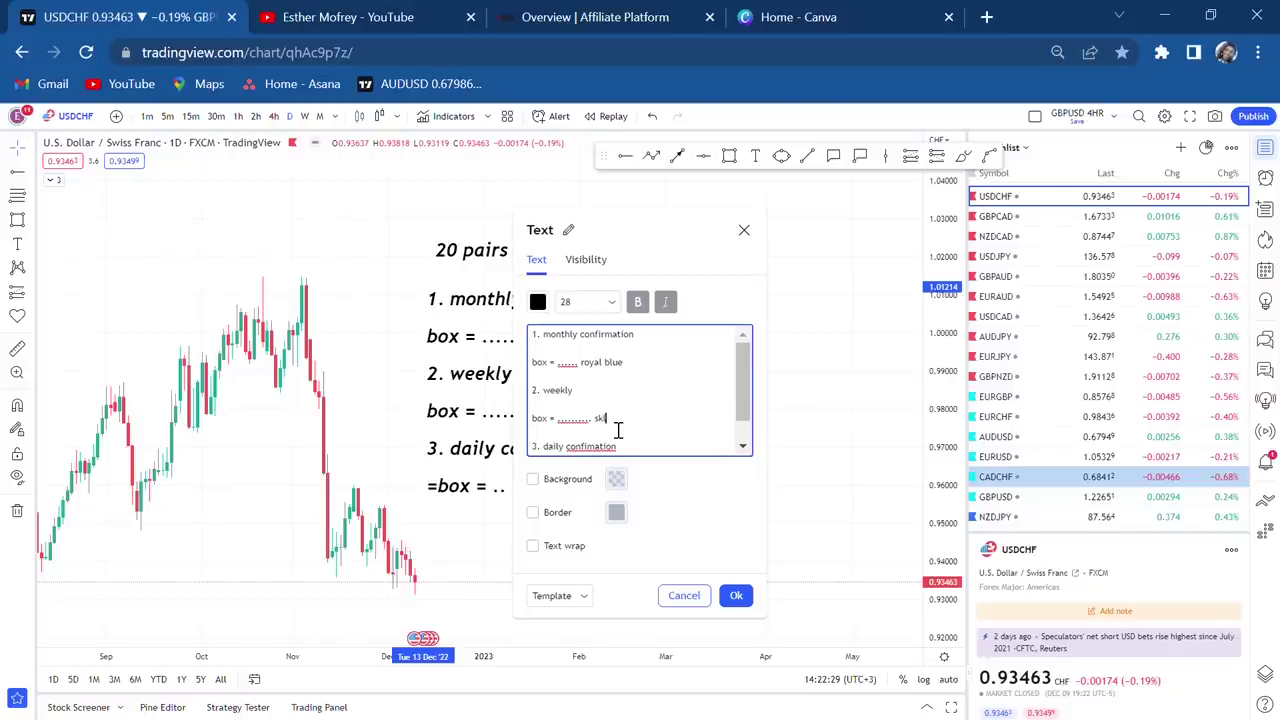
type("y blue")
scroll(662, 450, "down", 1)
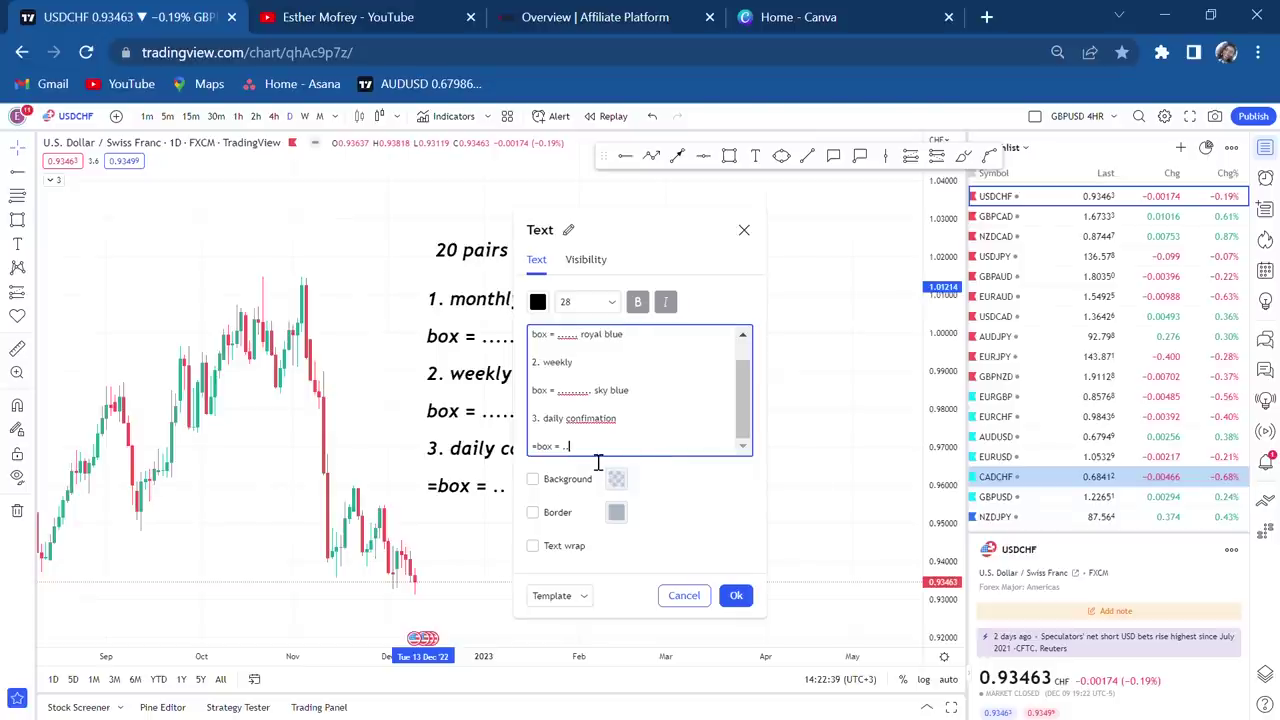
type("red")
left_click(800, 482)
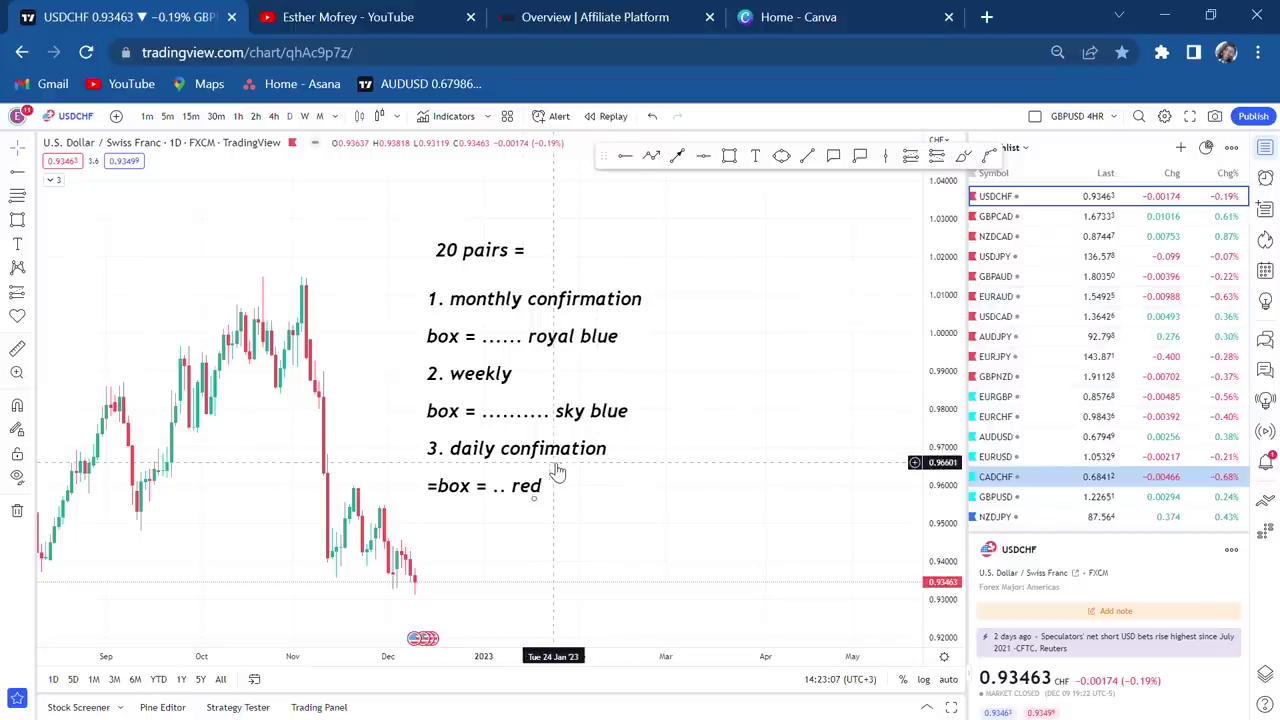
Step: Append "= 10 pairs" to the red daily box line of the confirmation note
double_click(519, 482)
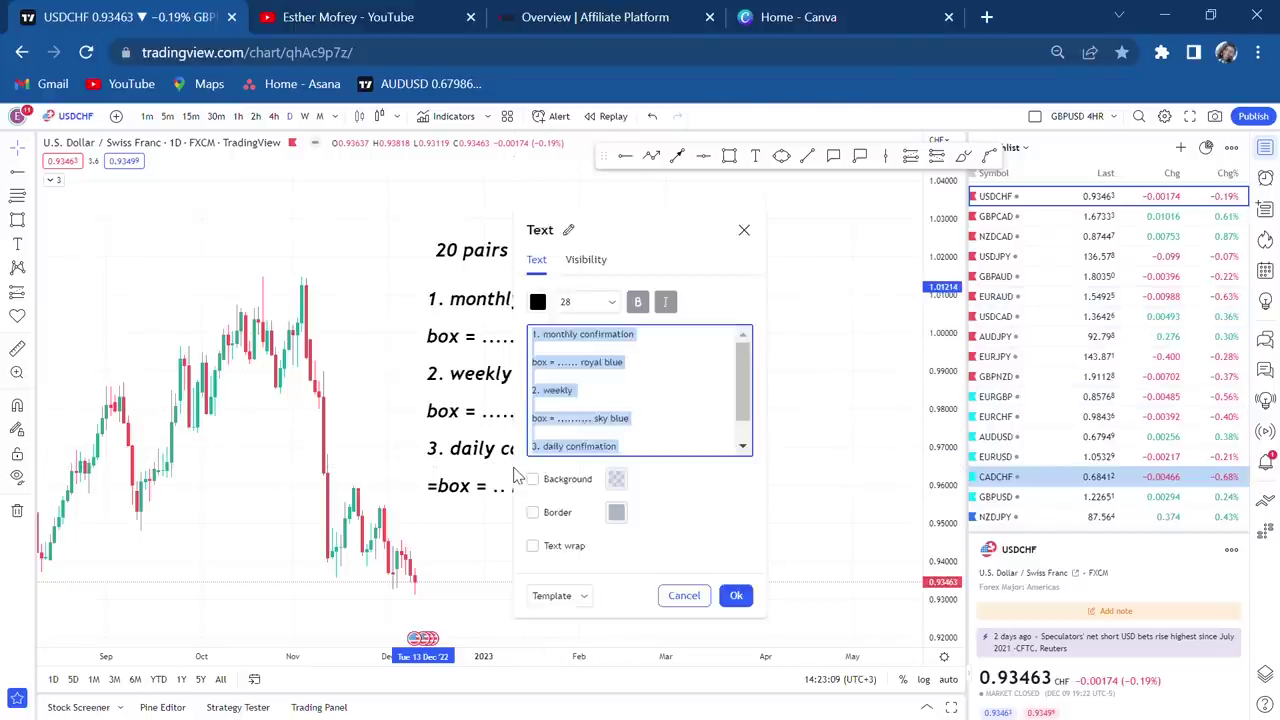
left_click(652, 452)
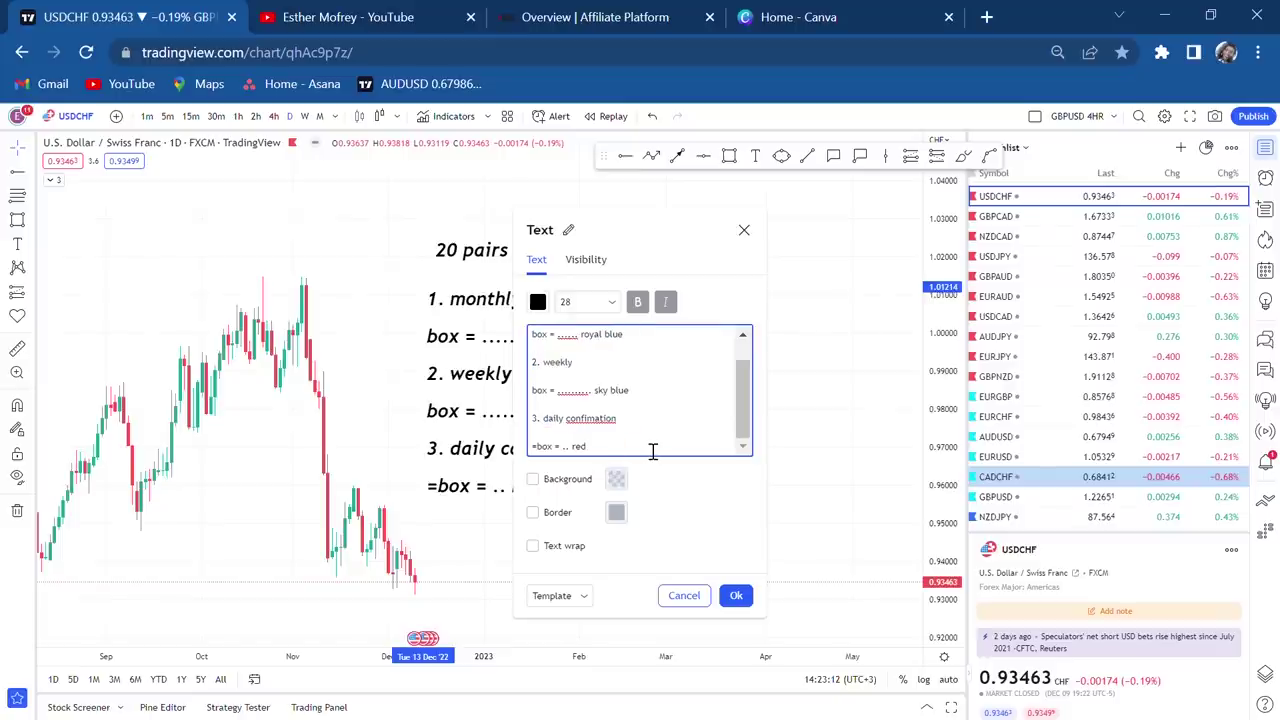
type("= 10 pairs")
left_click(826, 510)
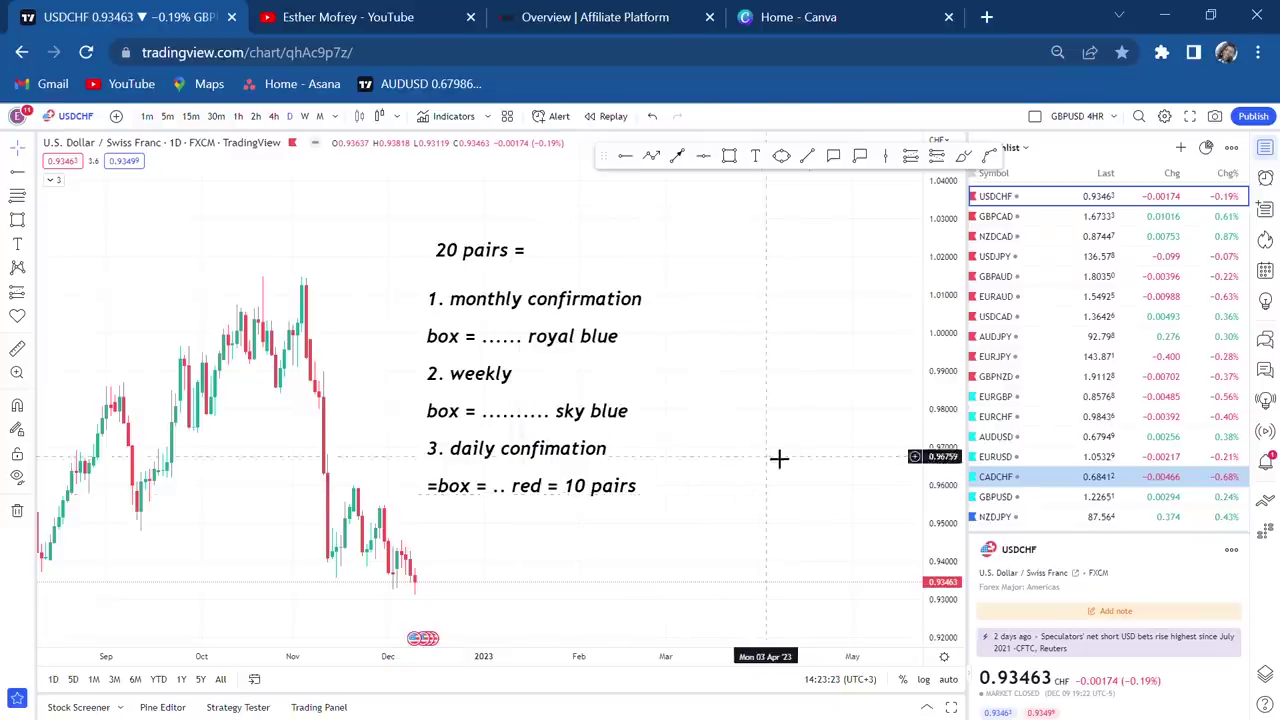
Step: Check the sky-blue flagged pairs in the watchlist and append "= 6 pairs" to the note's weekly box line
scroll(1103, 354, "down", 2)
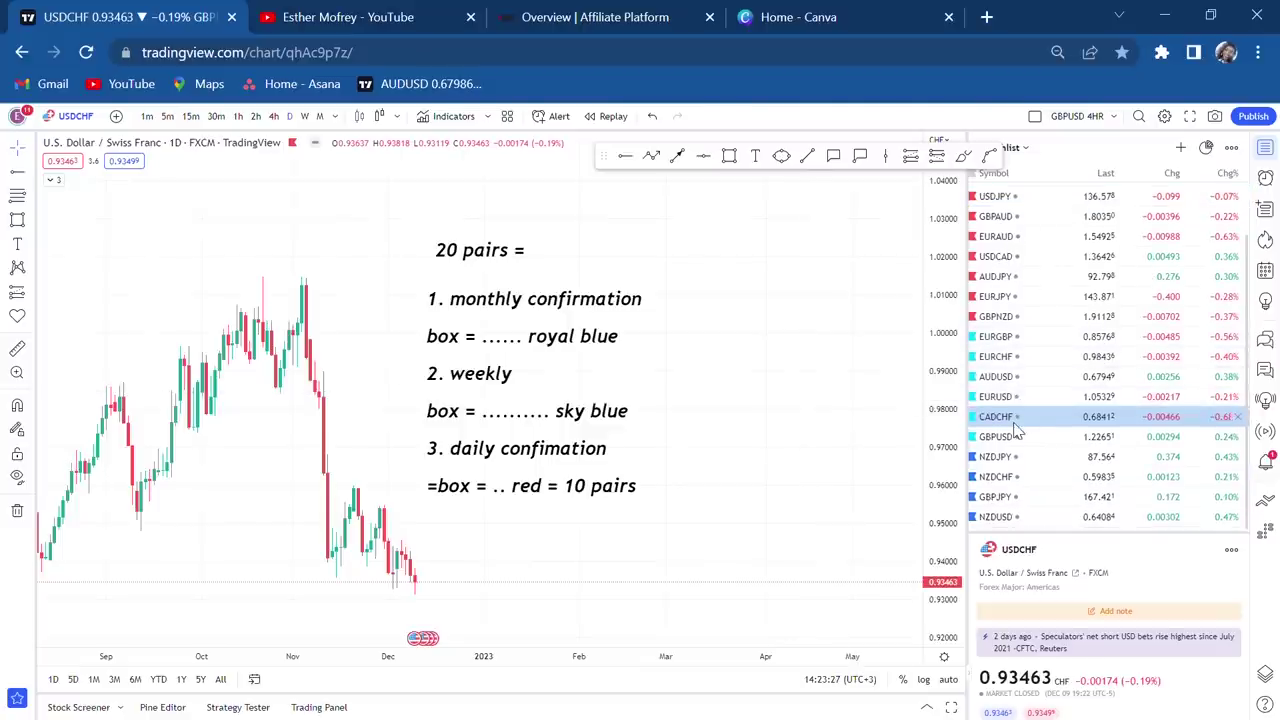
double_click(562, 345)
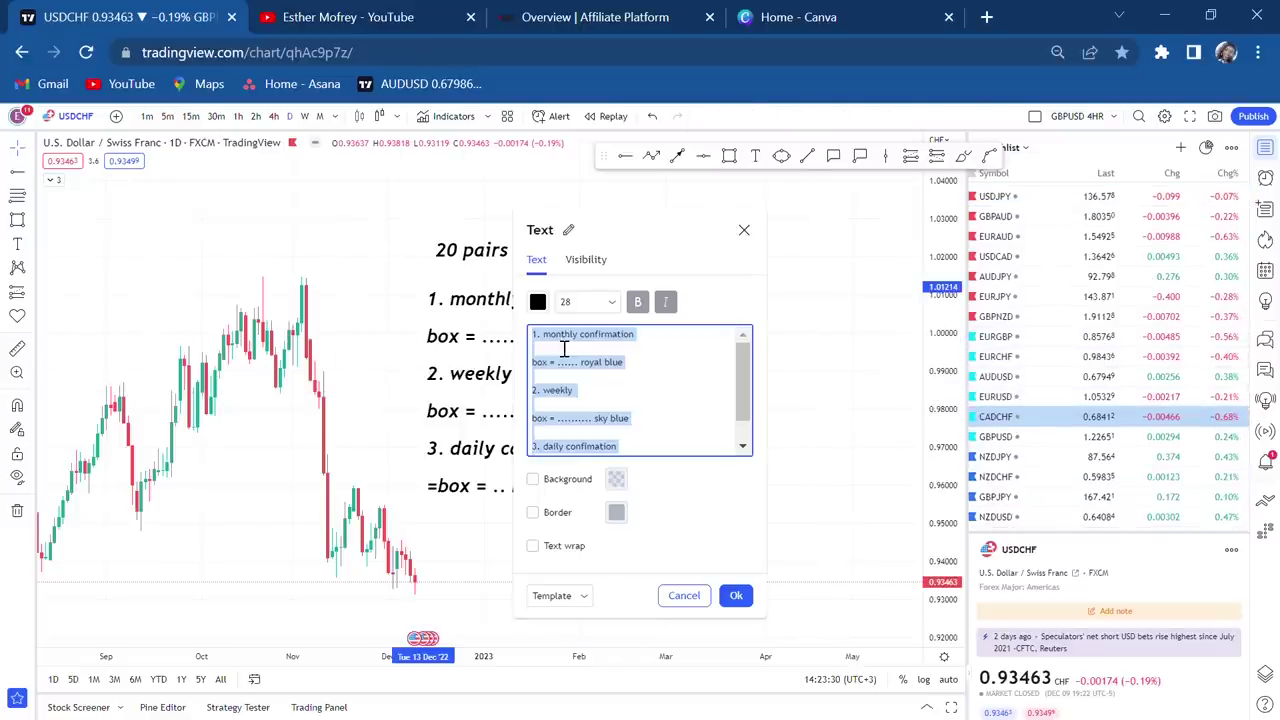
left_click(667, 427)
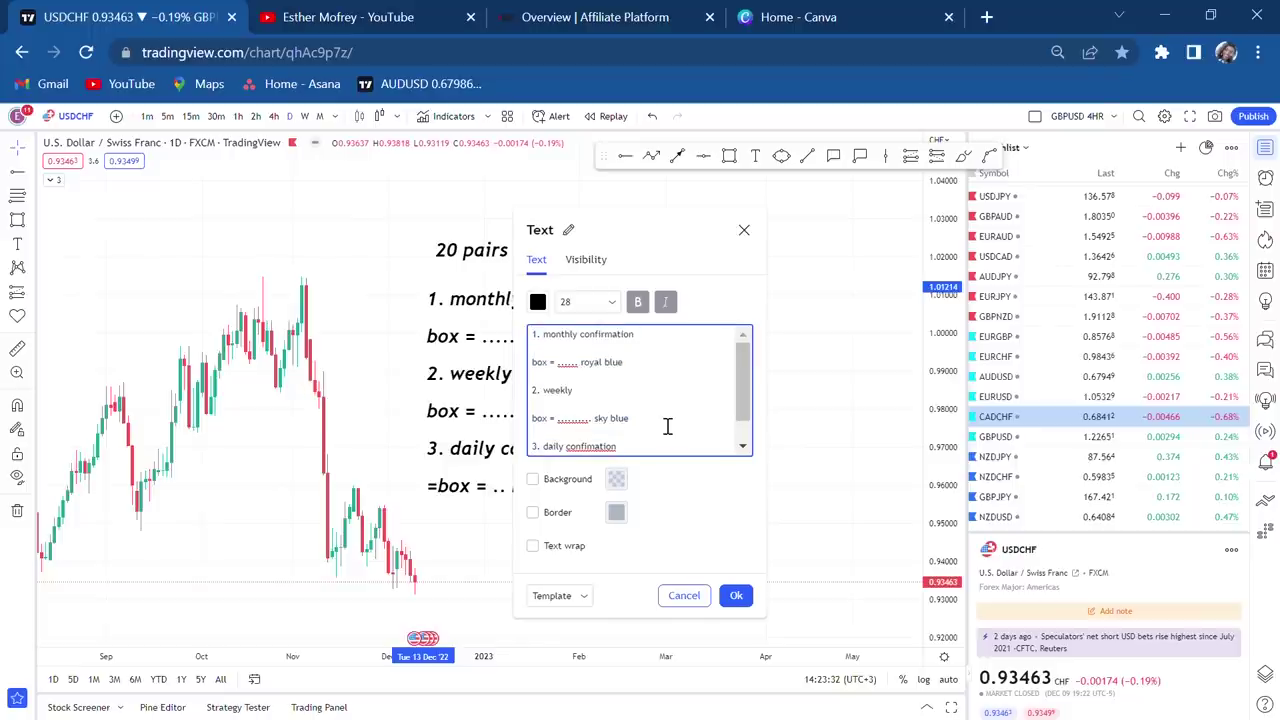
type("= 6 pairs")
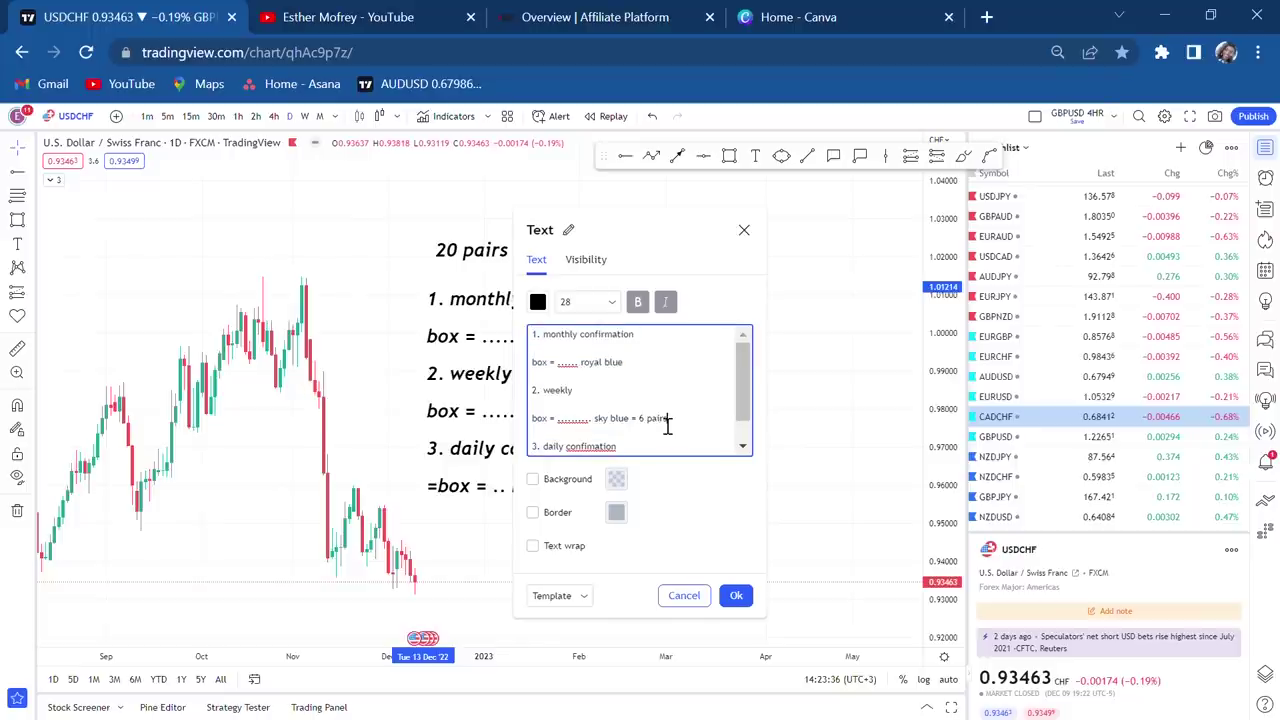
left_click(876, 472)
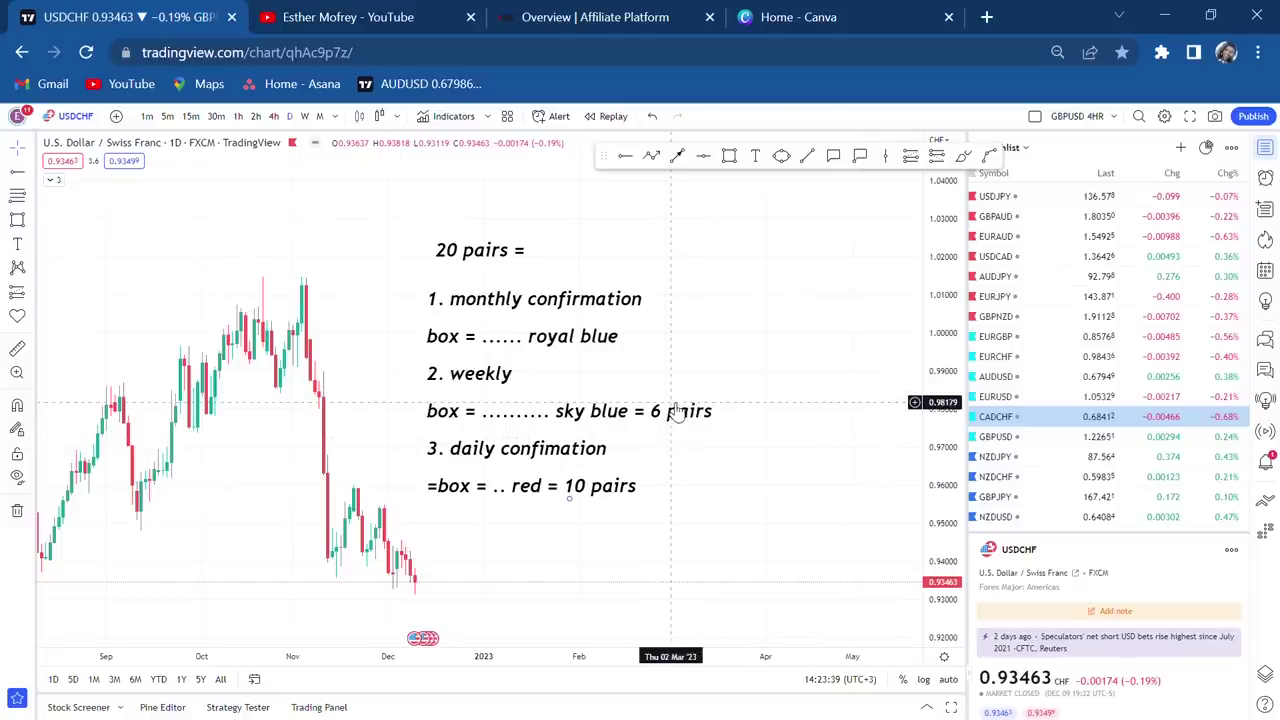
Step: Append "= 4 pairs" to the royal blue monthly box line of the confirmation note
left_click(617, 342)
double_click(617, 342)
left_click(680, 371)
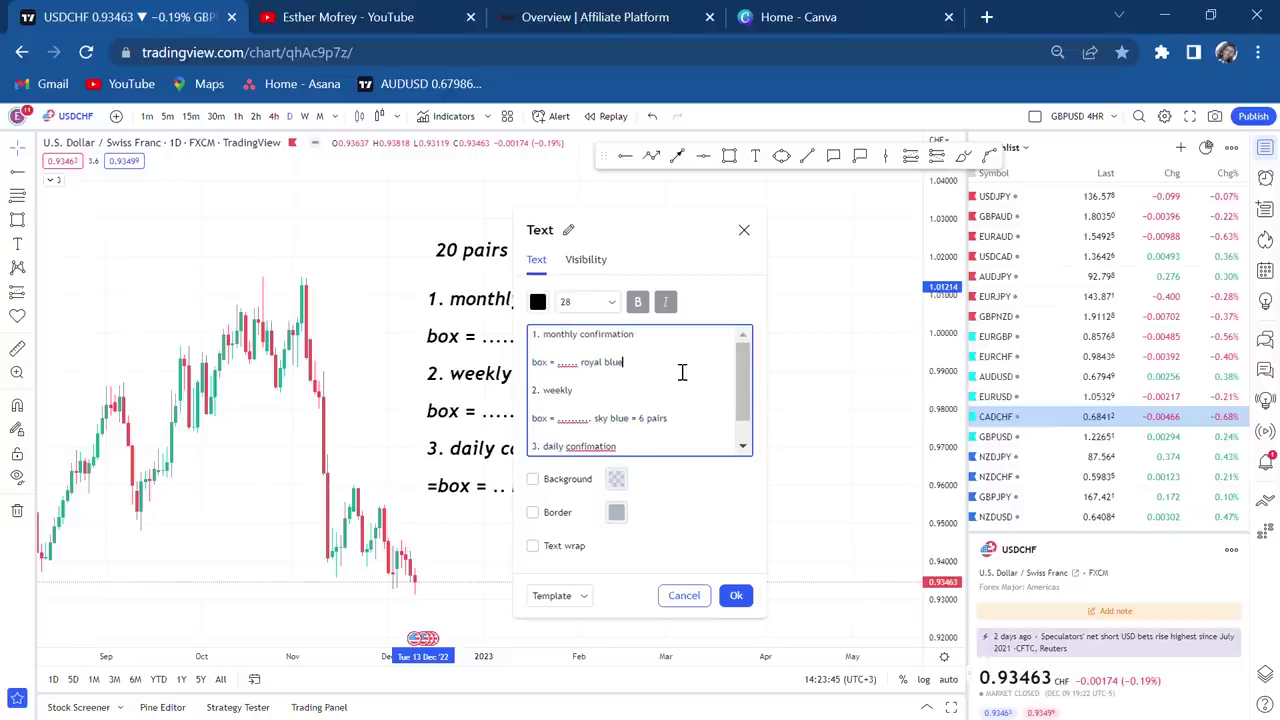
type("= 4 pairs")
Step: List NZDJPY, NZDCHF, GBPJPY and NZDUSD under the royal blue monthly box line of the confirmation note
key("Return")
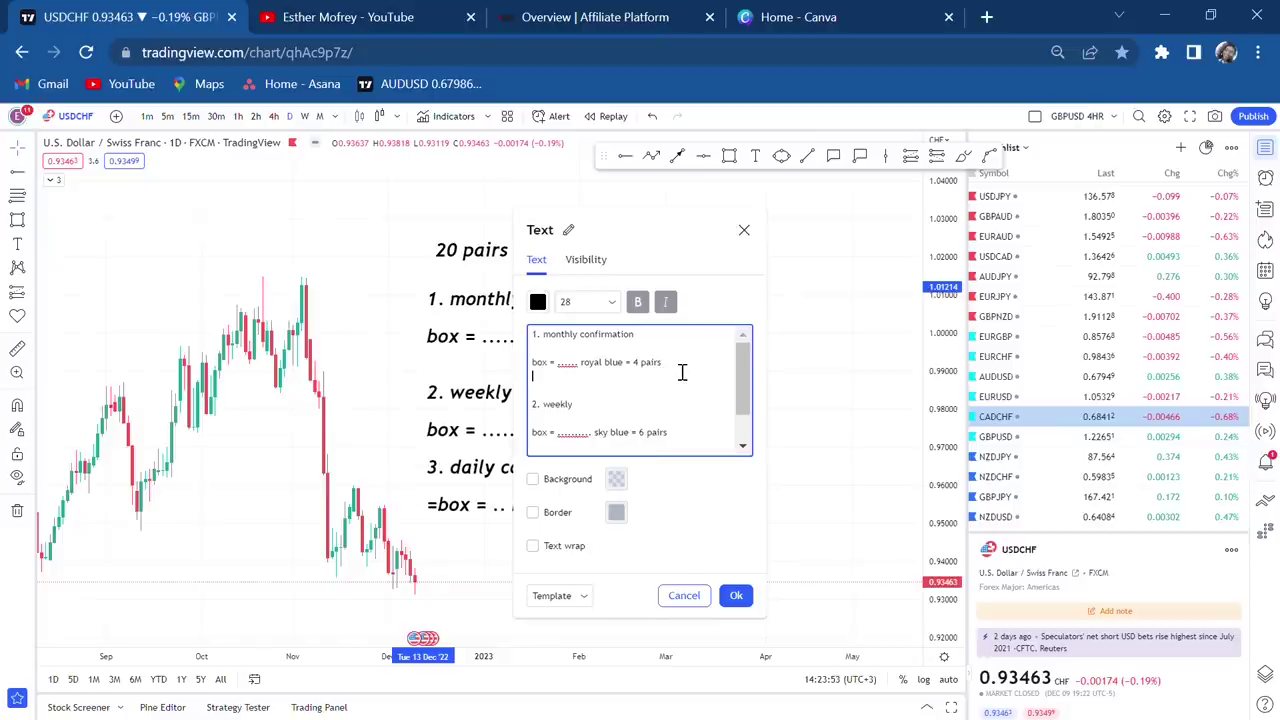
type("n")
key("BackSpace")
type("NZDJPY")
key("Return")
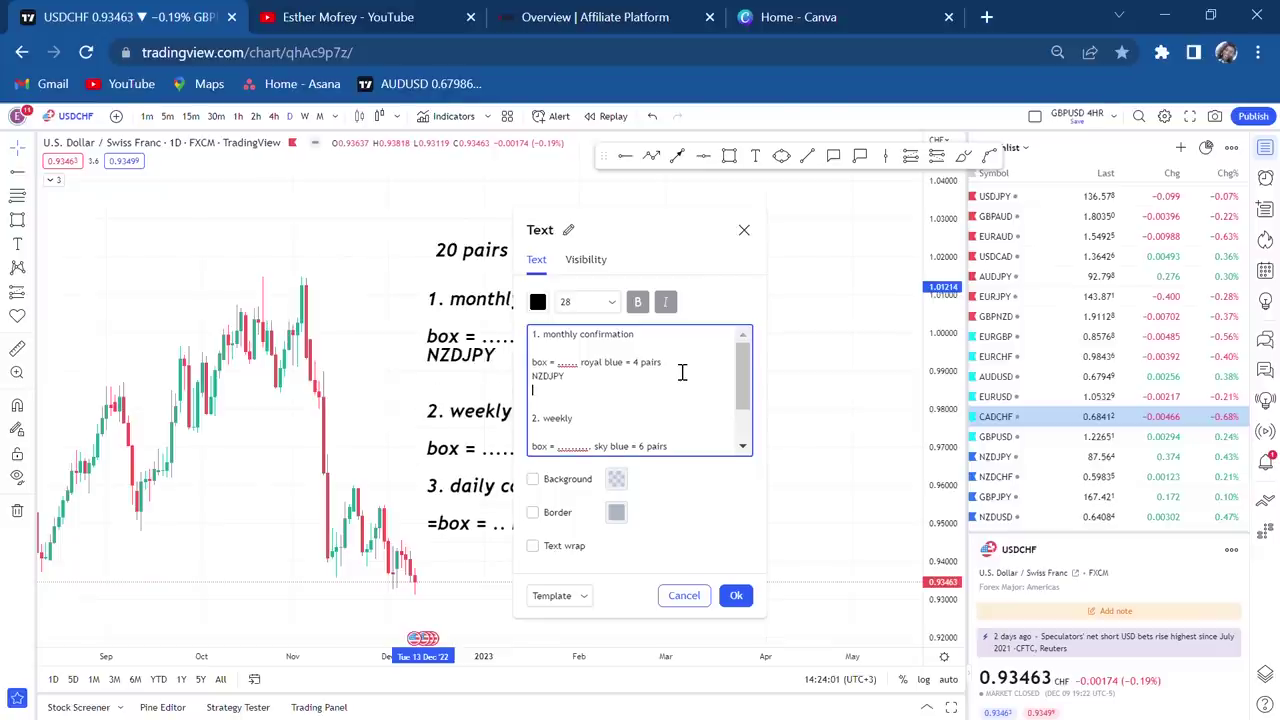
type("NZDCHF")
key("Return")
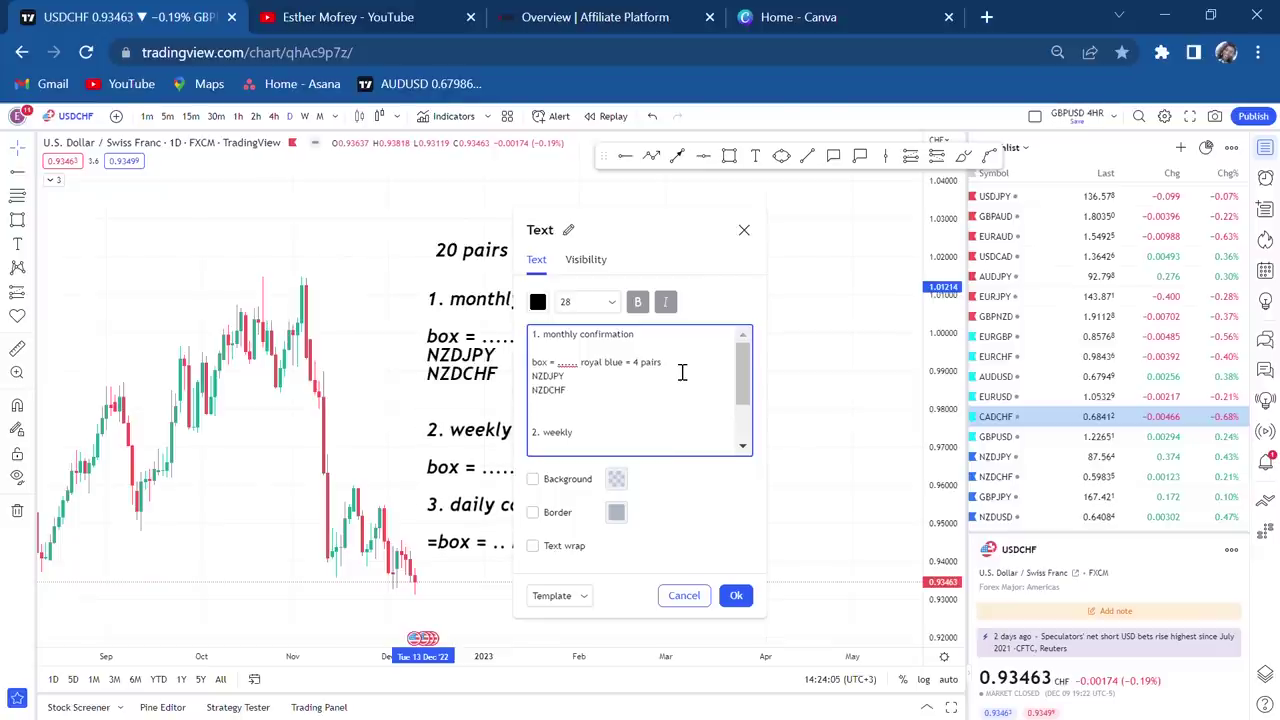
type("GBPJPY")
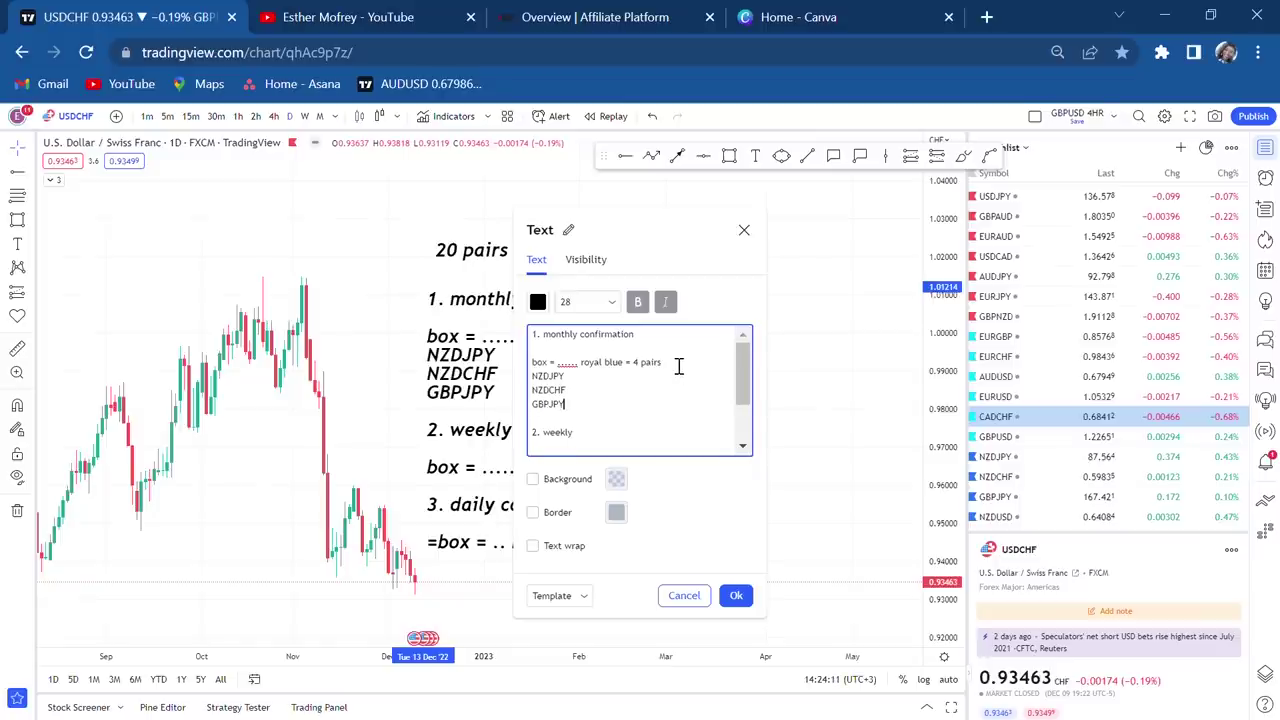
key("Return")
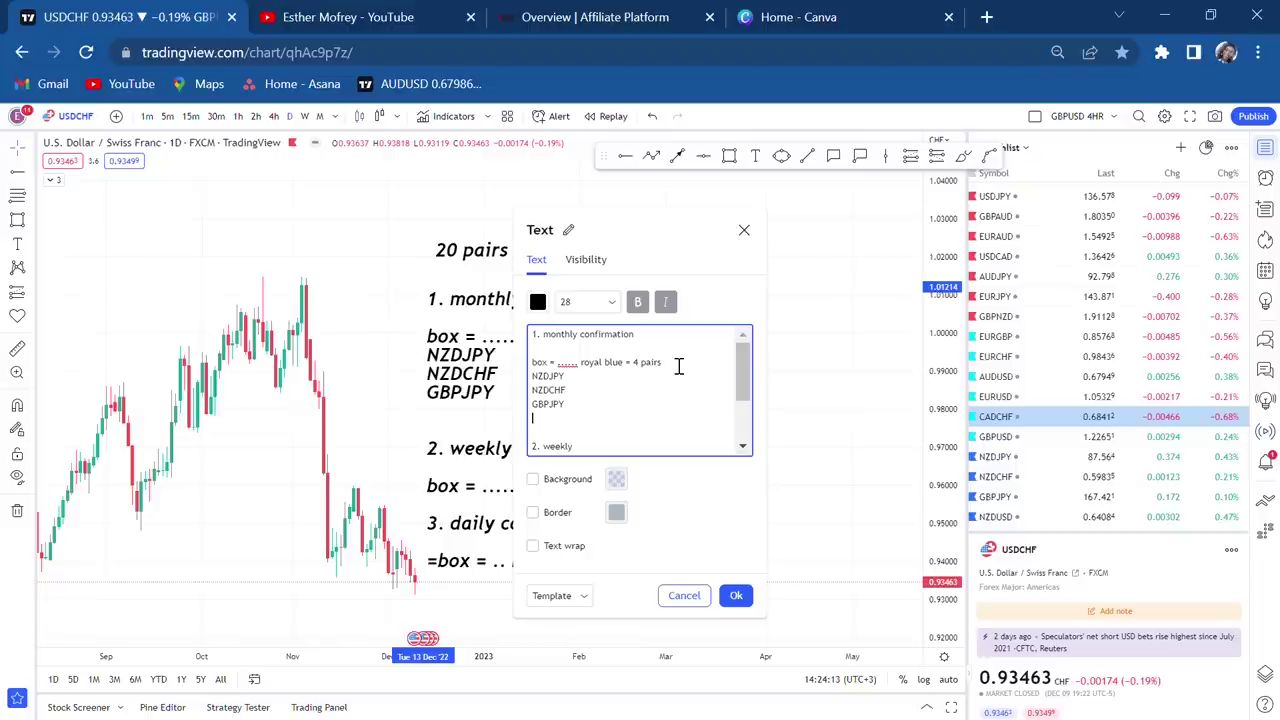
type("NZDUSD")
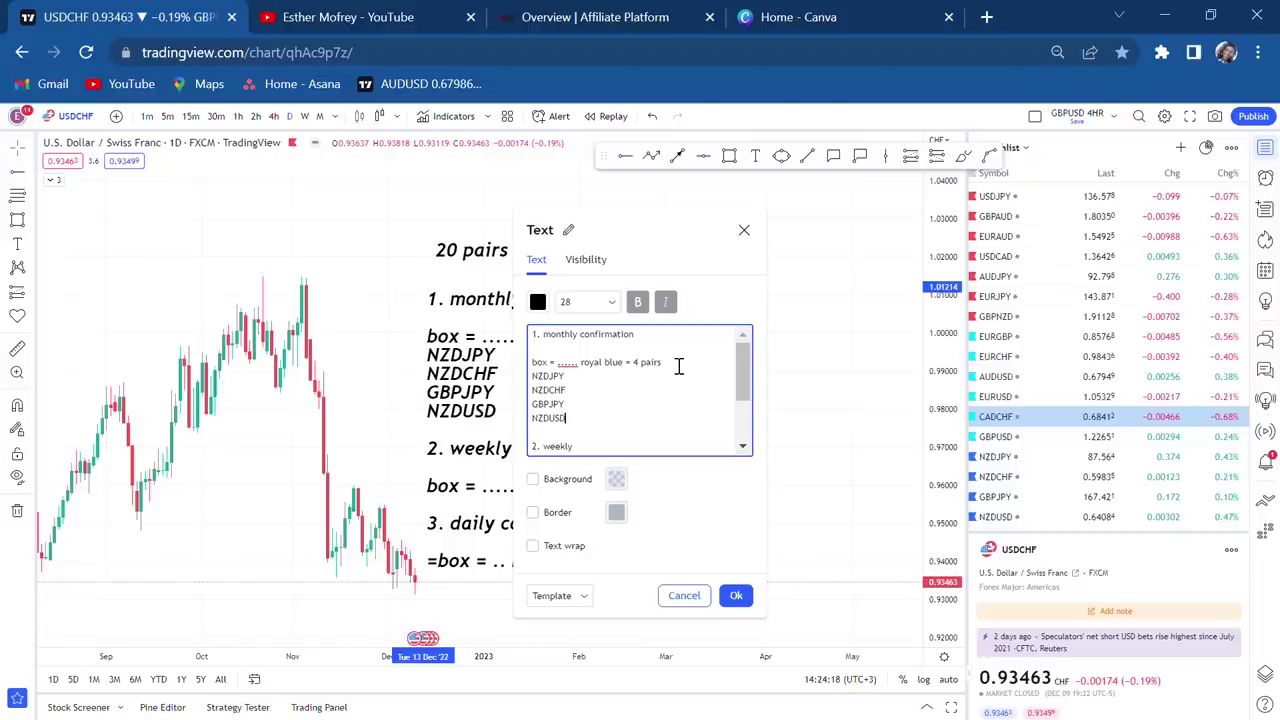
left_click(890, 424)
Step: Move the confirmation note up and place the "20 pairs =" heading clear above its monthly line
mouse_move(618, 396)
left_mouse_down()
mouse_move(703, 297)
mouse_move(660, 360)
mouse_move(683, 383)
mouse_move(628, 366)
left_mouse_up()
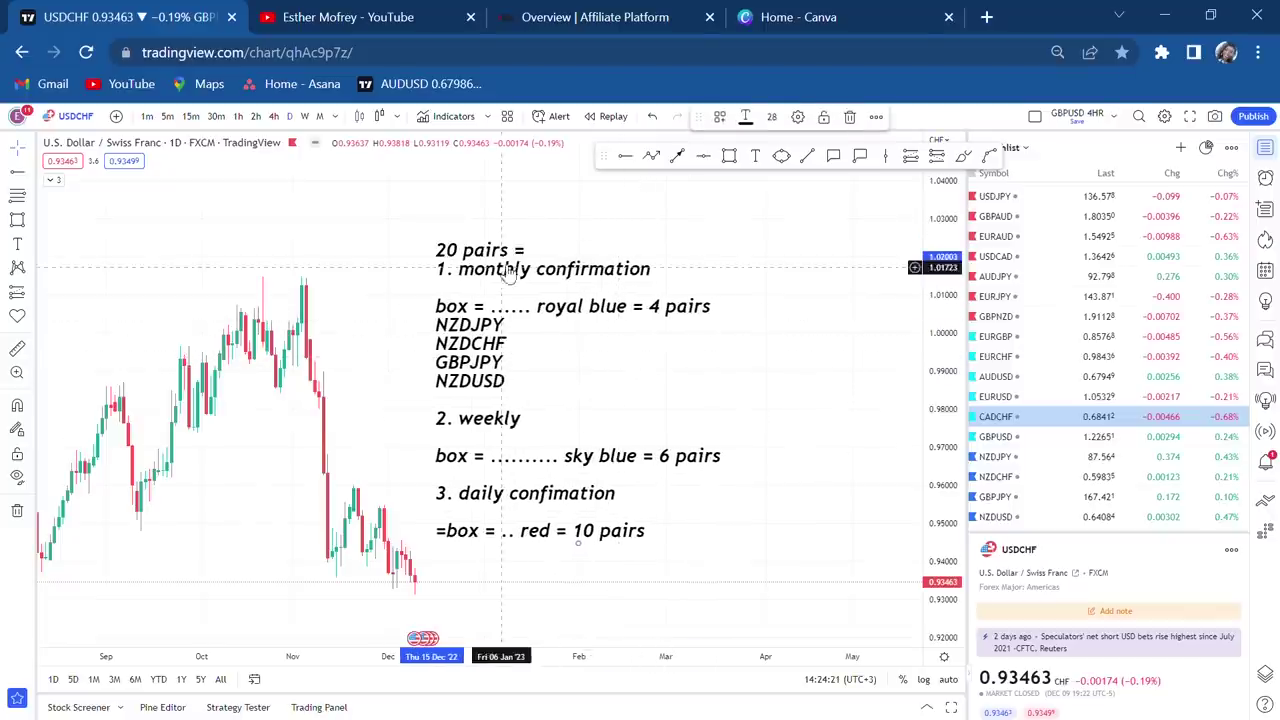
left_click_drag(500, 259, 507, 201)
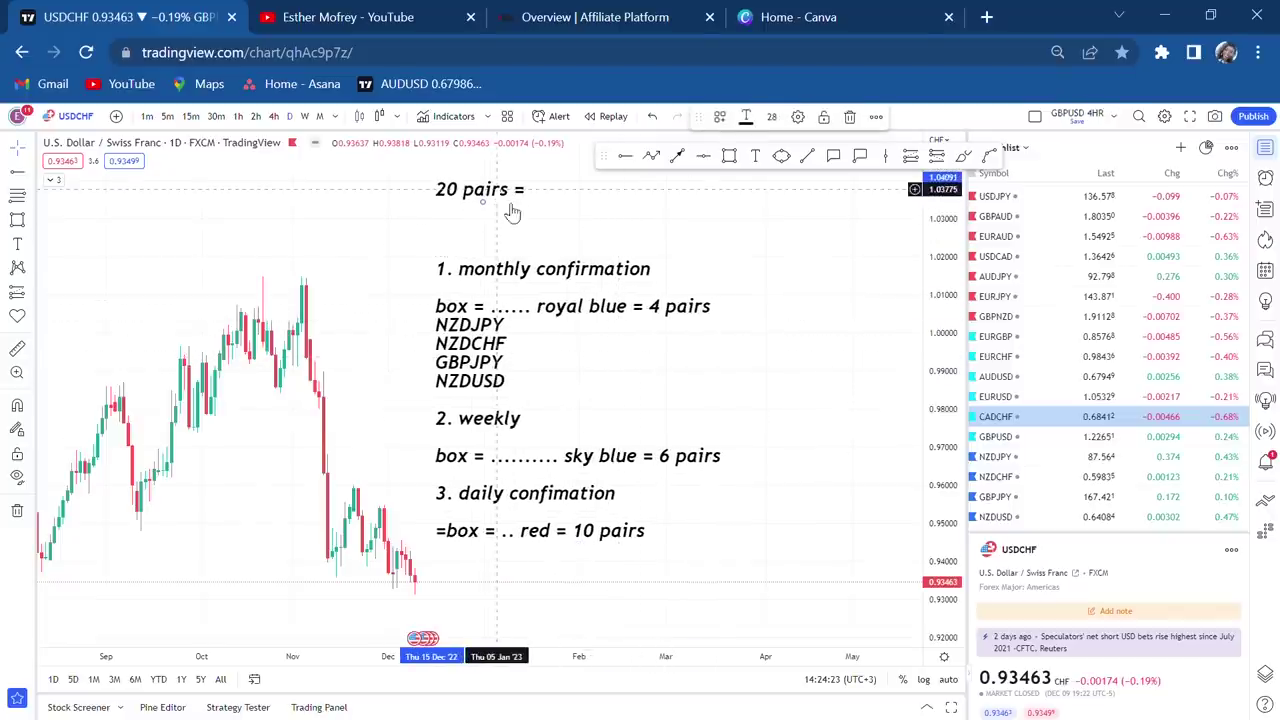
left_click_drag(780, 391, 782, 349)
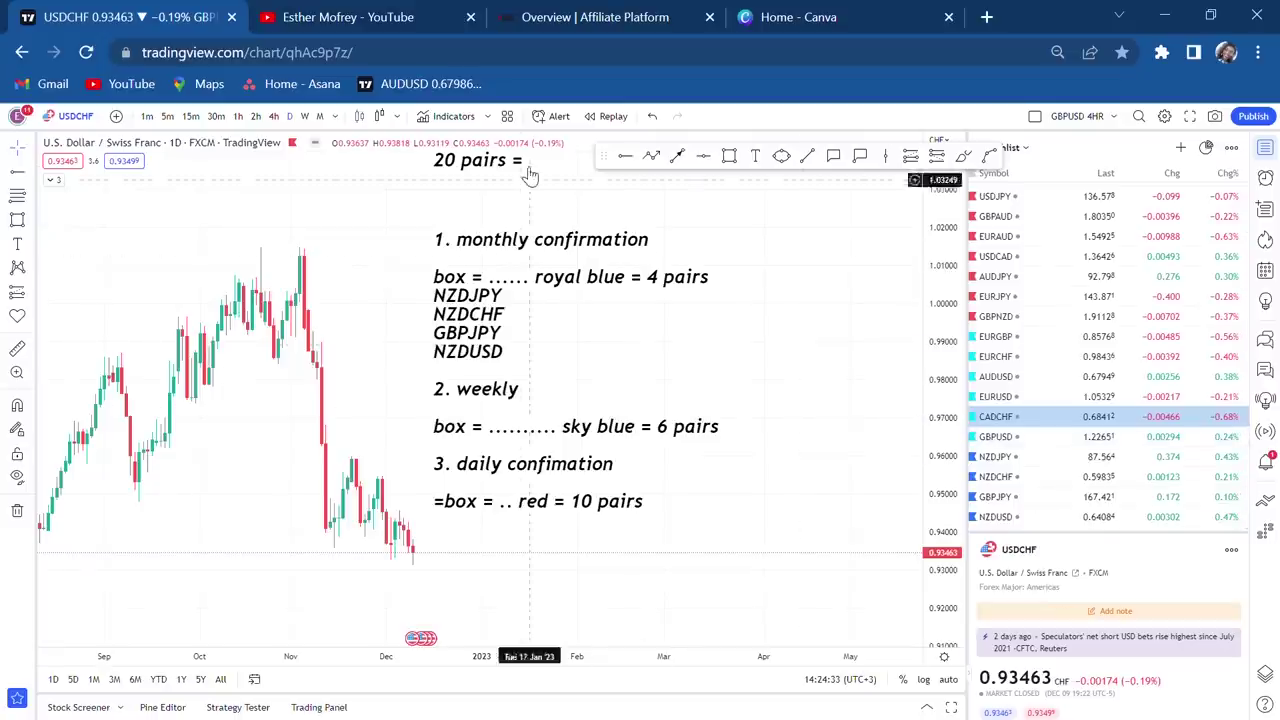
left_click_drag(503, 178, 538, 215)
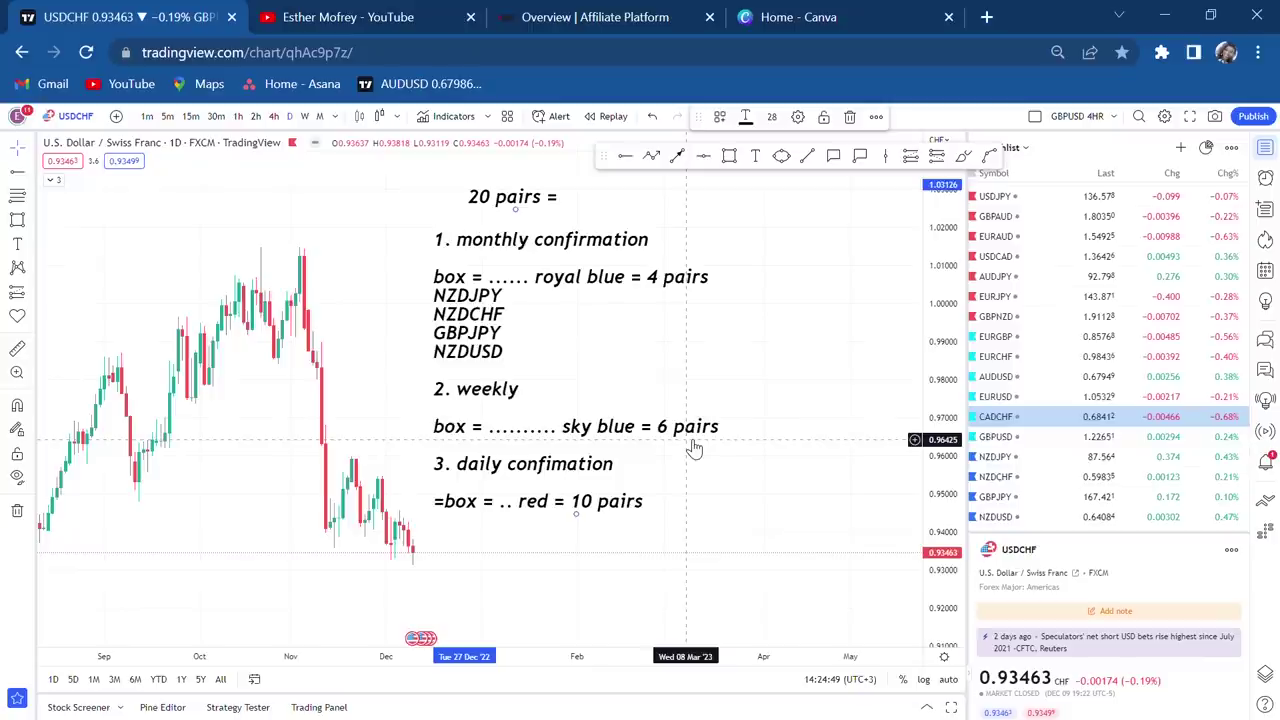
Step: Add a text note listing EURGBP, EURCHF, AUDUSD, EURUSD, CADCHF and GBPUSD beside the sky blue weekly box line
left_click_drag(745, 438, 651, 449)
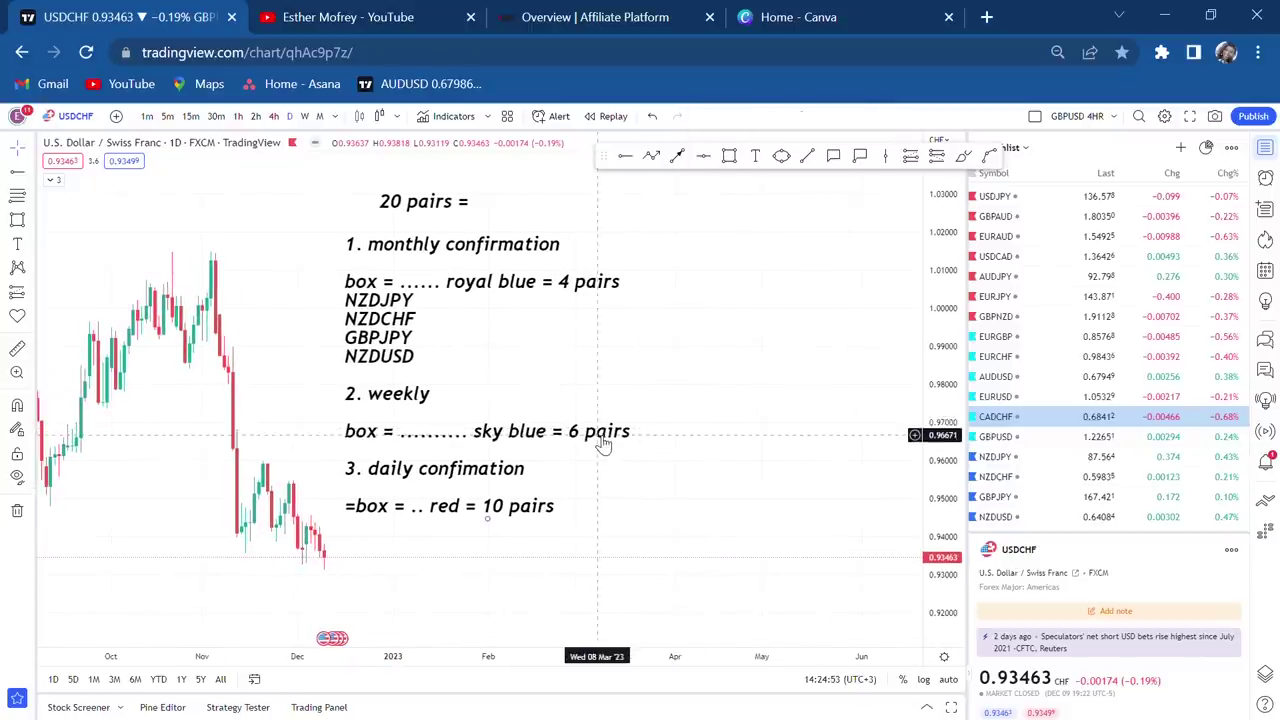
left_click(700, 398)
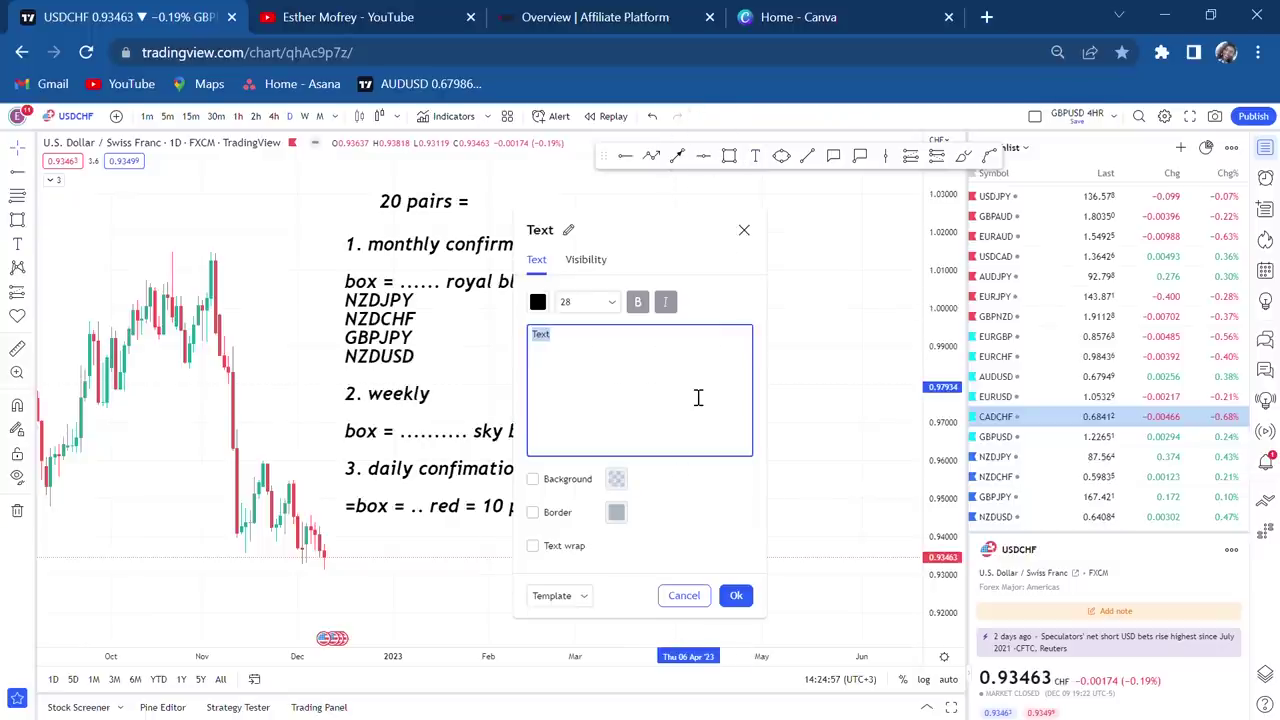
type("EURGBP EURCHF AUDUSD")
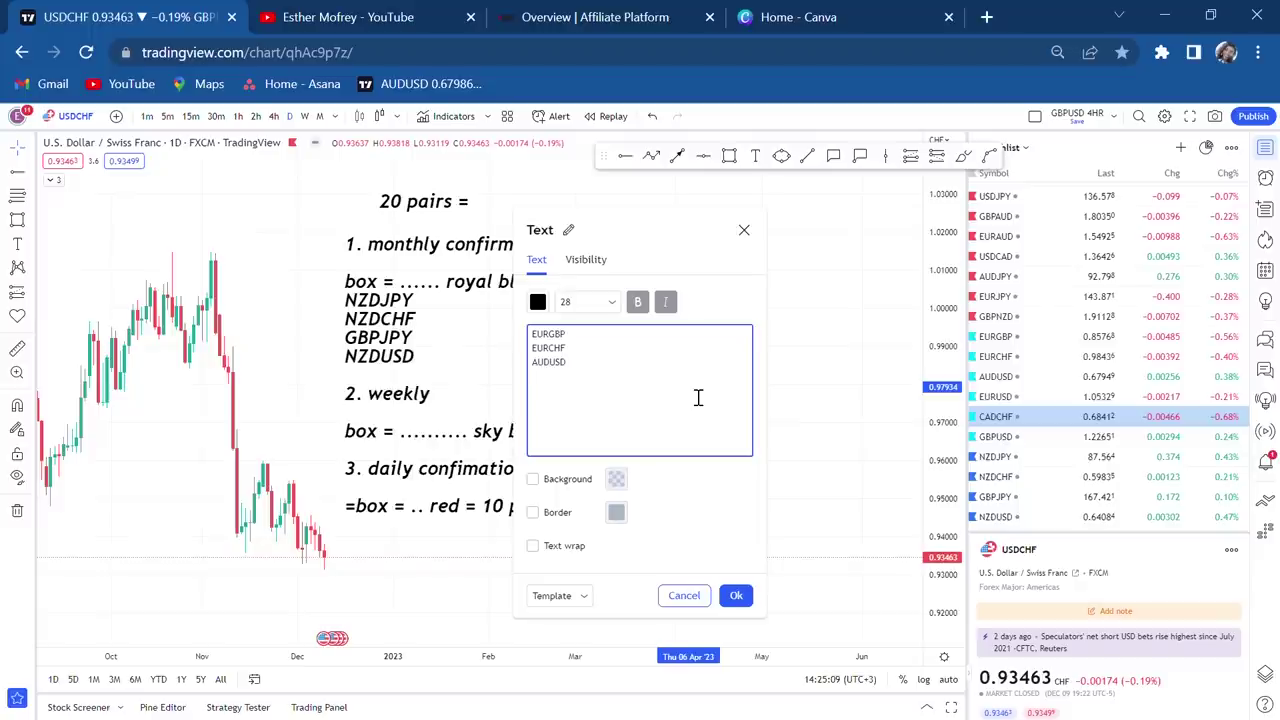
key("Return")
type("EURUSD CADCHF")
key("Return")
type("GBPUSD")
left_click(857, 483)
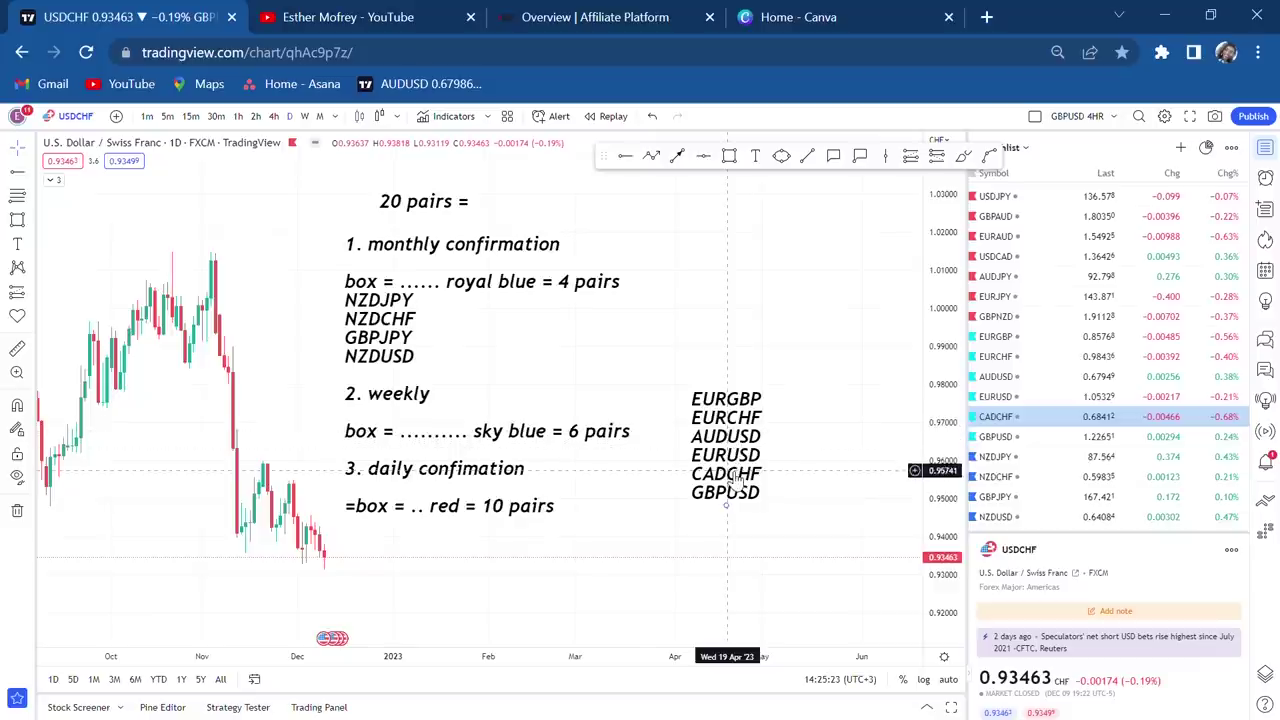
left_click_drag(731, 500, 703, 465)
Step: Add a text note near the red daily box line listing USDJPY, GBPAUD, EURAUD, USDCAD, AUDJPY, EURJPY and GBPNZD
left_click_drag(758, 498, 805, 515)
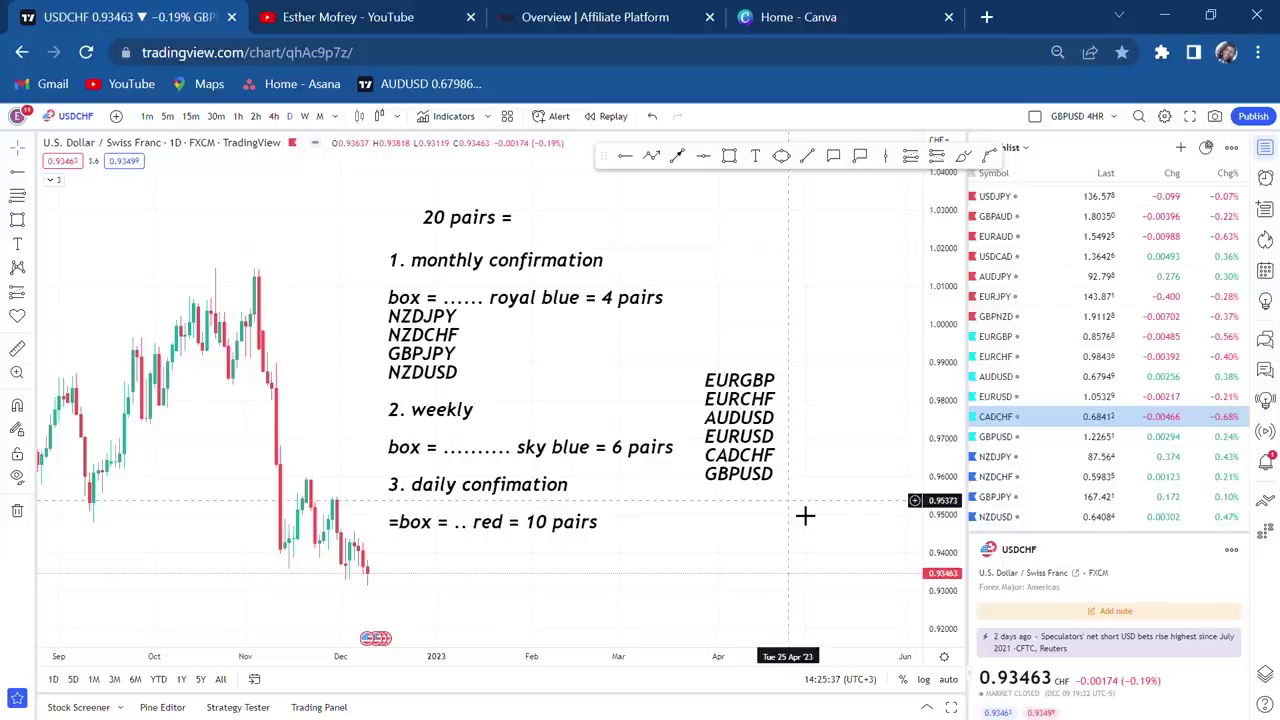
left_click_drag(794, 509, 697, 350)
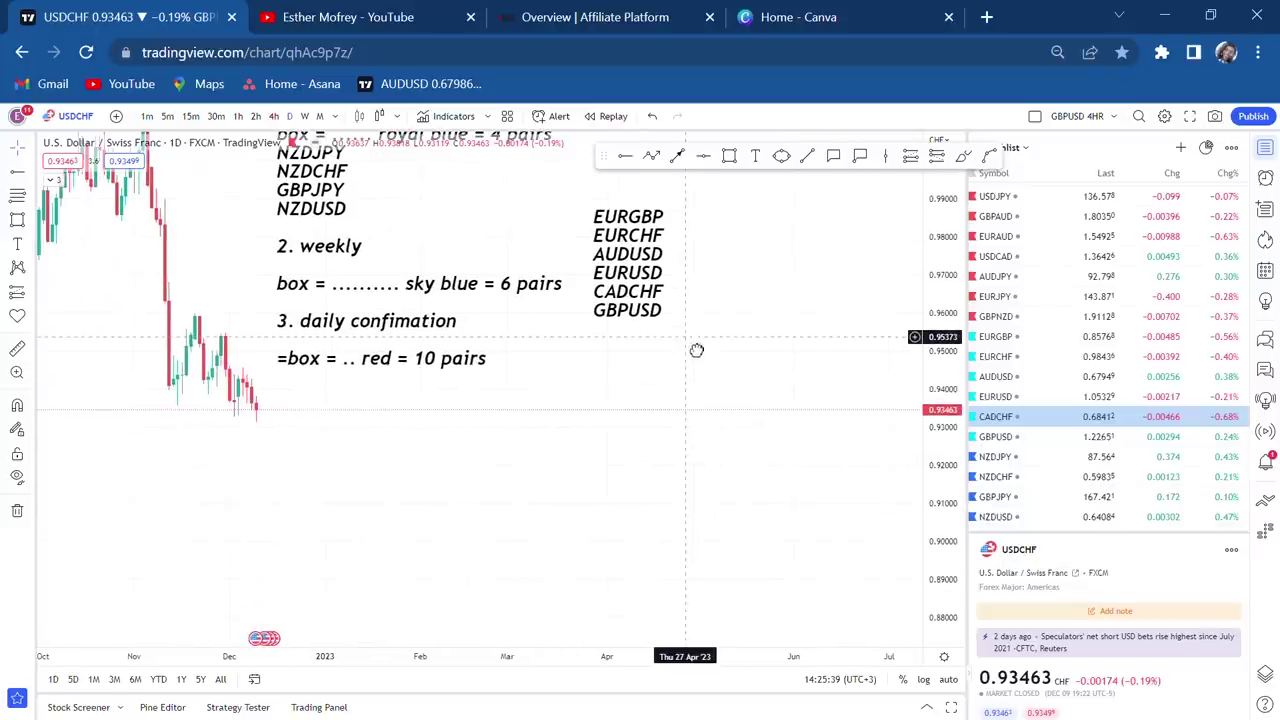
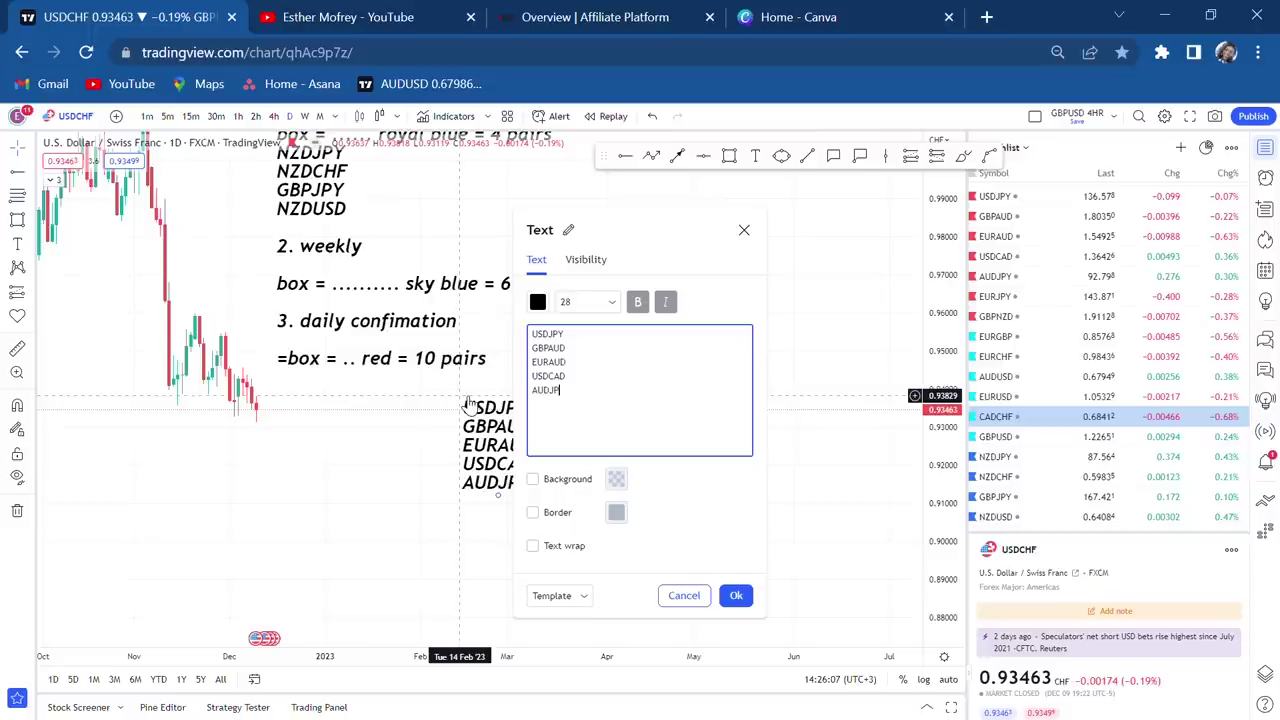
key("Return")
type("EU")
key("Return")
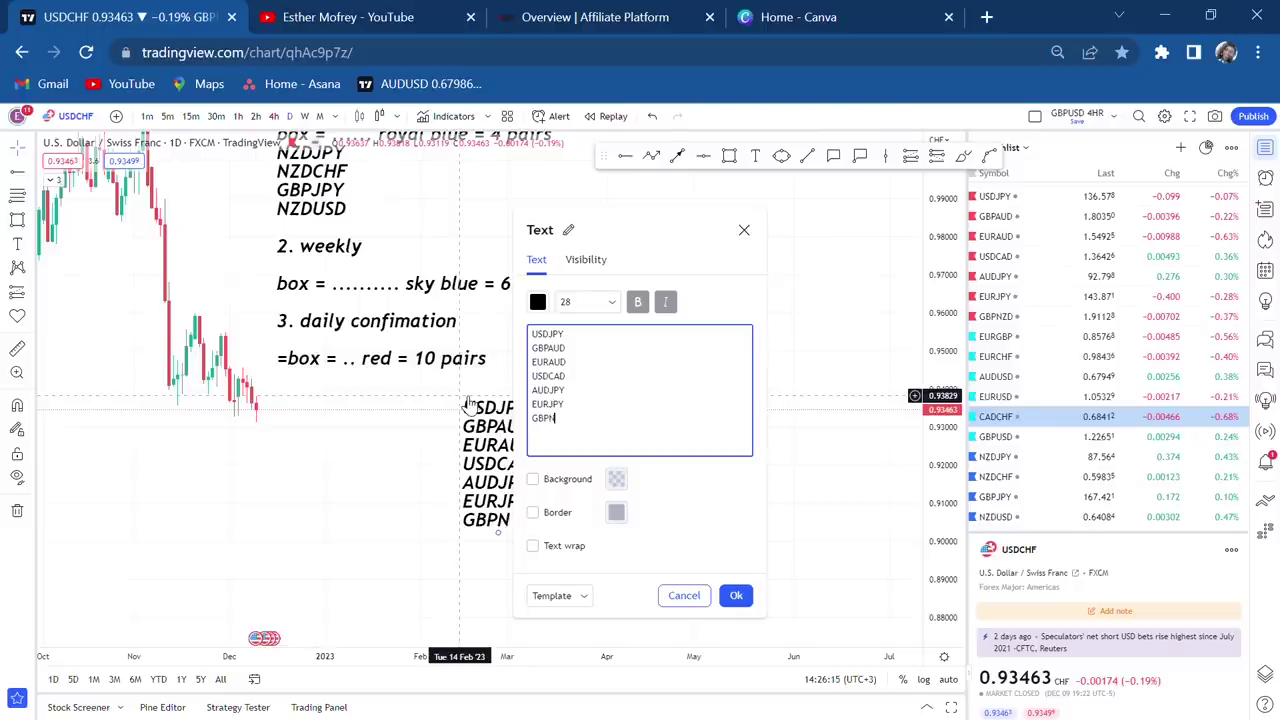
left_click(851, 566)
left_click_drag(487, 495, 561, 448)
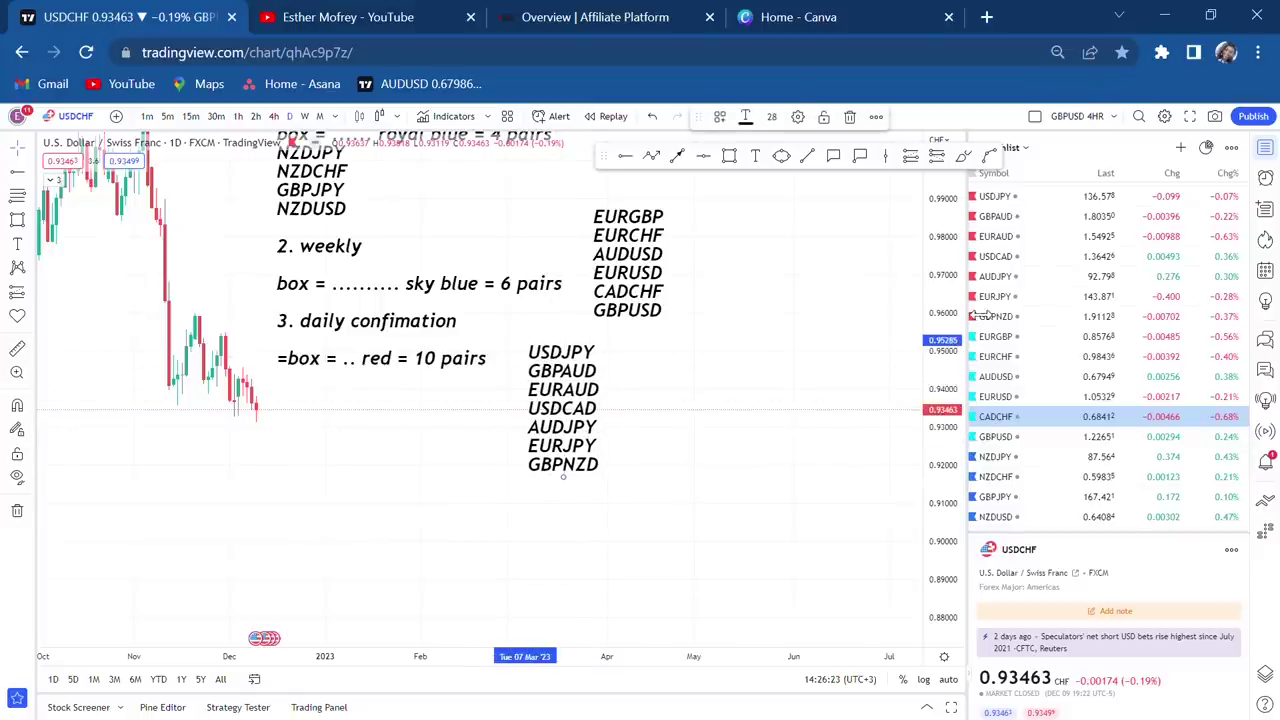
Step: Narrow the watchlist to widen the chart and bring the first red-flagged pairs into view
left_click_drag(988, 314, 1076, 292)
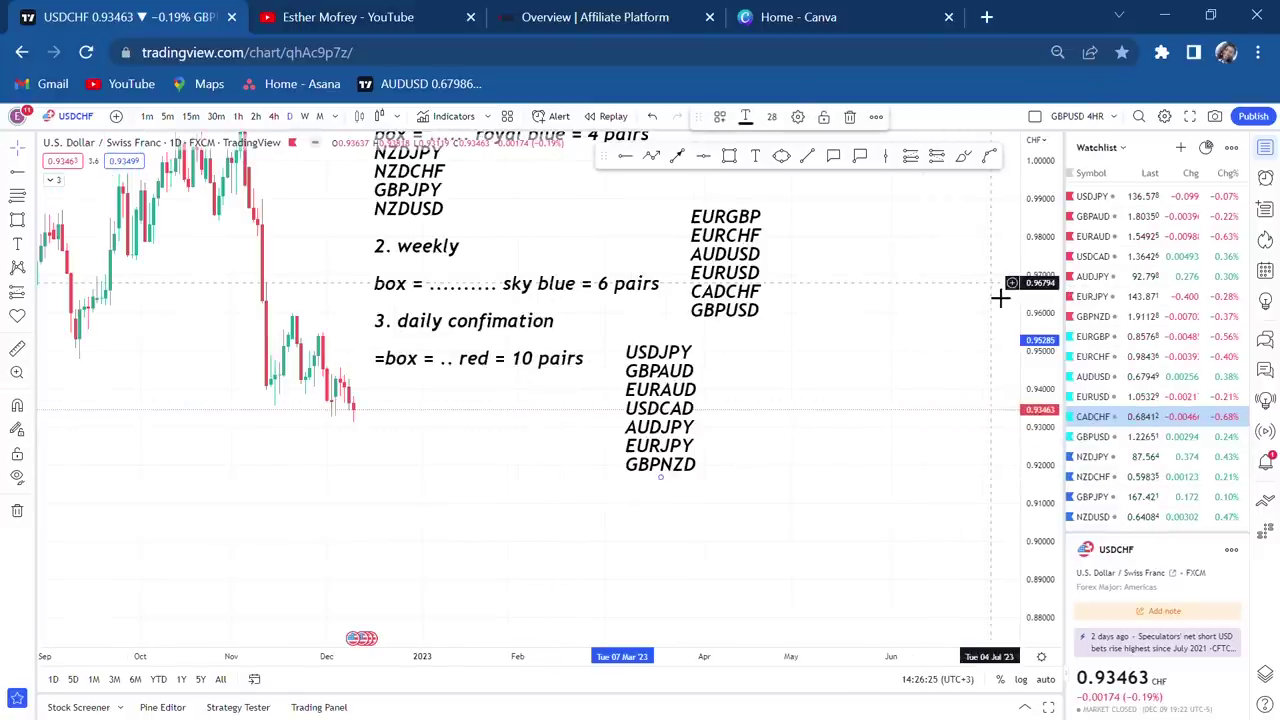
left_click_drag(1076, 256, 1040, 268)
scroll(1115, 283, "up", 1)
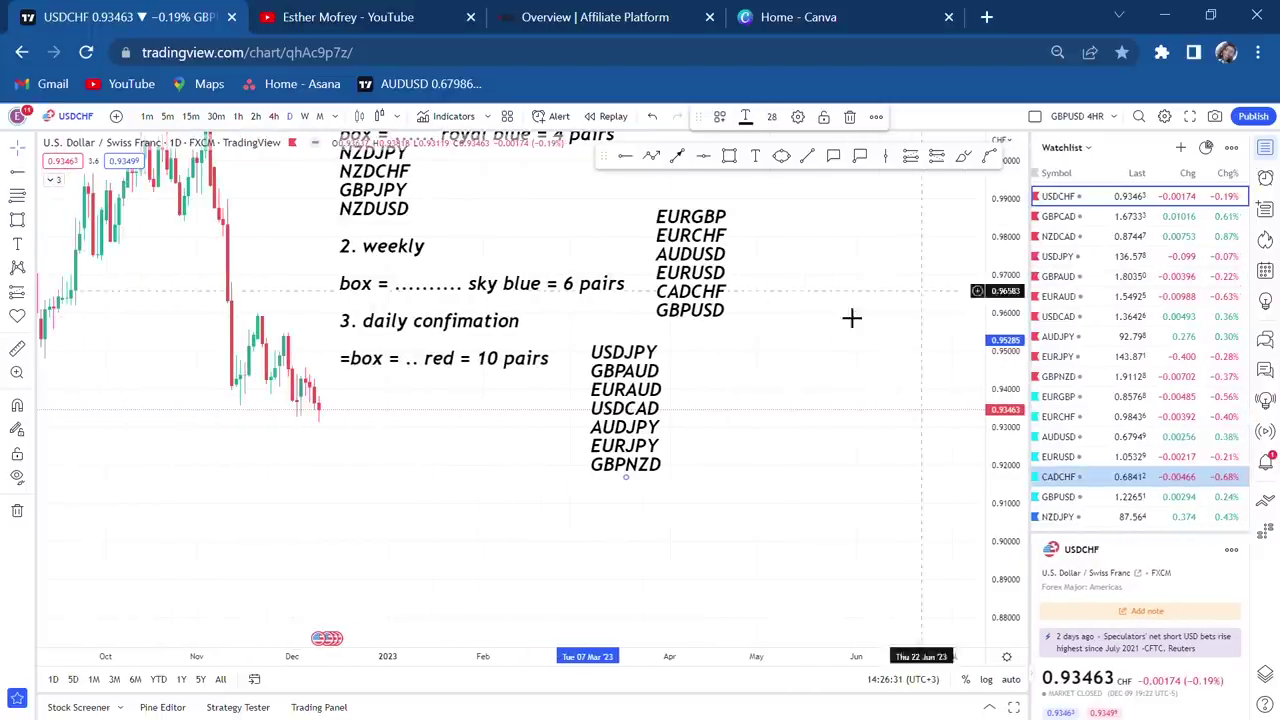
Step: Append USDCHF, GBPCAD and NZDCAD to the daily pairs list and move it directly below the red box line
double_click(655, 437)
left_click(603, 437)
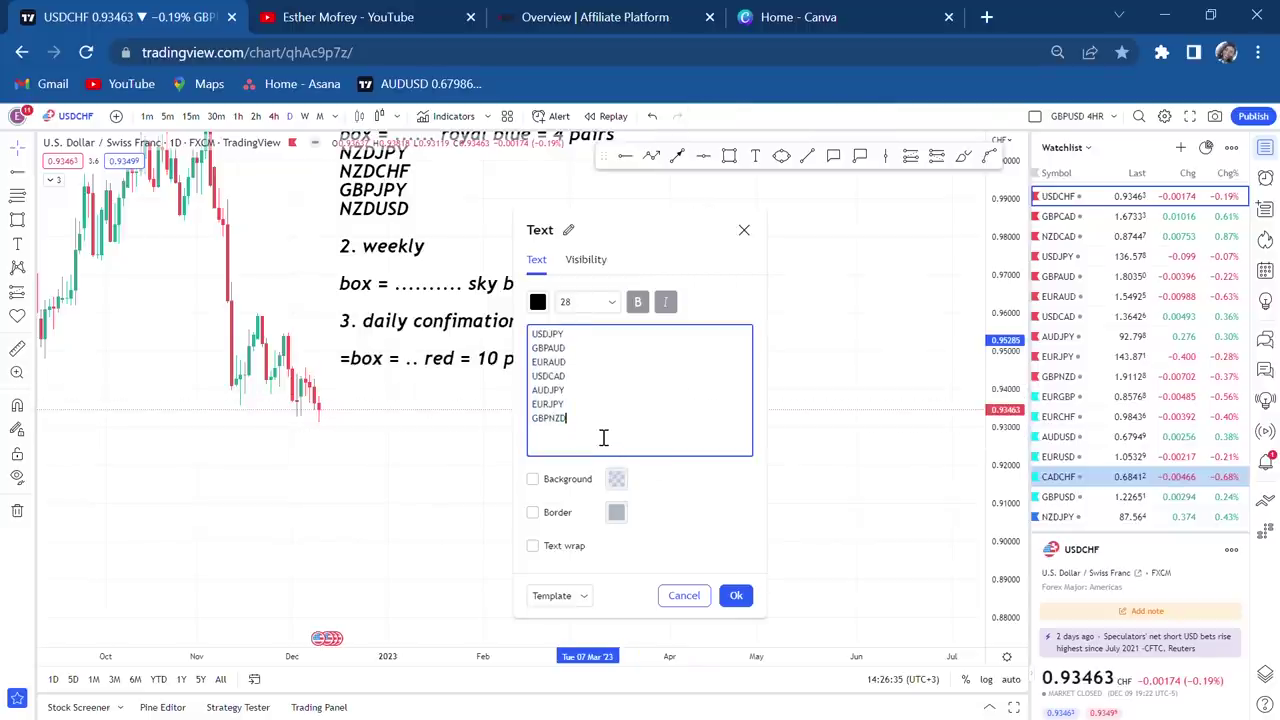
key("Return")
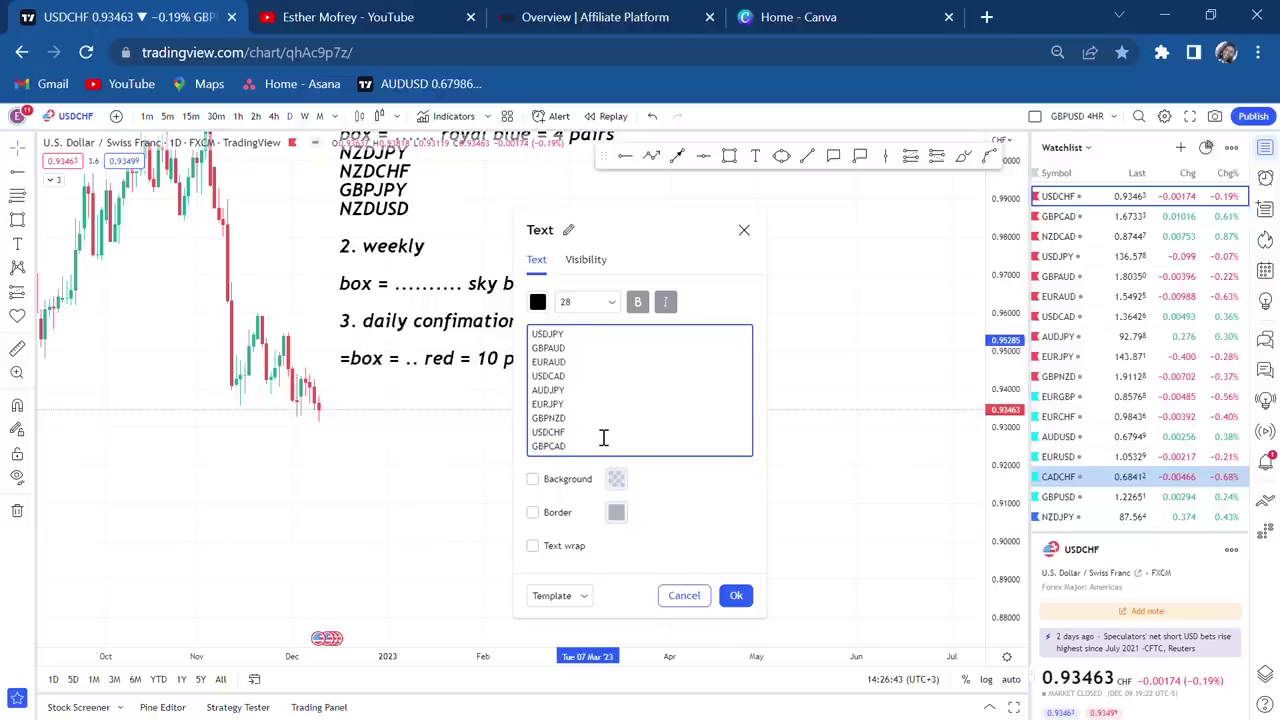
key("Return")
type("NZDCAD")
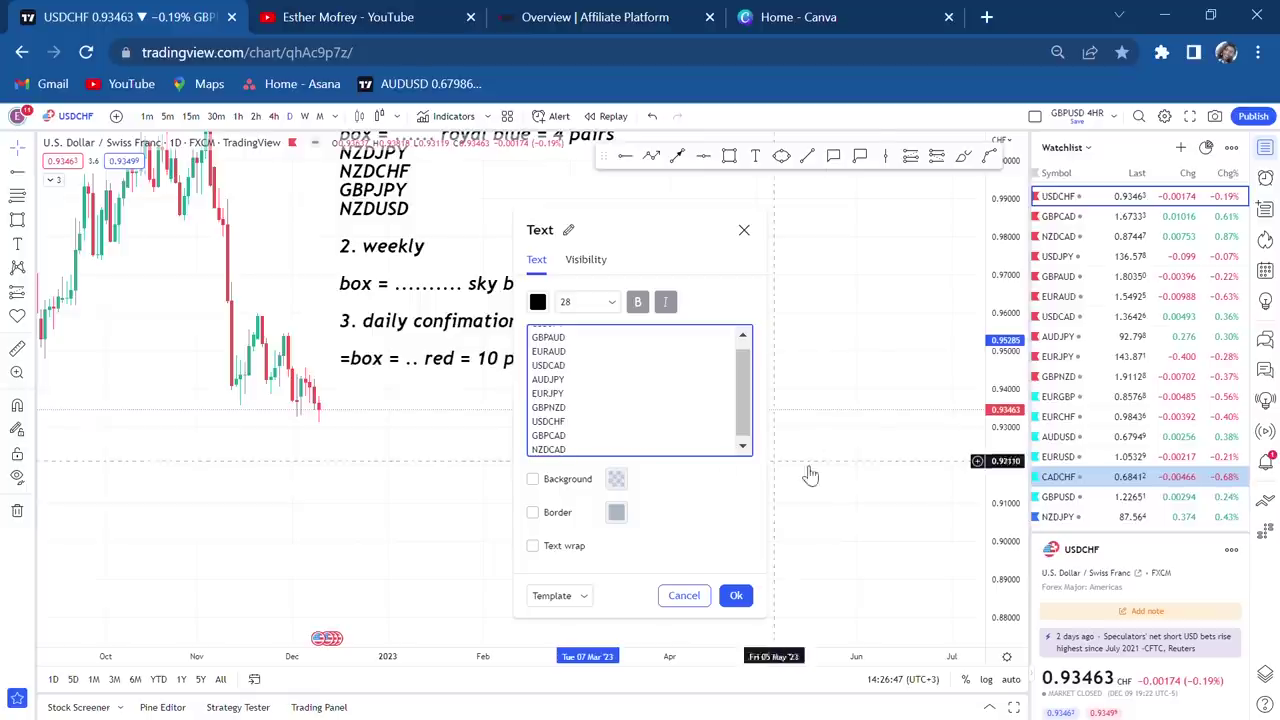
left_click(890, 476)
left_click_drag(625, 445, 426, 488)
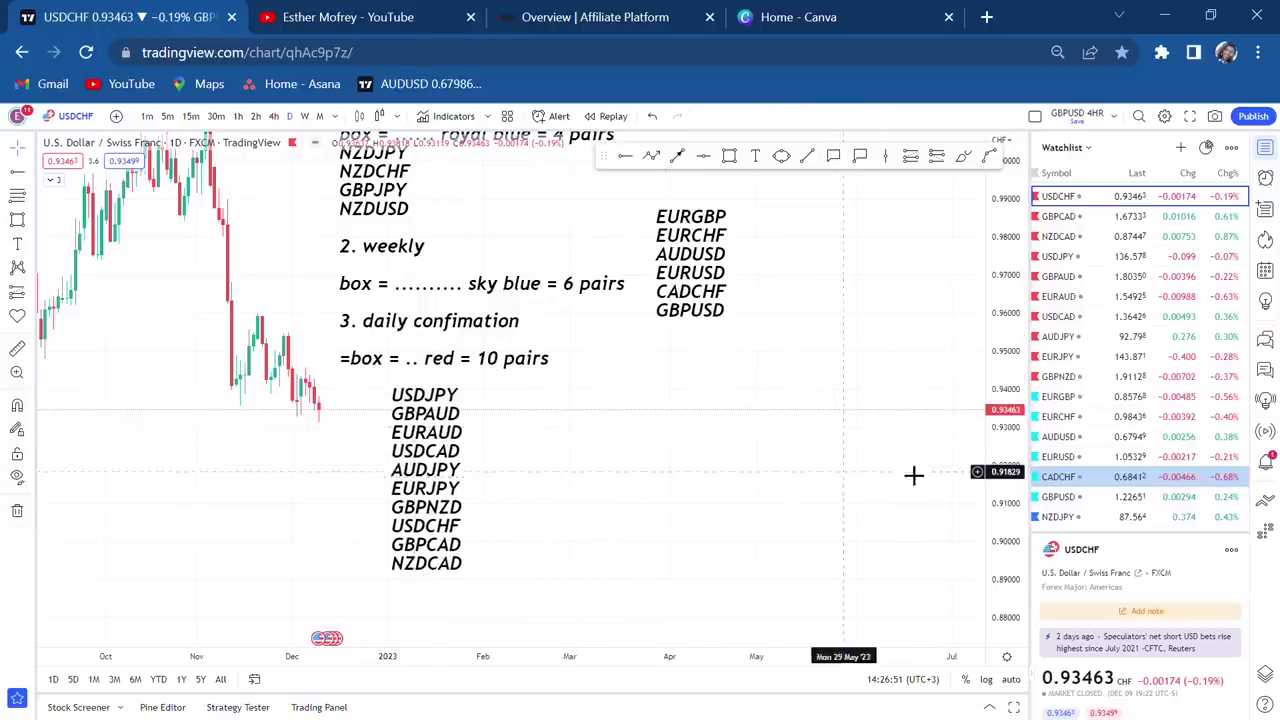
Step: Place a check mark icon beside the daily pairs list
left_click_drag(851, 489, 919, 507)
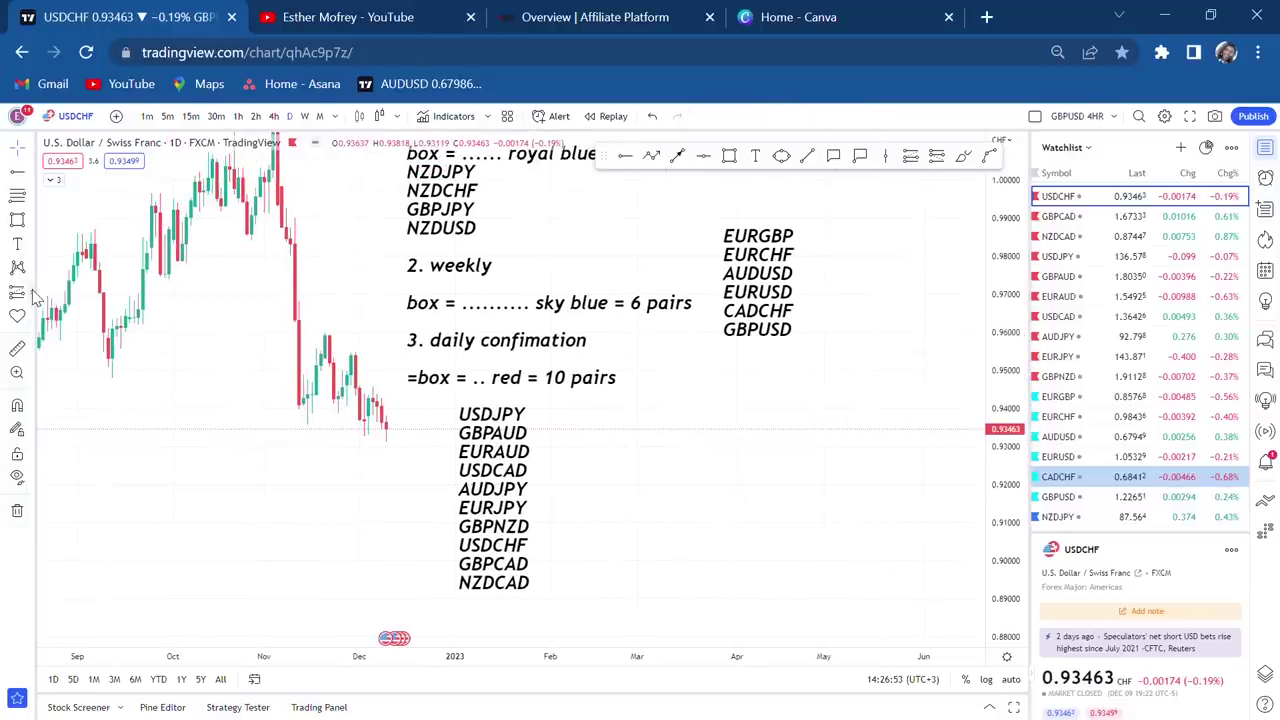
left_click(28, 321)
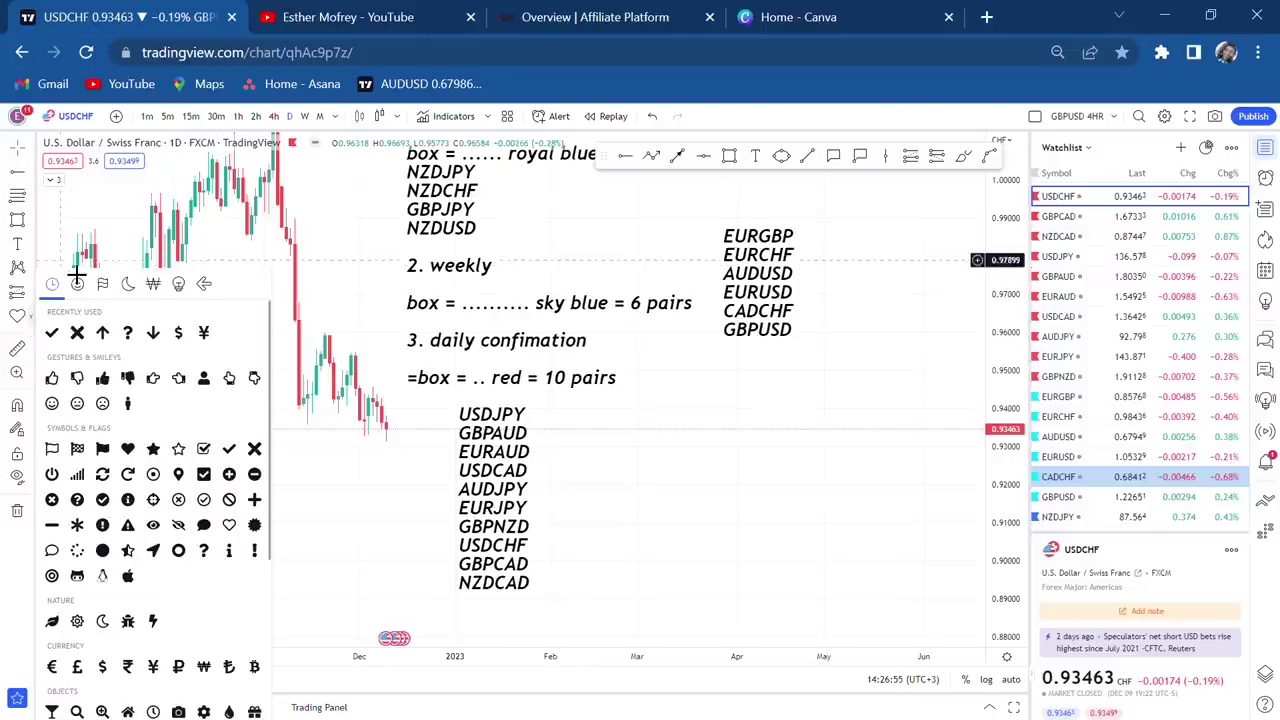
left_click(51, 332)
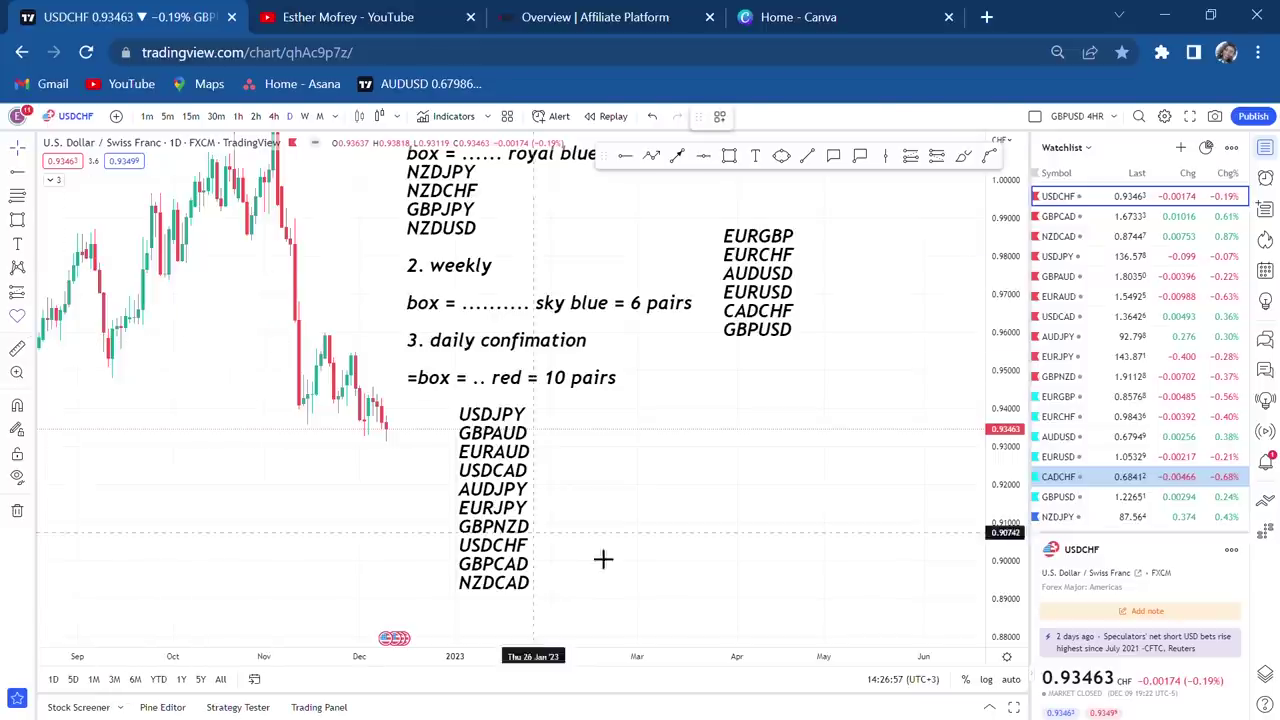
left_click(556, 498)
left_click_drag(562, 503, 613, 506)
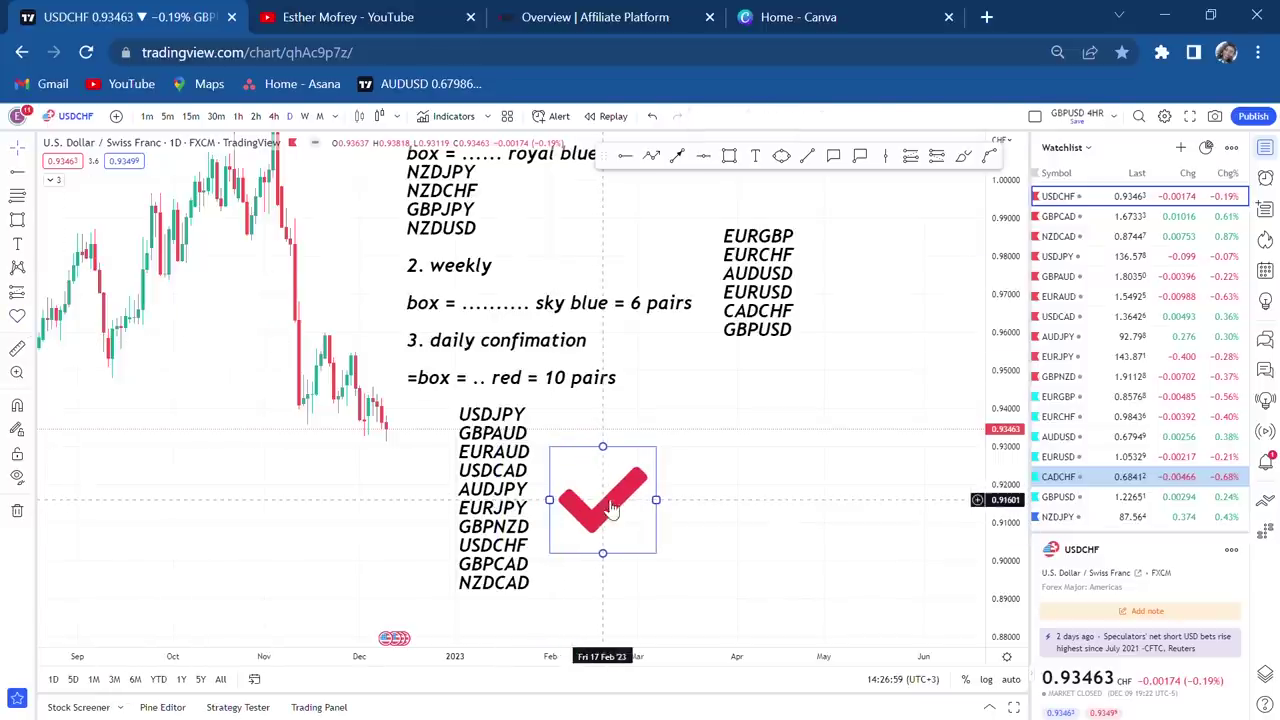
Step: Place a cross icon beside the weekly pairs list without covering the pair names
left_click_drag(858, 443, 813, 466)
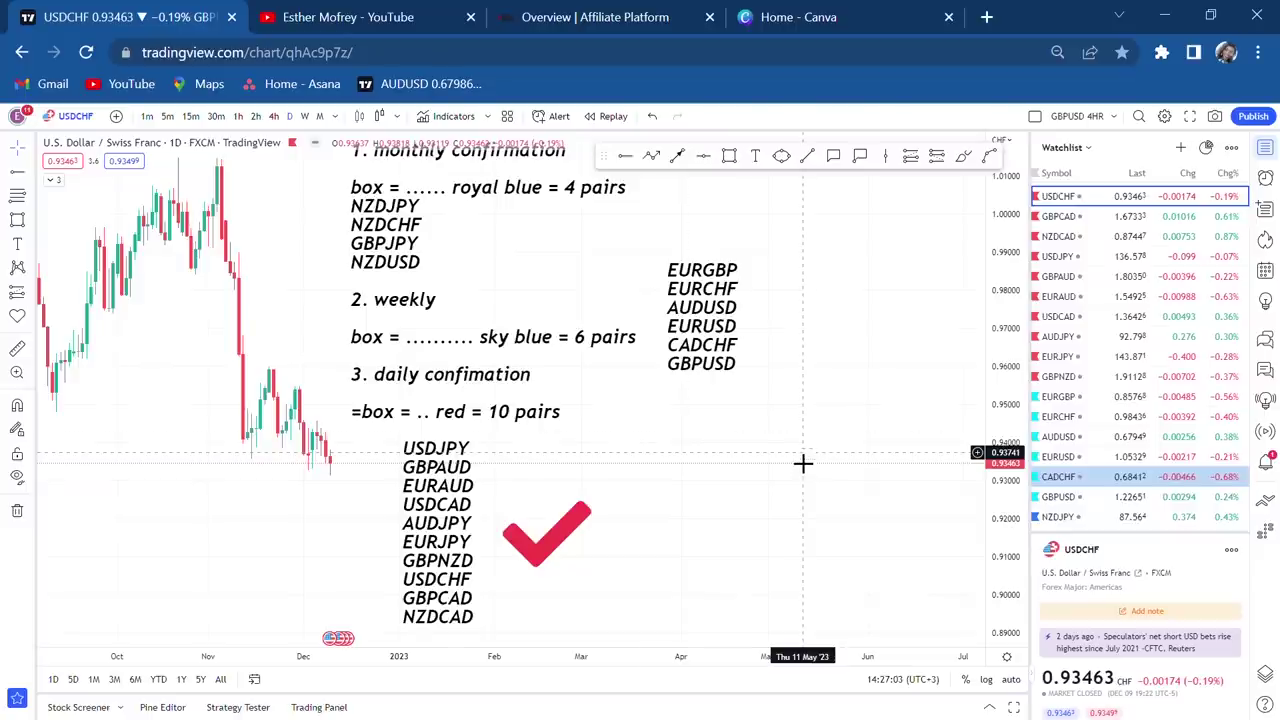
left_click(30, 318)
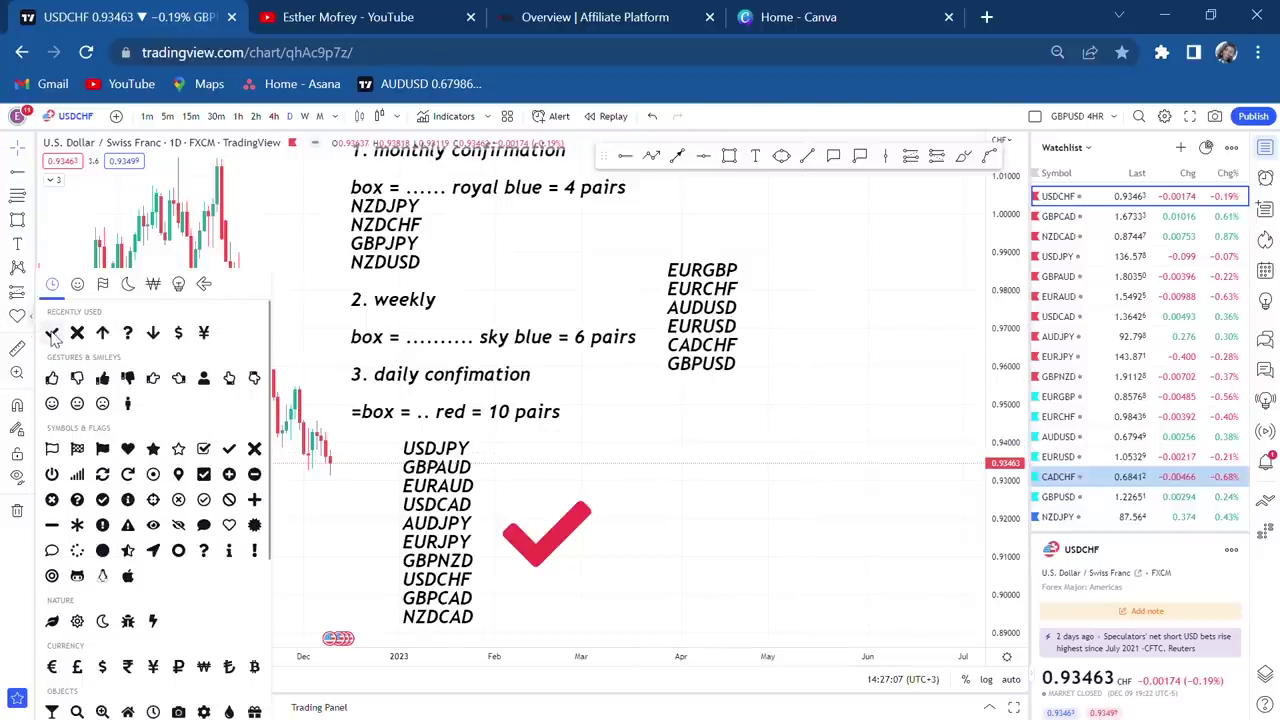
left_click(52, 333)
left_click(30, 318)
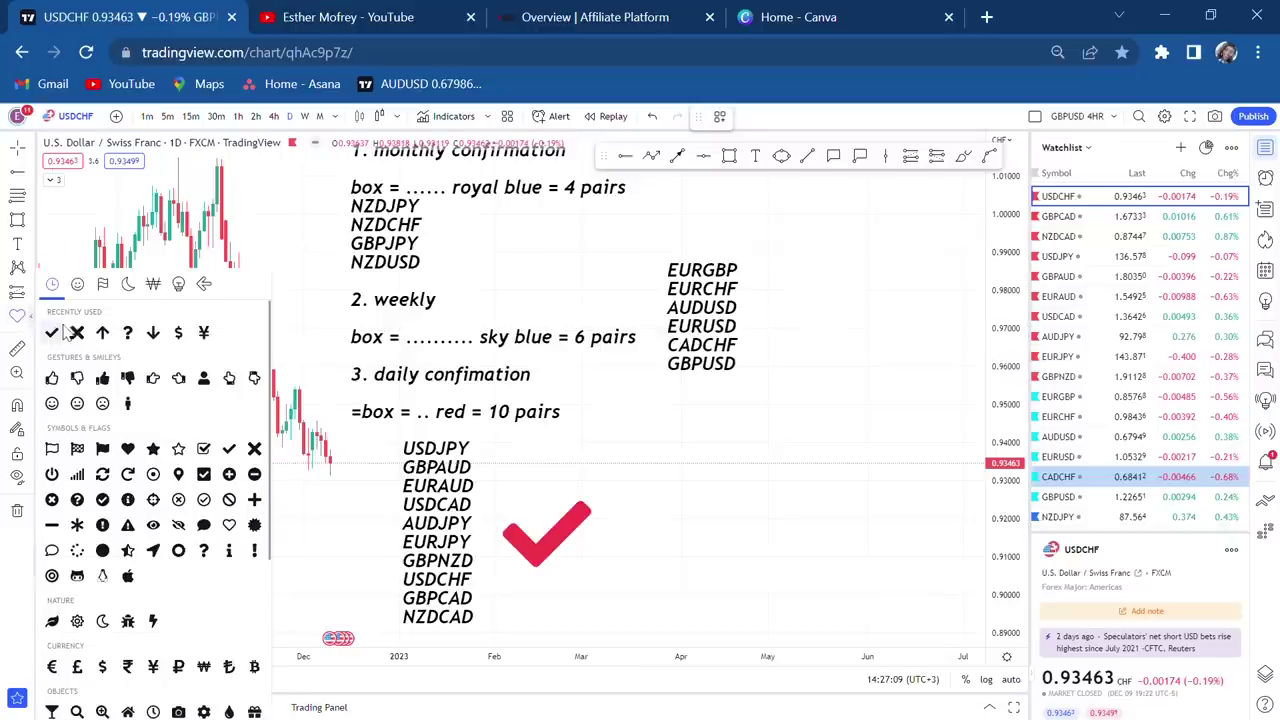
left_click(77, 333)
left_click(772, 306)
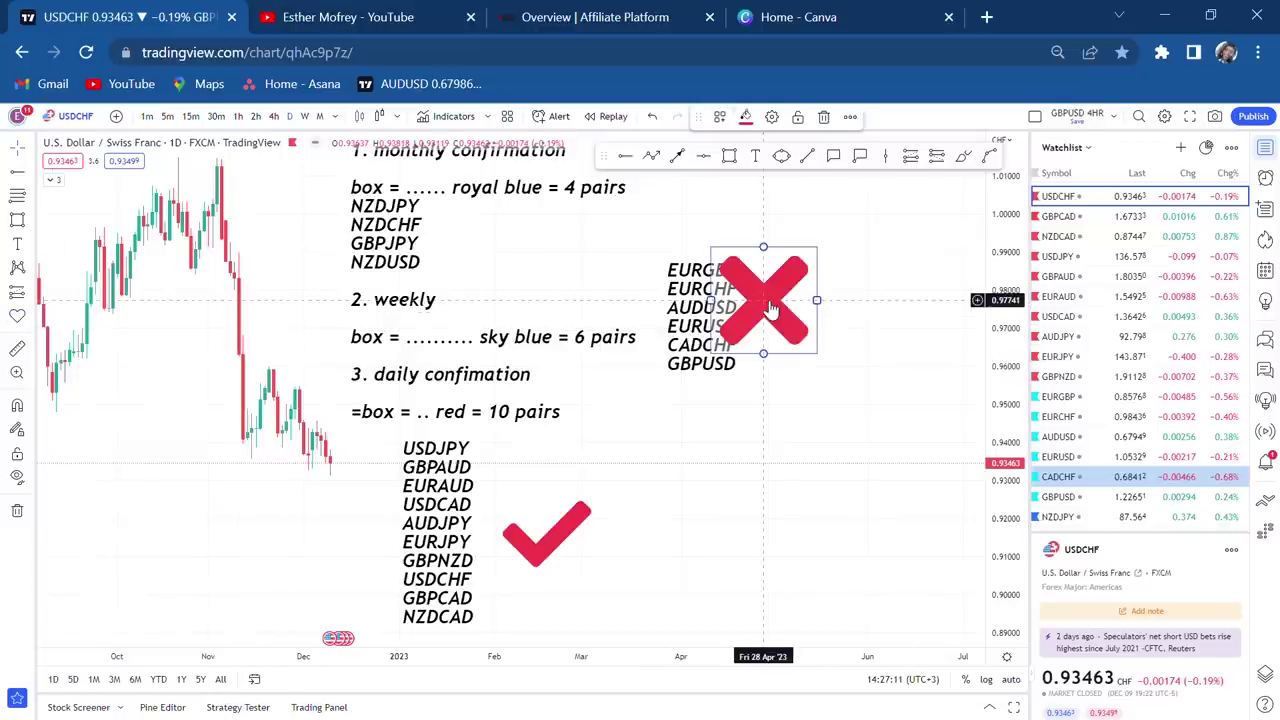
left_click_drag(765, 300, 813, 300)
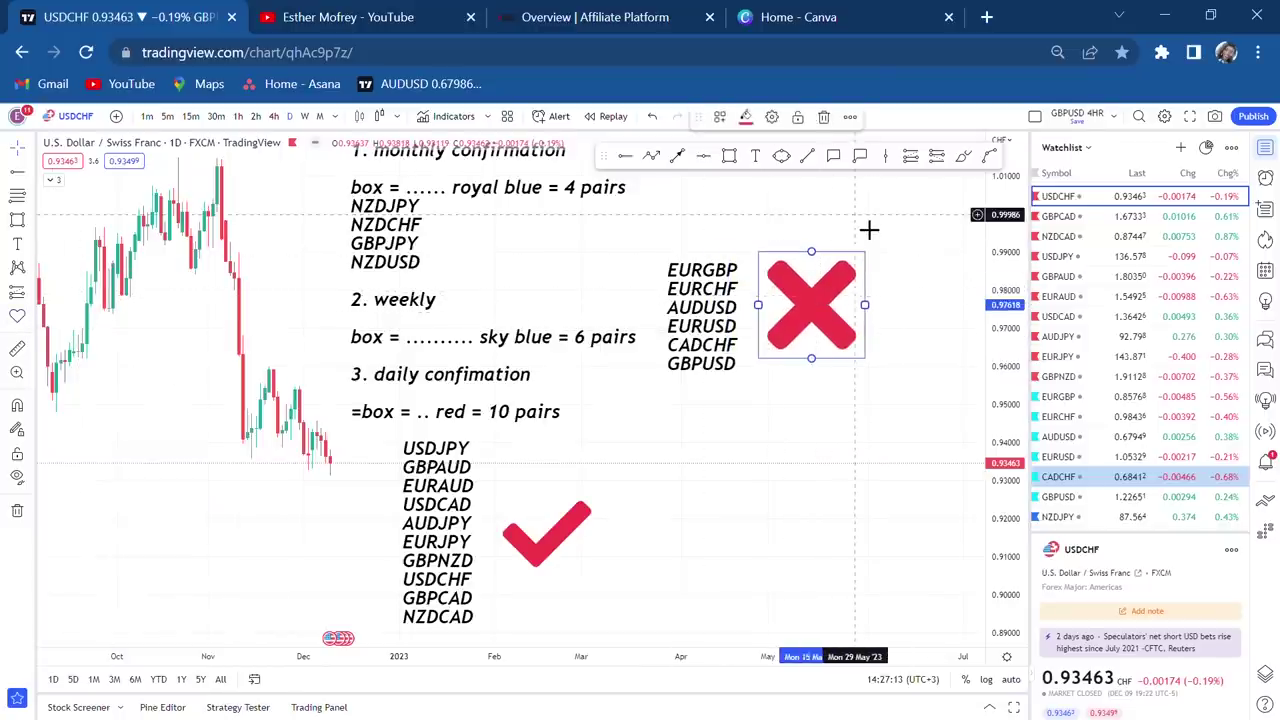
left_click_drag(869, 229, 865, 310)
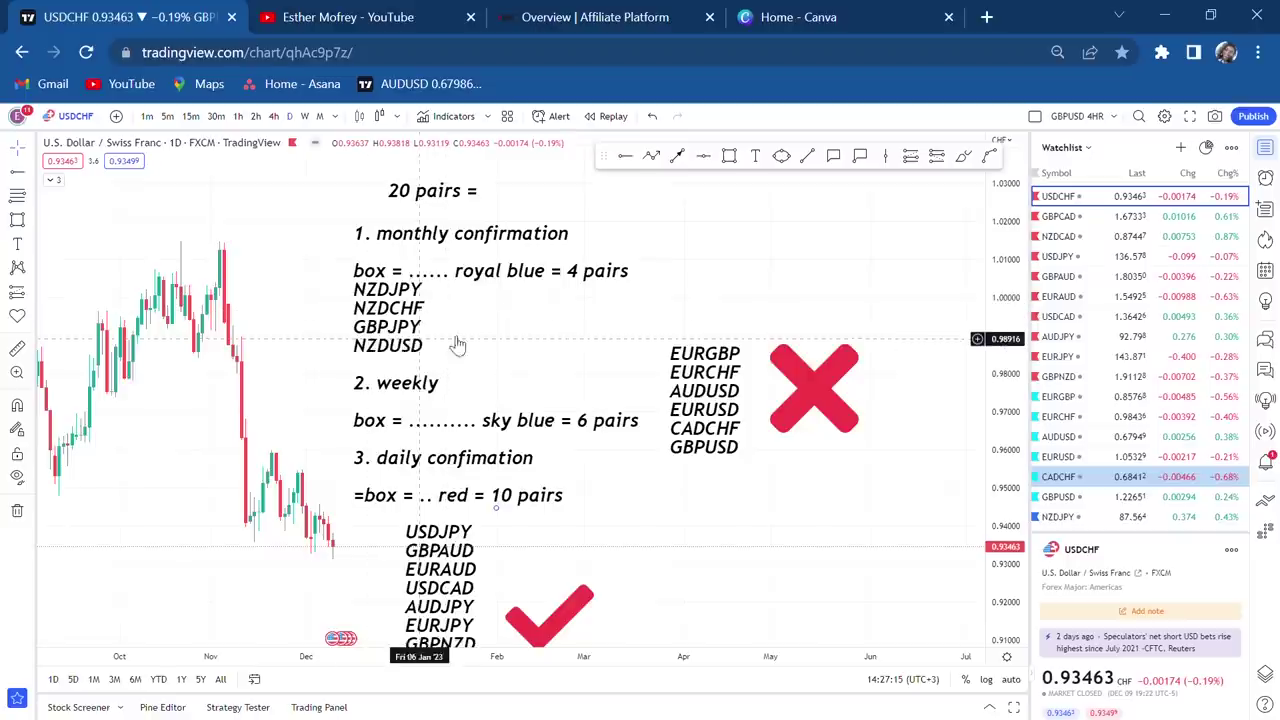
Step: Place a cross icon beside the monthly pairs list under the royal blue box line
left_click(31, 320)
left_click(52, 332)
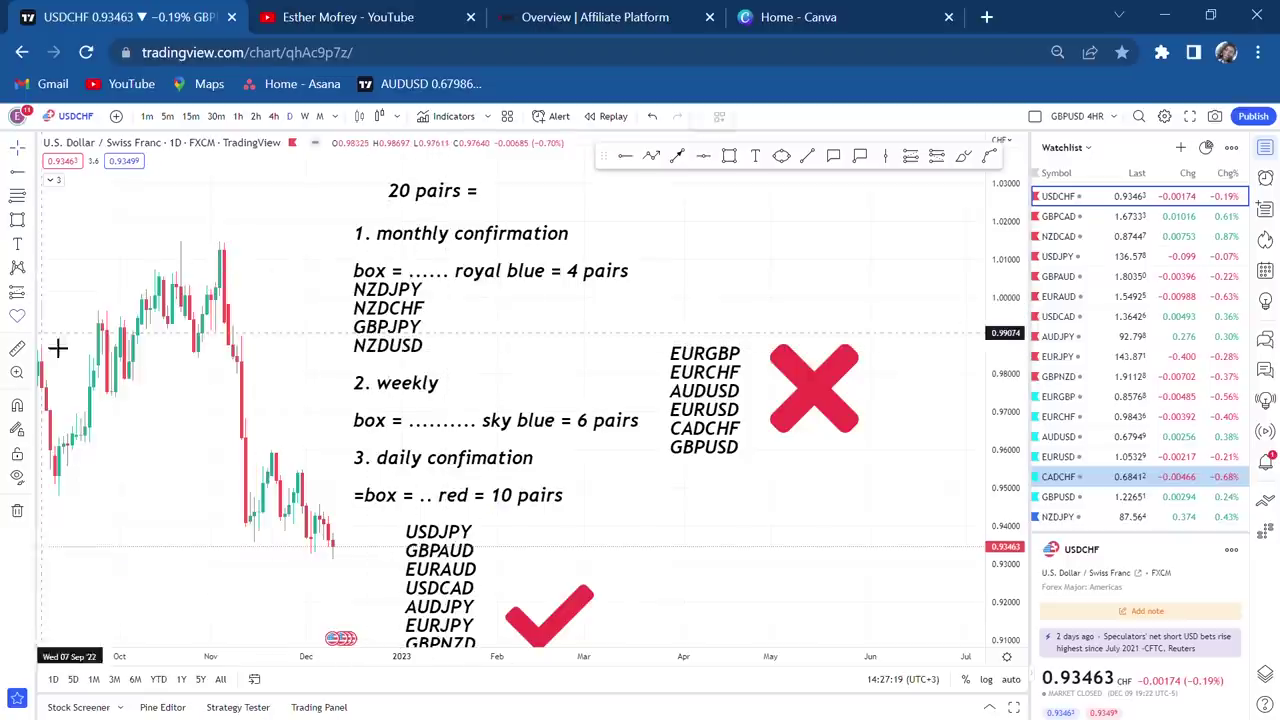
left_click(455, 312)
left_click_drag(461, 318, 503, 333)
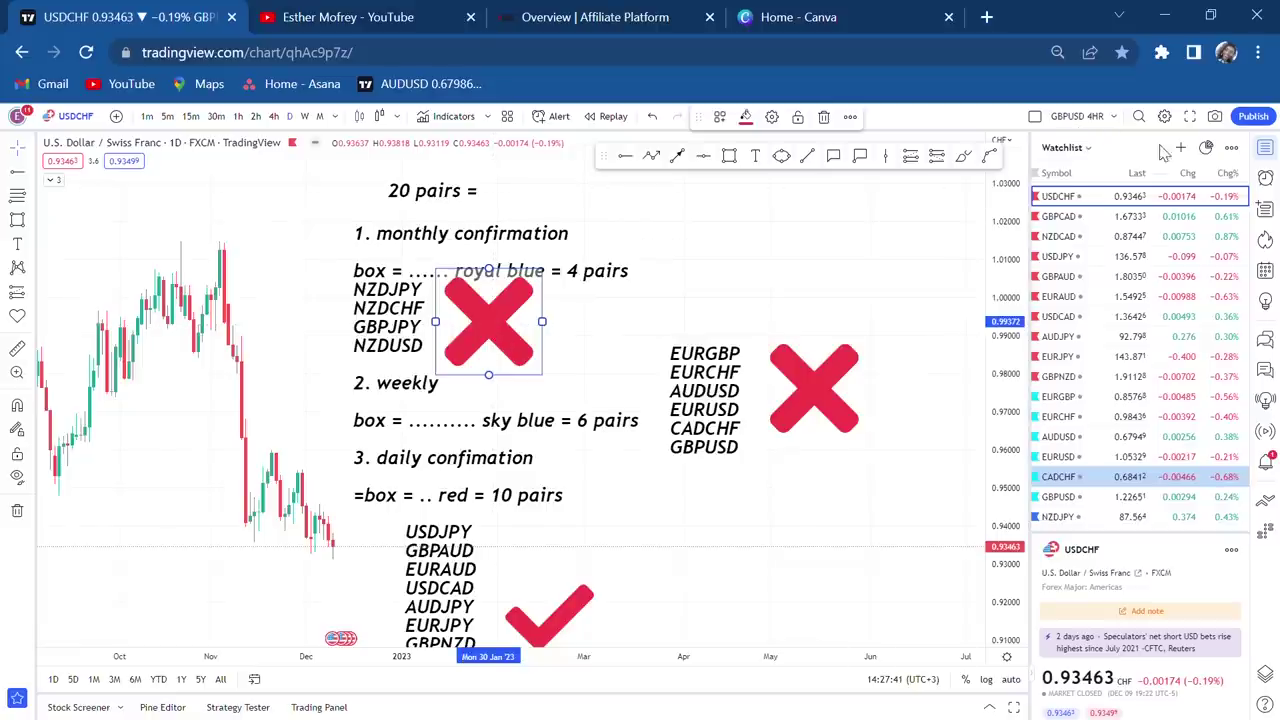
left_click(1094, 150)
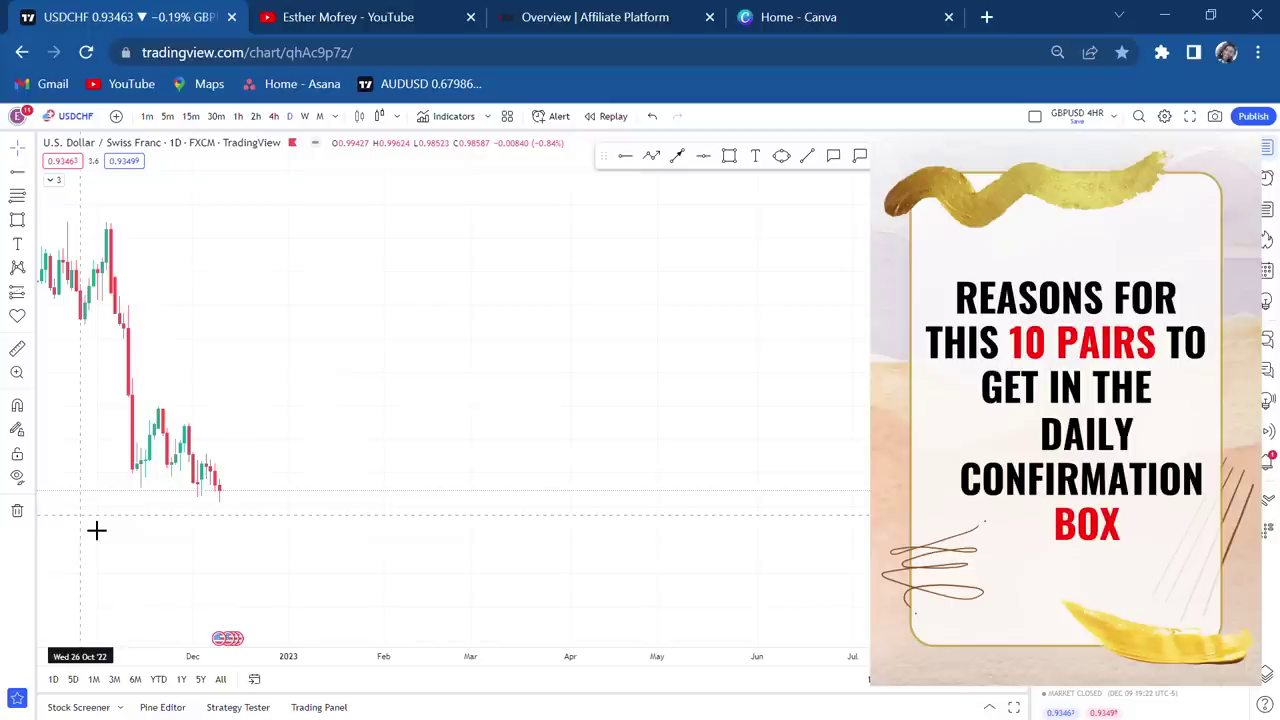
Step: Switch the USDCHF chart to the weekly timeframe and draw a rectangle zone across the two 2022 highs, from about 1.005 to 1.013
left_click_drag(454, 446, 800, 434)
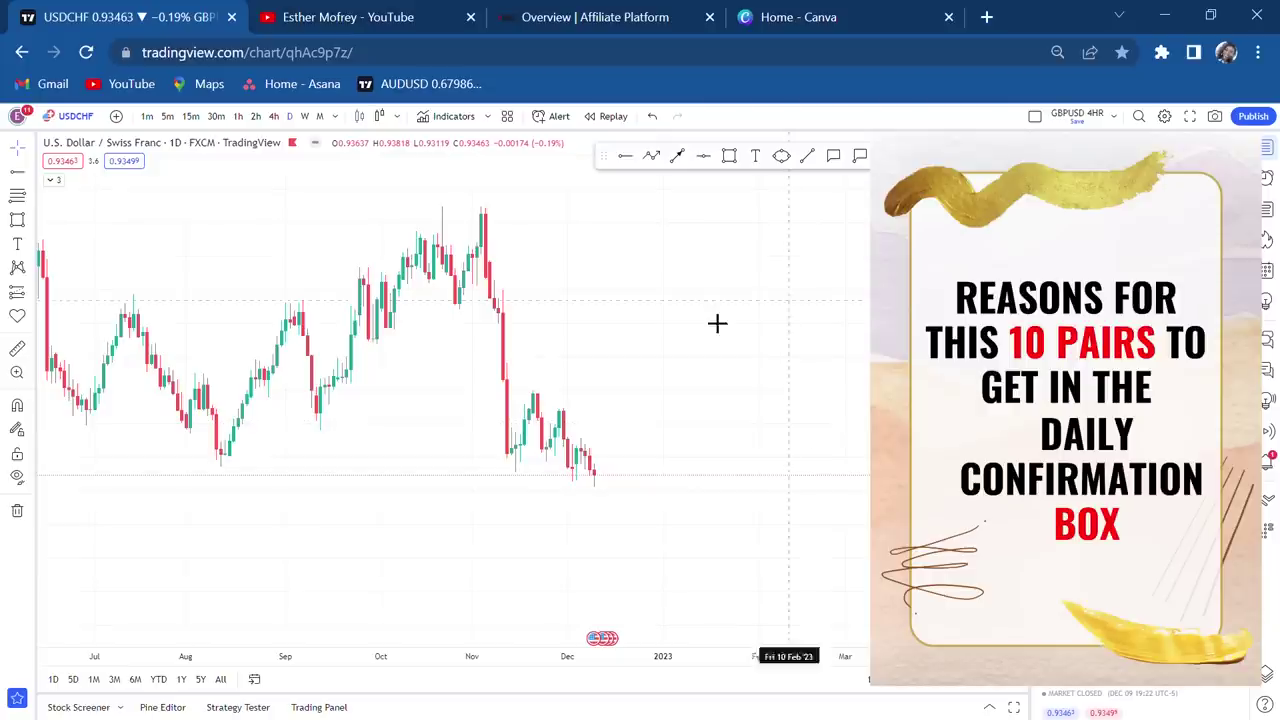
left_click(305, 118)
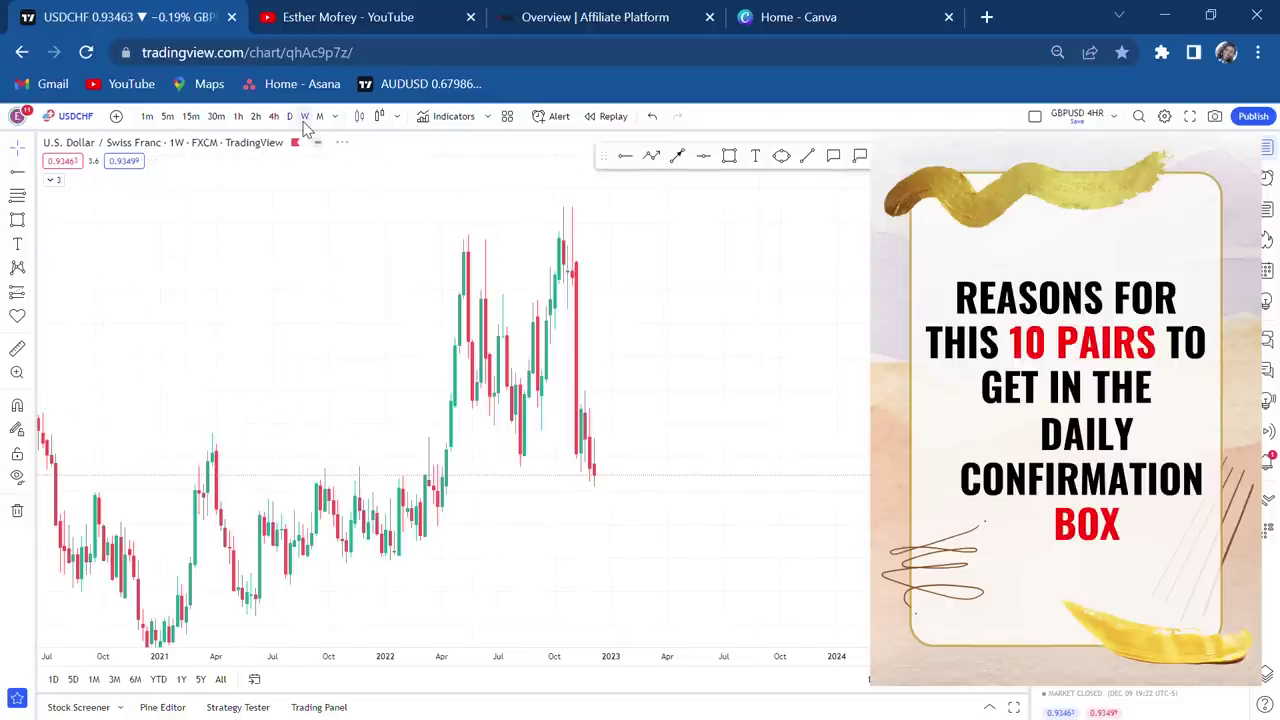
scroll(714, 297, "up", 5)
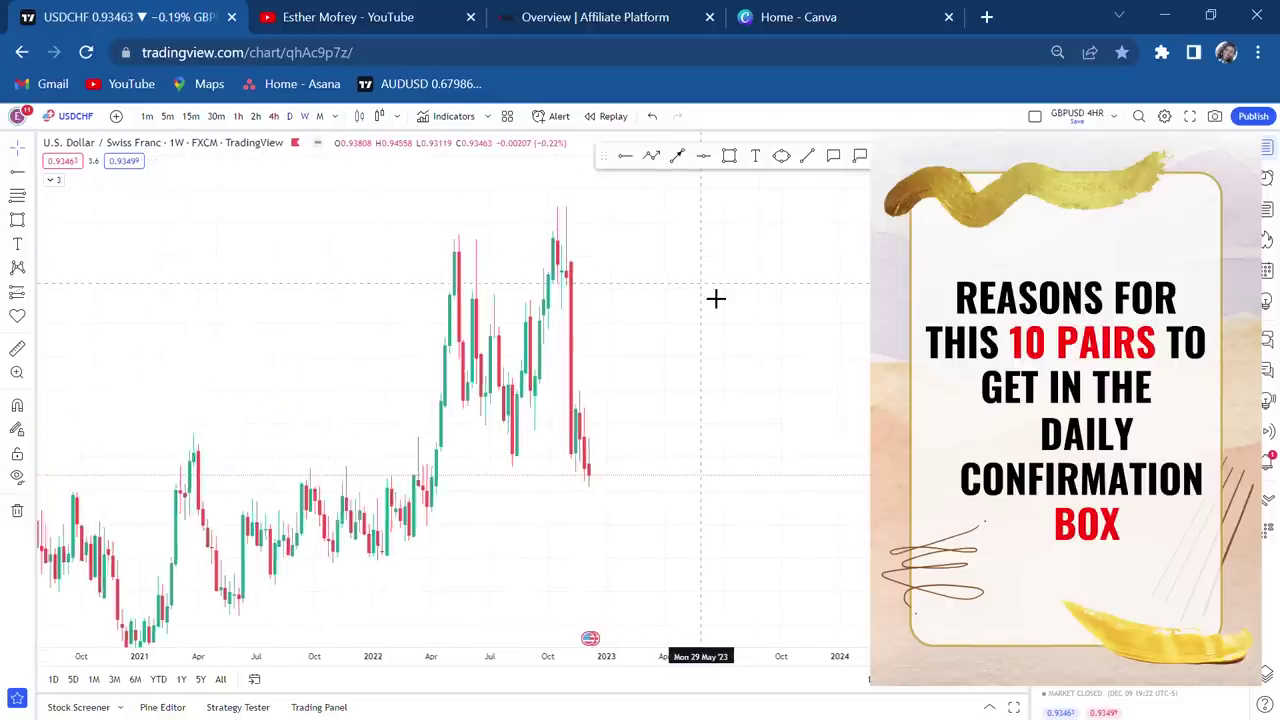
left_click_drag(745, 300, 860, 307)
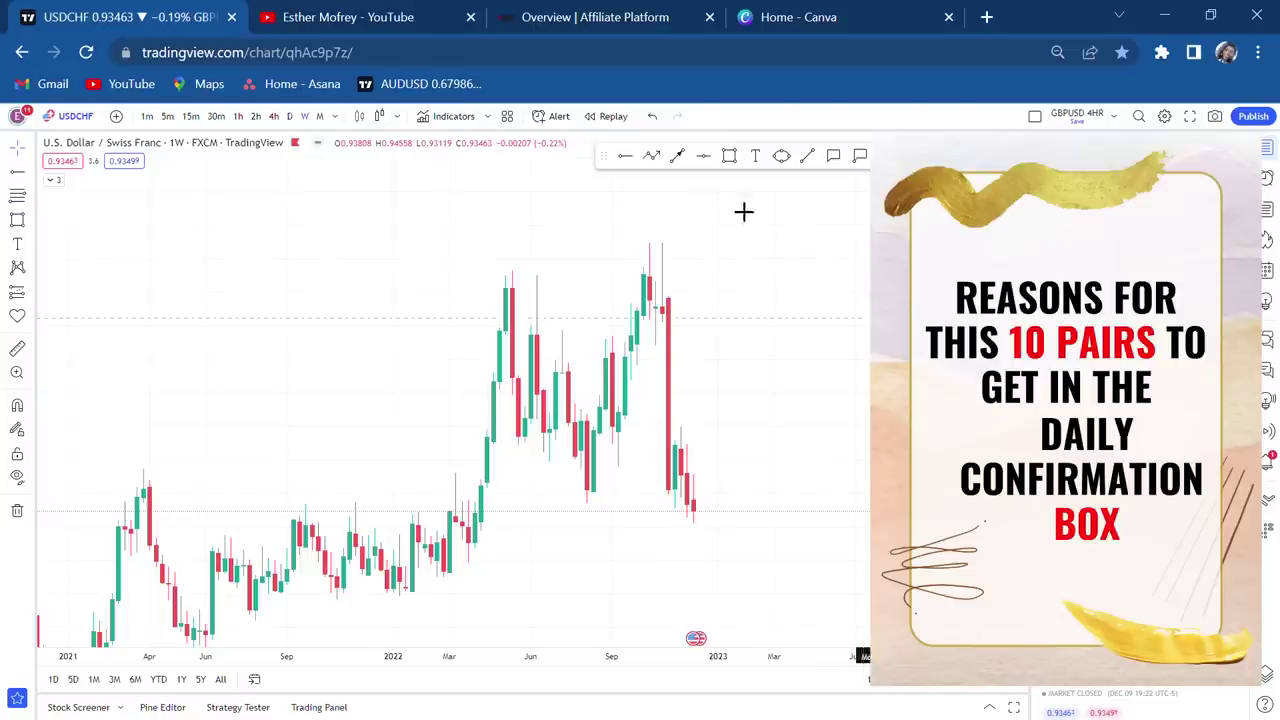
left_click(728, 158)
left_click_drag(449, 262, 824, 276)
left_click(856, 330)
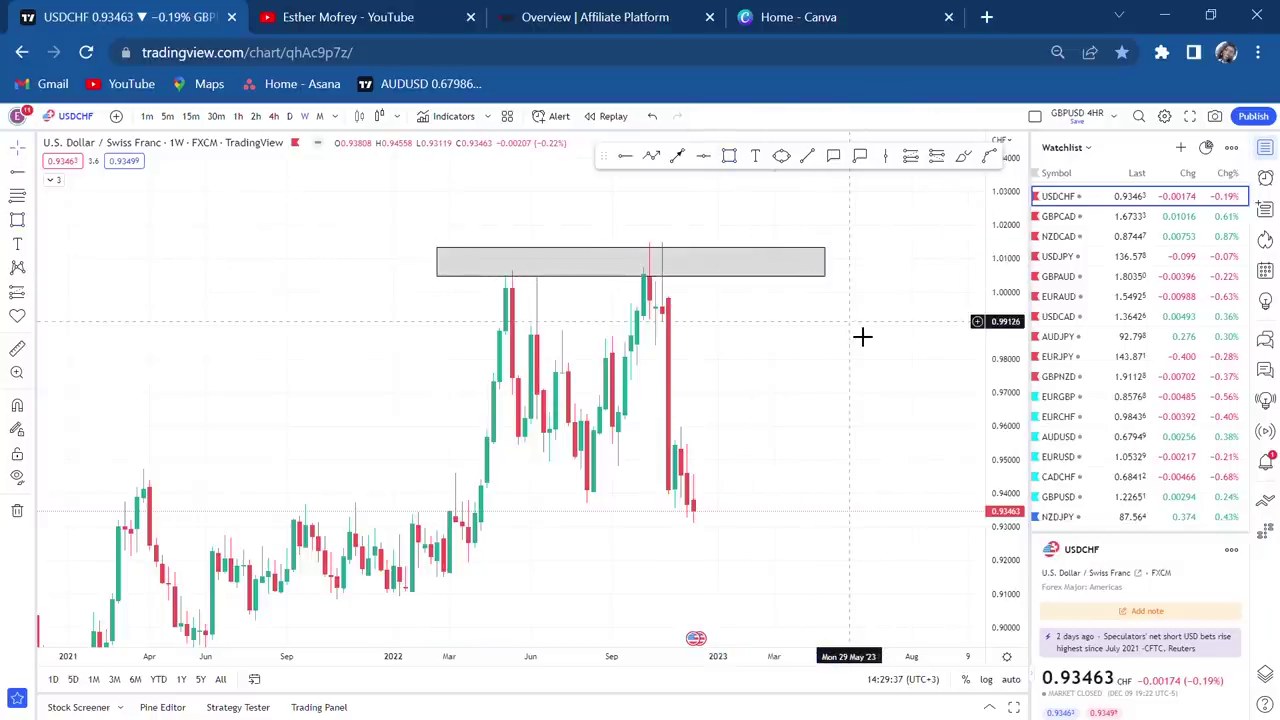
Step: Circle the two peaks touching the zone with ellipses and draw a horizontal line at 0.93710 along the low between them
scroll(860, 335, "up", 1)
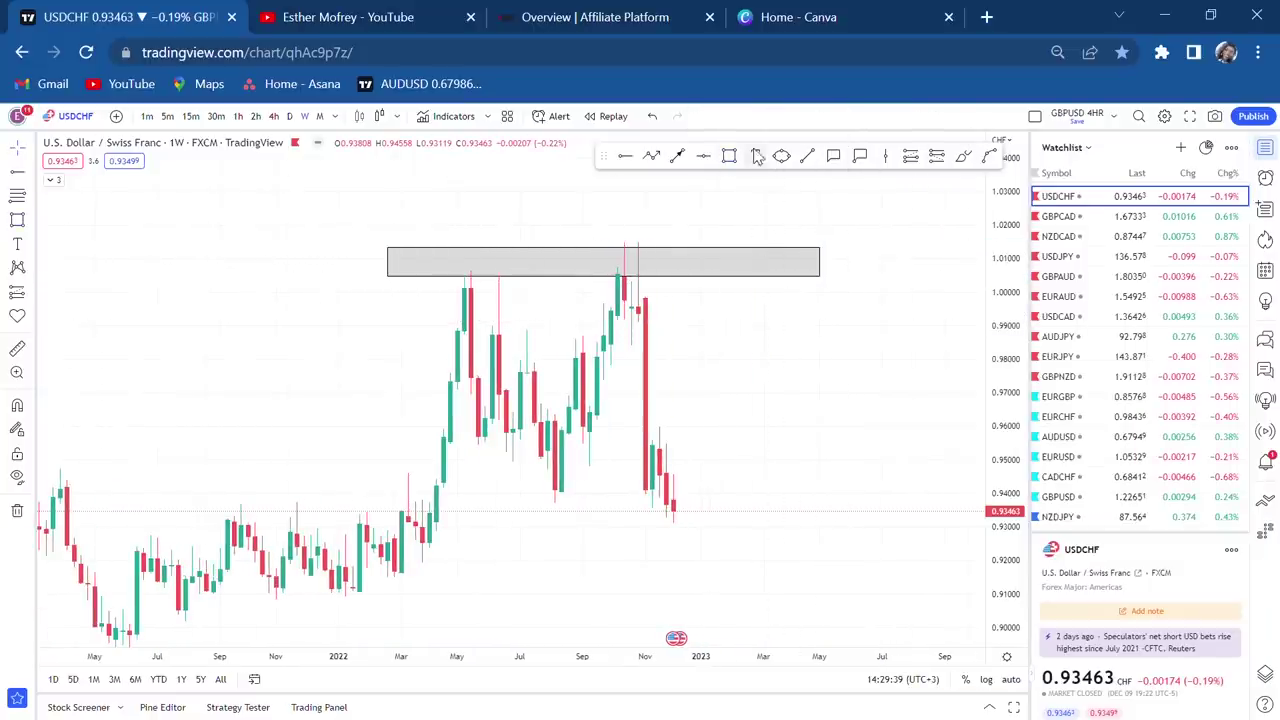
mouse_move(450, 293)
left_mouse_down()
mouse_move(500, 277)
mouse_move(508, 289)
left_mouse_up()
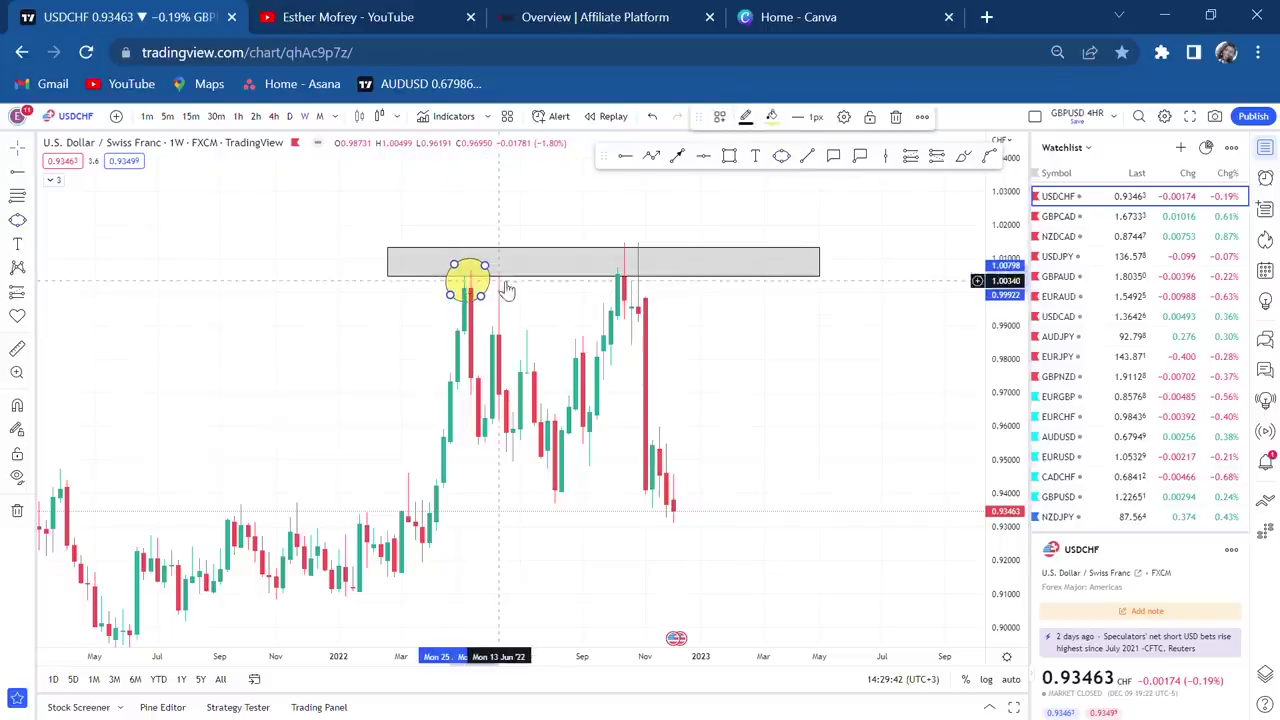
left_click(779, 156)
mouse_move(622, 290)
left_mouse_down()
mouse_move(677, 266)
mouse_move(691, 306)
mouse_move(684, 290)
left_mouse_up()
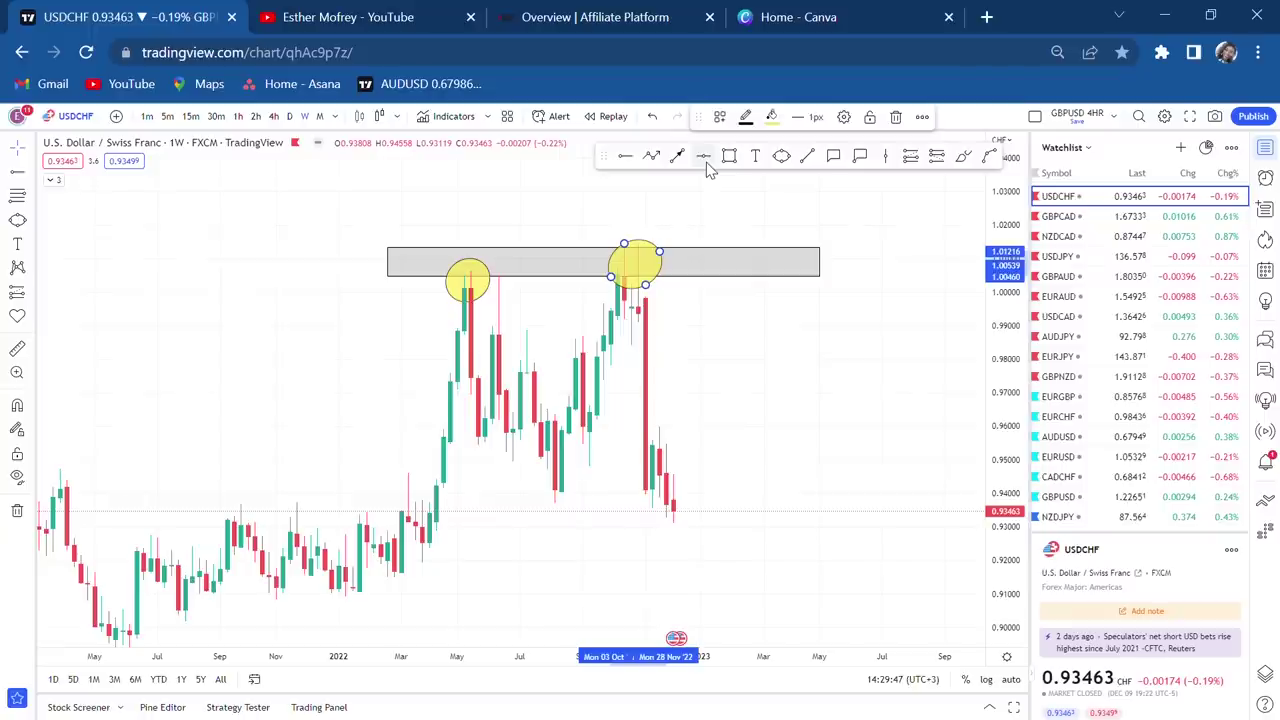
left_click(477, 515)
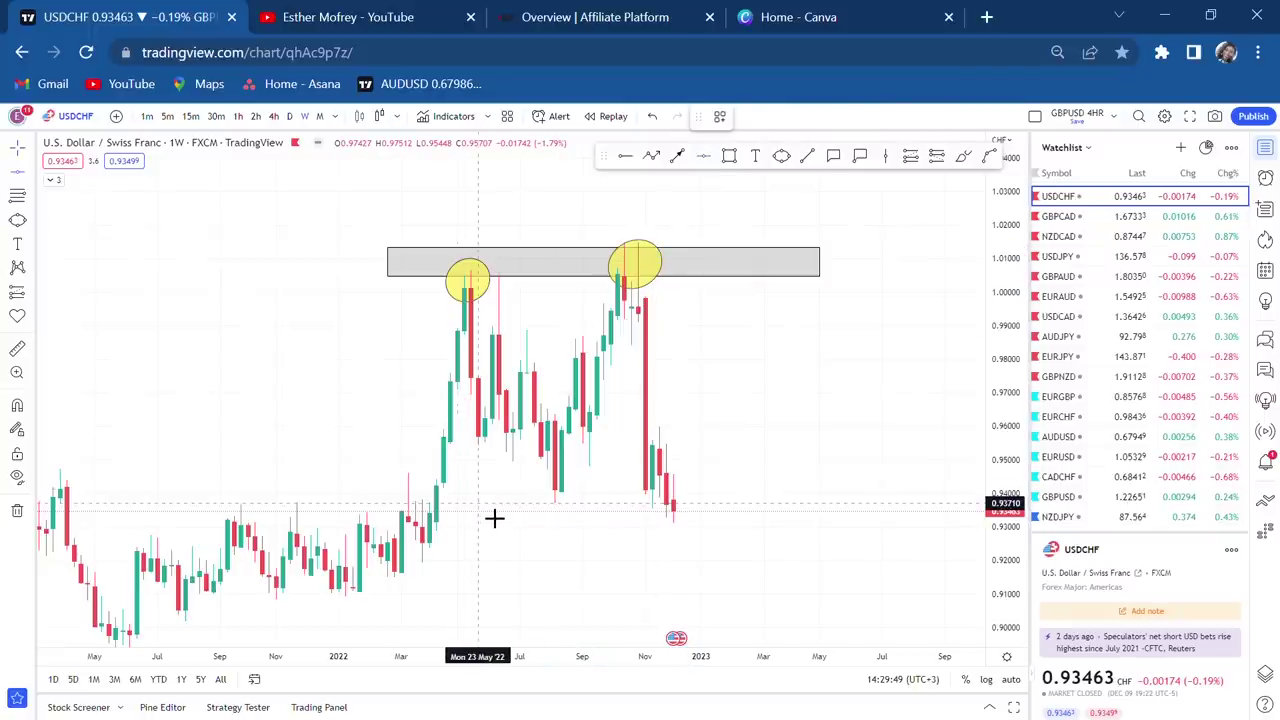
key("alt+h")
Step: Add a callout reading BWA CONFIRMED below the neckline and point its tip at the candles breaking the line
left_click_drag(830, 568, 837, 380)
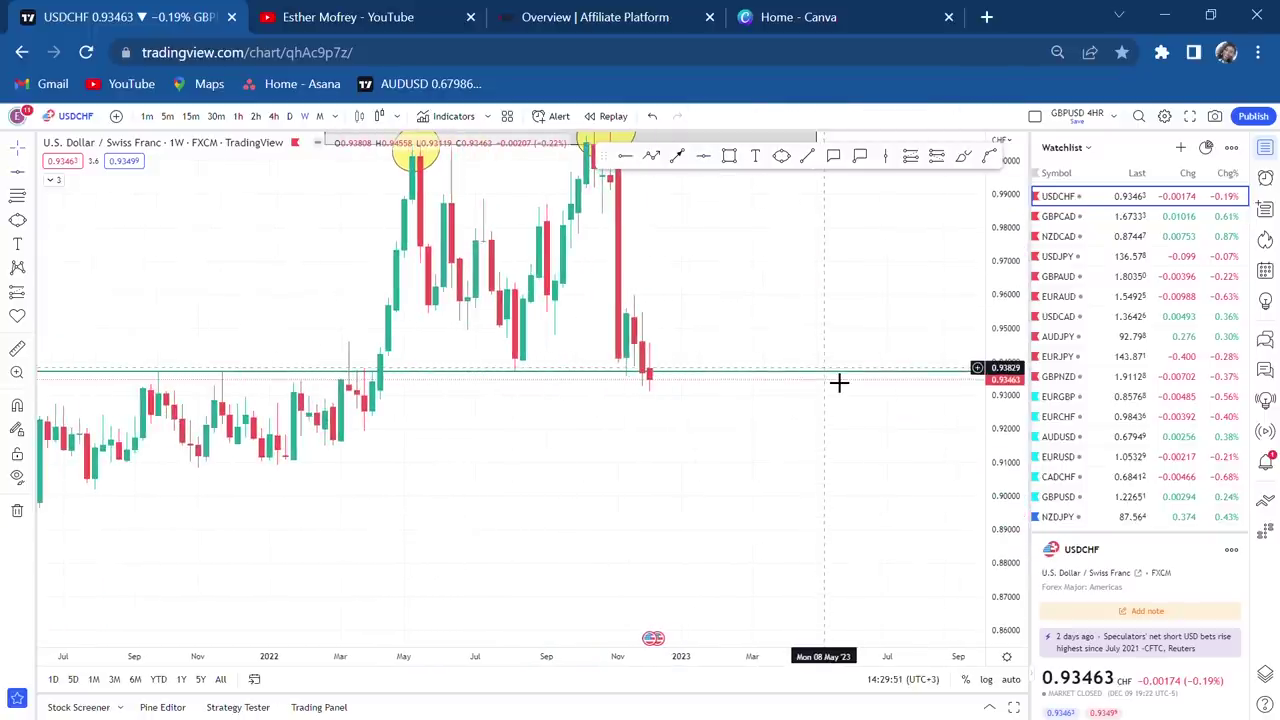
left_click_drag(1021, 392, 906, 329)
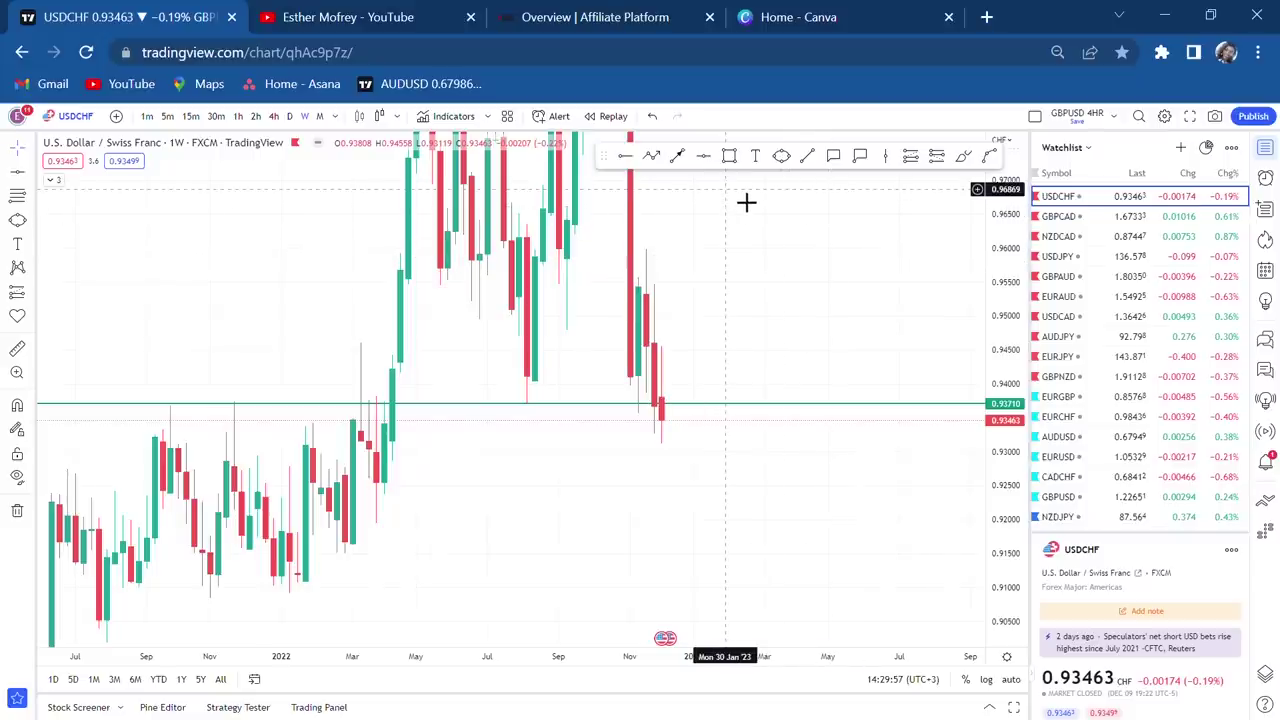
left_click(833, 158)
left_click(542, 457)
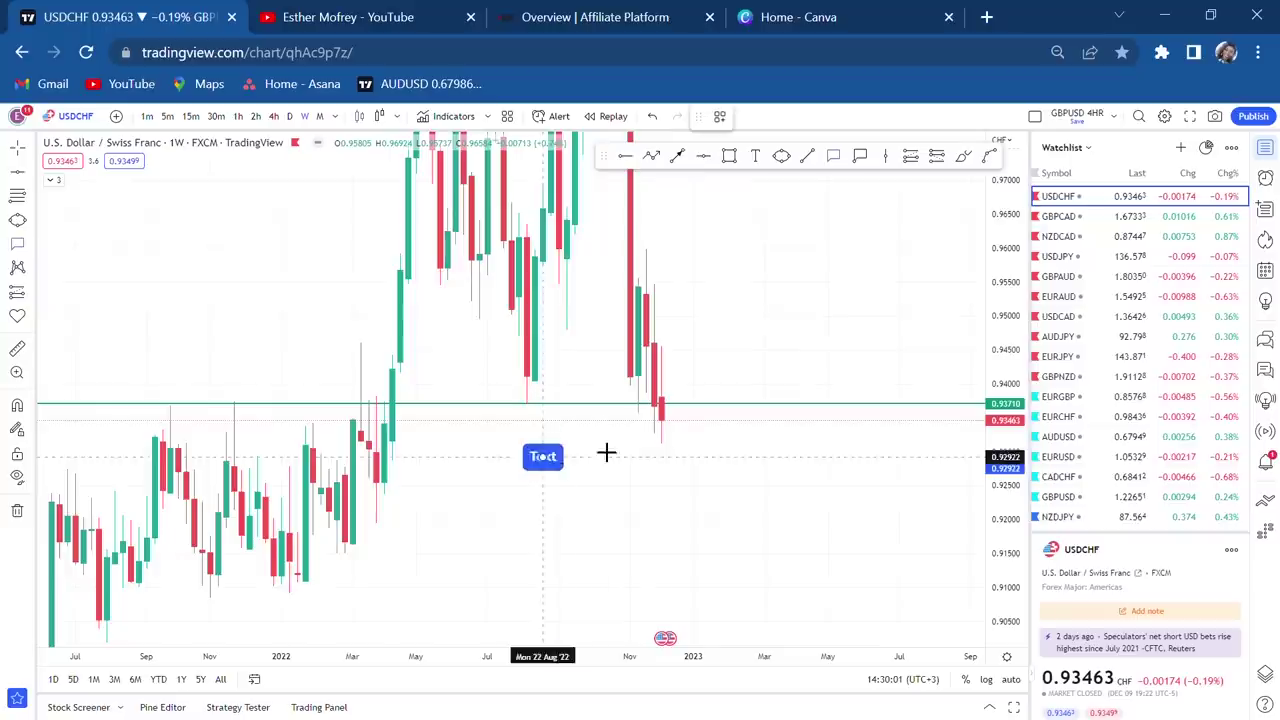
left_click(530, 540)
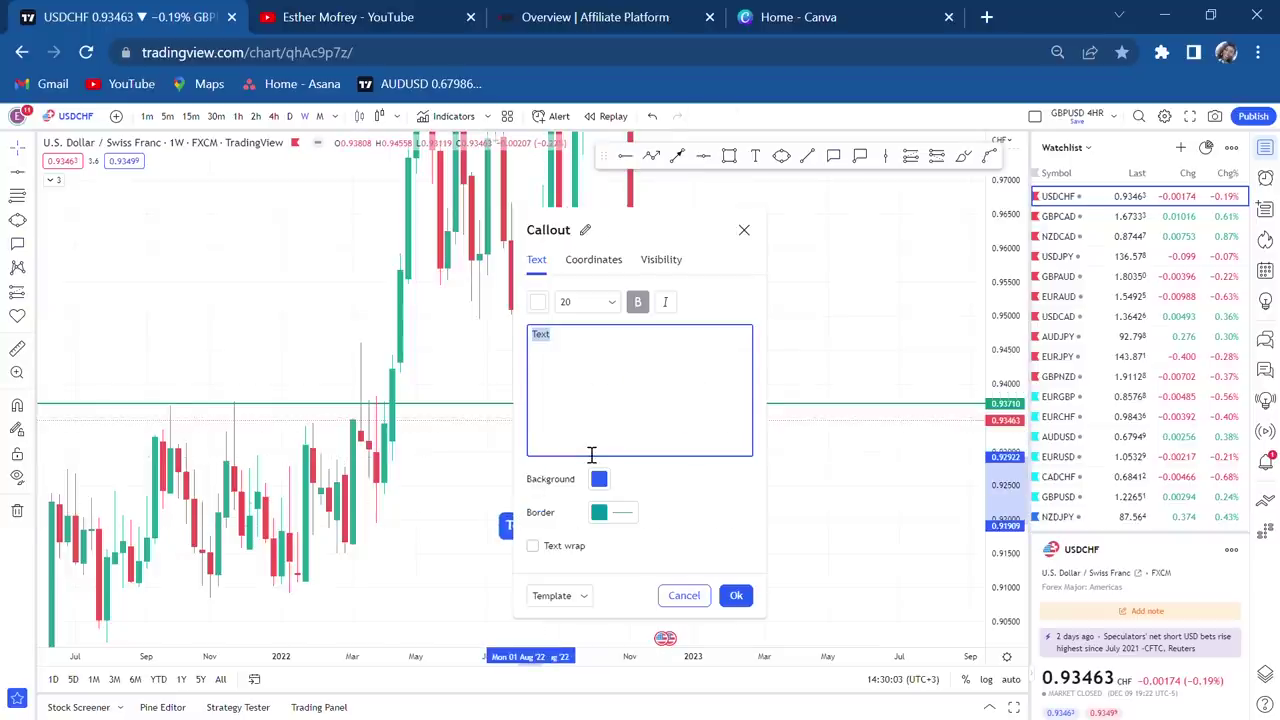
type("BWA CONFI")
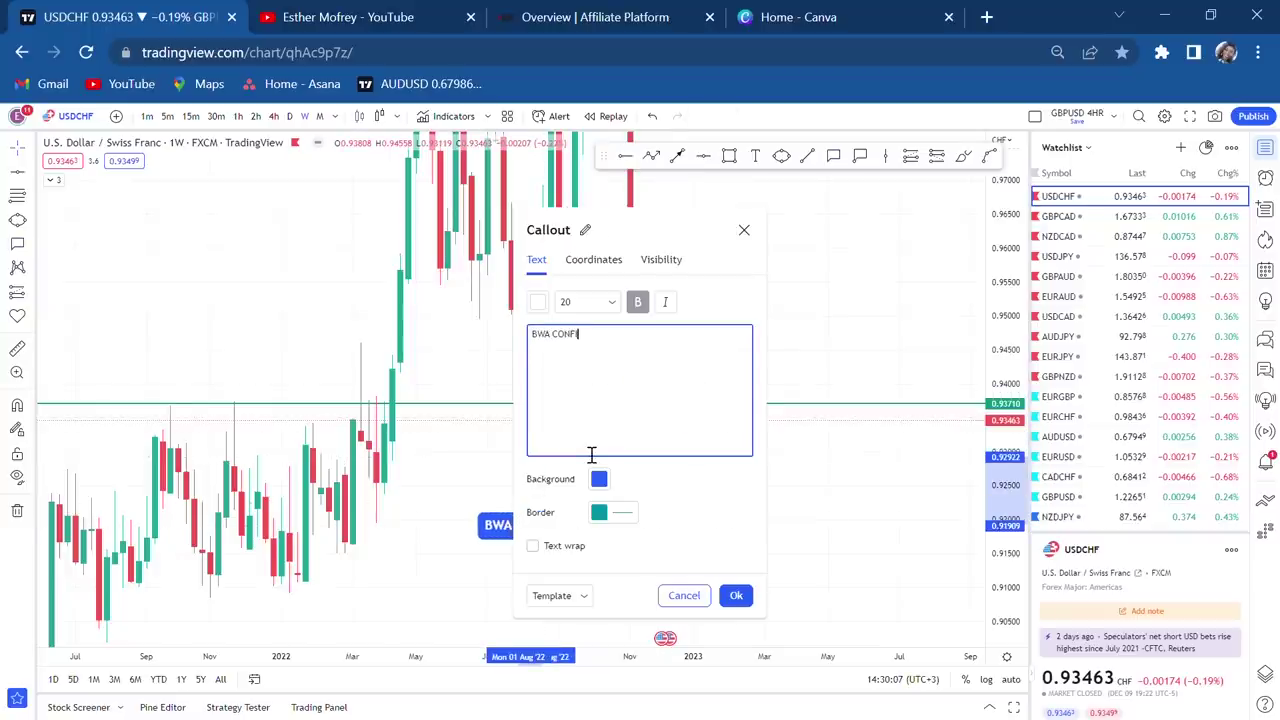
type("RMED")
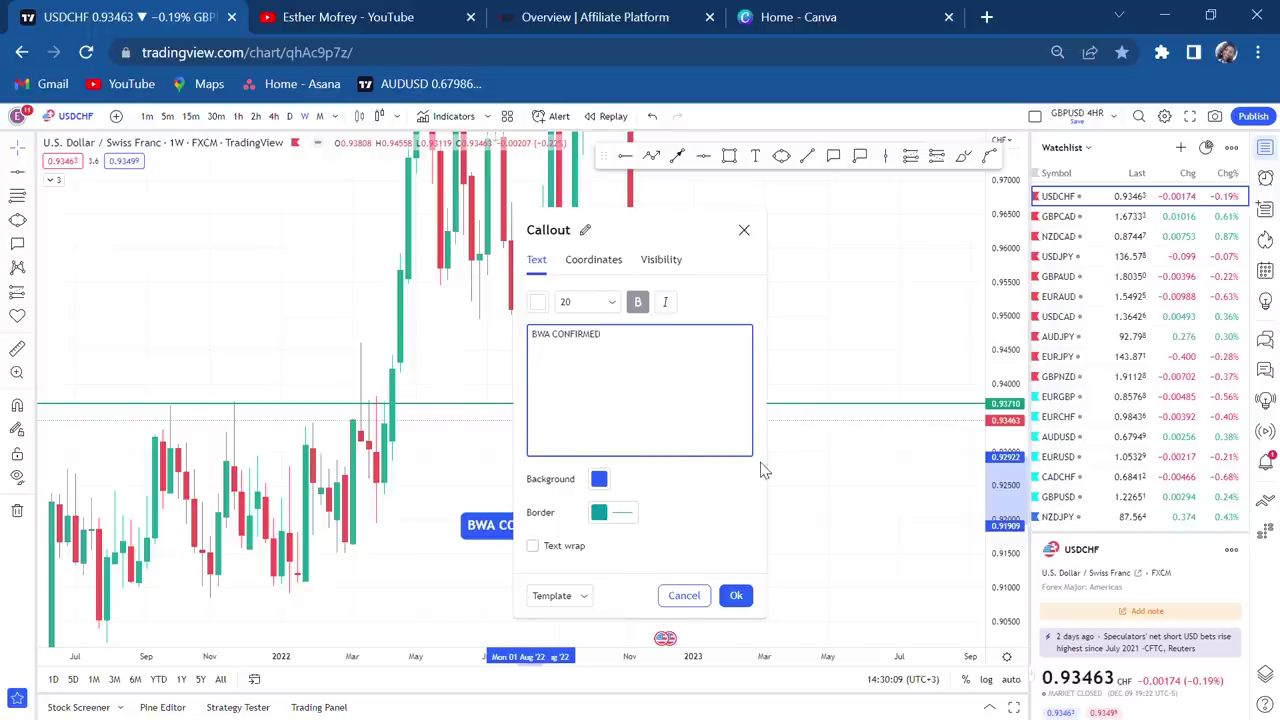
left_click(820, 497)
left_click_drag(576, 455, 631, 417)
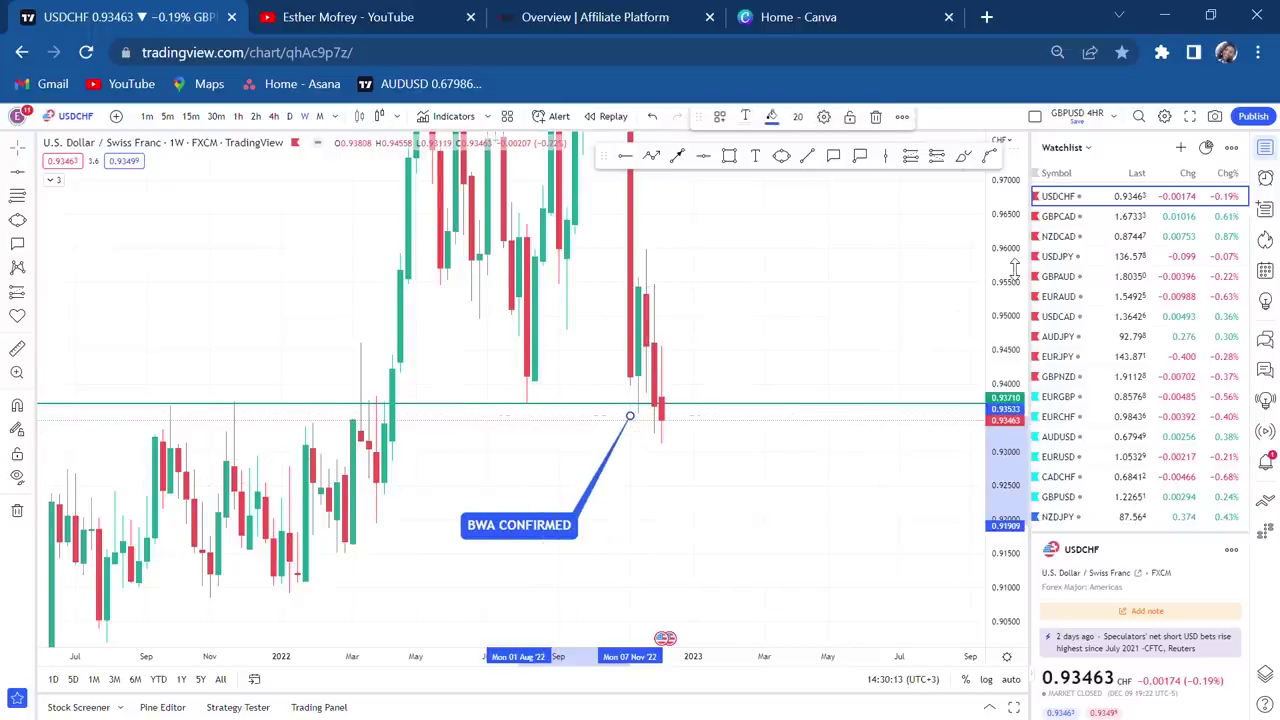
left_click(849, 369)
Step: Draw a rectangle around the first swing, from the first peak down to the 0.93710 neckline
key("alt+r")
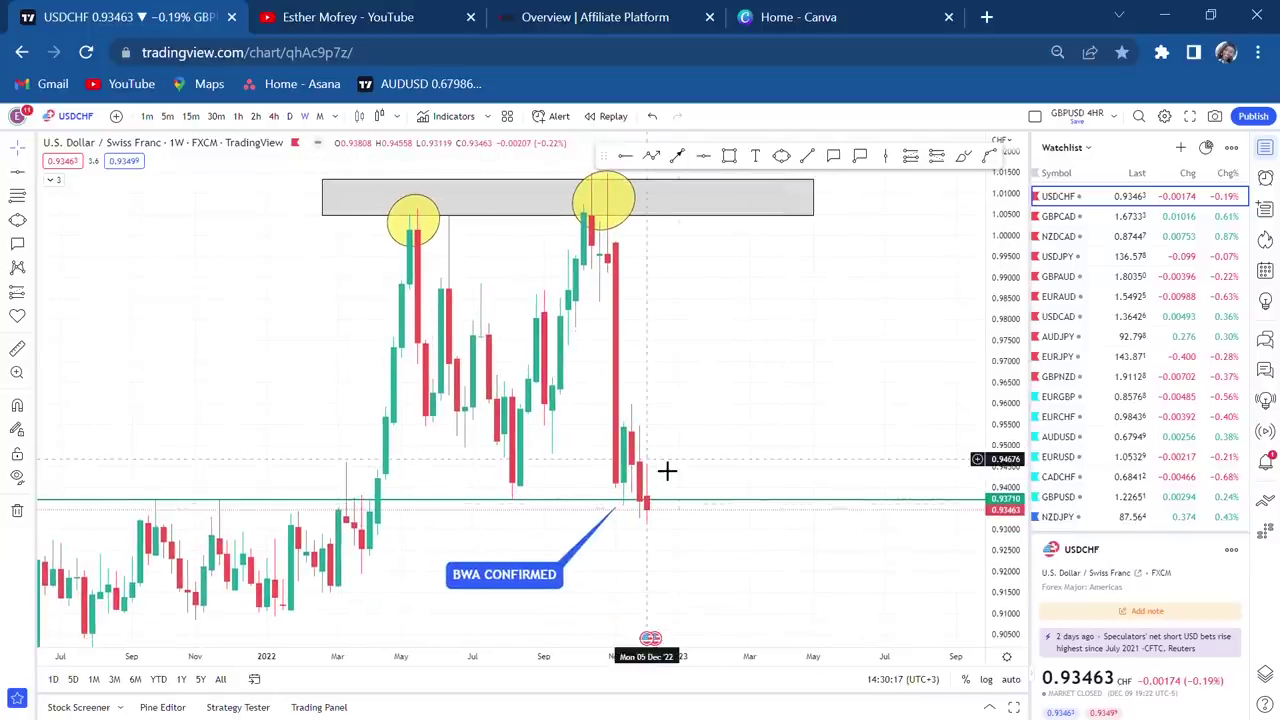
scroll(667, 470, "down", 1)
left_click(729, 160)
mouse_move(401, 207)
left_mouse_down()
mouse_move(509, 374)
mouse_move(530, 514)
mouse_move(554, 514)
left_mouse_up()
left_click(804, 498)
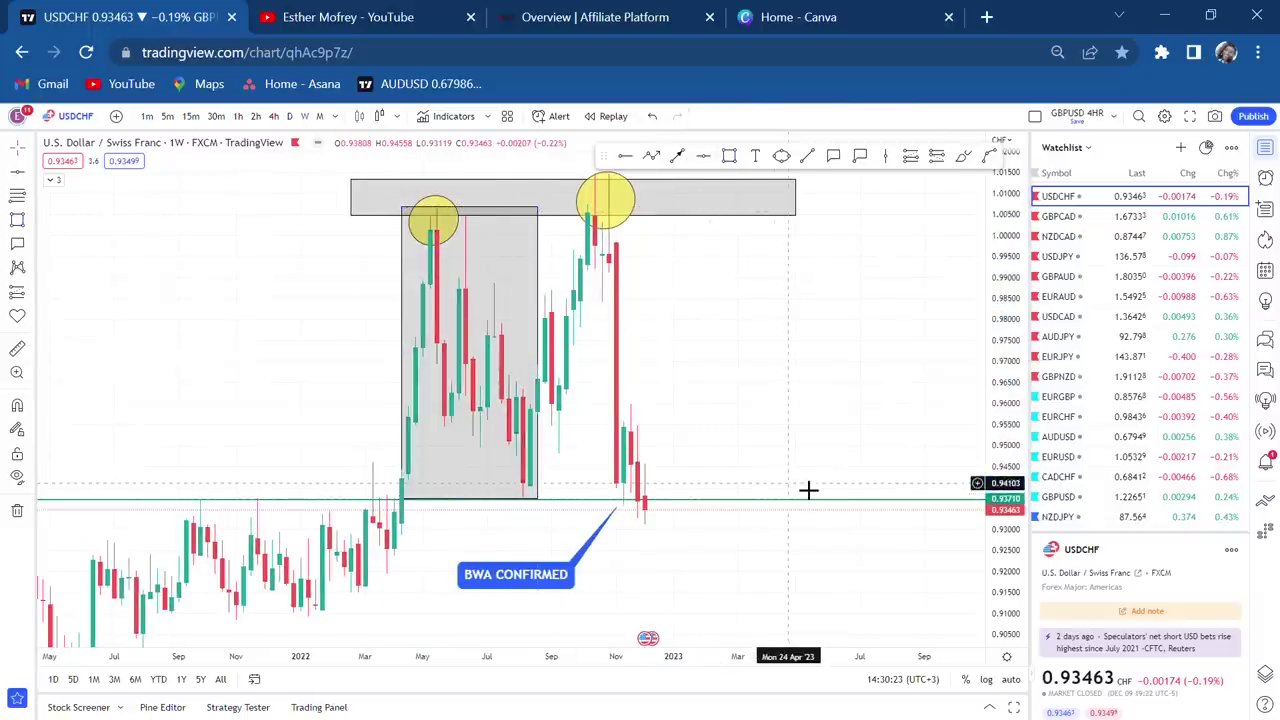
Step: Turn the rectangle into a narrow bar hanging below the neckline and draw a horizontal line at its lower edge at 0.86740
left_click_drag(804, 498, 920, 283)
scroll(920, 283, "down", 2)
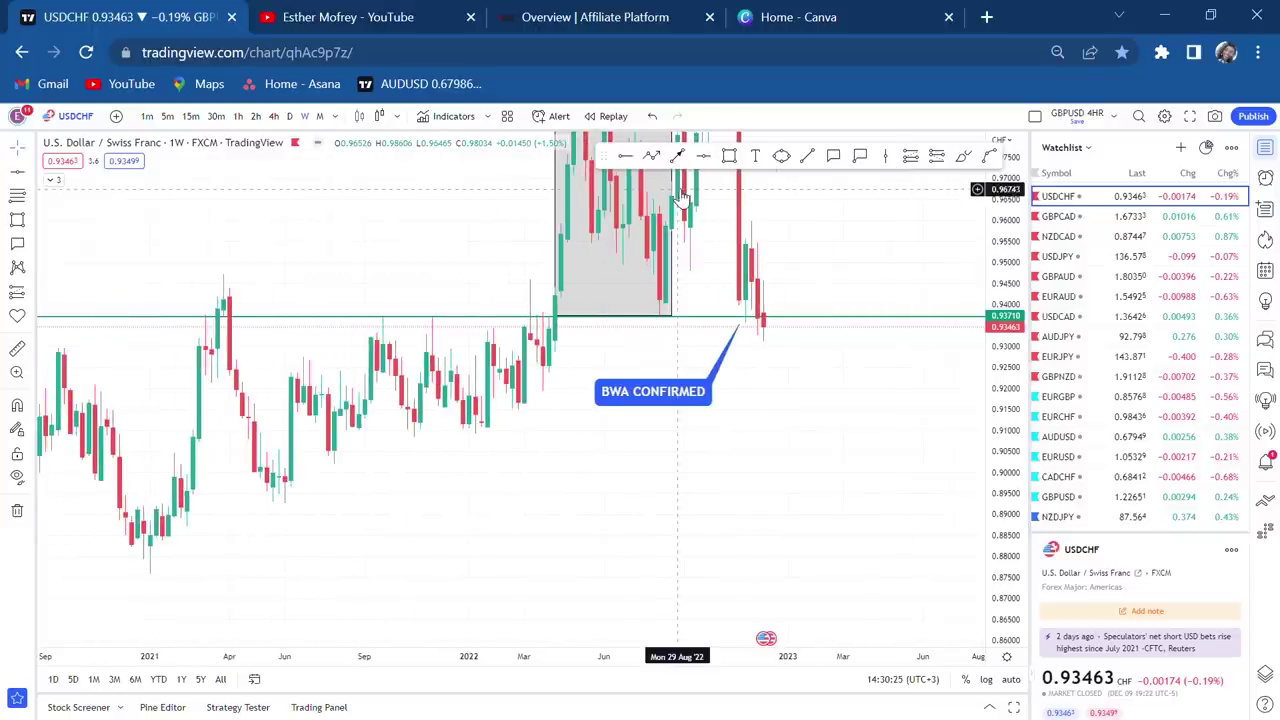
left_click_drag(683, 197, 617, 455)
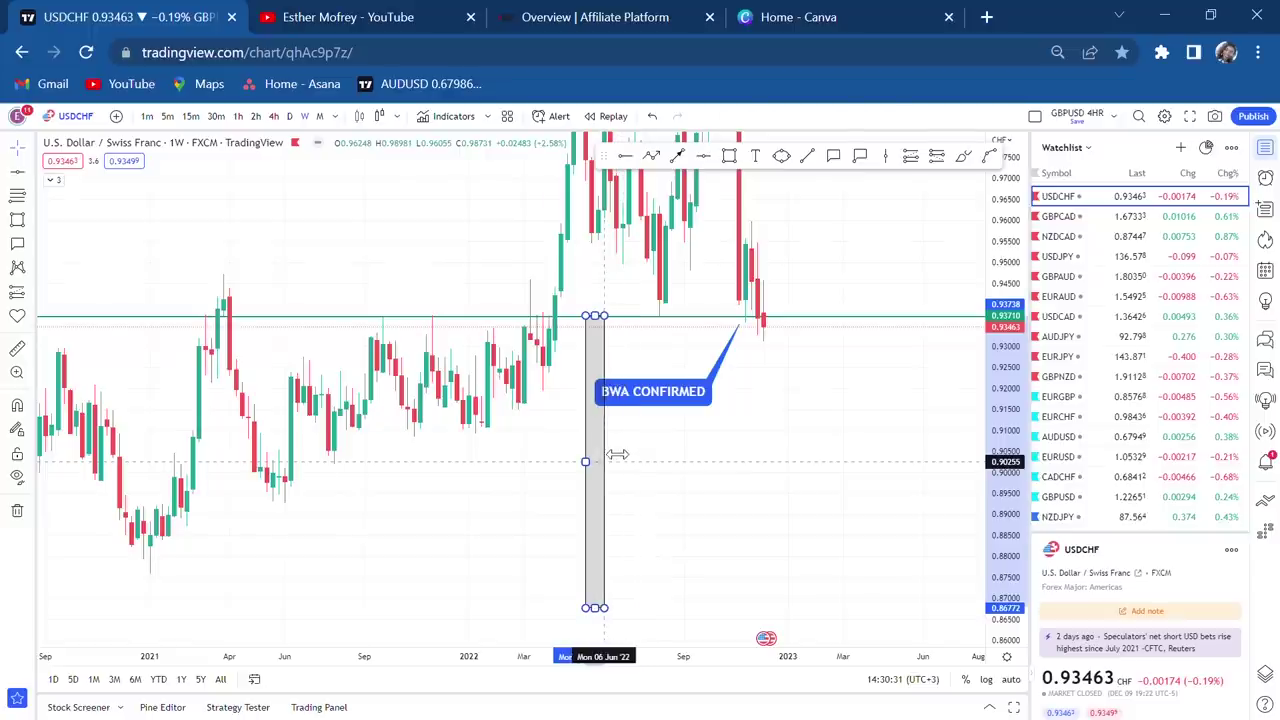
left_click_drag(740, 551, 697, 480)
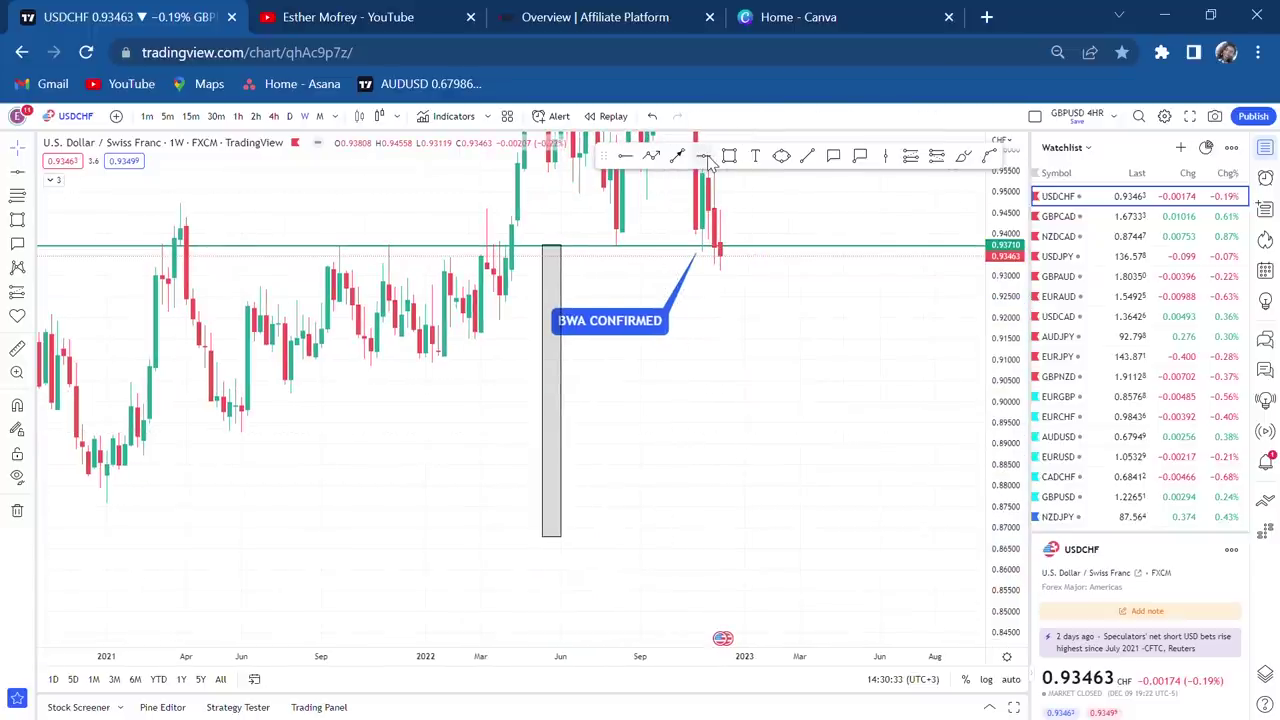
left_click(717, 553)
Step: Measure the distance from the neckline to the lower line and draw a horizontal line at the midpoint, at 0.90334
left_click(17, 348)
left_click(517, 250)
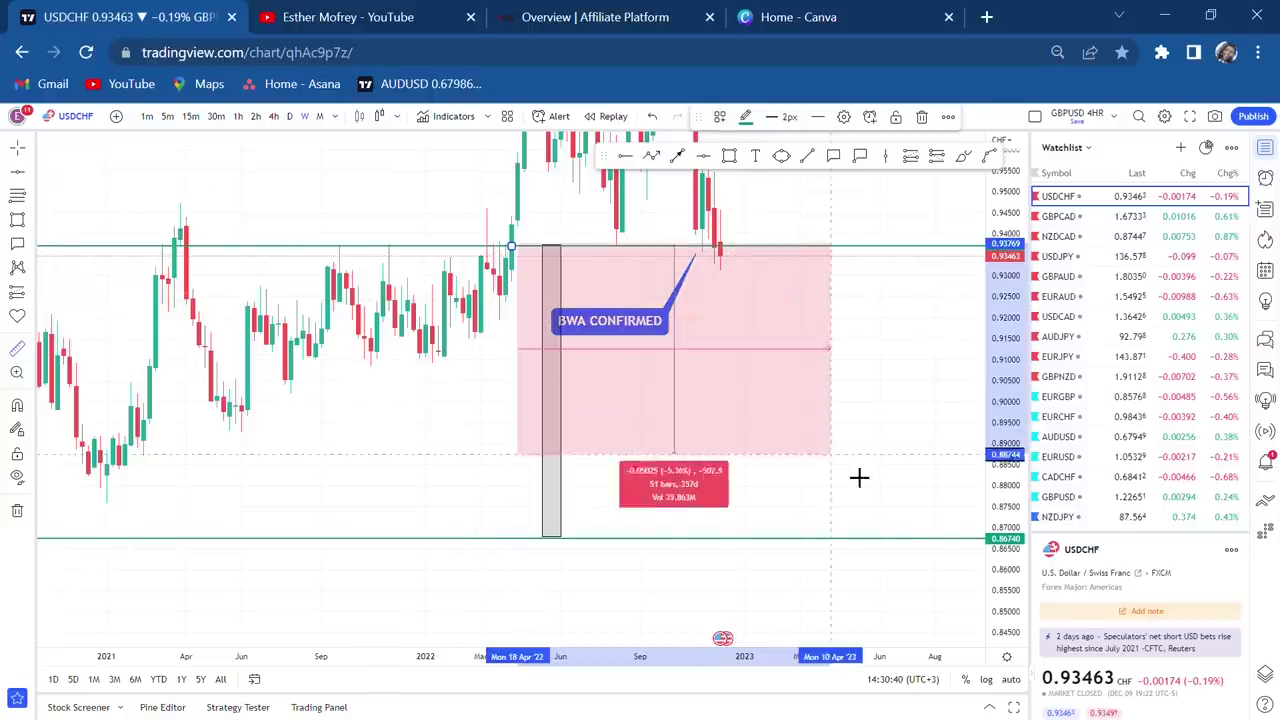
left_click(931, 550)
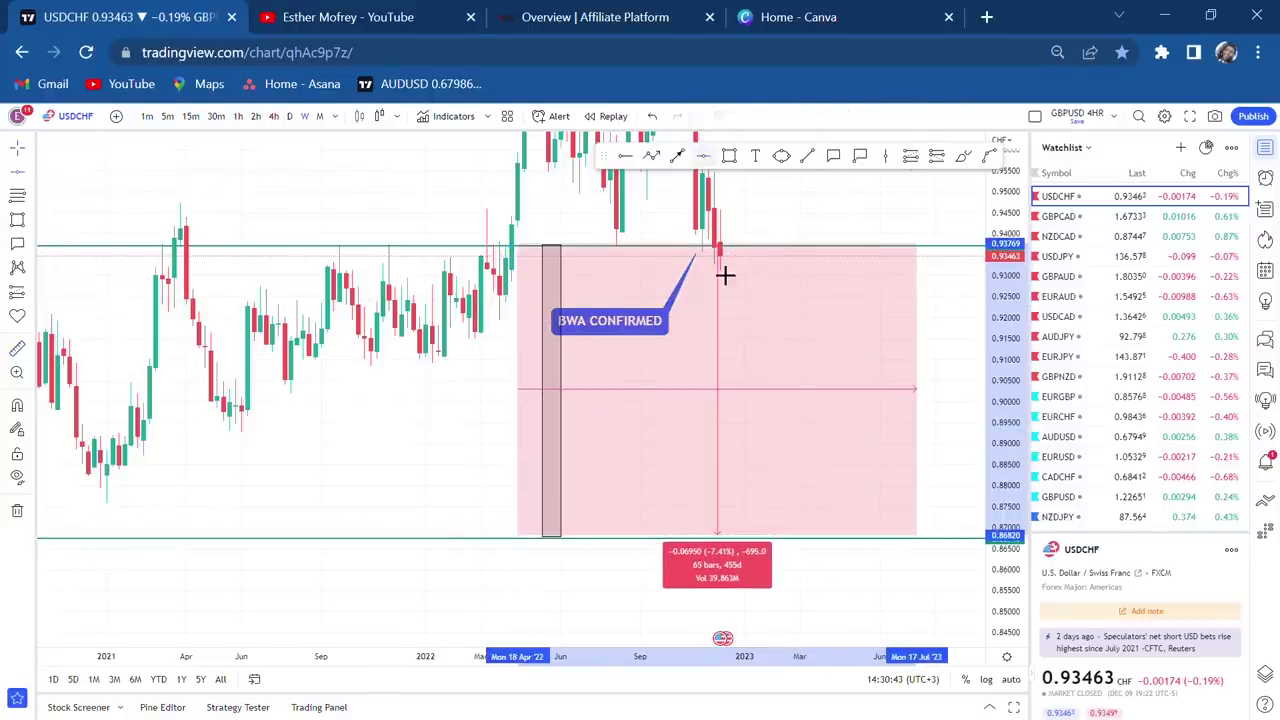
key("alt+h")
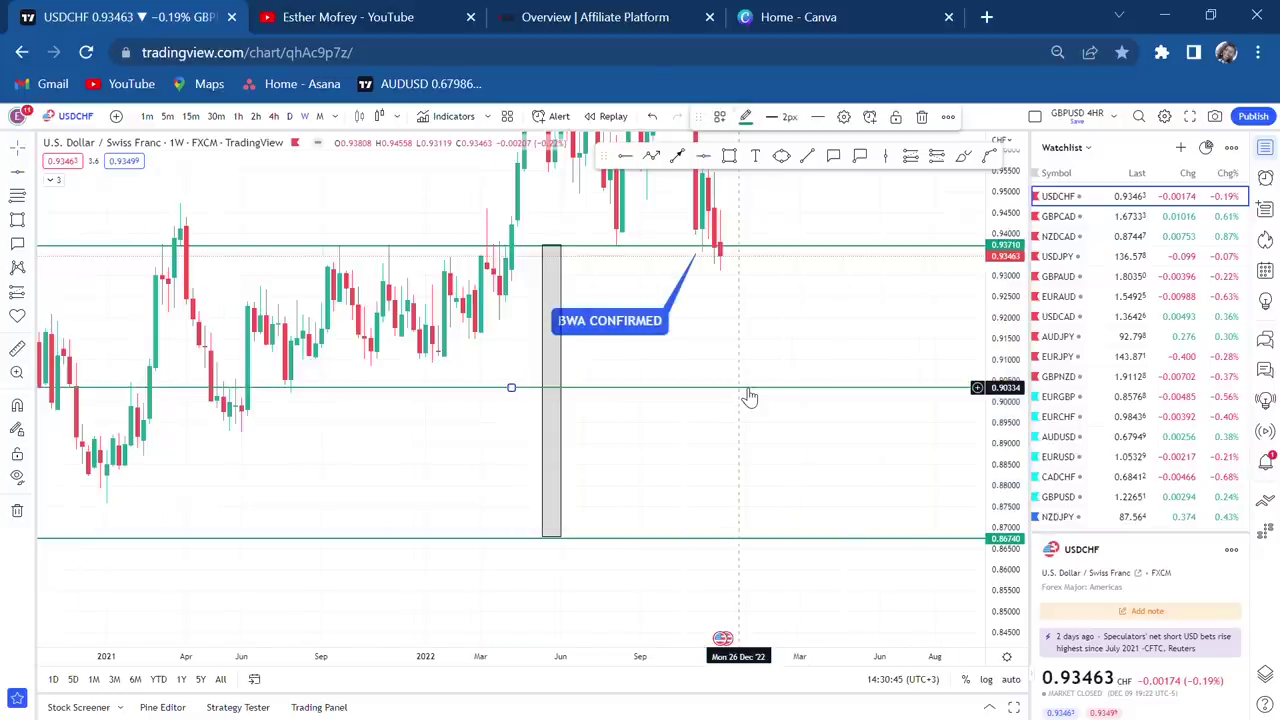
Step: Recolour the lowest horizontal line at 0.86740 and the neckline at 0.93710 red
scroll(749, 397, "up", 1)
left_click(757, 541)
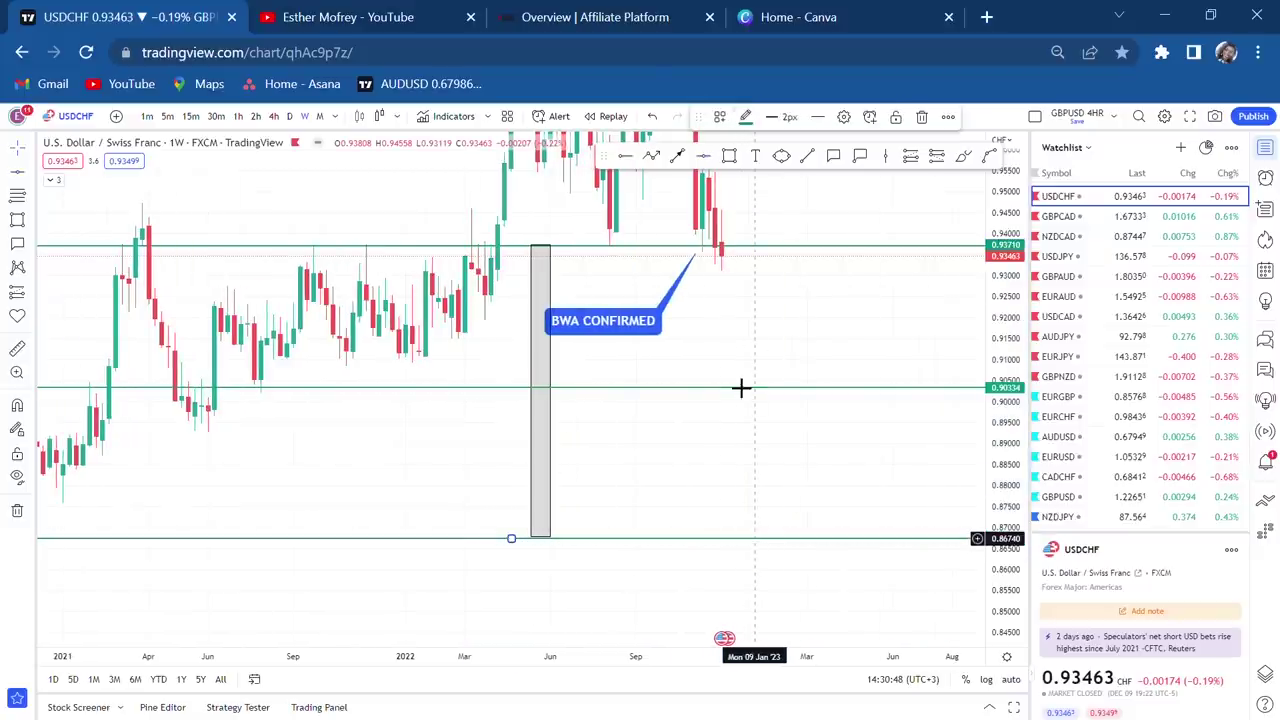
left_click(746, 122)
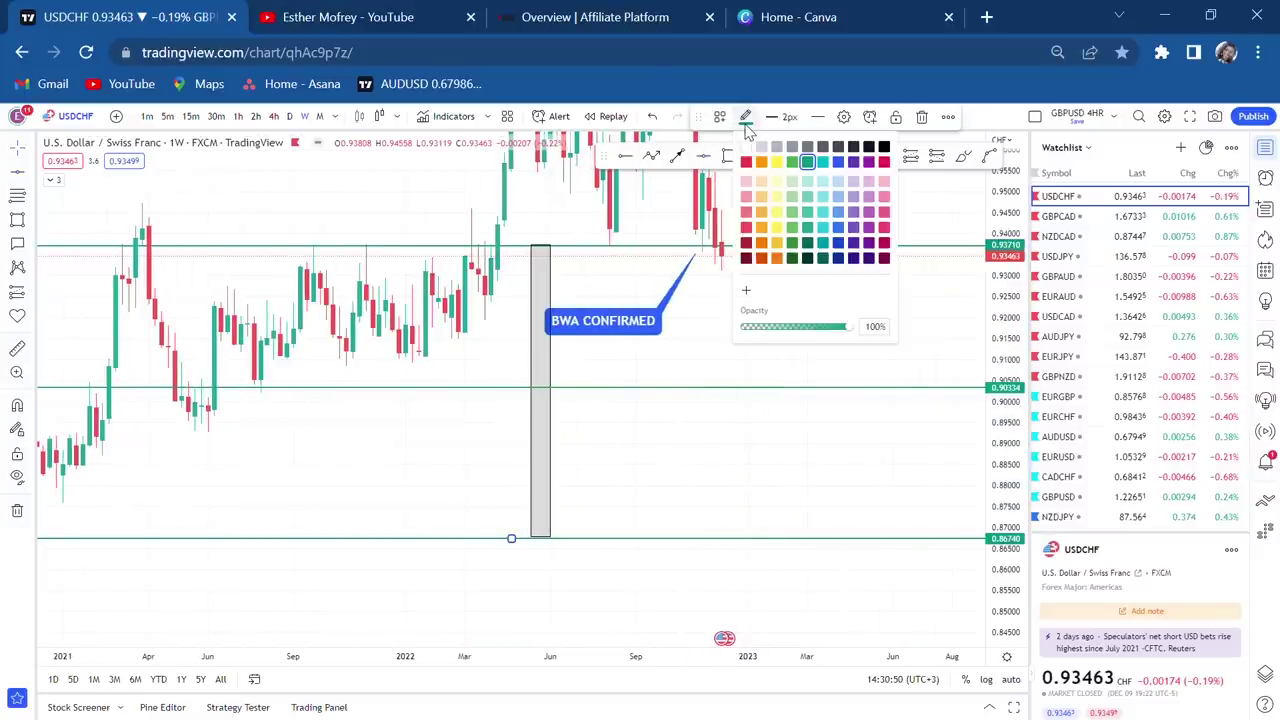
left_click(746, 162)
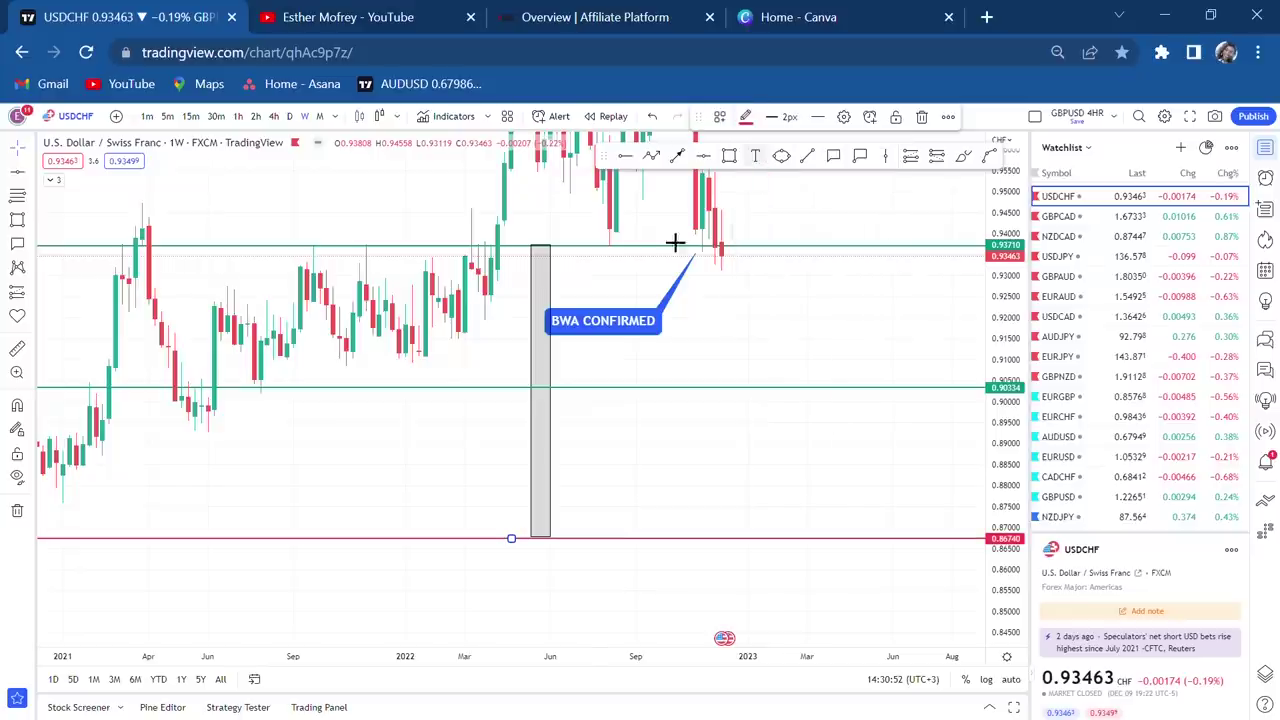
left_click(746, 118)
left_click(748, 163)
left_click(652, 248)
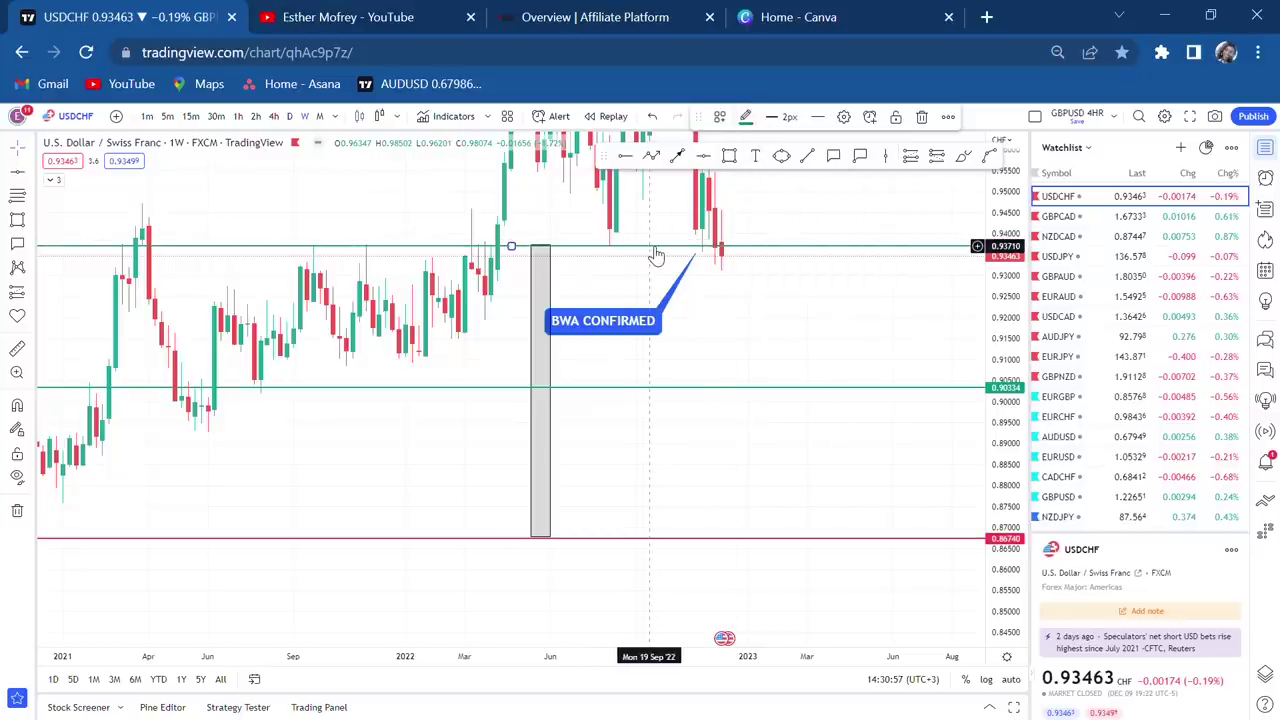
left_click(746, 116)
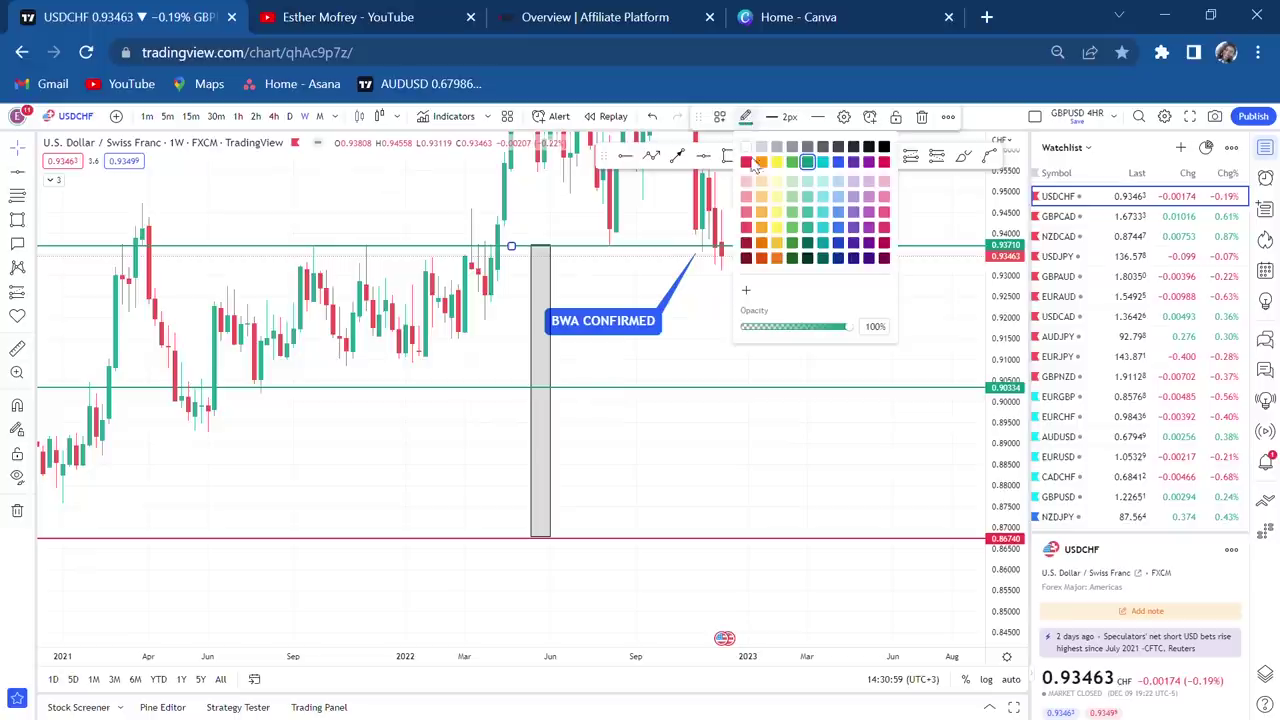
left_click(746, 162)
Step: Draw an arrow from below the latest candle down to the green midpoint line at 0.90334
left_click_drag(857, 360, 840, 598)
left_click_drag(998, 353, 997, 396)
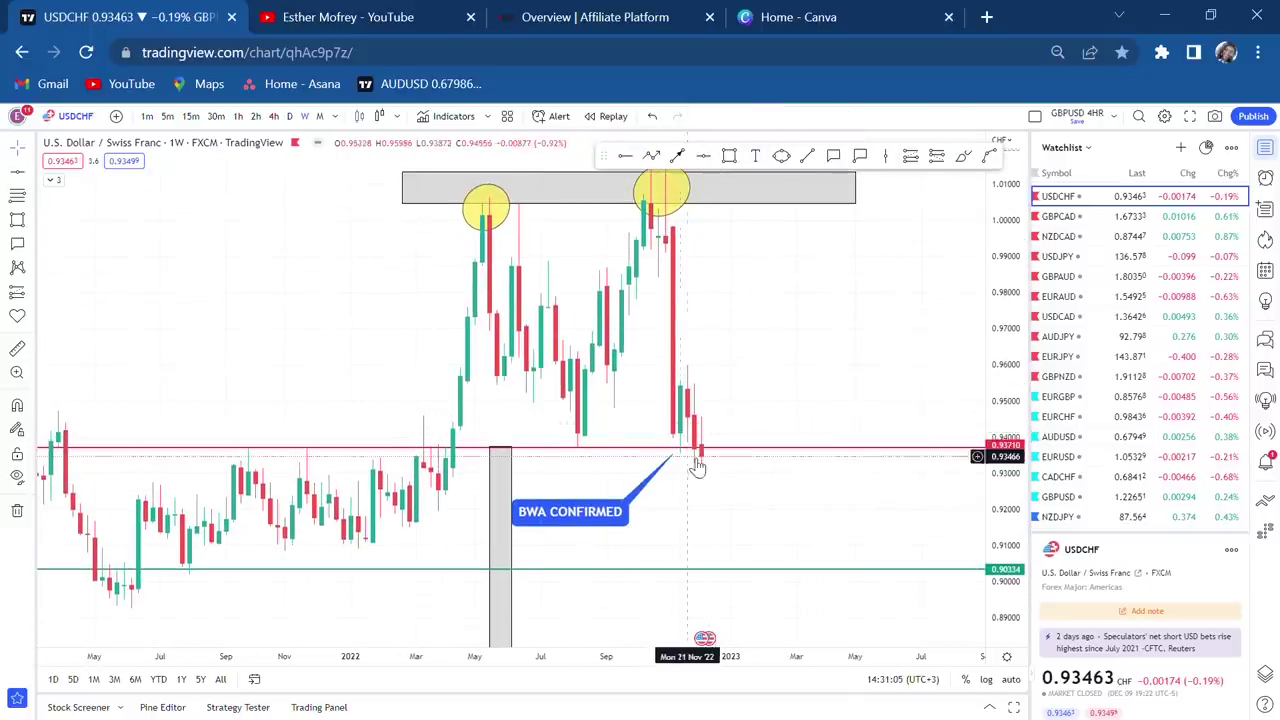
left_click_drag(749, 523, 746, 391)
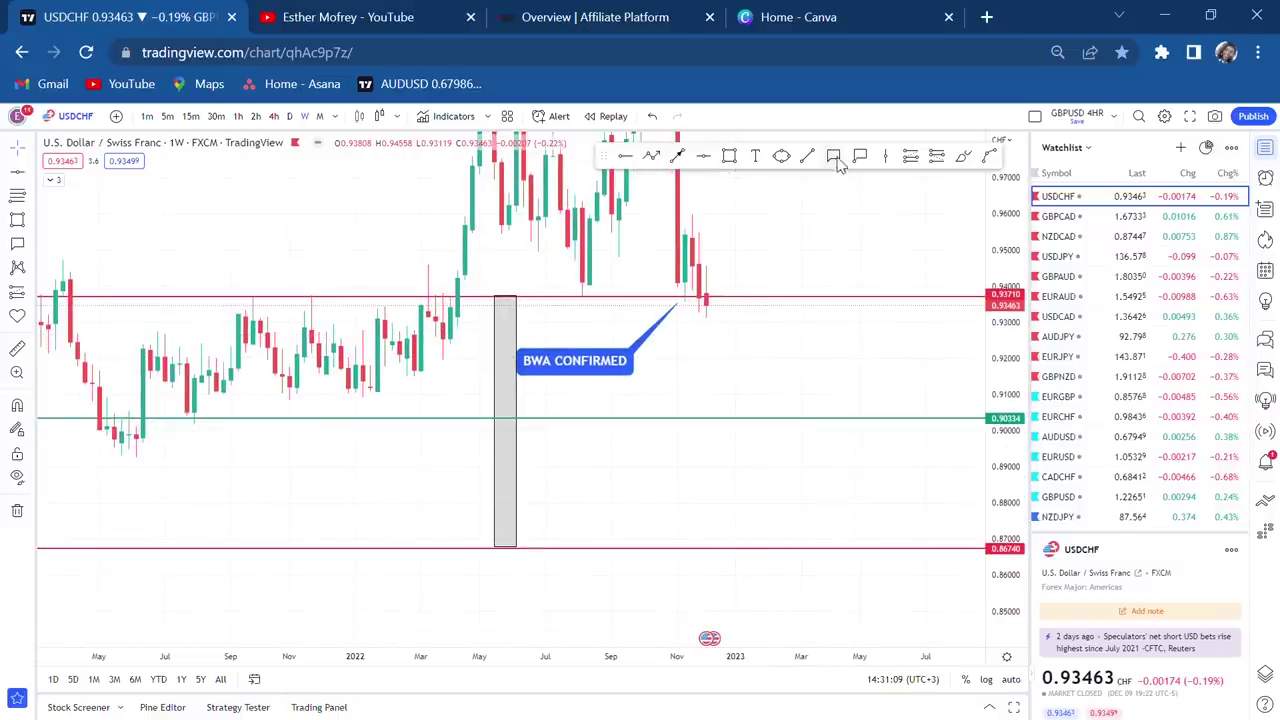
left_click(677, 156)
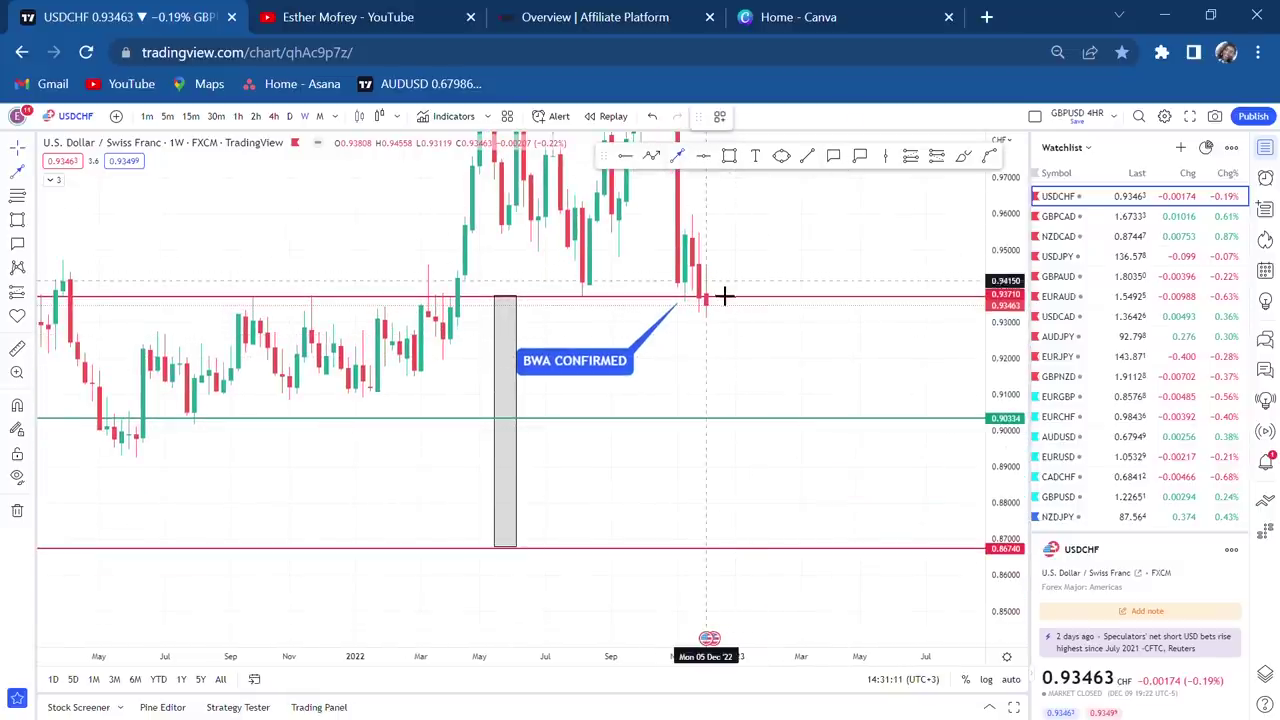
mouse_move(713, 314)
left_mouse_down()
mouse_move(748, 428)
mouse_move(738, 424)
left_mouse_up()
left_click(829, 409)
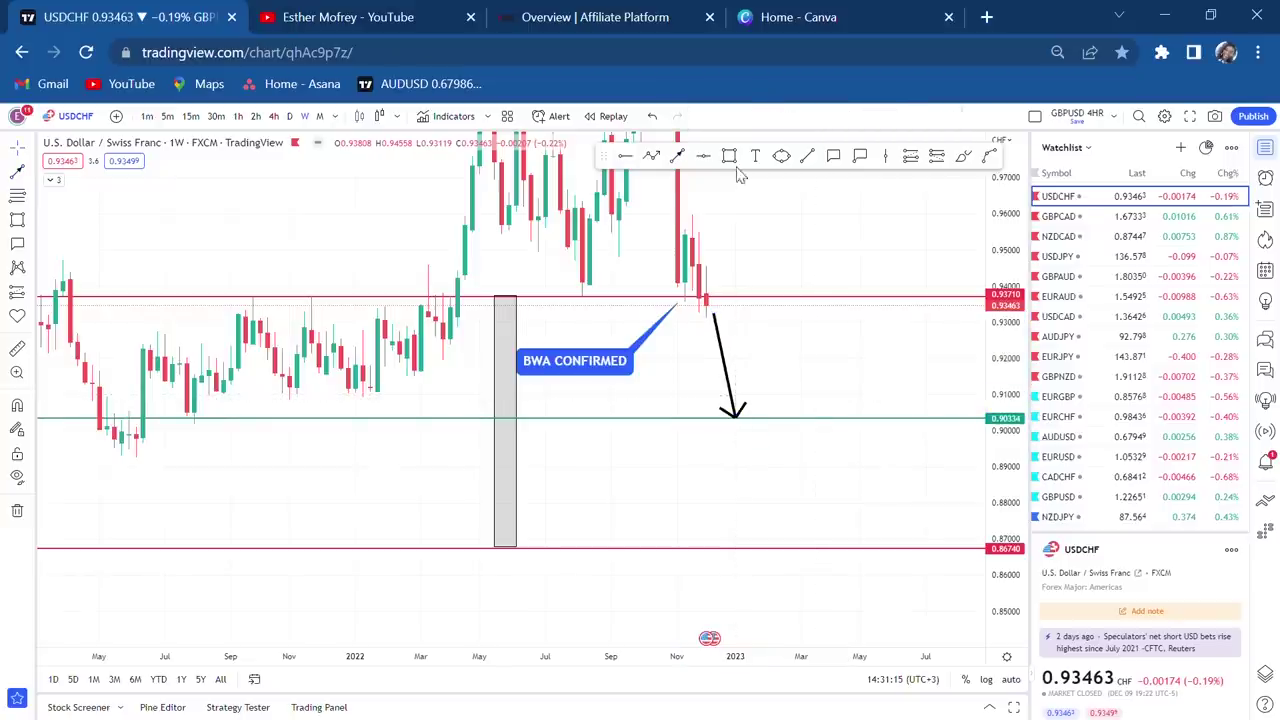
Step: Place a price label of about 0.90380 beside the arrow's tip on the green line
left_click(859, 157)
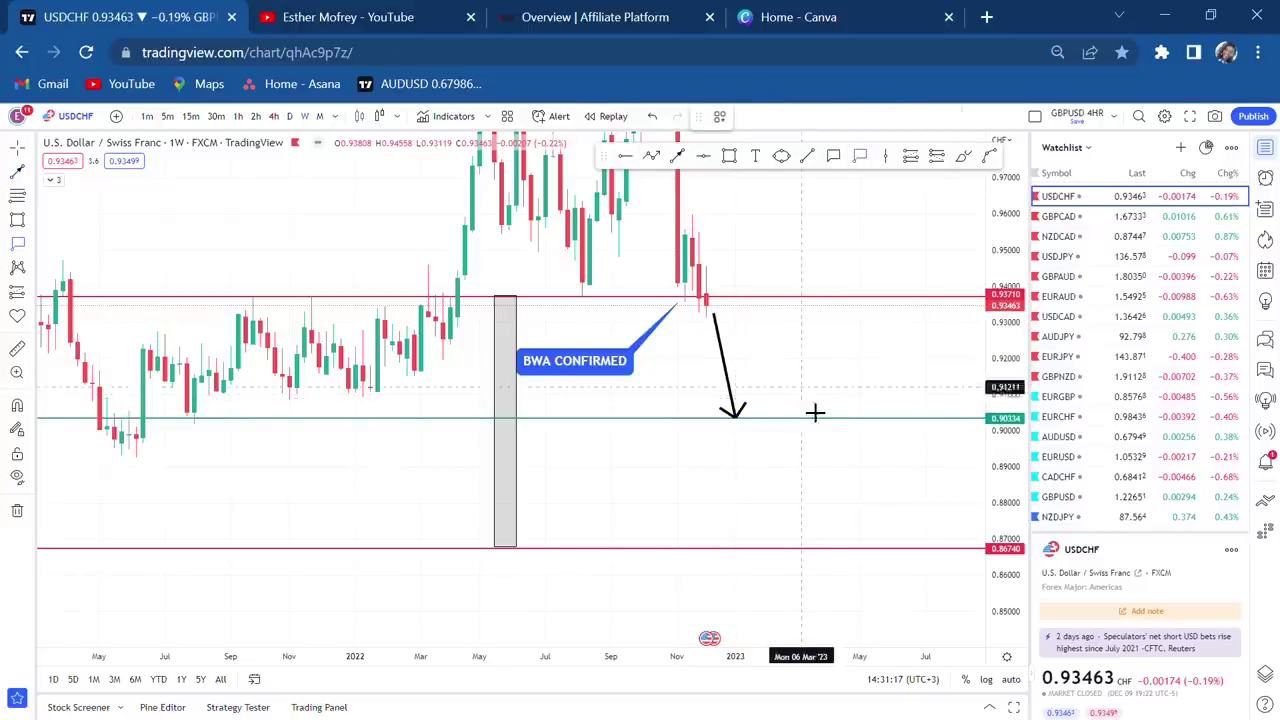
left_click(750, 416)
left_click_drag(868, 417, 808, 451)
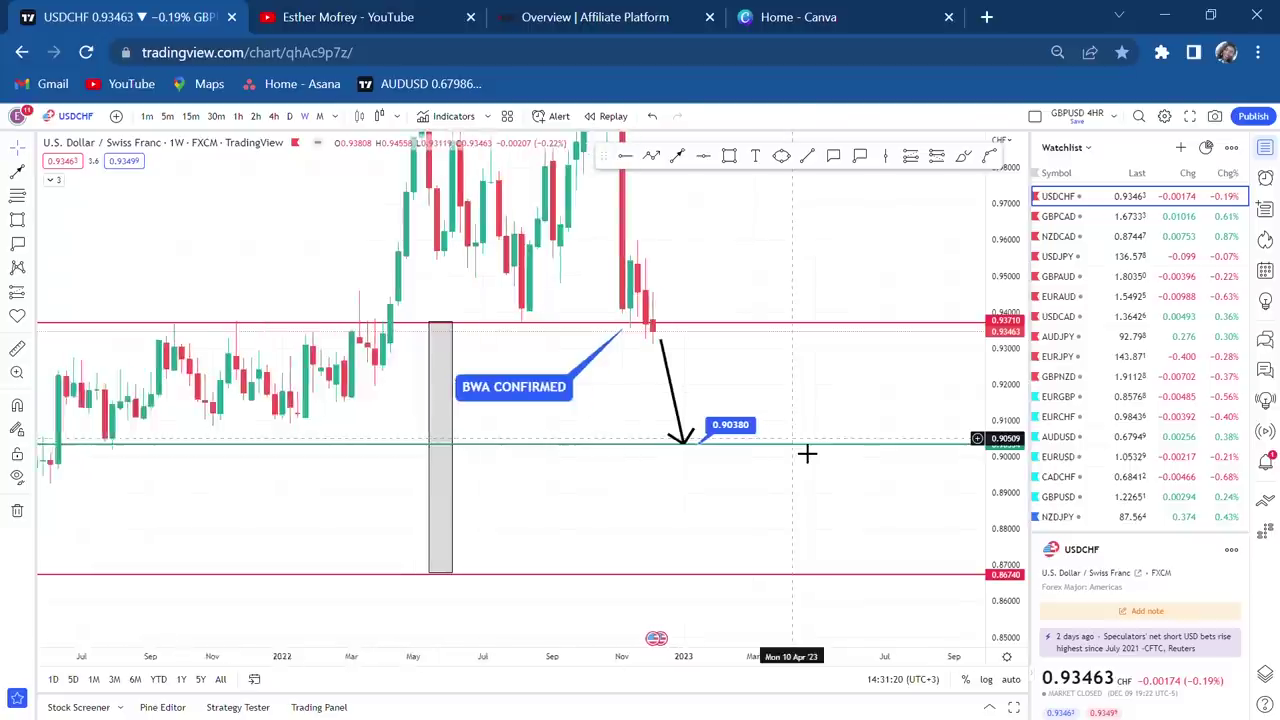
Step: Measure the price drop from beside the latest candle toward the green line
left_click(18, 347)
left_click(684, 340)
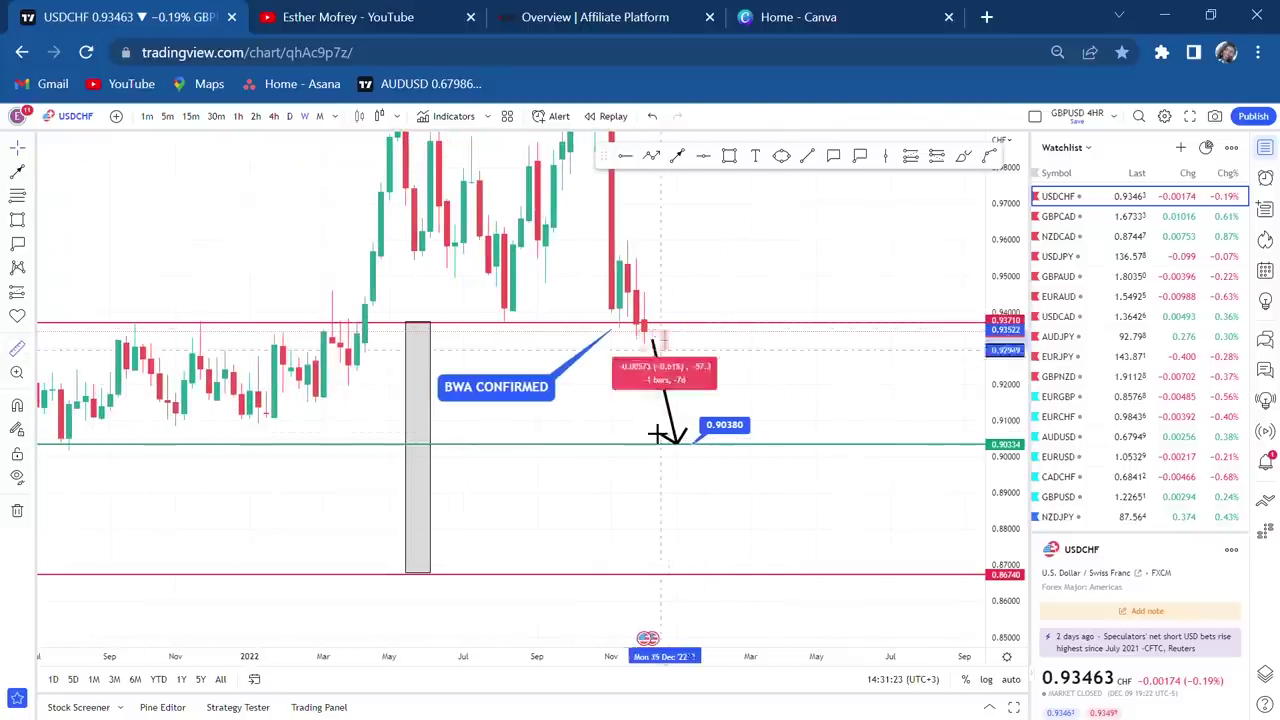
left_click(740, 415)
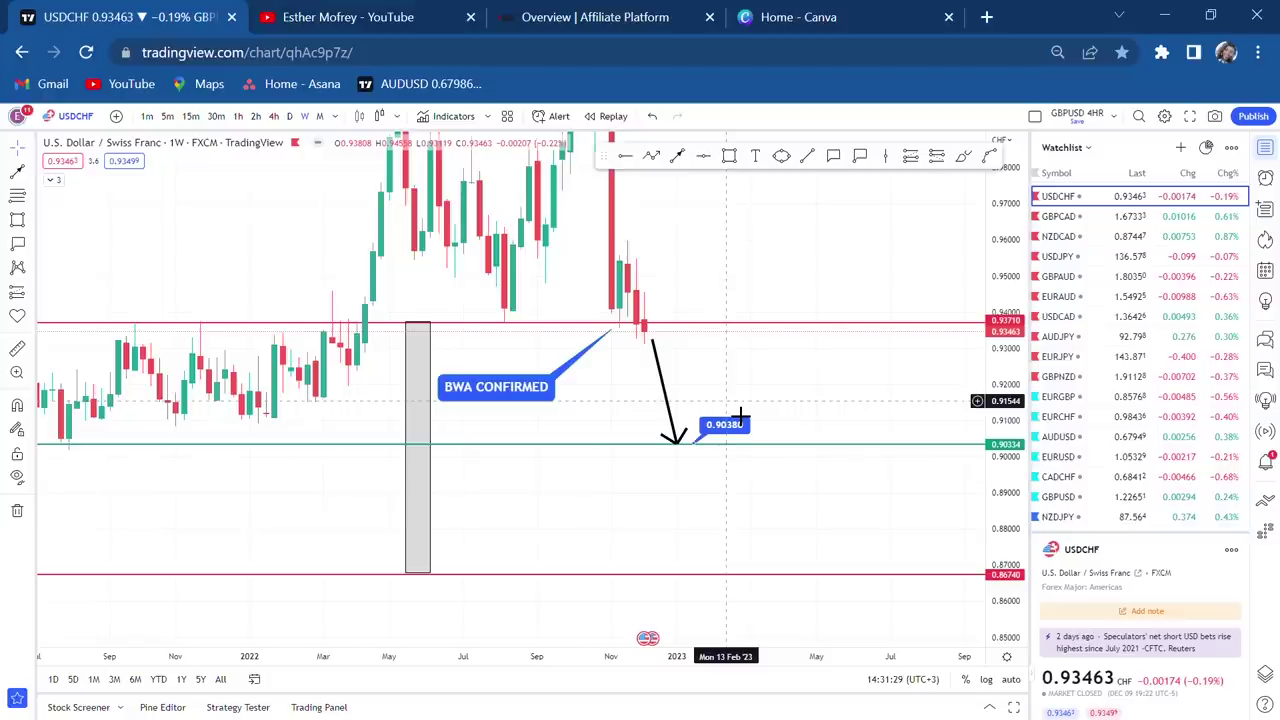
Step: Switch the USDCHF chart to the daily timeframe and examine the recent candles around the 0.93710 neckline
left_click_drag(1003, 360, 1003, 390)
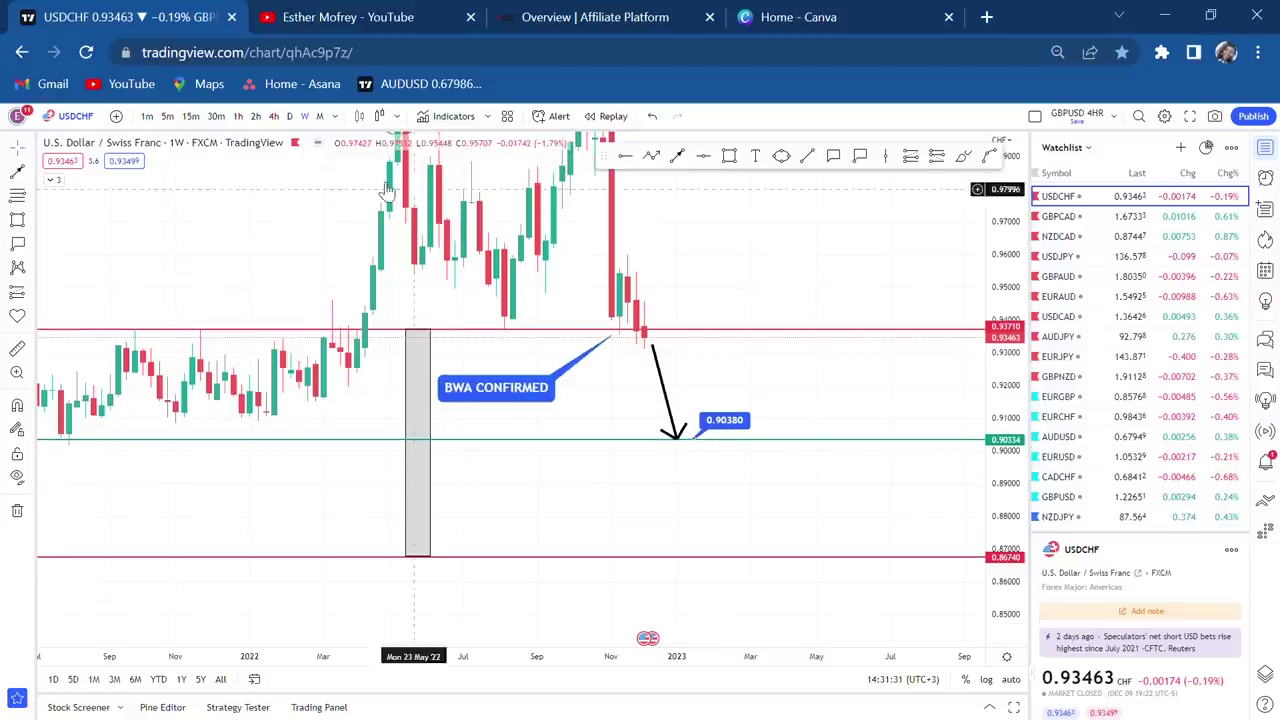
left_click(290, 117)
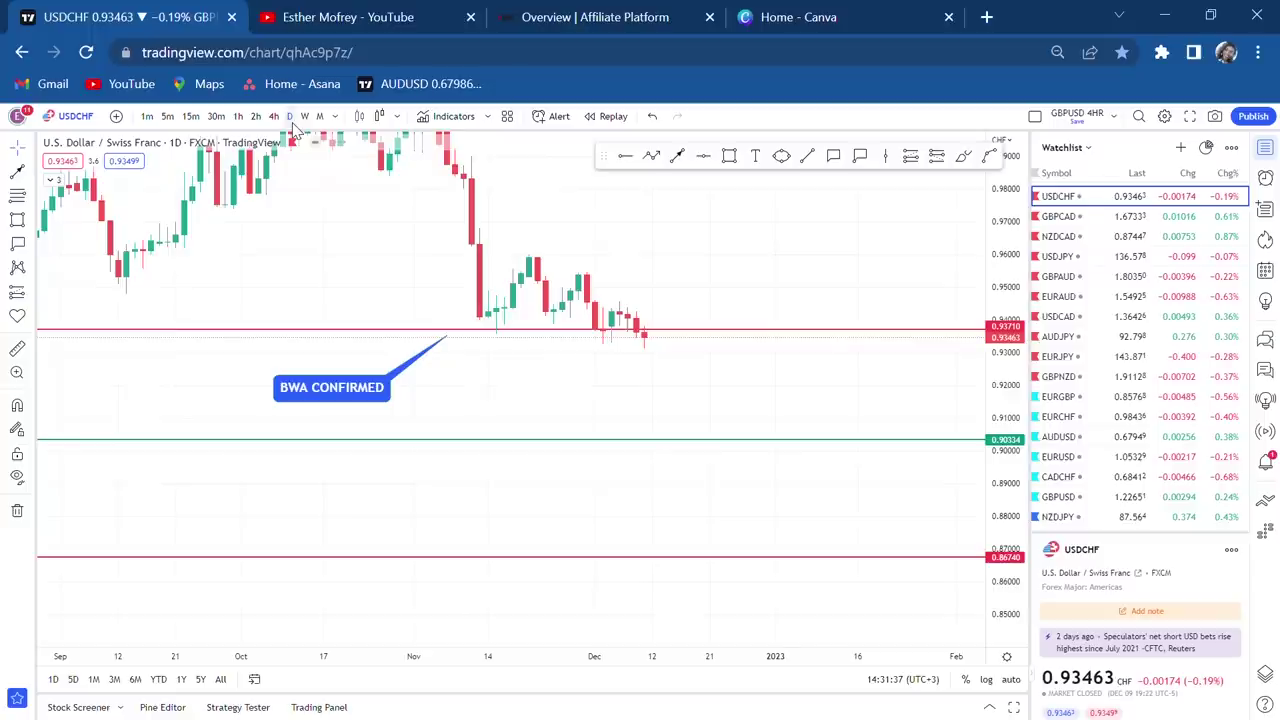
scroll(757, 409, "down", 5)
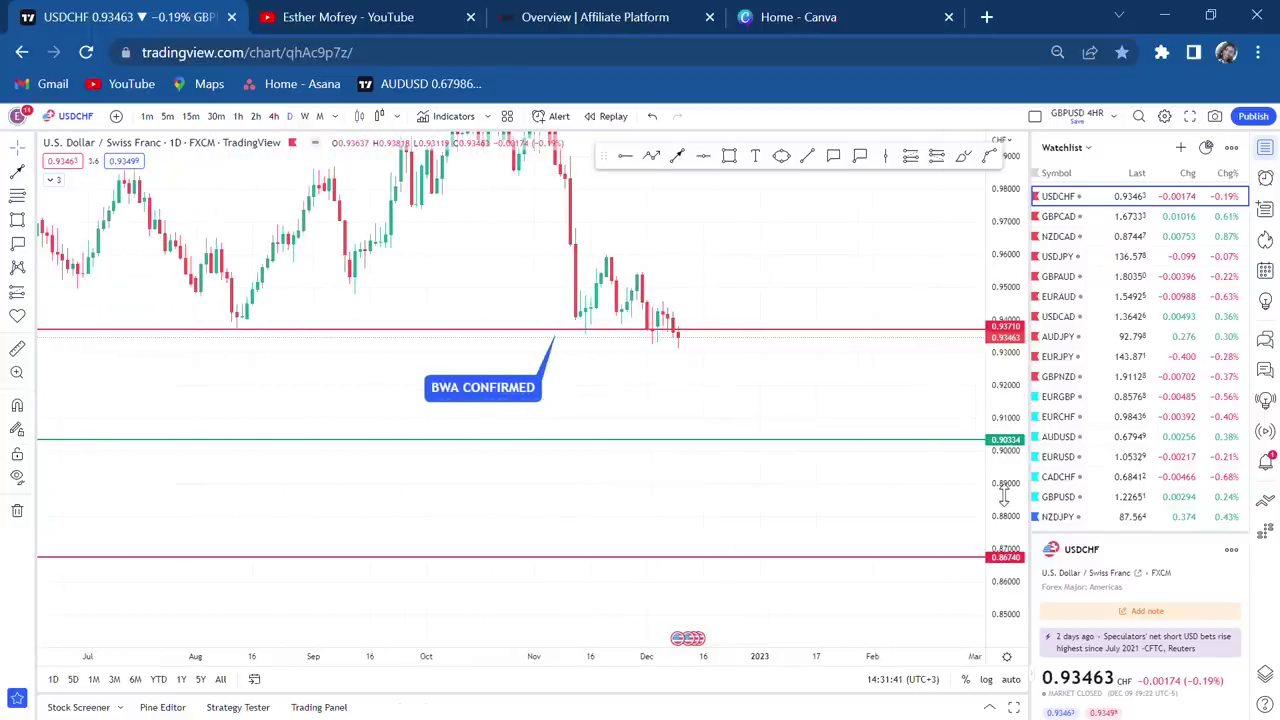
left_click_drag(1004, 486, 1004, 300)
scroll(800, 279, "up", 2)
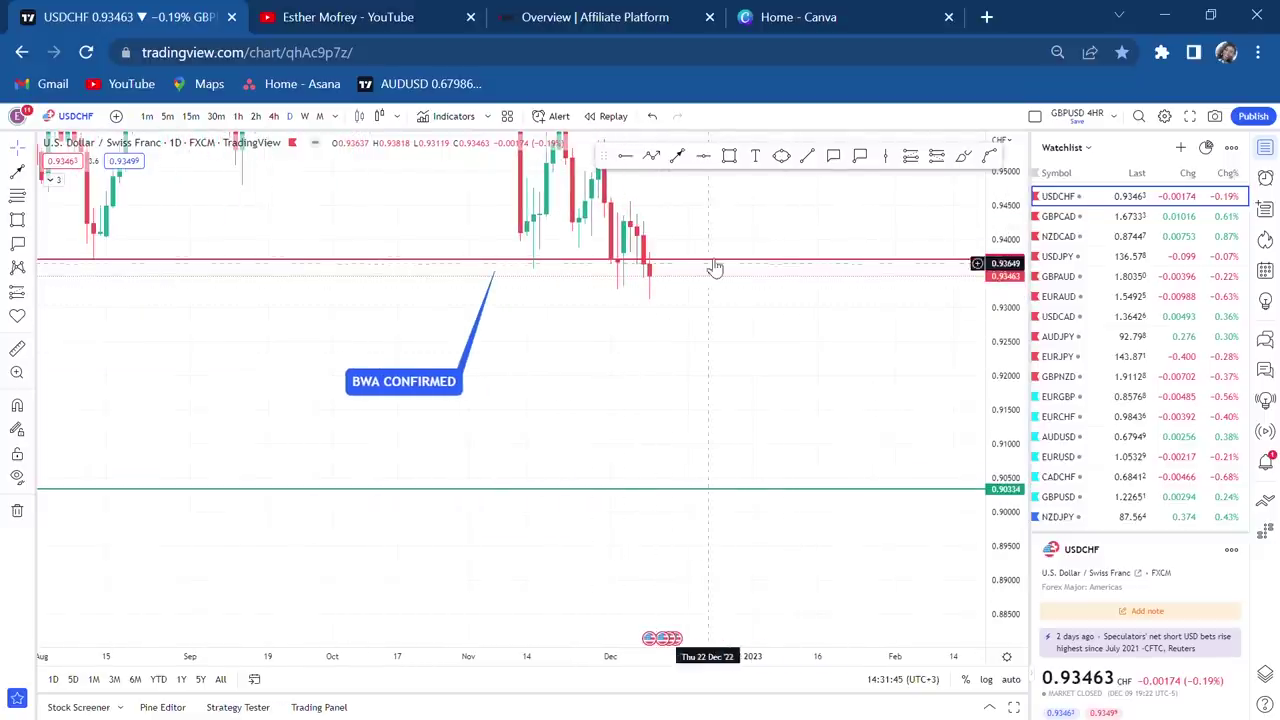
left_click_drag(749, 282, 772, 429)
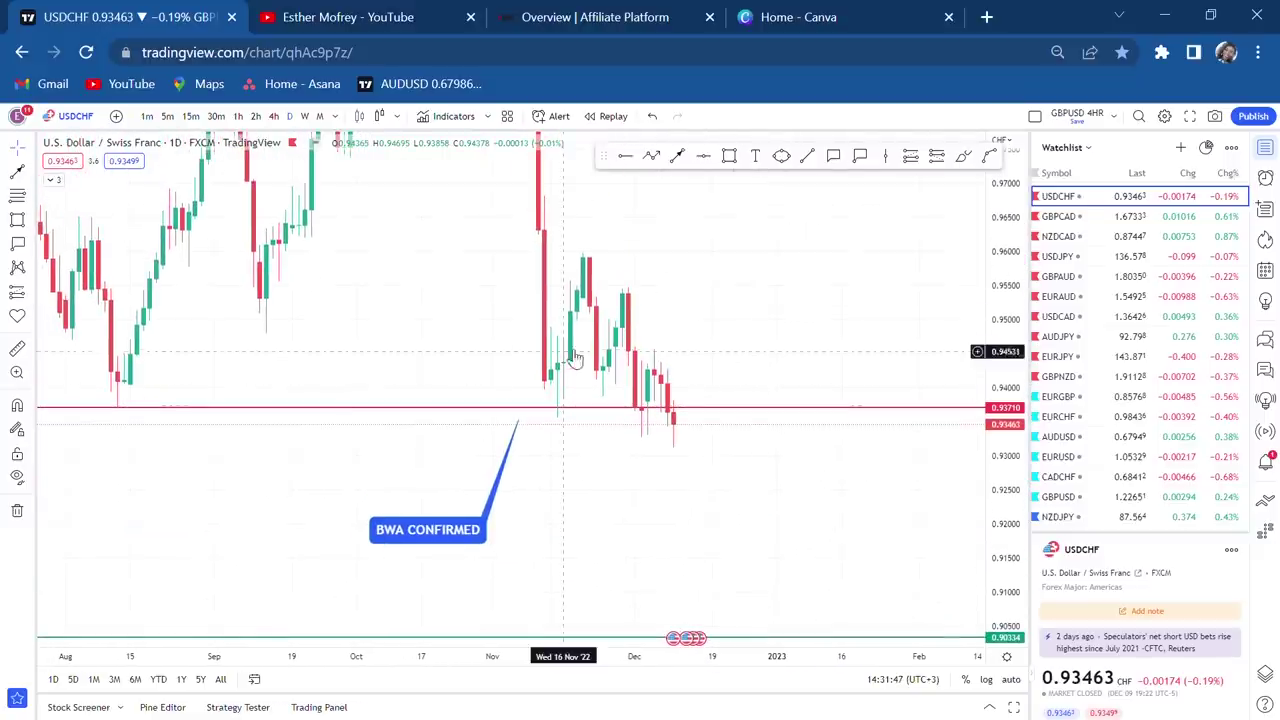
scroll(760, 272, "right", 3)
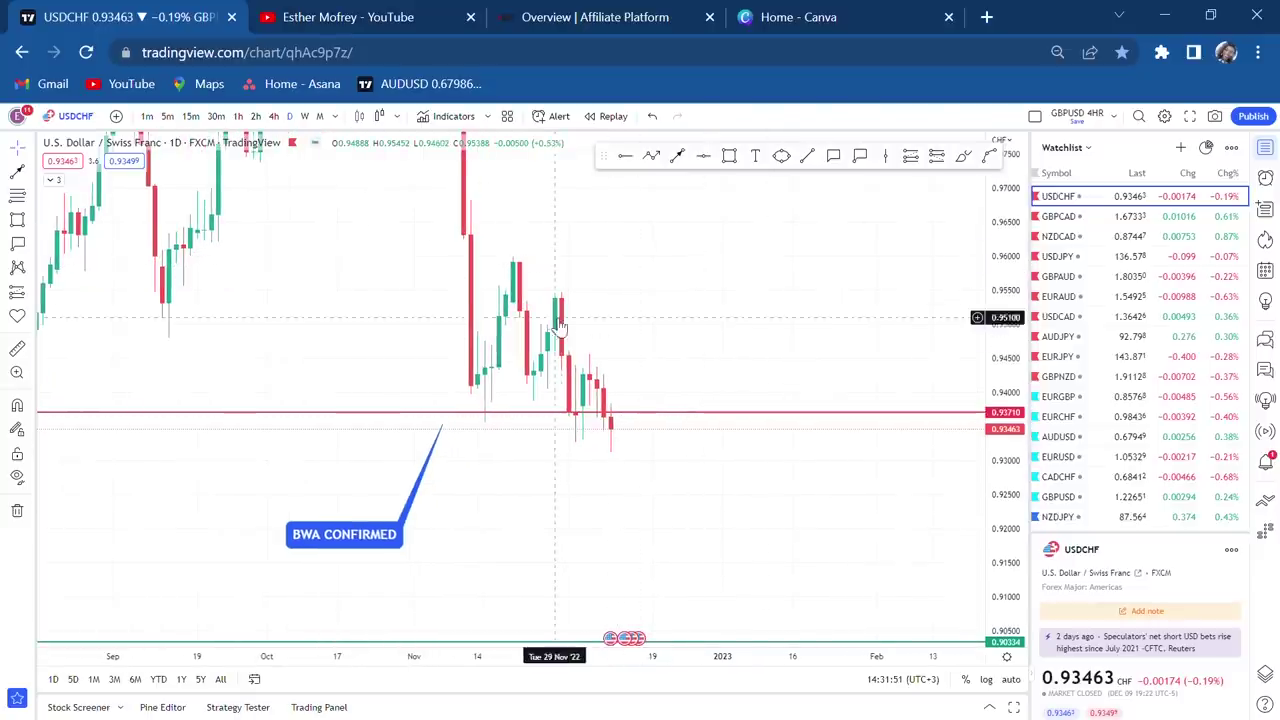
left_click_drag(690, 517, 769, 409)
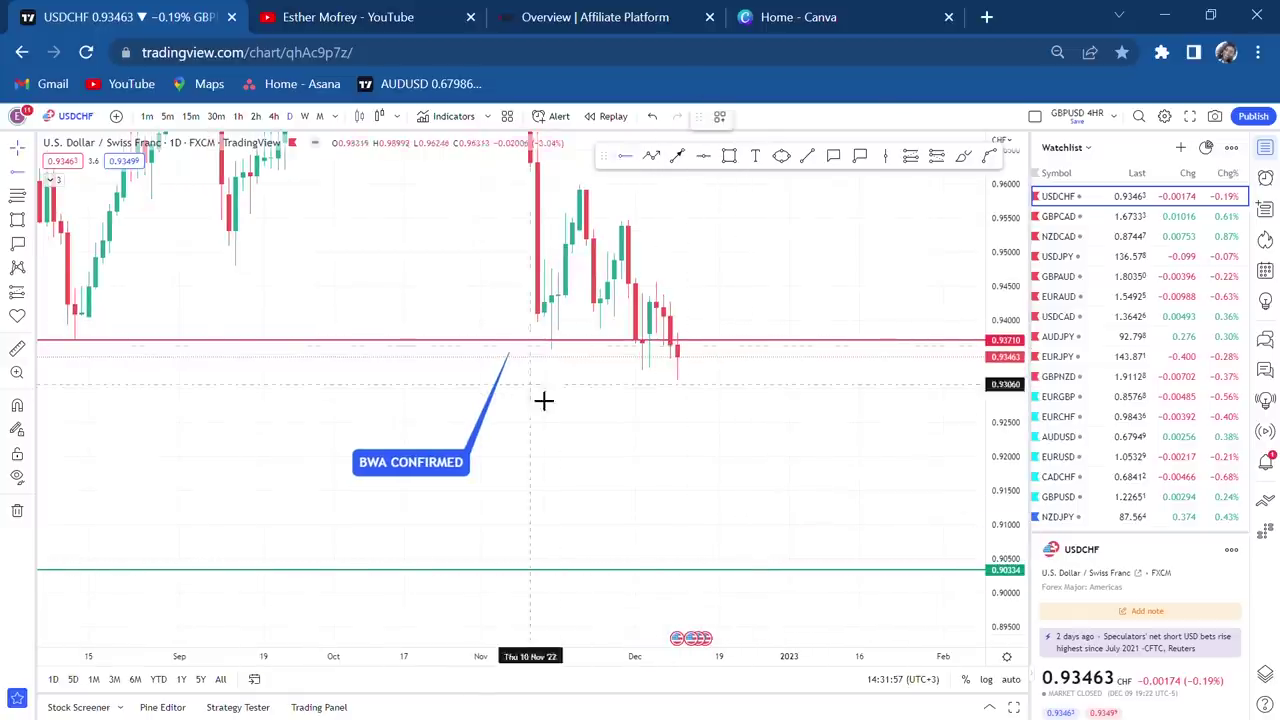
left_click(510, 380)
left_click_drag(510, 382, 482, 373)
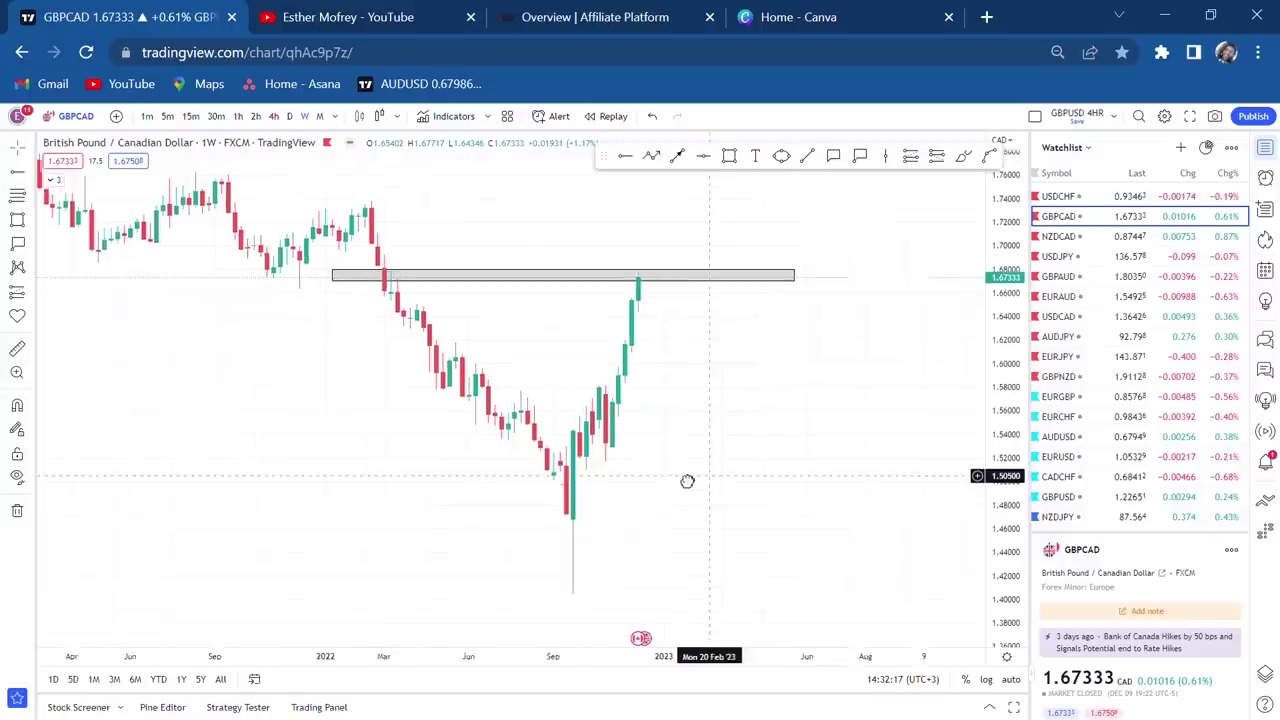
Step: On the weekly GBPCAD chart, draw a horizontal ray at 1.58147 from late May 2022 and an arrow pointing to the grey zone's early-2022 candles
scroll(686, 480, "up", 2)
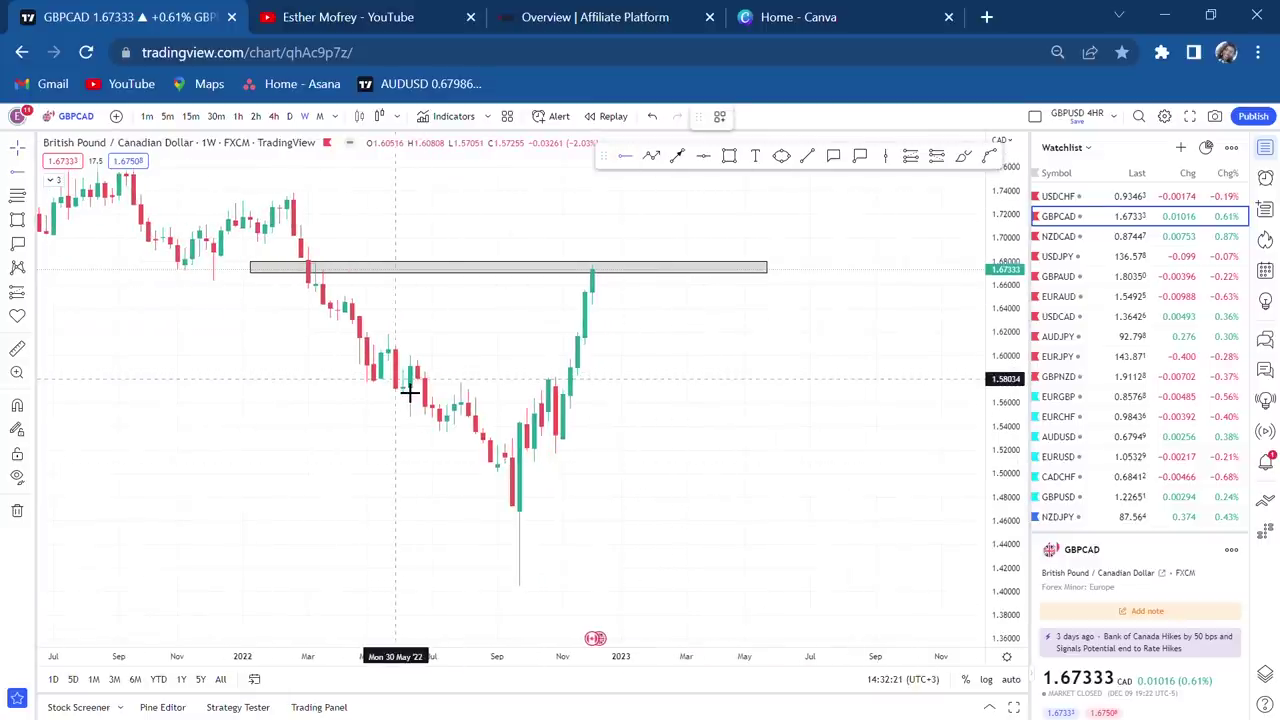
left_click(409, 393)
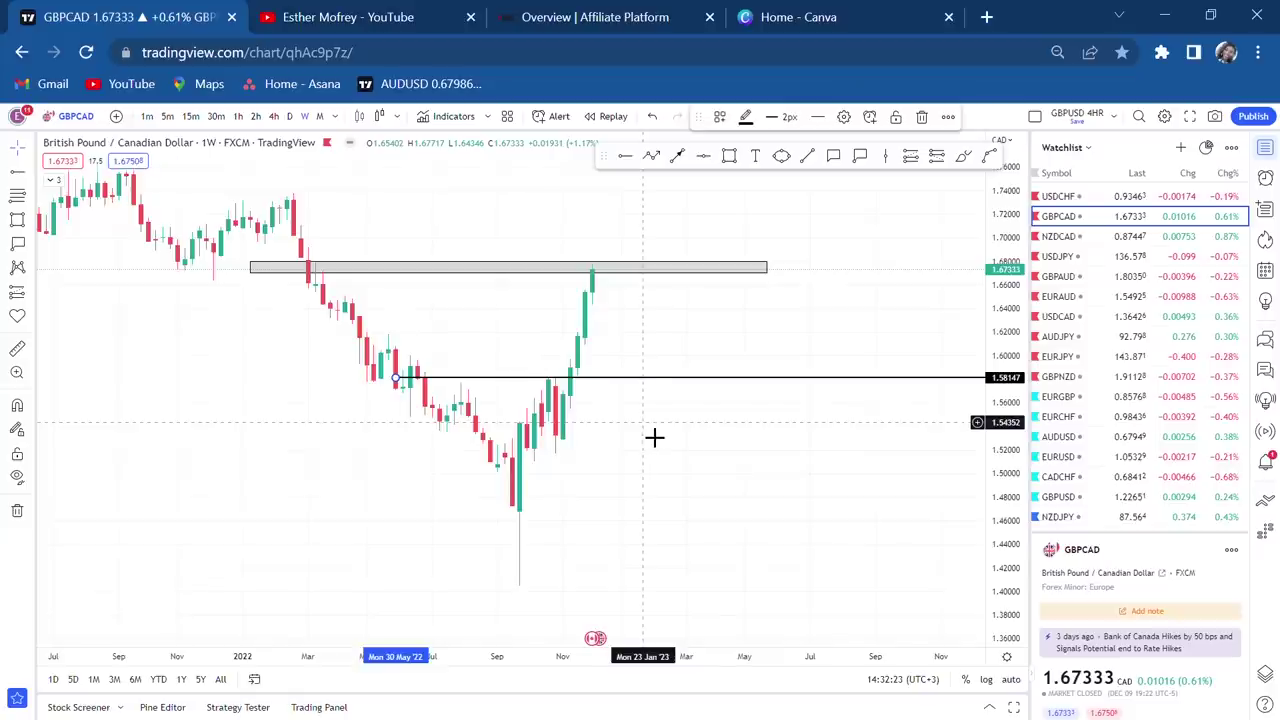
scroll(654, 437, "up", 1)
mouse_move(440, 268)
left_mouse_down()
mouse_move(597, 331)
mouse_move(654, 334)
left_mouse_up()
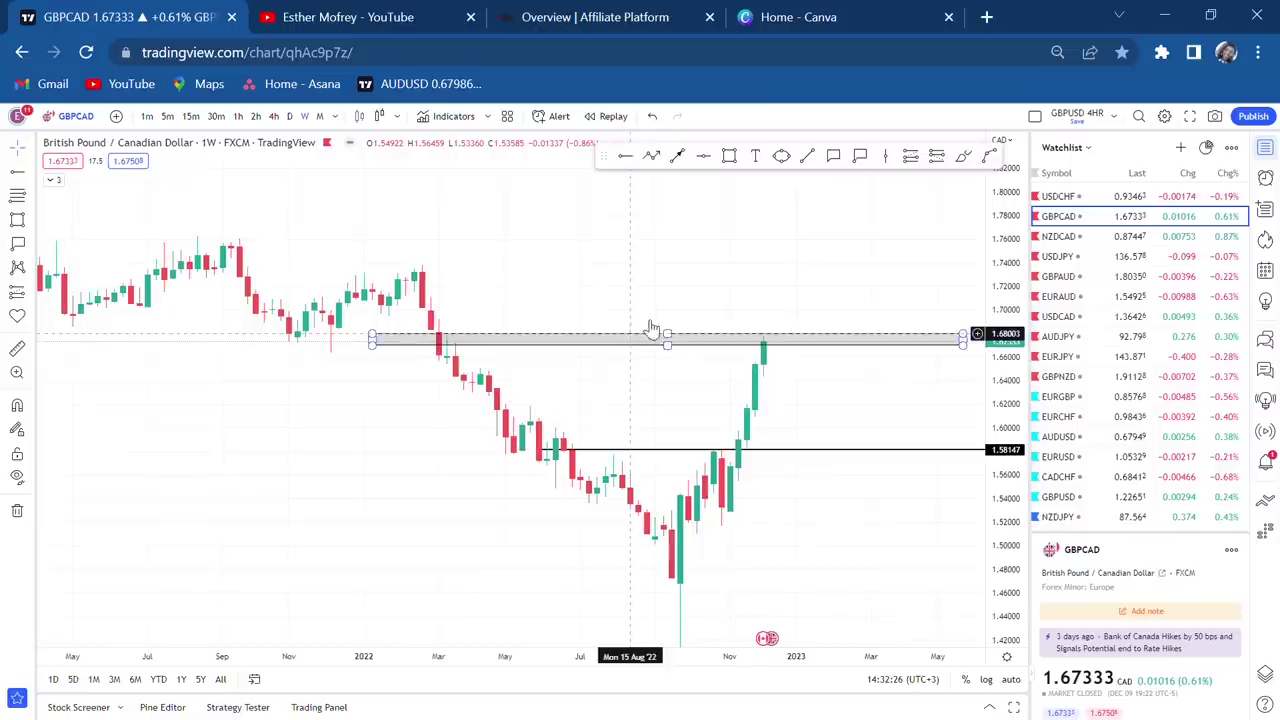
left_click(677, 155)
left_click(546, 225)
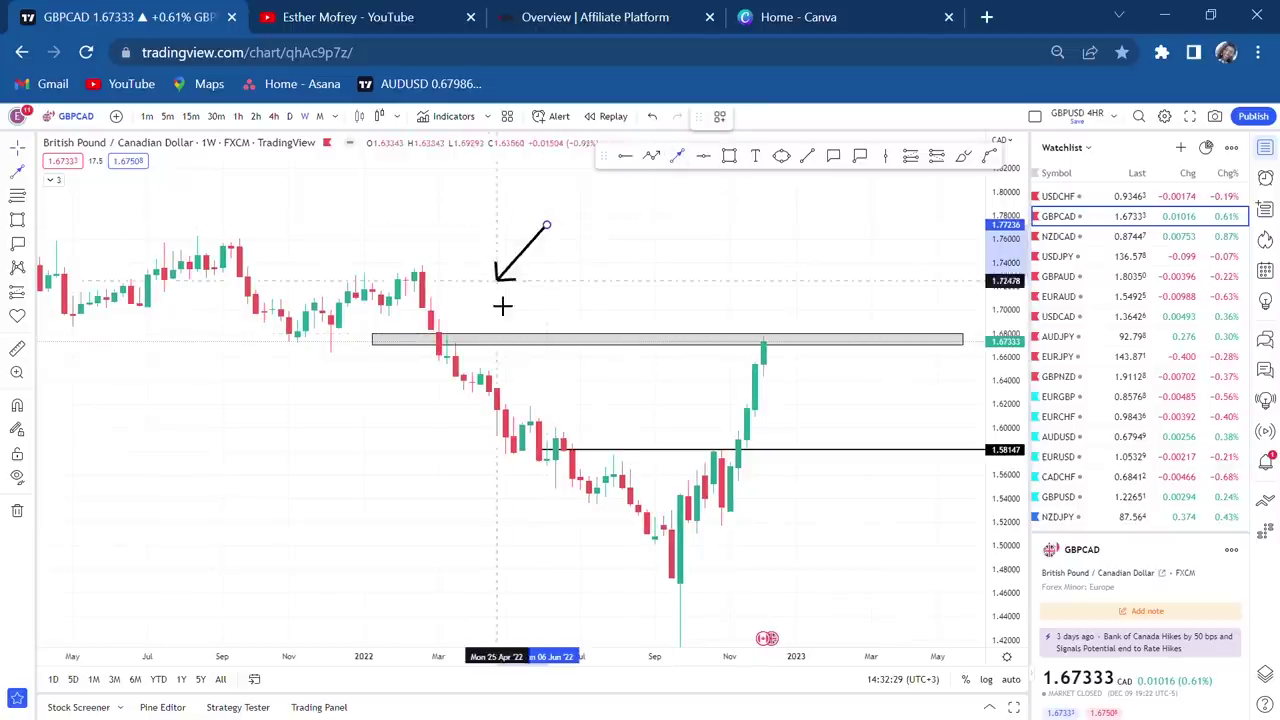
left_click(455, 332)
scroll(620, 303, "up", 2)
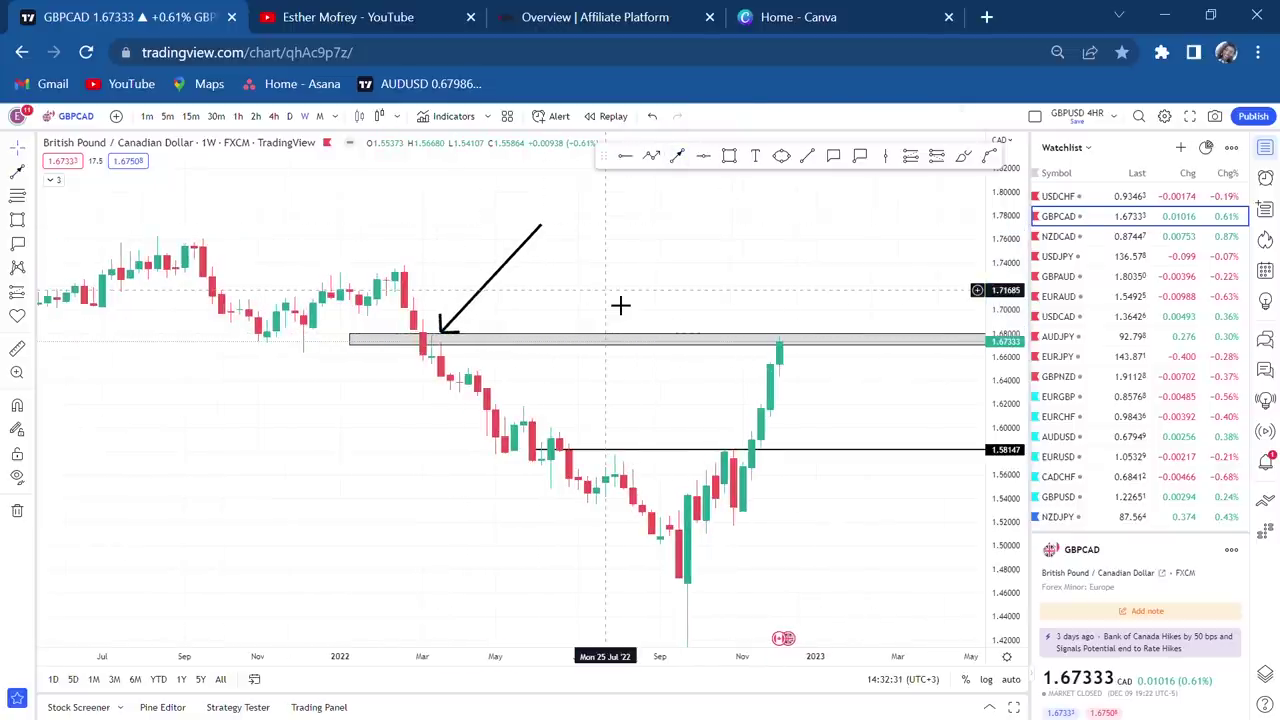
Step: Add the text "POSSIBLE DOUBLE TOP" just above the grey zone
left_click_drag(1010, 478, 1010, 400)
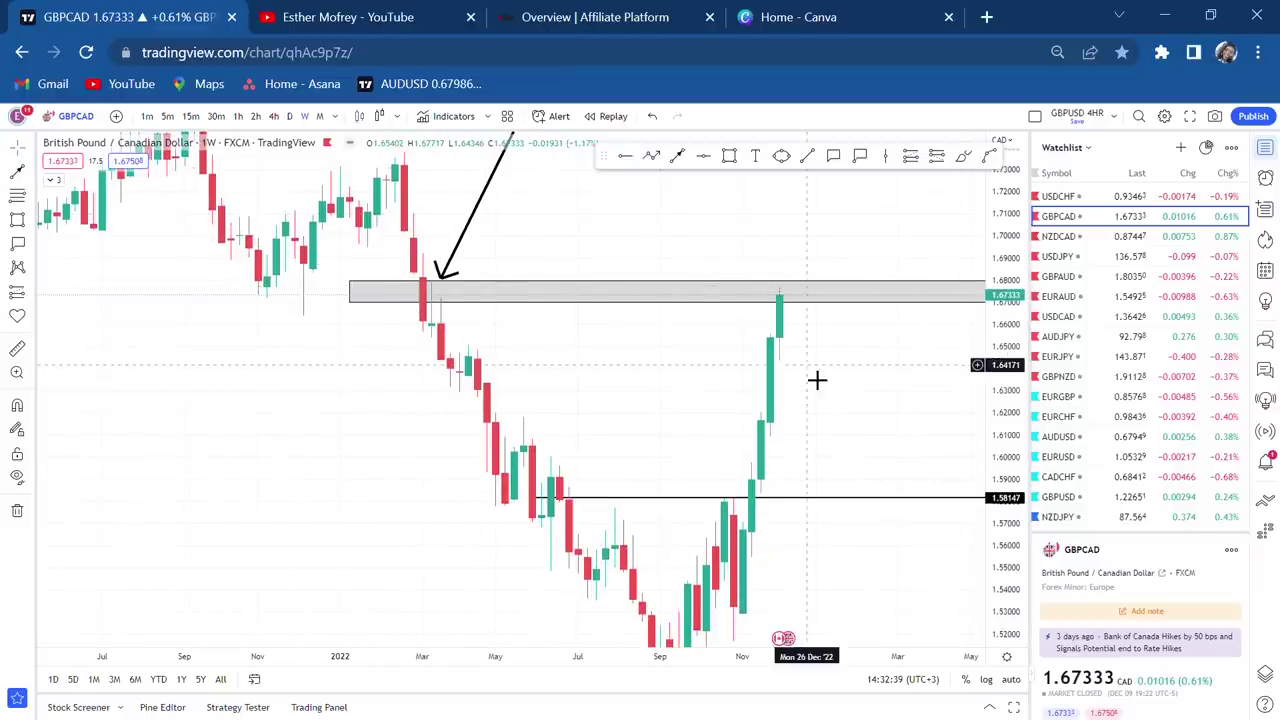
scroll(817, 377, "down", 1)
left_click_drag(1003, 318, 1003, 370)
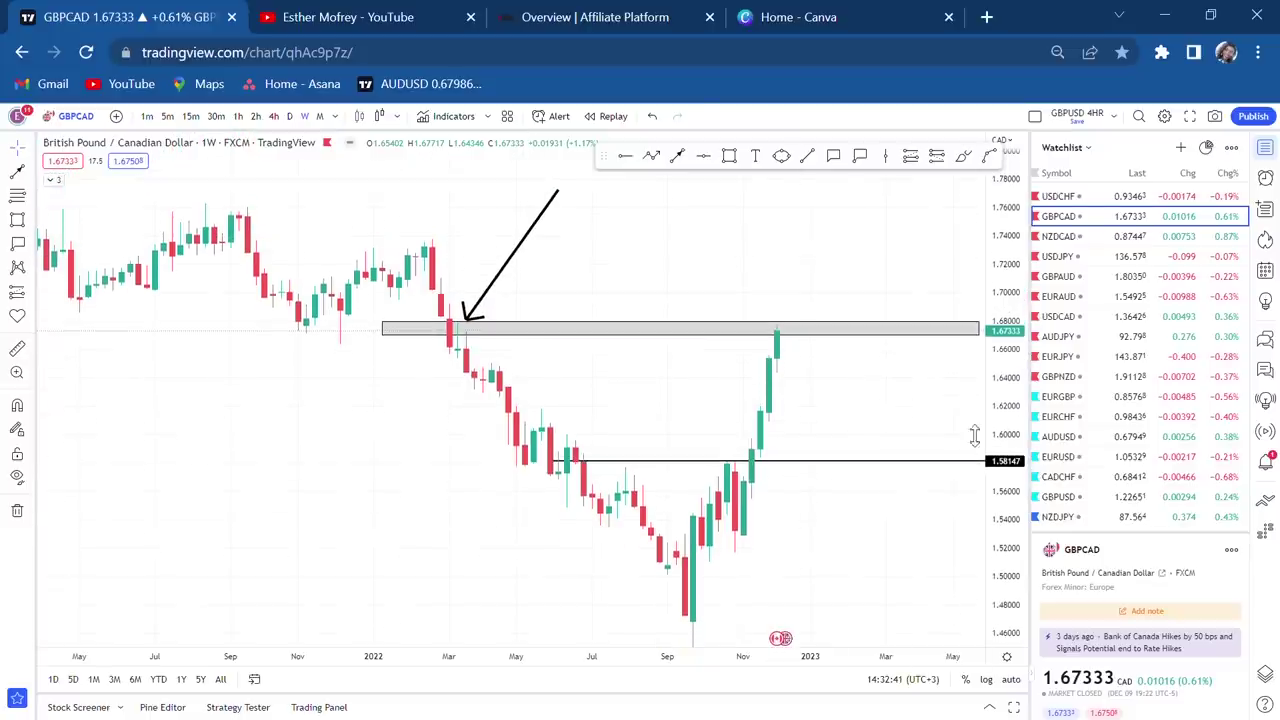
left_click_drag(890, 380, 817, 366)
left_click(755, 157)
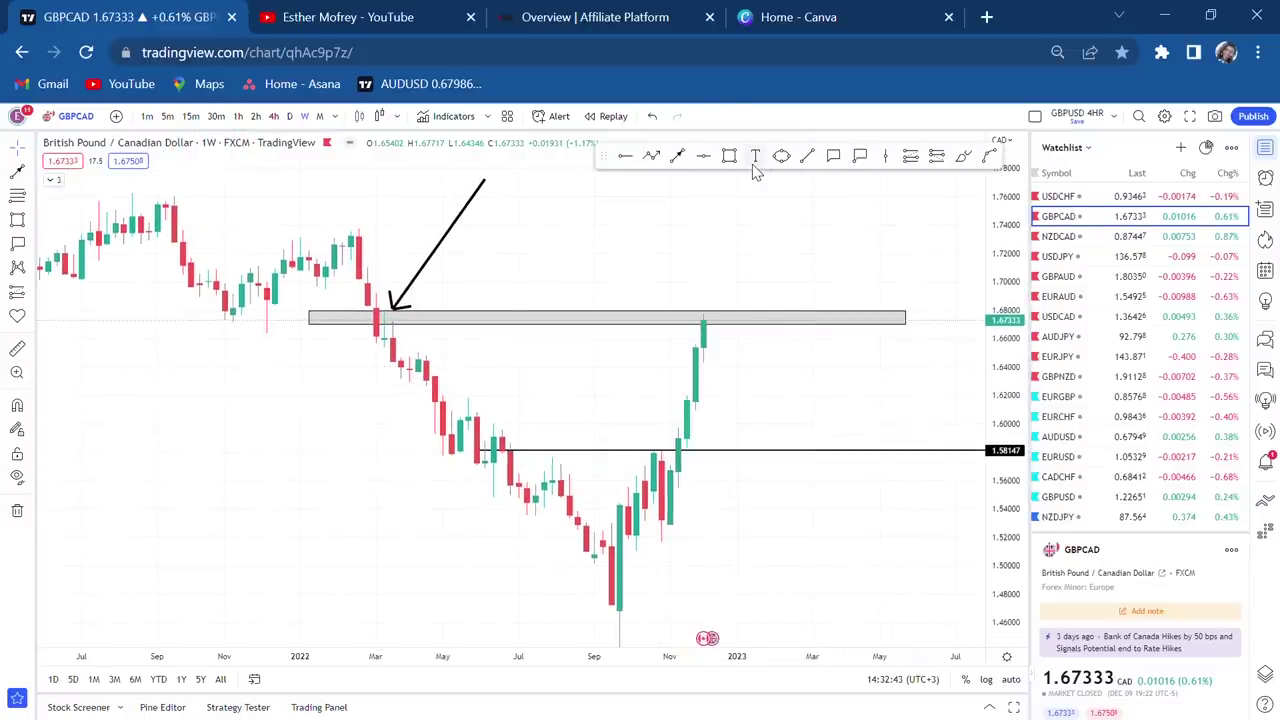
left_click(478, 293)
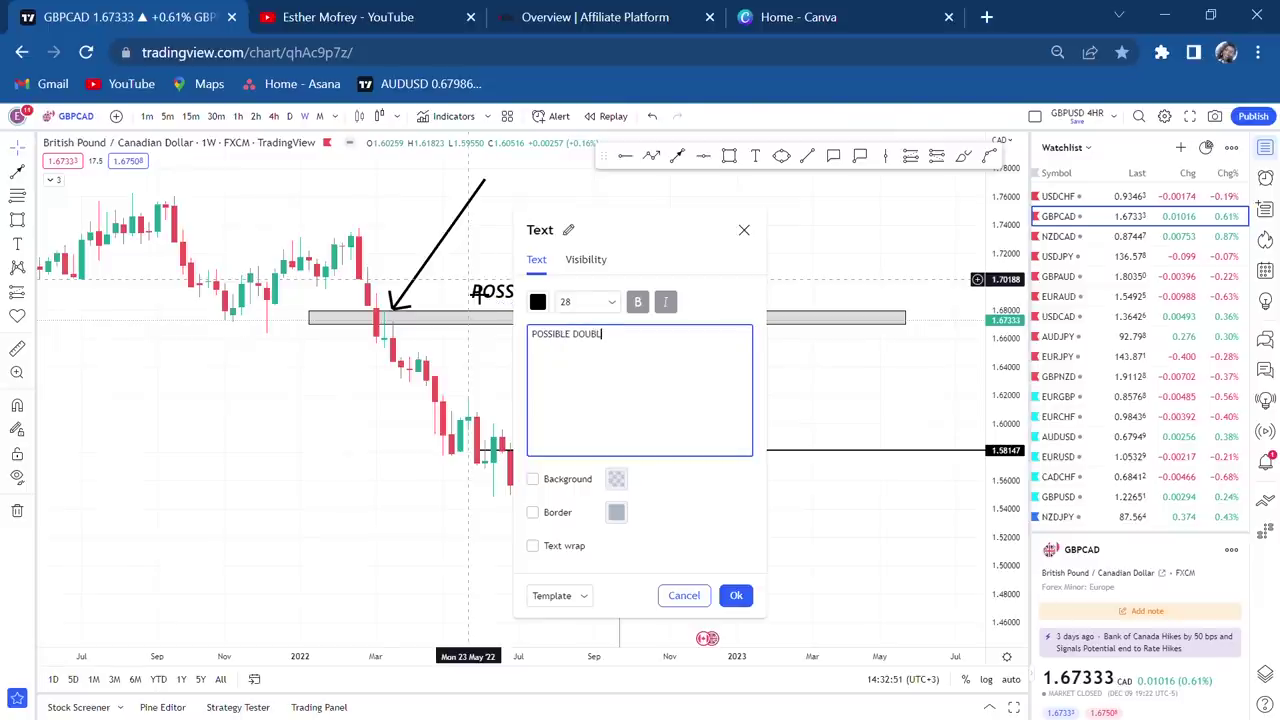
left_click(883, 377)
left_click_drag(883, 377, 815, 280)
Step: Draw a horizontal line at the tip of the lowest wick, at 1.40446
left_click(704, 158)
left_click(717, 623)
left_click_drag(793, 500, 794, 425)
left_click_drag(663, 557, 686, 566)
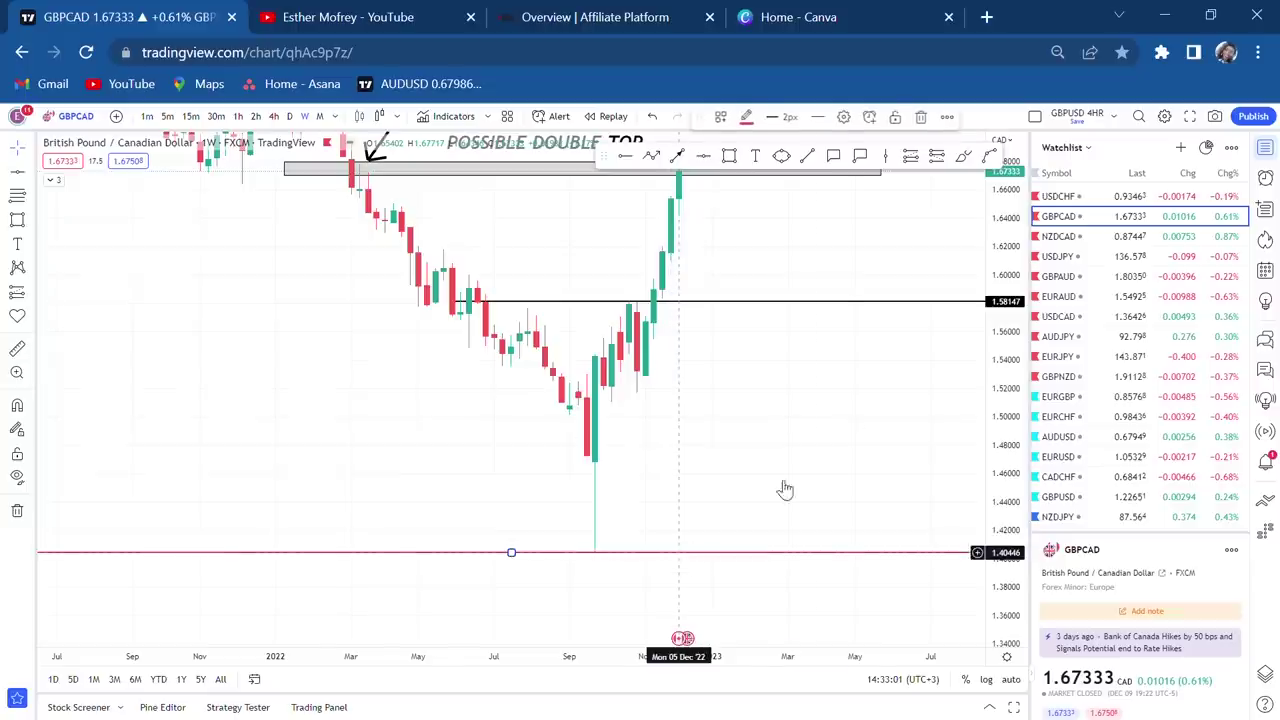
left_click_drag(849, 472, 846, 502)
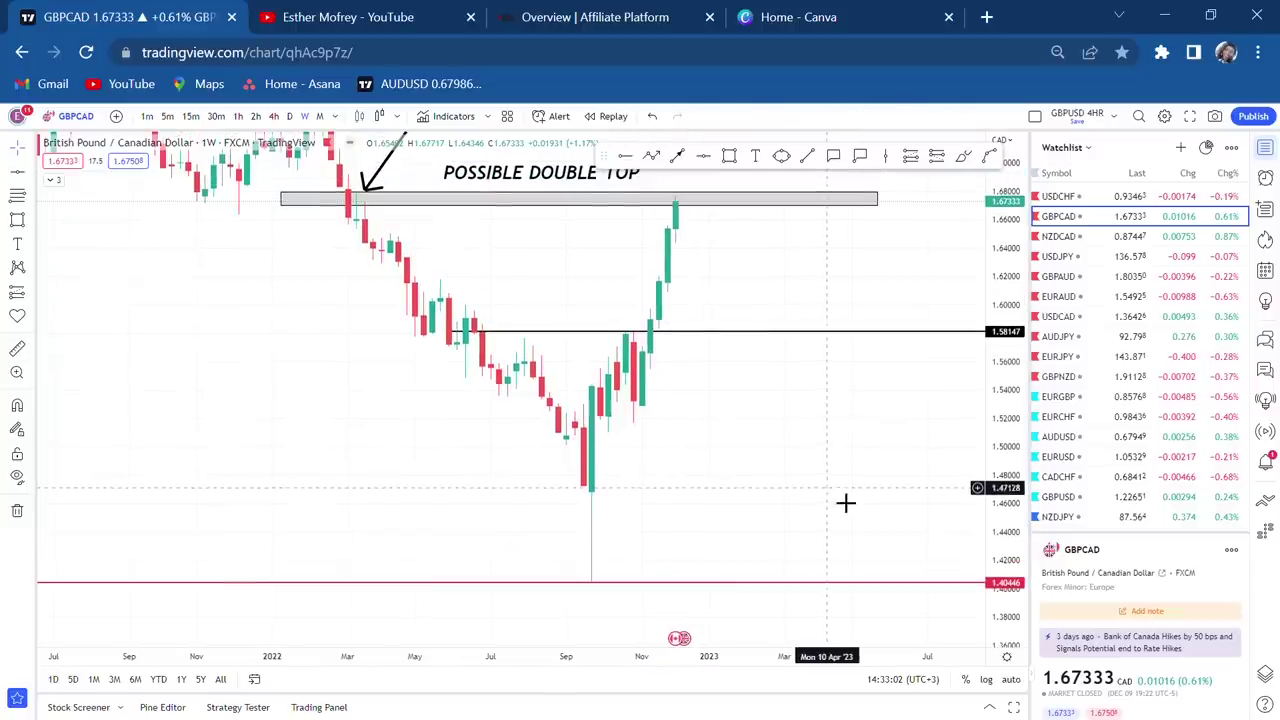
Step: Measure from the grey zone's upper edge to the lowest line, then draw a green horizontal line at the midpoint, at 1.54140
left_click(17, 355)
left_click(340, 206)
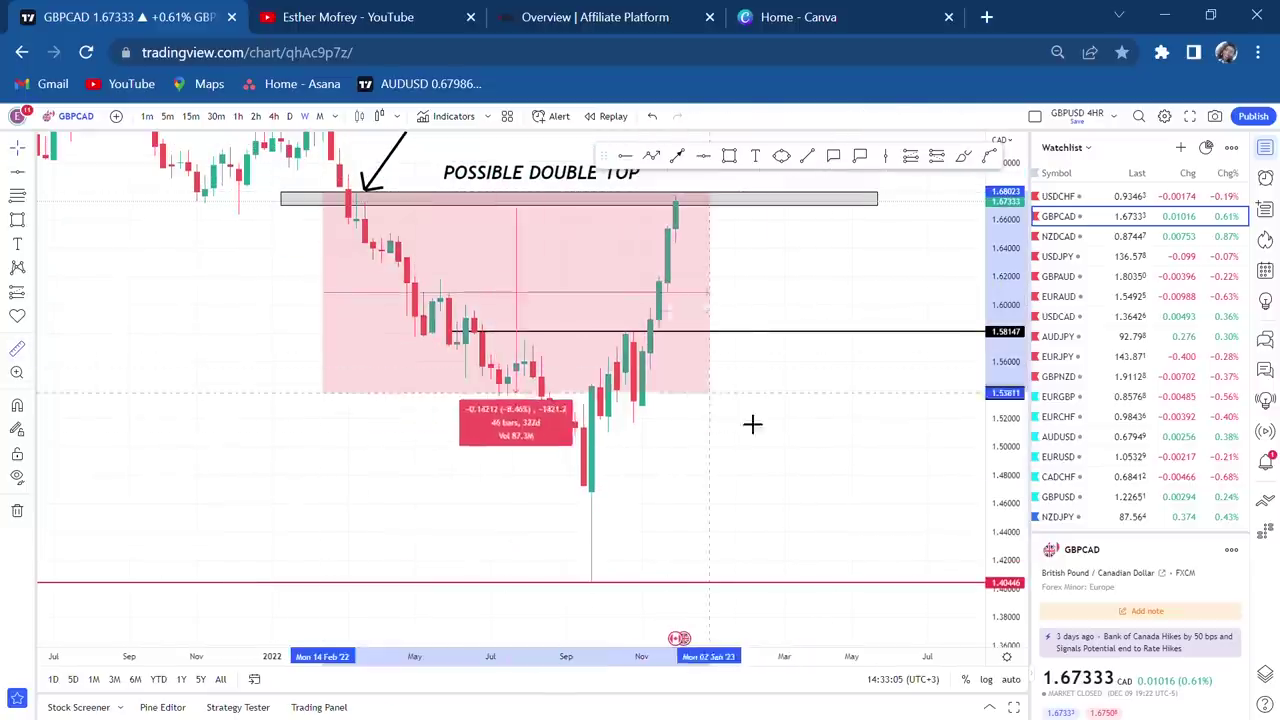
left_click(903, 597)
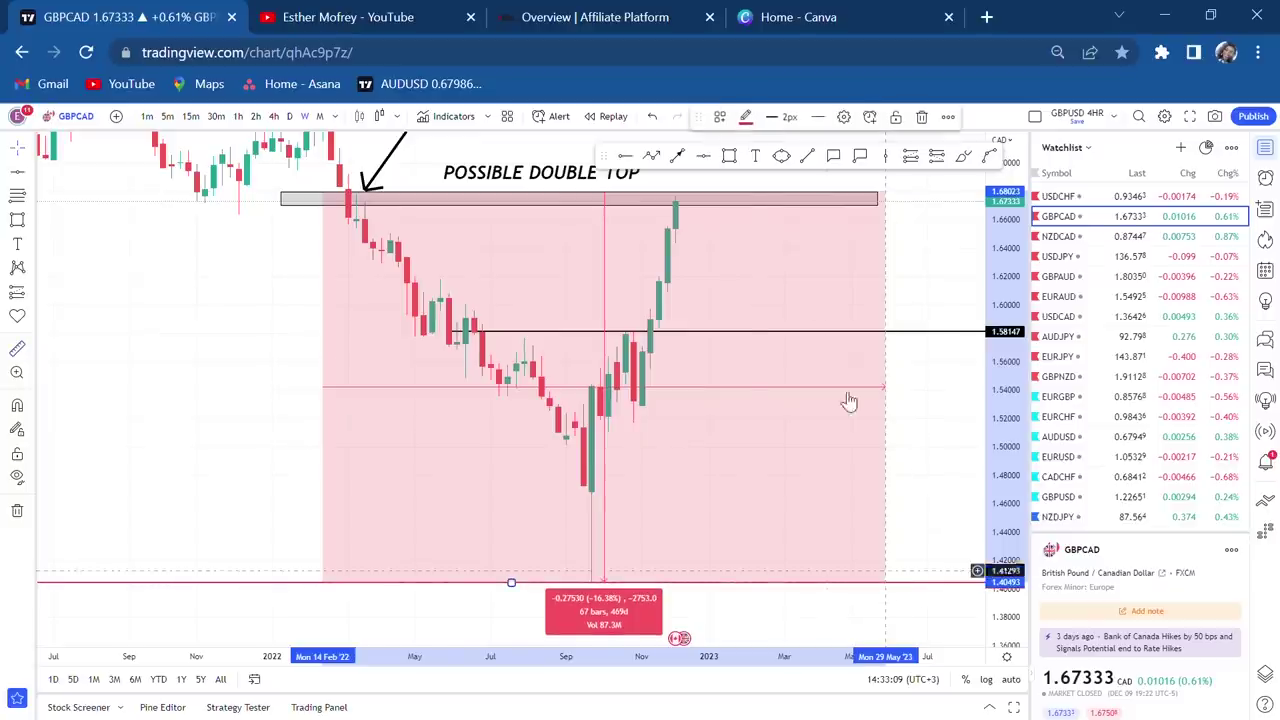
left_click(720, 399)
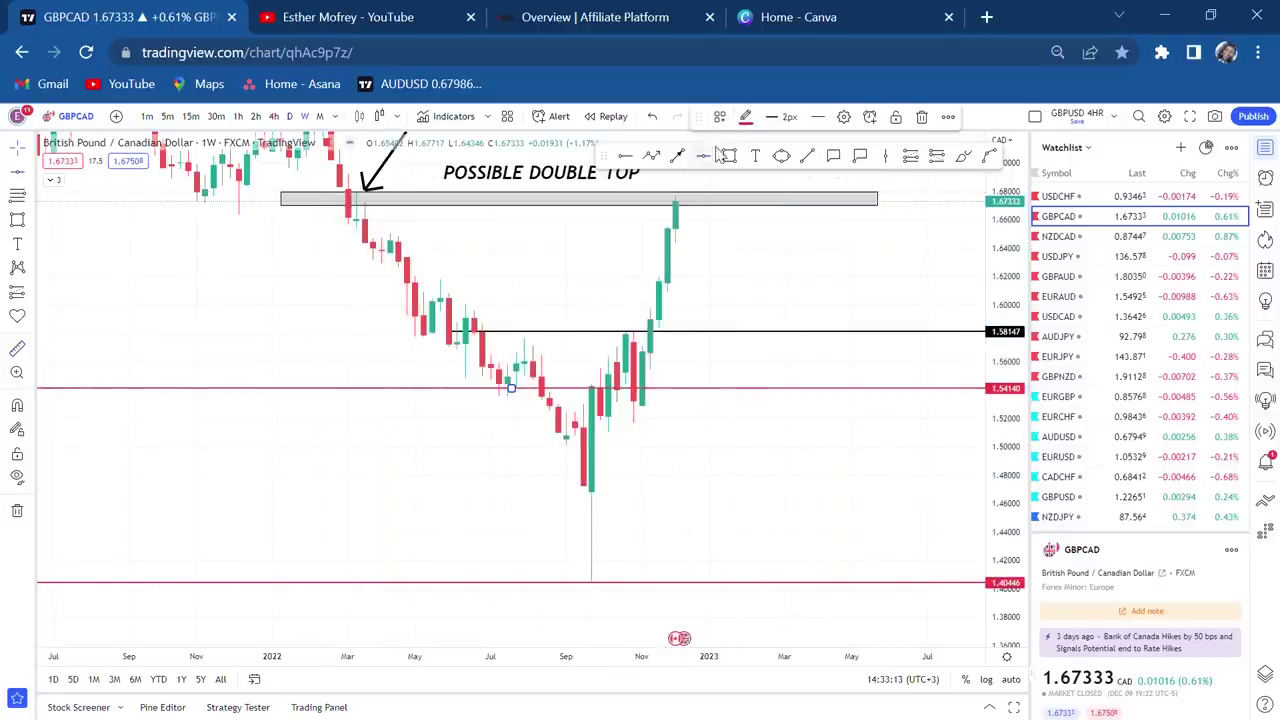
left_click(743, 124)
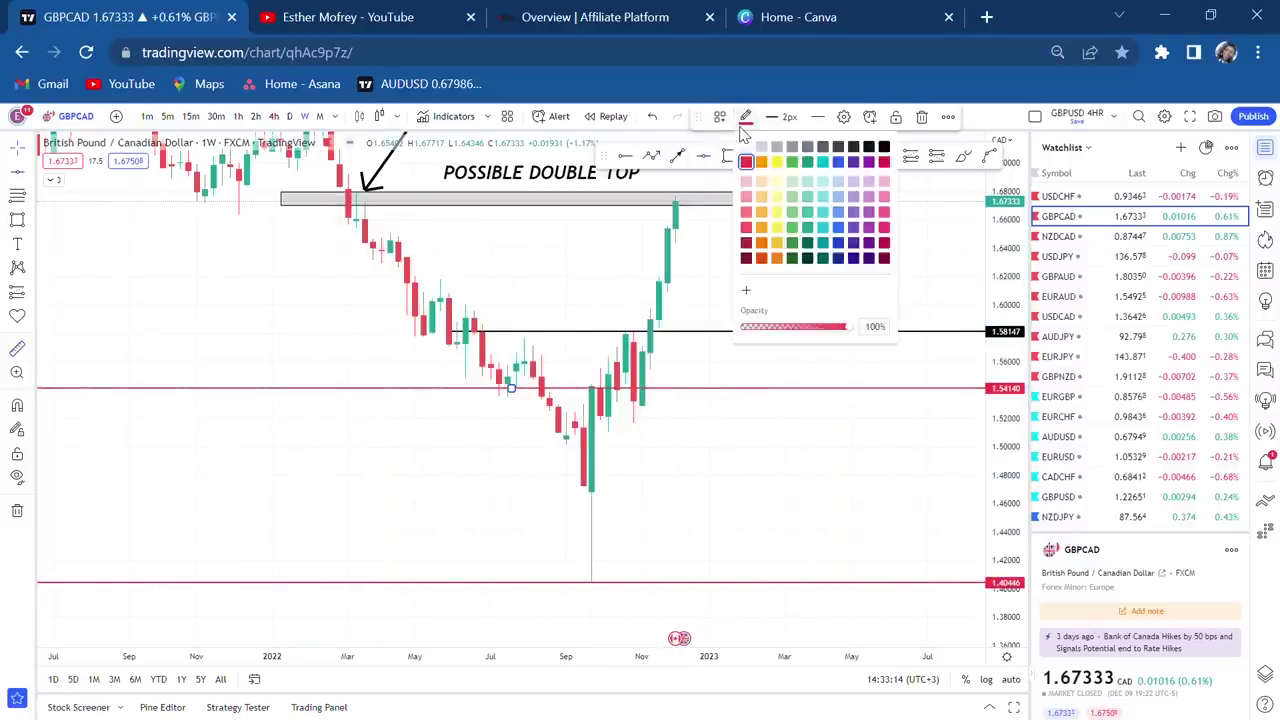
left_click(791, 162)
Step: Draw a rectangle around the latest candles from about 1.67693 to 1.64352 and fill it light yellow
left_click_drag(808, 263, 654, 303)
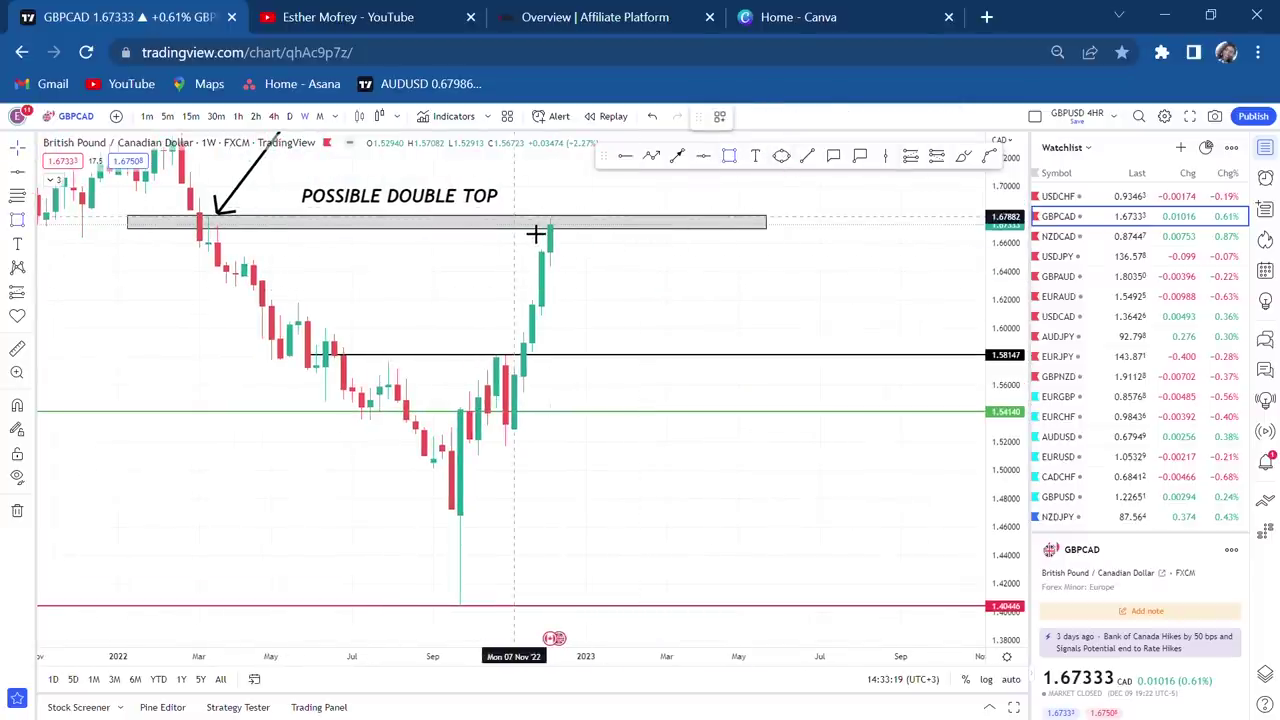
mouse_move(523, 219)
left_mouse_down()
mouse_move(589, 277)
mouse_move(596, 266)
left_mouse_up()
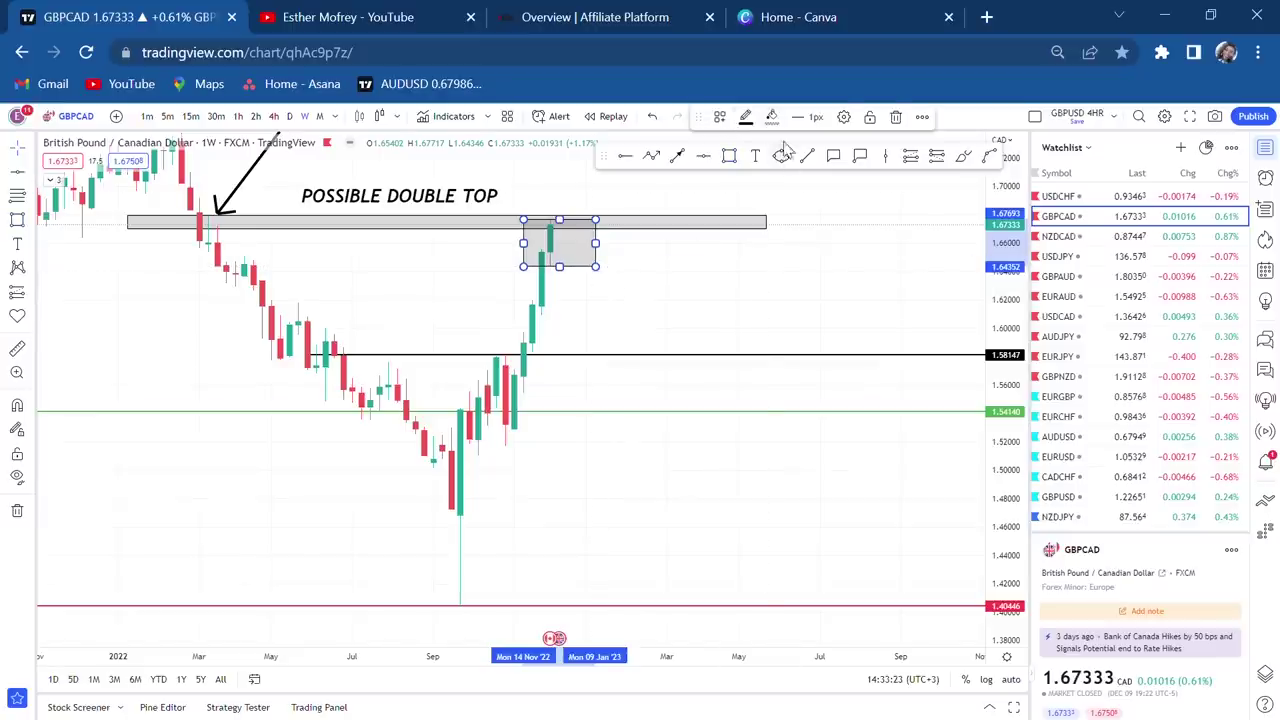
left_click(773, 117)
left_click(808, 162)
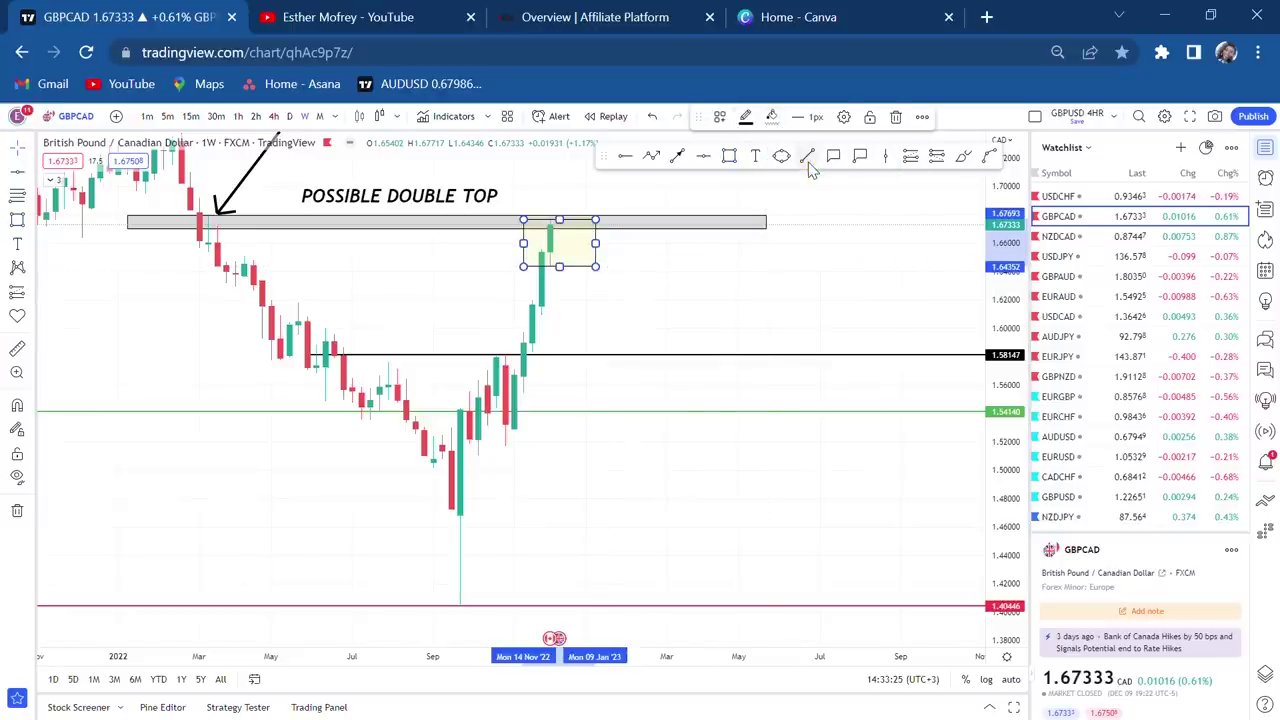
Step: Add a blue callout with bold text "WAIT FOR BEARISH CANDLE" pointing at the light yellow rectangle
left_click(831, 162)
left_click(589, 263)
left_click(640, 312)
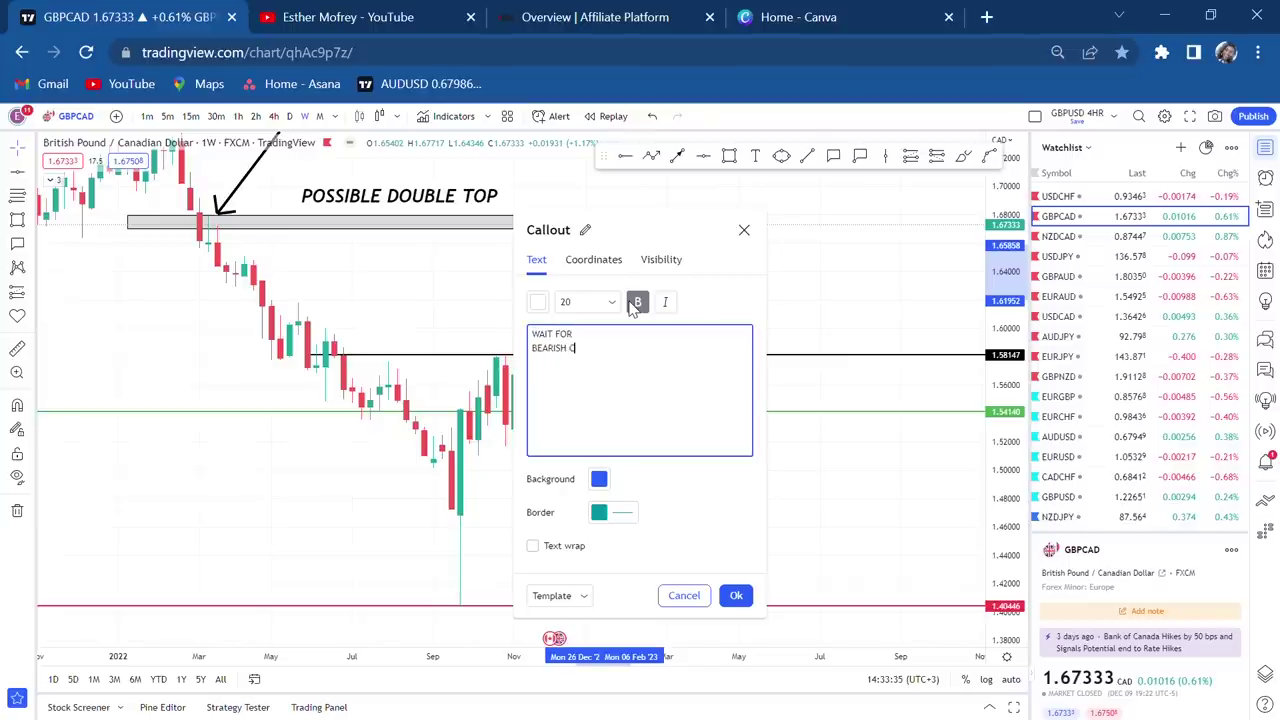
left_click(909, 394)
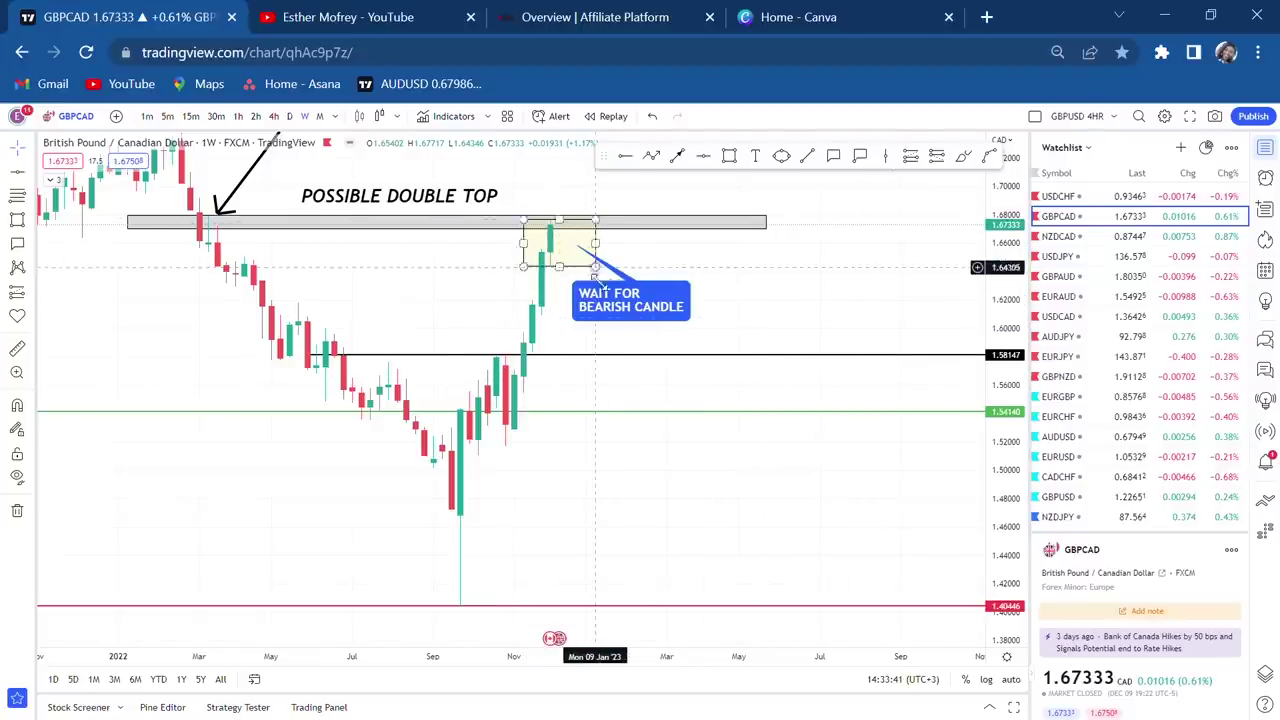
left_click(562, 232)
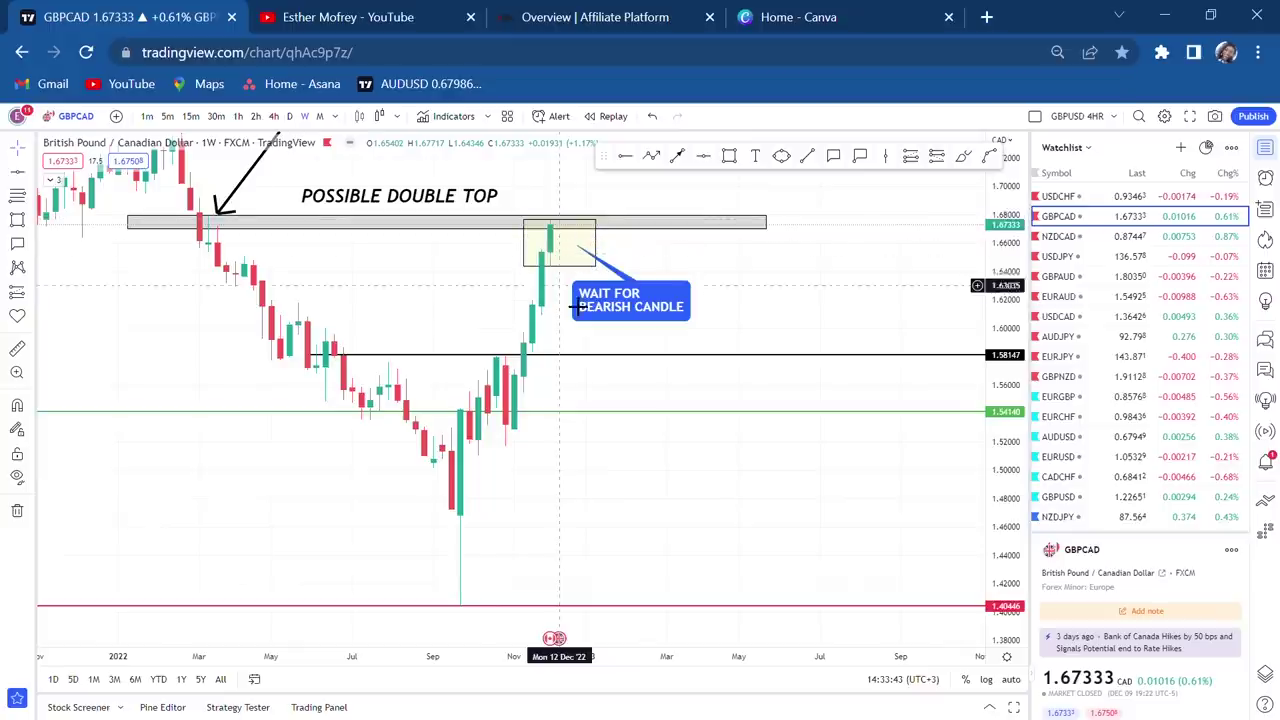
Step: Change the callout text to "WAIT FOR BEARISH ENGULF CANDLE" and move its box farther right of the yellow rectangle
double_click(632, 306)
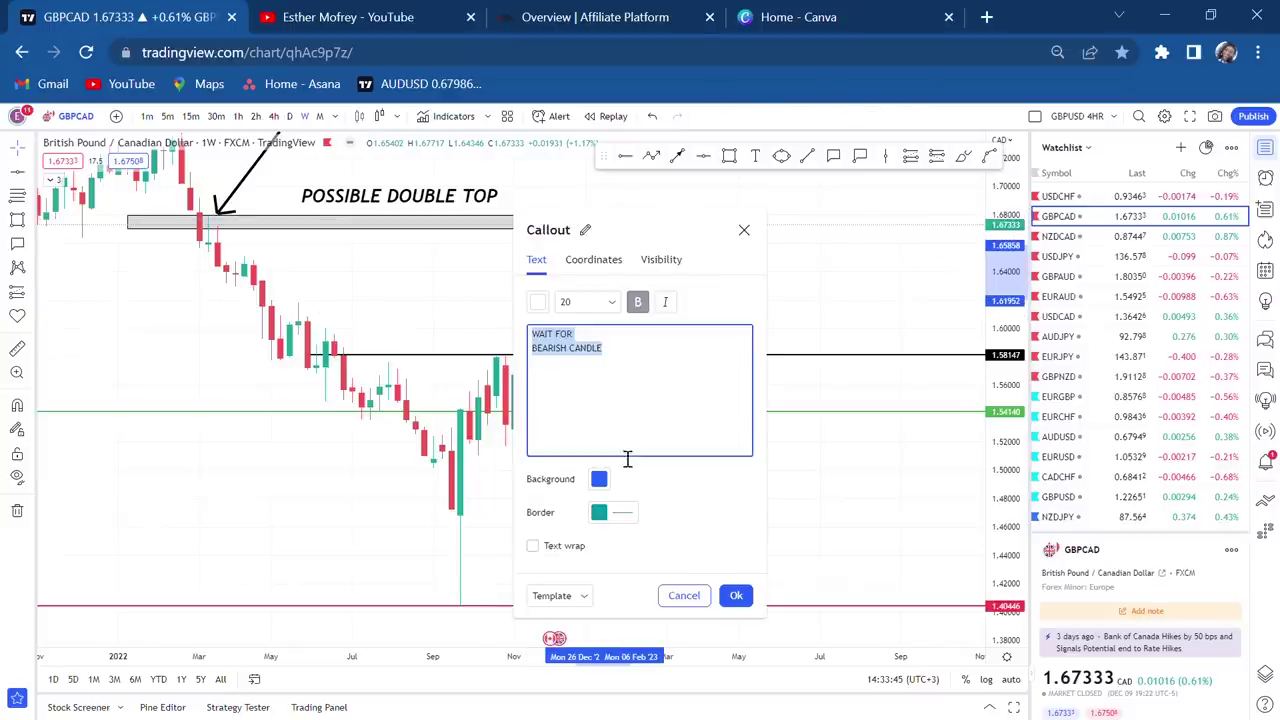
left_click(579, 362)
key("Return")
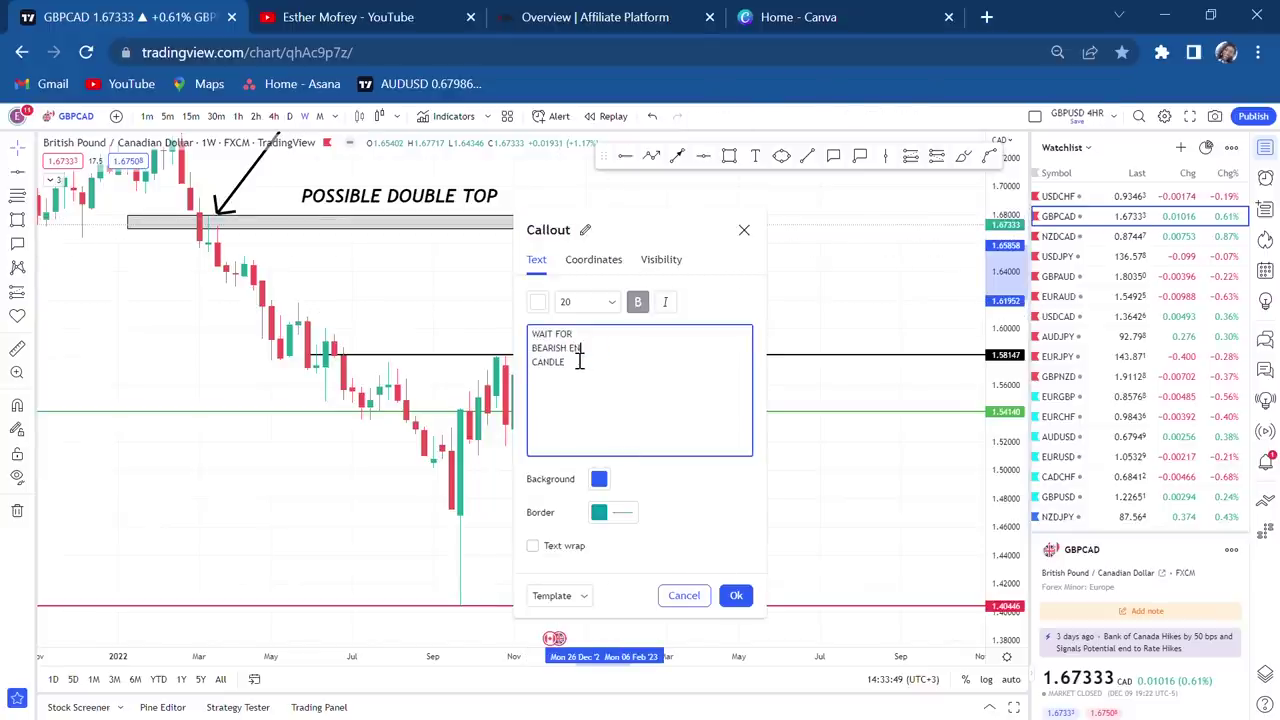
left_click(886, 457)
left_click_drag(627, 305, 715, 303)
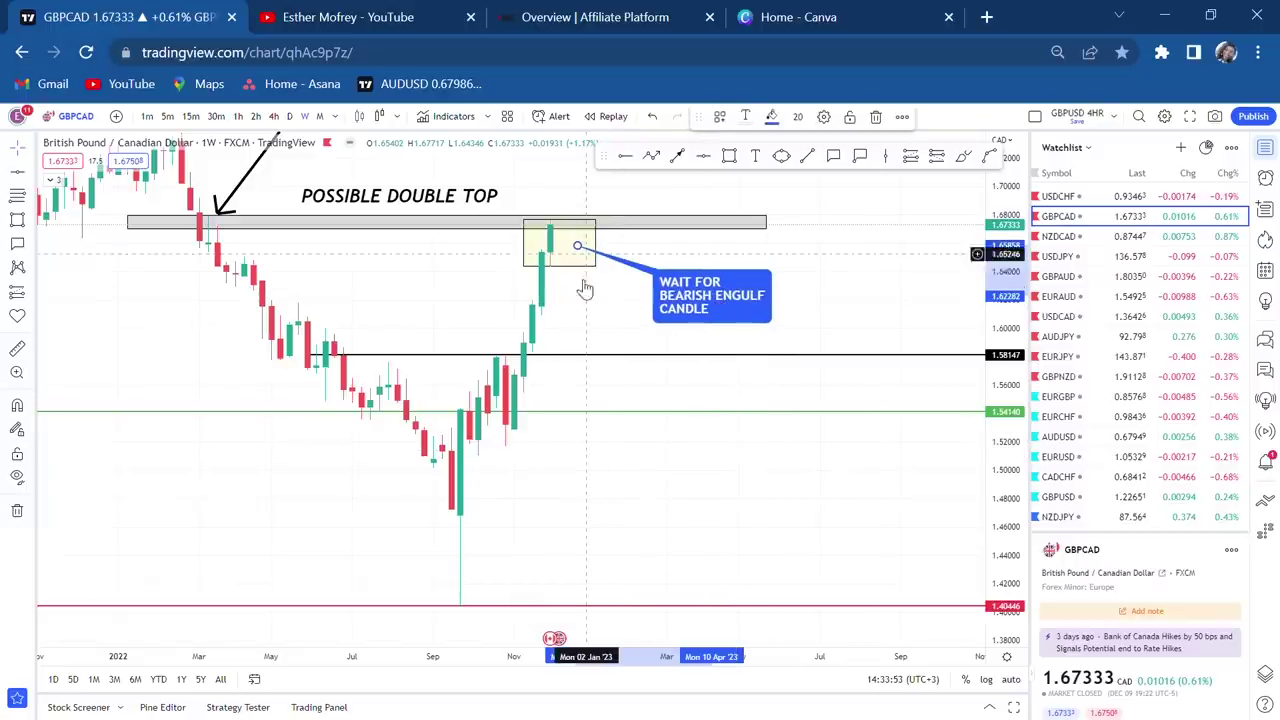
Step: Measure the price drop from the latest candle's close down to the green midpoint line
left_click(19, 347)
left_click(576, 228)
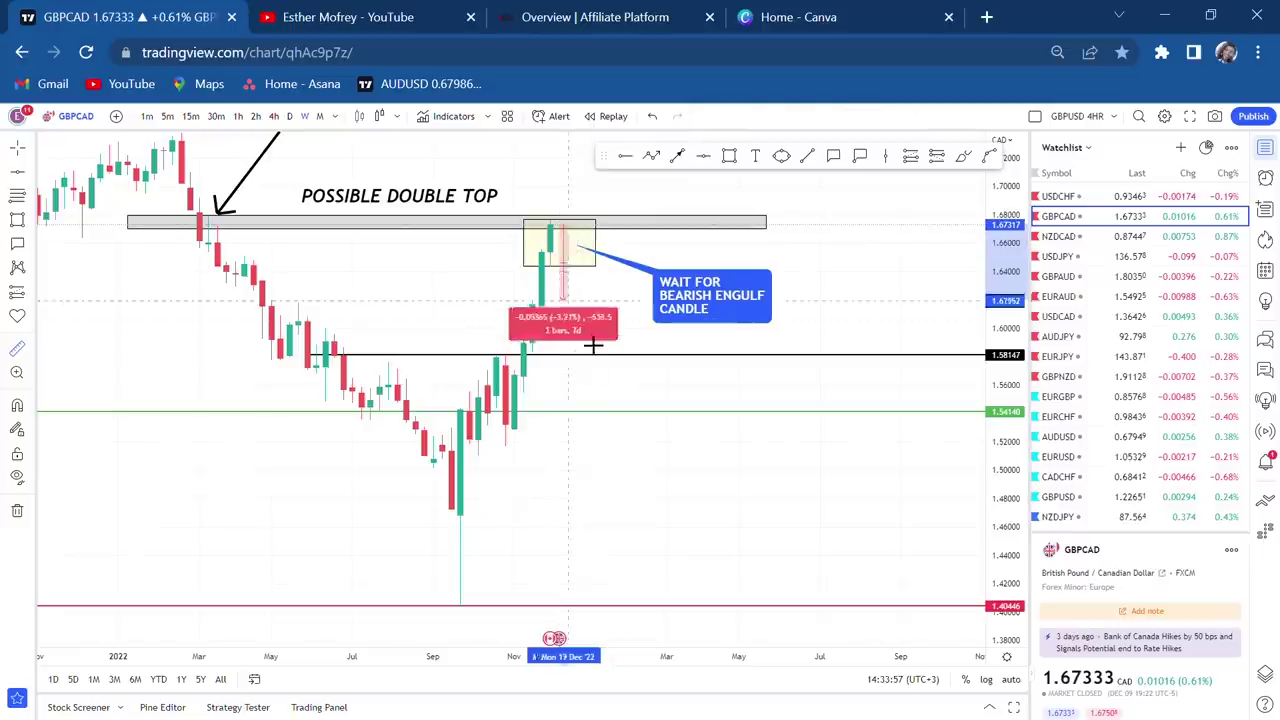
left_click(622, 429)
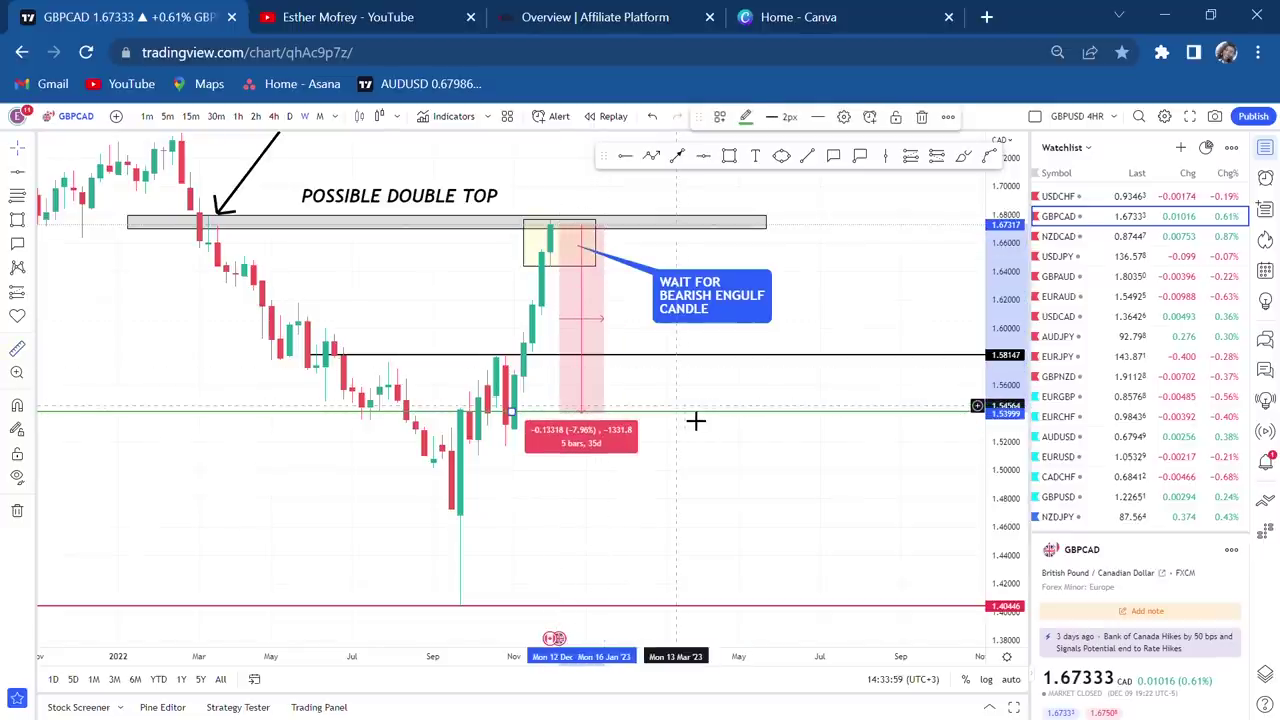
left_click(695, 421)
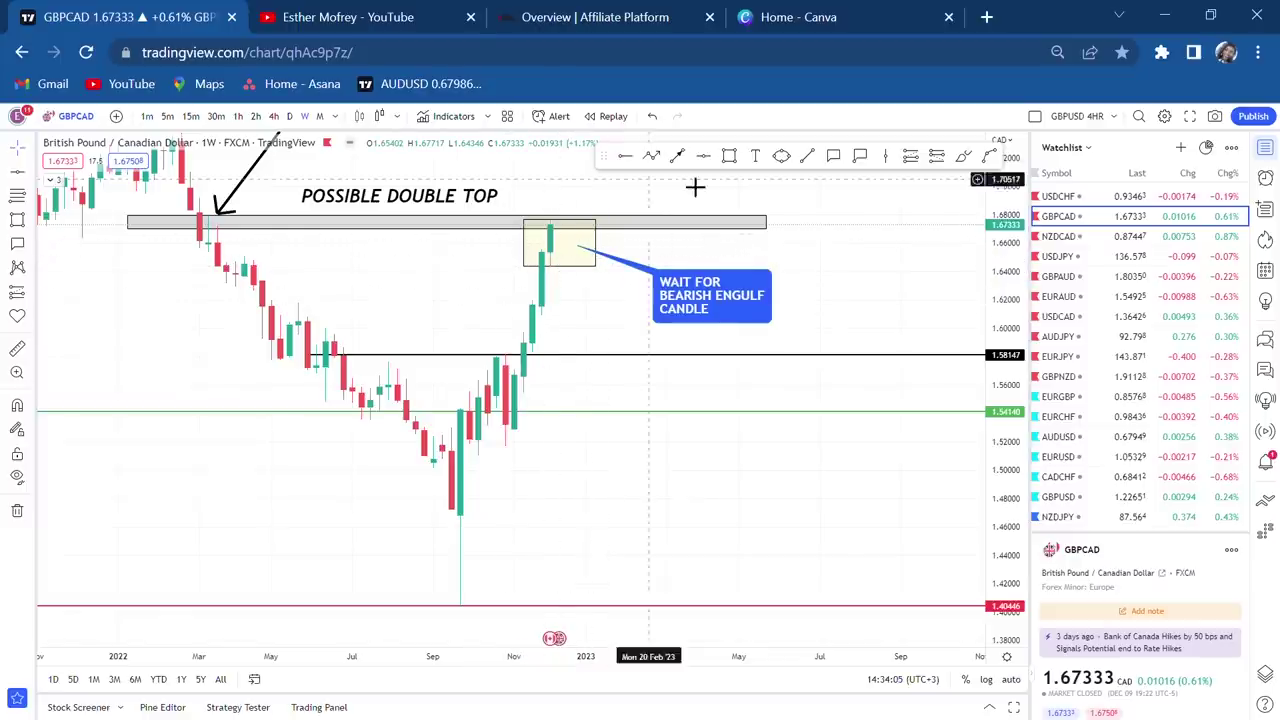
Step: Draw a narrow red-filled rectangle as a mock bearish candle after the latest candle, from about 1.67411 to 1.62093
left_click(730, 158)
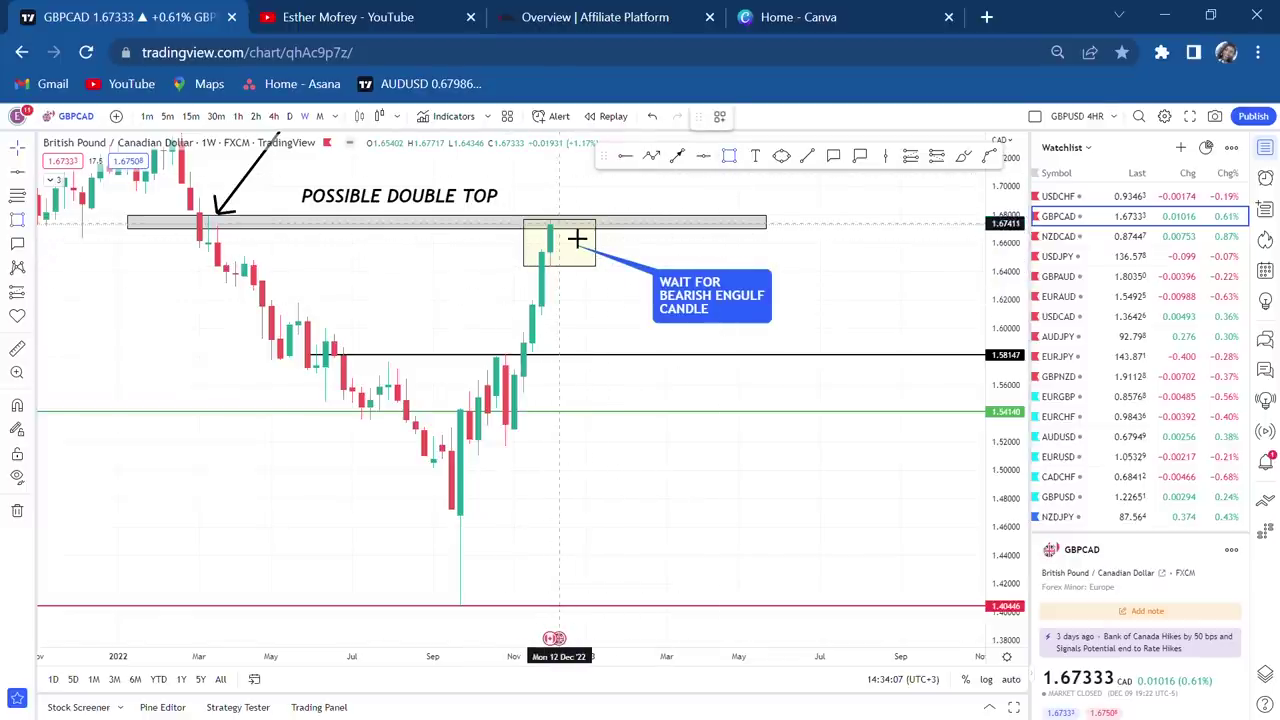
left_click(577, 237)
left_click(573, 302)
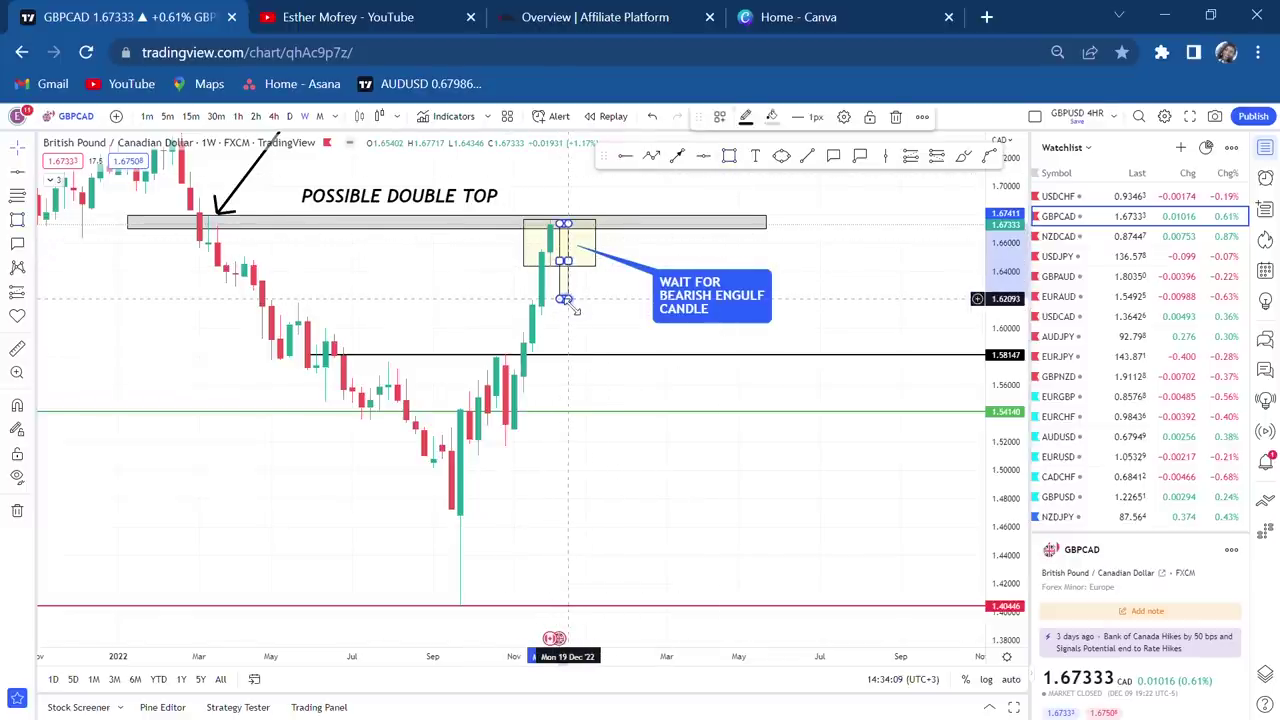
left_click(770, 117)
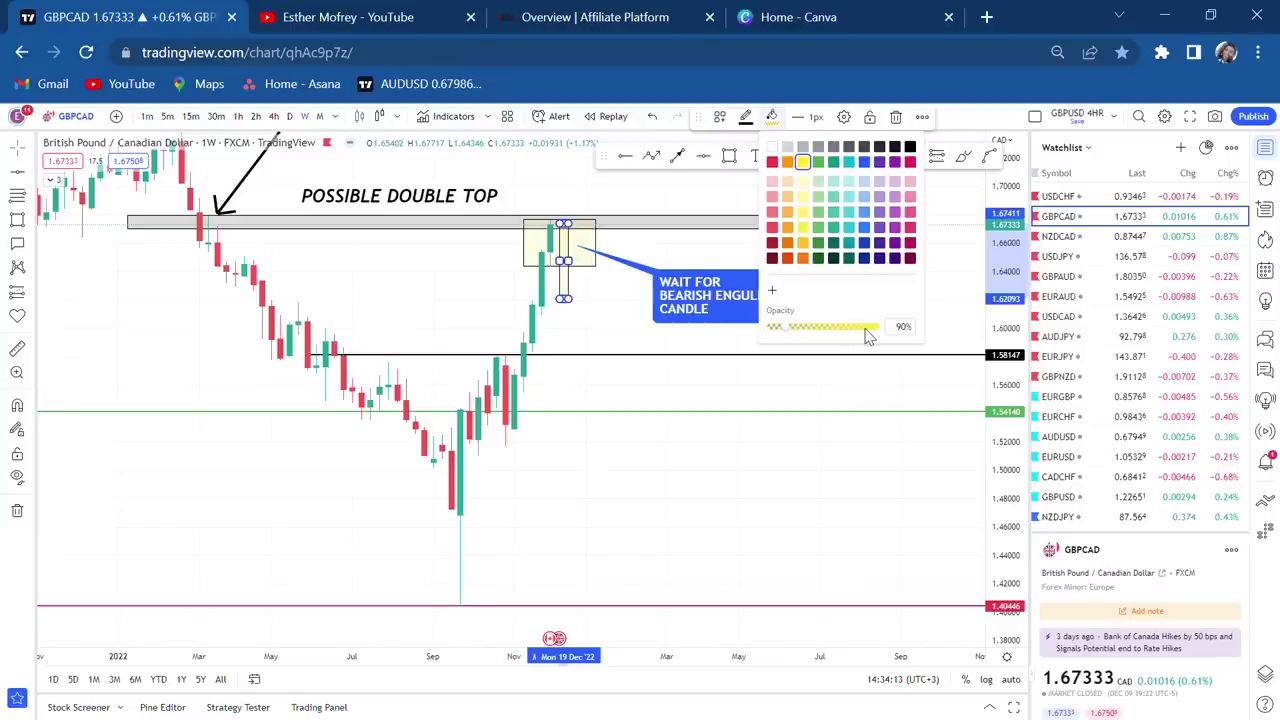
left_click(773, 163)
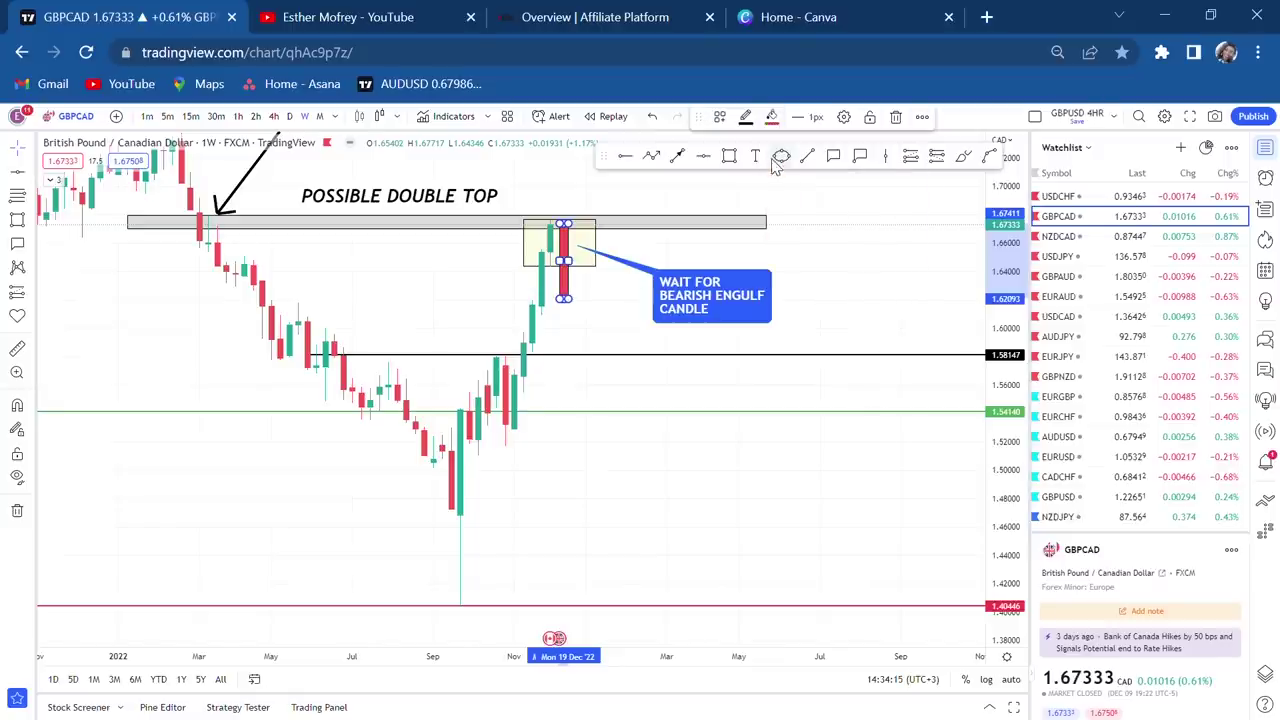
left_click(586, 304)
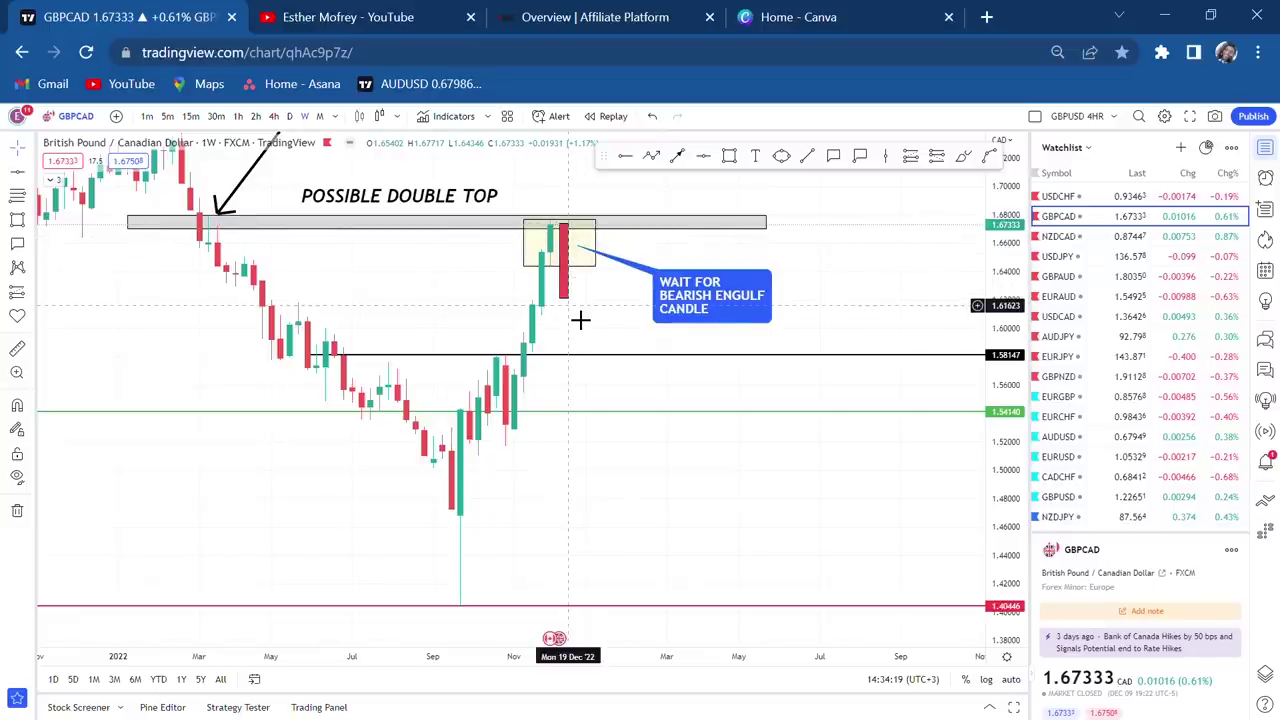
Step: Examine the mock bearish candle against the GBPCAD daily chart, and remove its red rectangle
left_click(290, 117)
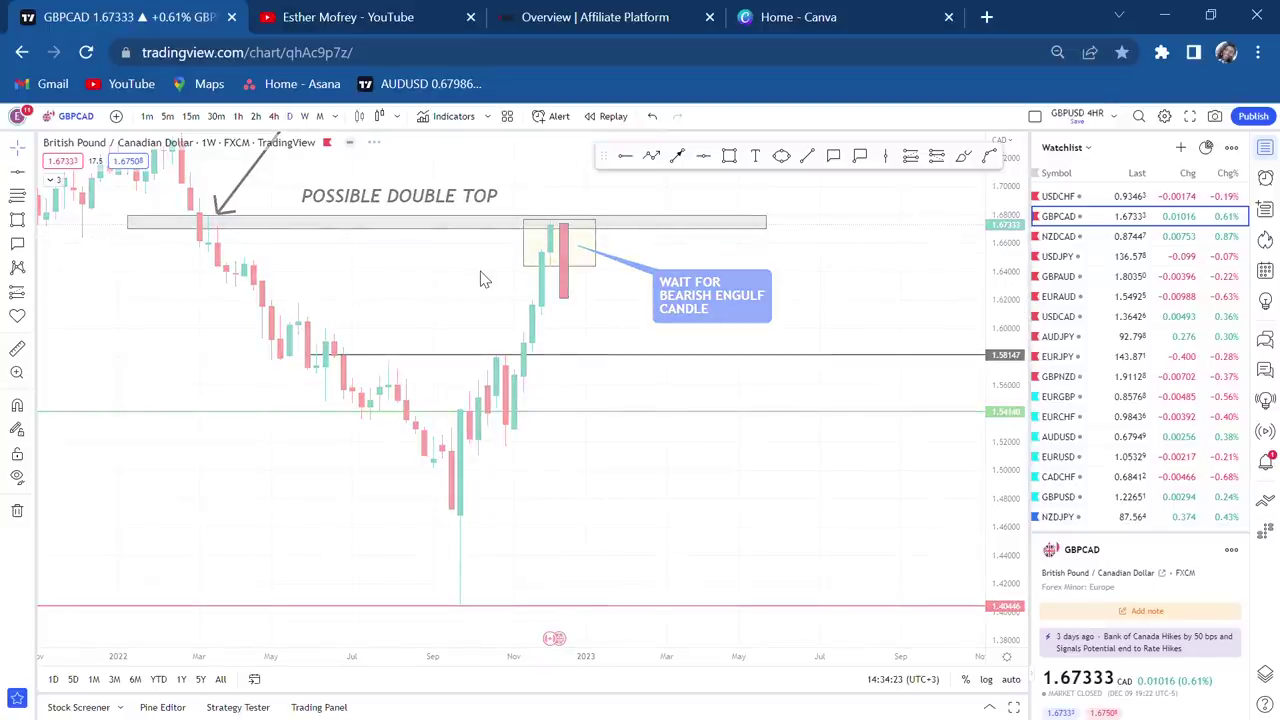
scroll(491, 286, "down", 4)
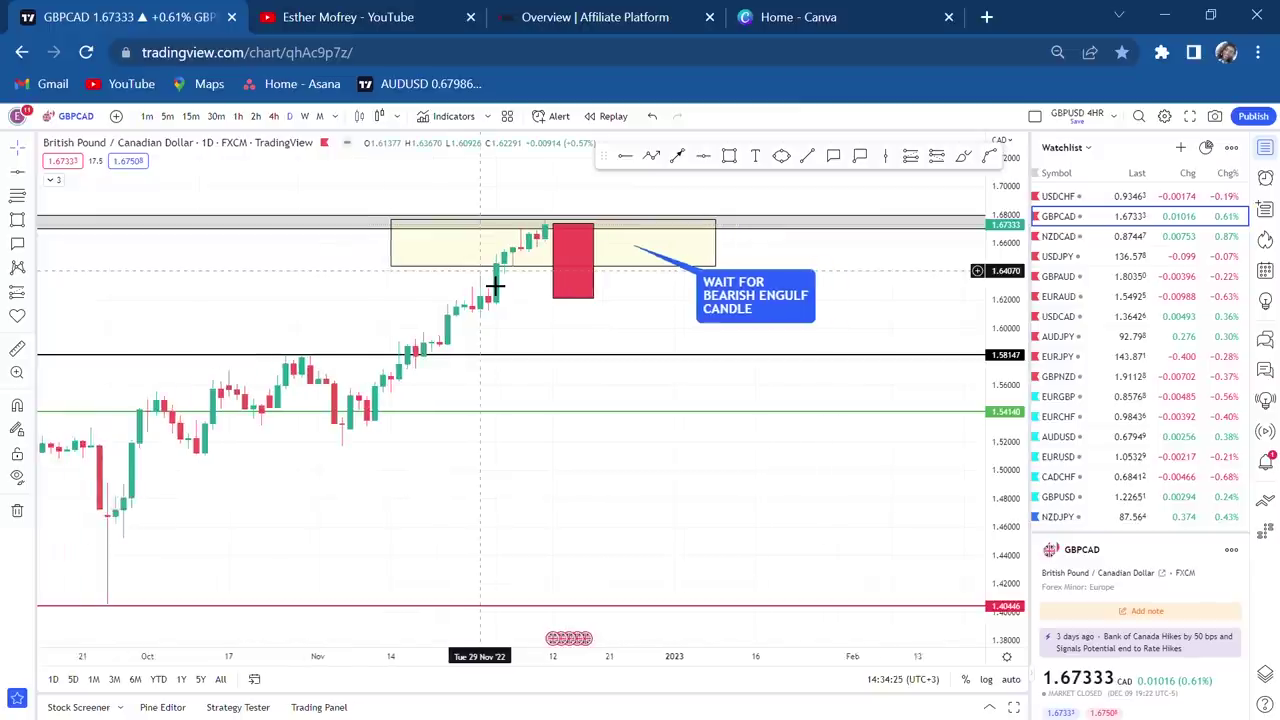
left_click_drag(234, 306, 615, 347)
scroll(612, 346, "down", 4)
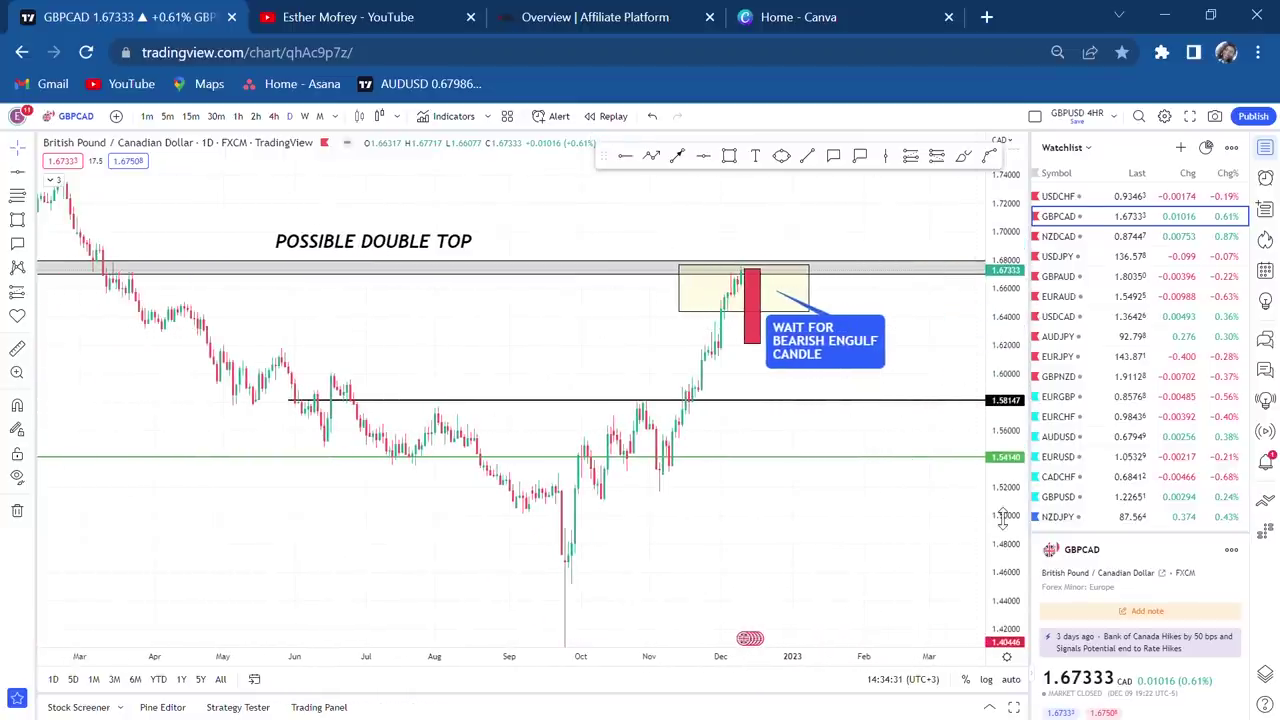
scroll(1001, 440, "up", 2)
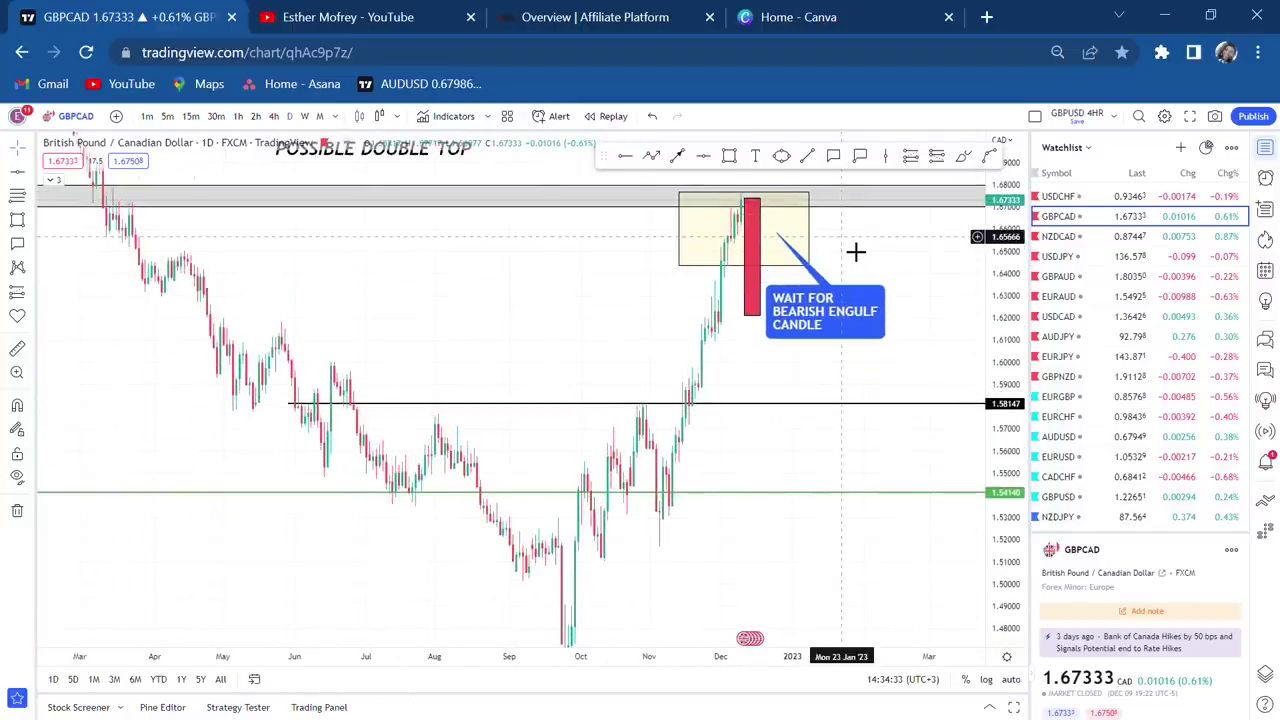
scroll(855, 252, "up", 3)
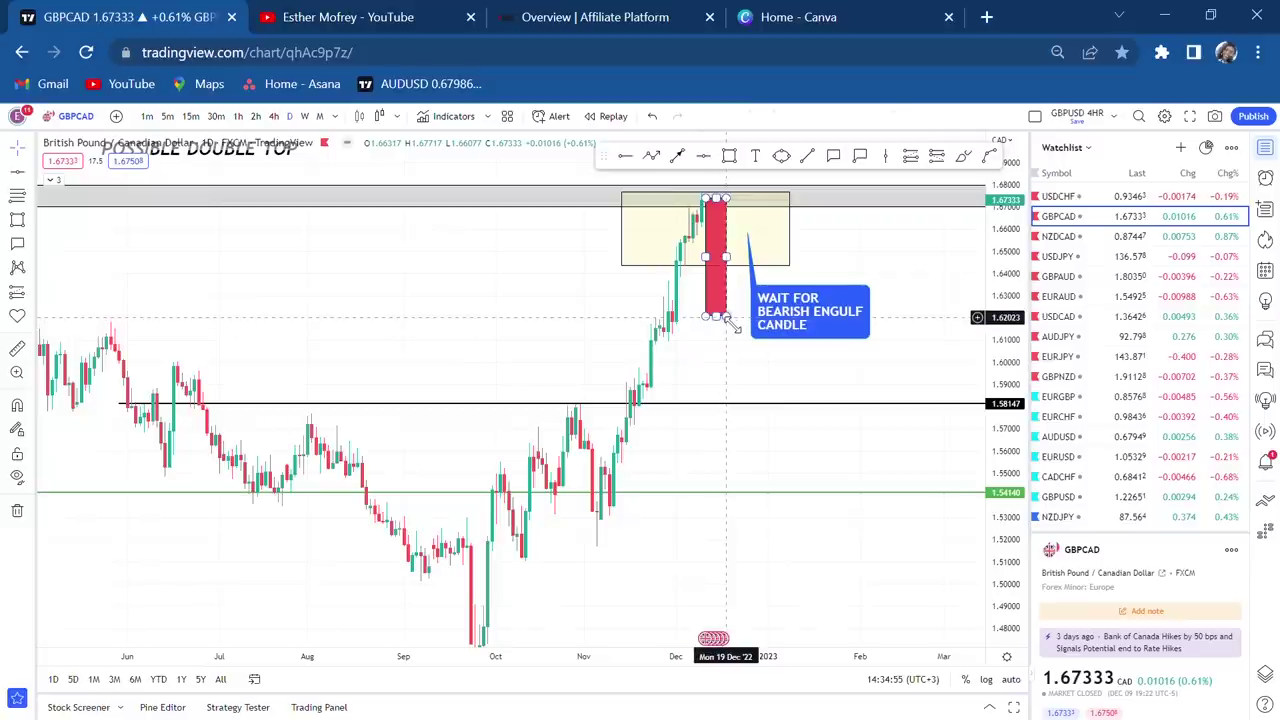
key("ctrl+z")
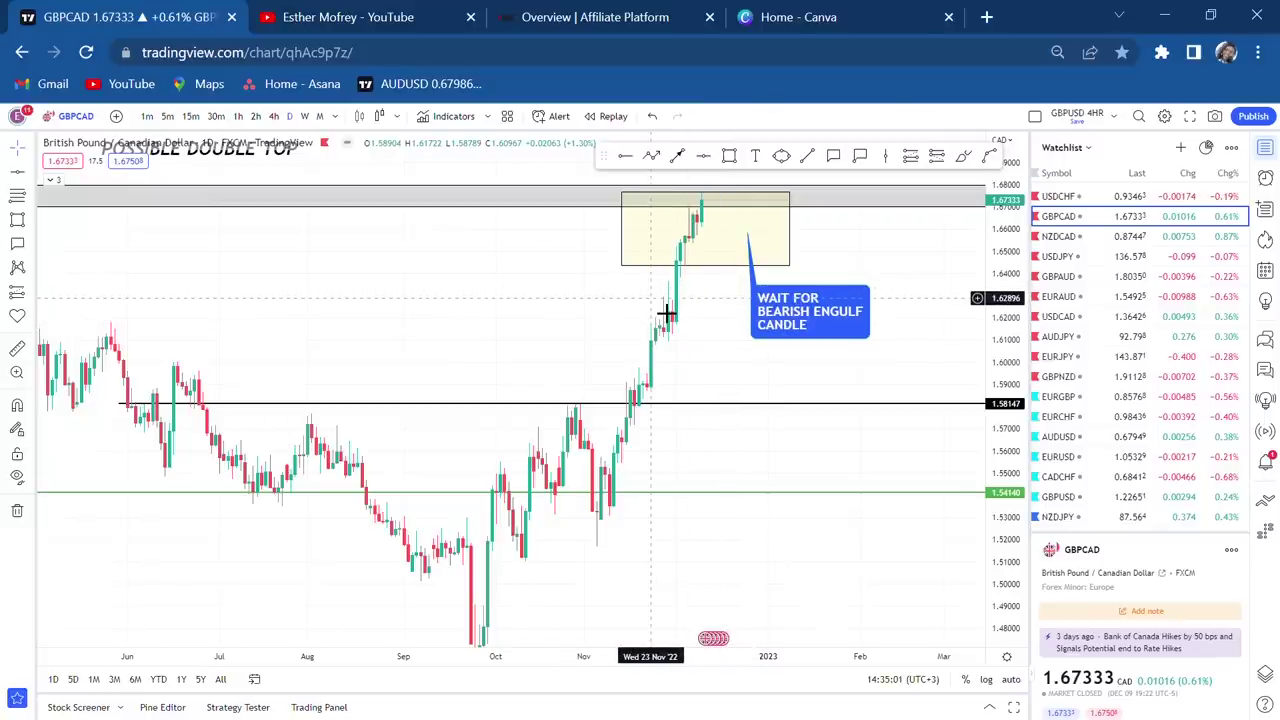
Step: Open the NZDCAD weekly chart and draw a zone from about 0.88093 to 0.87419 with red fill at 13% opacity
left_click(1060, 237)
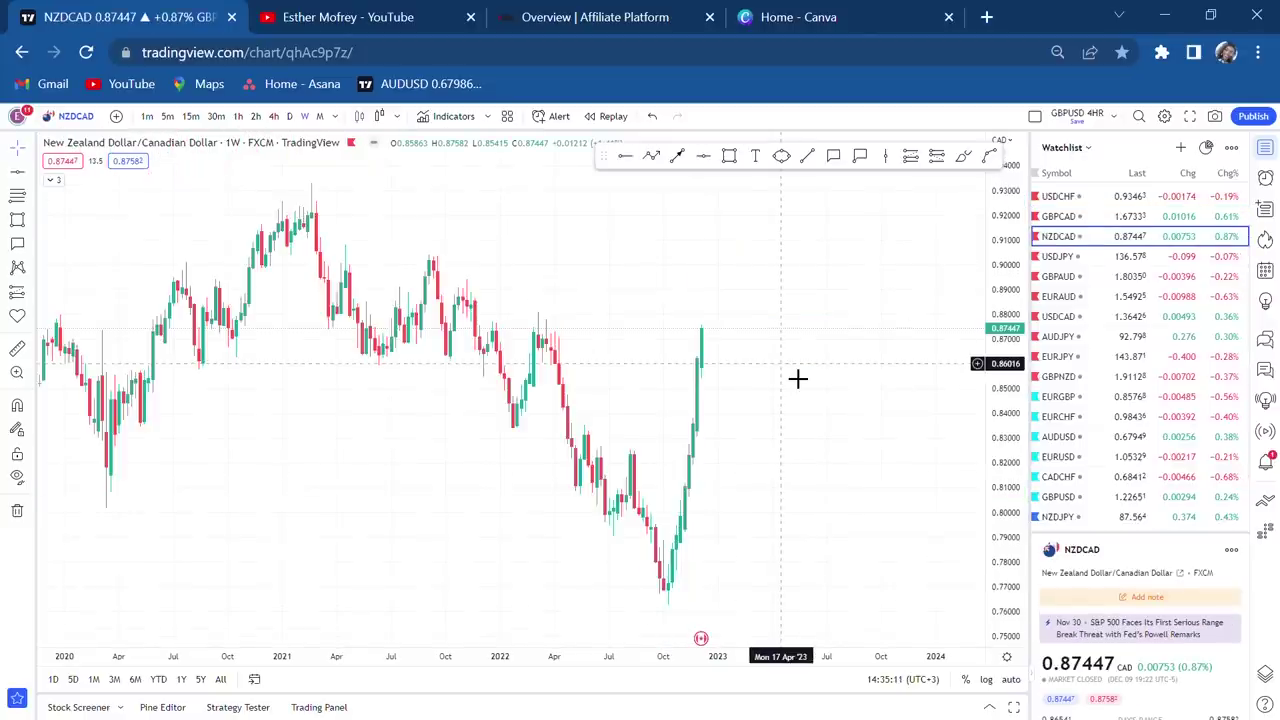
left_click(729, 158)
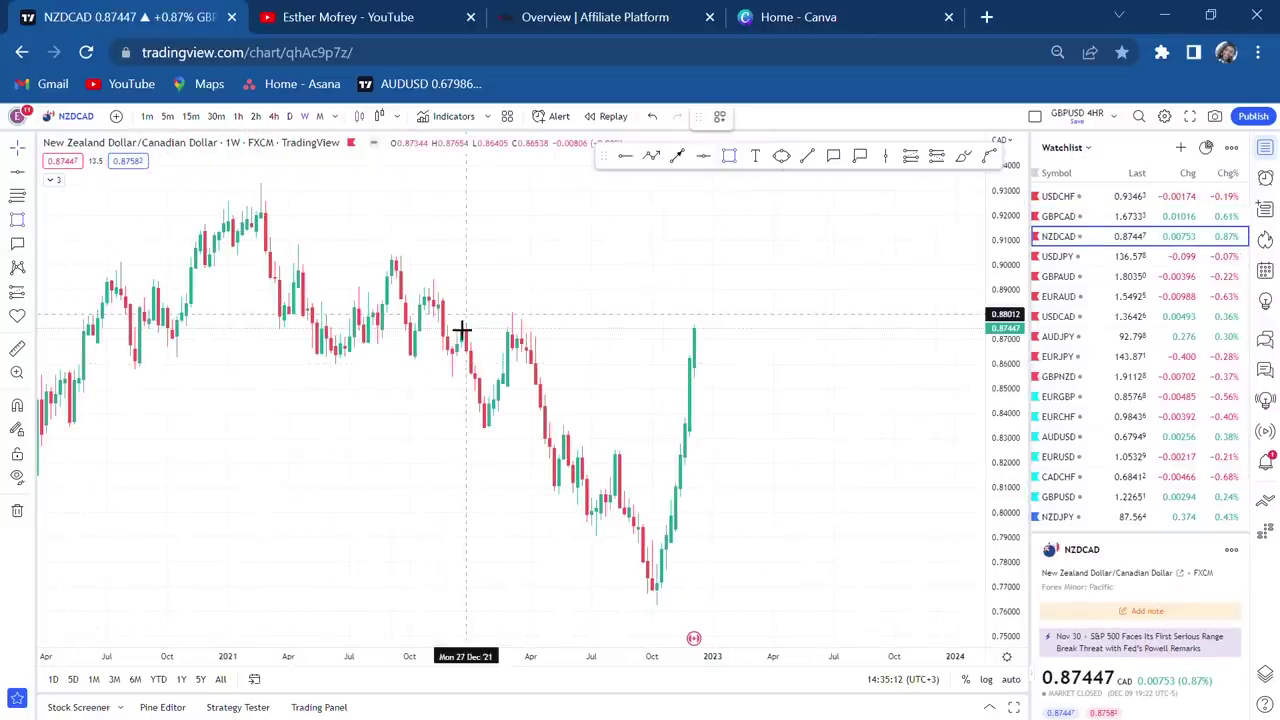
mouse_move(442, 327)
left_mouse_down()
mouse_move(863, 360)
mouse_move(900, 343)
left_mouse_up()
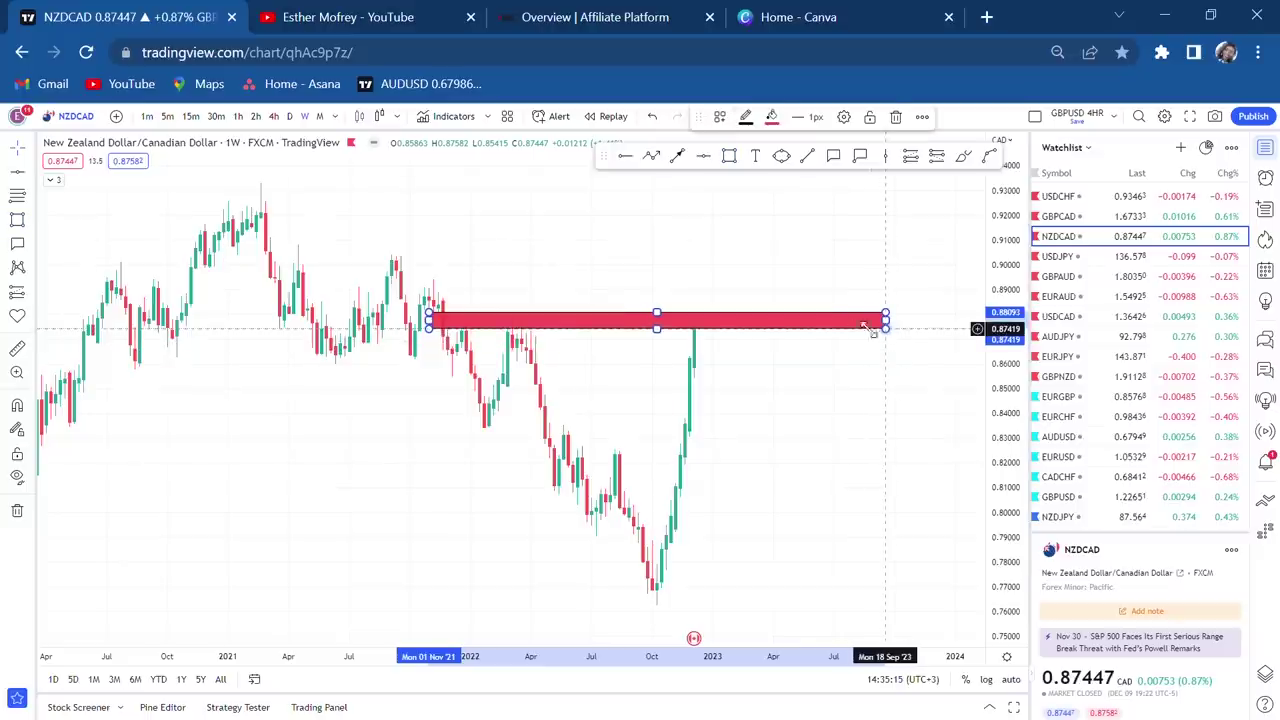
left_click(774, 117)
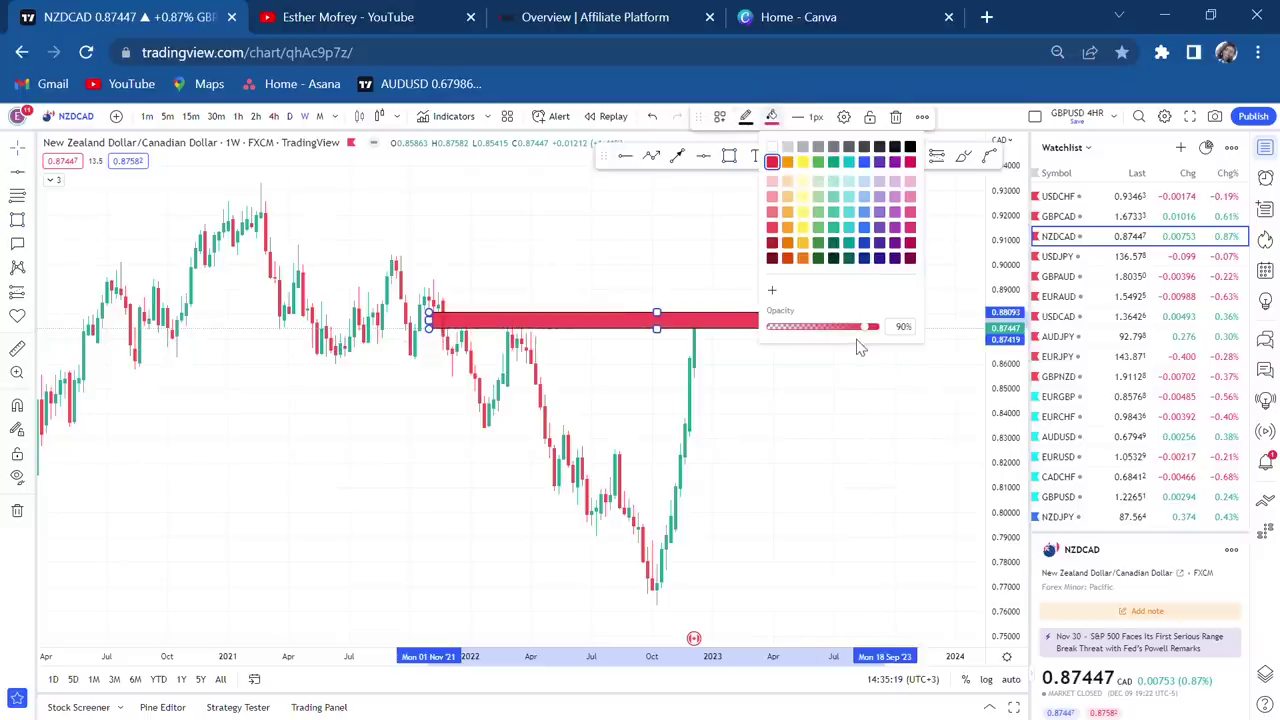
left_click_drag(823, 326, 791, 331)
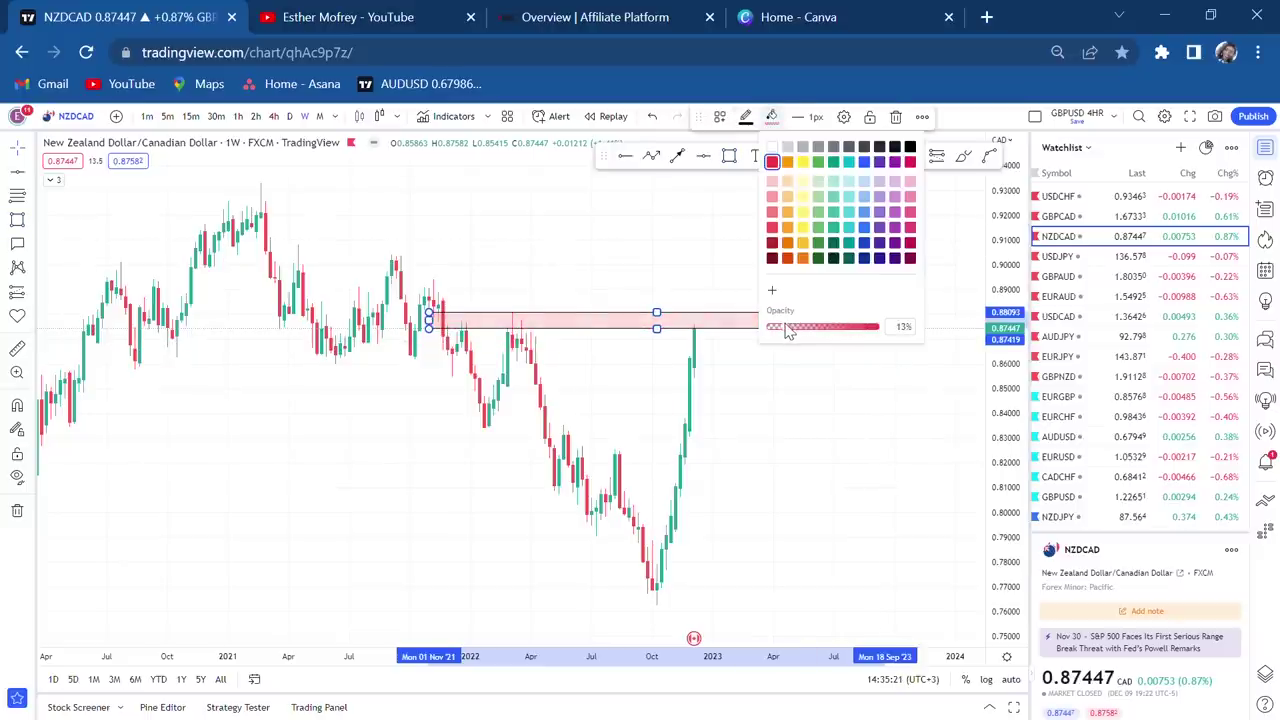
left_click(794, 466)
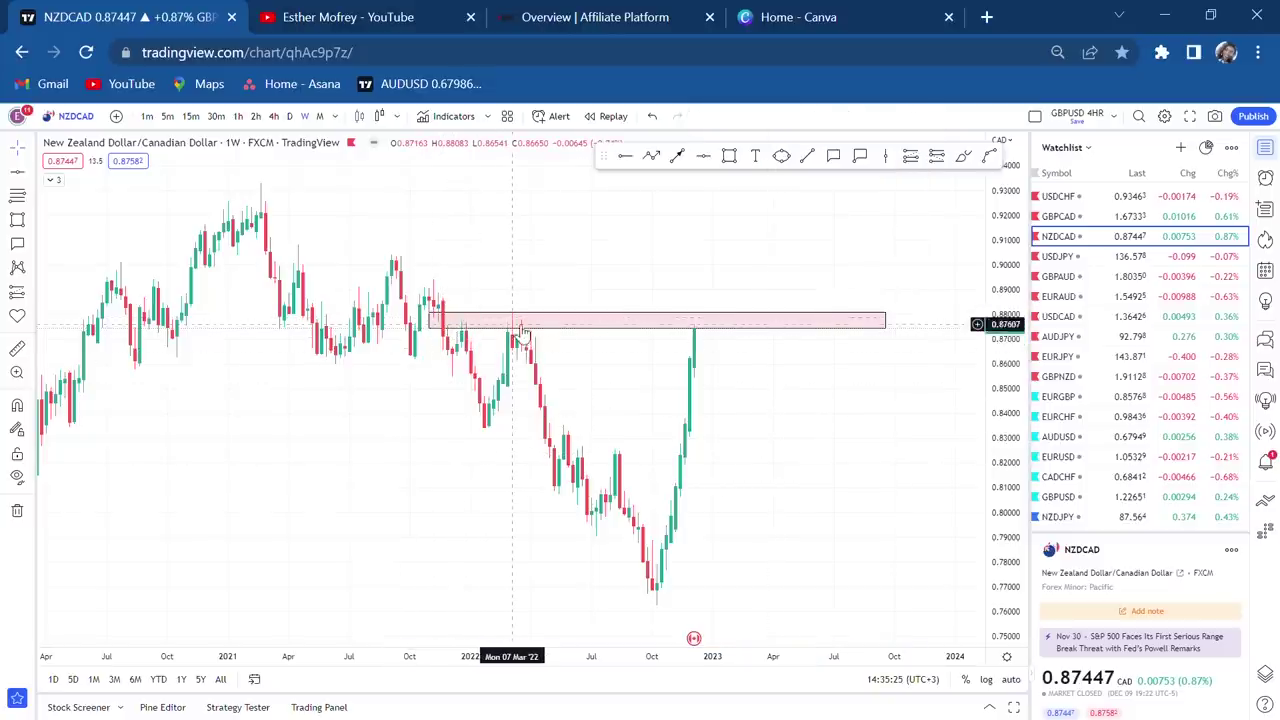
Step: Draw green horizontal lines at the lowest wick, at 0.76252, and at the measured midpoint up to the zone's upper edge, at 0.82213
scroll(737, 476, "up", 3)
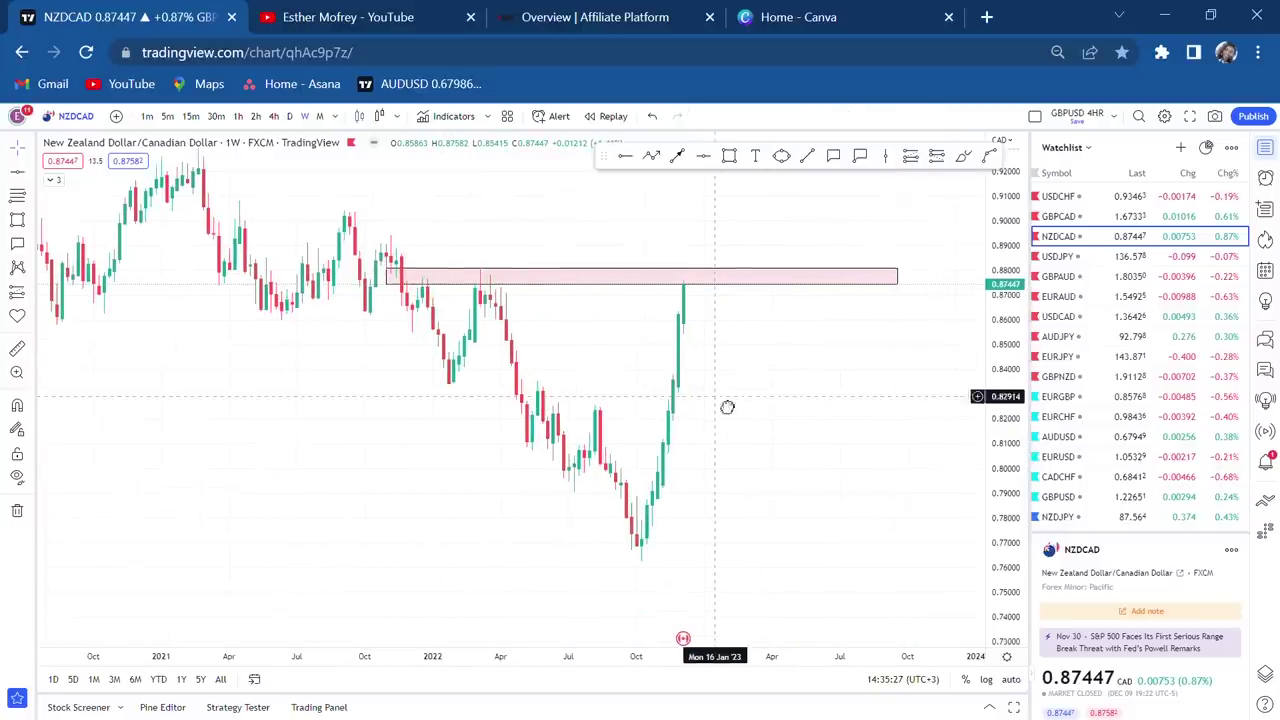
left_click(735, 553)
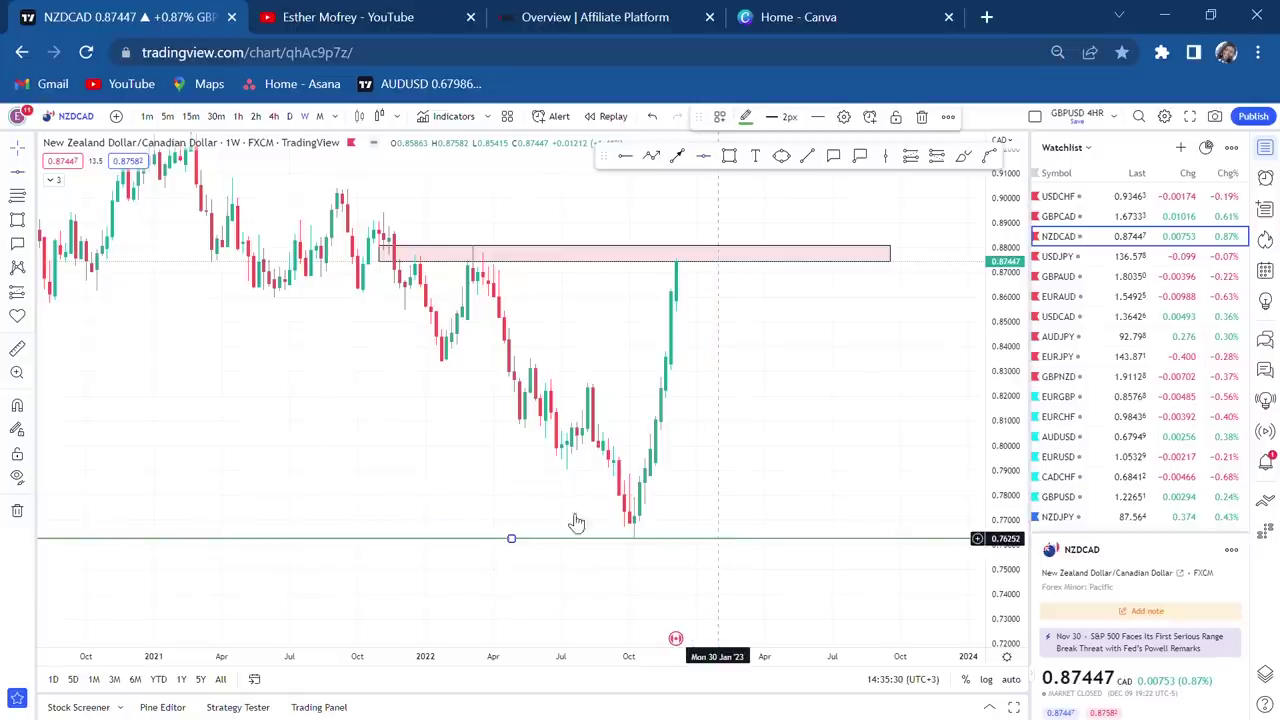
left_click(17, 349)
left_click(443, 260)
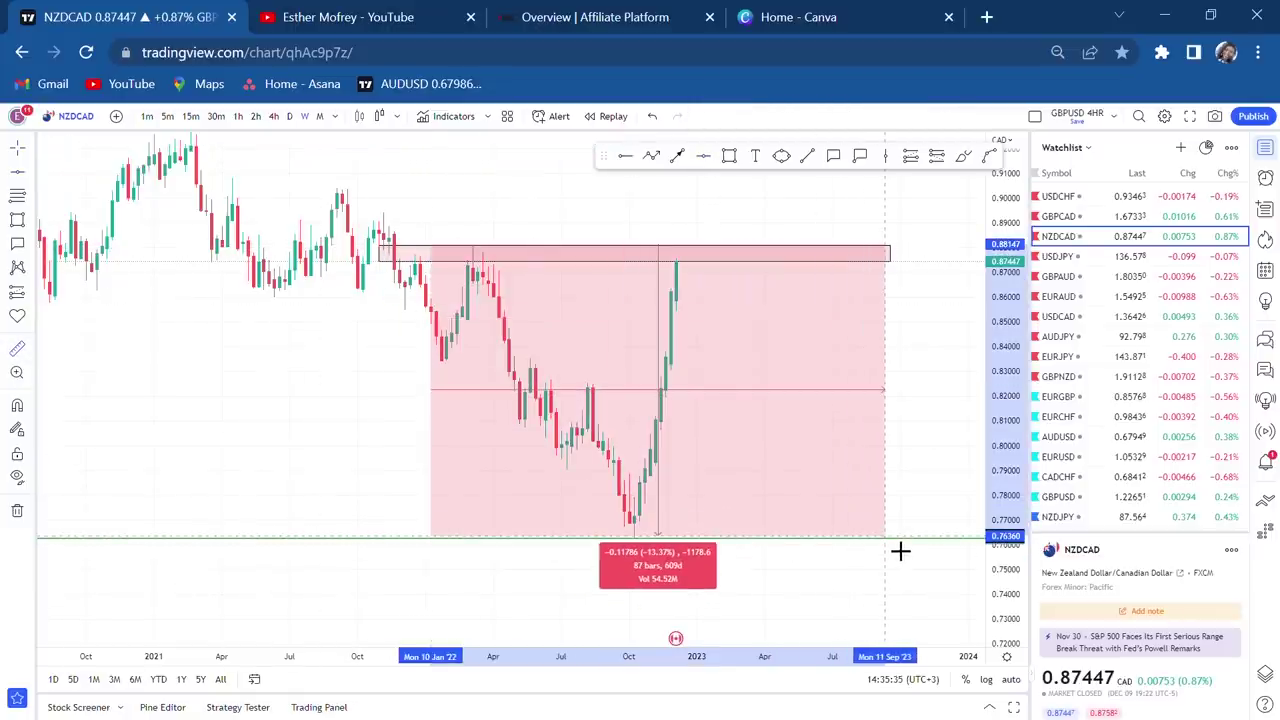
left_click(900, 551)
left_click(704, 157)
left_click(738, 391)
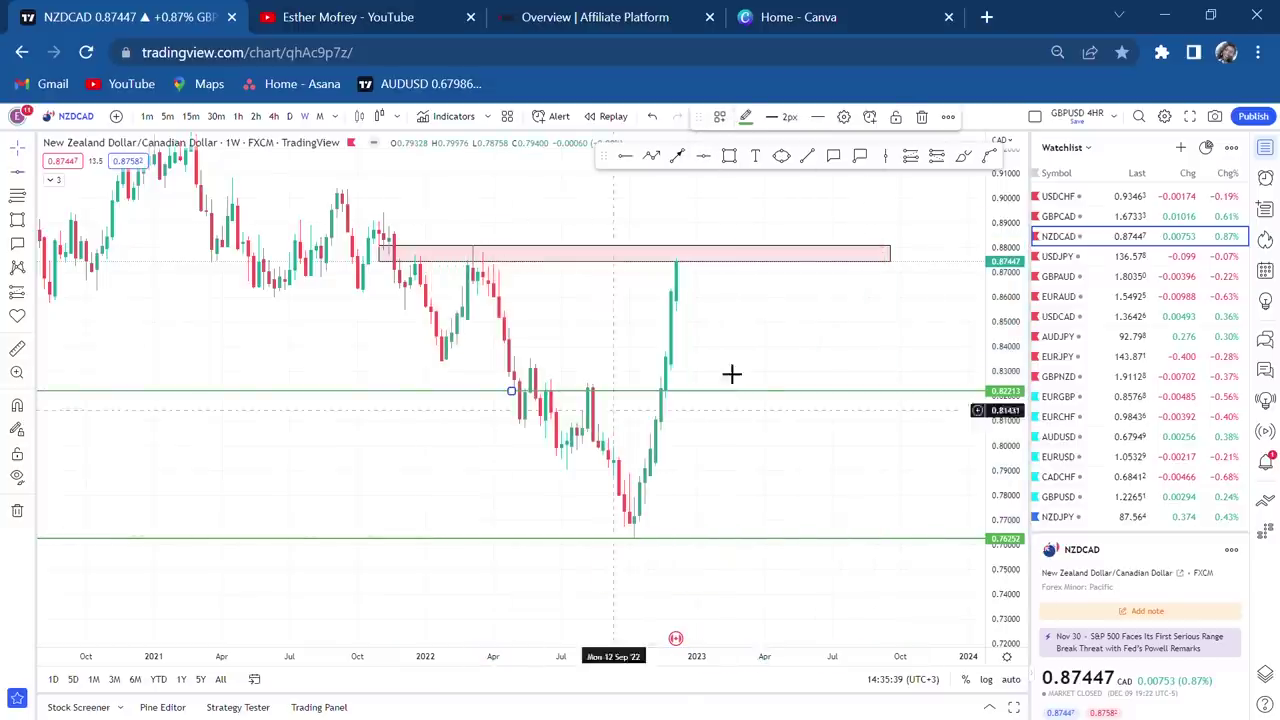
Step: Draw a yellow ellipse around the mid-2022 swing high at the midpoint line, from about 0.82968 to 0.81593
left_click(781, 157)
left_click(567, 405)
left_click(603, 373)
left_click(637, 414)
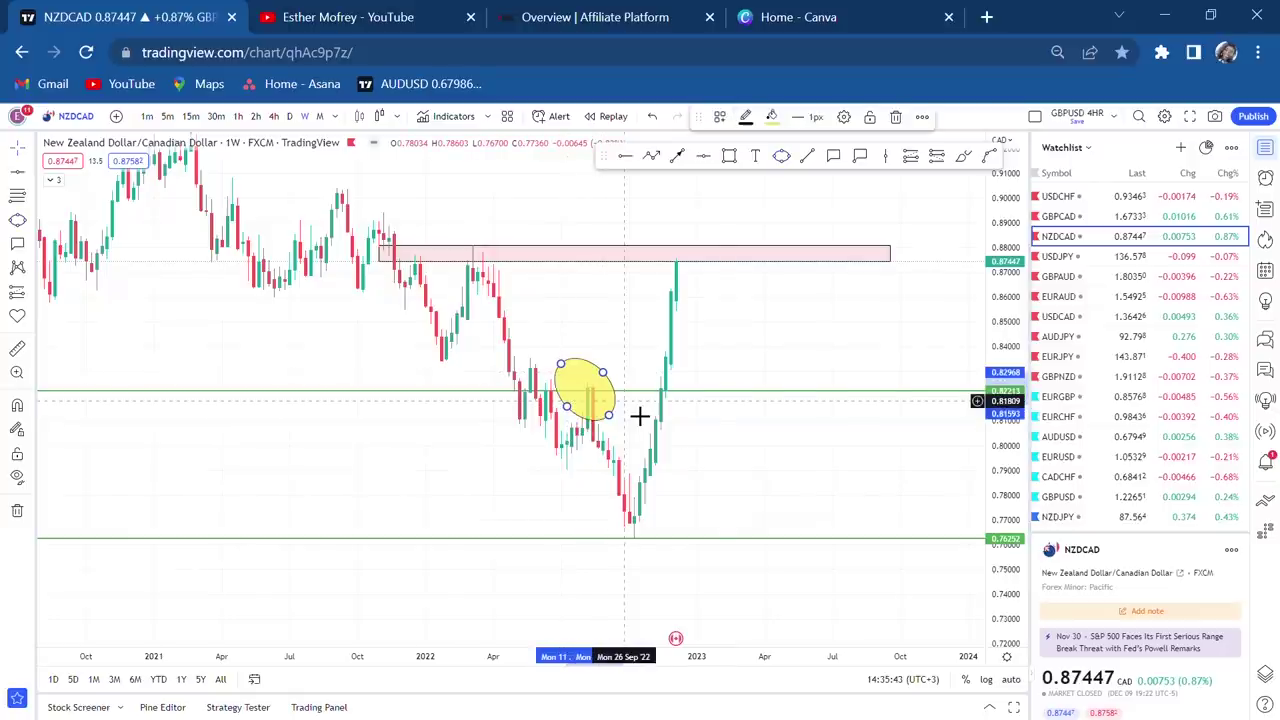
Step: Draw an arrow from the latest candle's high down to the midpoint line, and delete both the arrow and the yellow ellipse
left_click(678, 157)
left_click(676, 258)
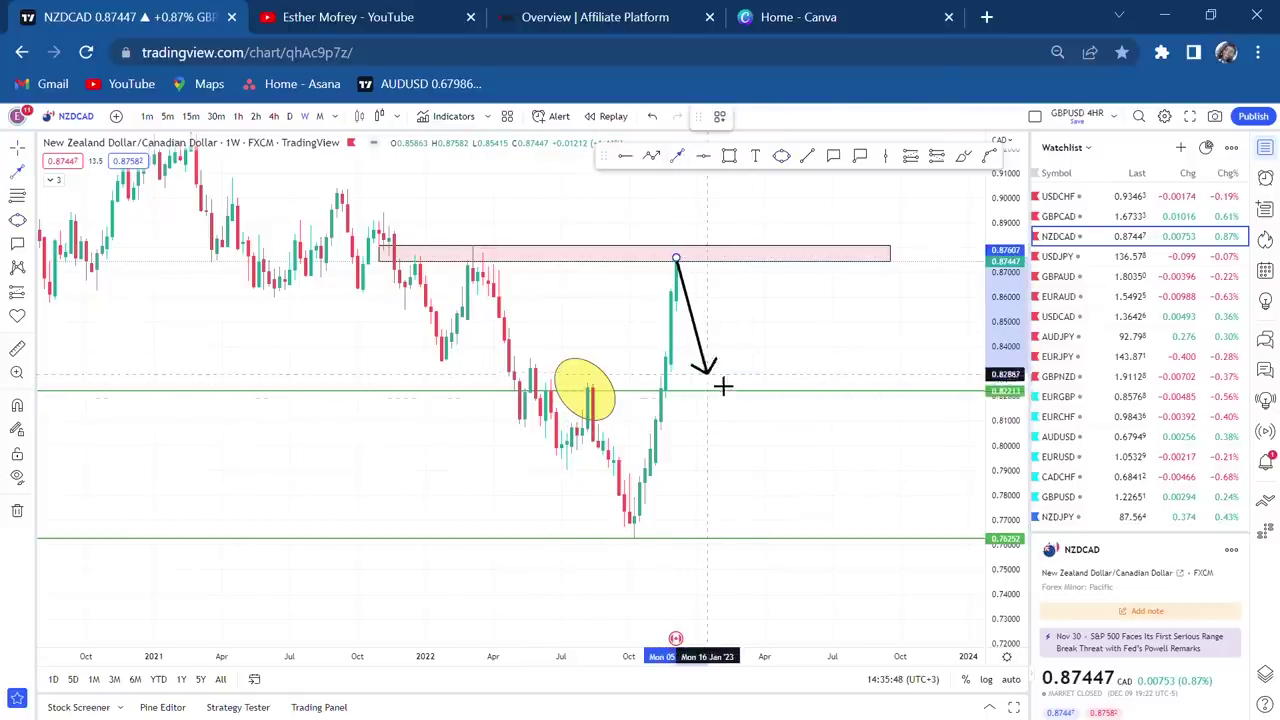
left_click(716, 395)
key("Delete")
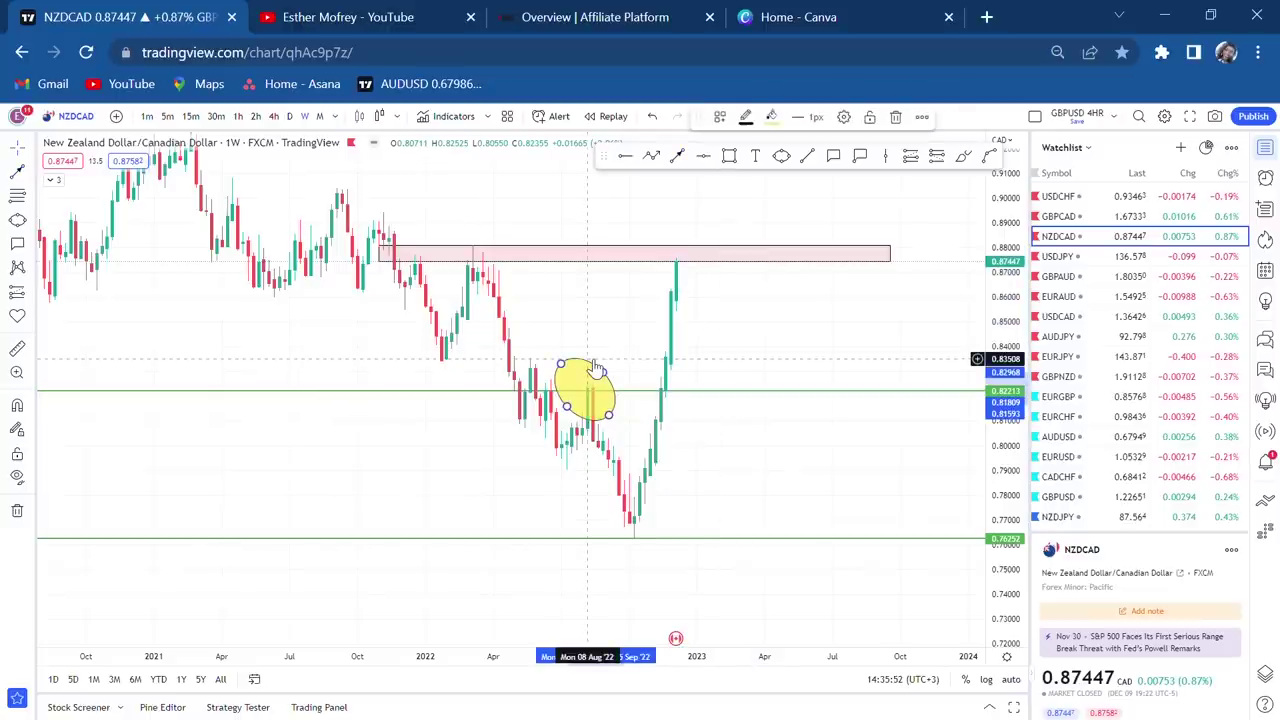
key("Delete")
Step: Recolour the horizontal line at the lowest wick, at 0.76252, from green to red
left_click(710, 541)
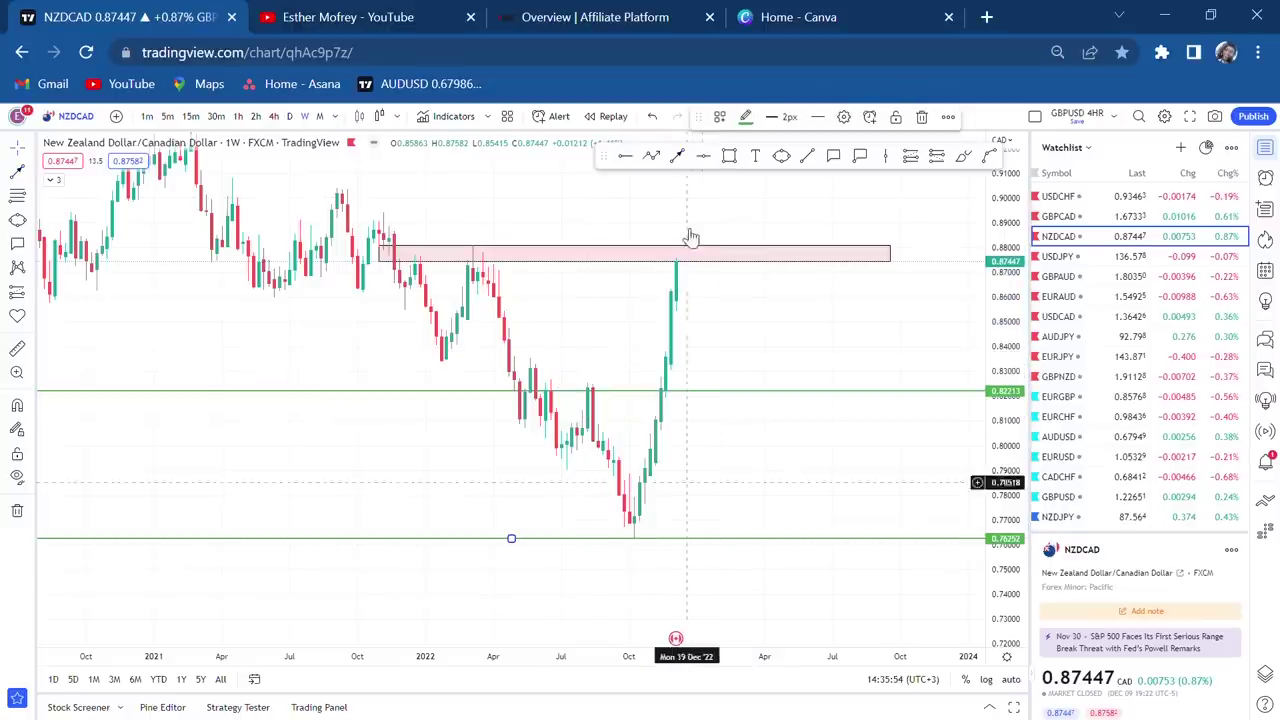
left_click(746, 118)
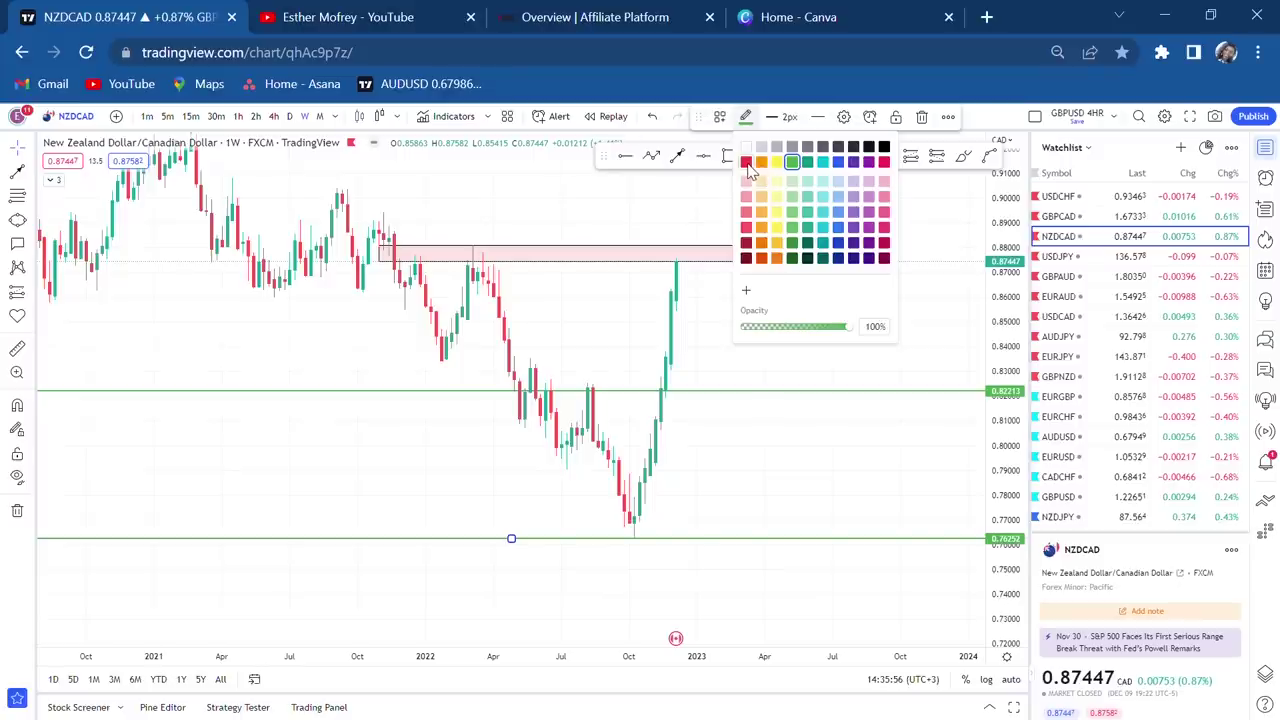
left_click(746, 162)
scroll(763, 466, "up", 5)
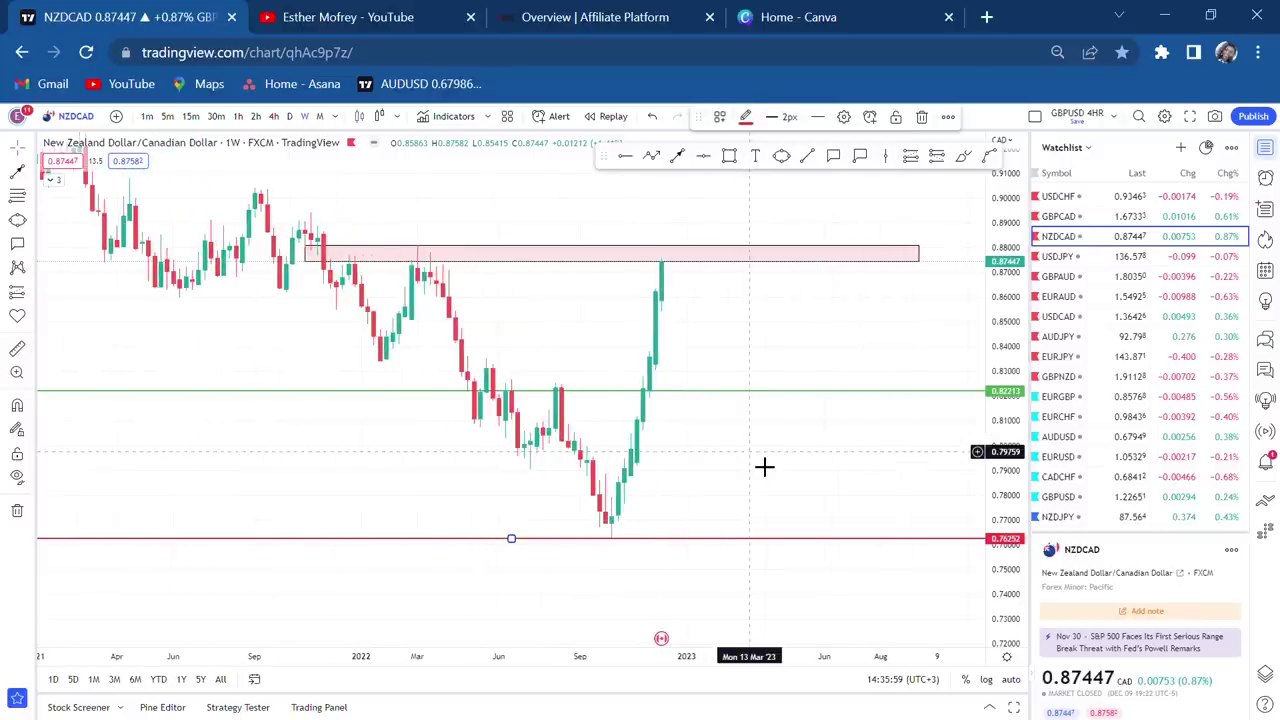
Step: Add the text label "POSSIBLE DOUBLE TOP" just above the red zone on the NZDCAD weekly chart
left_click(734, 492)
left_click_drag(734, 492, 735, 495)
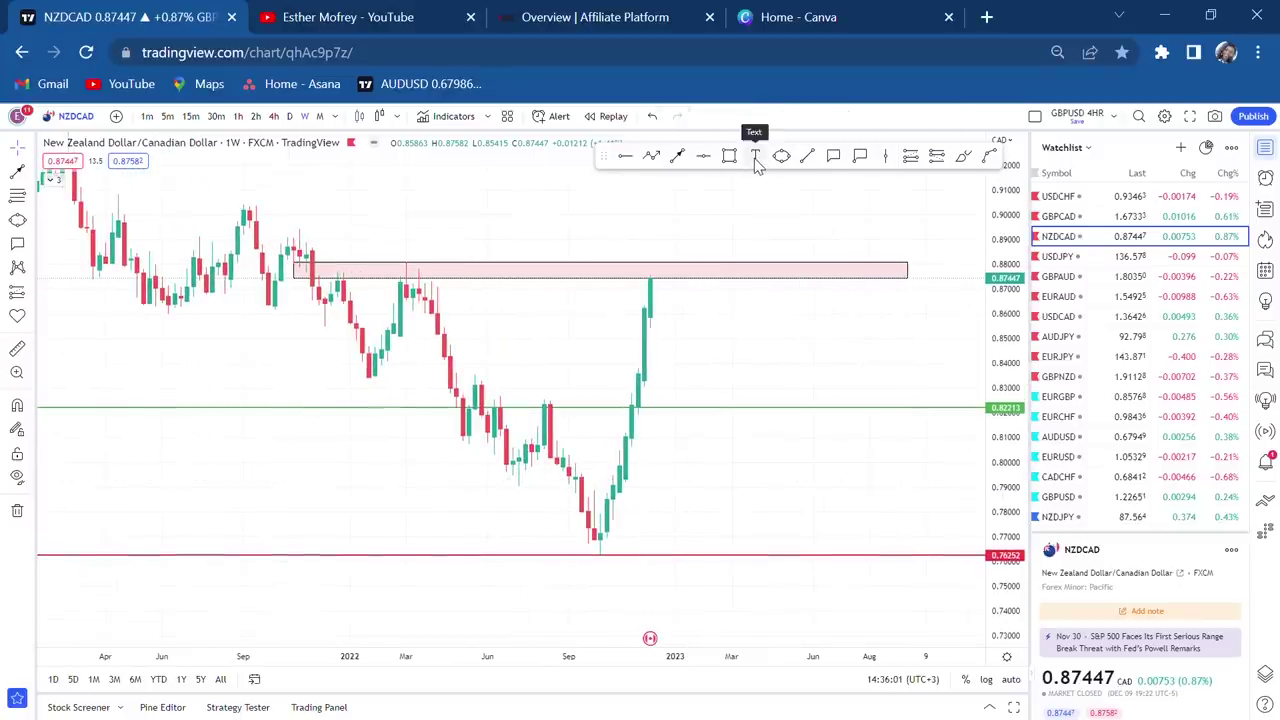
left_click(487, 255)
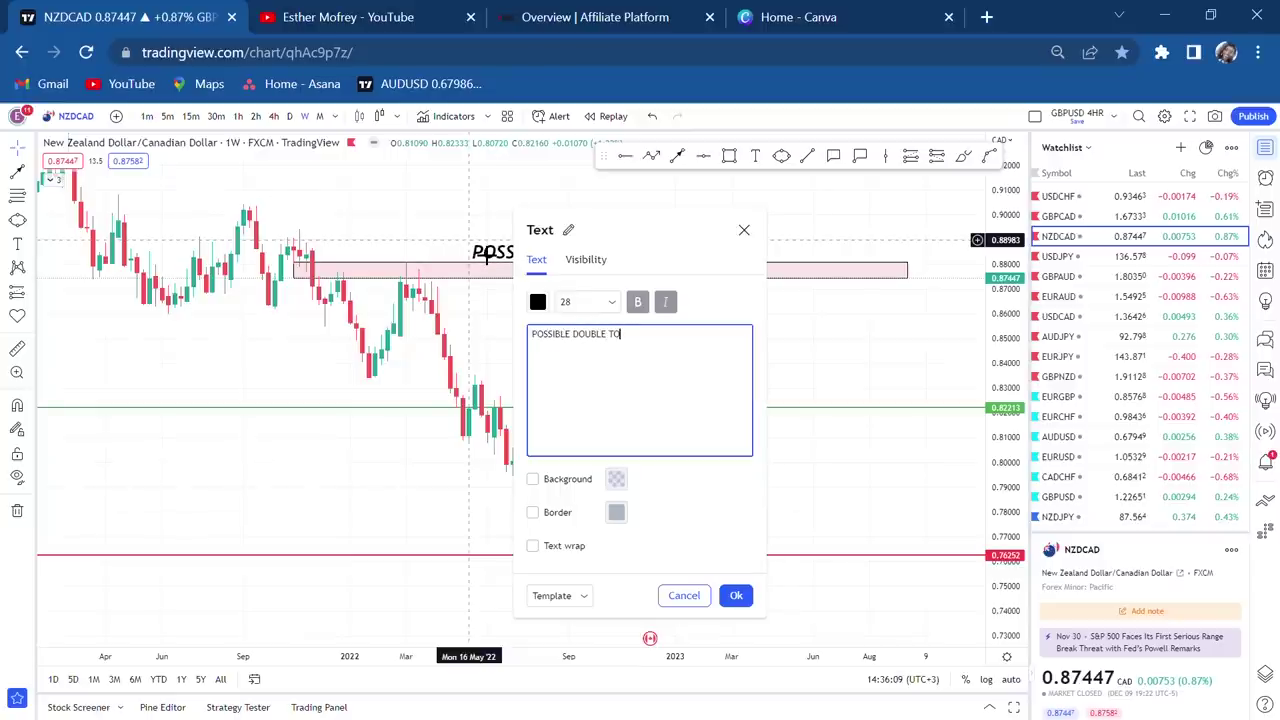
left_click(831, 320)
left_click_drag(653, 263, 622, 268)
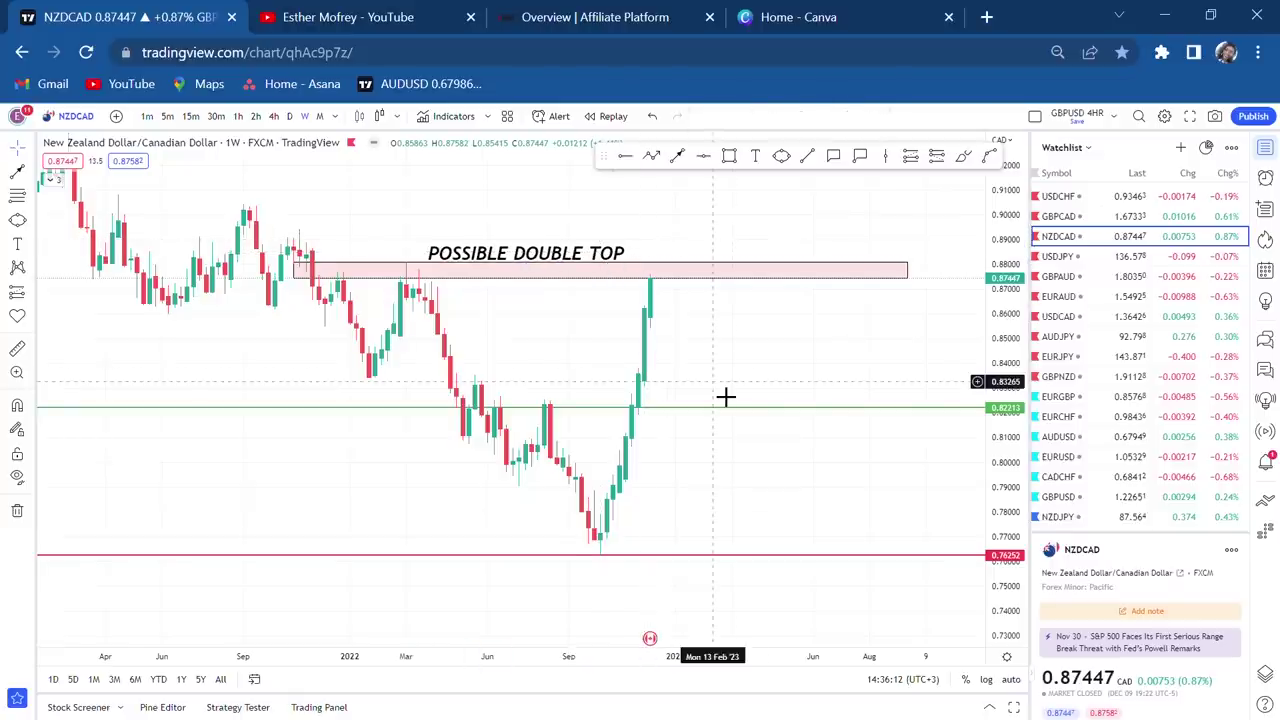
scroll(725, 397, "up", 1)
scroll(765, 376, "up", 1)
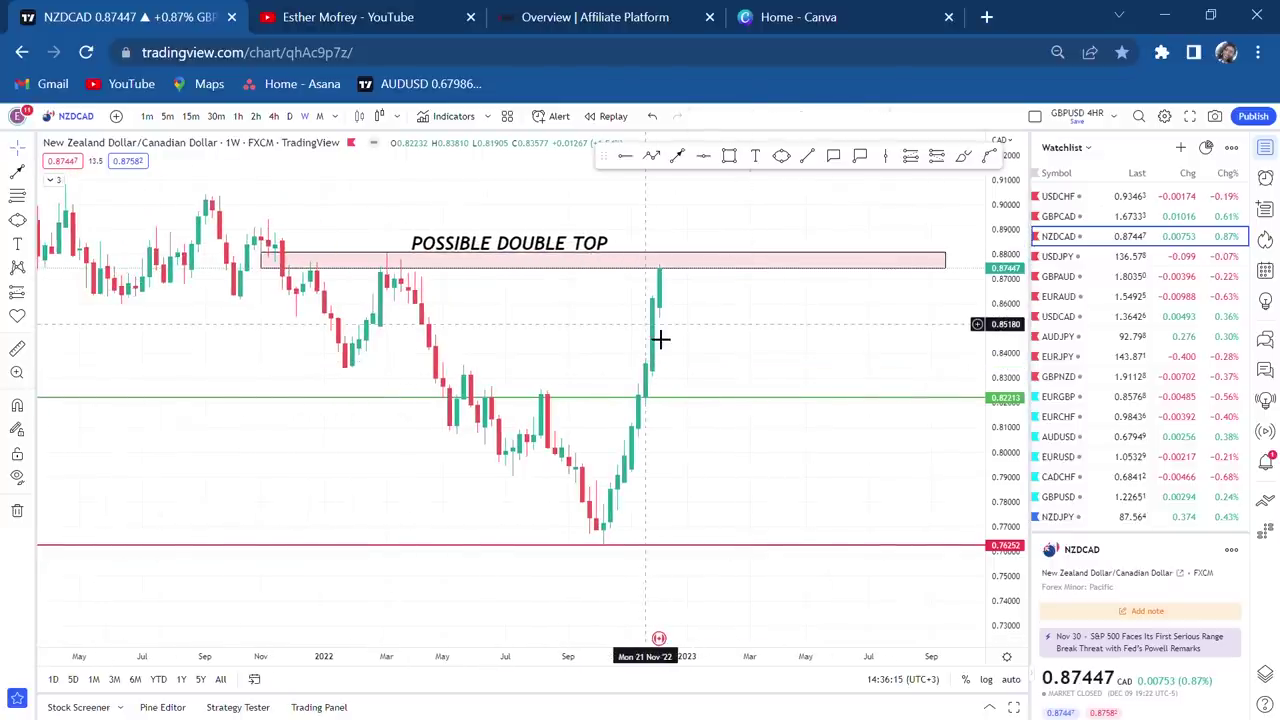
Step: Check the NZDCAD daily chart, and on the weekly chart draw a rectangle over the latest candles from about 0.87618 to 0.85377
left_click(290, 116)
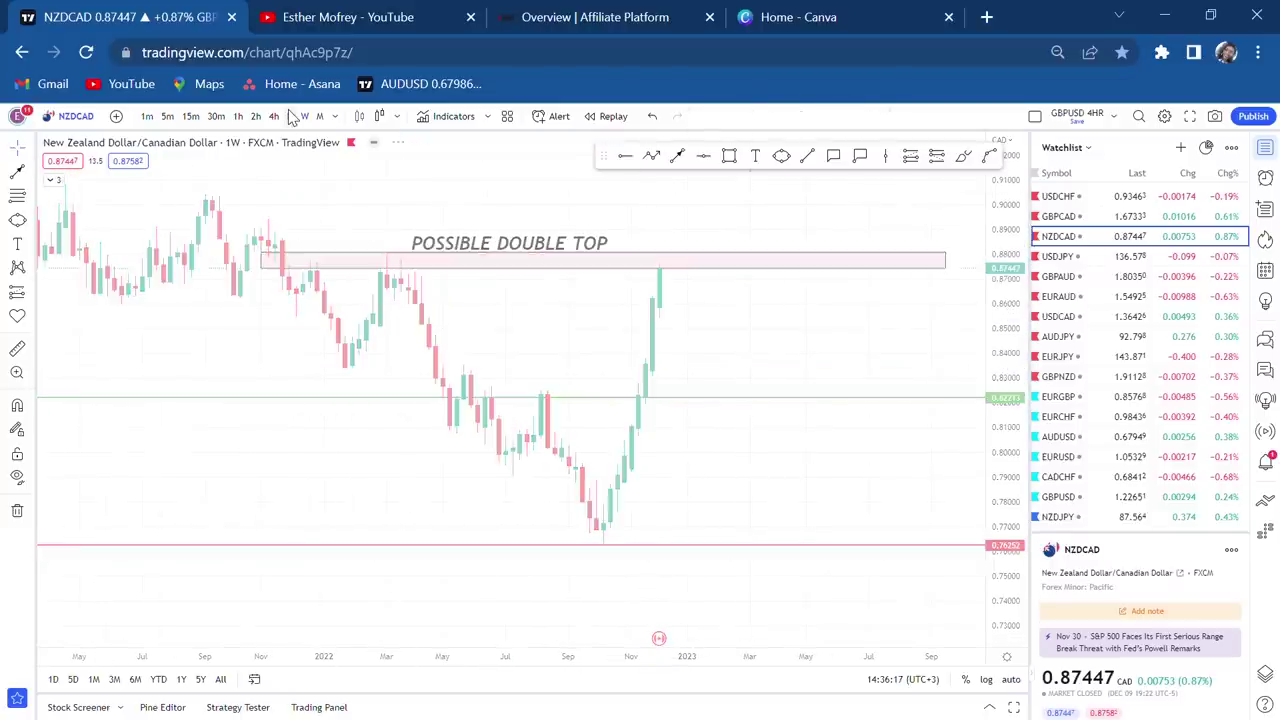
scroll(520, 277, "down", 5)
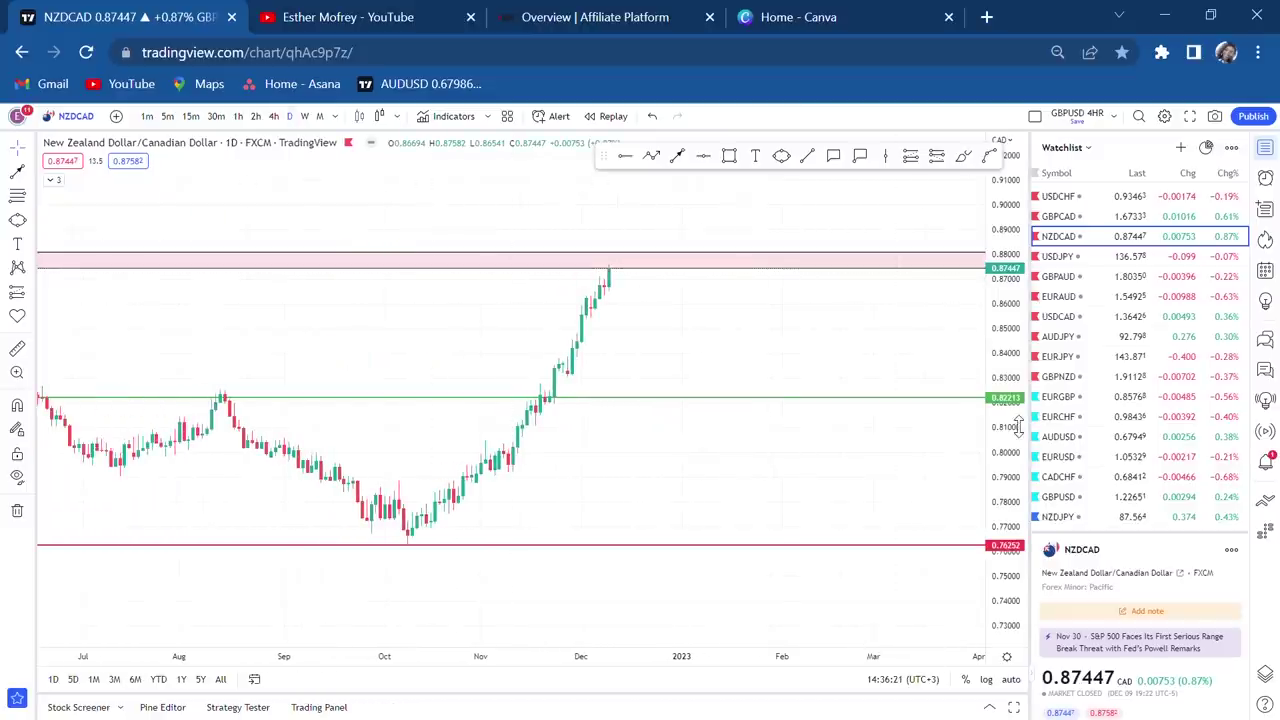
left_click_drag(1018, 427, 1018, 380)
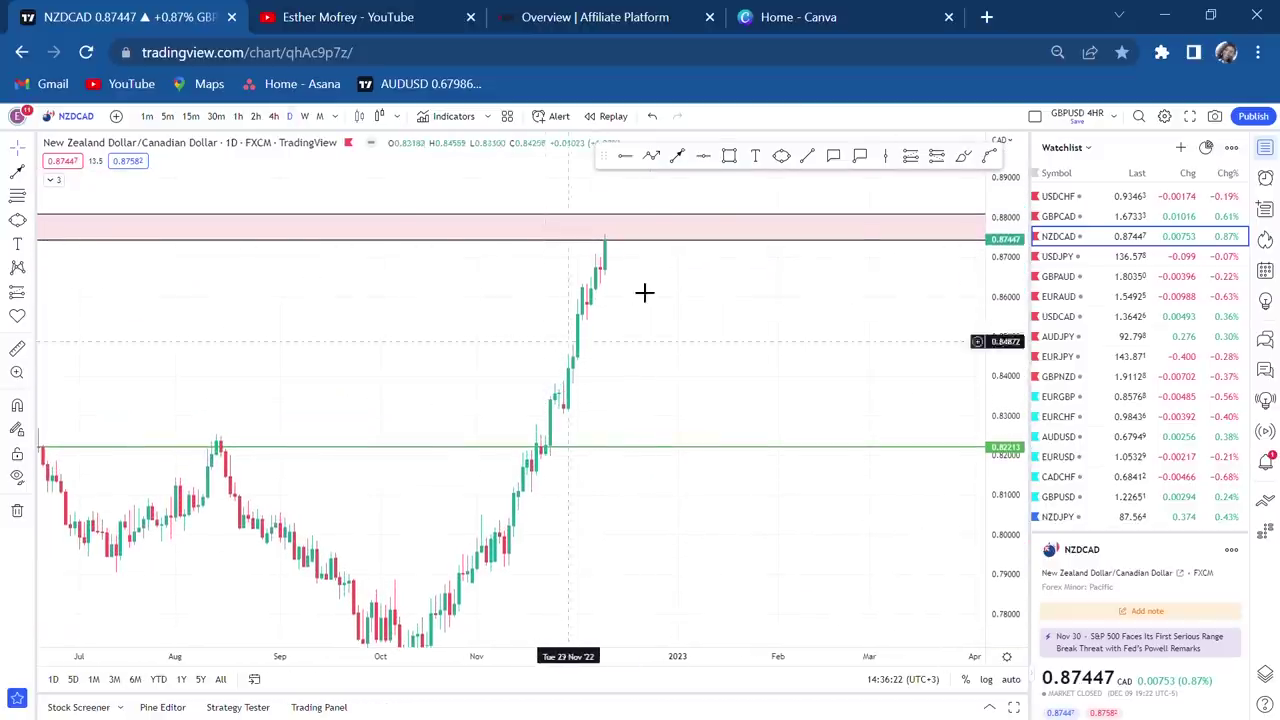
left_click(729, 156)
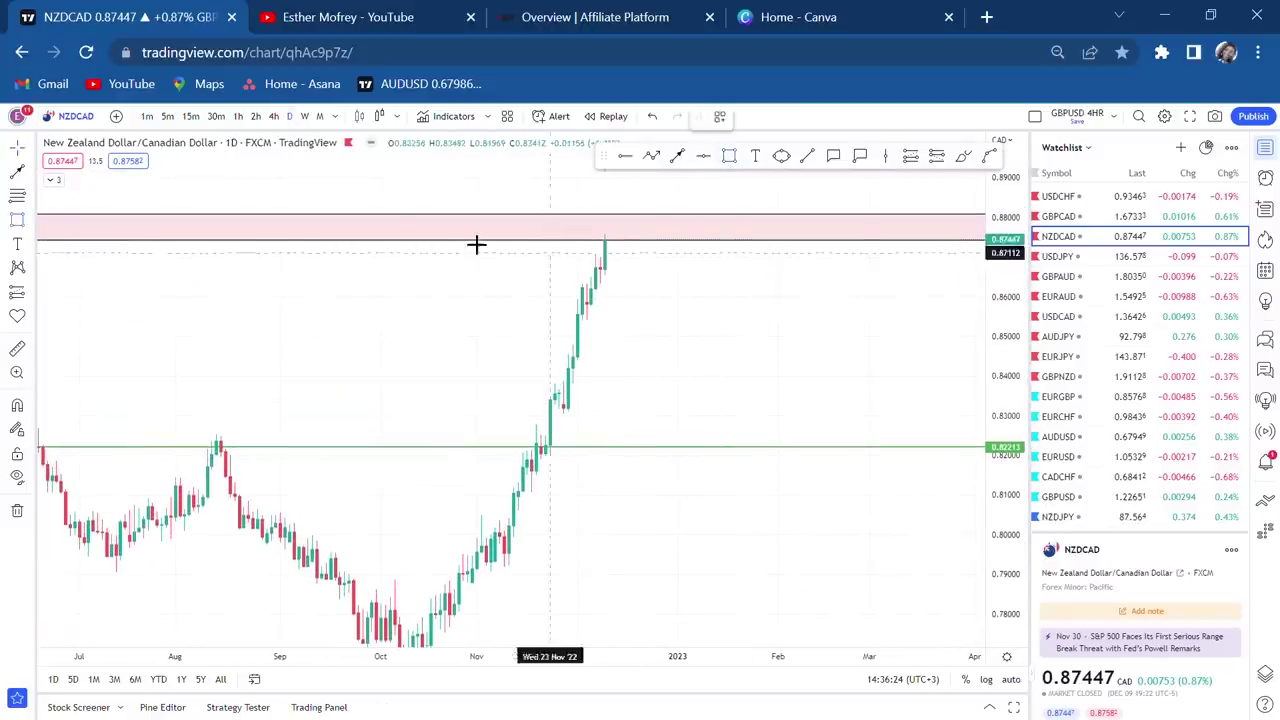
left_click(306, 116)
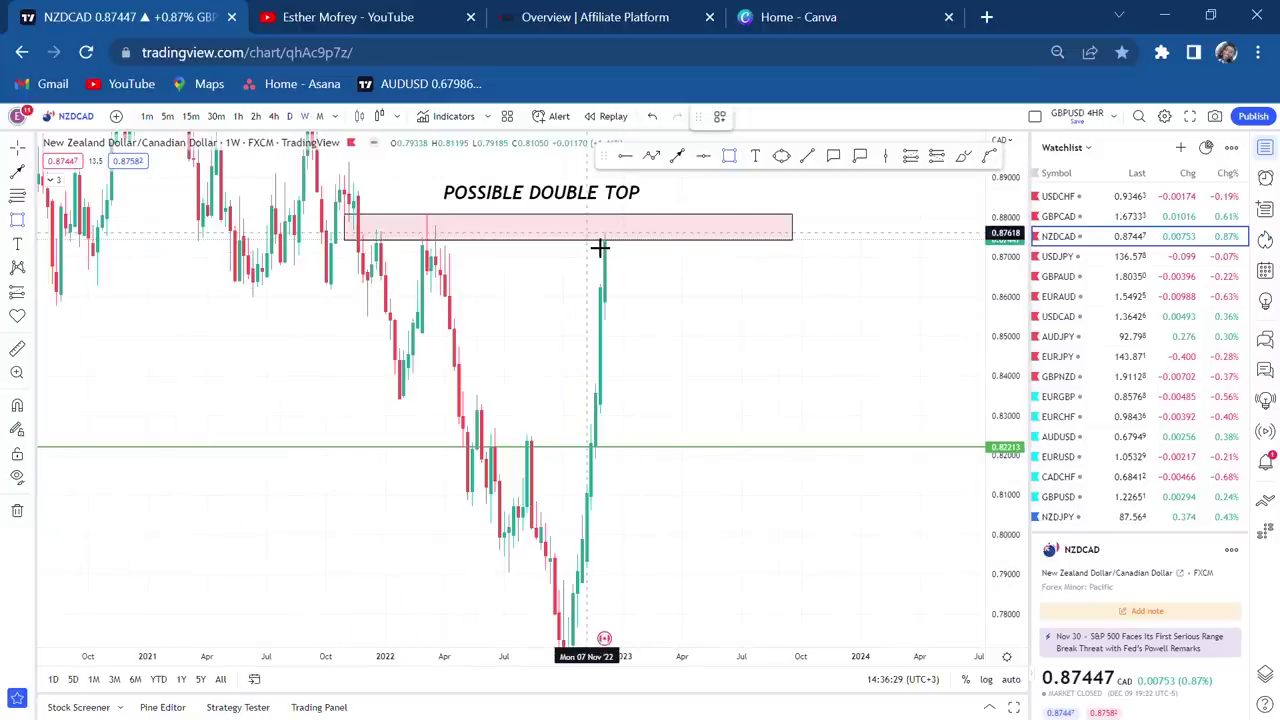
left_click_drag(587, 233, 650, 297)
left_click_drag(696, 338, 737, 337)
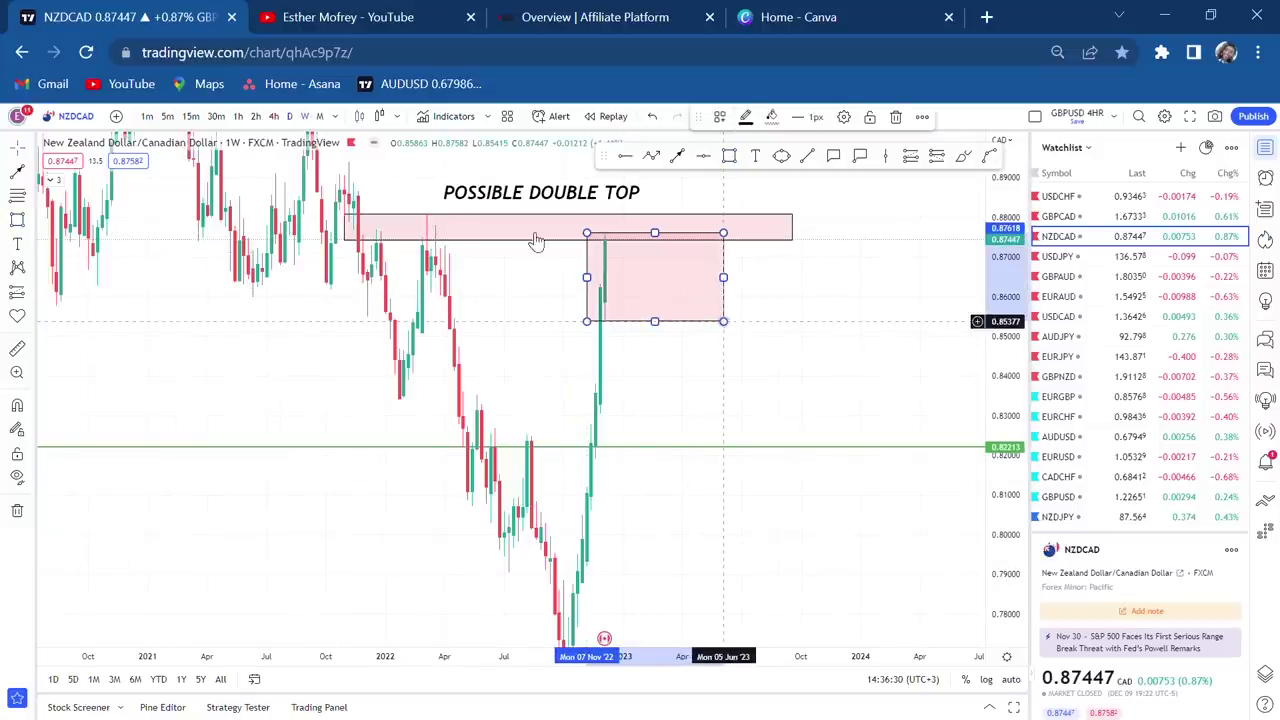
Step: Switch NZDCAD to the daily timeframe and fill the new rectangle around the latest candles with yellow
left_click(292, 117)
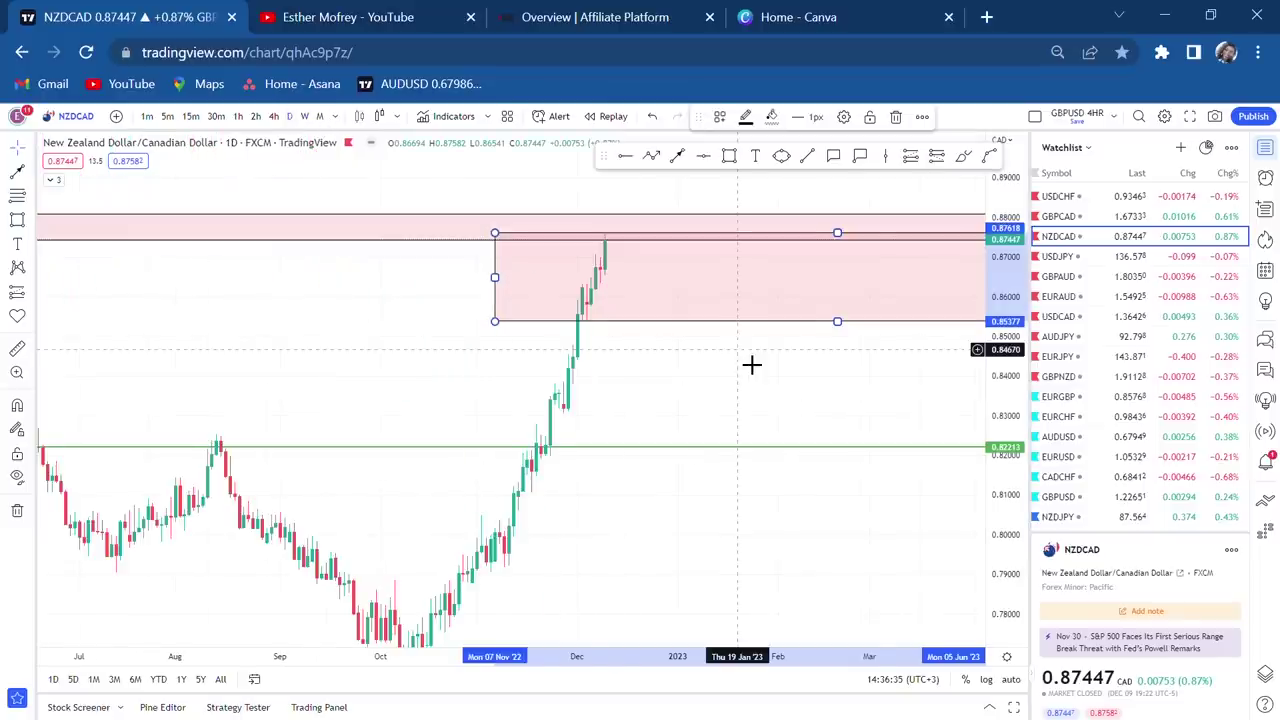
scroll(755, 365, "up", 1)
left_click_drag(1018, 500, 886, 328)
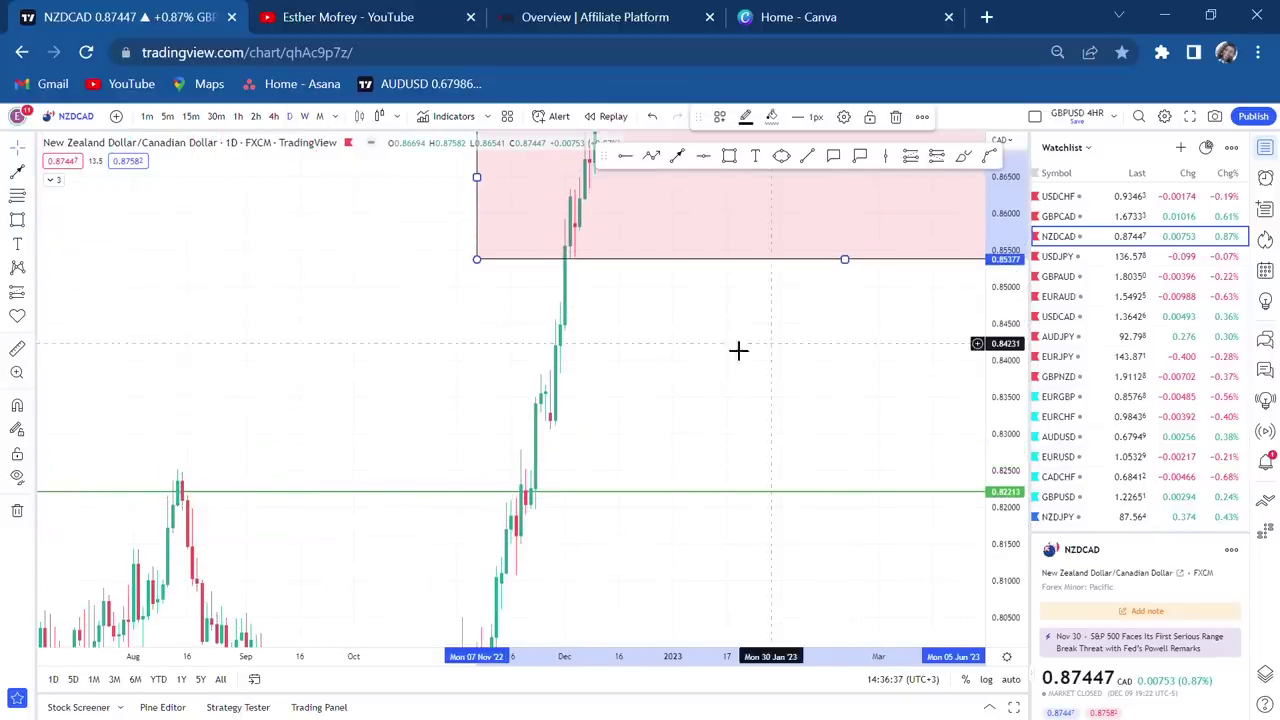
left_click_drag(729, 377, 750, 515)
left_click(695, 411)
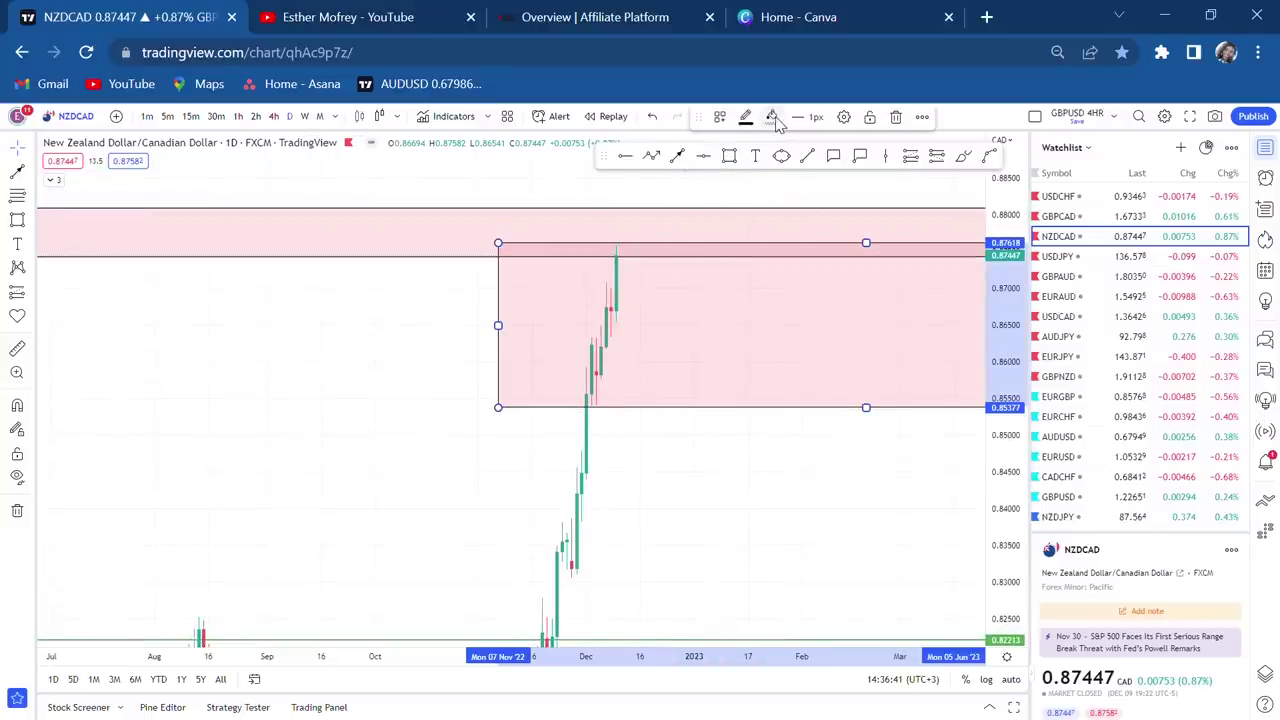
left_click(773, 117)
left_click(803, 163)
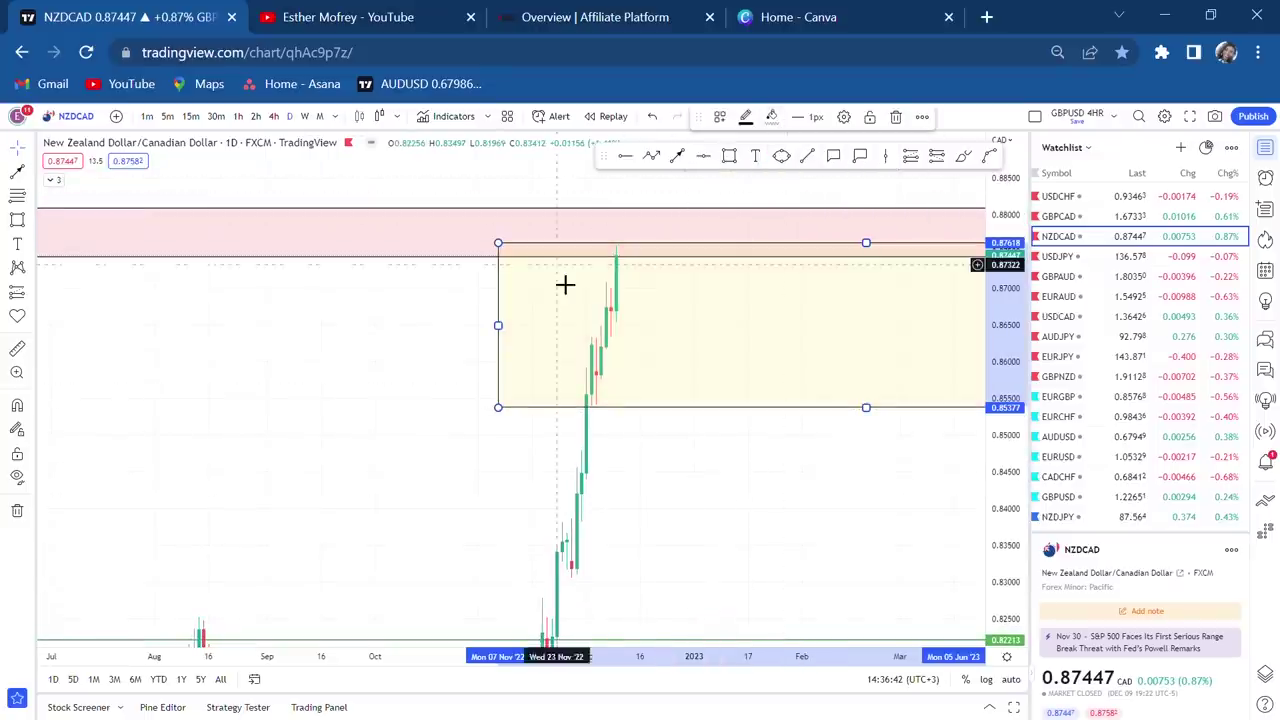
scroll(732, 330, "down", 2)
scroll(732, 330, "down", 4)
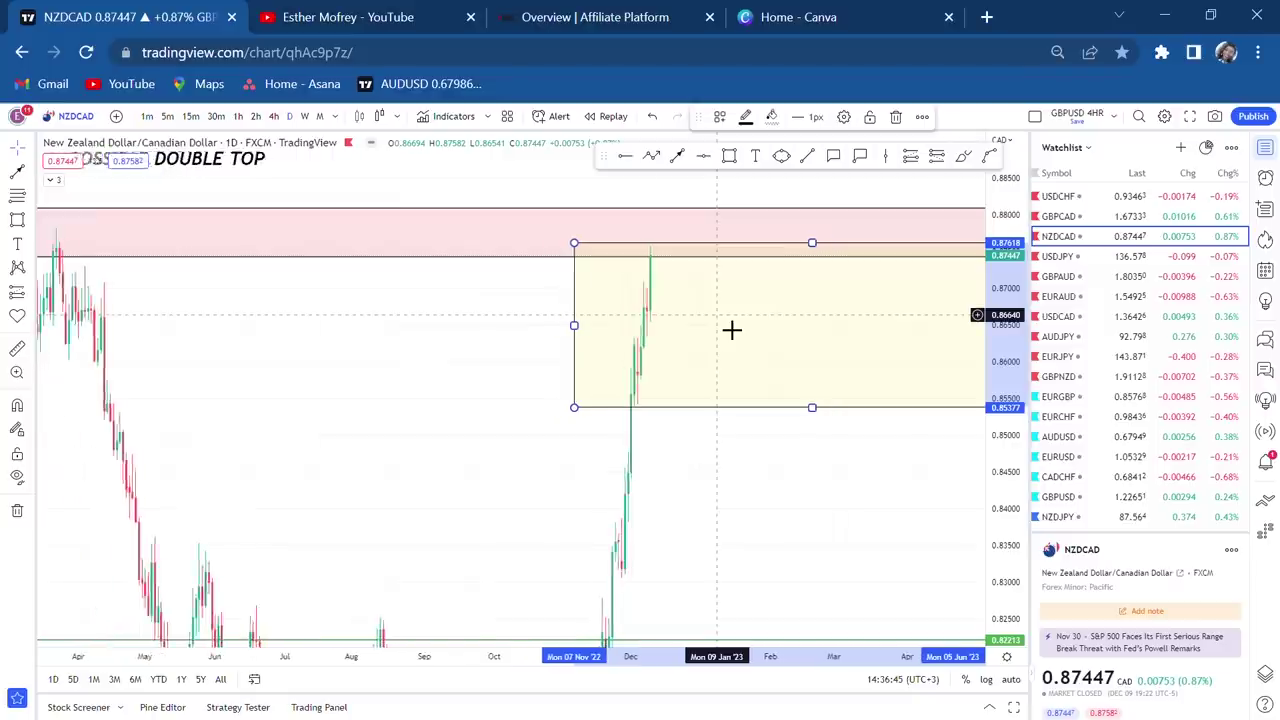
left_click_drag(977, 292, 800, 336)
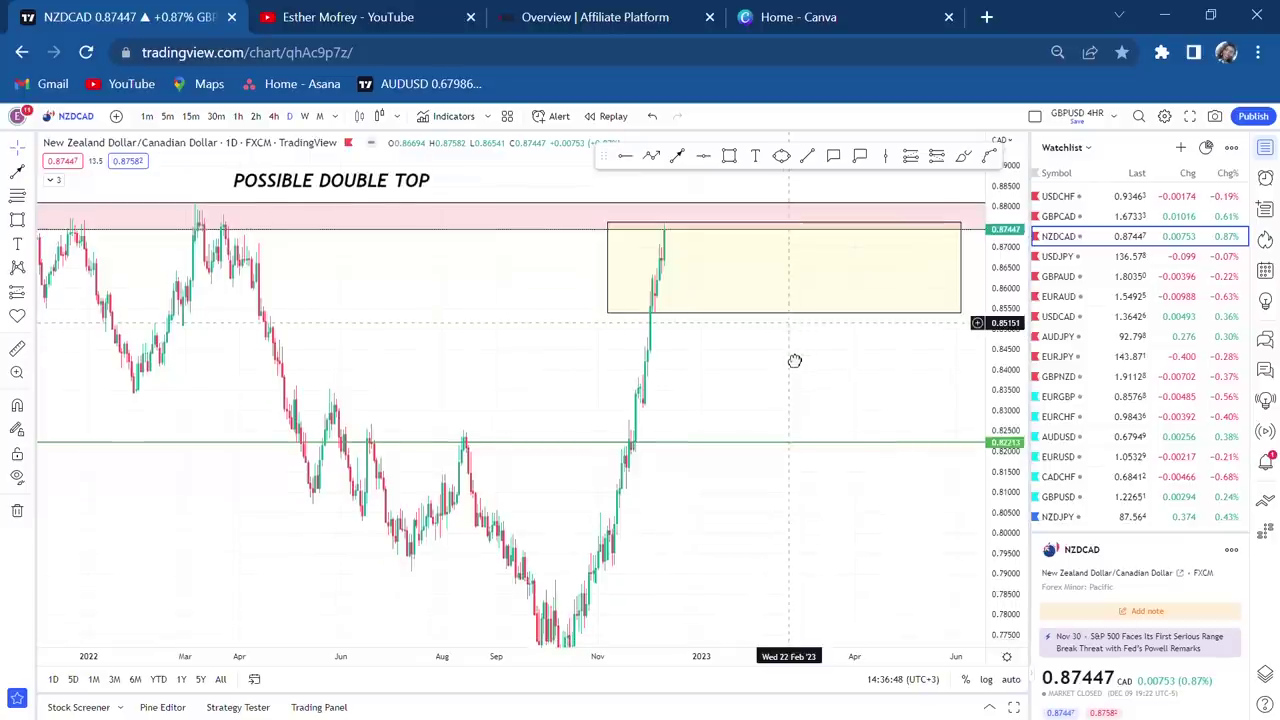
Step: Open the USDJPY chart on the weekly timeframe and bring the grey zone and recent candles into view
key("Down")
scroll(626, 386, "up", 3)
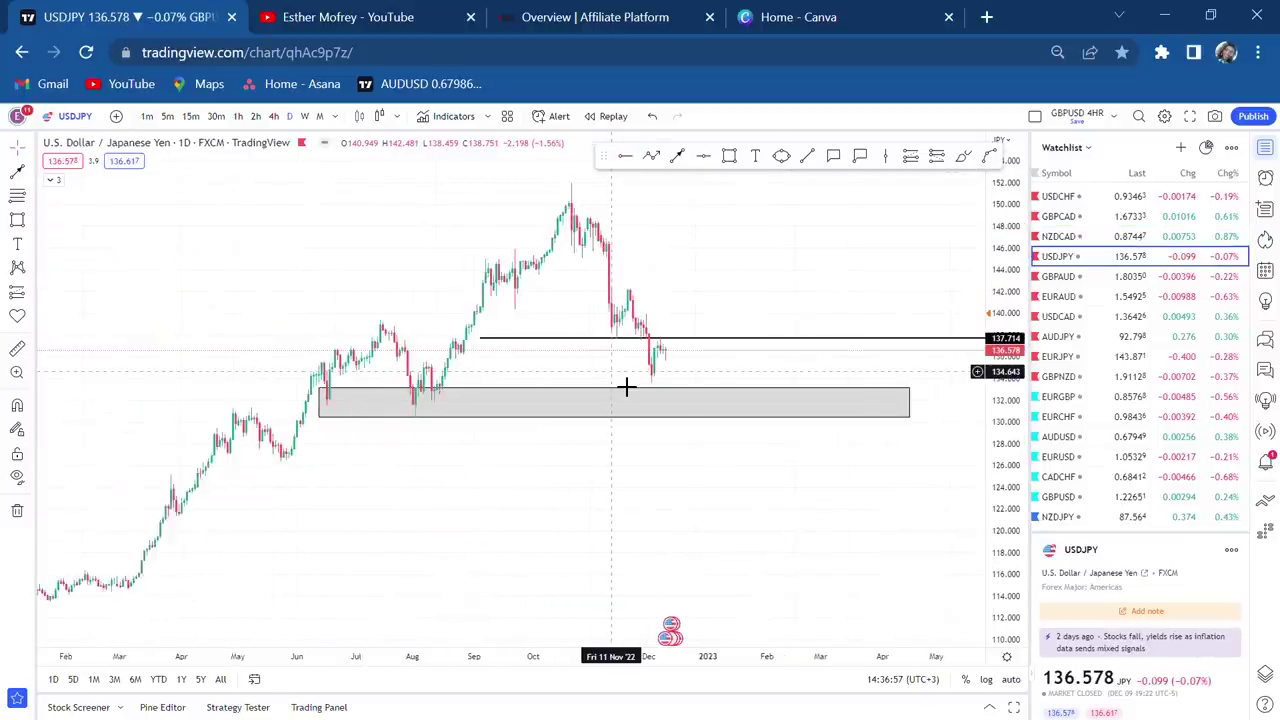
left_click(306, 116)
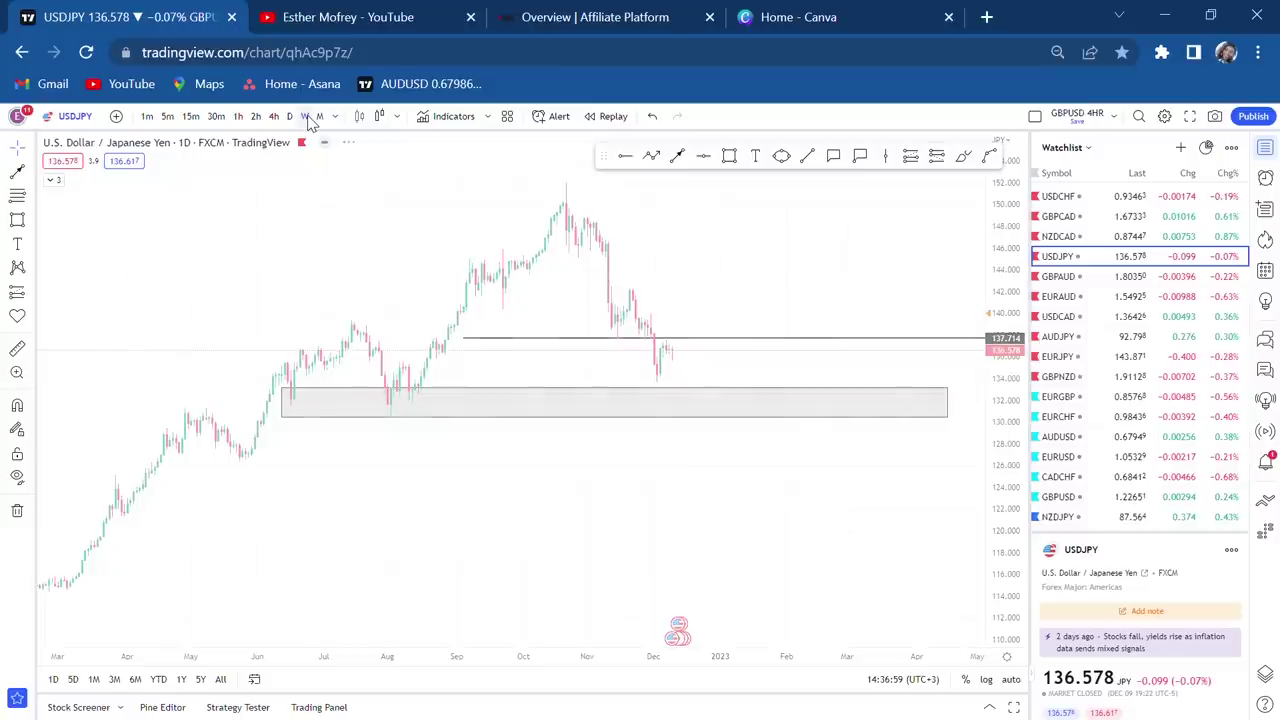
scroll(792, 335, "up", 5)
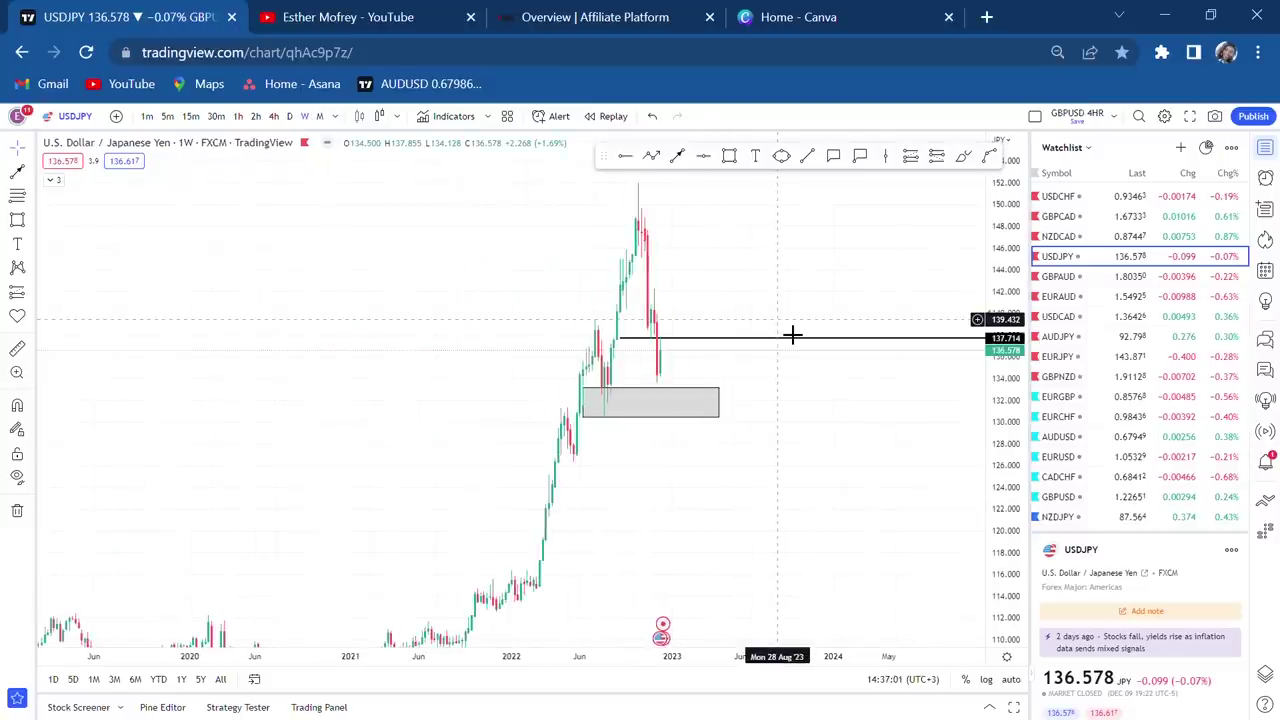
scroll(792, 335, "up", 5)
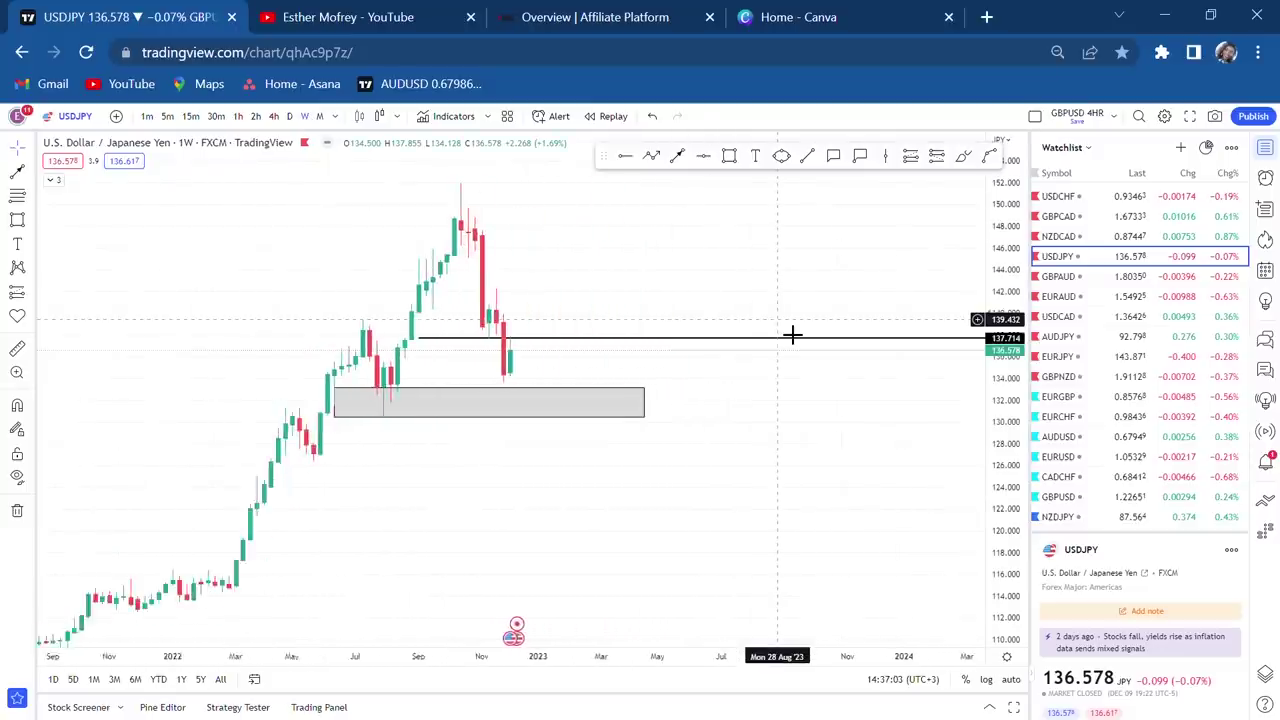
left_click_drag(577, 313, 711, 357)
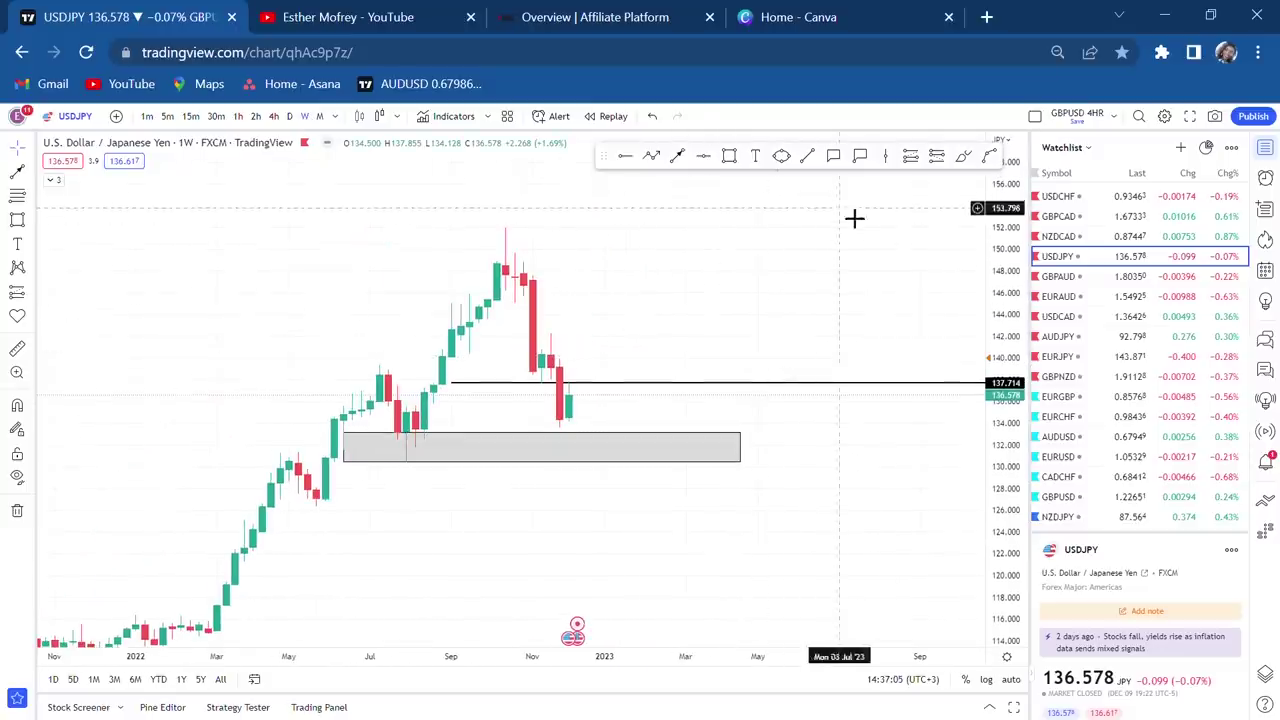
Step: Add a callout reading "BWA CONFIRMED" below the grey zone, pointing at the candle break of the 137.714 line
left_click(835, 160)
left_click(568, 402)
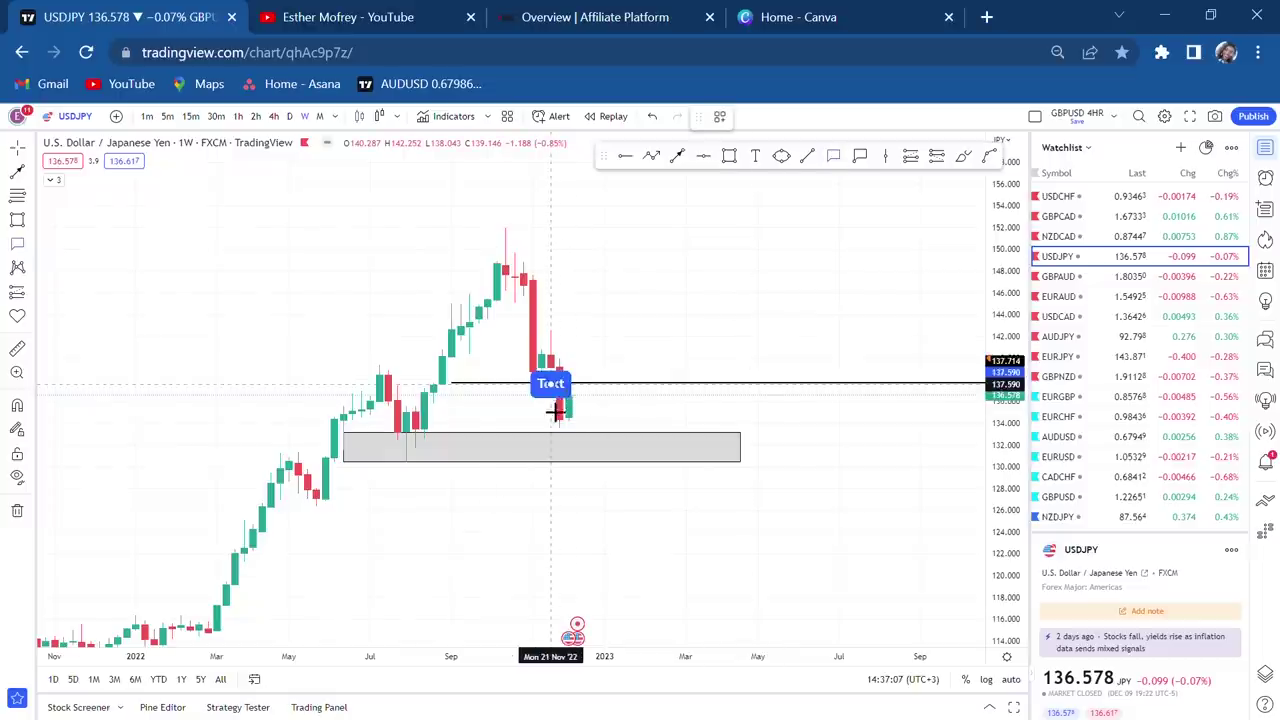
left_click(470, 507)
type("W")
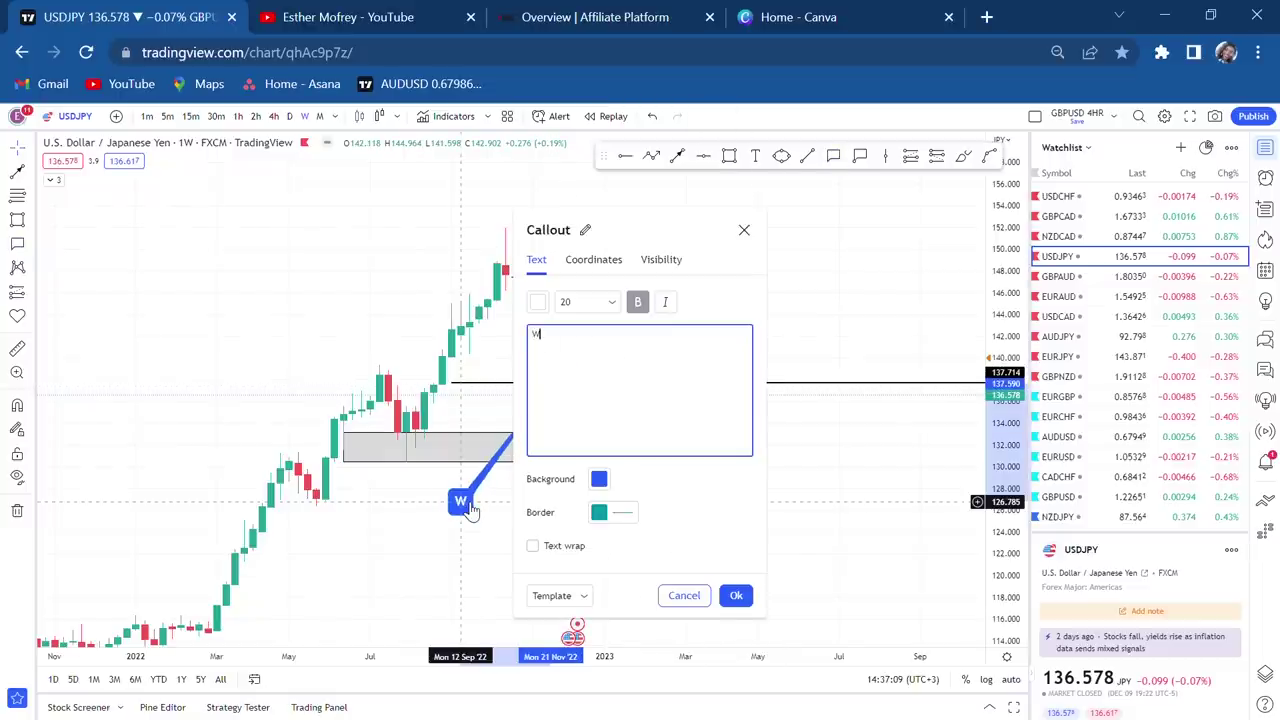
type("WA CONFIRMED")
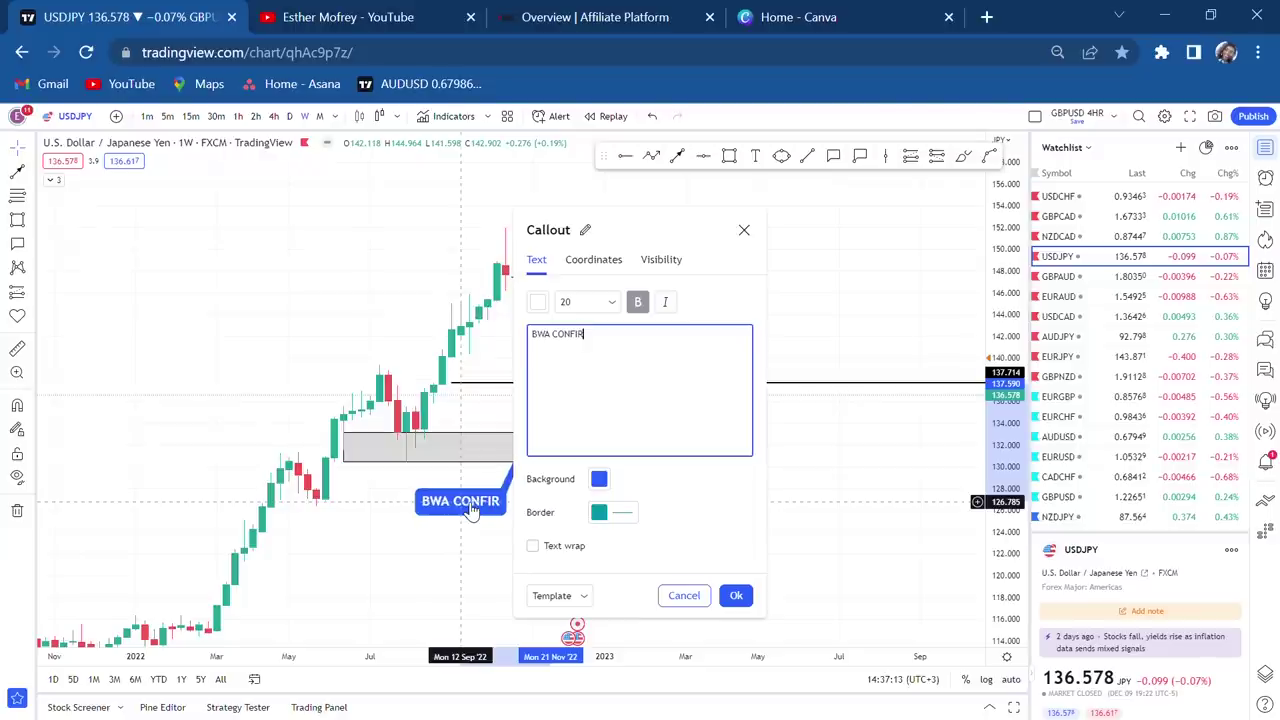
left_click(826, 557)
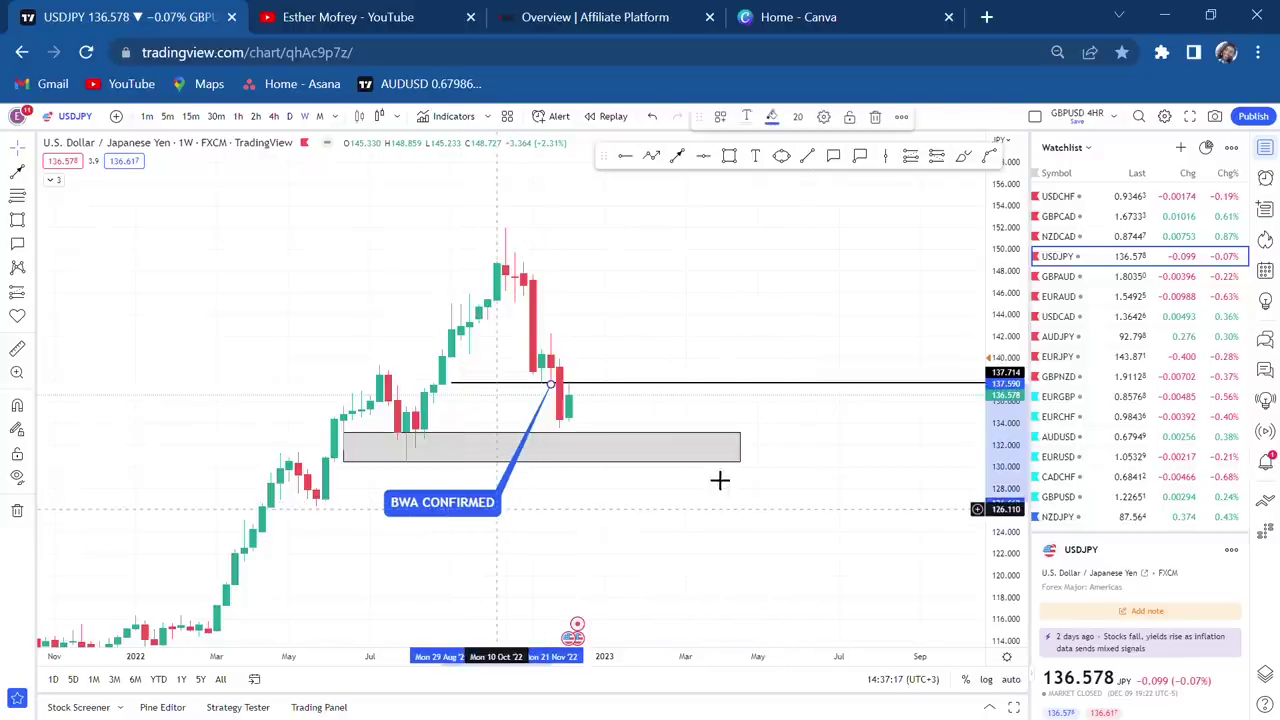
Step: Add the text label "POSSIBLE DOUBLE BOTTOM" and position it inside the grey zone on the USDJPY weekly chart
left_click_drag(1022, 440, 1022, 400)
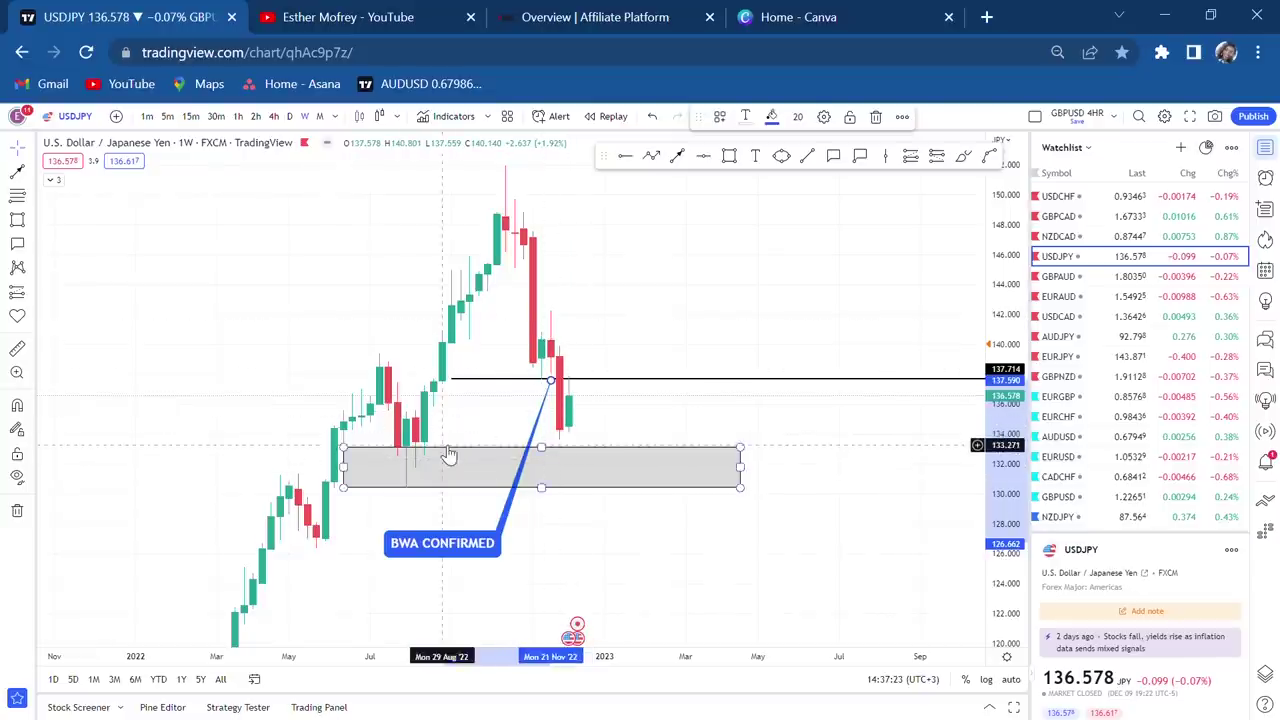
left_click(755, 157)
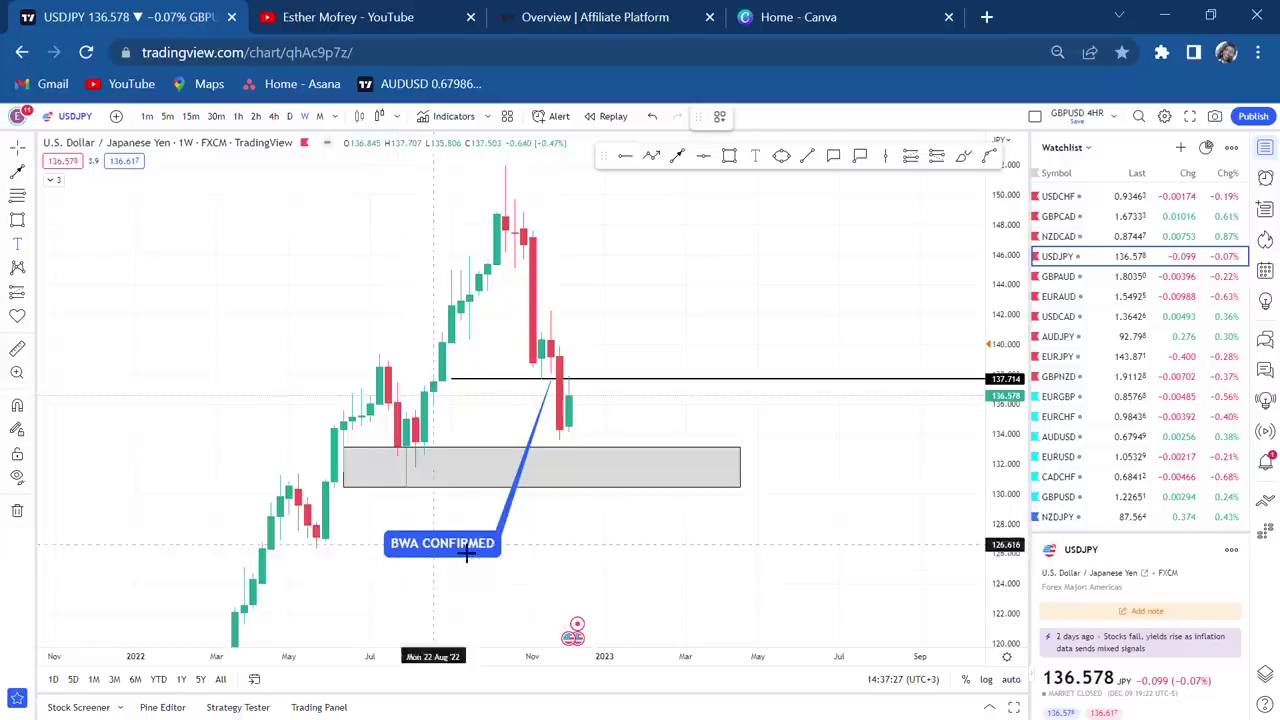
left_click(576, 486)
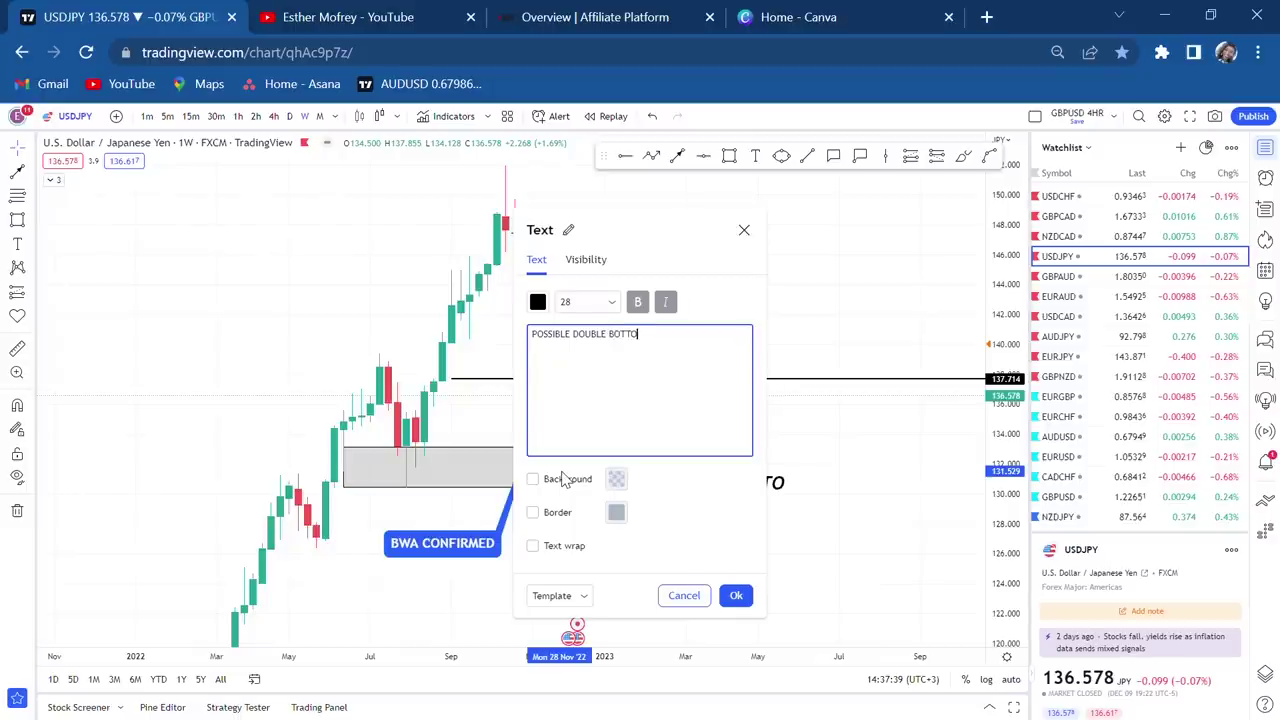
left_click(809, 509)
left_click_drag(786, 503, 655, 495)
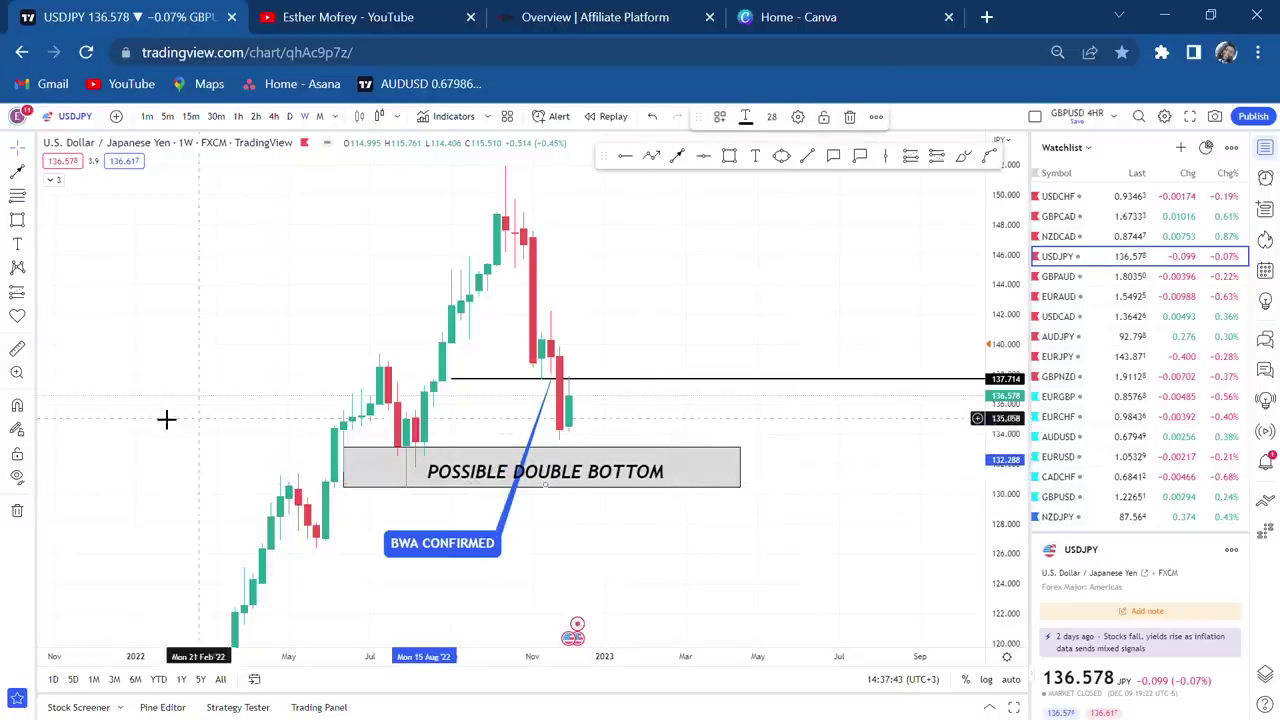
Step: Measure from the grey zone's low to the swing high and draw a red horizontal line at the midpoint, about 141.222
left_click(17, 350)
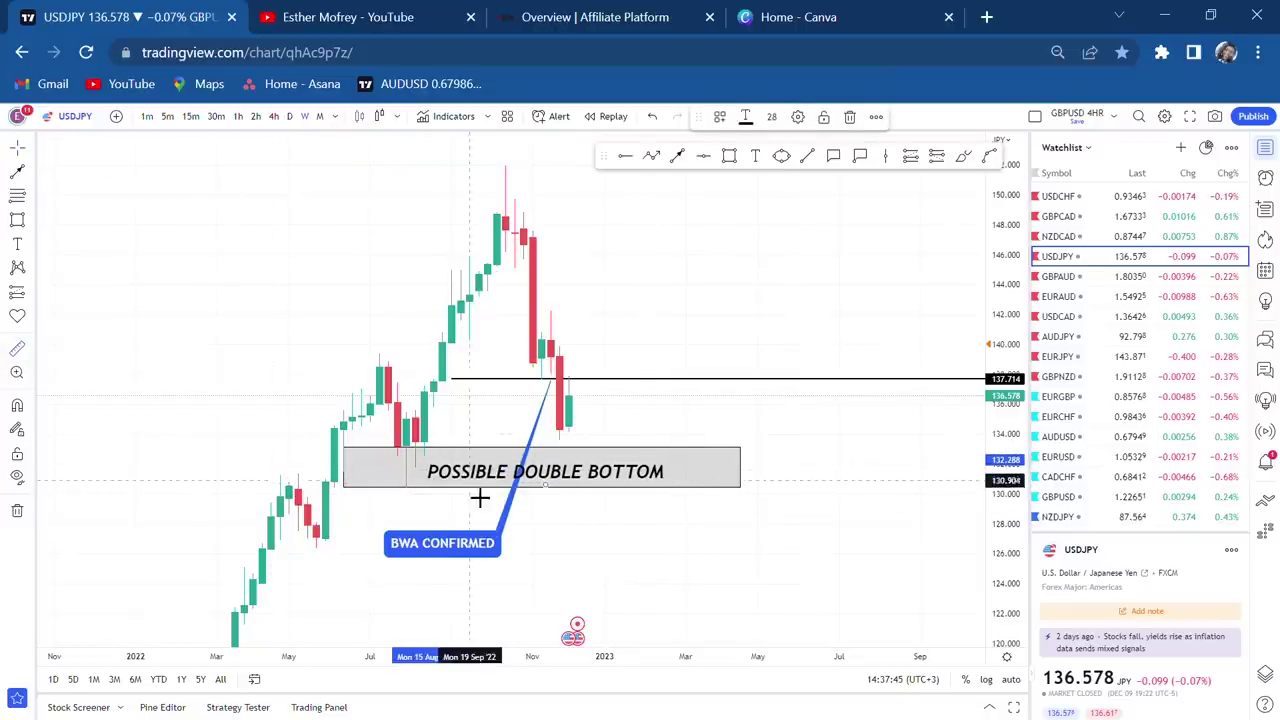
left_click(388, 484)
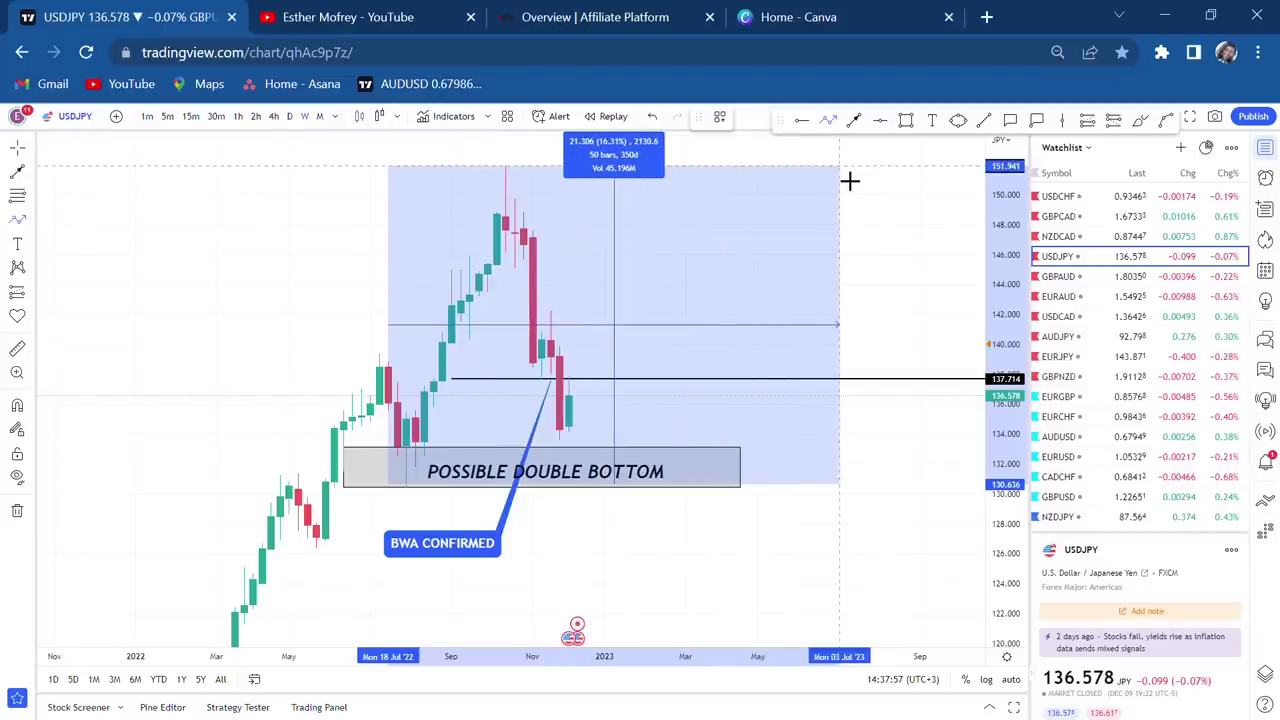
left_click(648, 336)
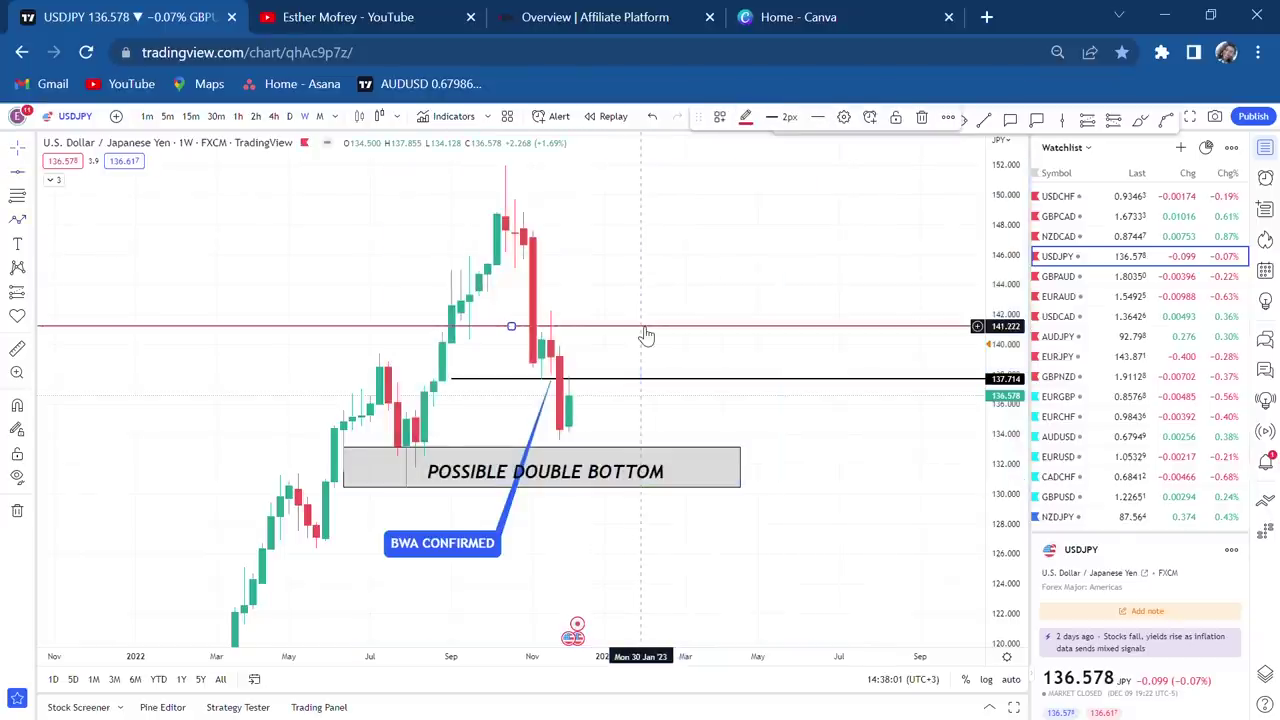
Step: Draw a black arrow from about 136.434, beside the latest weekly candle, down into the grey zone at about 131.891
scroll(597, 385, "up", 2)
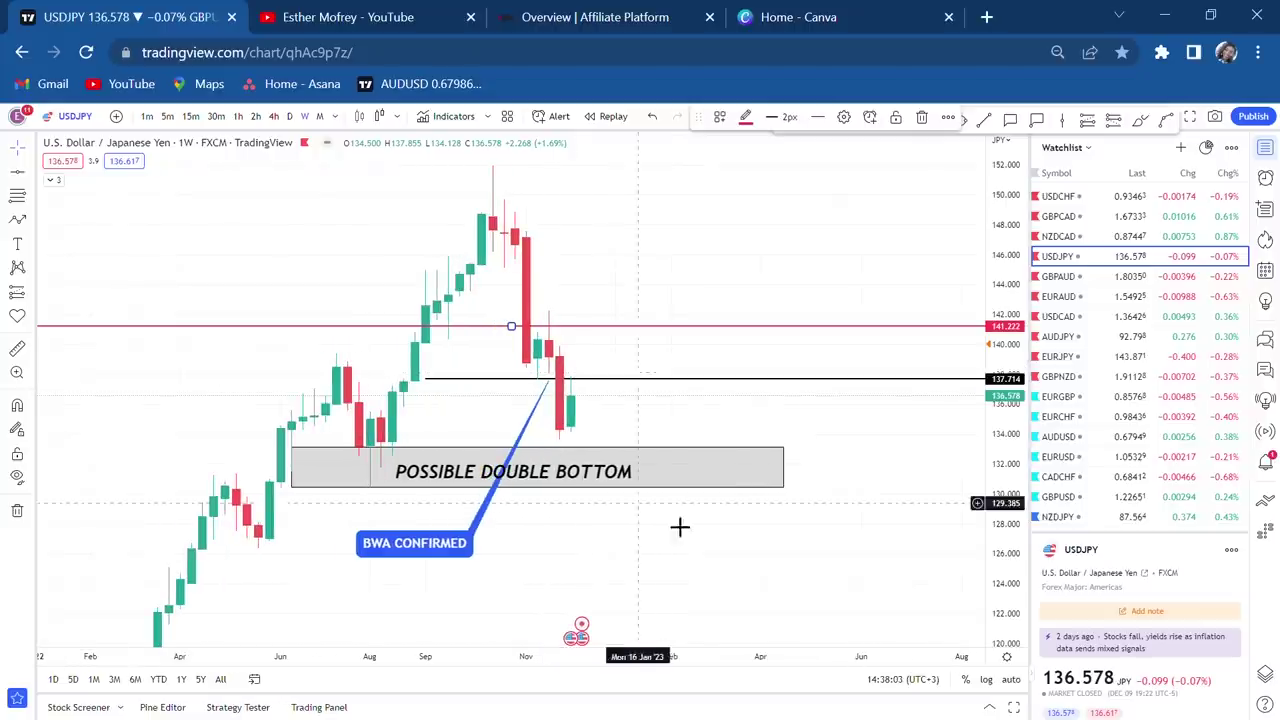
left_click_drag(1000, 484, 985, 440)
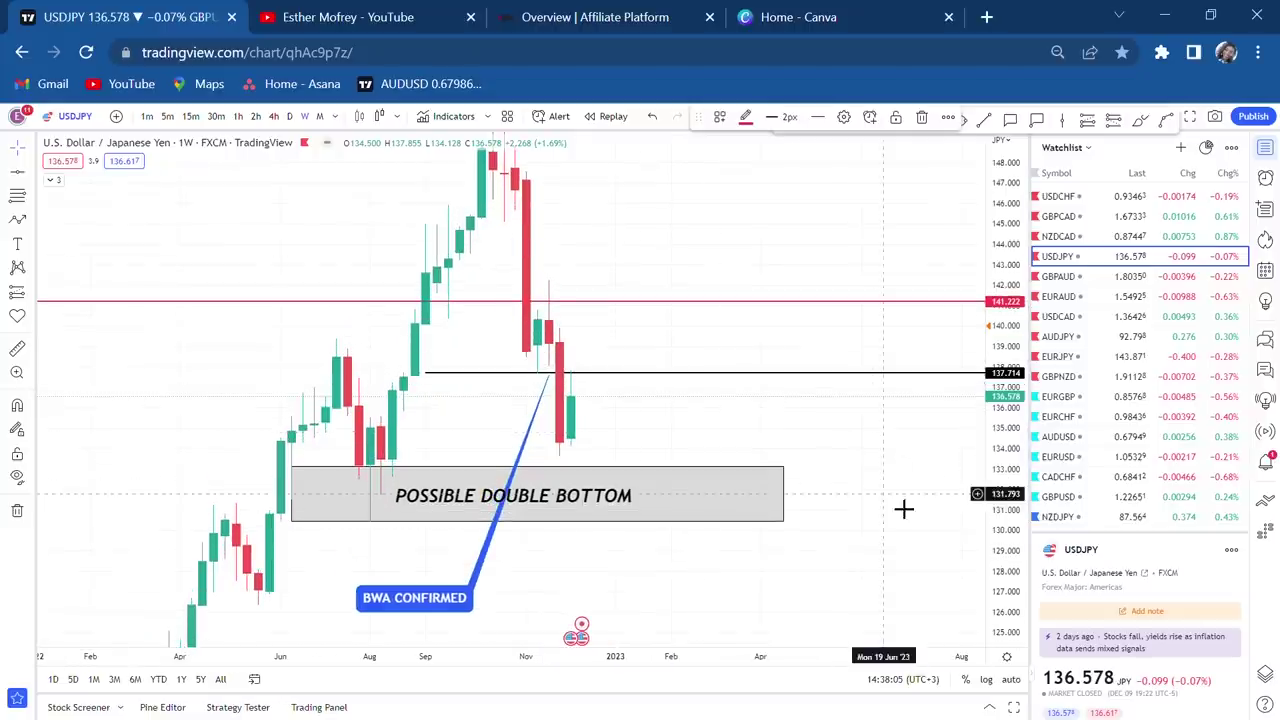
left_click_drag(903, 511, 821, 424)
left_click(851, 120)
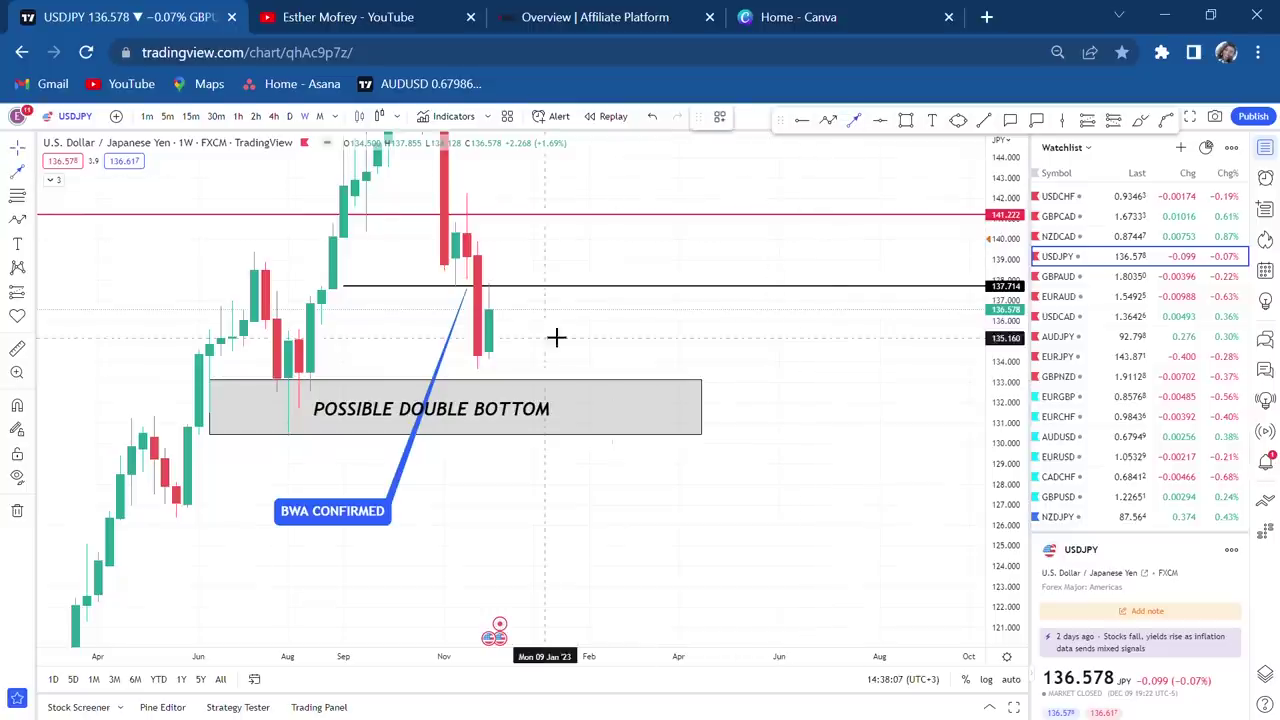
left_click(534, 313)
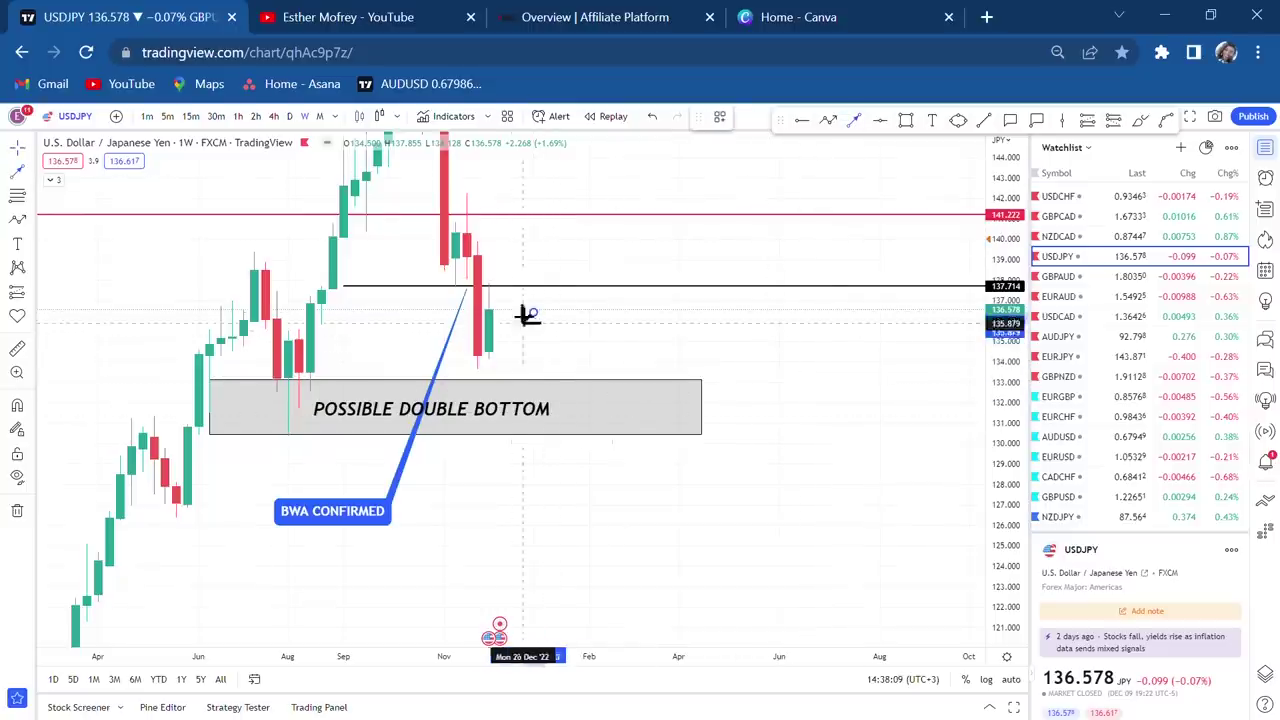
left_click(567, 404)
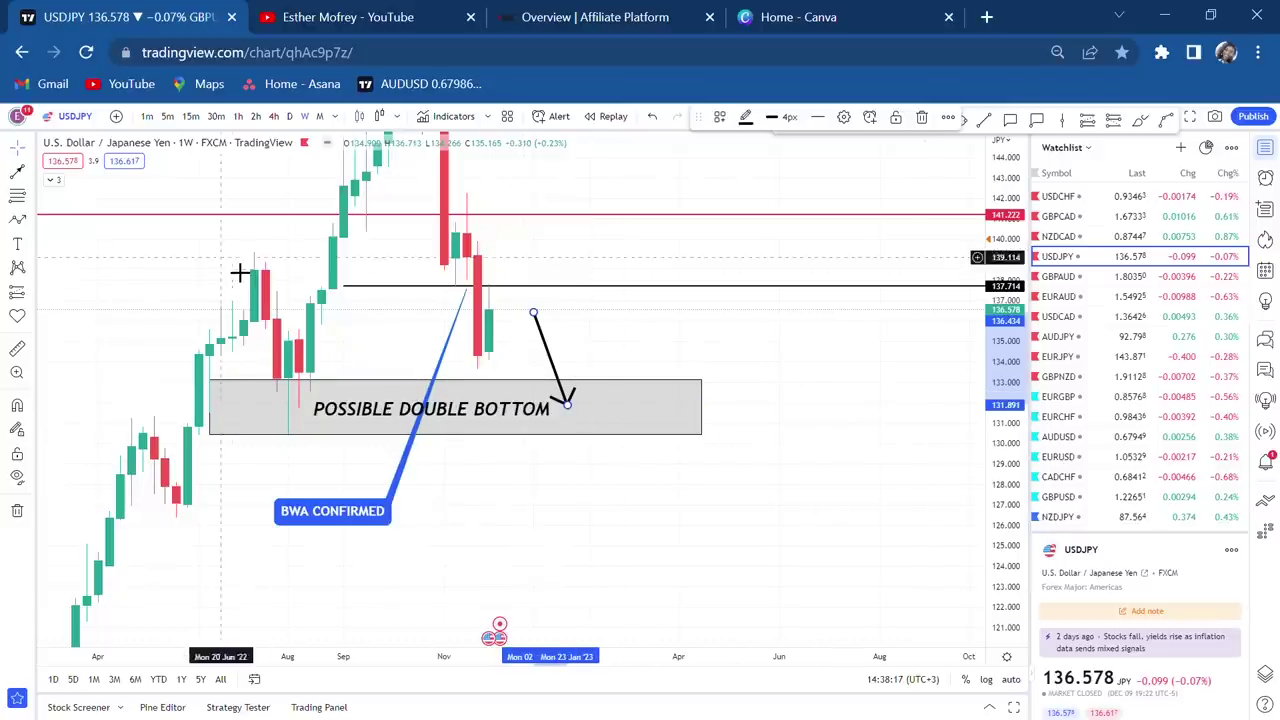
Step: Switch the USDJPY chart to the daily timeframe and bring the grey zone, marked levels and recent candles into view
left_click(290, 120)
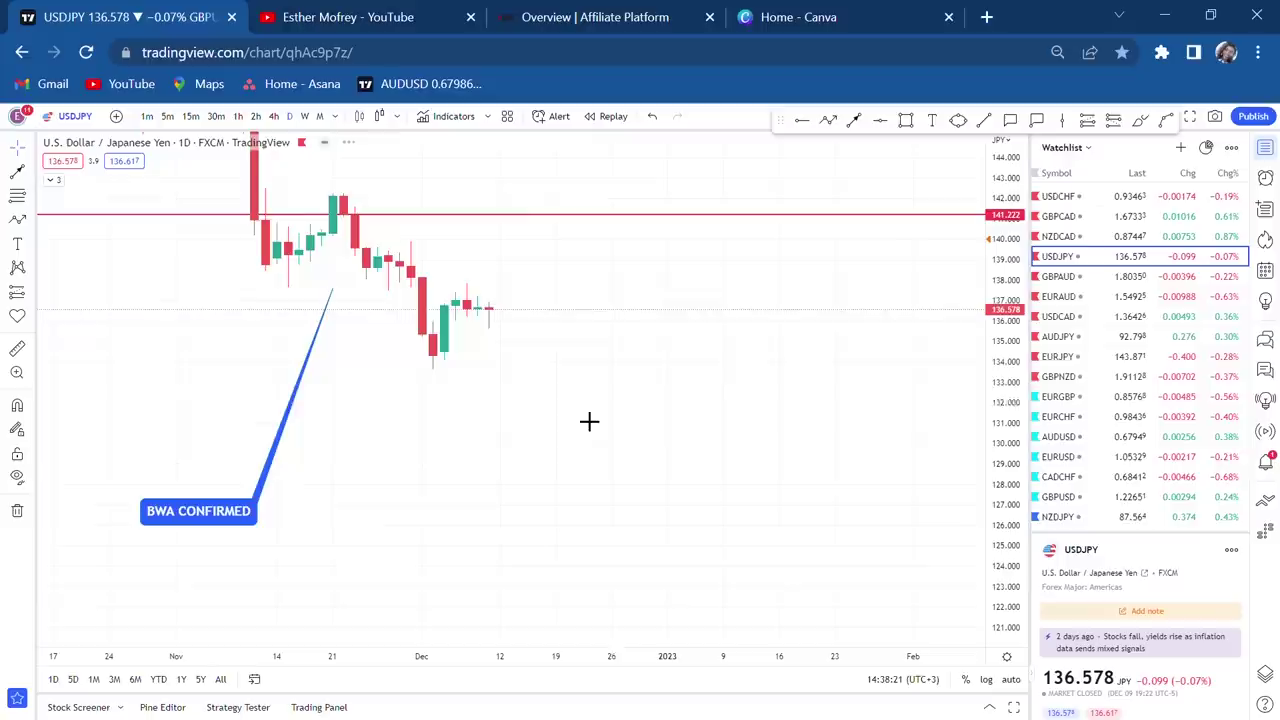
scroll(589, 420, "up", 3)
scroll(589, 420, "down", 2)
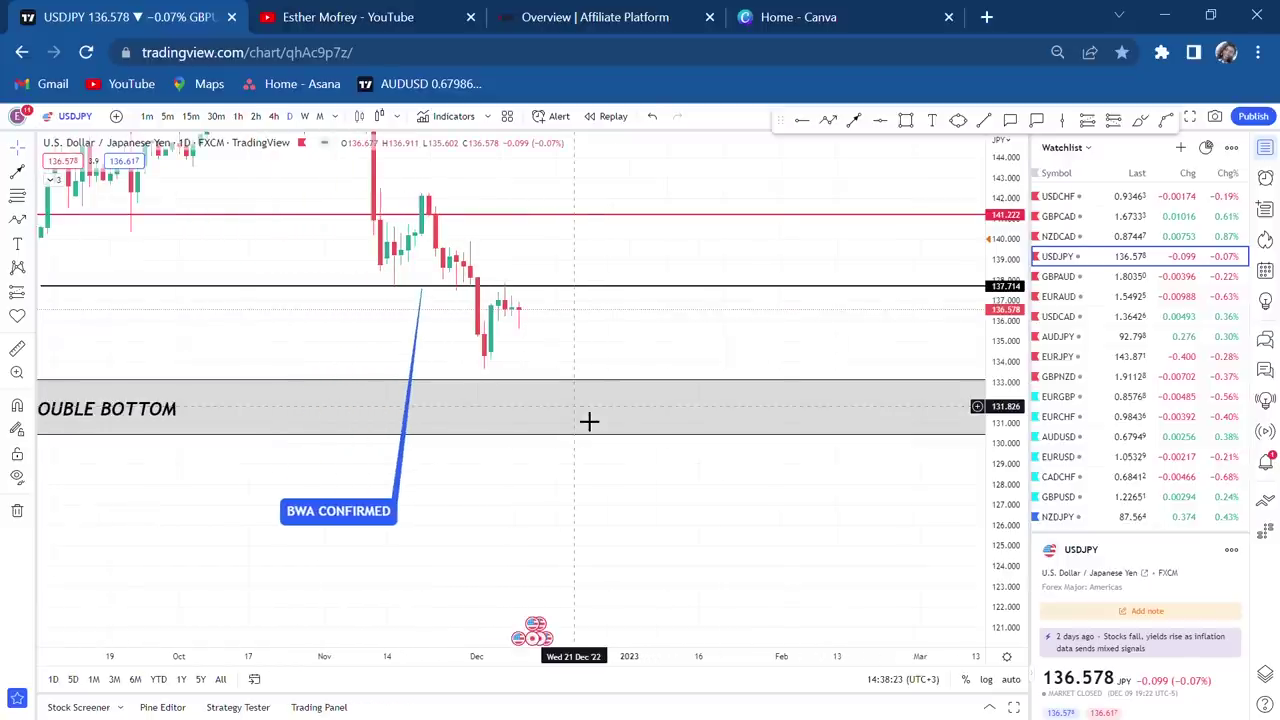
left_click_drag(449, 343, 738, 386)
scroll(738, 386, "down", 2)
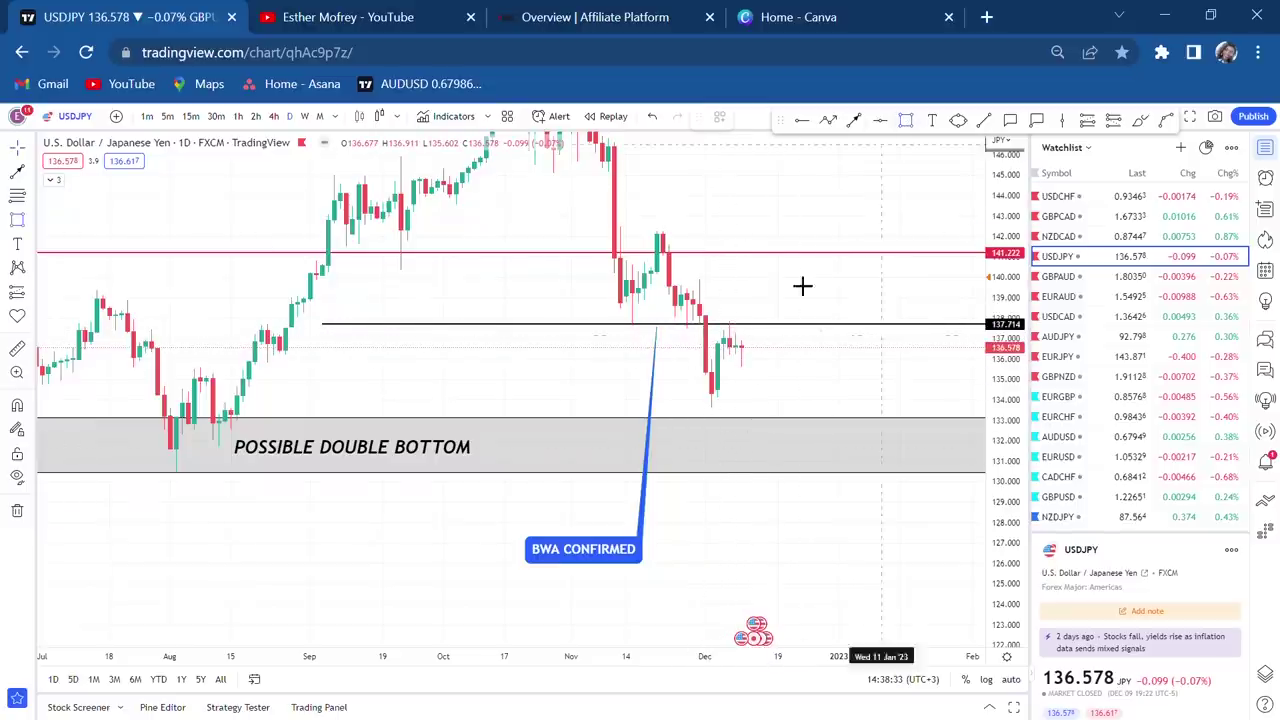
Step: Draw a narrow rectangle after the latest daily candle from about 136.990 down to 130.649 in the grey zone, and delete it
mouse_move(756, 345)
left_mouse_down()
mouse_move(763, 483)
mouse_move(752, 475)
left_mouse_up()
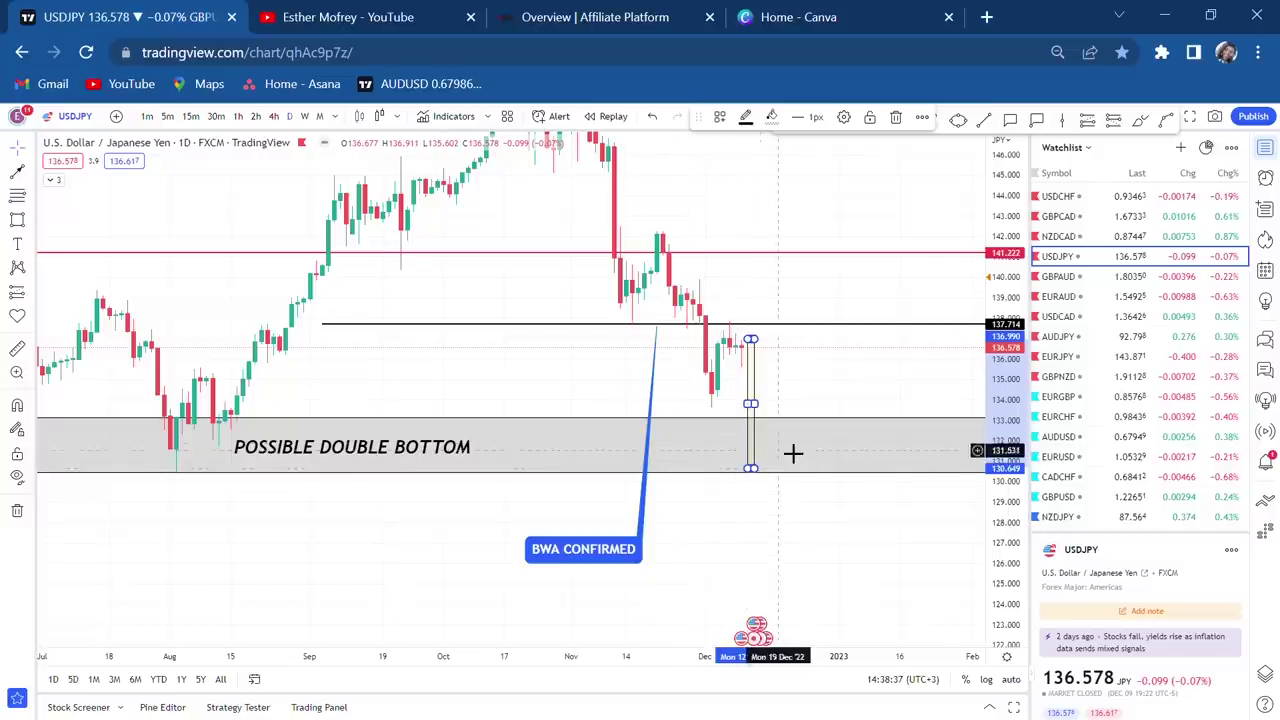
key("Delete")
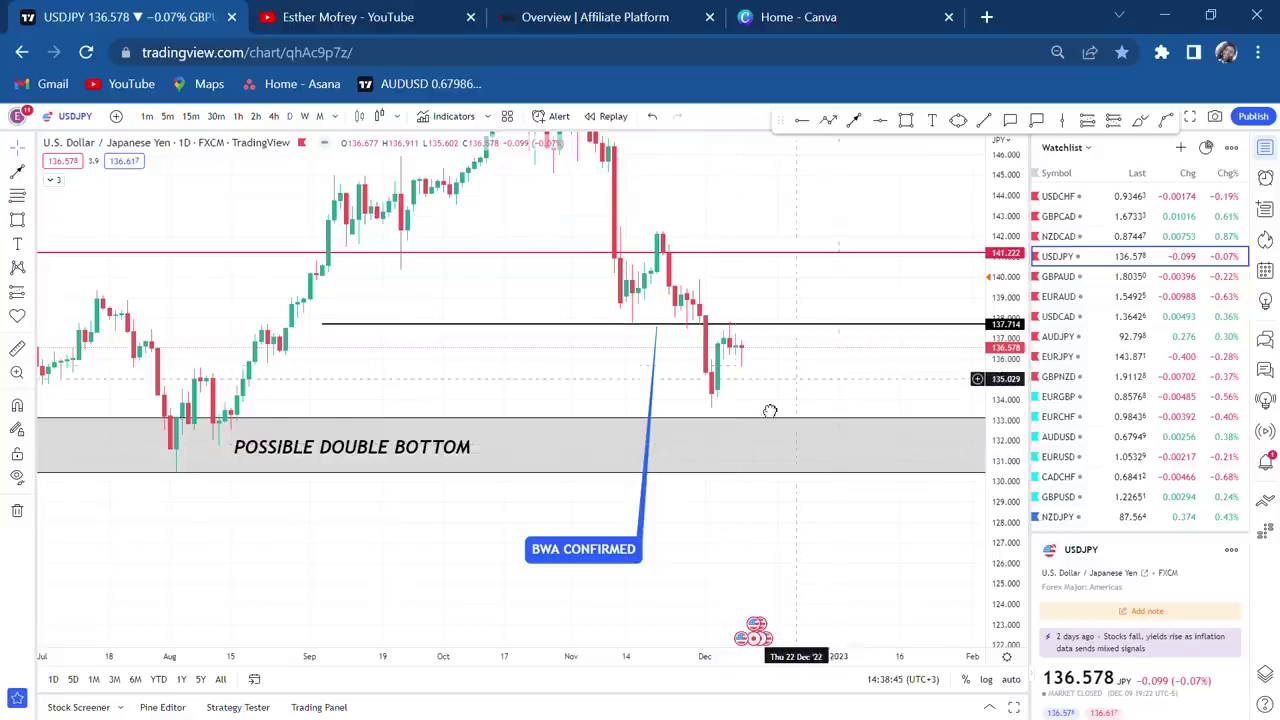
left_click_drag(803, 400, 763, 413)
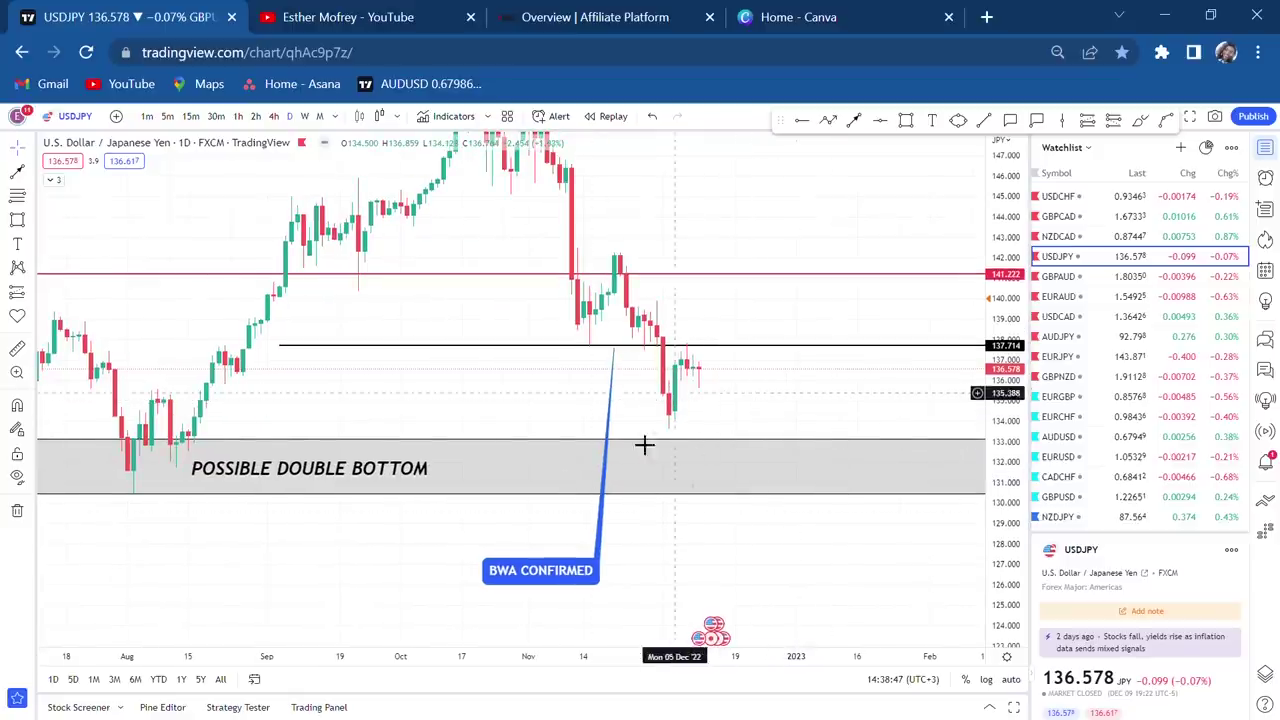
Step: Draw a downward arrow from the latest USDJPY candle into the possible double bottom zone, from about 135.9 to 132.0, and delete it
left_click(698, 383)
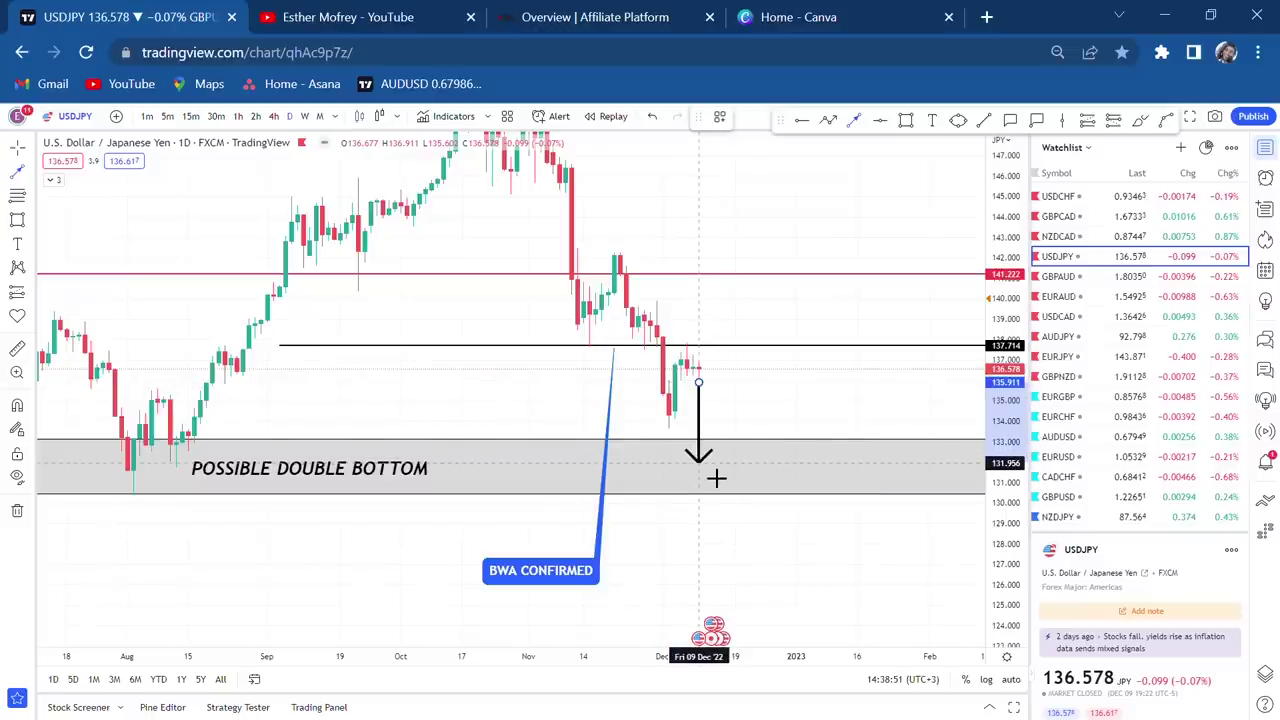
left_click(716, 478)
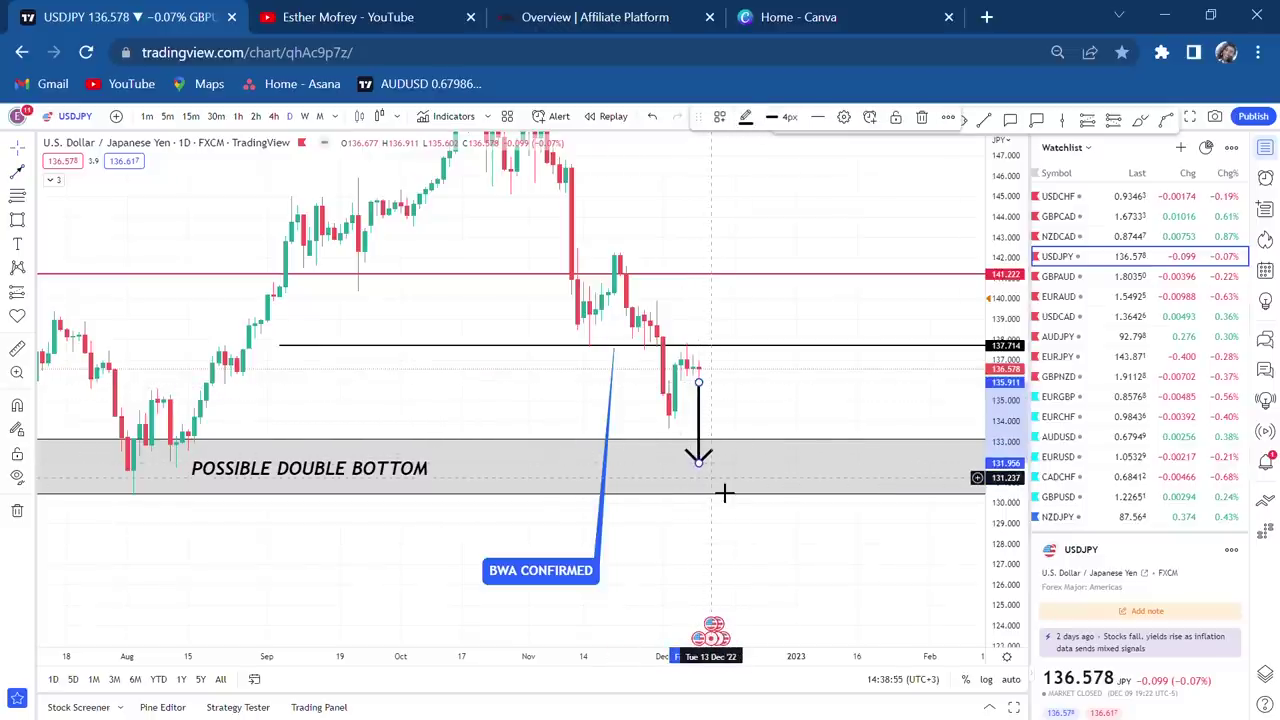
key("Delete")
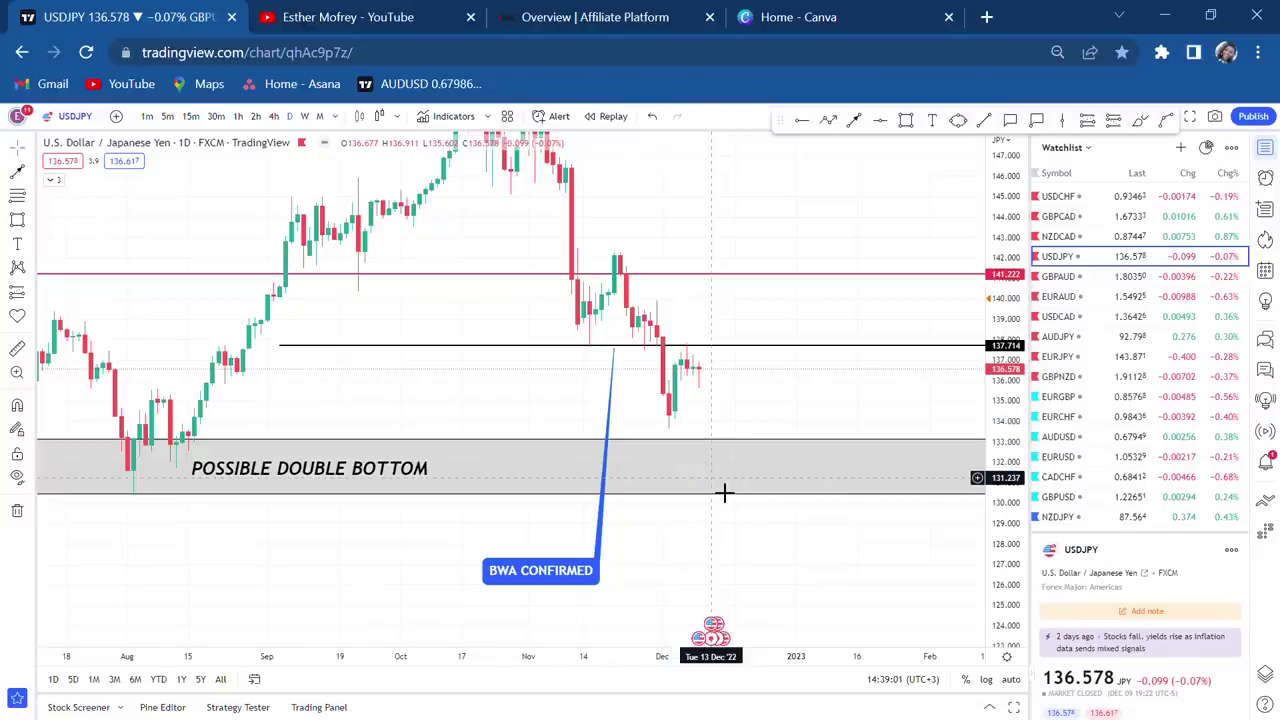
Step: Open the GBPAUD chart on the weekly timeframe
left_click(1093, 280)
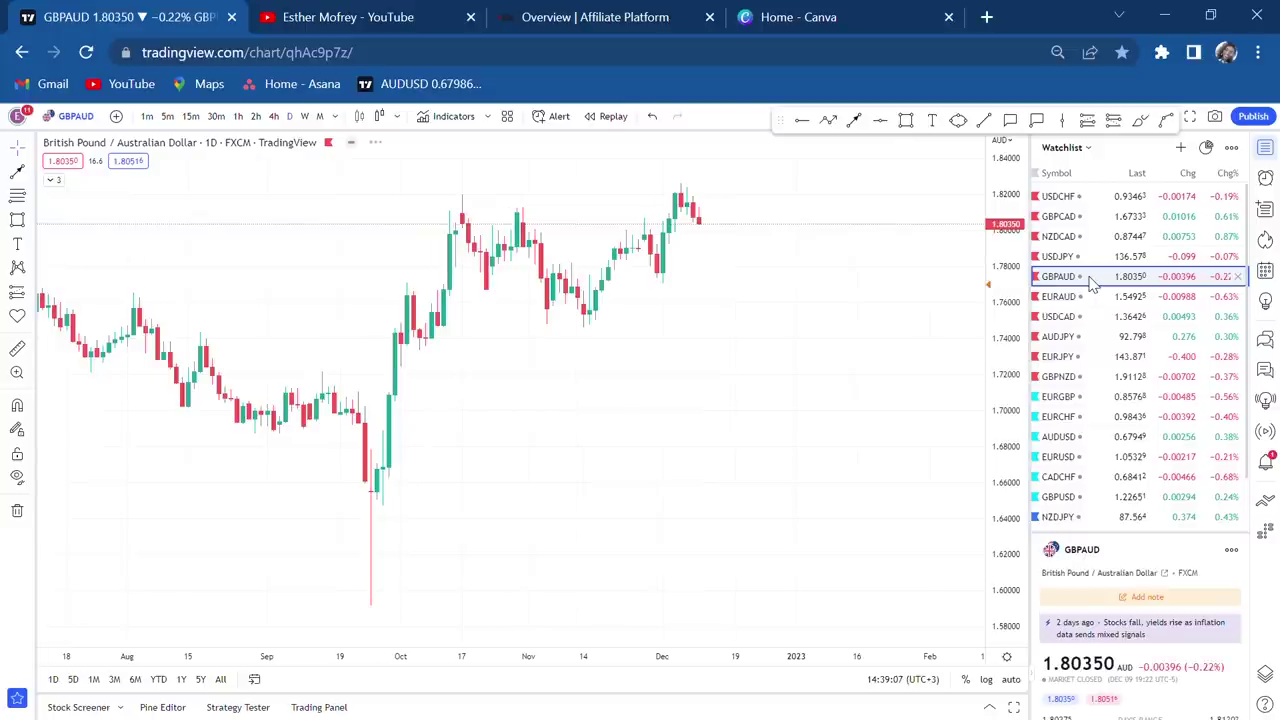
left_click(307, 127)
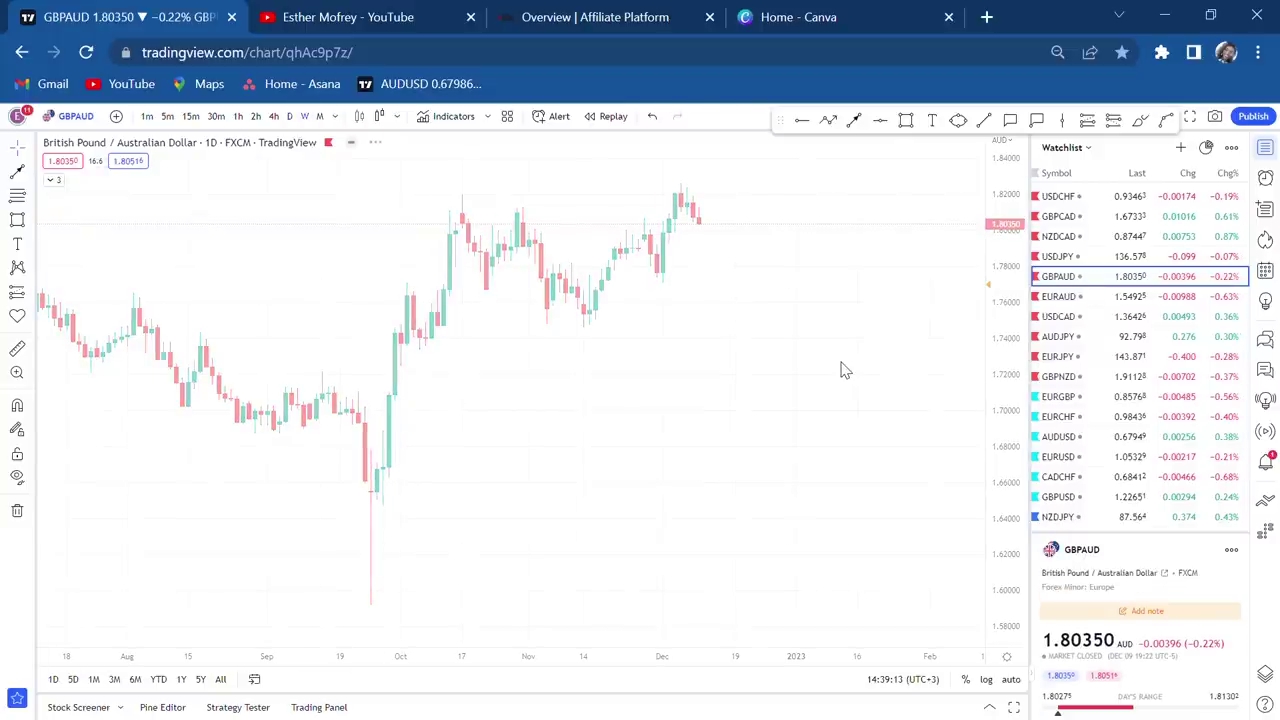
scroll(855, 376, "up", 5)
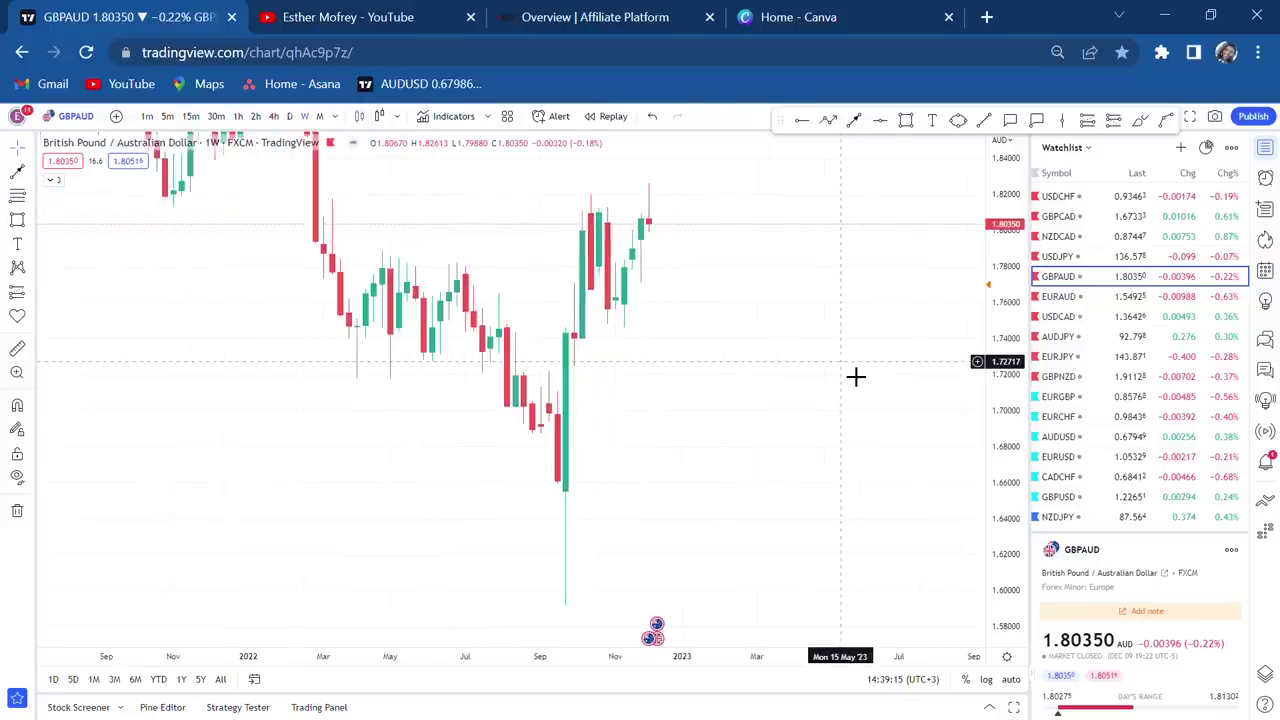
scroll(835, 365, "up", 1)
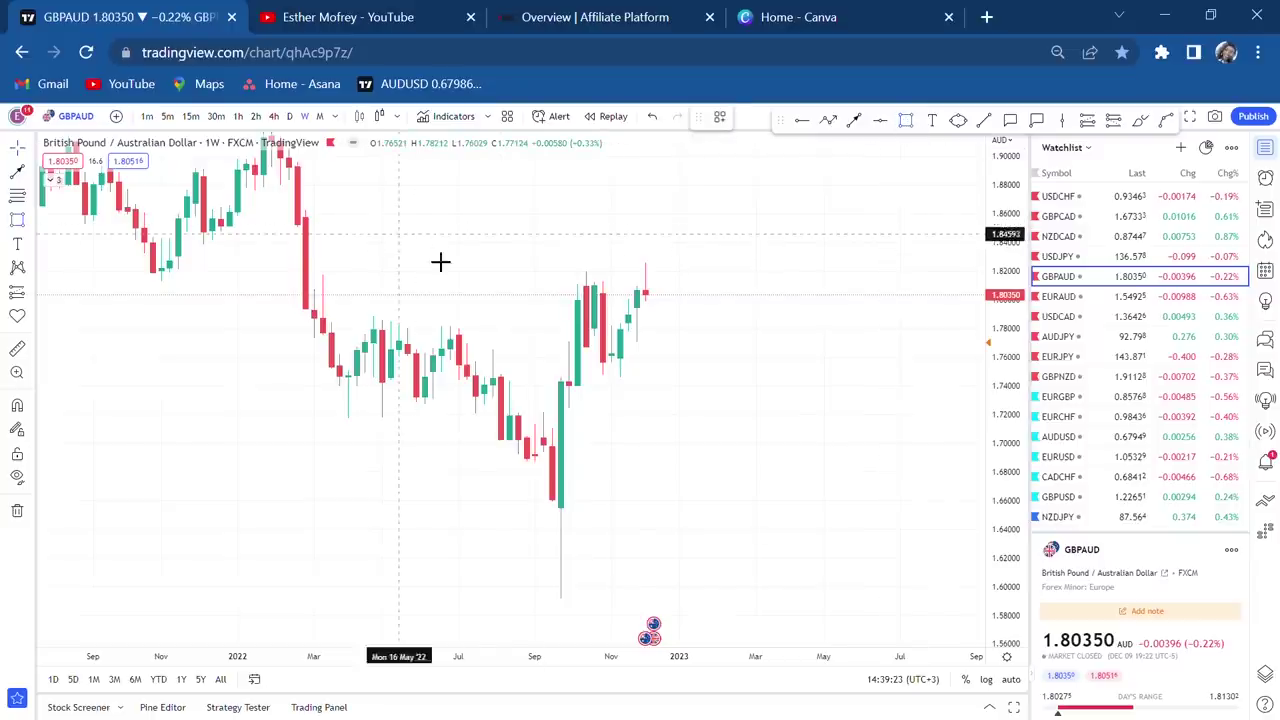
Step: Draw a rectangle over the recent GBPAUD highs, from about 1.826 down to 1.811, with a black fill
left_click_drag(555, 277, 751, 297)
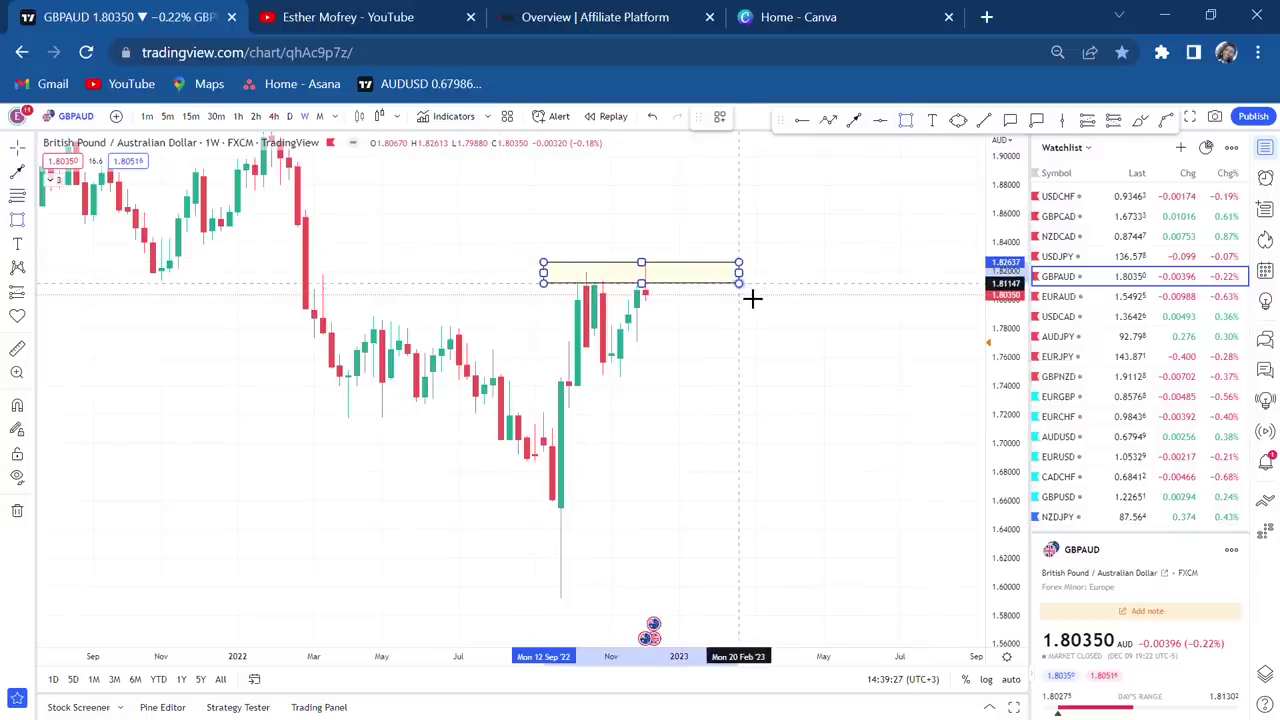
left_click(773, 116)
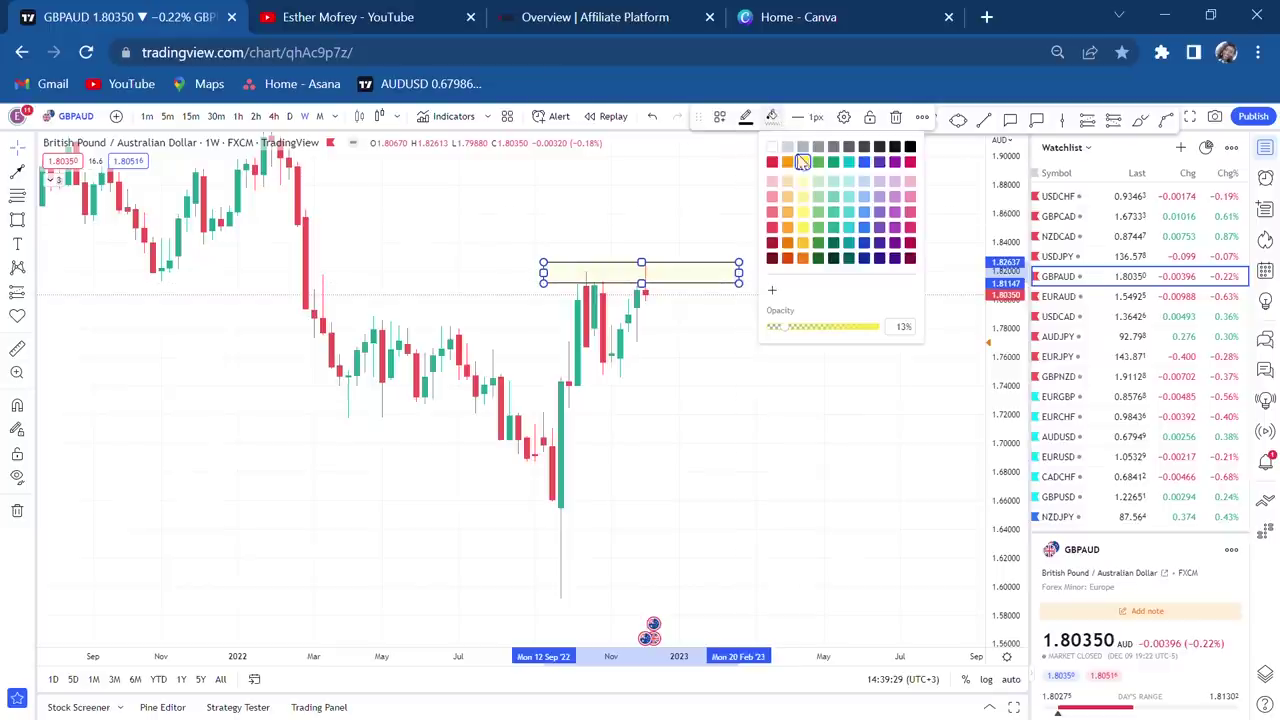
left_click(910, 147)
left_click(860, 197)
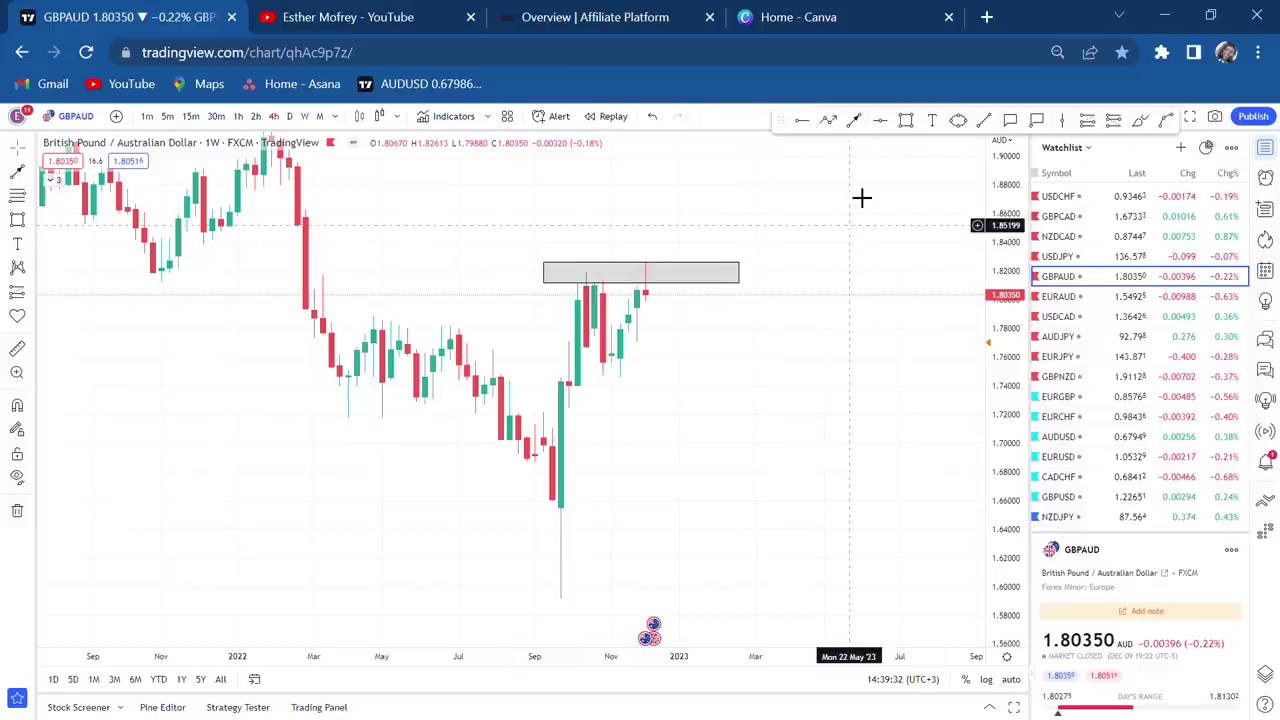
Step: Add the text label "POSSIBLE DOUBLE TOP" just above the rectangle
left_click(931, 121)
left_click(594, 266)
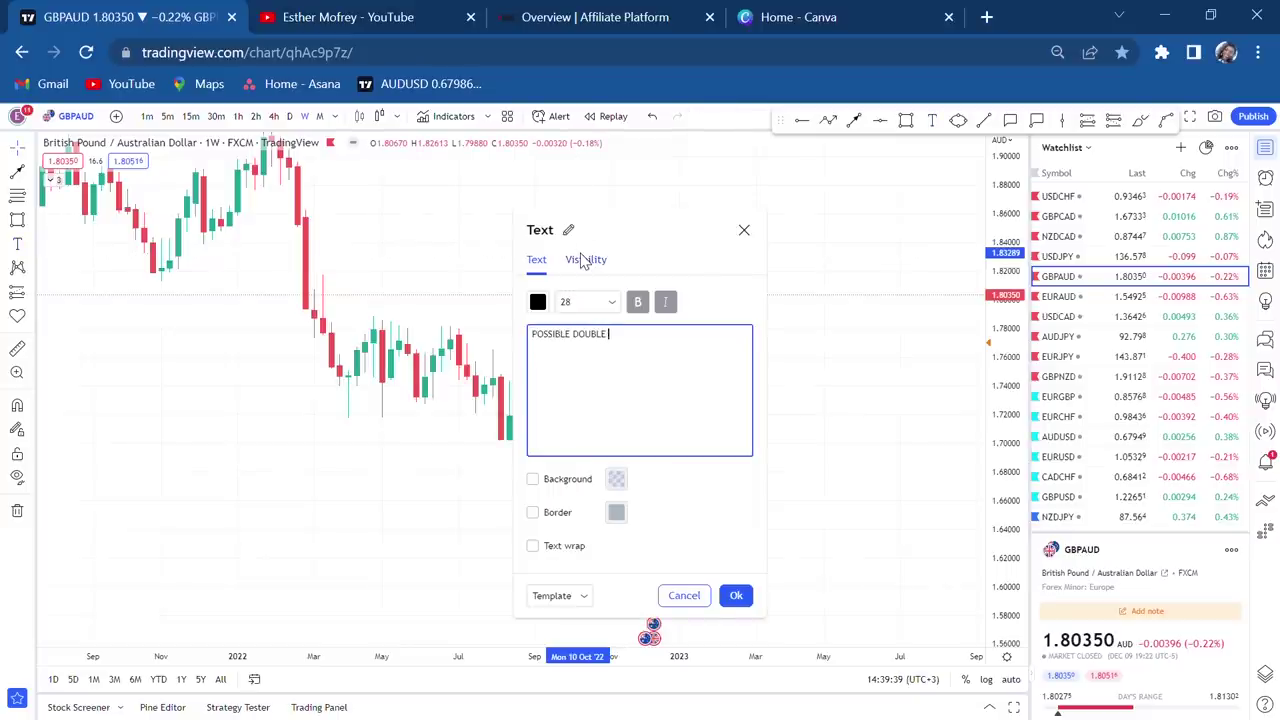
left_click(917, 423)
left_click_drag(765, 275, 723, 254)
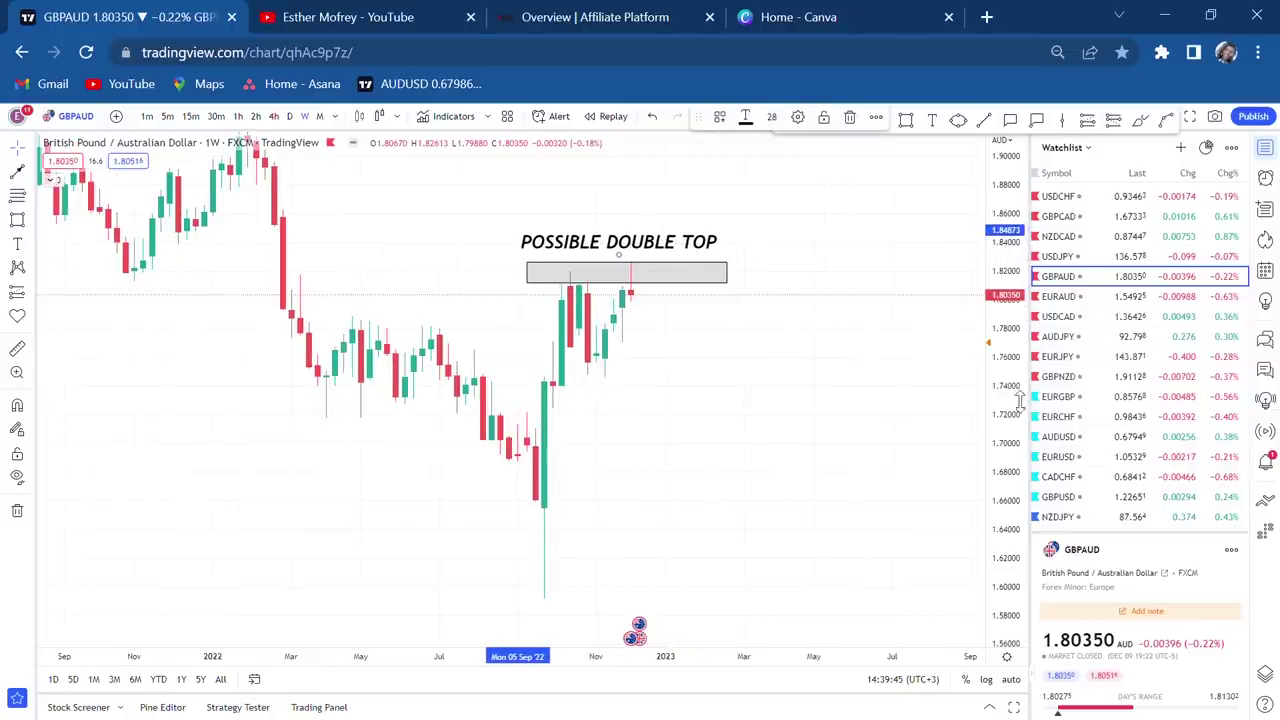
Step: Measure the price distance from the double top zone down to the November low
scroll(1013, 405, "up", 3)
scroll(863, 300, "up", 2)
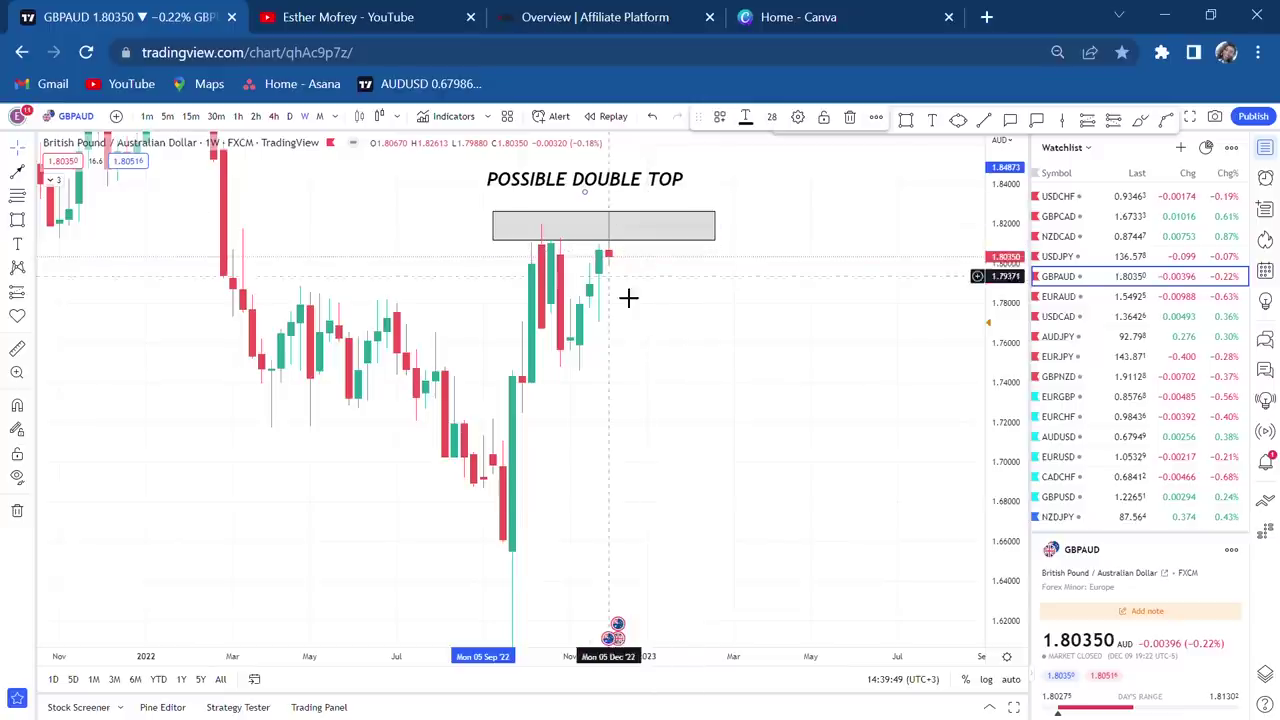
scroll(694, 318, "up", 1)
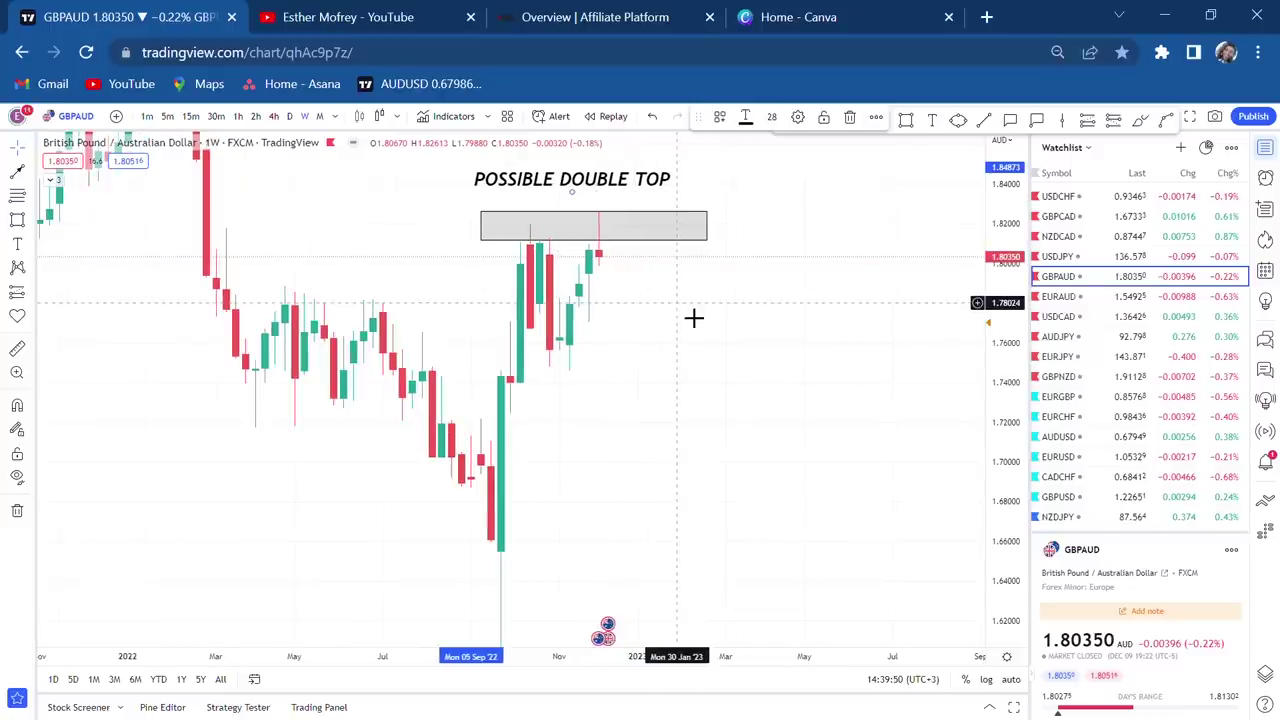
left_click(18, 349)
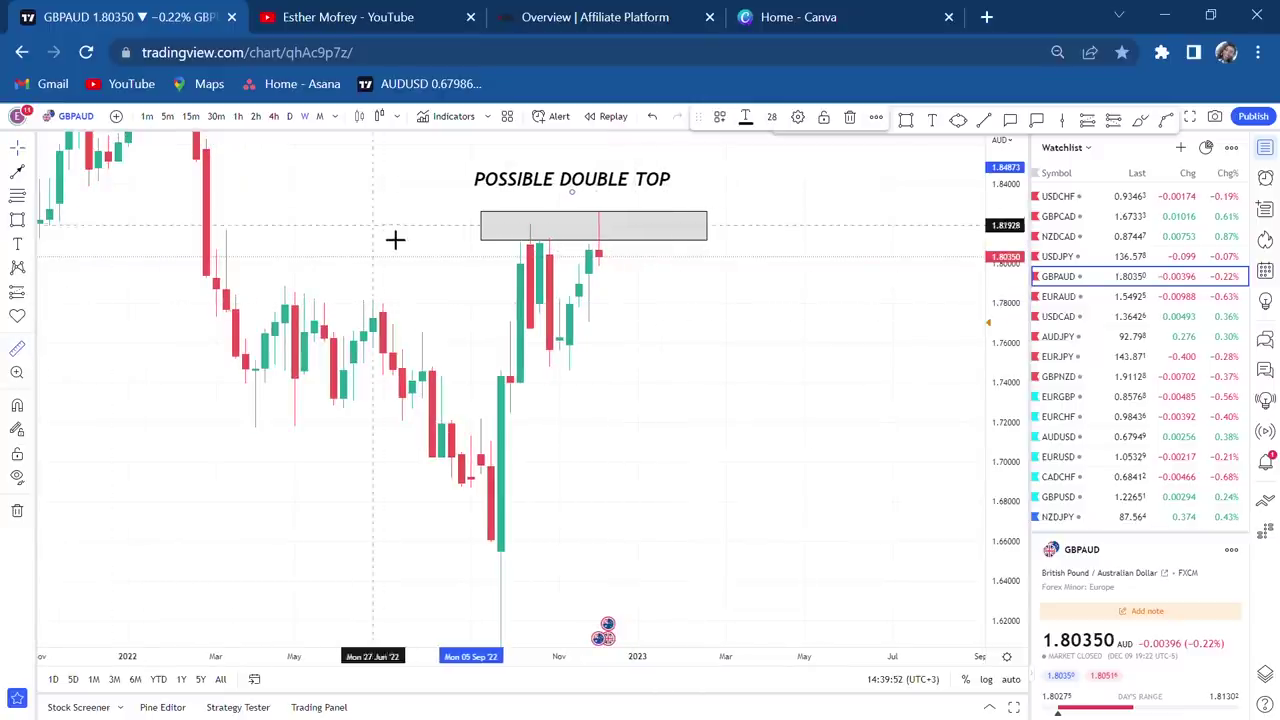
left_click(451, 240)
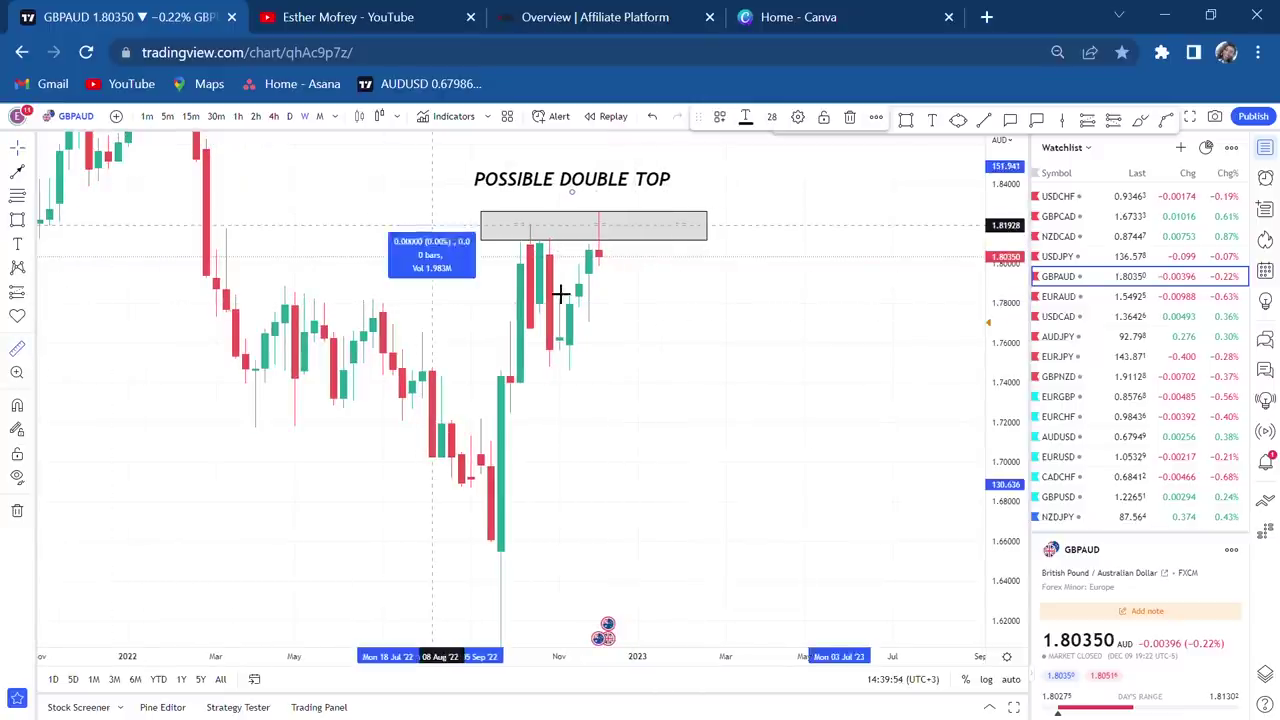
left_click(853, 385)
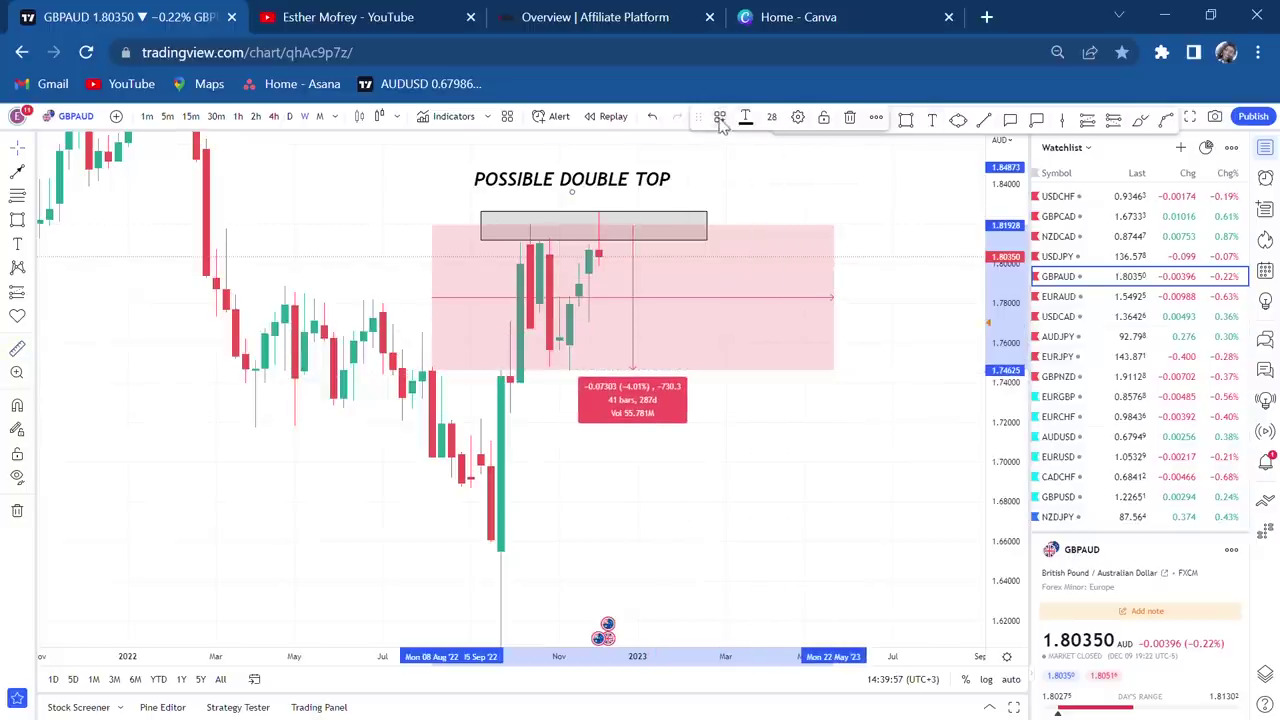
Step: Place two horizontal lines below the double top zone, at about 1.7826 and about 1.7456
left_click_drag(715, 122, 553, 108)
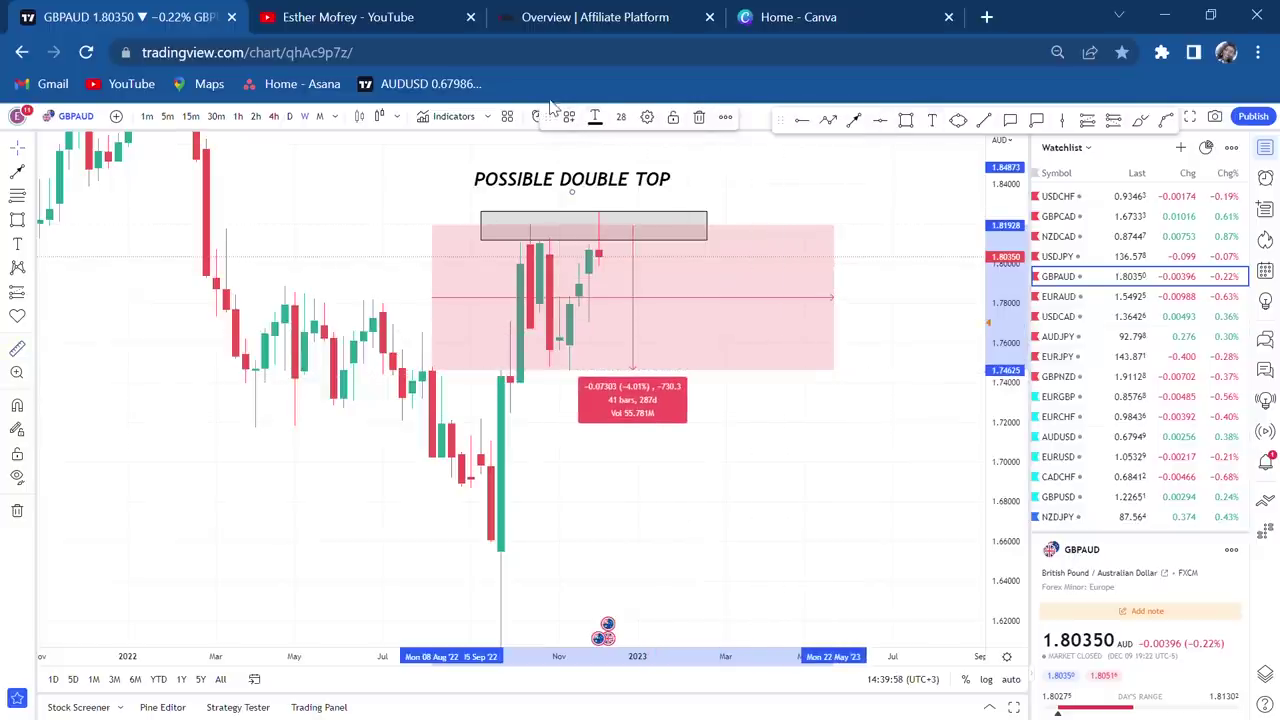
left_click(881, 121)
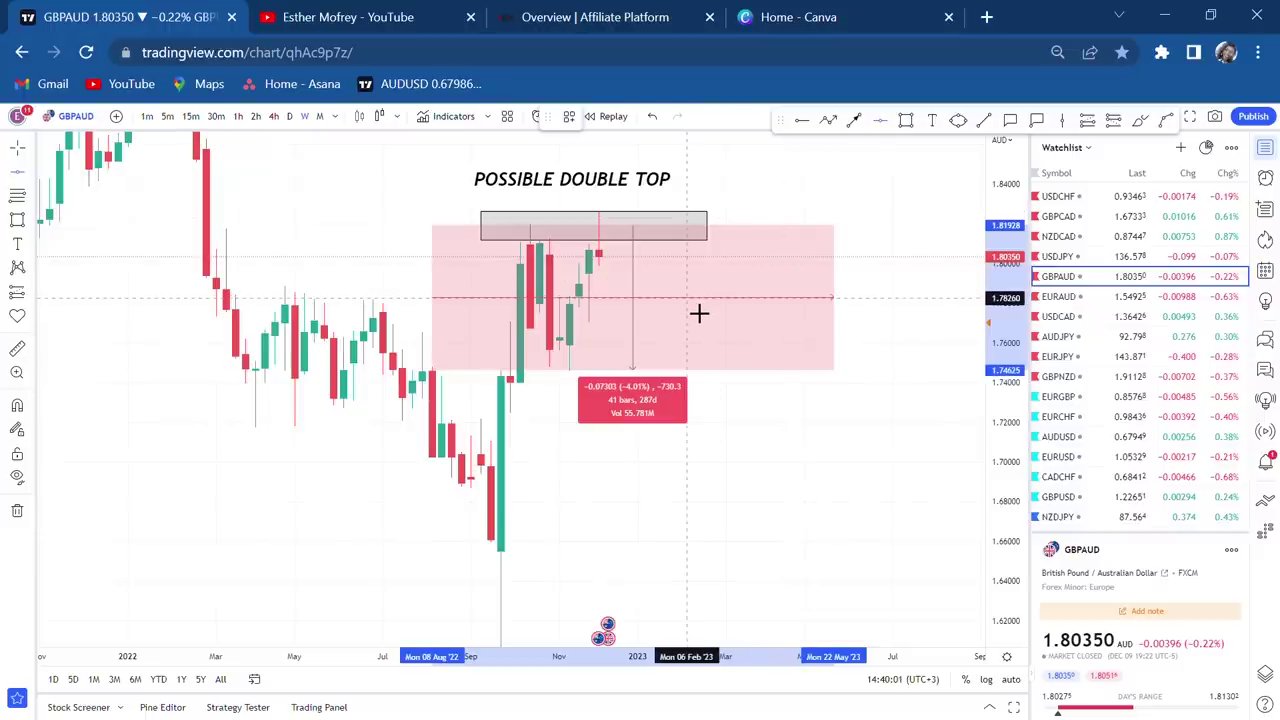
left_click(693, 313)
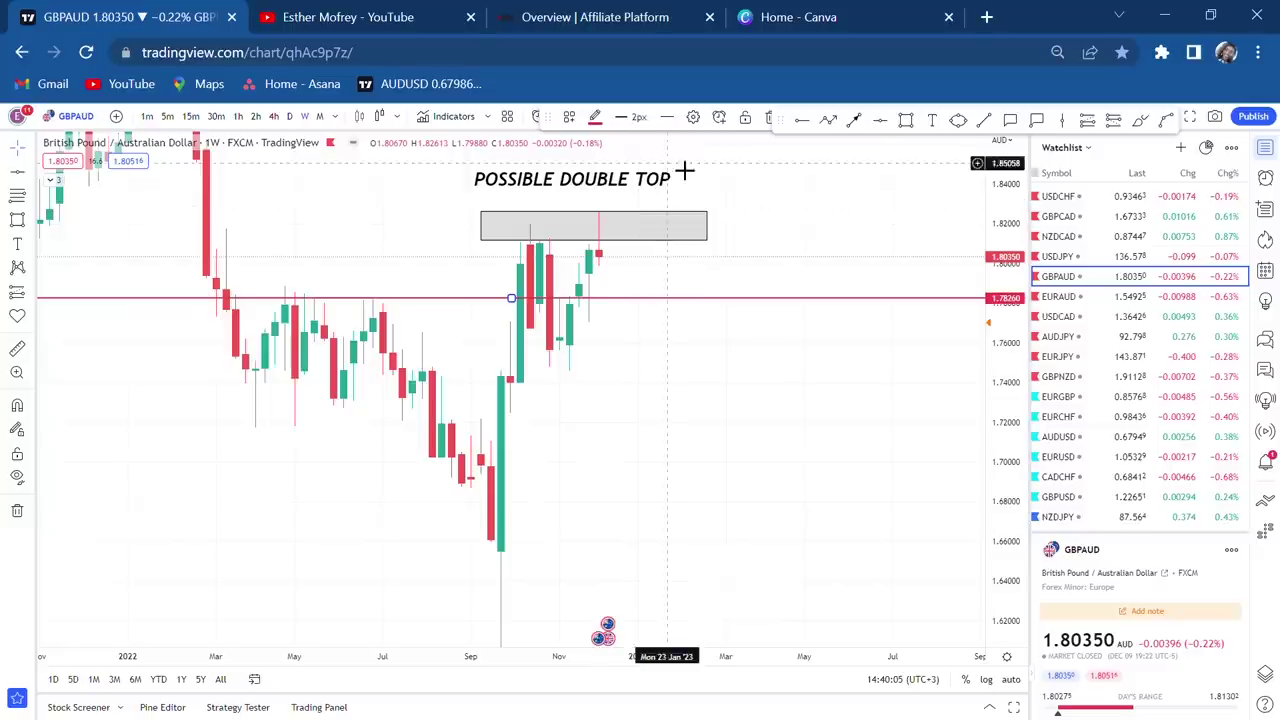
left_click(881, 121)
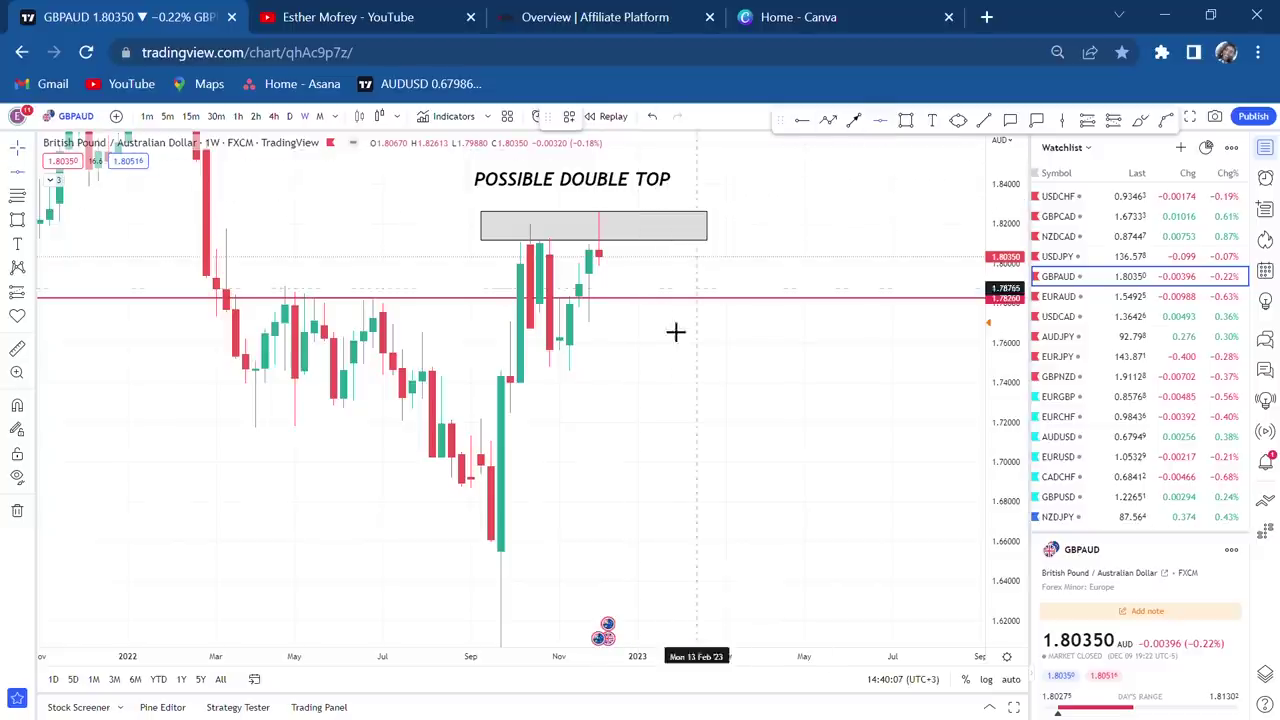
left_click(613, 383)
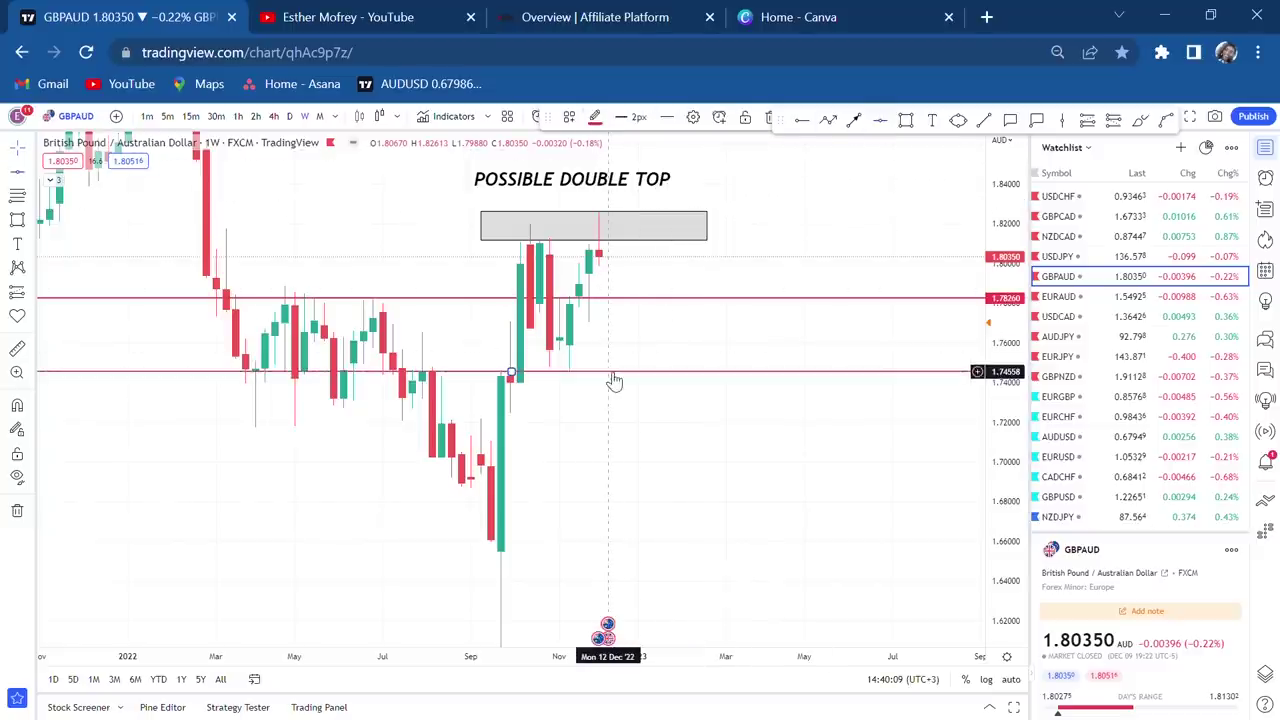
Step: Change the colour of the horizontal line at 1.78260 to green
mouse_move(686, 543)
left_mouse_down()
mouse_move(711, 296)
mouse_move(680, 531)
left_mouse_up()
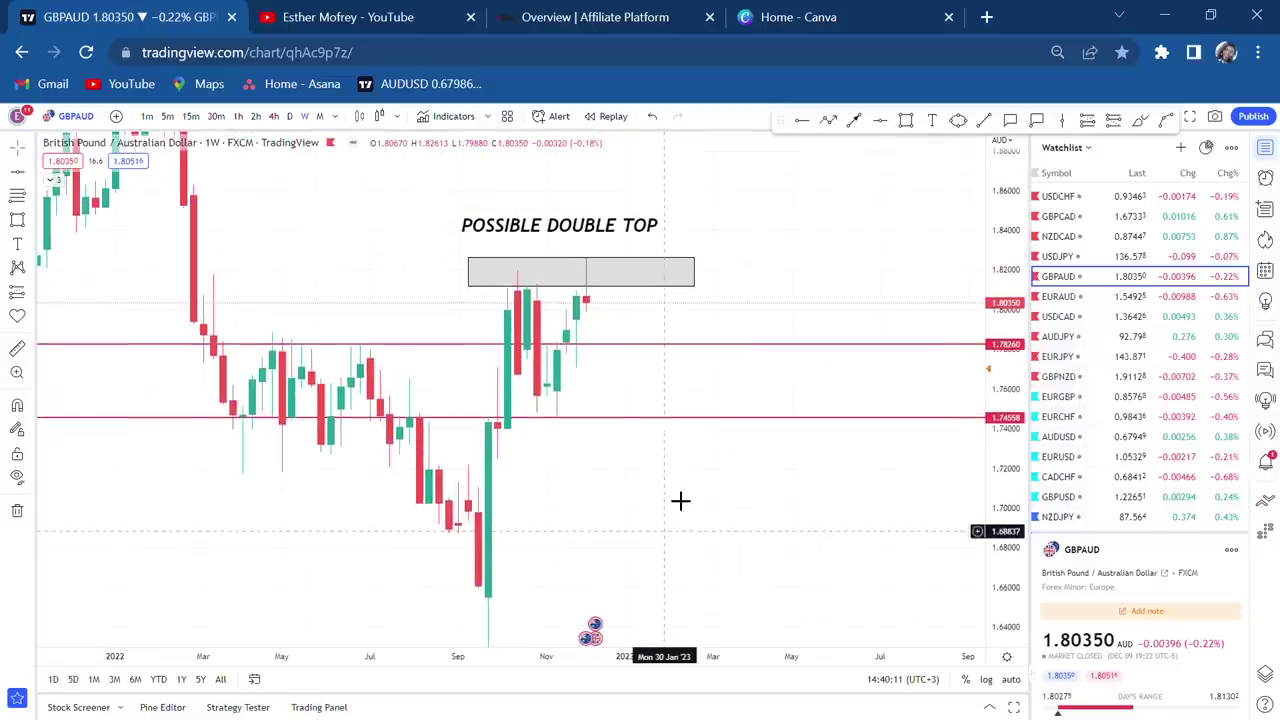
left_click(636, 345)
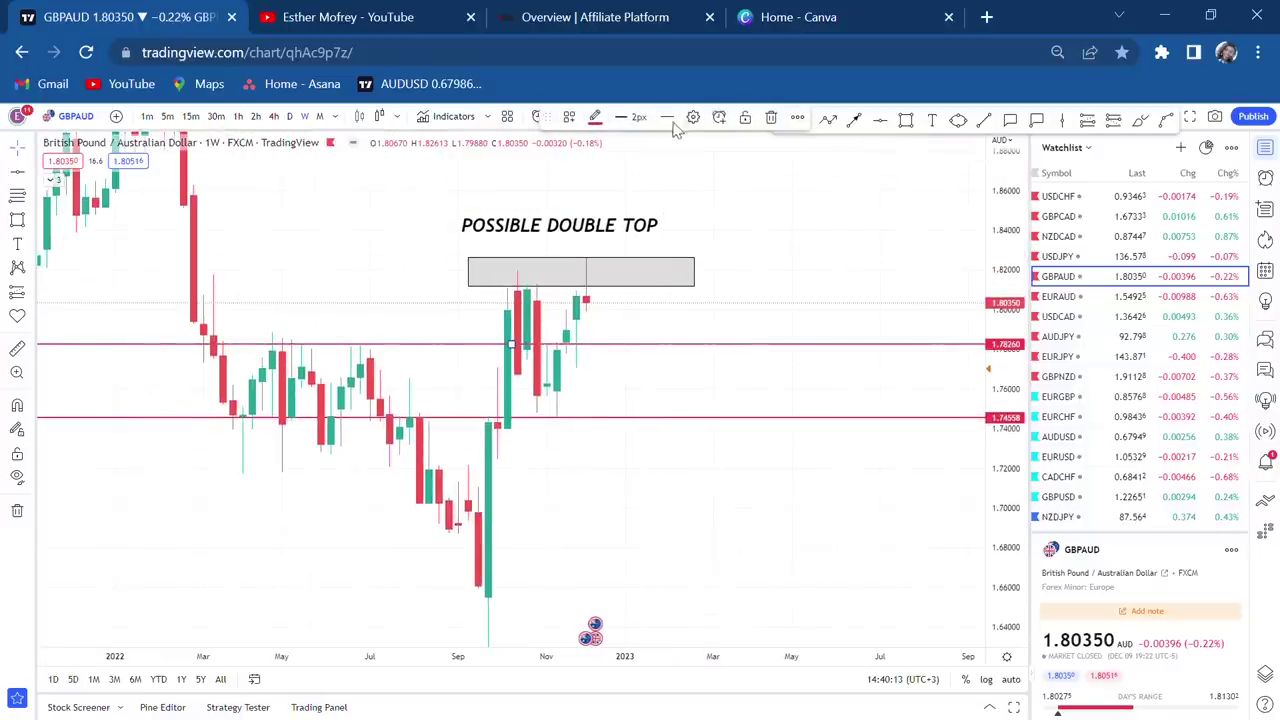
left_click(594, 117)
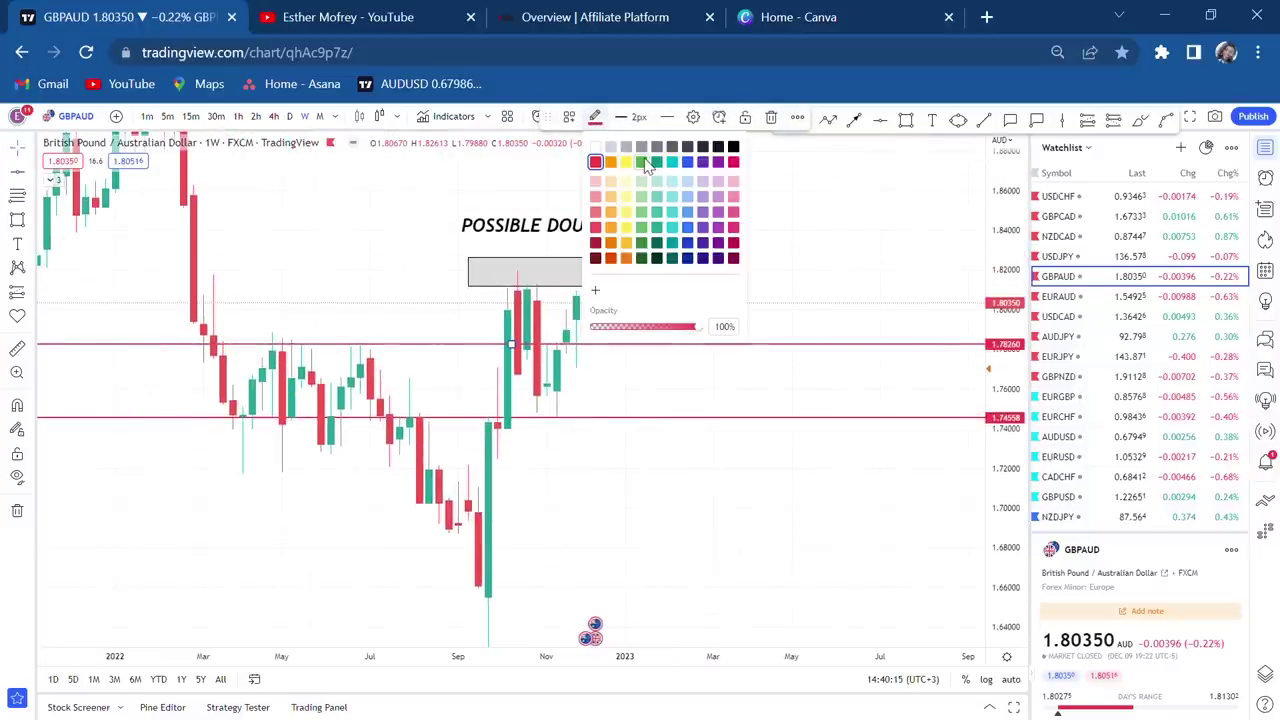
left_click(659, 168)
Step: Measure the distance from the current price down to the green line, and clear the measurement
scroll(700, 351, "down", 2)
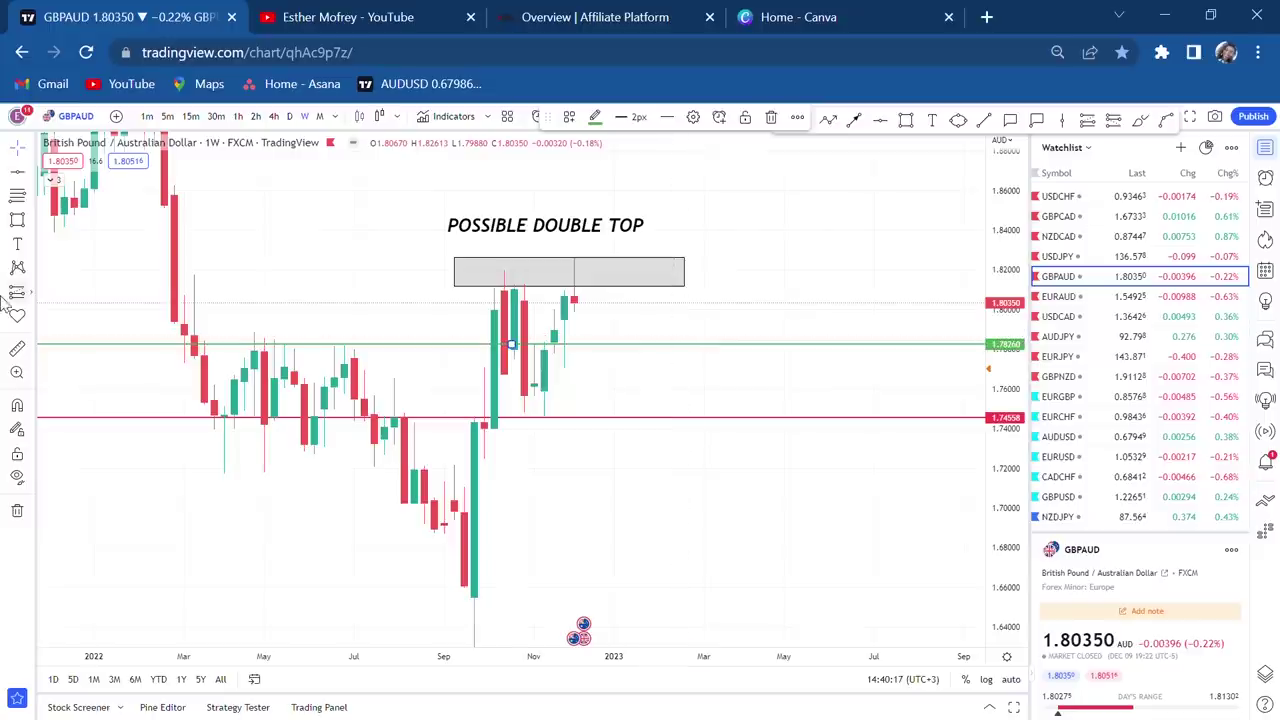
left_click(607, 317)
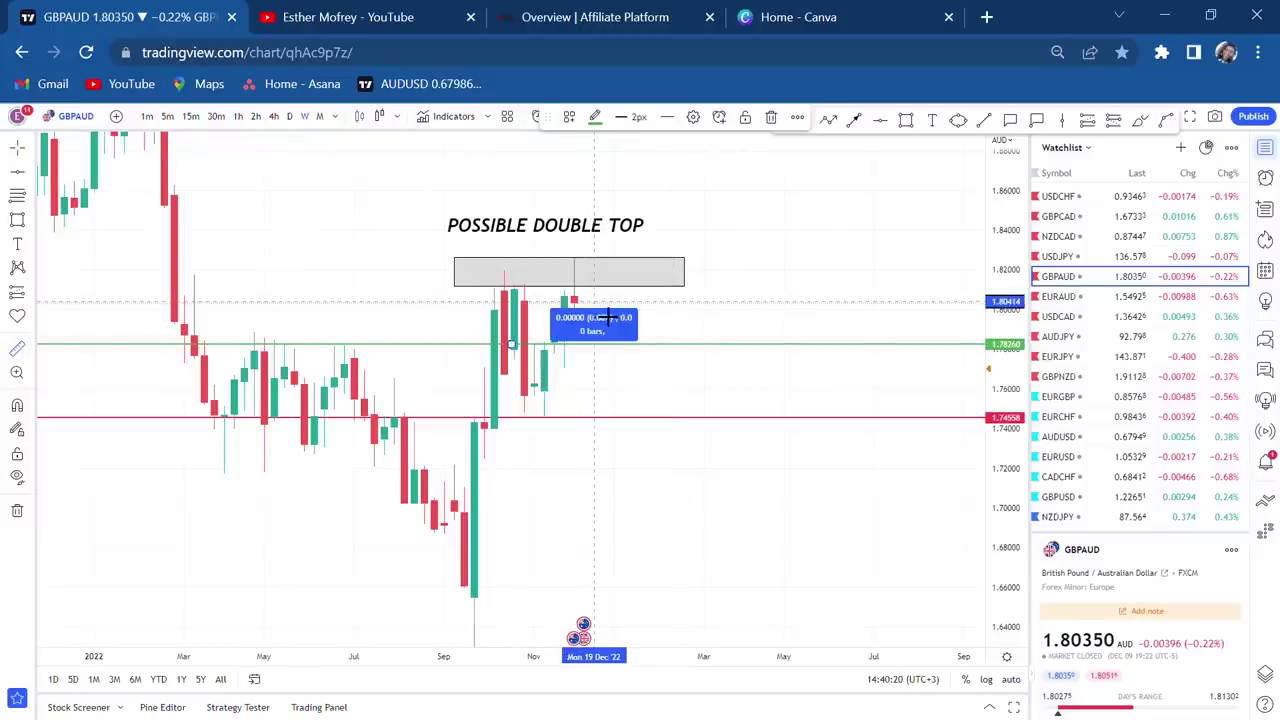
left_click(642, 360)
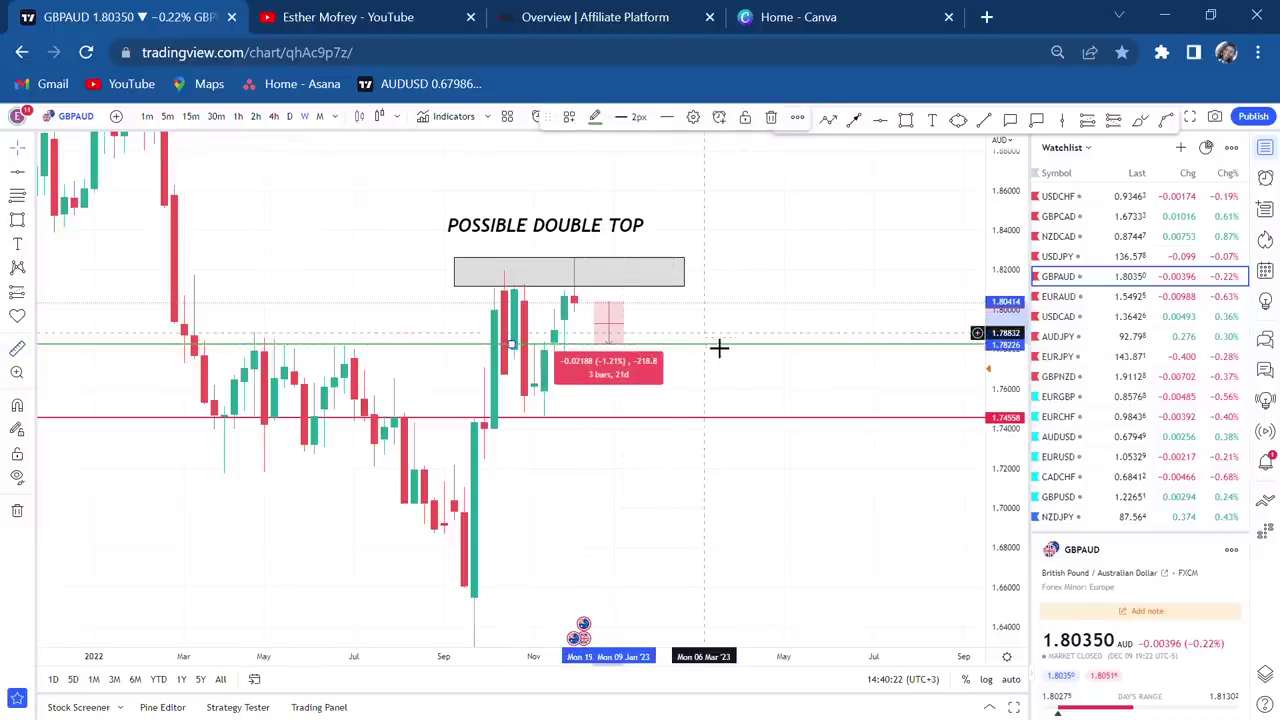
left_click(757, 311)
scroll(758, 311, "down", 1)
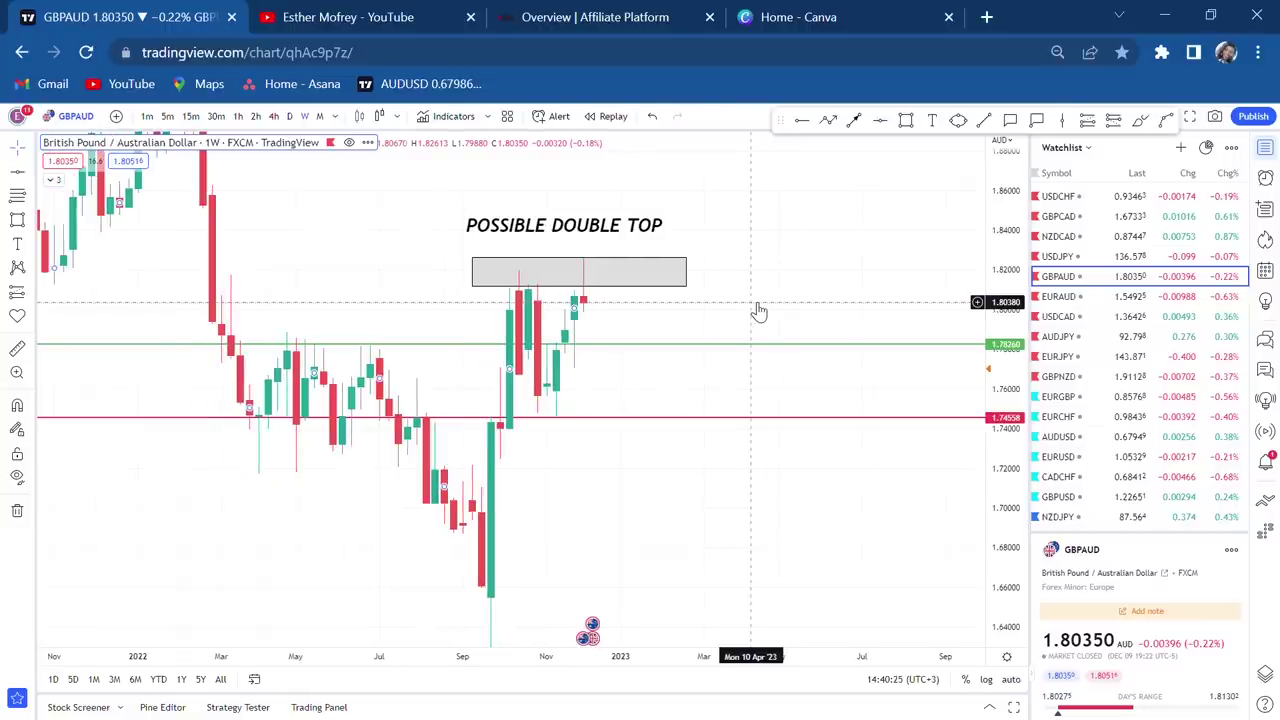
Step: Switch the GBPAUD chart to the daily timeframe and stretch the price scale around the double top zone
left_click(288, 118)
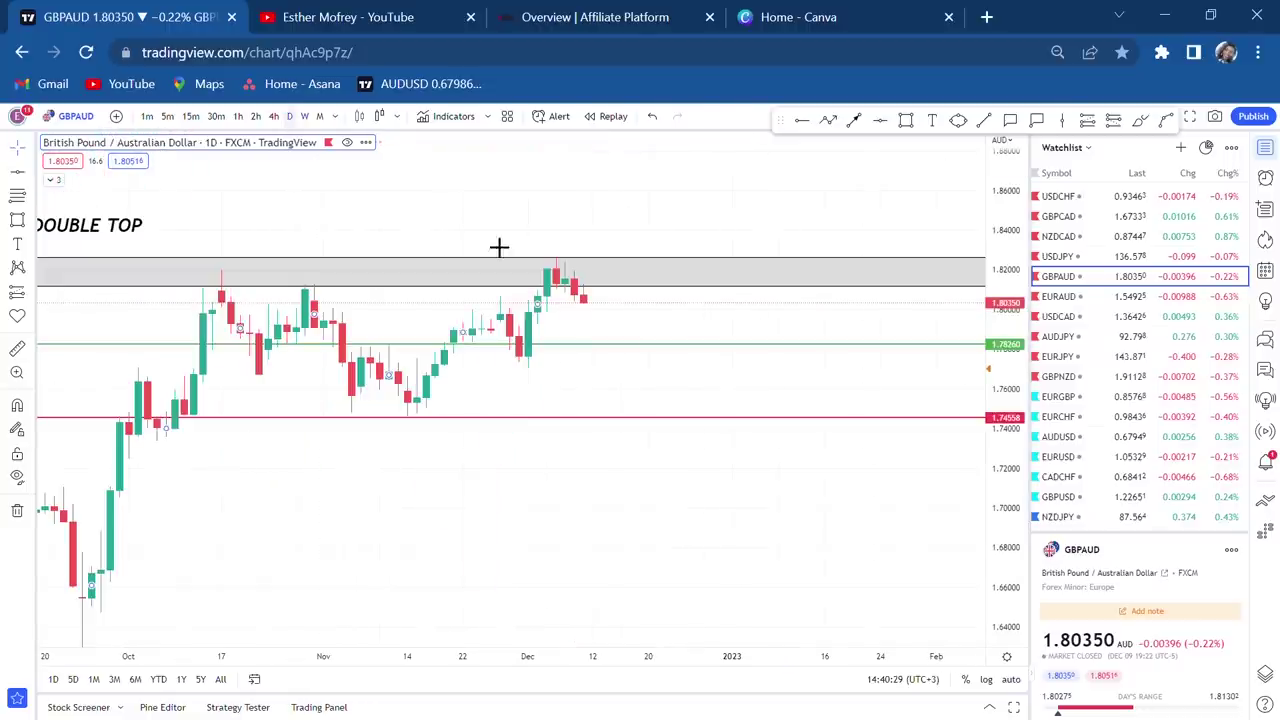
left_click_drag(1000, 491, 977, 240)
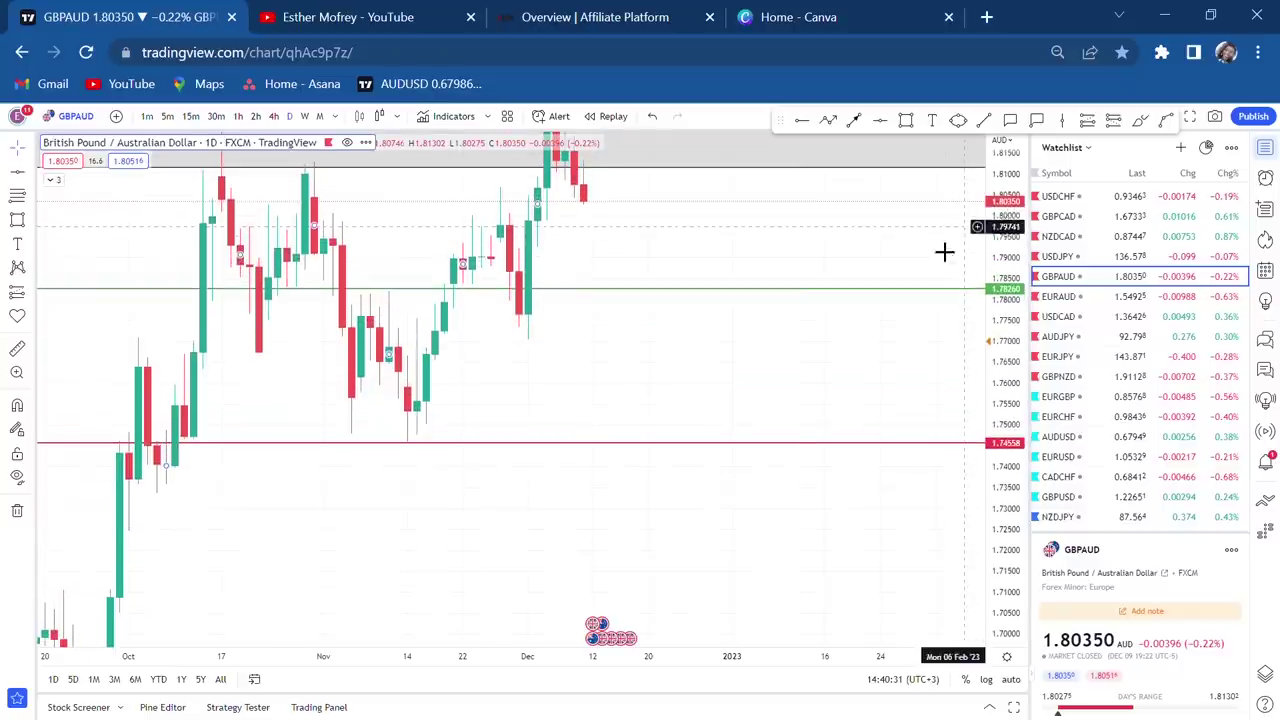
left_click_drag(809, 220, 805, 336)
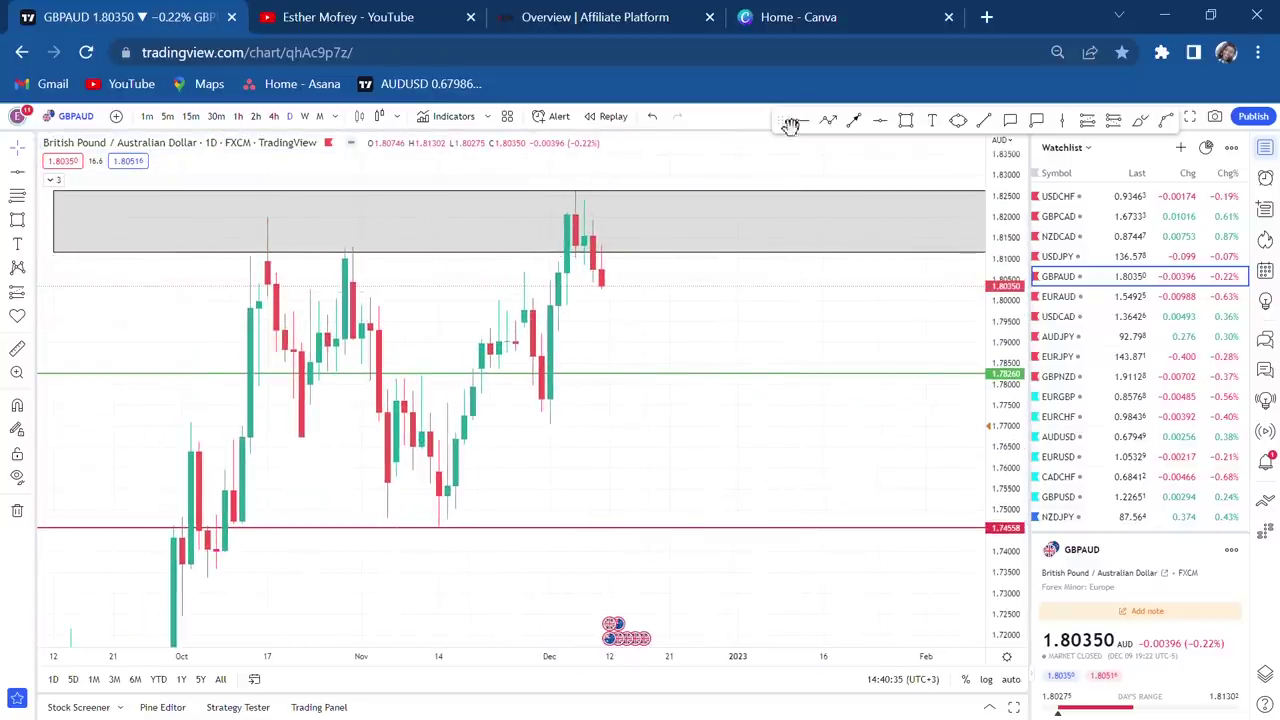
Step: Draw an arrow pointing at the latest daily candle, from about 1.835 to 1.8025, and delete it
left_click(857, 120)
left_click(695, 155)
left_click(588, 208)
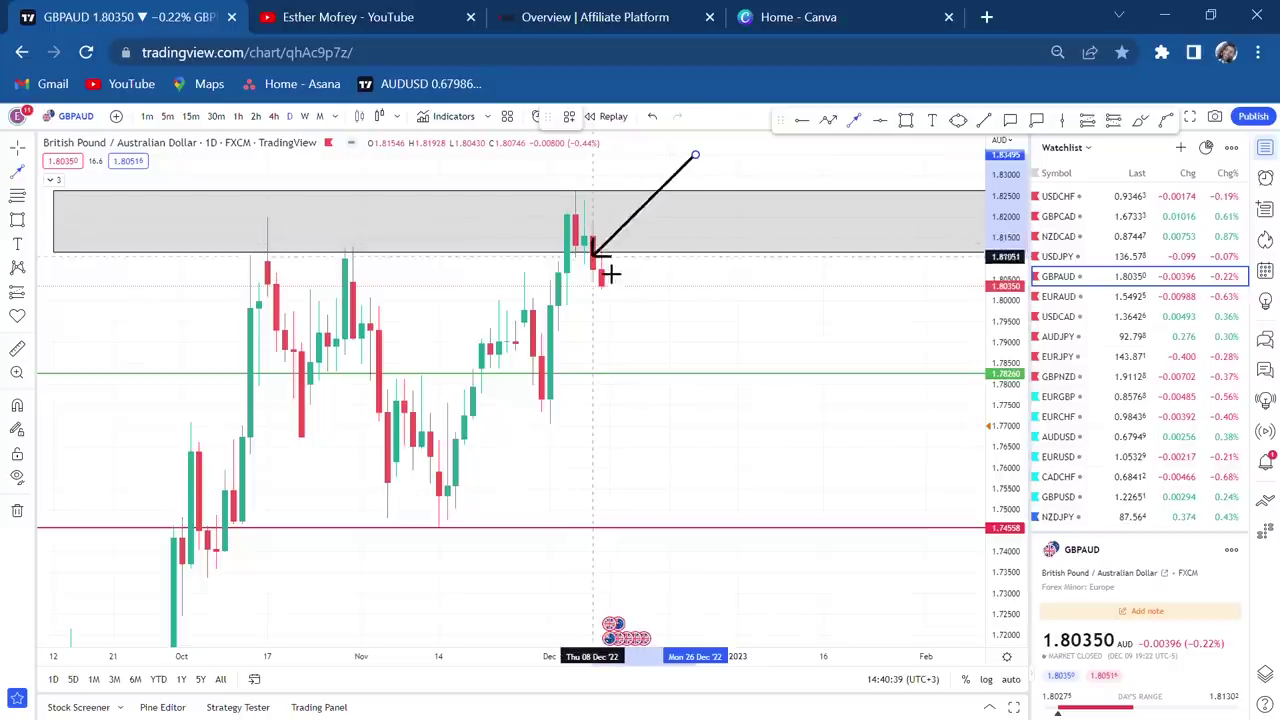
left_click(619, 305)
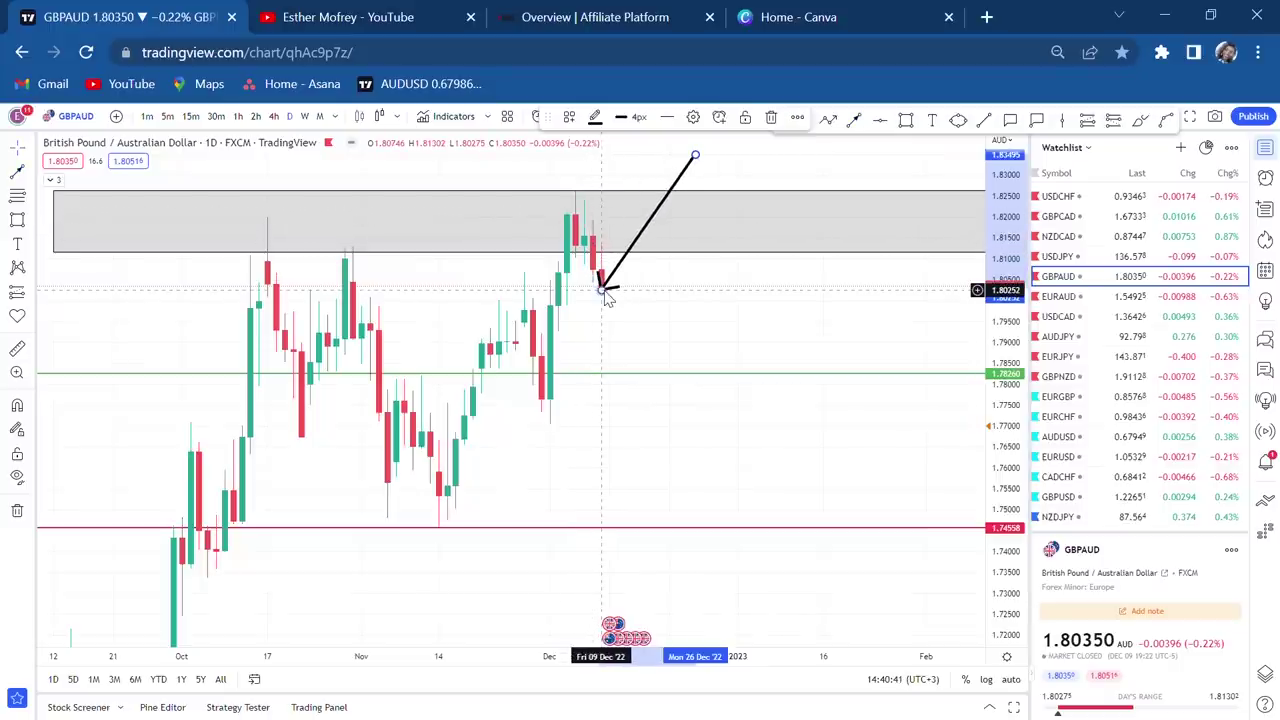
key("Delete")
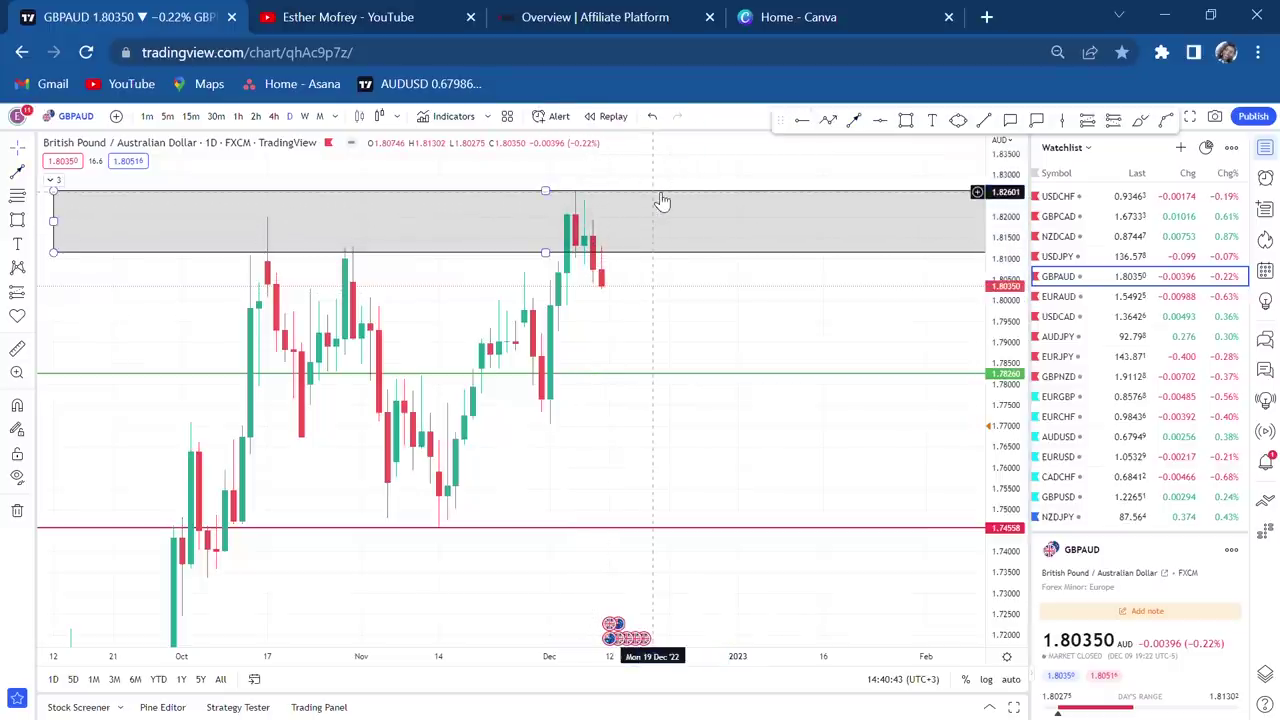
Step: Draw an arrow from beside the latest candle down to the green line, and place a 1.78240 price label at its tip
left_click(855, 120)
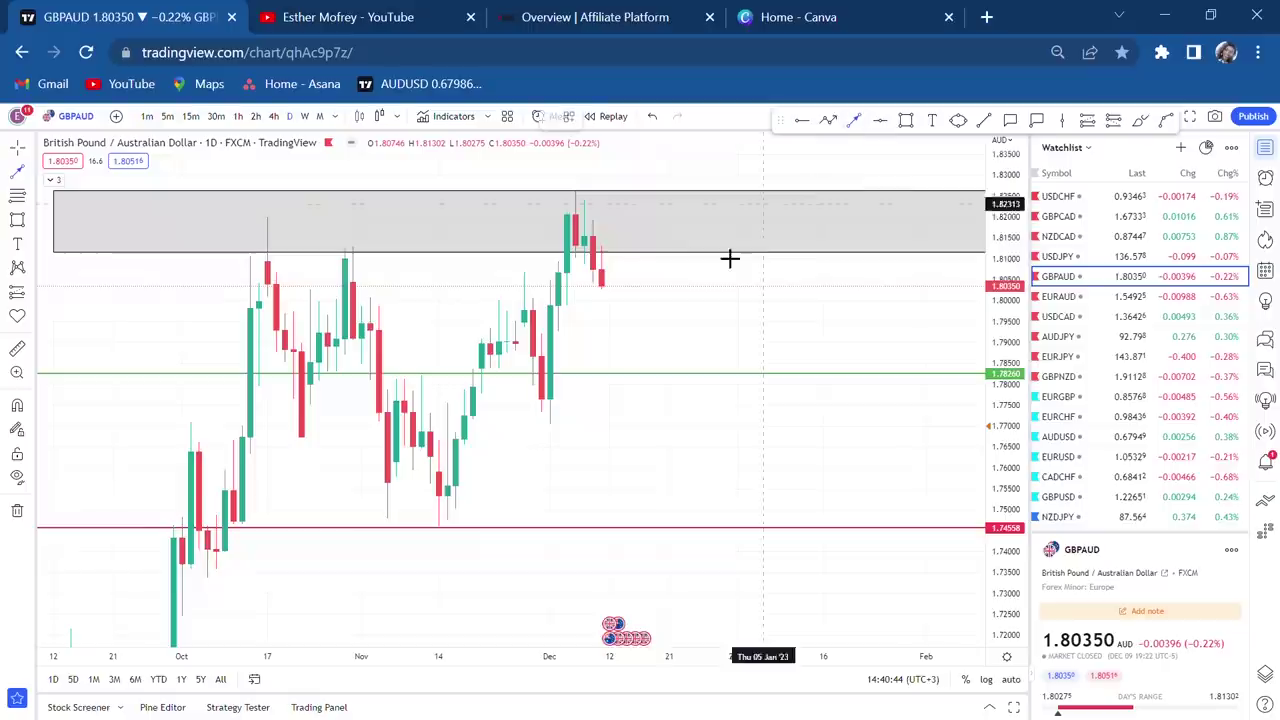
left_click(618, 265)
left_click(641, 366)
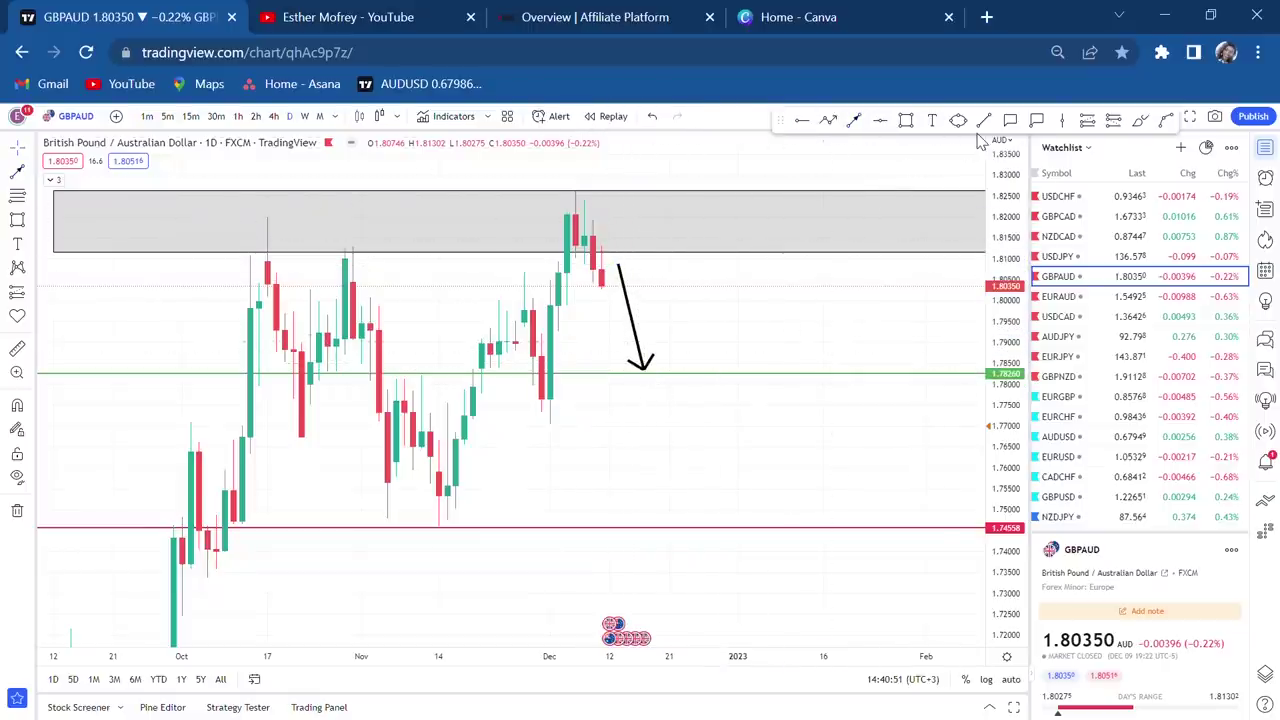
left_click(1036, 122)
left_click(672, 373)
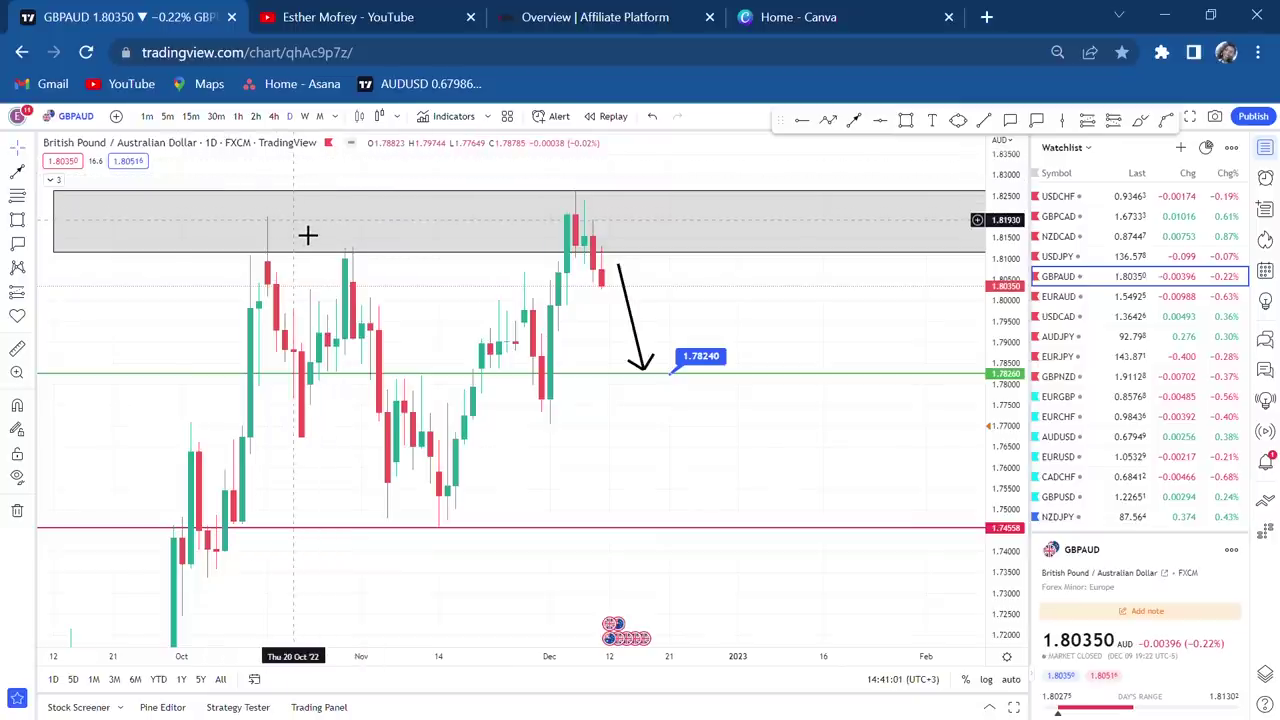
Step: Delete the arrow on the weekly GBPAUD chart, and move GBPAUD directly below USDCHF in the watchlist
left_click(307, 116)
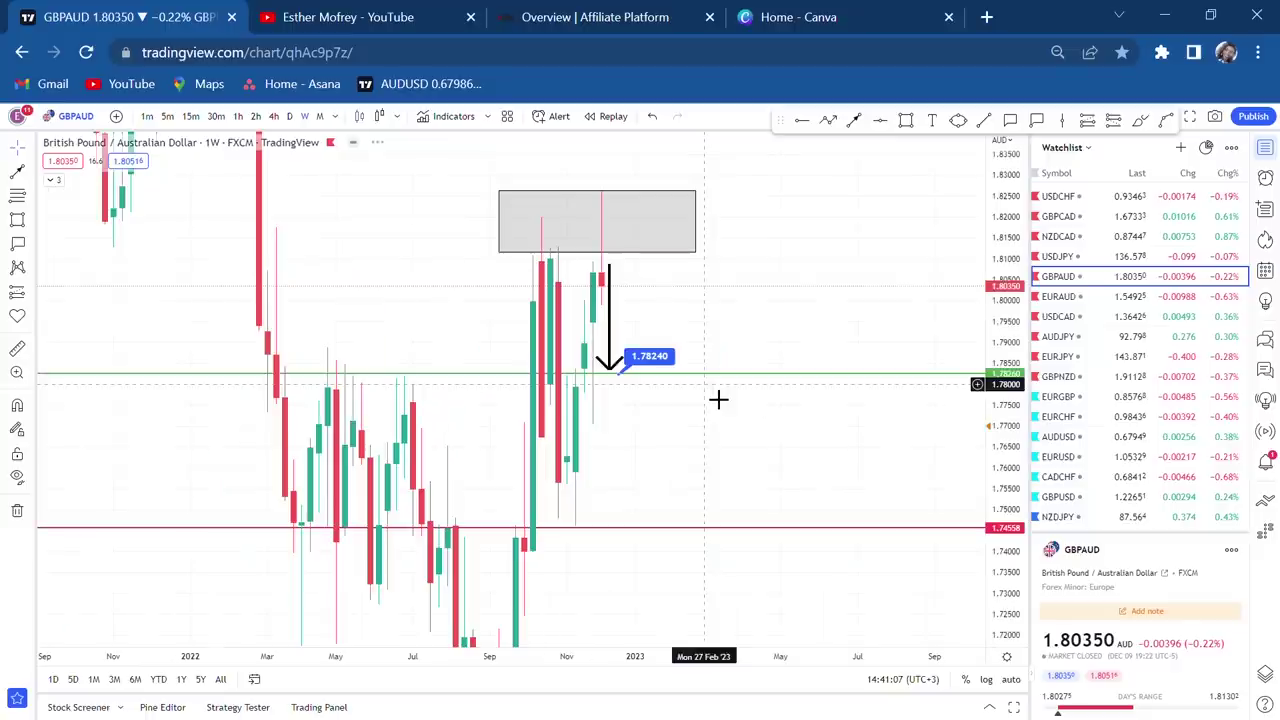
left_click(612, 337)
key("Delete")
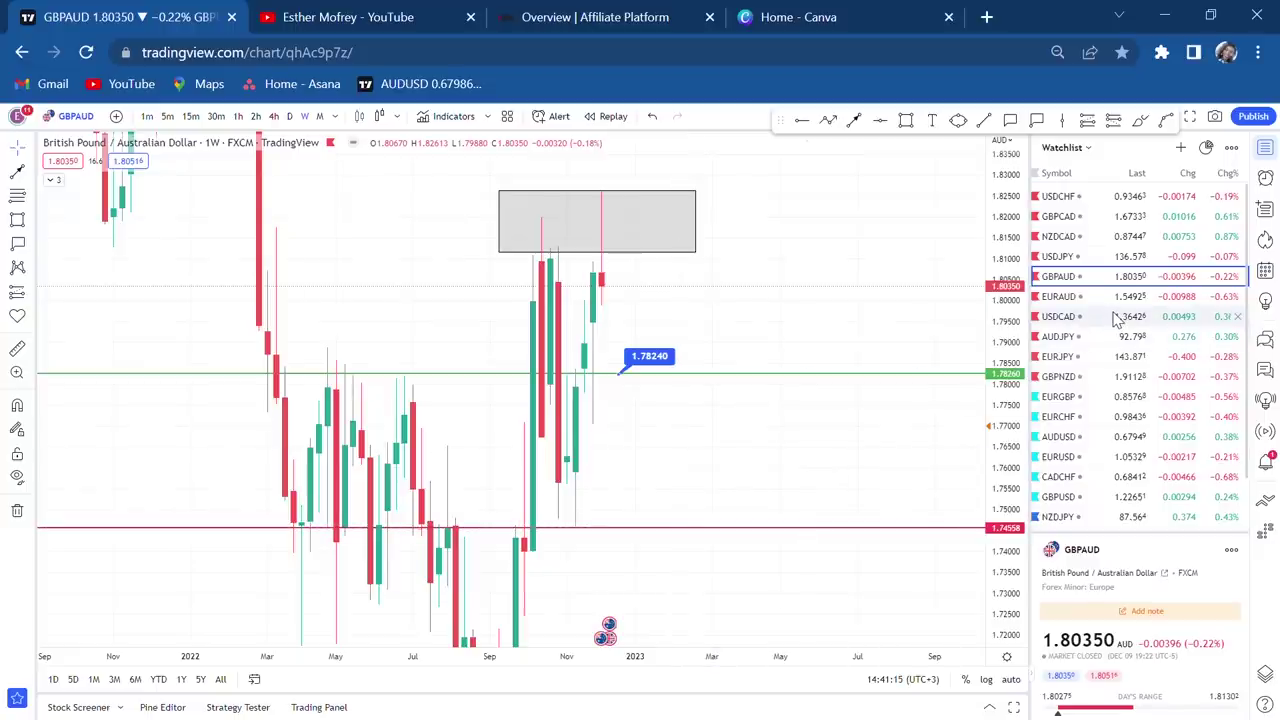
left_click_drag(1078, 278, 1078, 218)
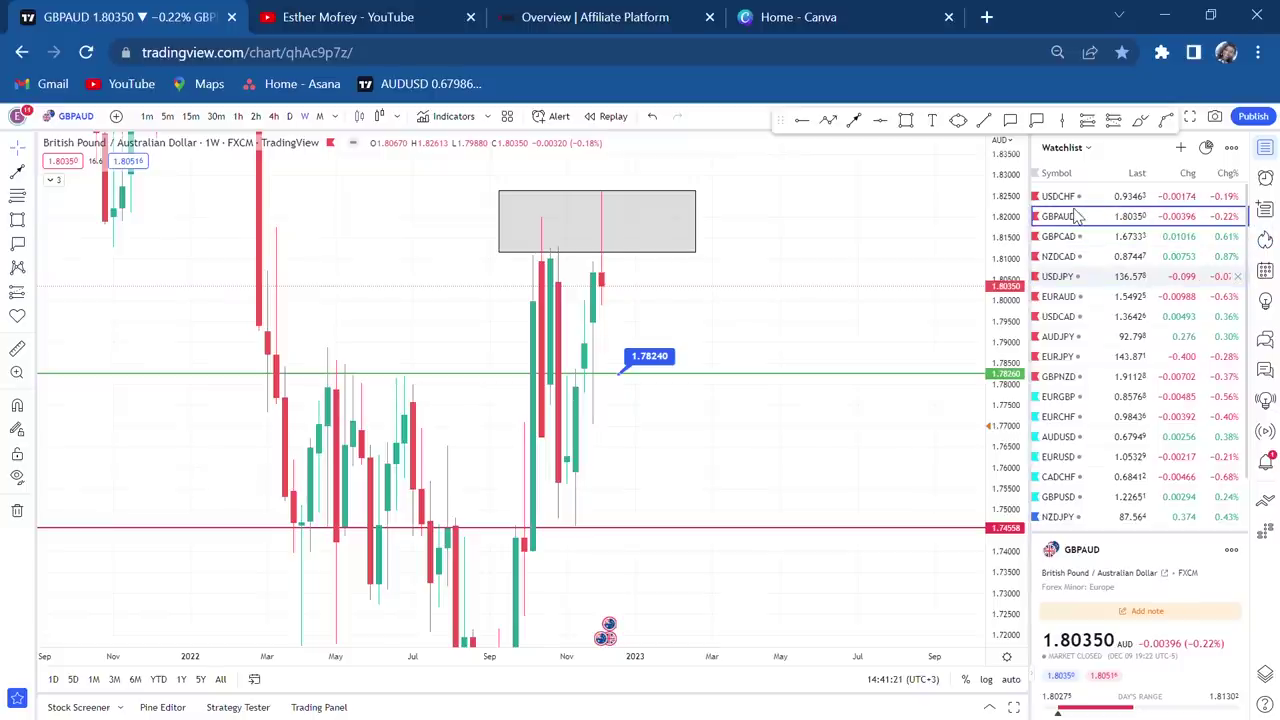
Step: Open the EURAUD chart and draw a rectangle over the double bottom lows, from about 1.43726 to 1.42182
left_click(1106, 300)
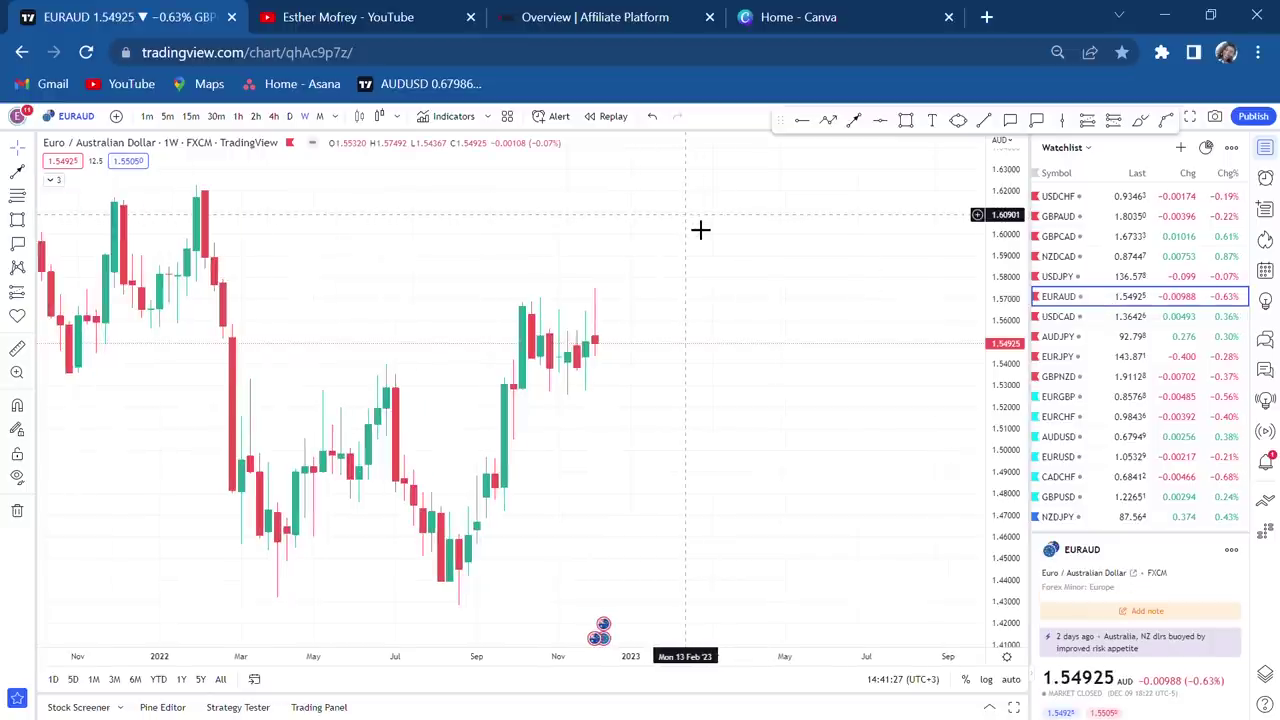
left_click_drag(795, 405, 885, 326)
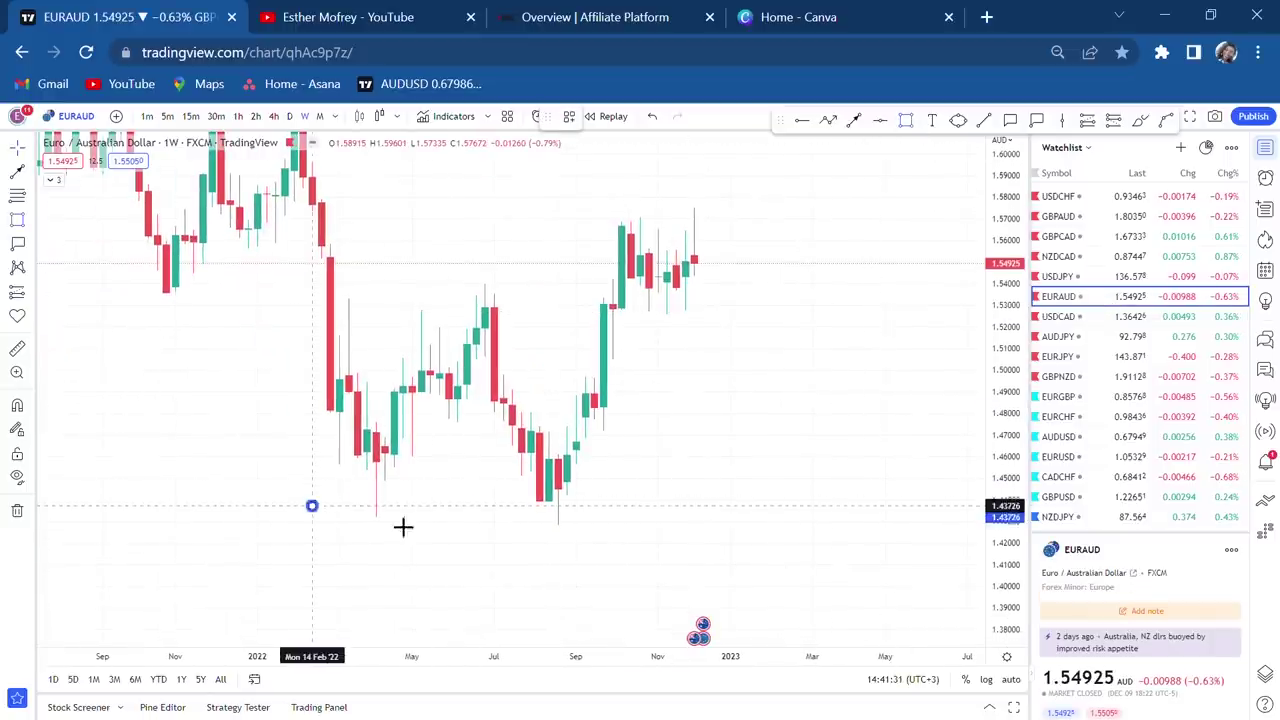
left_click_drag(312, 506, 740, 539)
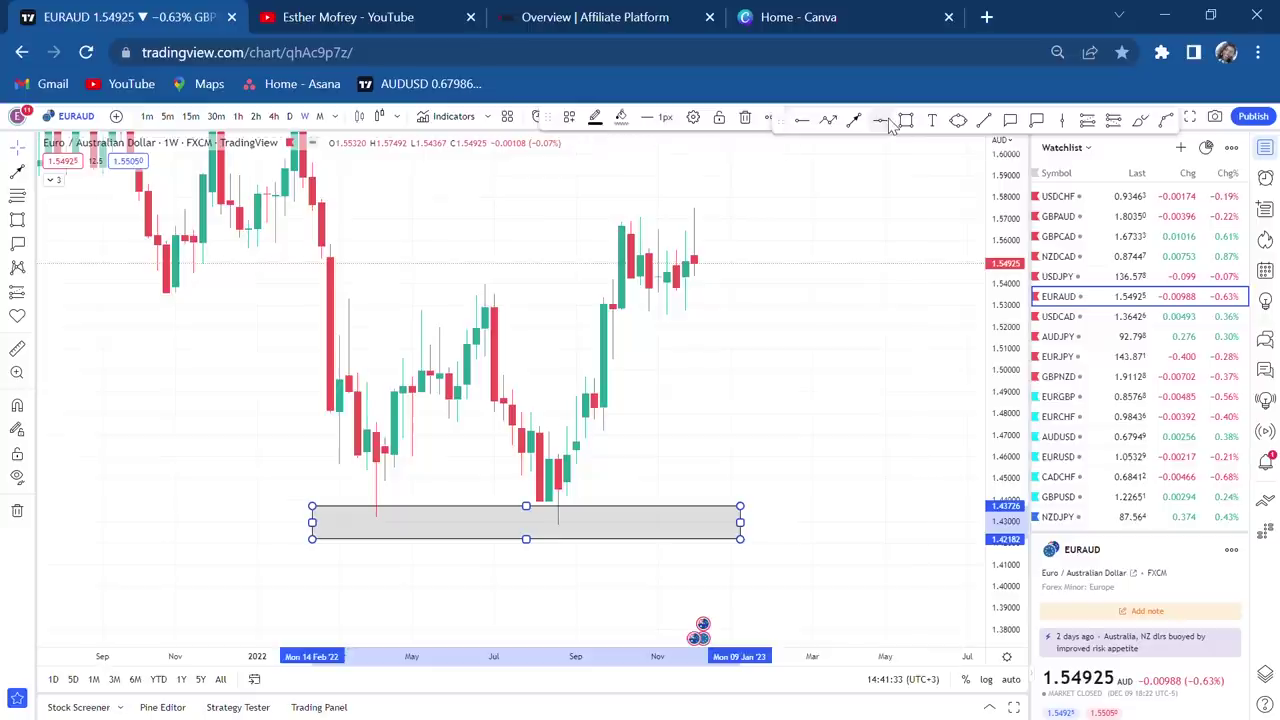
Step: Add a horizontal line at about 1.53951 across the peak between the two lows, and colour it red
left_click(526, 260)
key("alt+h")
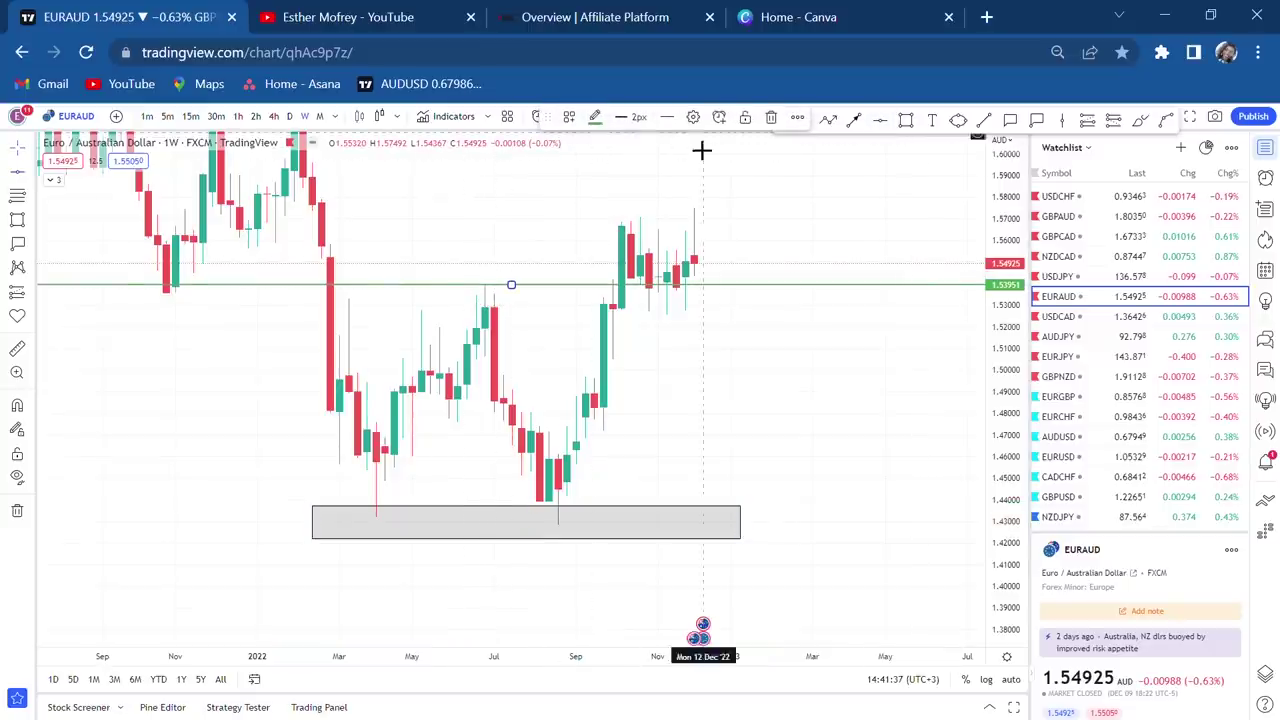
left_click(594, 119)
left_click(595, 162)
Step: Extend the double bottom rectangle forward in time to 12 Jun '23
scroll(757, 366, "down", 1)
left_click_drag(757, 366, 695, 412)
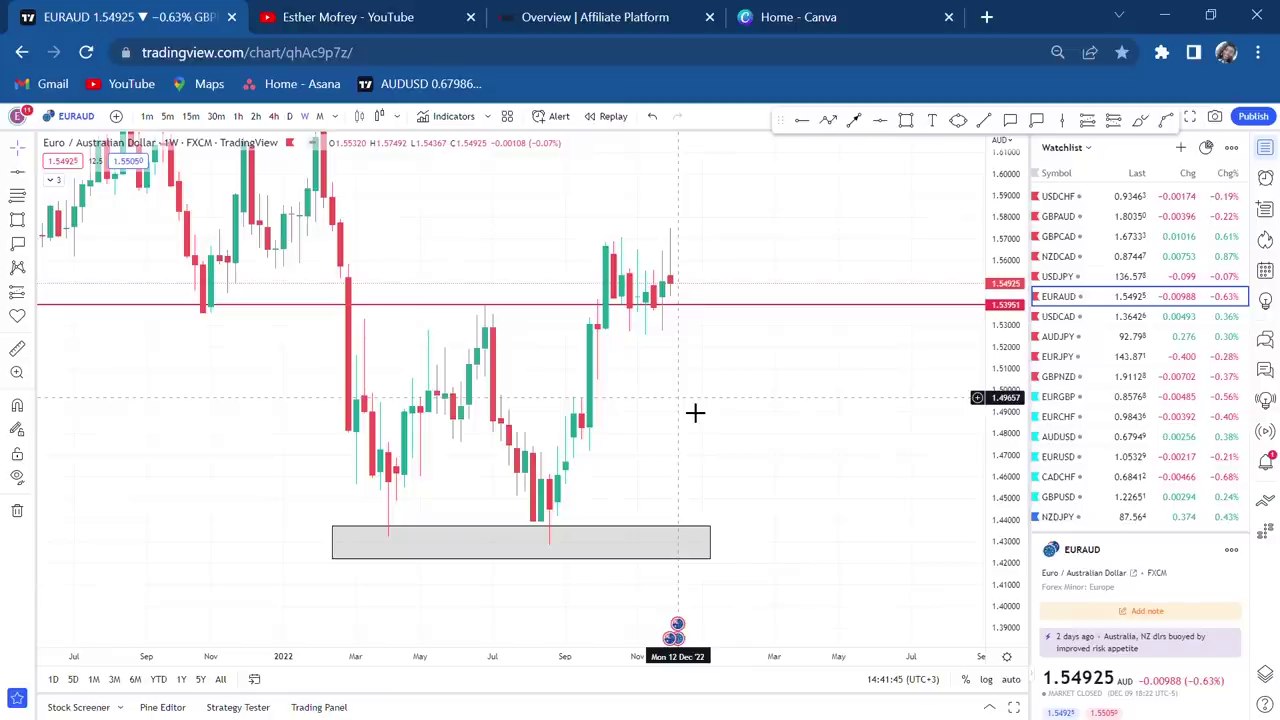
left_click_drag(563, 280, 583, 440)
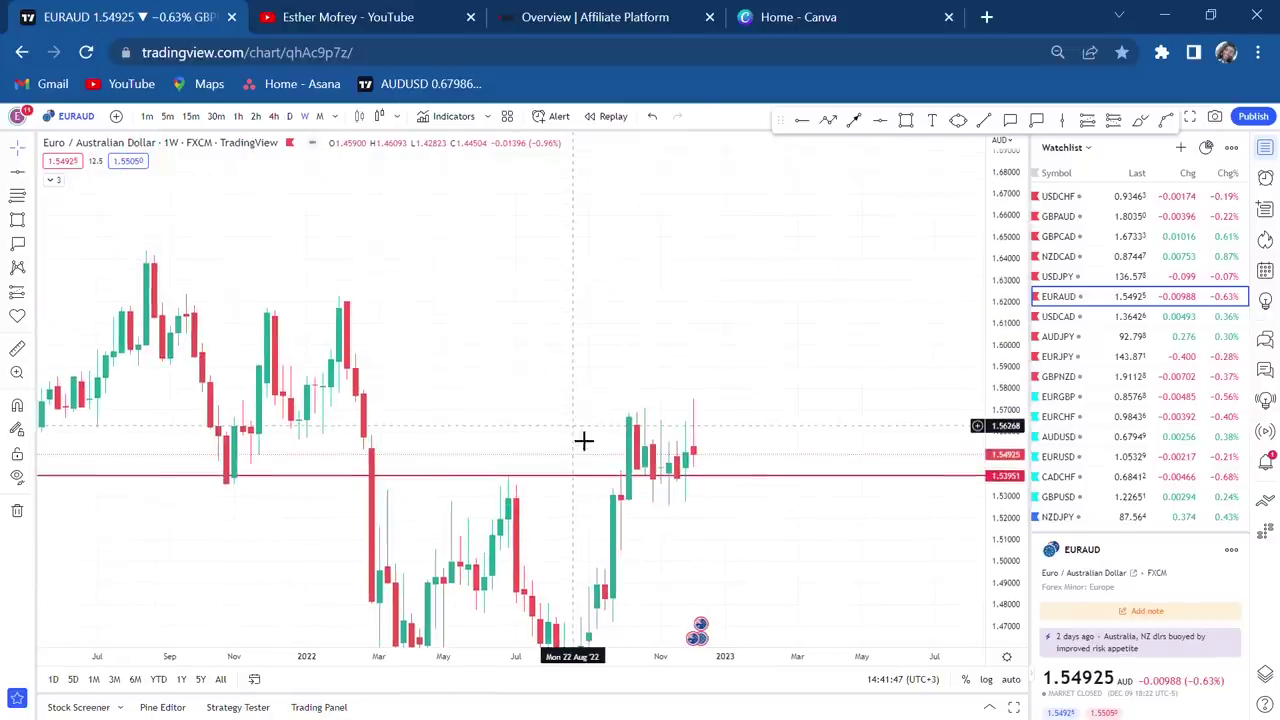
left_click_drag(797, 569, 666, 424)
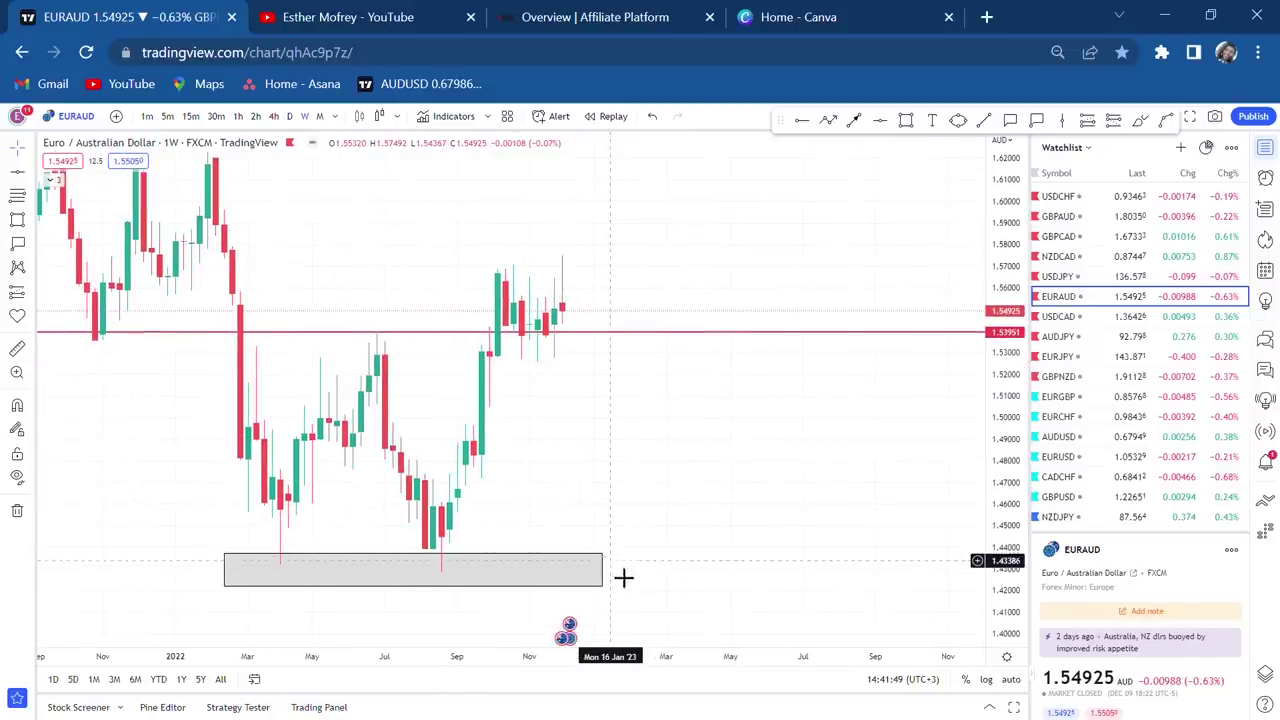
left_click_drag(604, 570, 780, 570)
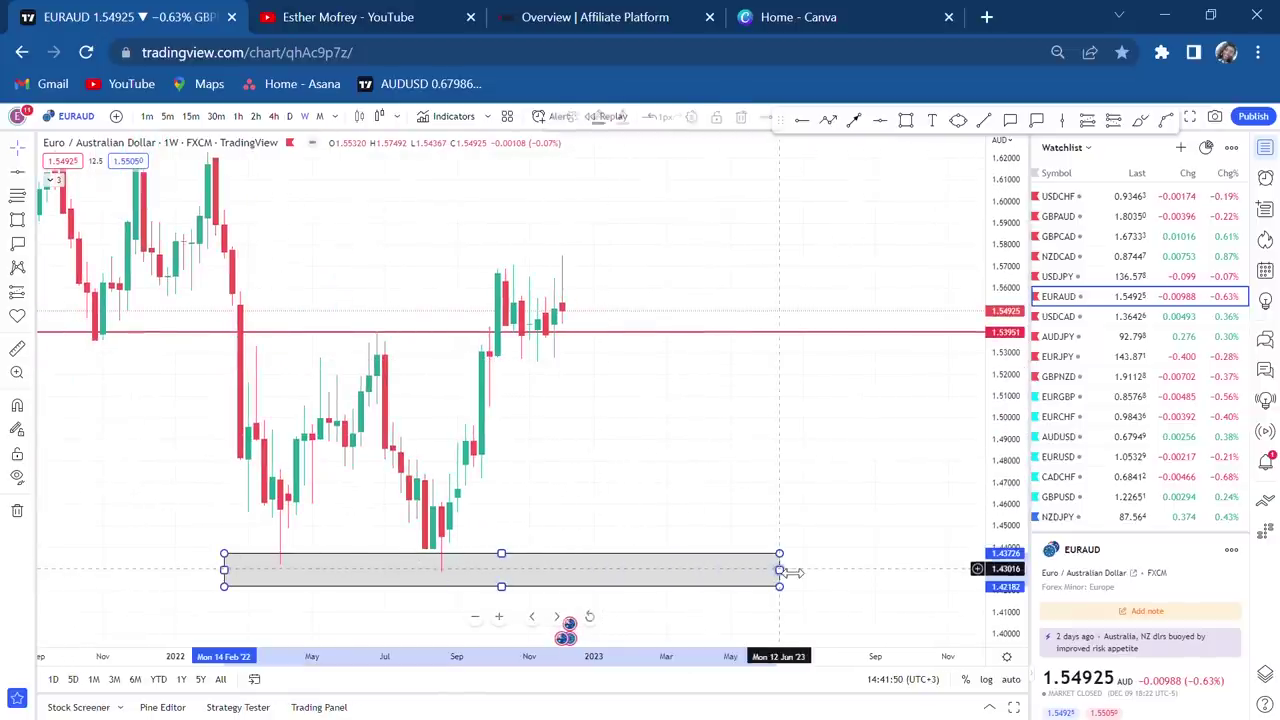
Step: Box the recent consolidation from about 1.57503 to 1.52623, and draw a narrow rectangle of the same height inside it
left_click(908, 121)
mouse_move(425, 256)
left_mouse_down()
mouse_move(720, 370)
mouse_move(707, 360)
left_mouse_up()
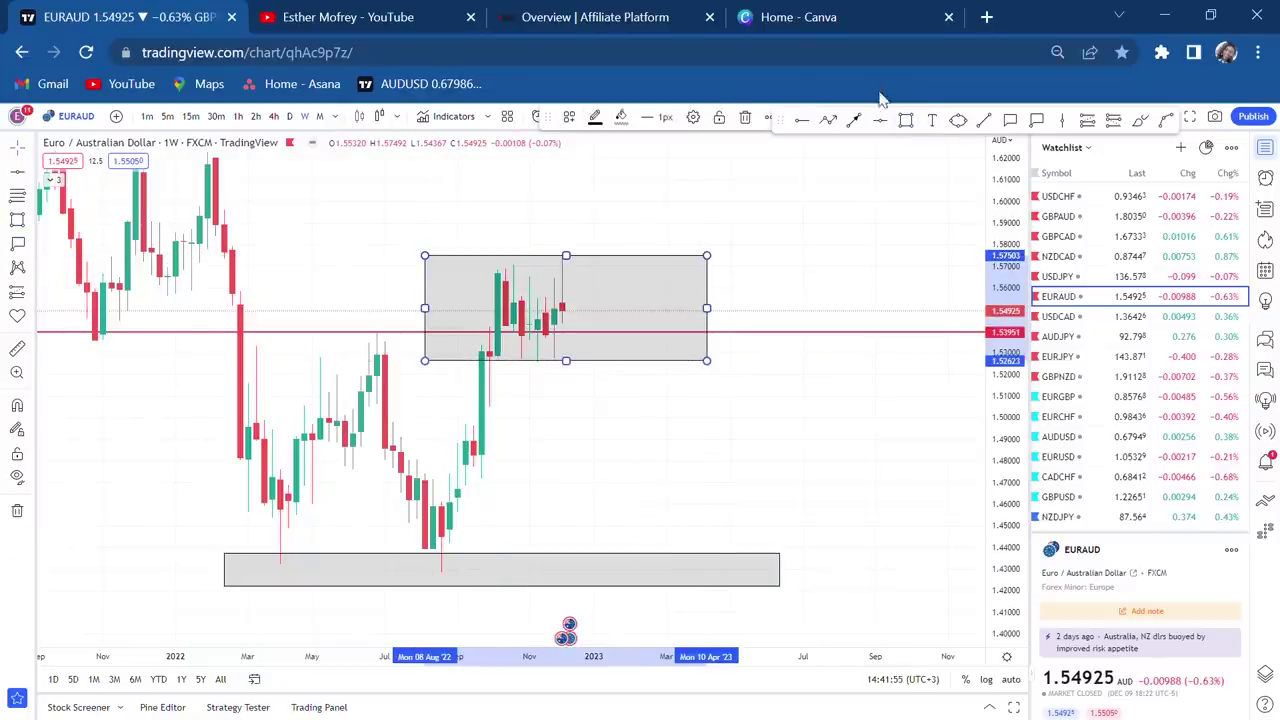
left_click(906, 120)
left_click_drag(618, 256, 646, 370)
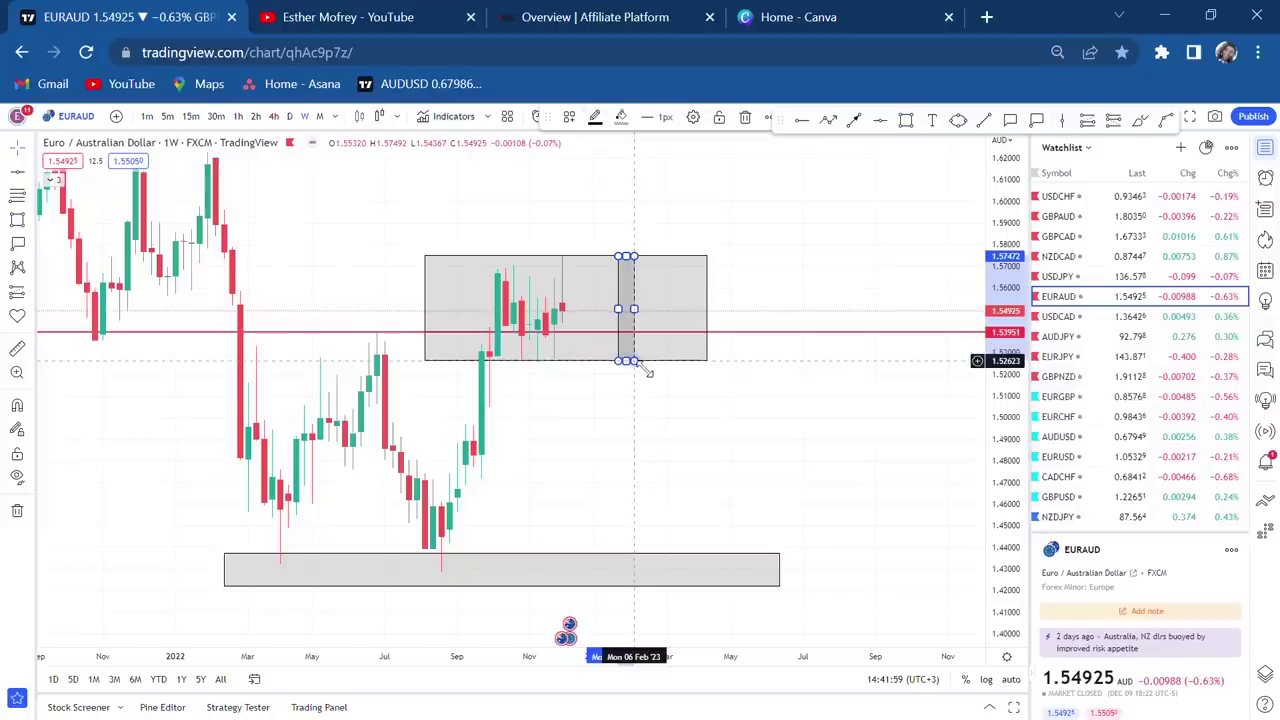
Step: Move the narrow rectangle just below the consolidation box, and add a horizontal line at about 1.47526 along its lower edge
left_click_drag(638, 305, 558, 413)
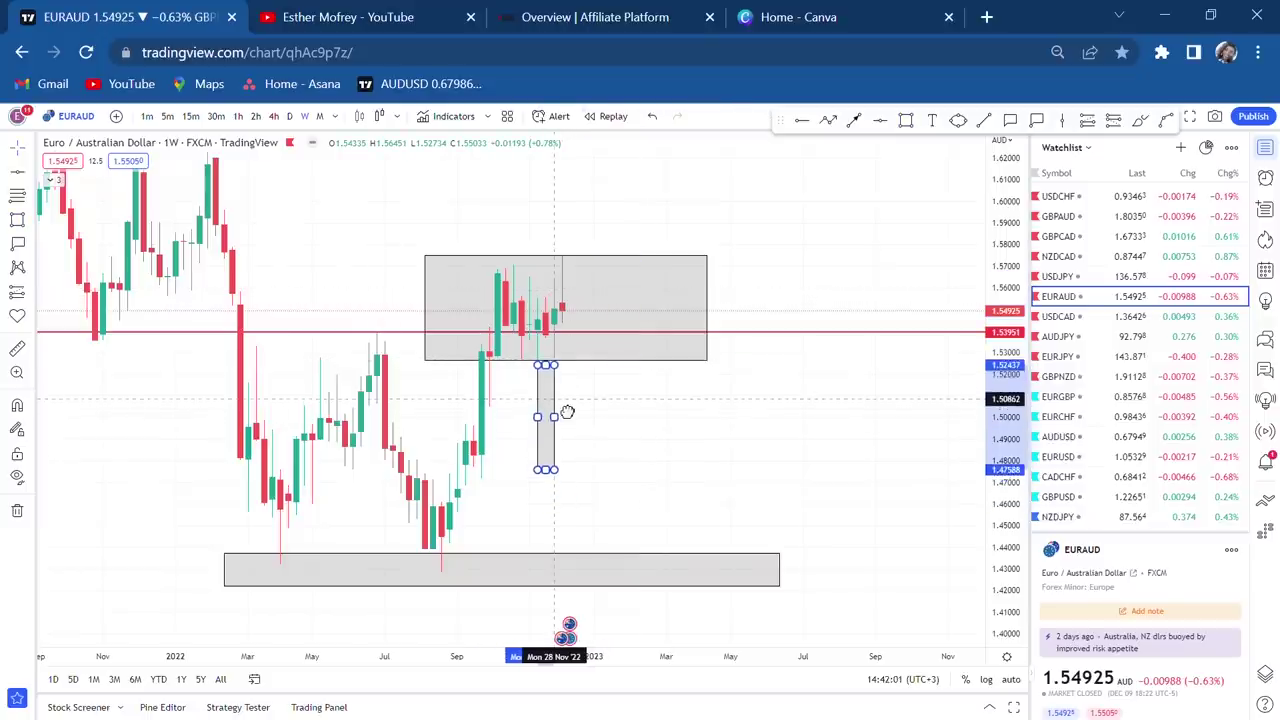
left_click(706, 391)
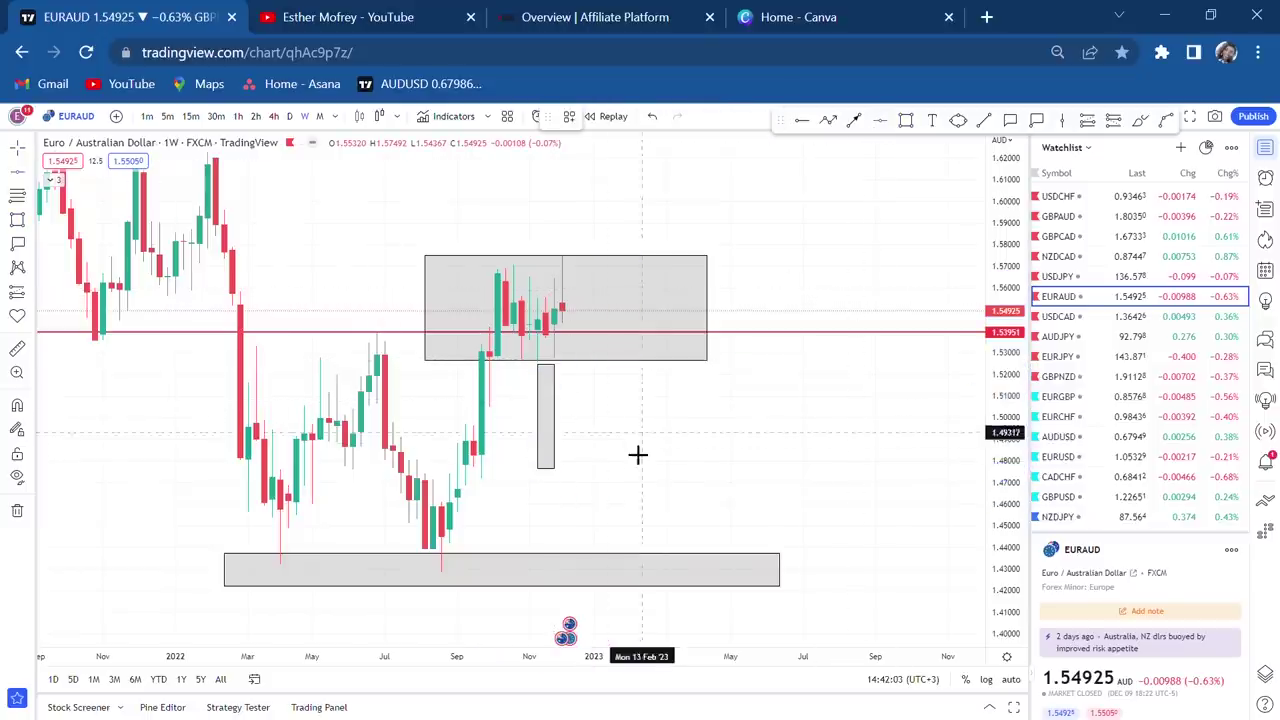
key("alt+h")
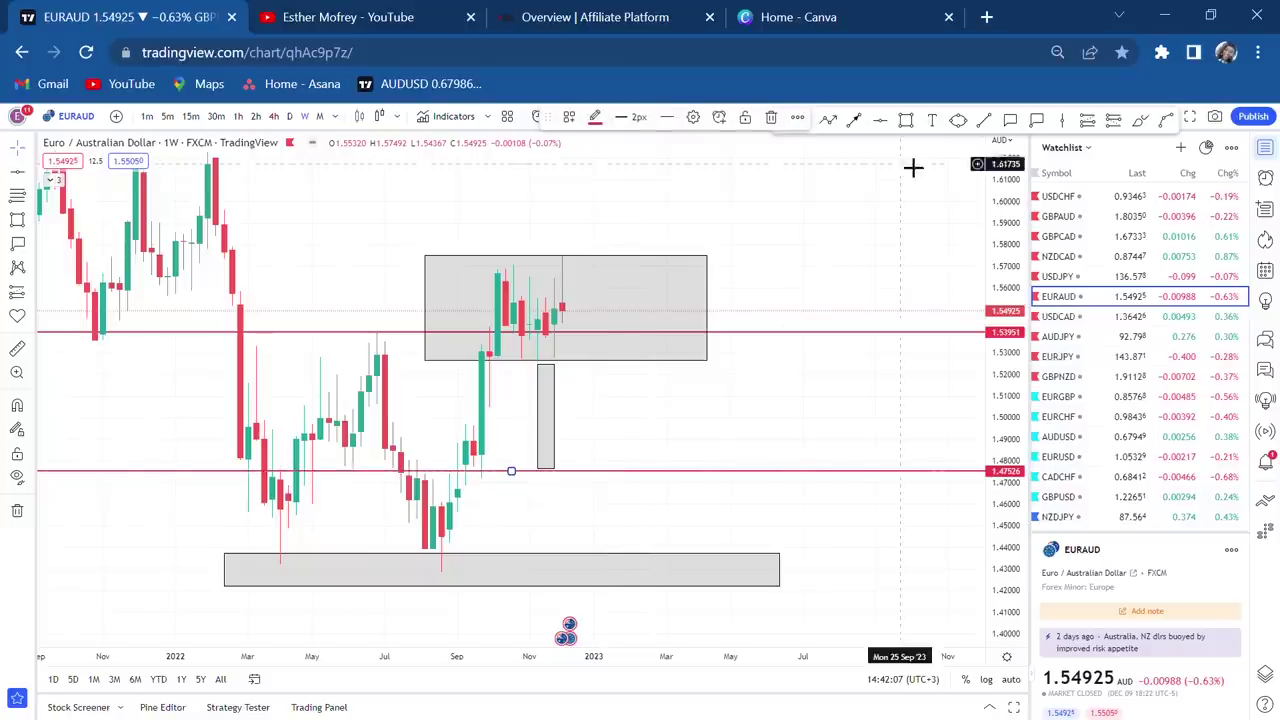
Step: Draw a rectangle above the 1.47526 line, from about 1.49534 to 1.47711, and fill it with light yellow
left_click(846, 220)
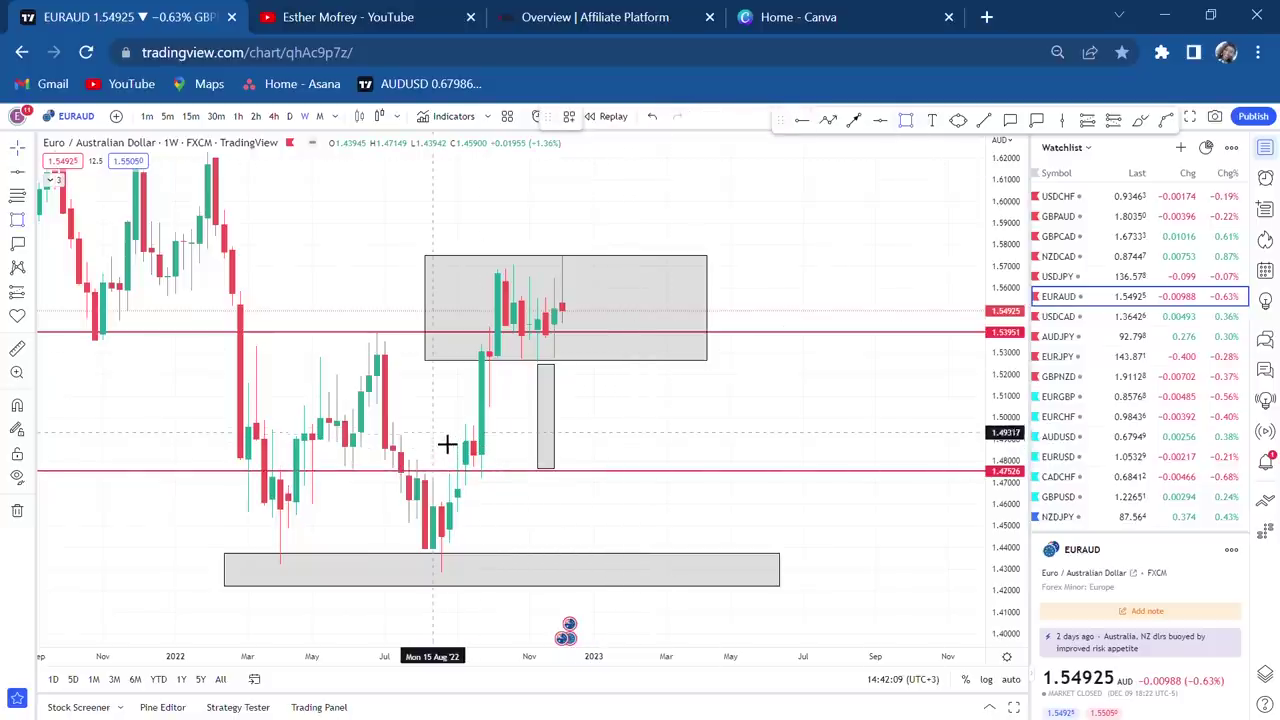
mouse_move(447, 442)
left_mouse_down()
mouse_move(866, 491)
mouse_move(897, 471)
mouse_move(899, 483)
left_mouse_up()
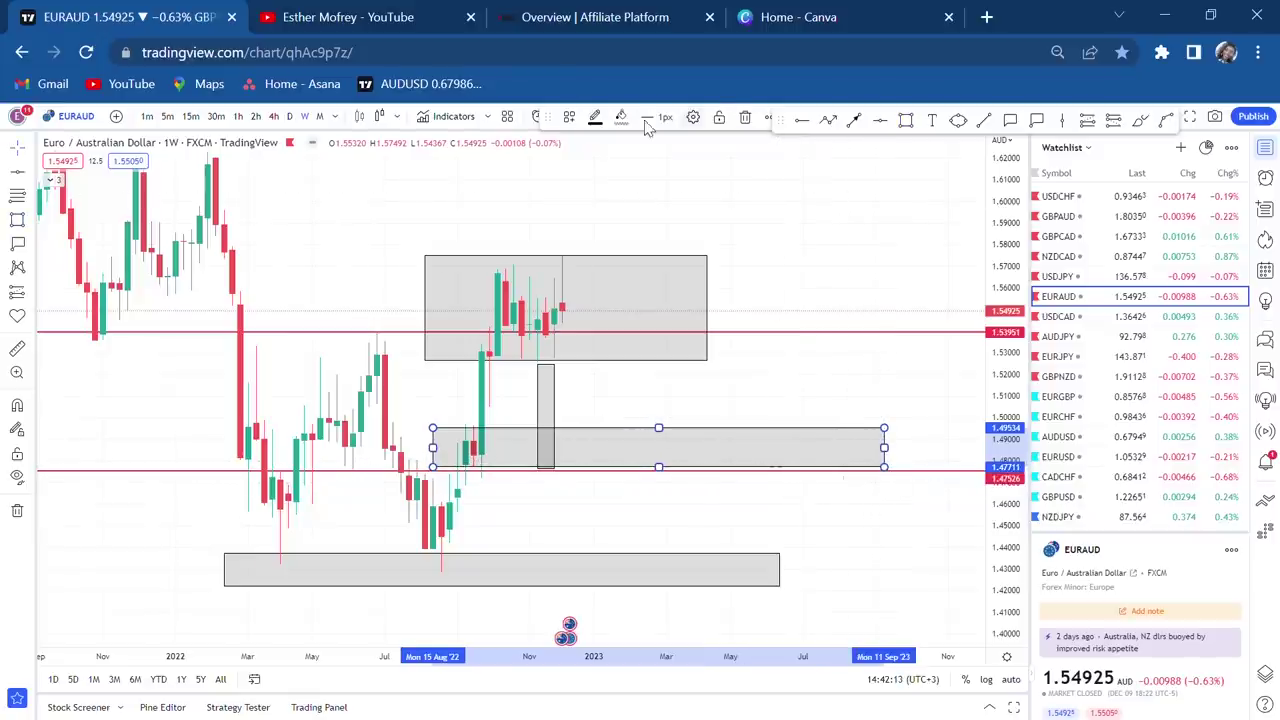
left_click(621, 117)
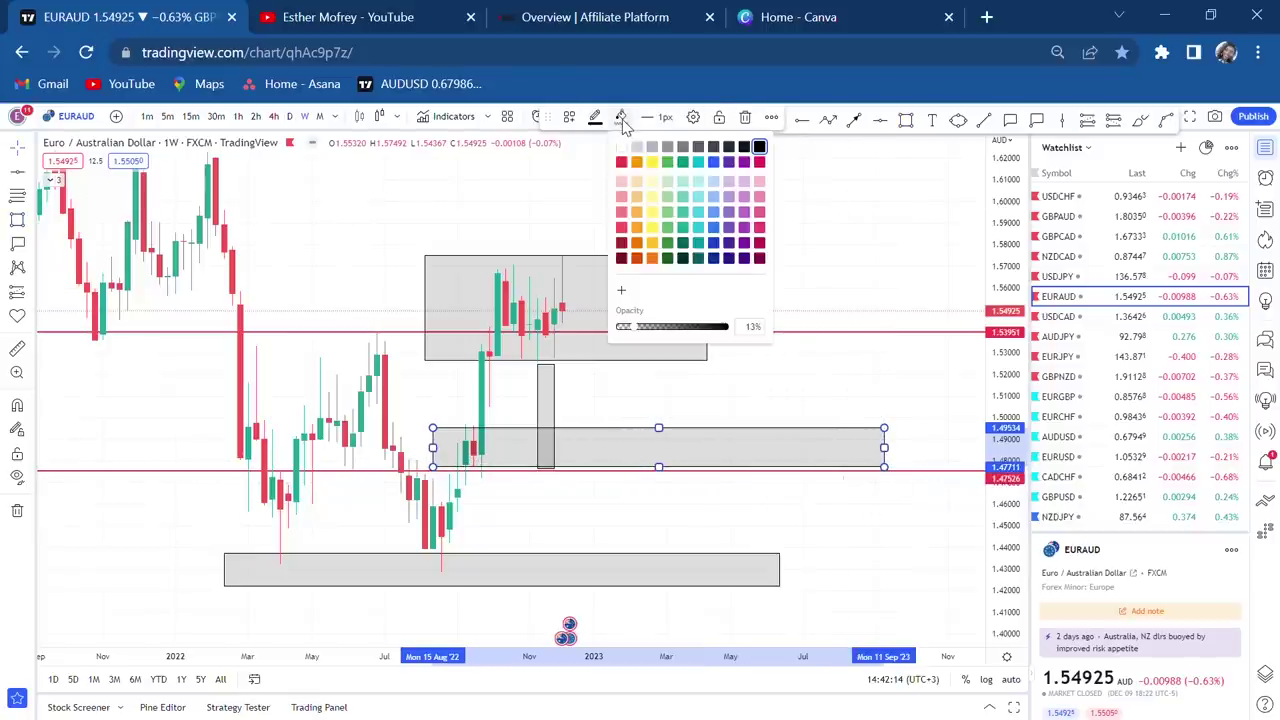
left_click(657, 170)
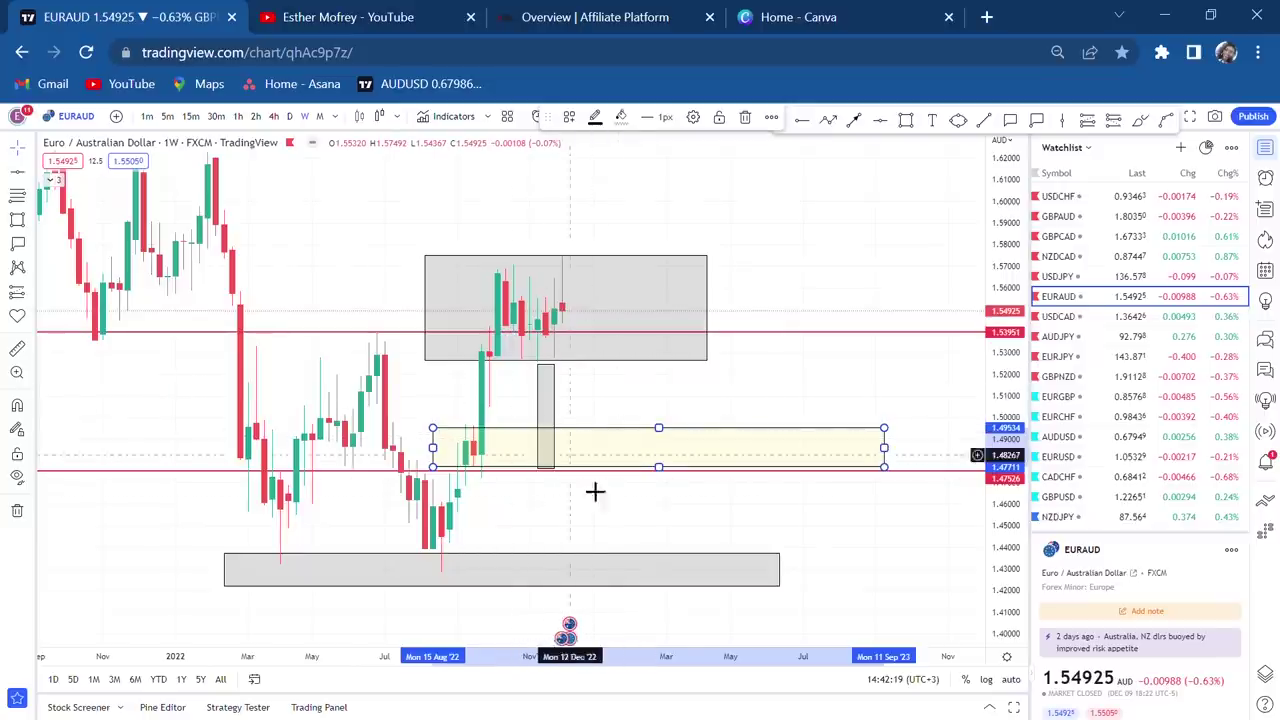
Step: Sketch a freehand curve of three arches rising from the double bottom zone, and undo it
left_click_drag(700, 500, 706, 494)
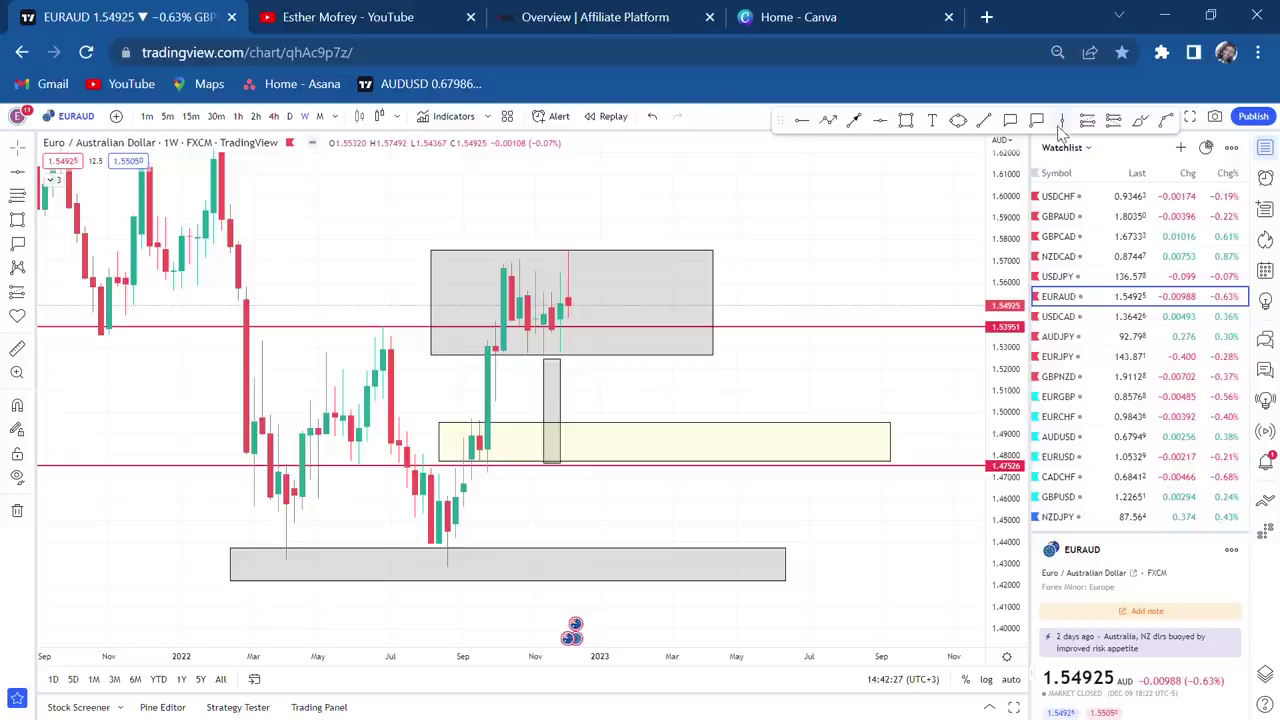
left_click(1145, 122)
mouse_move(272, 551)
left_mouse_down()
mouse_move(306, 491)
mouse_move(358, 318)
mouse_move(443, 560)
mouse_move(486, 349)
mouse_move(594, 303)
mouse_move(611, 529)
mouse_move(703, 346)
mouse_move(740, 553)
left_mouse_up()
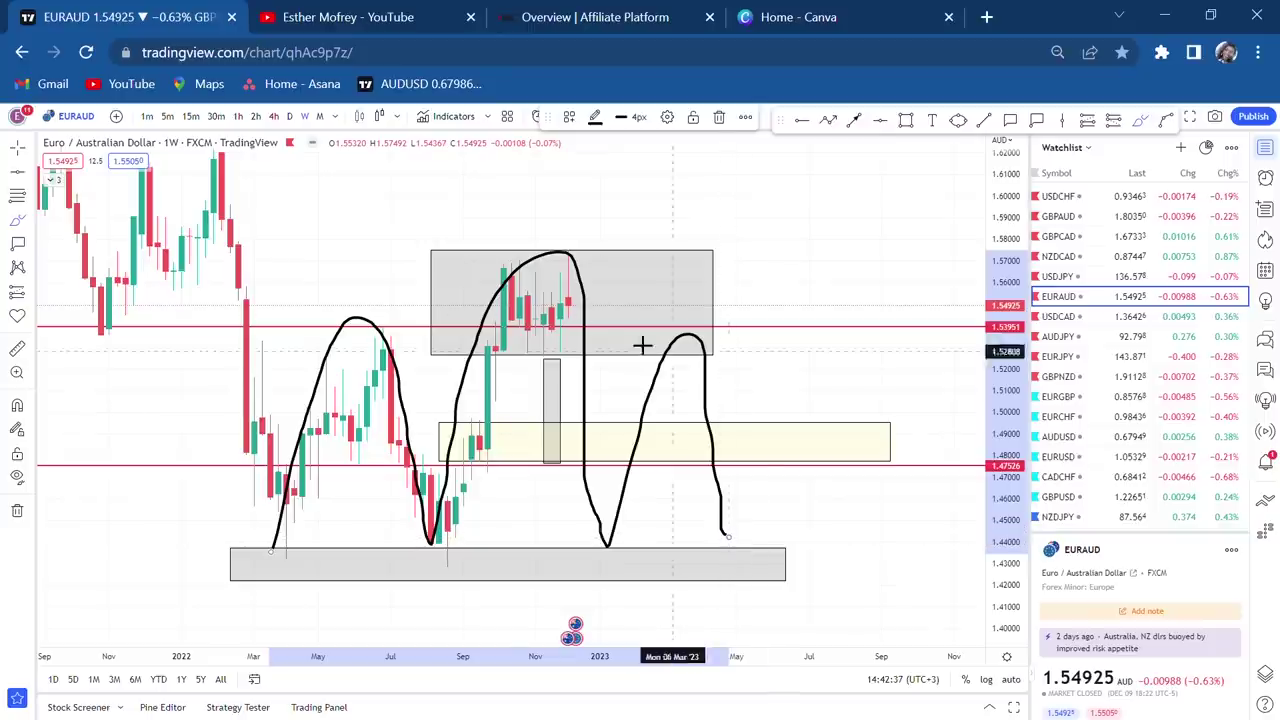
left_click_drag(563, 130, 670, 224)
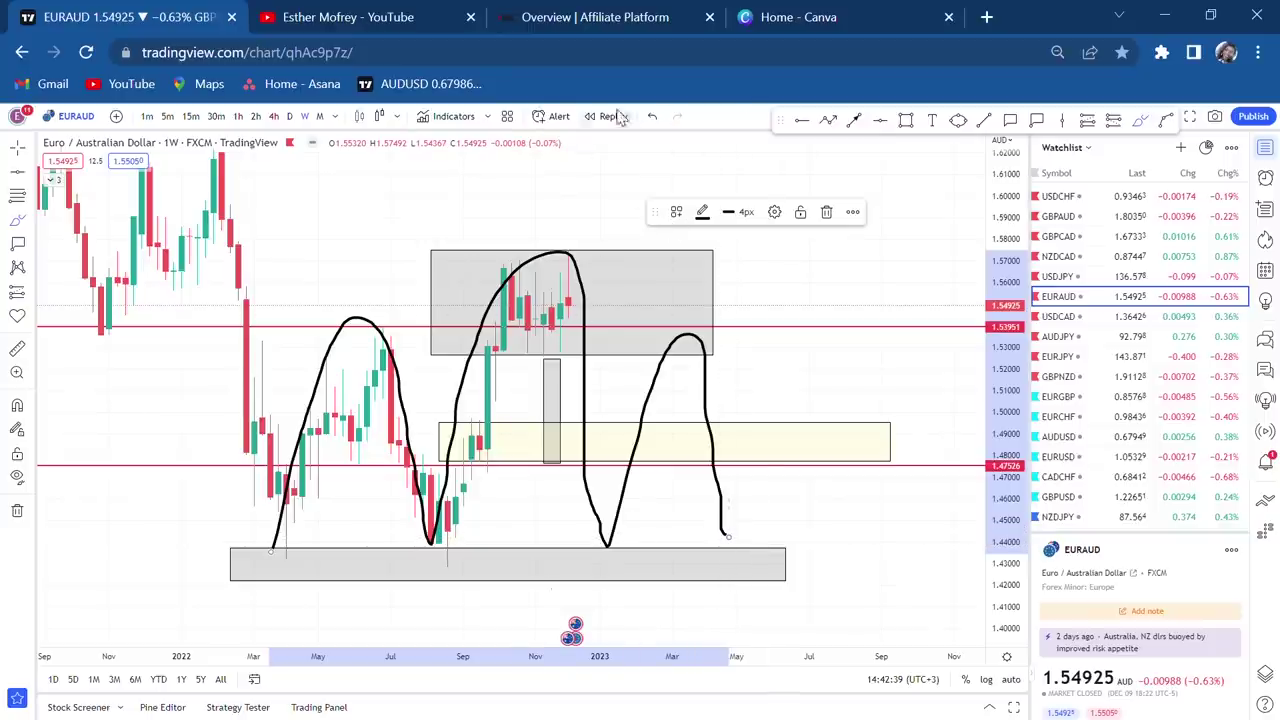
left_click(651, 118)
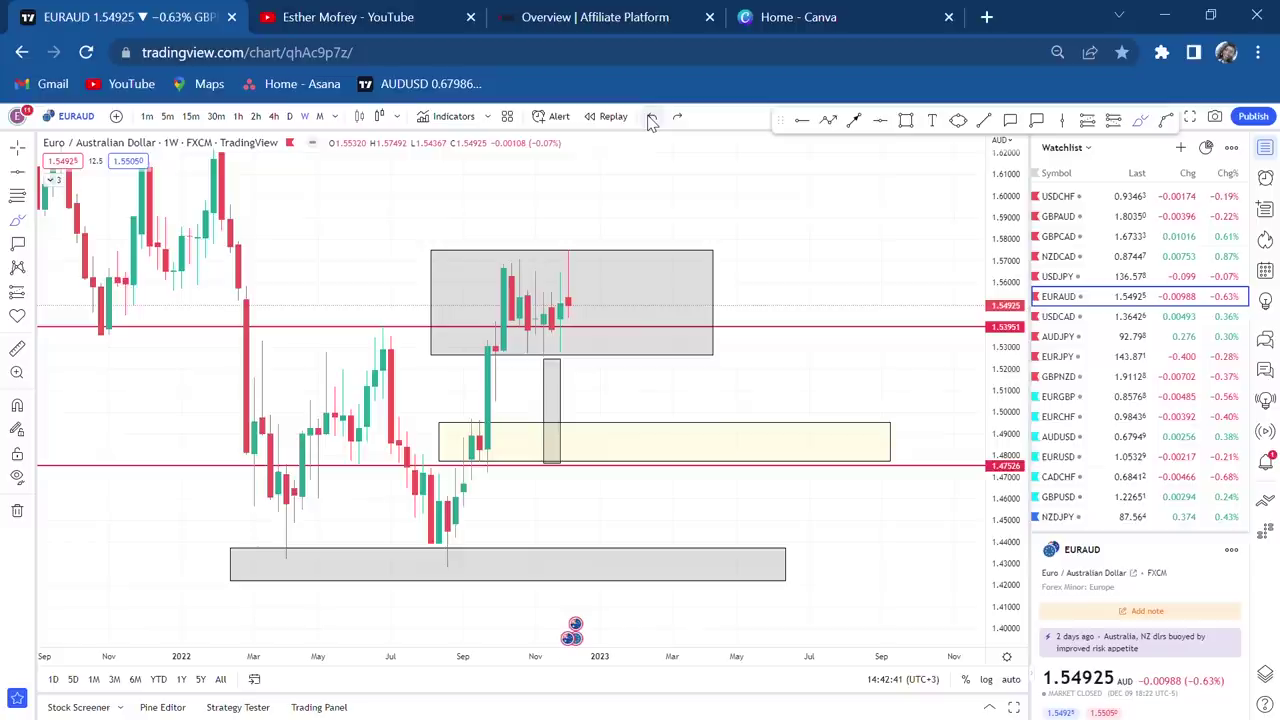
Step: Switch the EURAUD chart to the daily timeframe and stretch the price scale
left_click(292, 117)
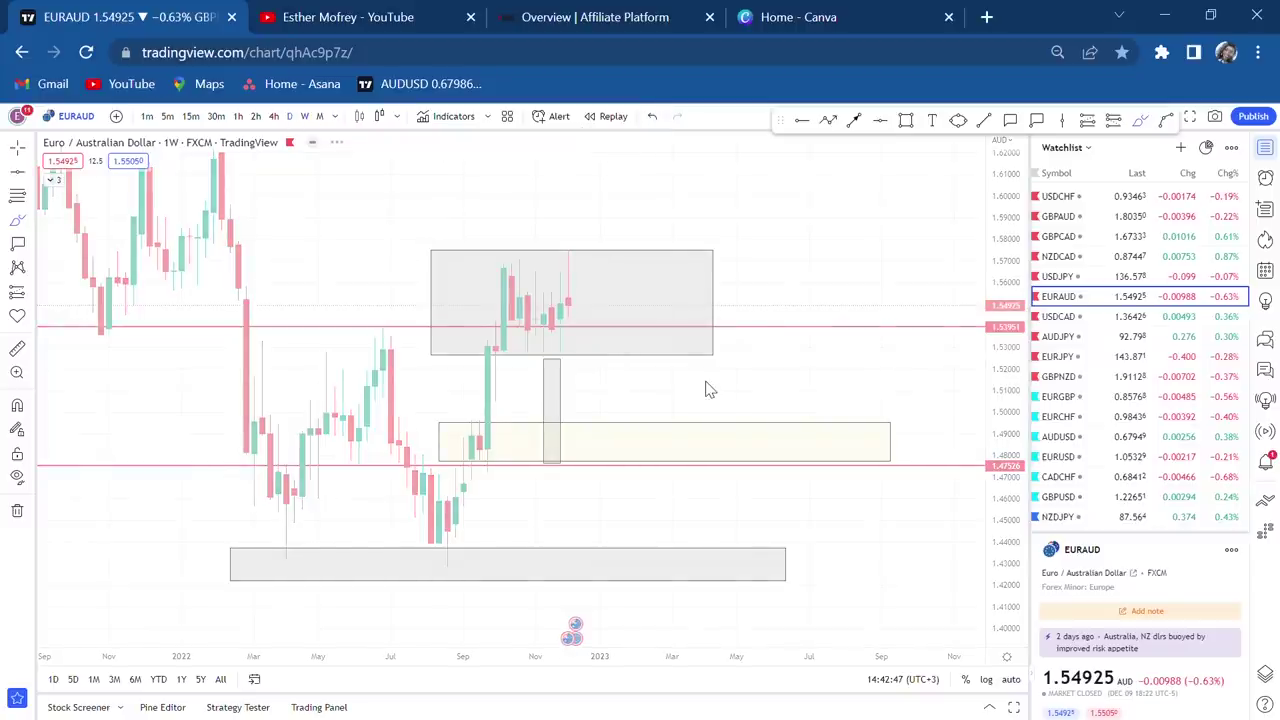
scroll(720, 396, "down", 5)
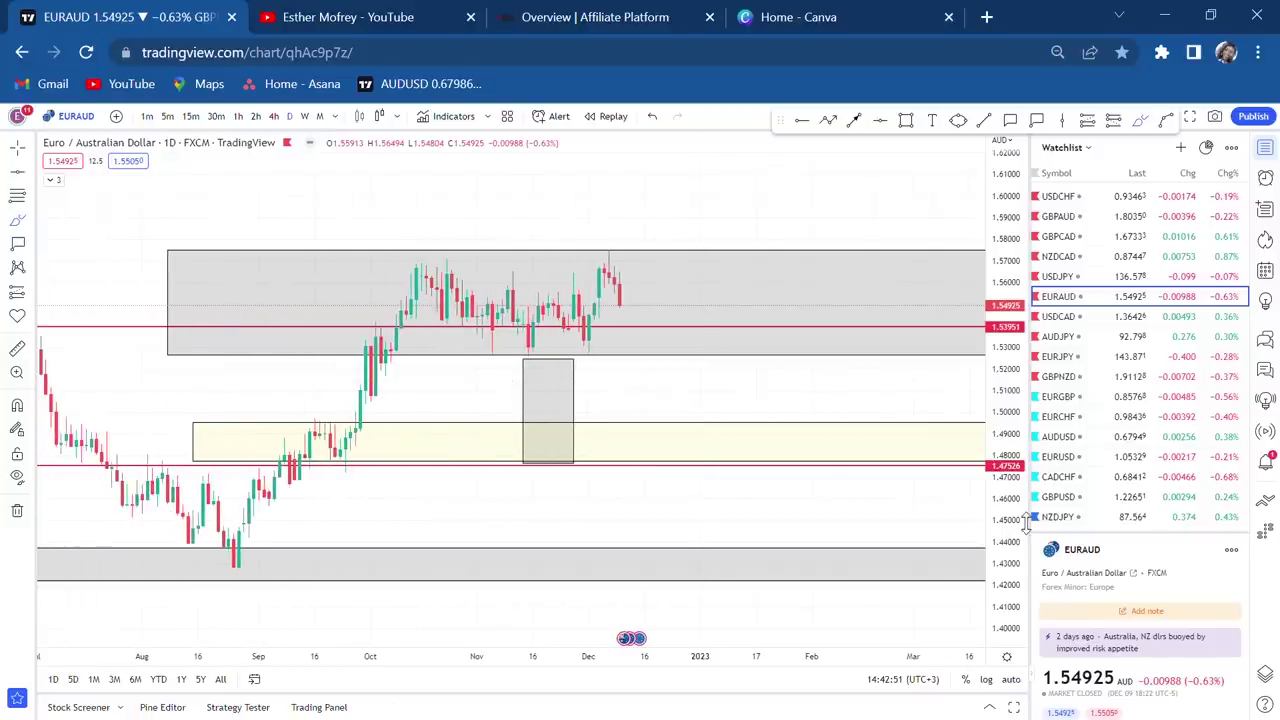
scroll(720, 396, "up", 3)
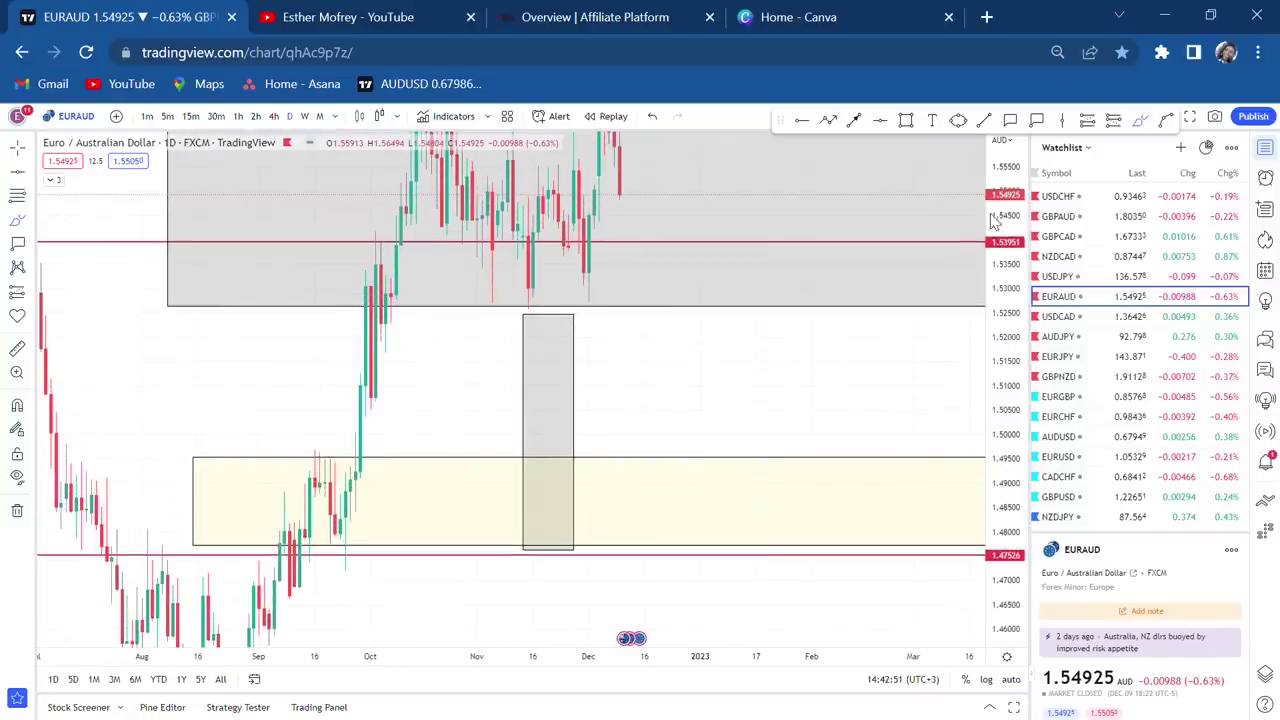
left_click(805, 121)
left_click(808, 379)
key("Delete")
Step: Draw a yellow rectangle over the daily double top highs, from about 1.57207 to 1.56562
left_click_drag(820, 391, 835, 568)
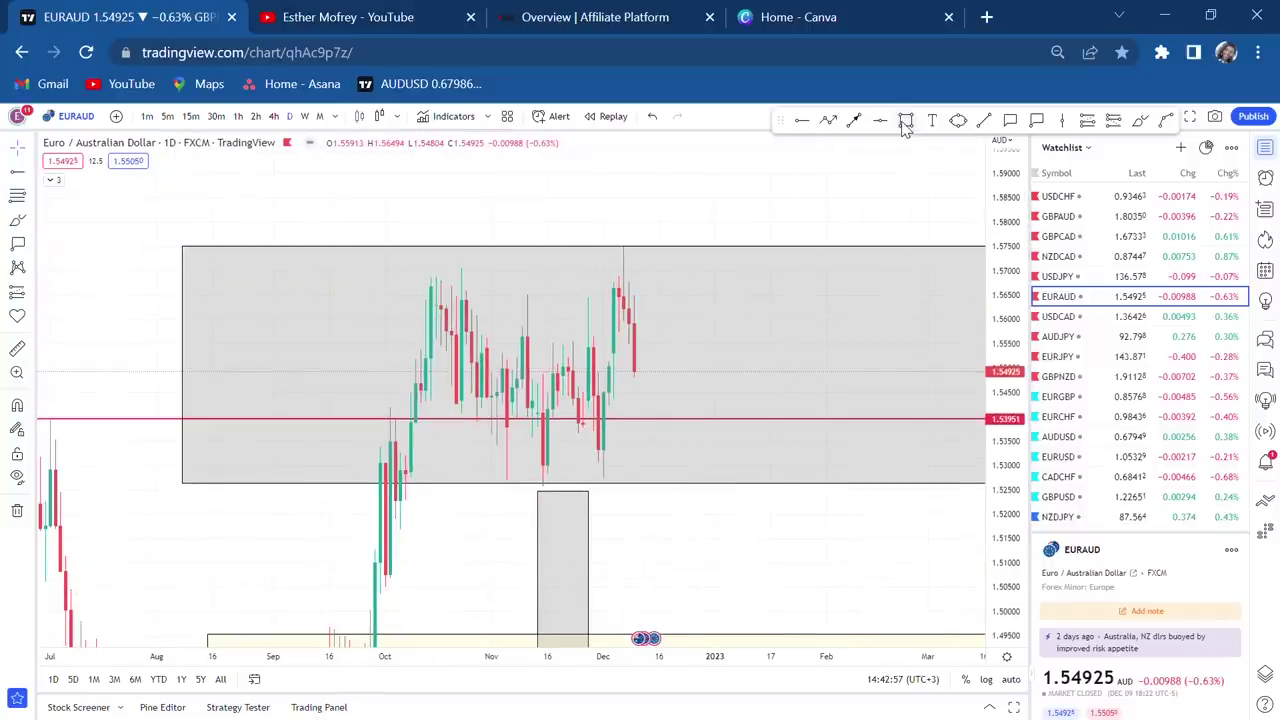
key("alt+shift+r")
left_click_drag(349, 261, 740, 291)
Step: Measure the distance from the double top highs down to the lower edge of the grey consolidation box
left_click(22, 350)
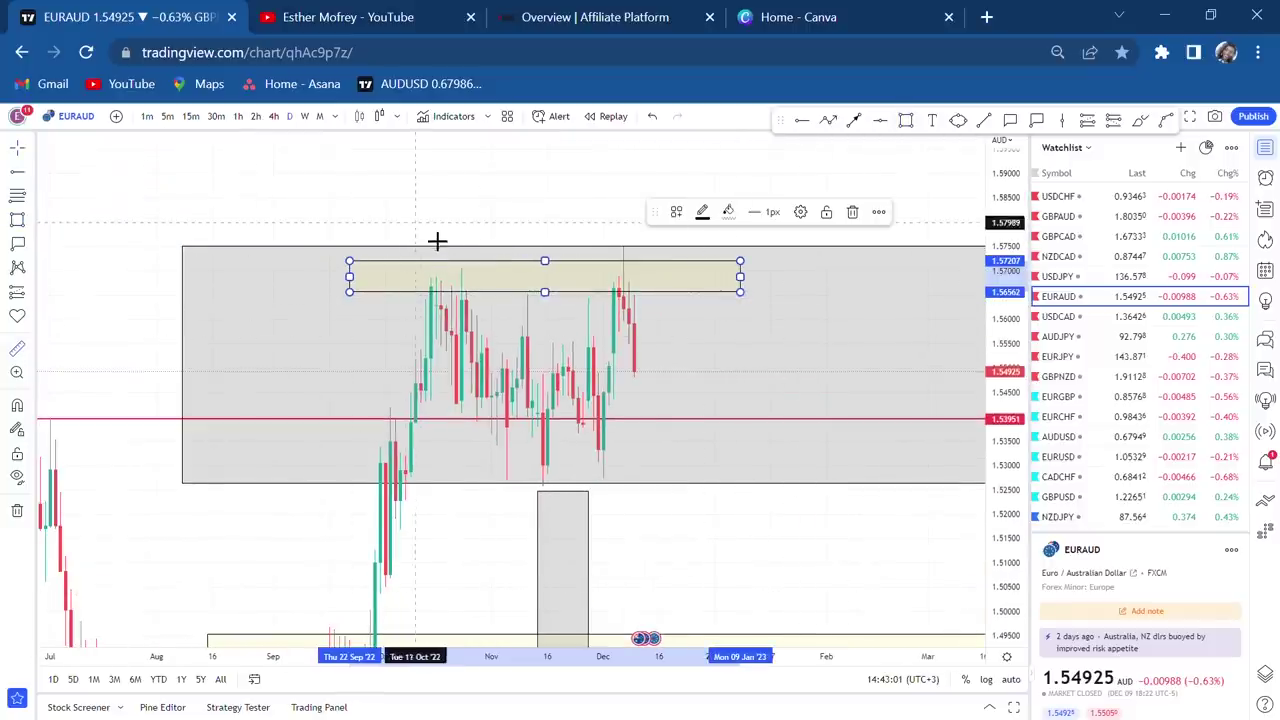
left_click(443, 286)
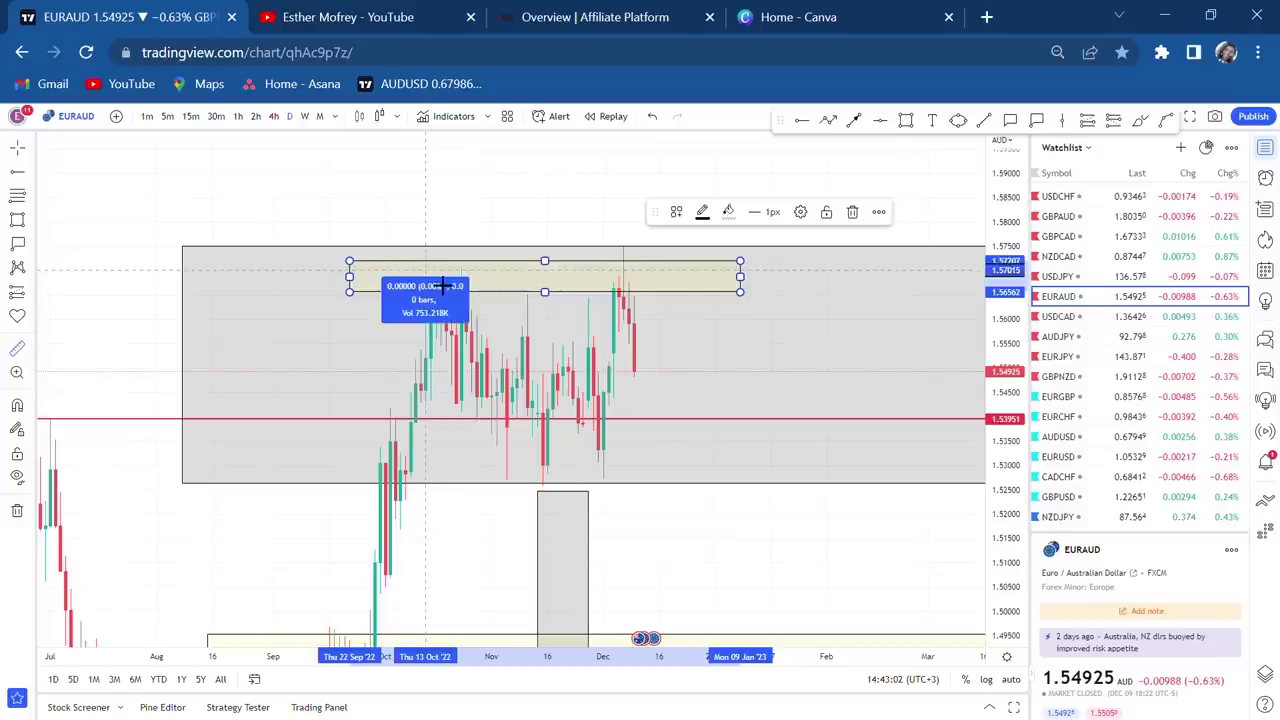
left_click(773, 493)
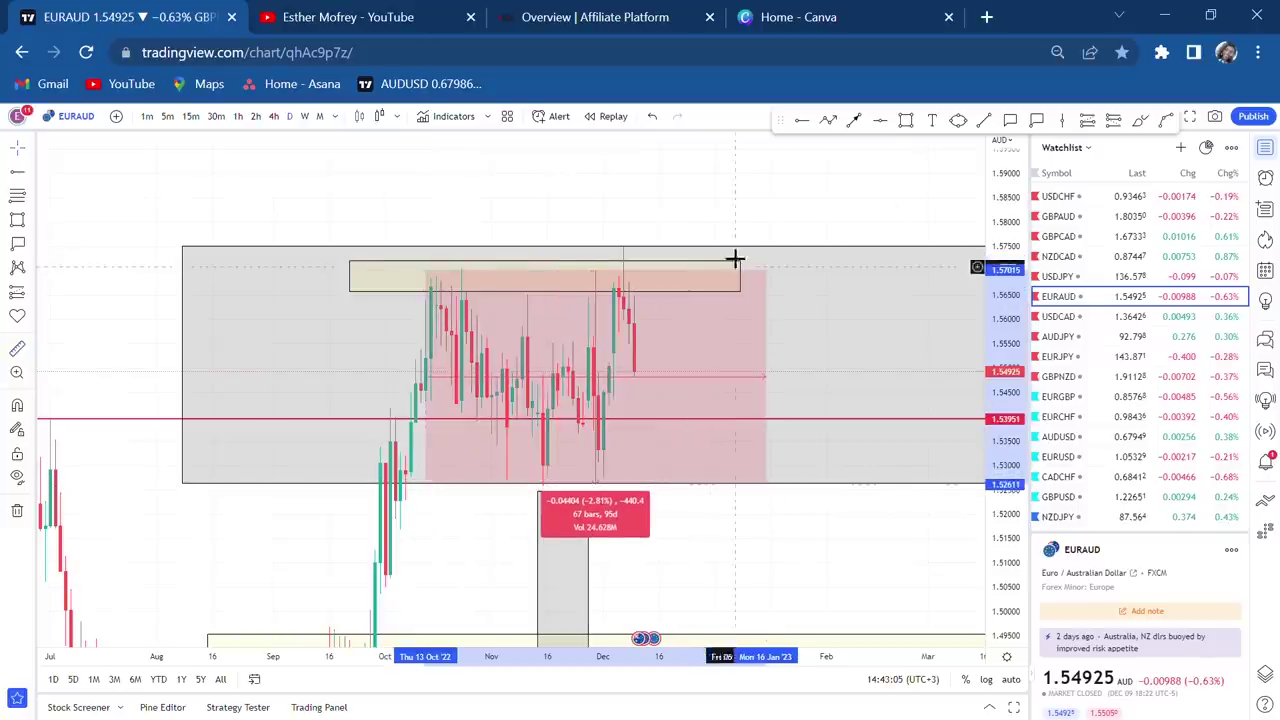
Step: Draw a green horizontal ray at about 1.54834 from 17 Oct '22 on EURAUD, and delete the red line at 1.53951
left_click(801, 124)
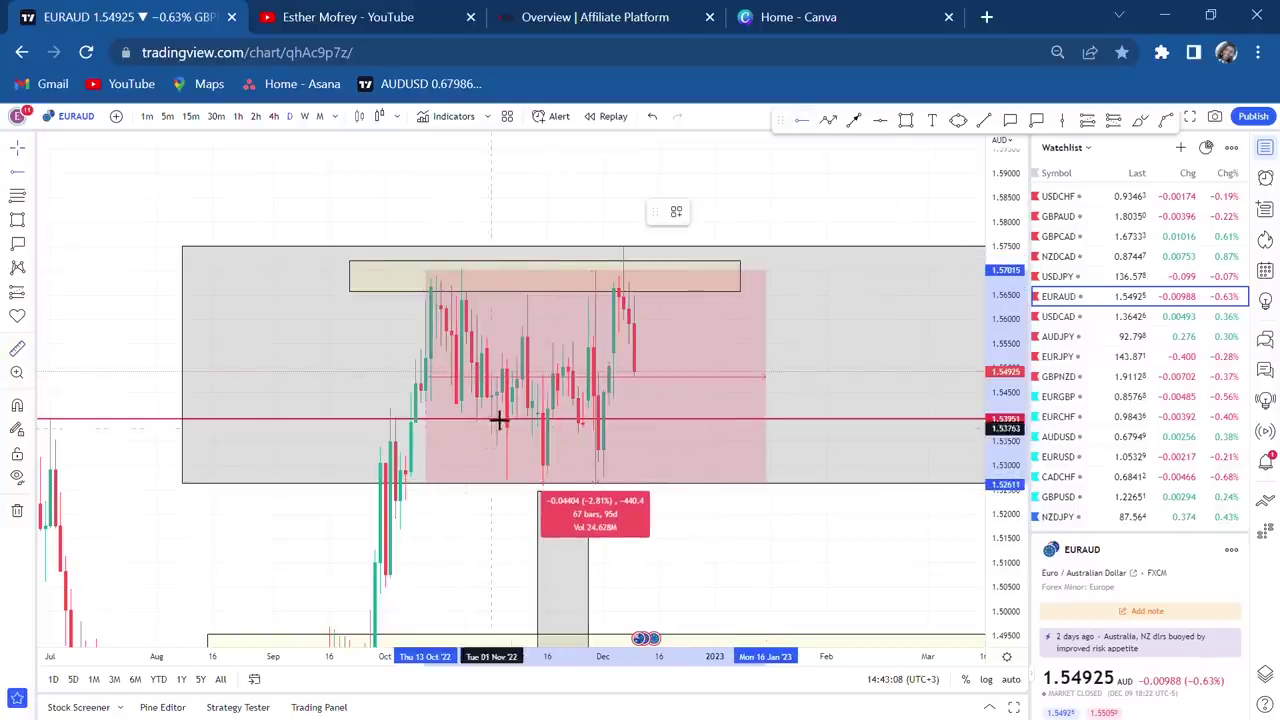
left_click(437, 378)
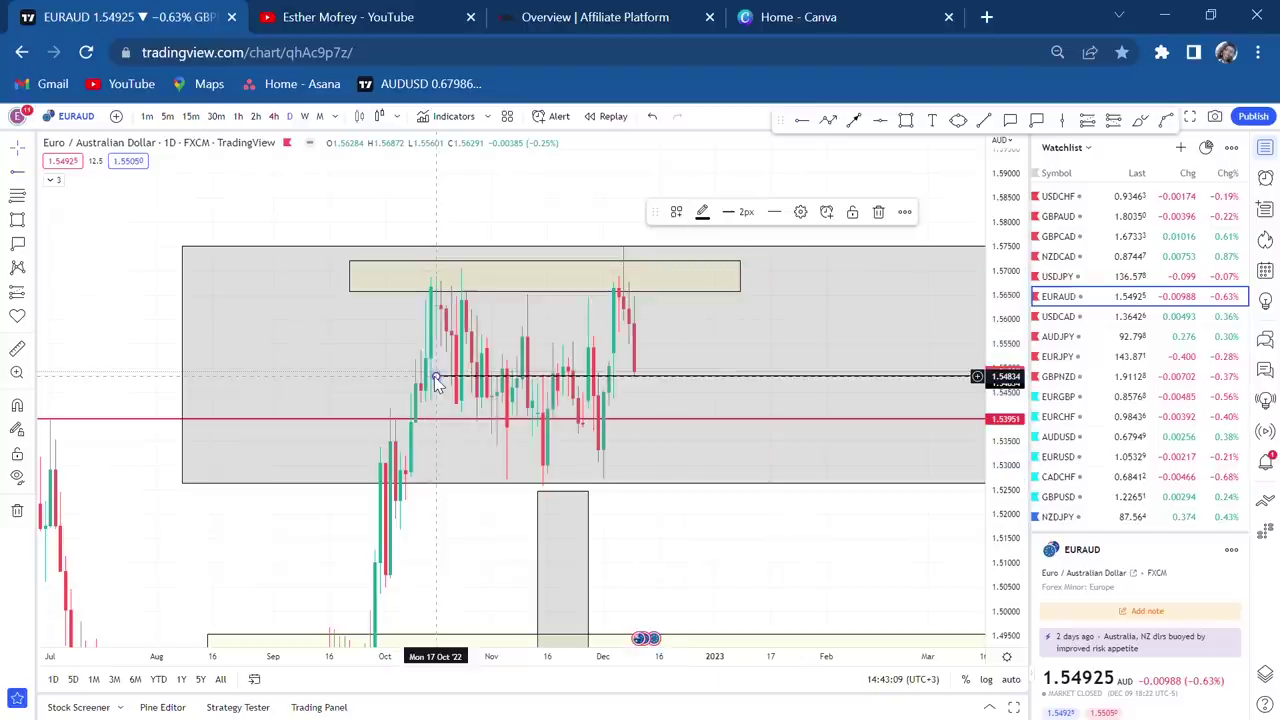
left_click(704, 213)
left_click(750, 257)
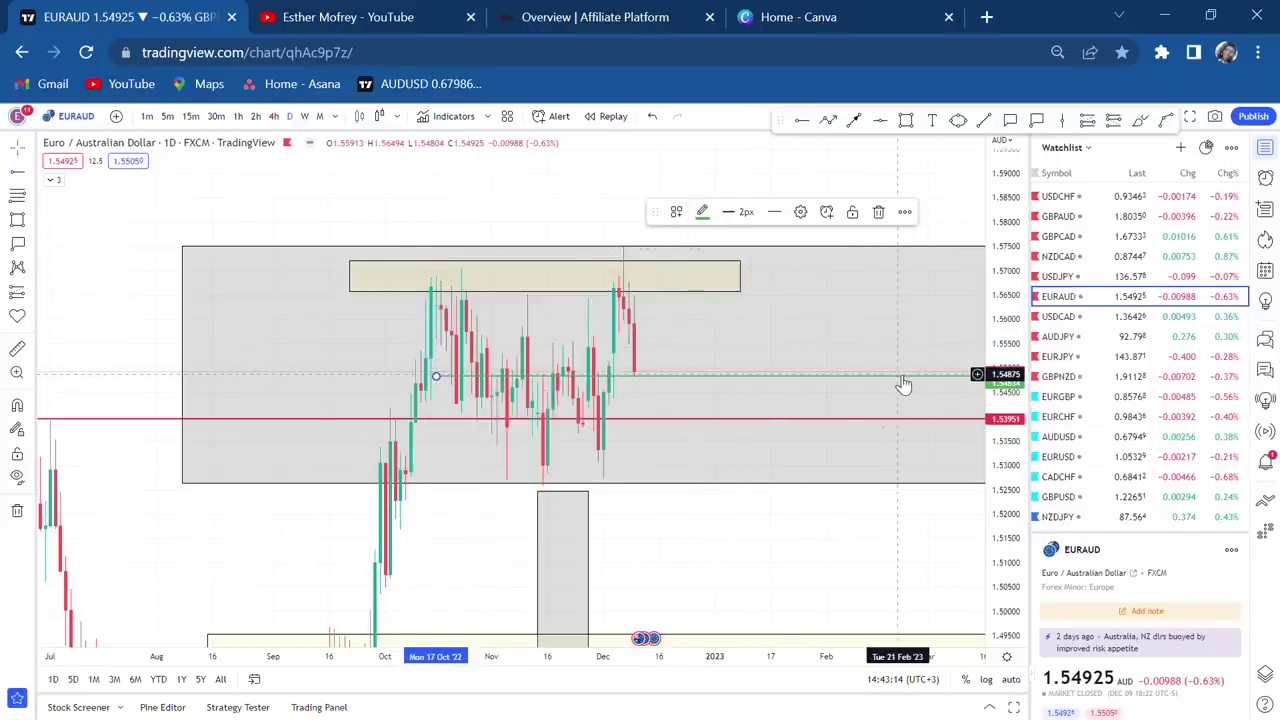
key("Delete")
Step: Draw a path arrow that dips below the green line, retests it and falls to the grey box's lower edge
scroll(766, 437, "down", 5)
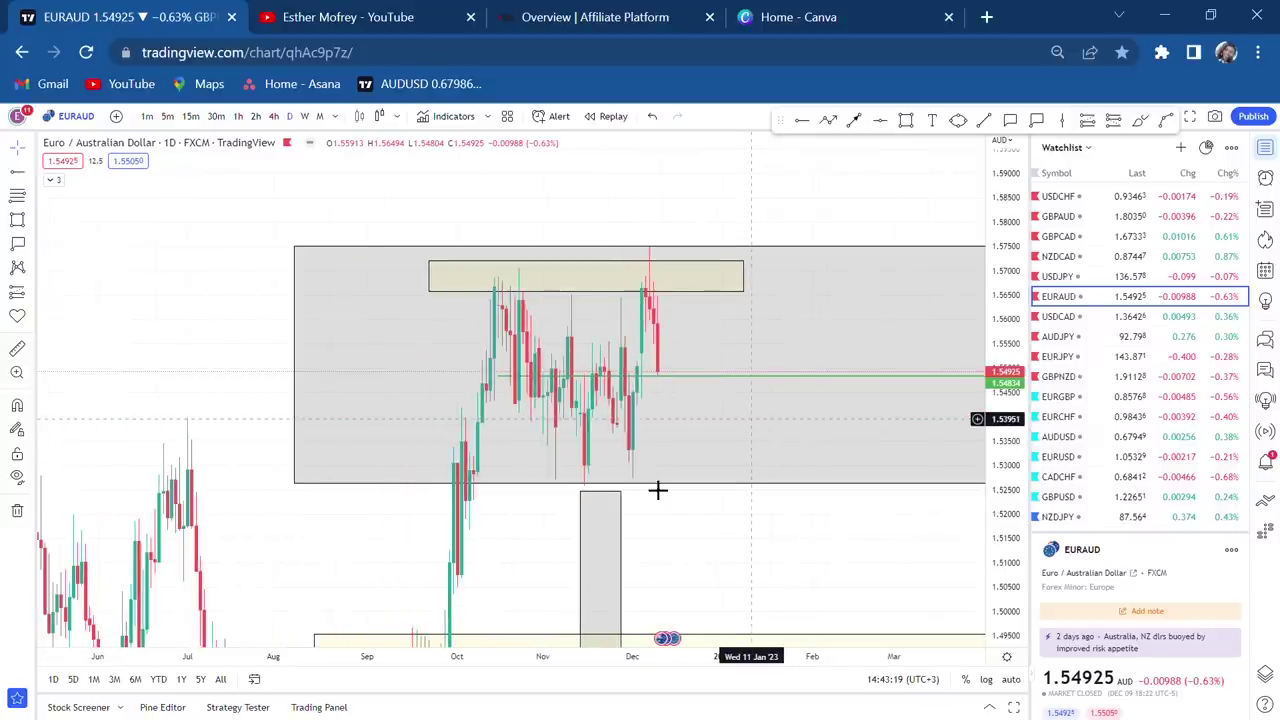
left_click(830, 120)
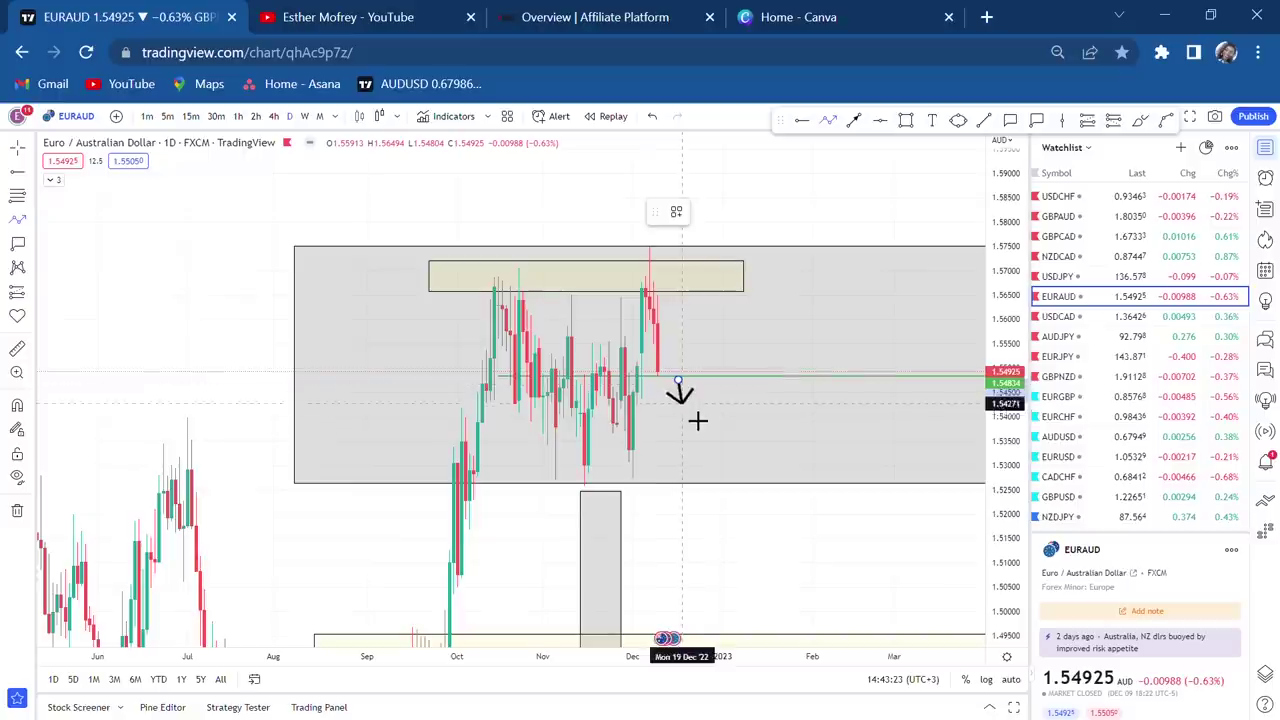
left_click(686, 405)
left_click(715, 382)
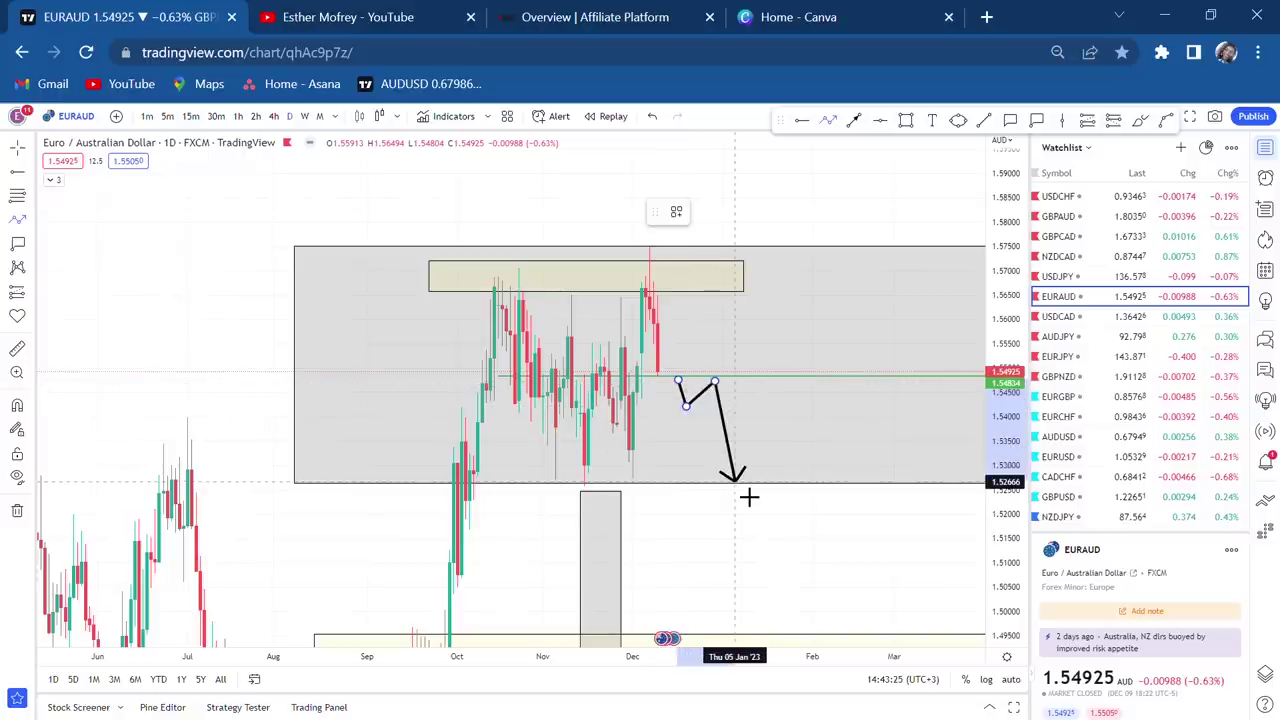
double_click(749, 497)
scroll(583, 418, "up", 1)
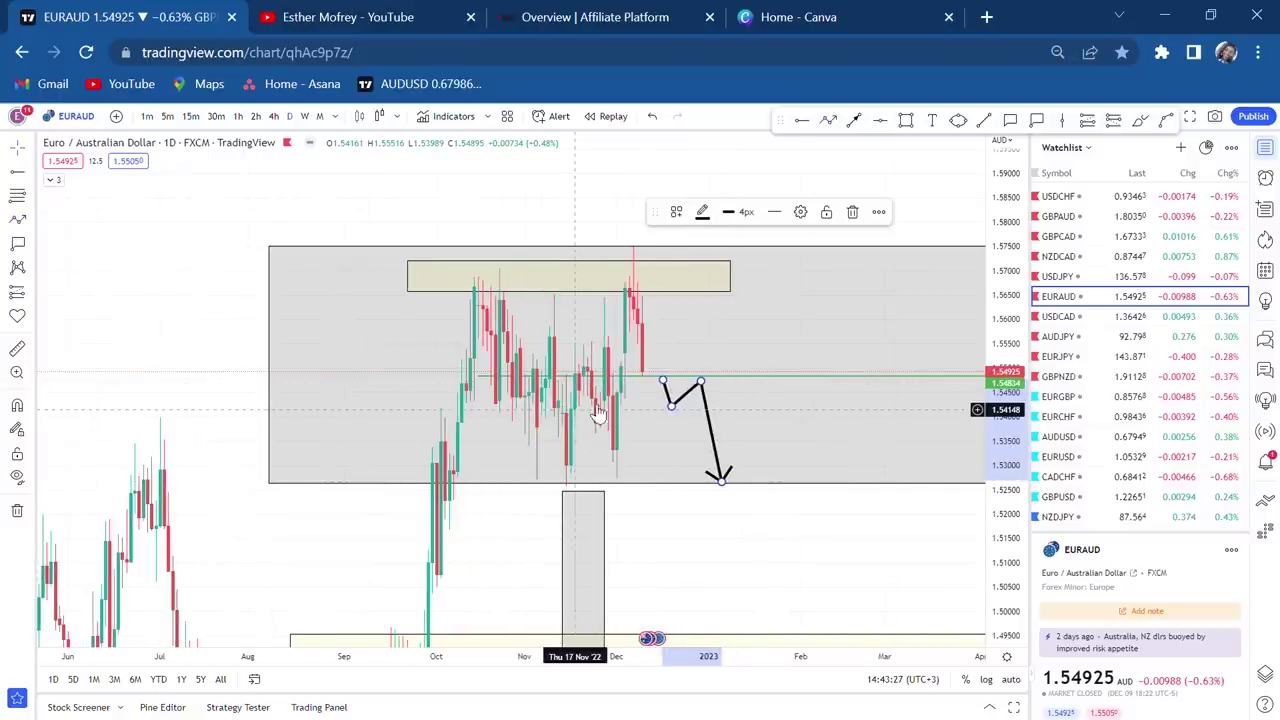
Step: Move EURAUD directly below USDCHF in the watchlist and open the USDCAD weekly chart
left_click_drag(1085, 305, 1092, 216)
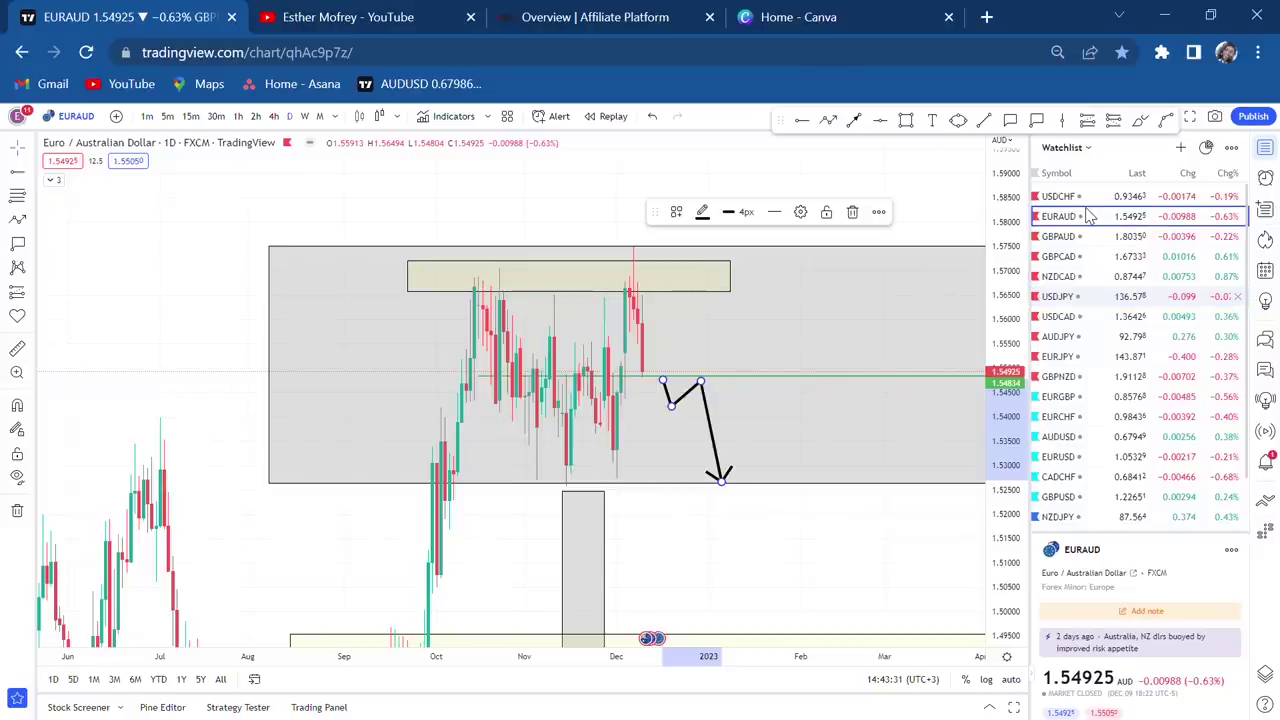
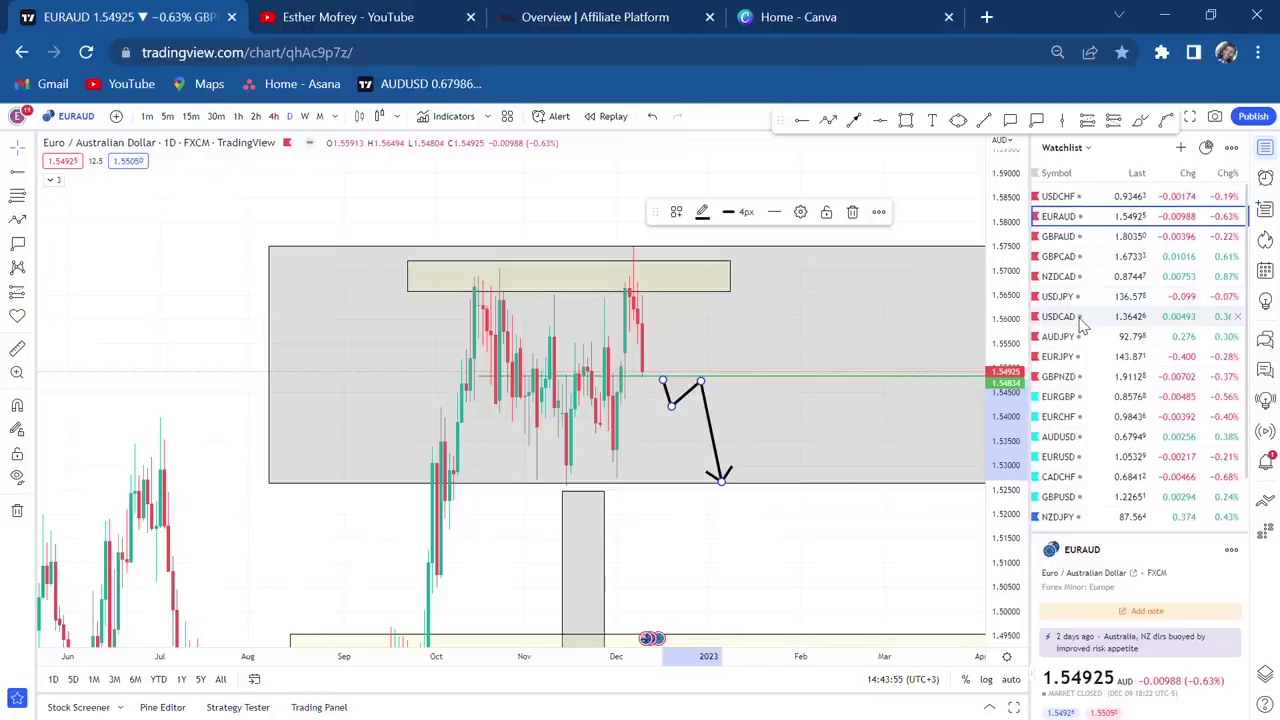
left_click(1082, 326)
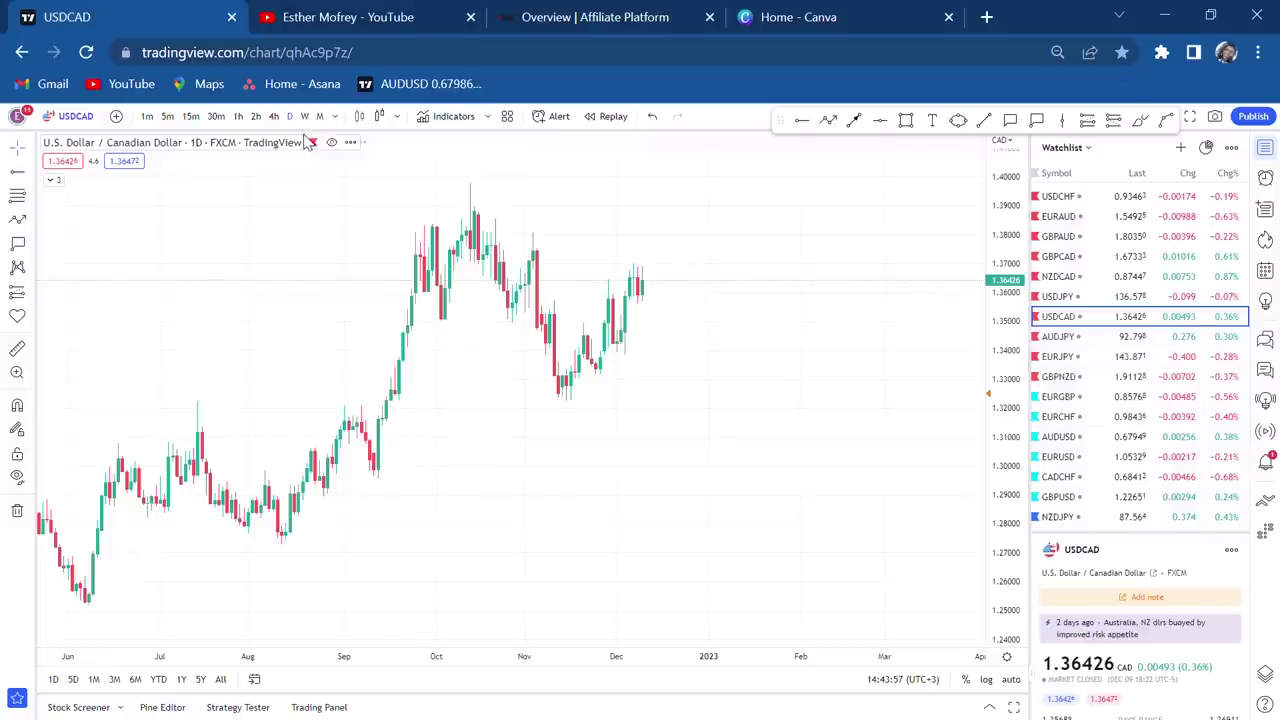
left_click(306, 117)
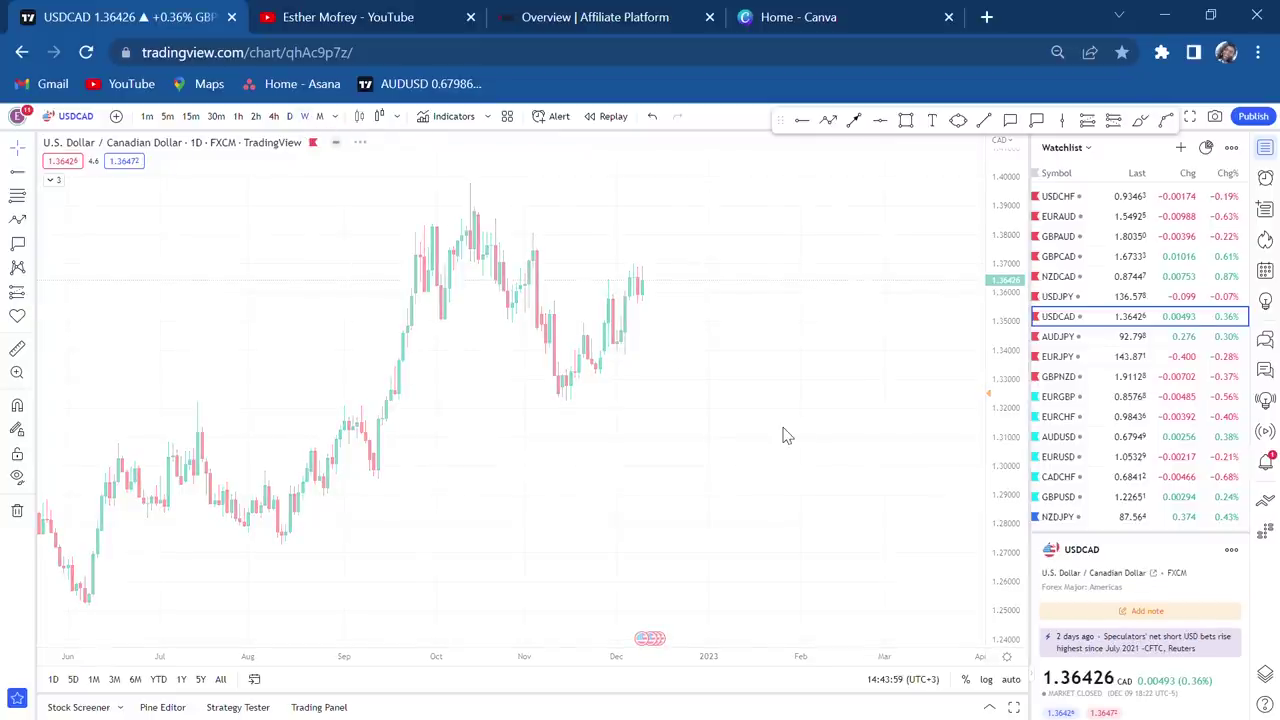
Step: Draw a green horizontal ray on the USDCAD weekly chart at about 1.35078, starting around May 2022
scroll(797, 442, "up", 4)
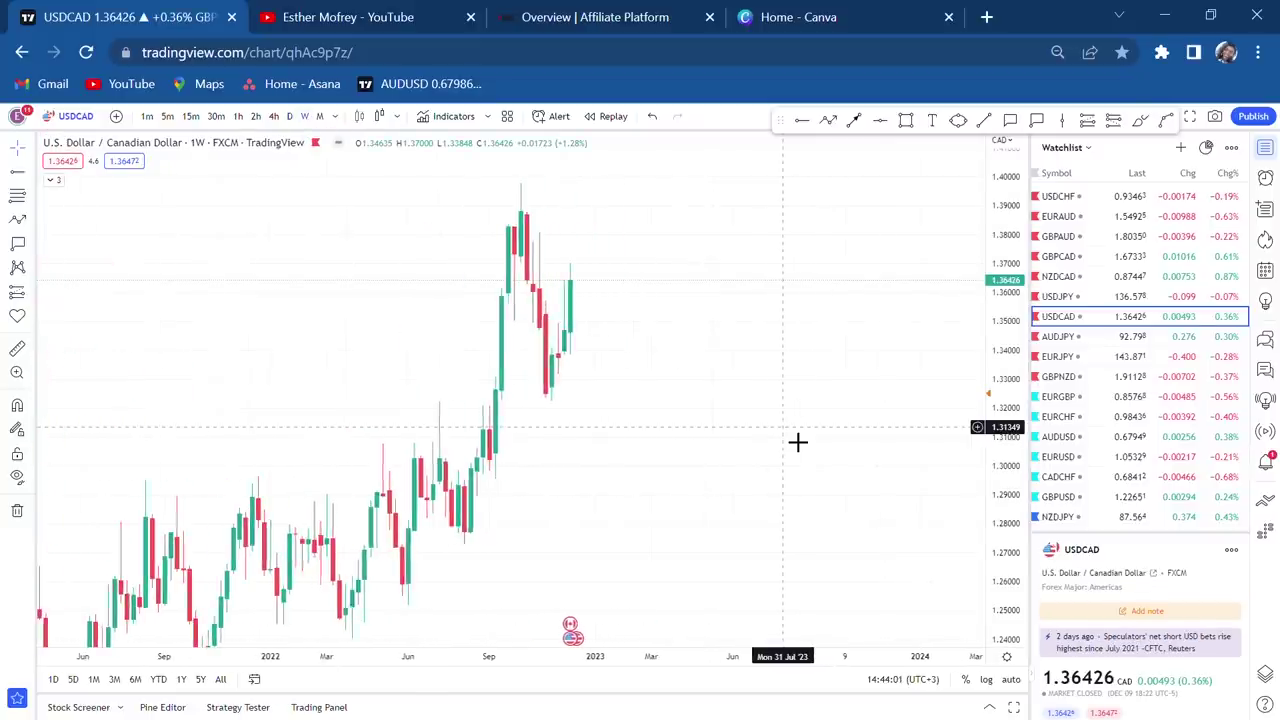
scroll(948, 320, "up", 2)
scroll(948, 320, "up", 2)
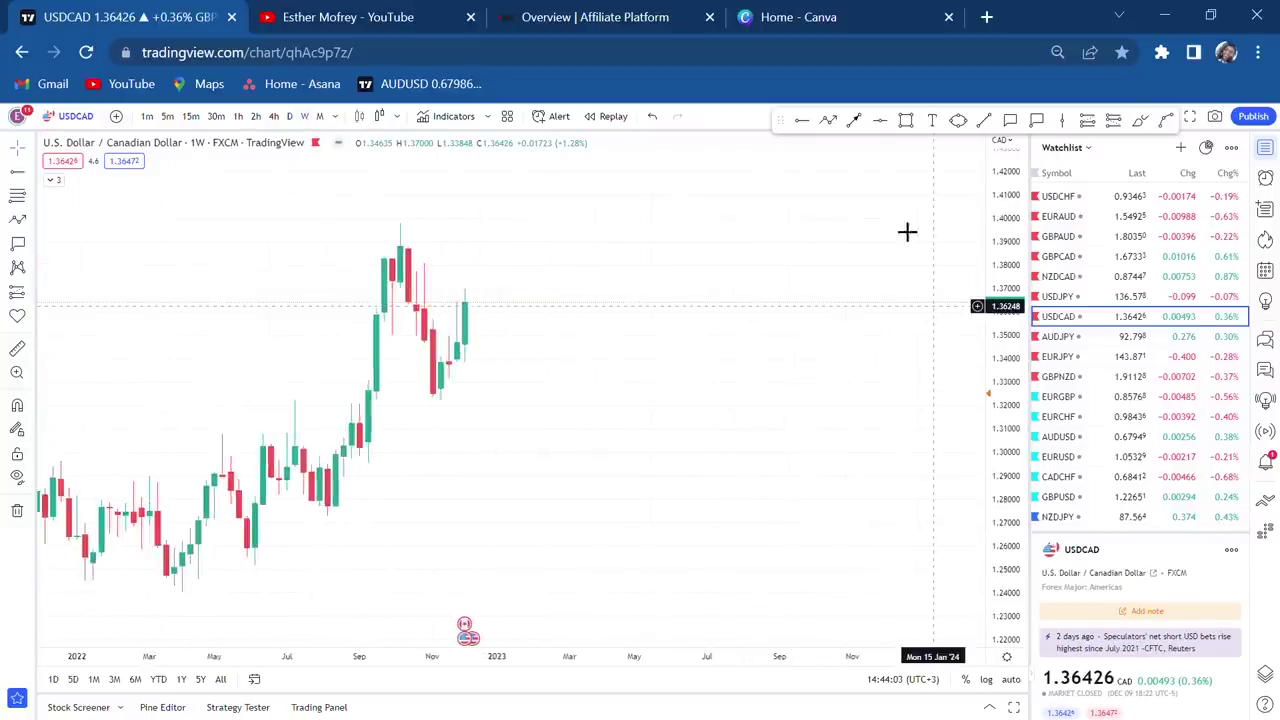
left_click(237, 348)
Step: Draw a yellow rectangle over the weekly USDCAD highs, from about 1.39852 down to 1.37031
left_click_drag(486, 423, 829, 357)
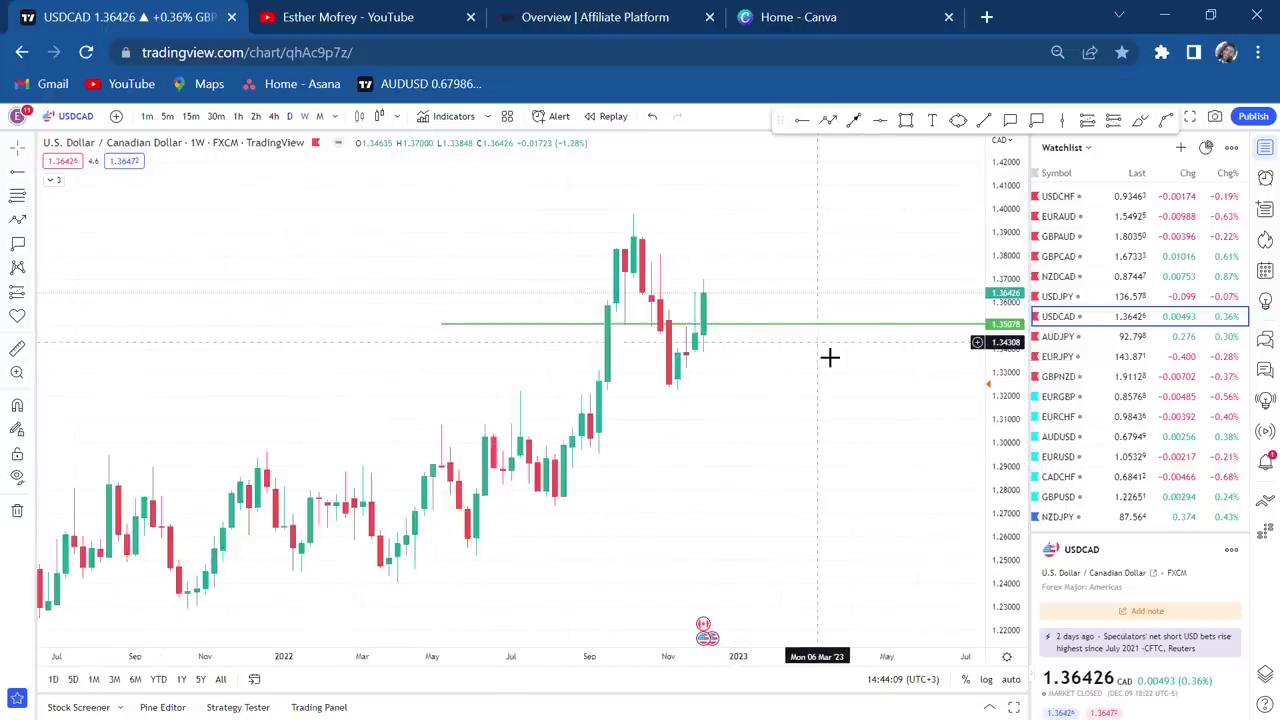
left_click_drag(1012, 505, 1000, 390)
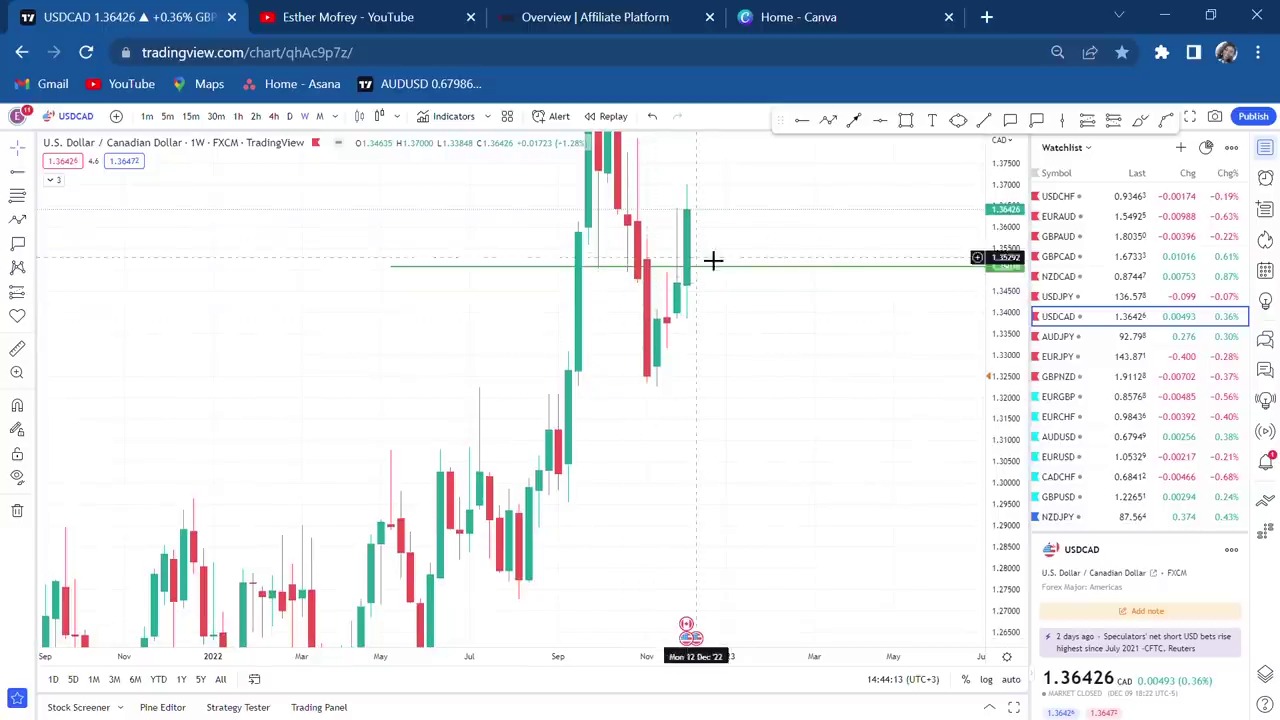
left_click_drag(849, 191, 736, 388)
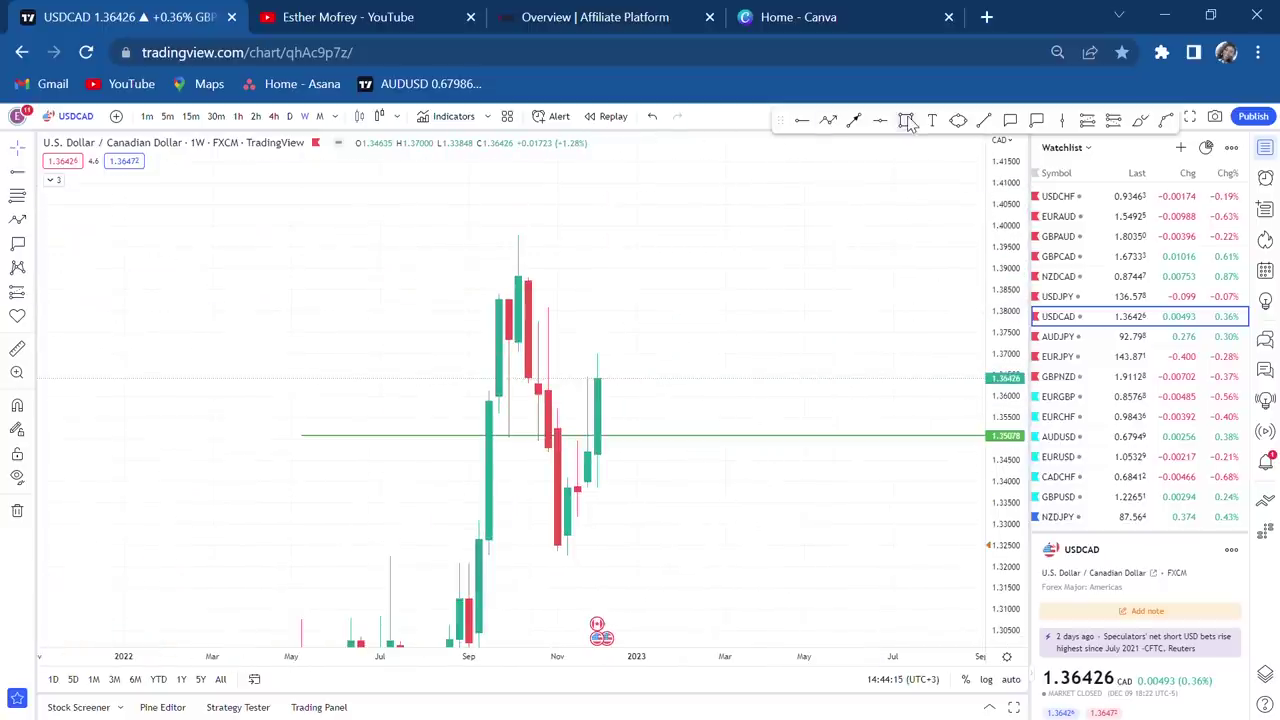
left_click(906, 119)
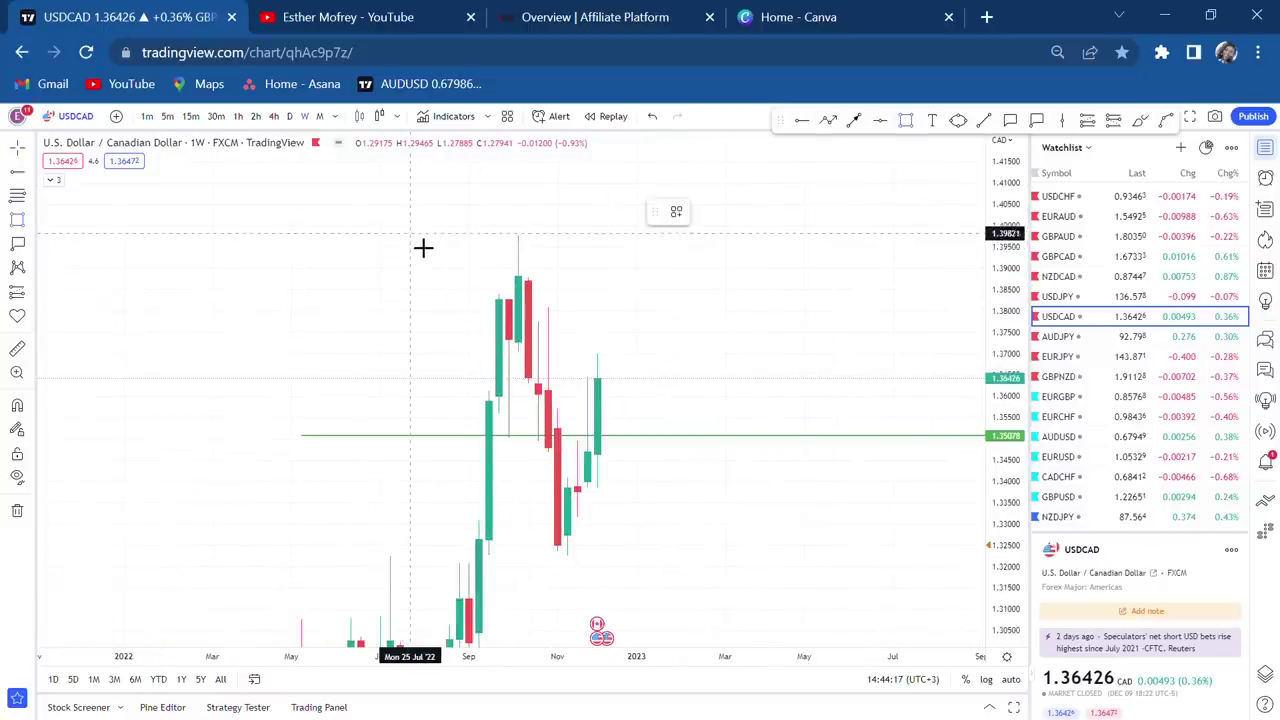
mouse_move(423, 247)
left_mouse_down()
mouse_move(913, 367)
mouse_move(908, 356)
left_mouse_up()
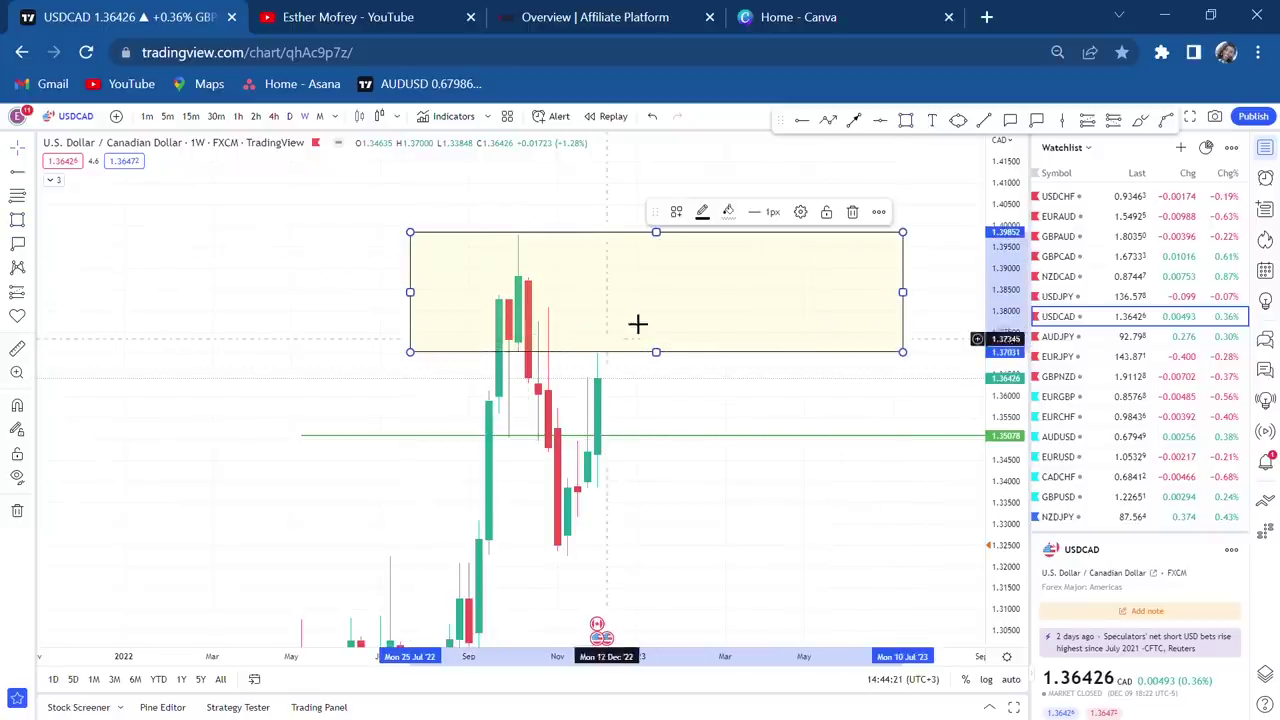
left_click_drag(657, 234, 693, 240)
left_click(737, 423)
scroll(745, 405, "up", 2)
left_click_drag(746, 537, 709, 537)
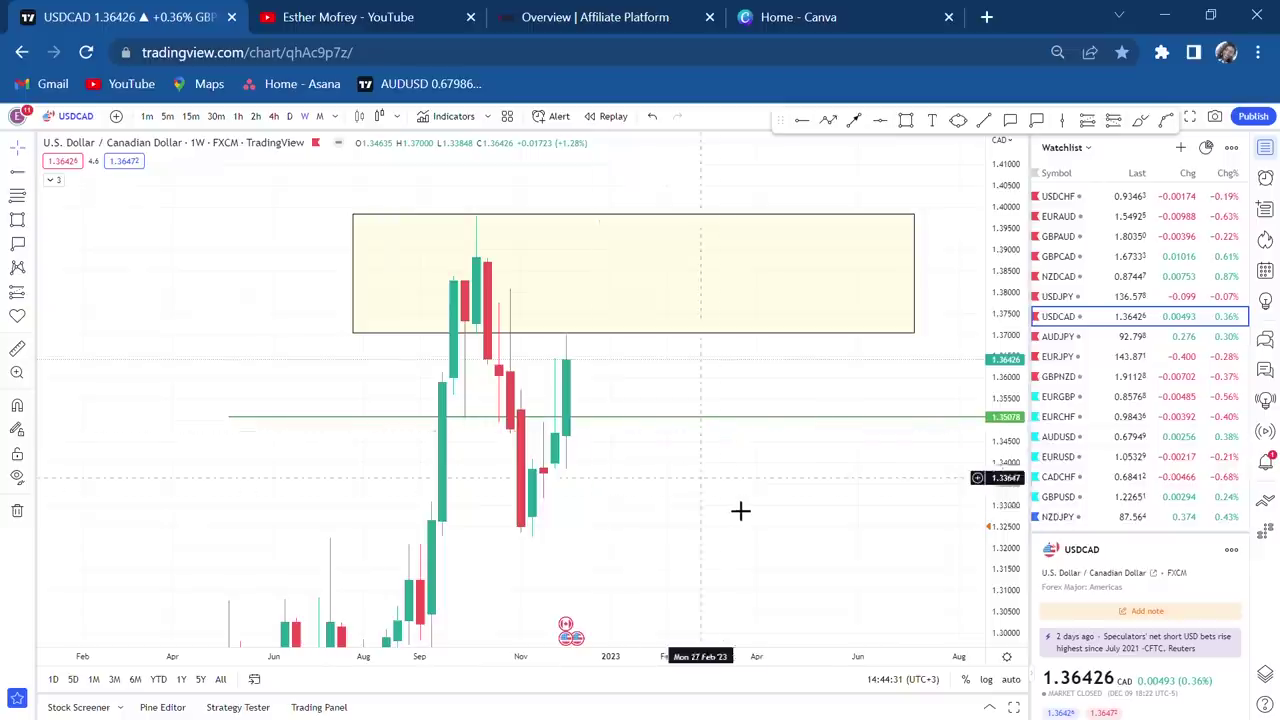
left_click_drag(746, 477, 748, 428)
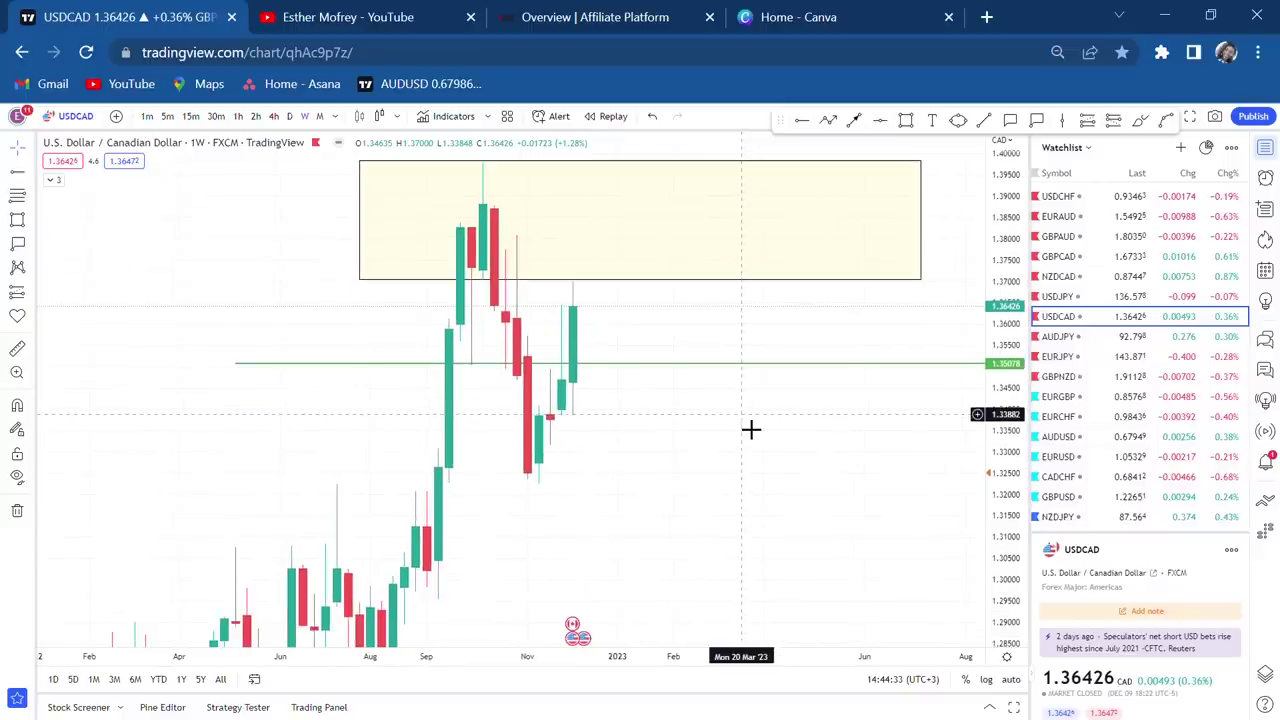
Step: Switch USDCAD to the daily timeframe and resize the yellow rectangle to start at 22 Aug '22 and reach down to about 1.35026
left_click(290, 116)
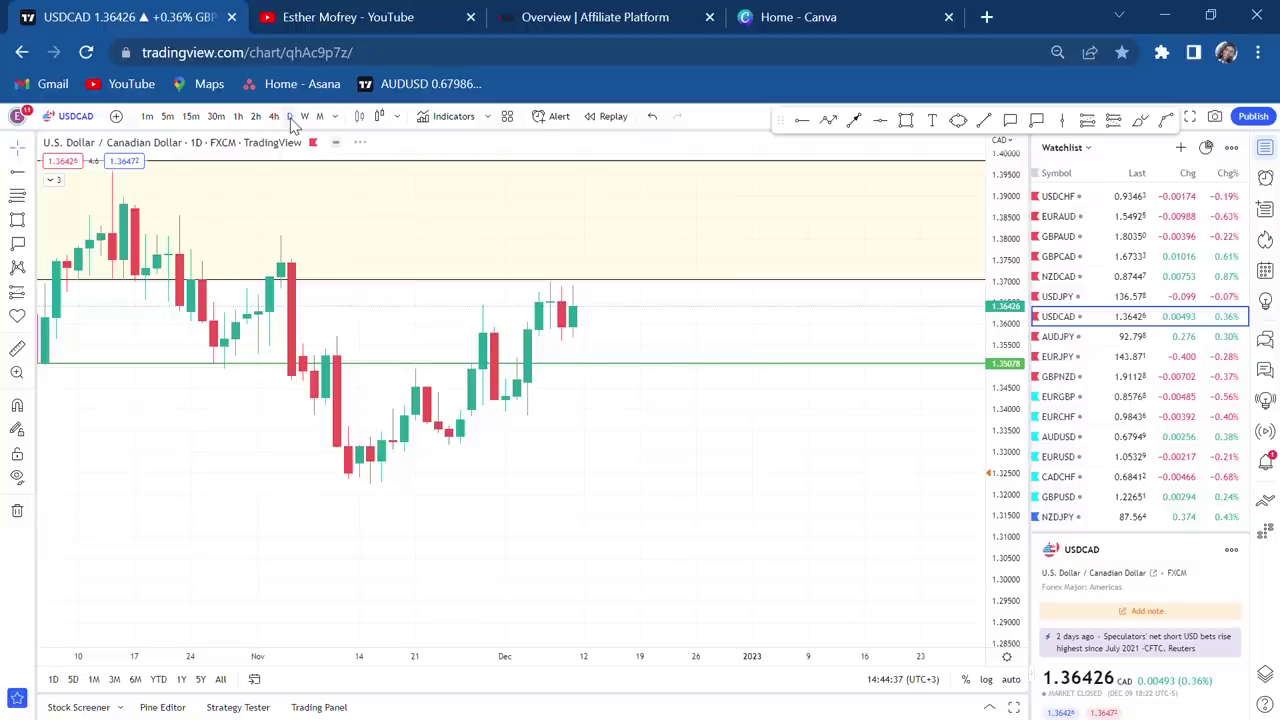
scroll(570, 300, "down", 5)
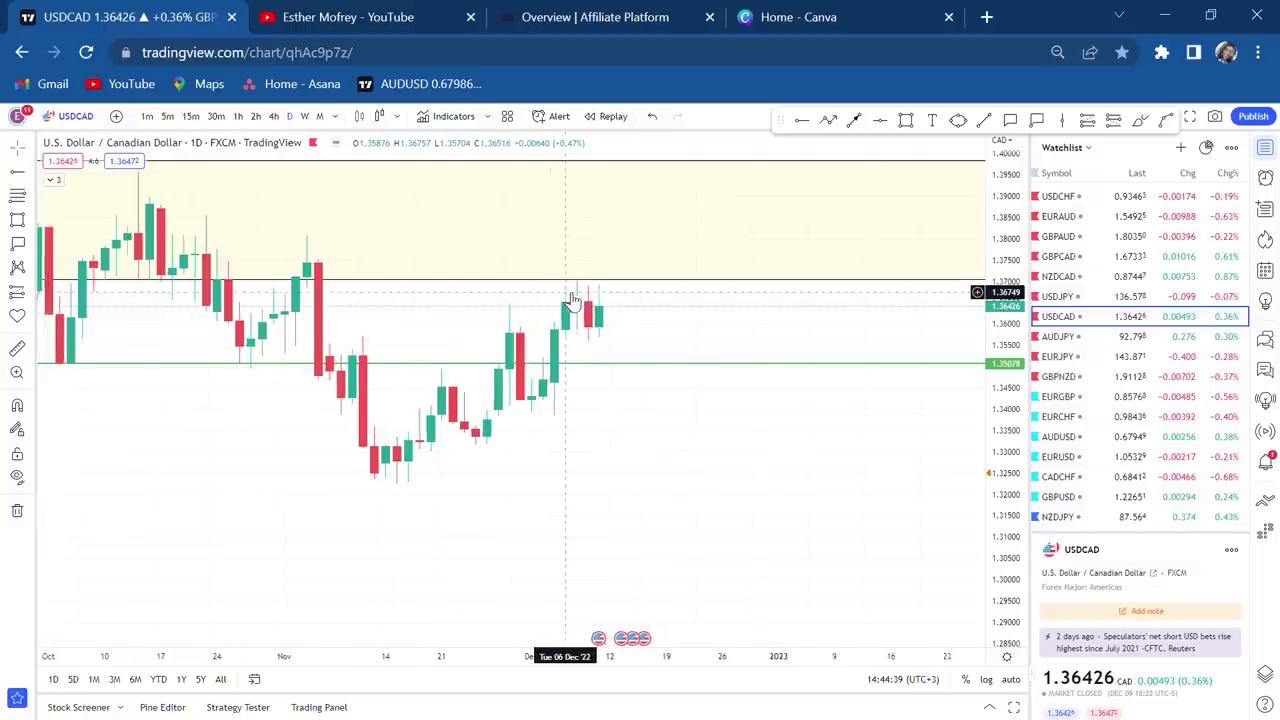
scroll(573, 300, "down", 3)
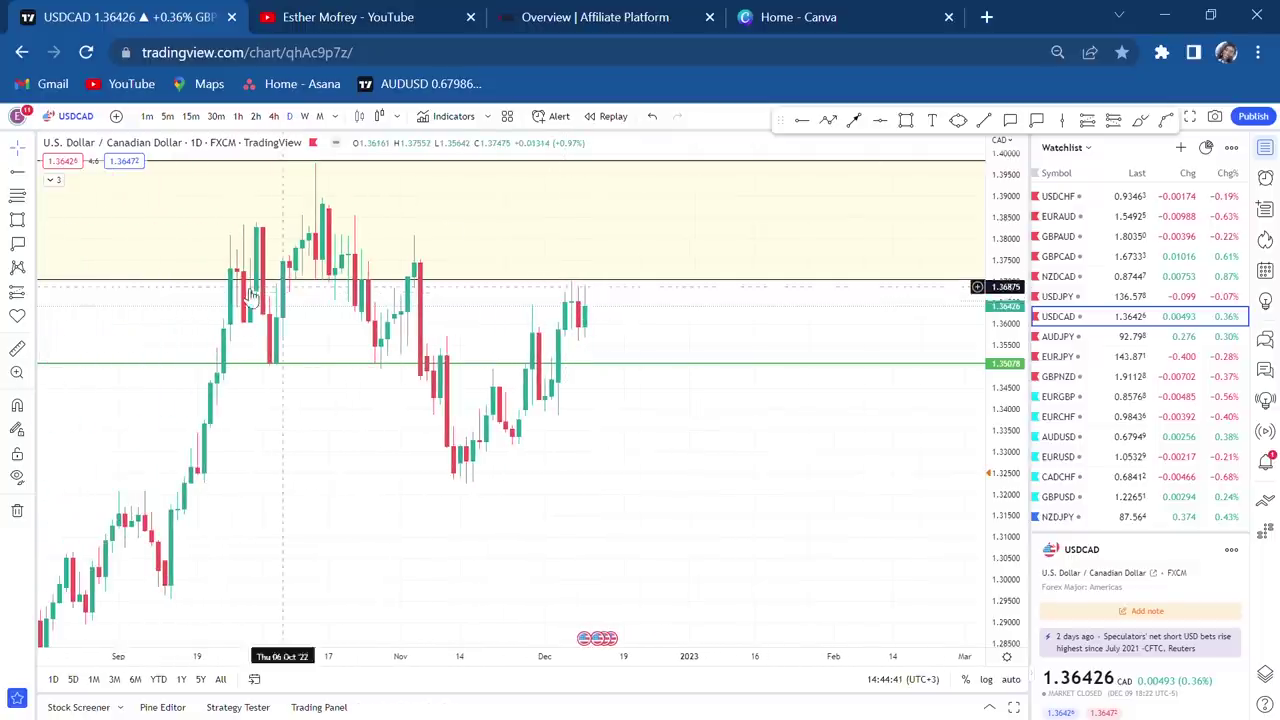
left_click_drag(206, 471, 537, 485)
left_click(171, 254)
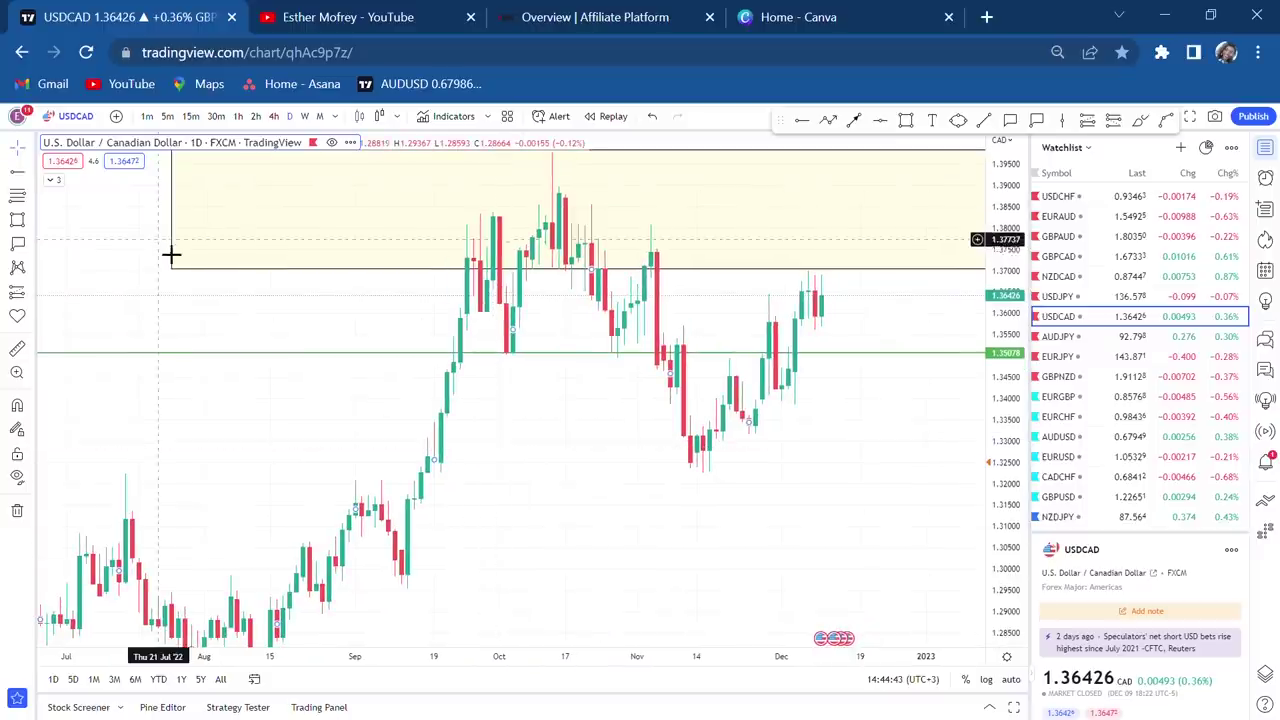
left_click_drag(178, 276, 309, 358)
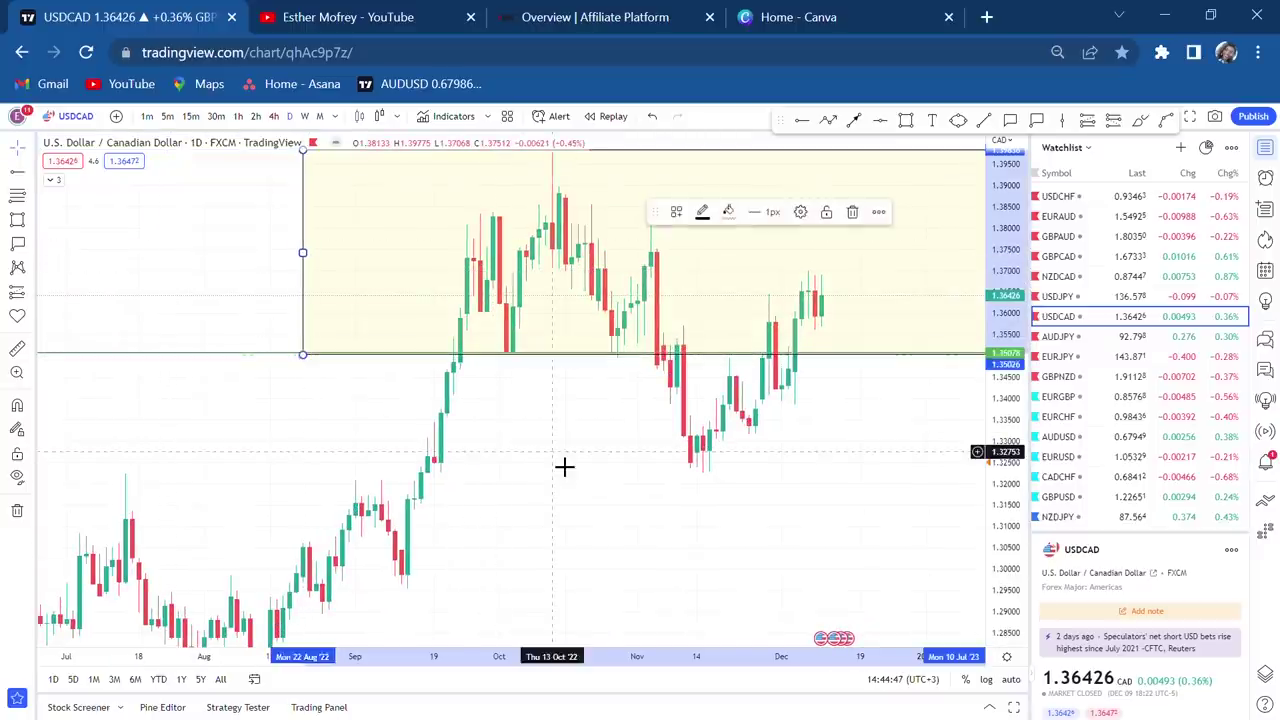
Step: Project the zone's height below the green line with a narrow rectangle down to about 1.30324, and mark the target with a red horizontal line at 1.30371
left_click_drag(563, 466, 489, 480)
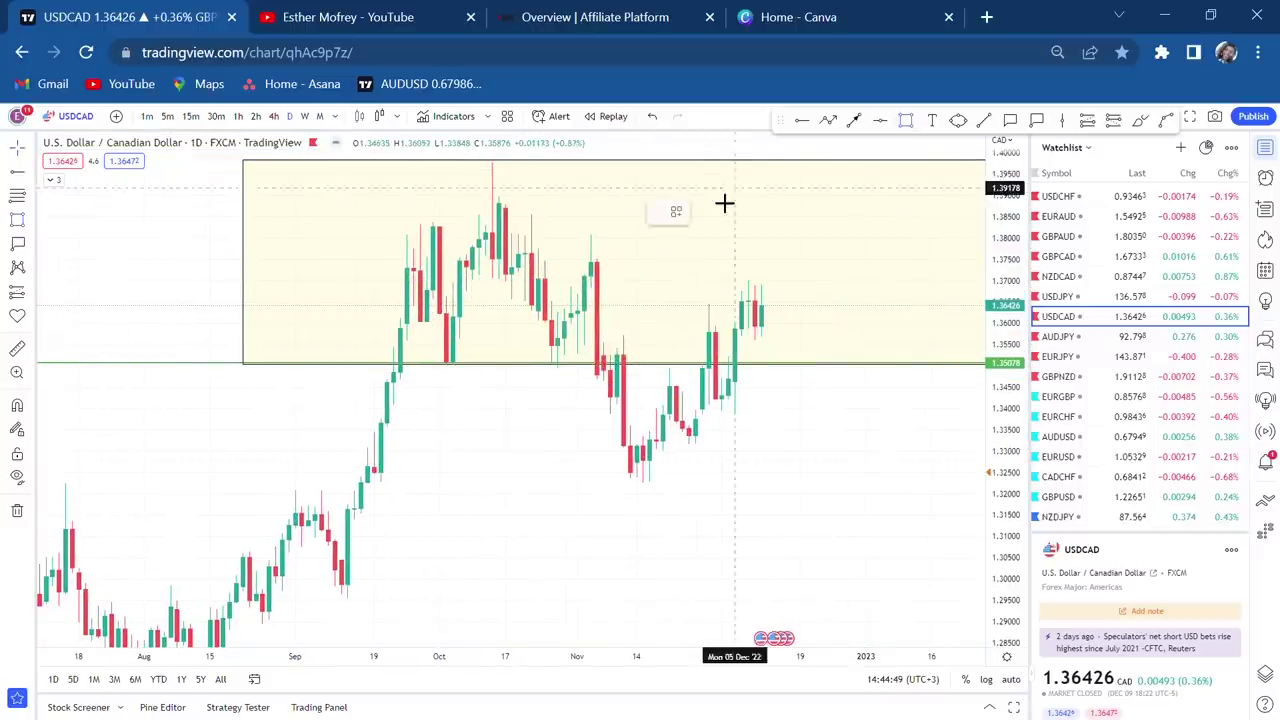
left_click(694, 372)
mouse_move(688, 330)
left_mouse_down()
mouse_move(641, 353)
mouse_move(501, 503)
mouse_move(518, 529)
left_mouse_up()
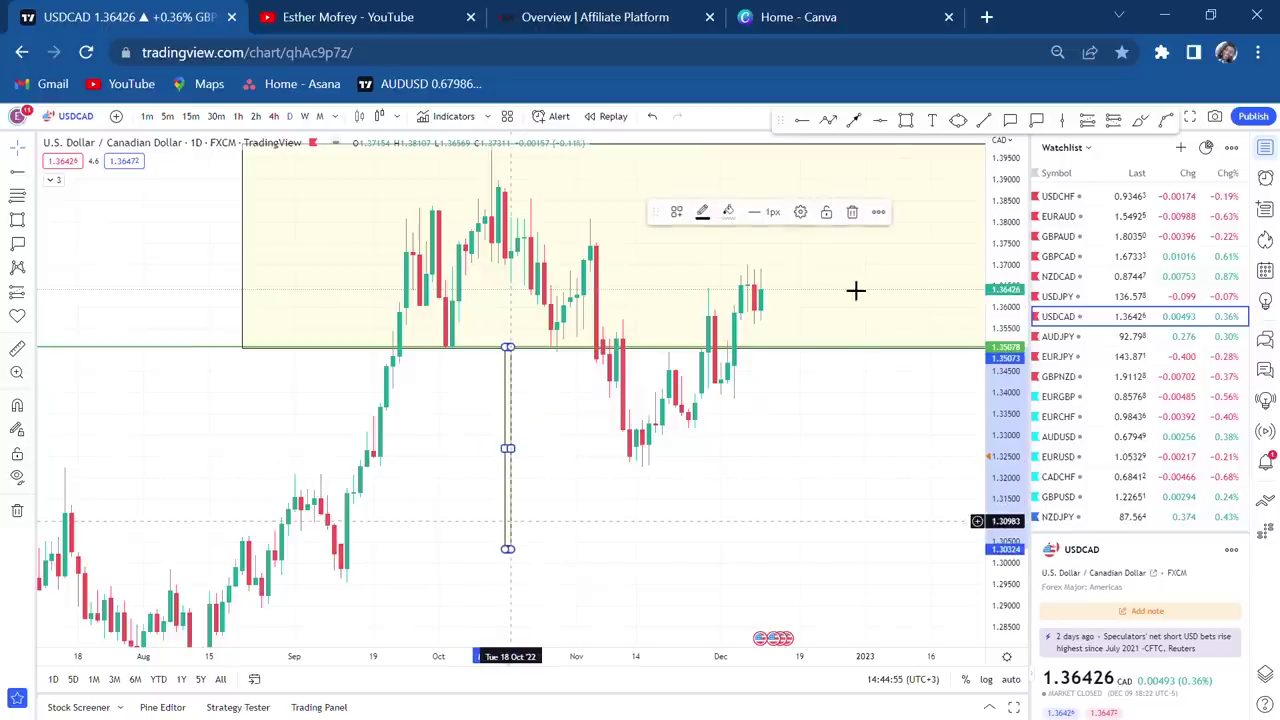
left_click(894, 154)
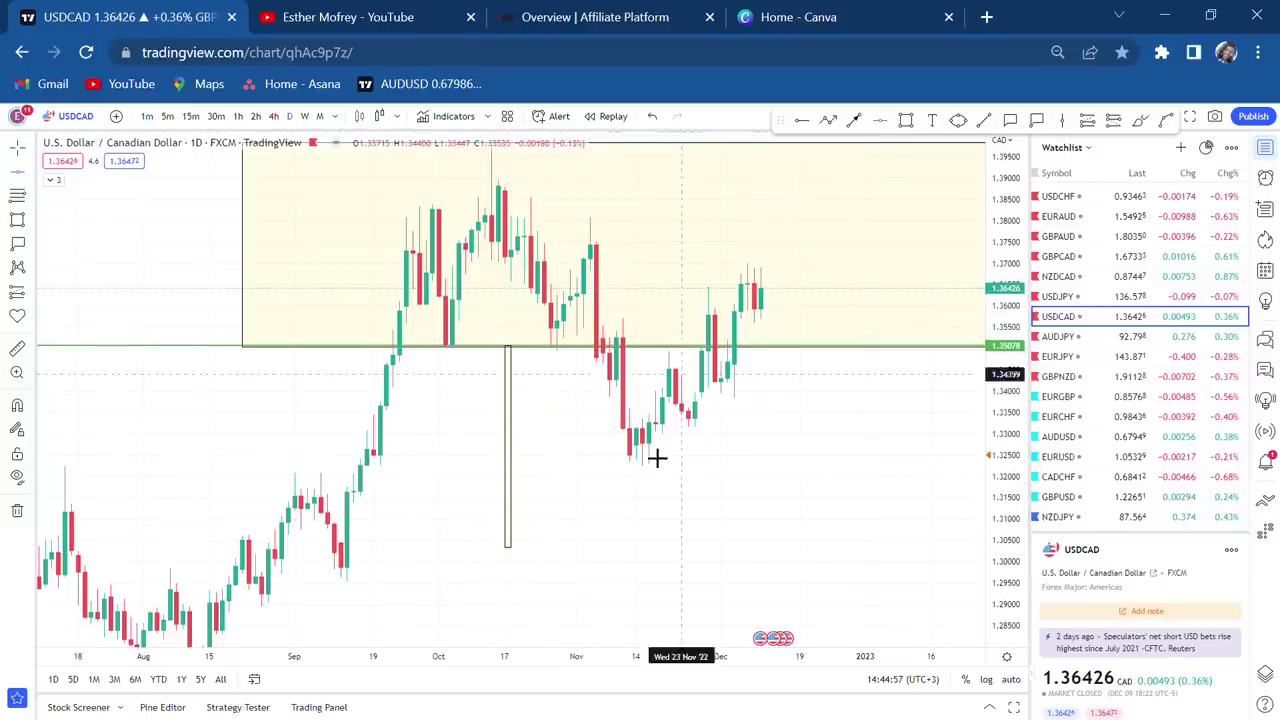
left_click(514, 545)
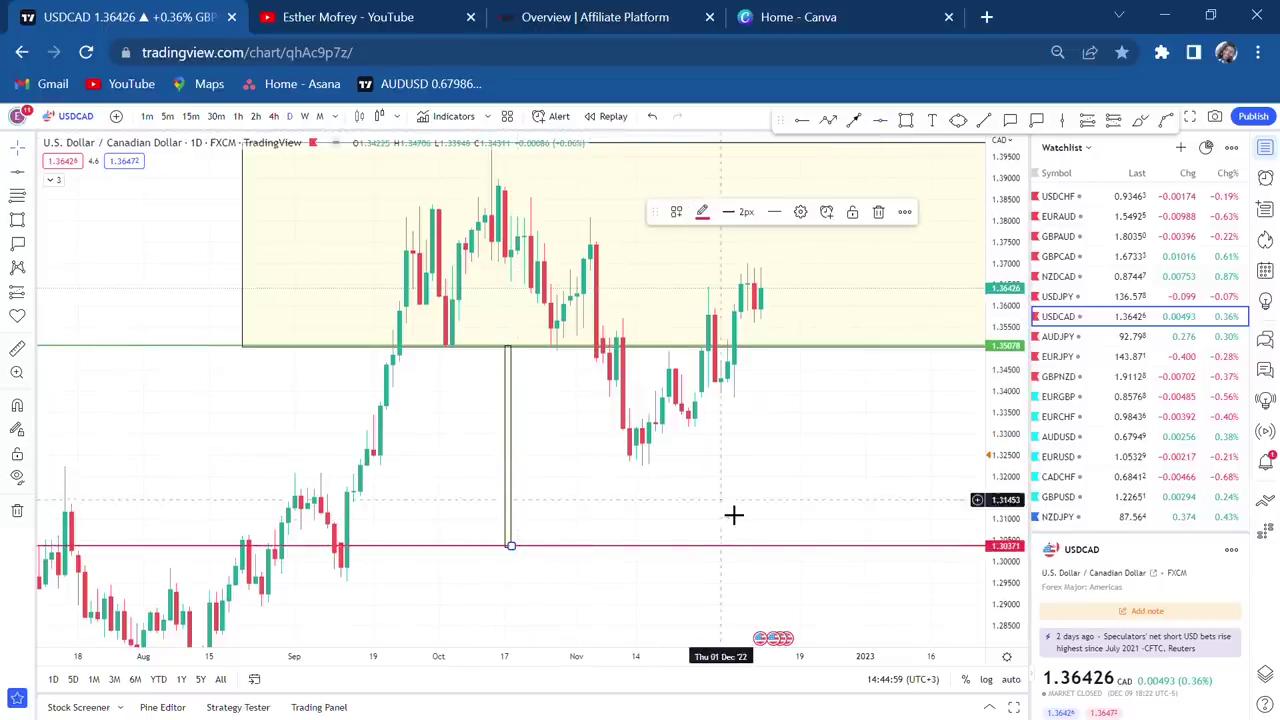
Step: Draw a yellow target zone from the red line down to the September lows, and extend it into February 2023
left_click_drag(734, 515, 886, 351)
left_click(905, 121)
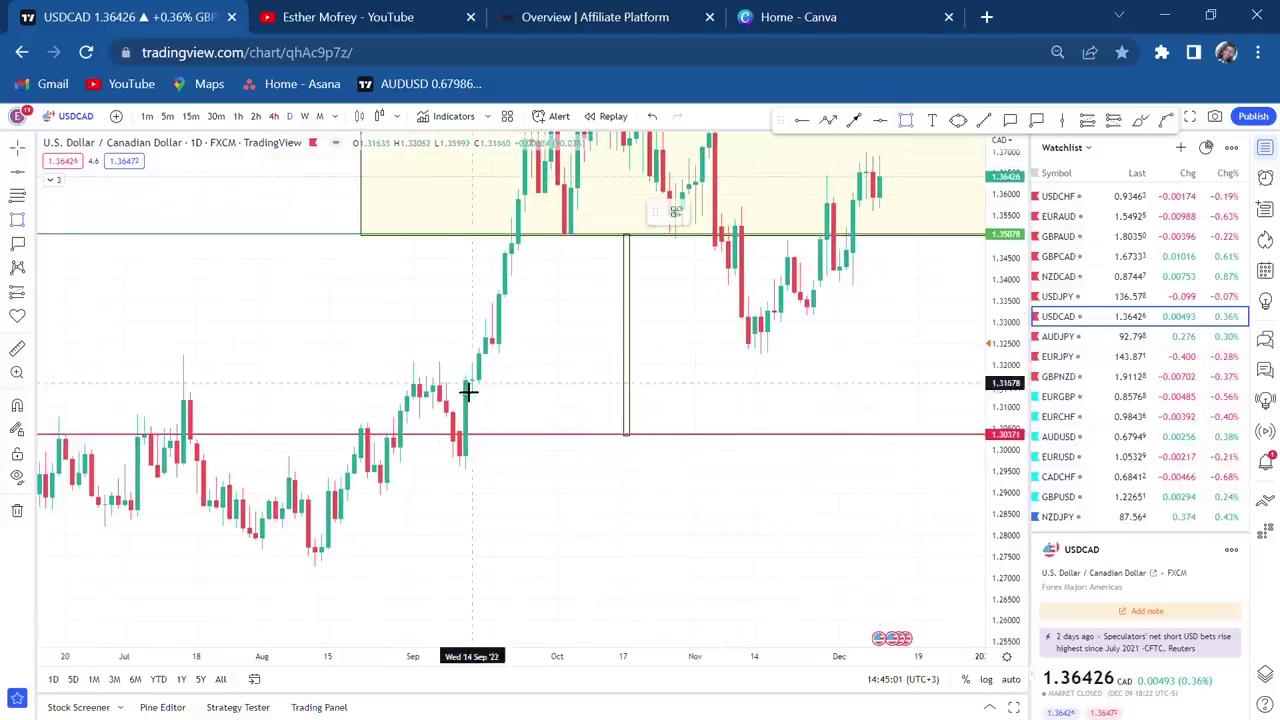
mouse_move(400, 436)
left_mouse_down()
mouse_move(749, 434)
mouse_move(971, 480)
mouse_move(958, 466)
left_mouse_up()
left_click_drag(855, 547, 551, 580)
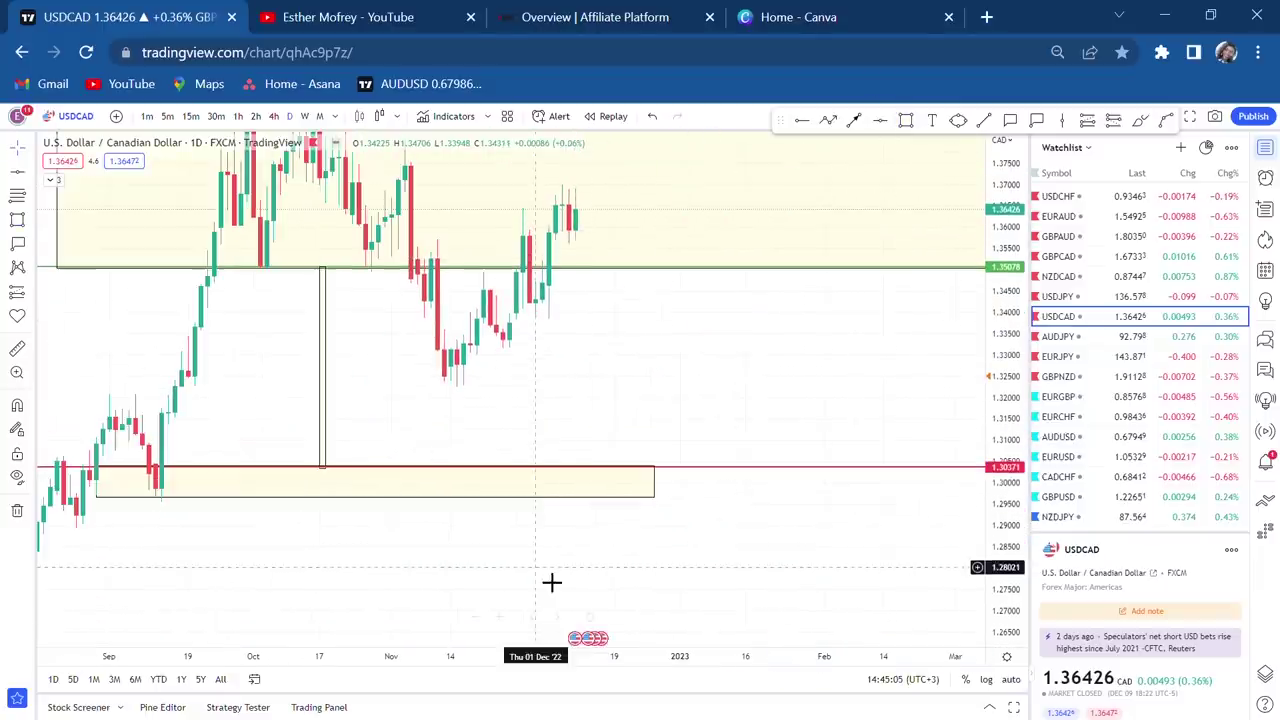
left_click_drag(663, 498, 864, 497)
Step: Draw a rectangle over the latest daily USDCAD candles from about 1.37016 down to 1.35637, and fill it with black
mouse_move(806, 436)
left_mouse_down()
mouse_move(891, 540)
mouse_move(823, 447)
left_mouse_up()
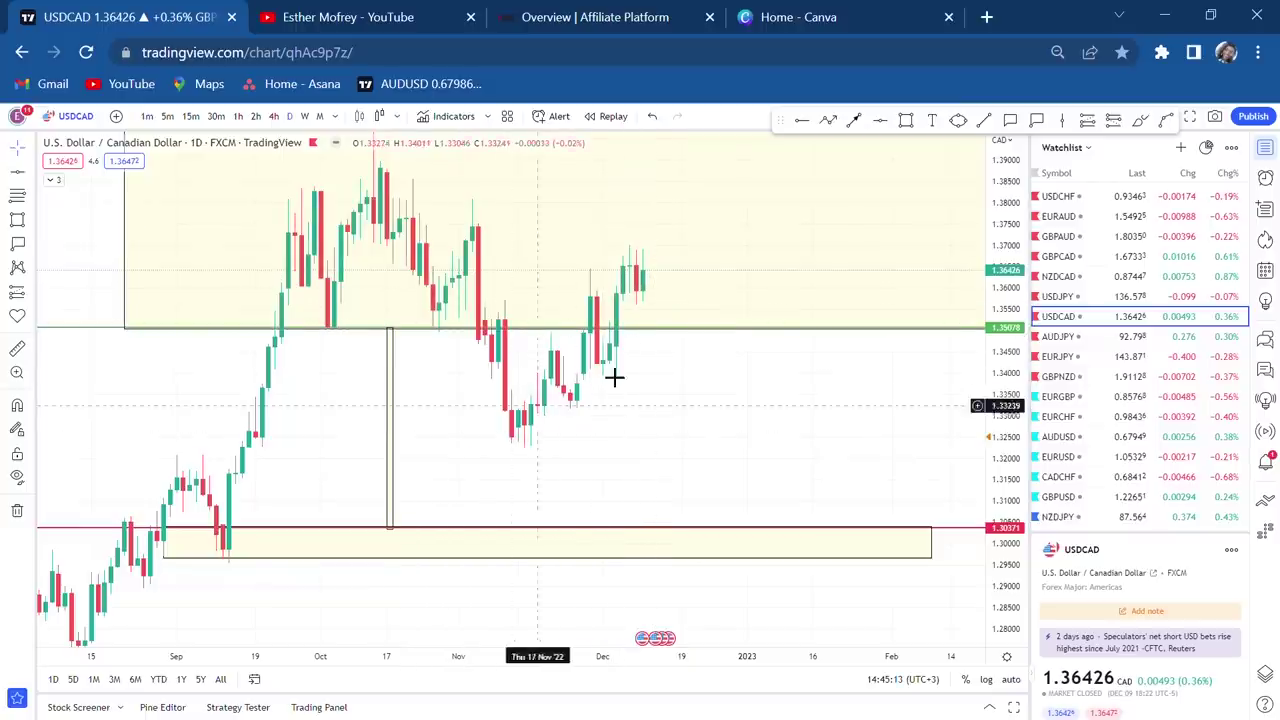
scroll(675, 311, "up", 2)
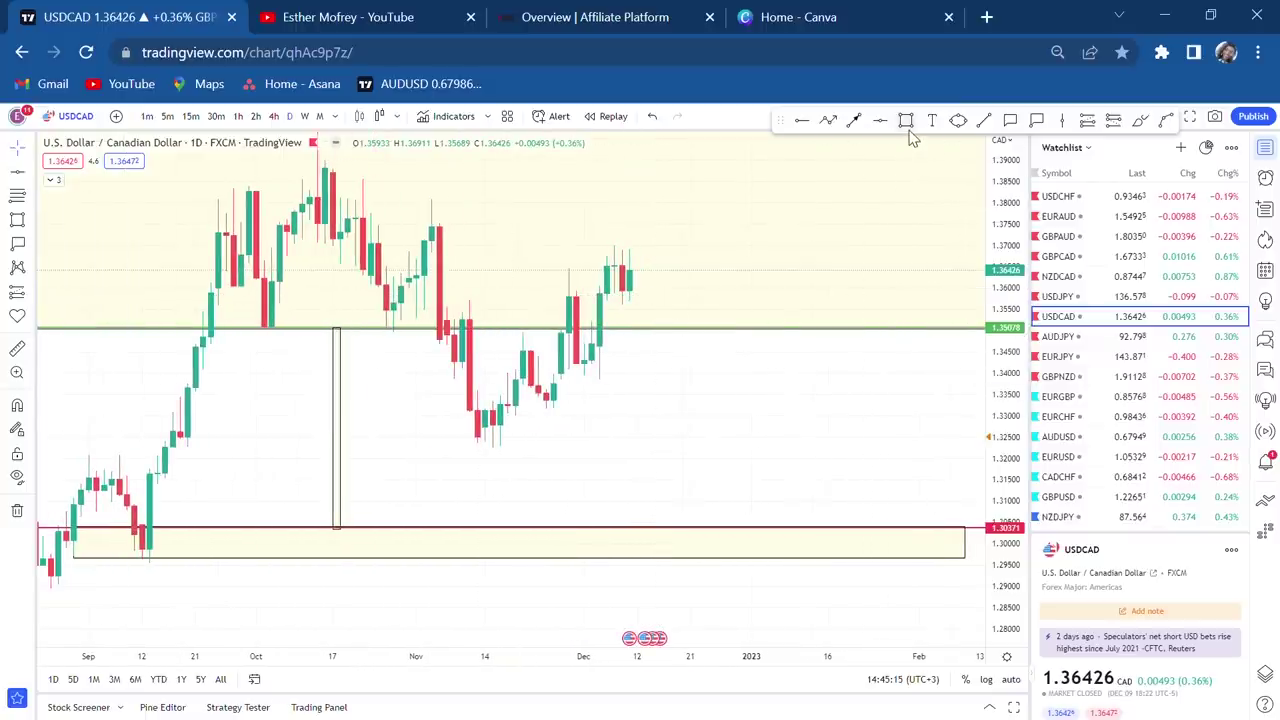
mouse_move(540, 260)
left_mouse_down()
mouse_move(806, 331)
mouse_move(811, 311)
left_mouse_up()
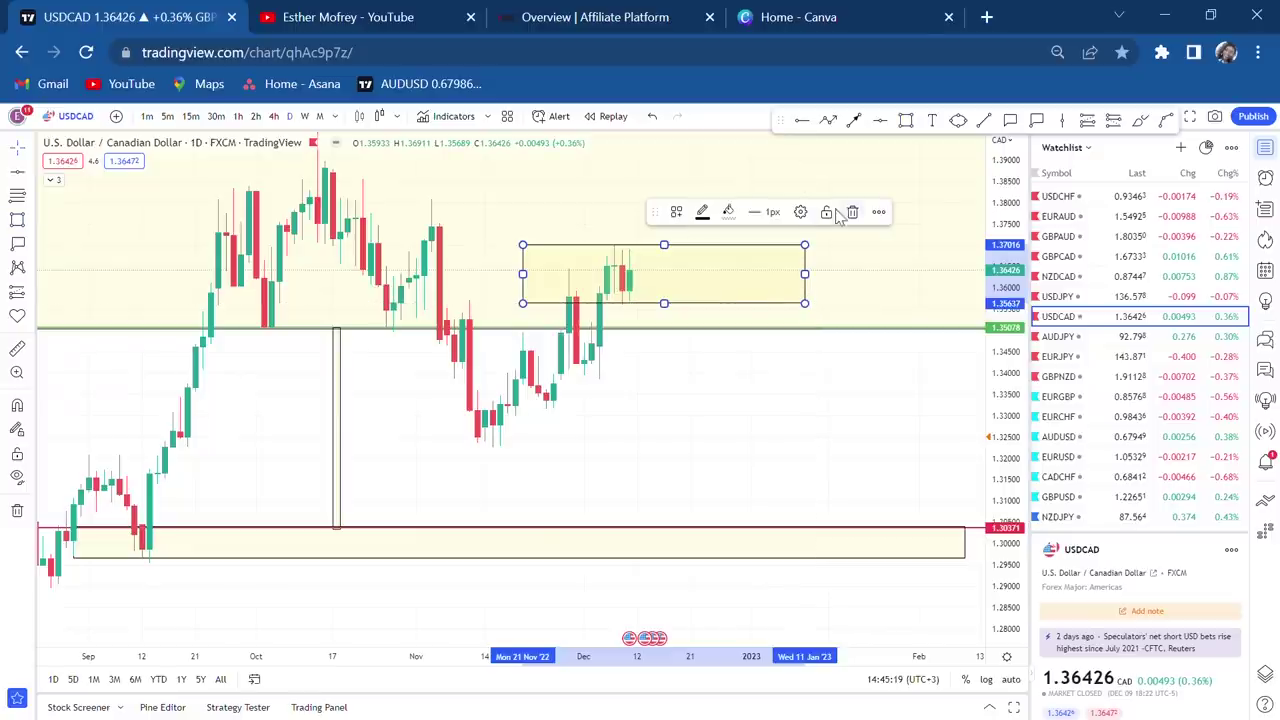
left_click(729, 214)
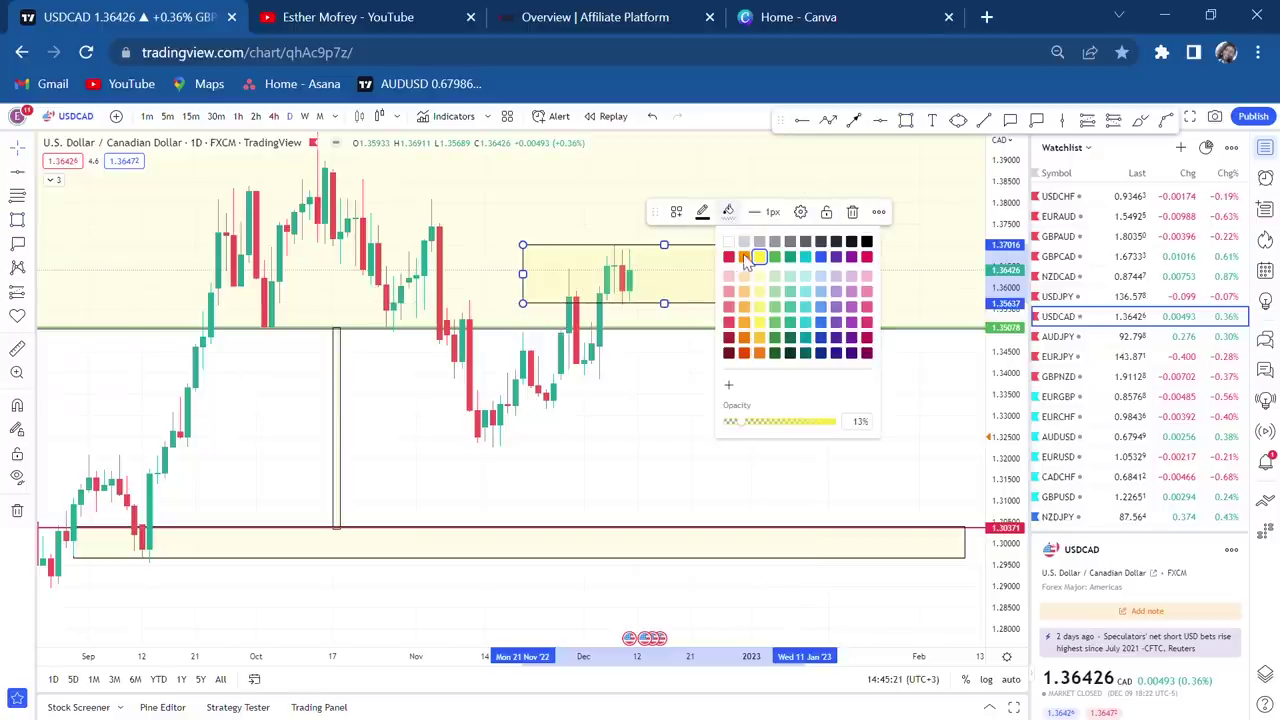
left_click(866, 243)
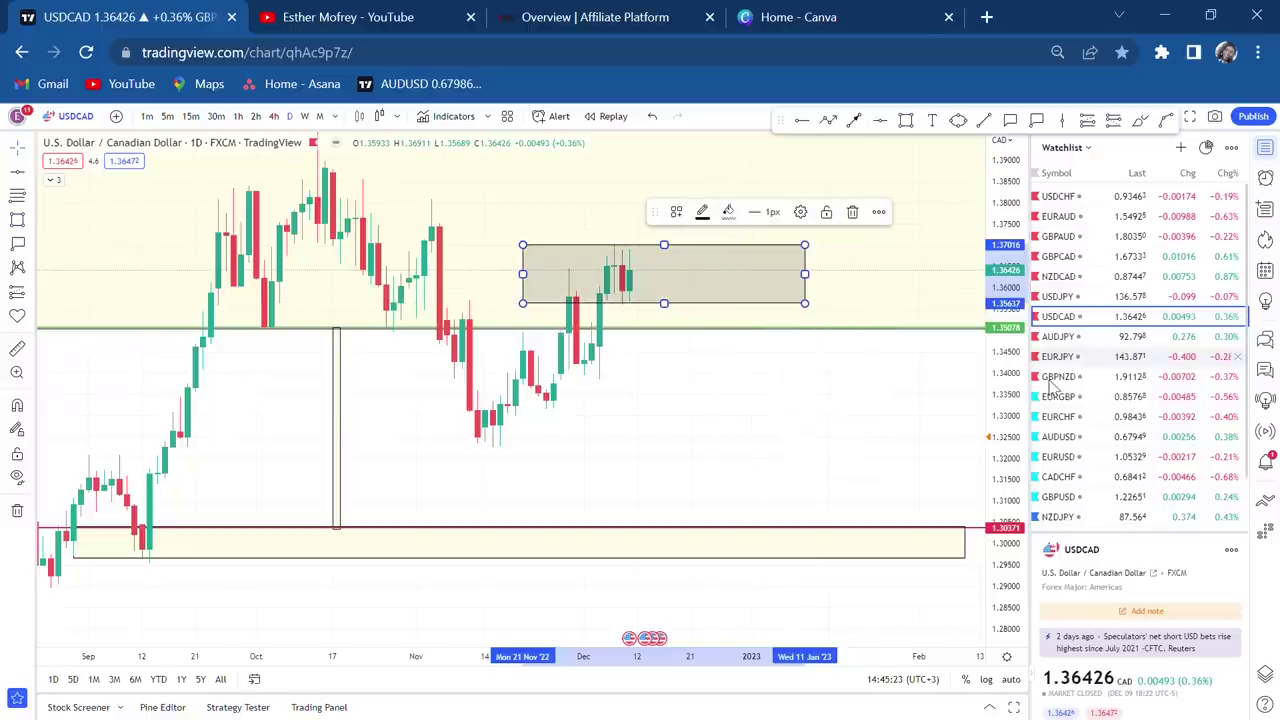
Step: Draw an arrow path from the grey rectangle's lower edge through a small dip and pullback, down to the red 1.30371 line
left_click_drag(1016, 438, 1017, 340)
left_click_drag(732, 397, 677, 409)
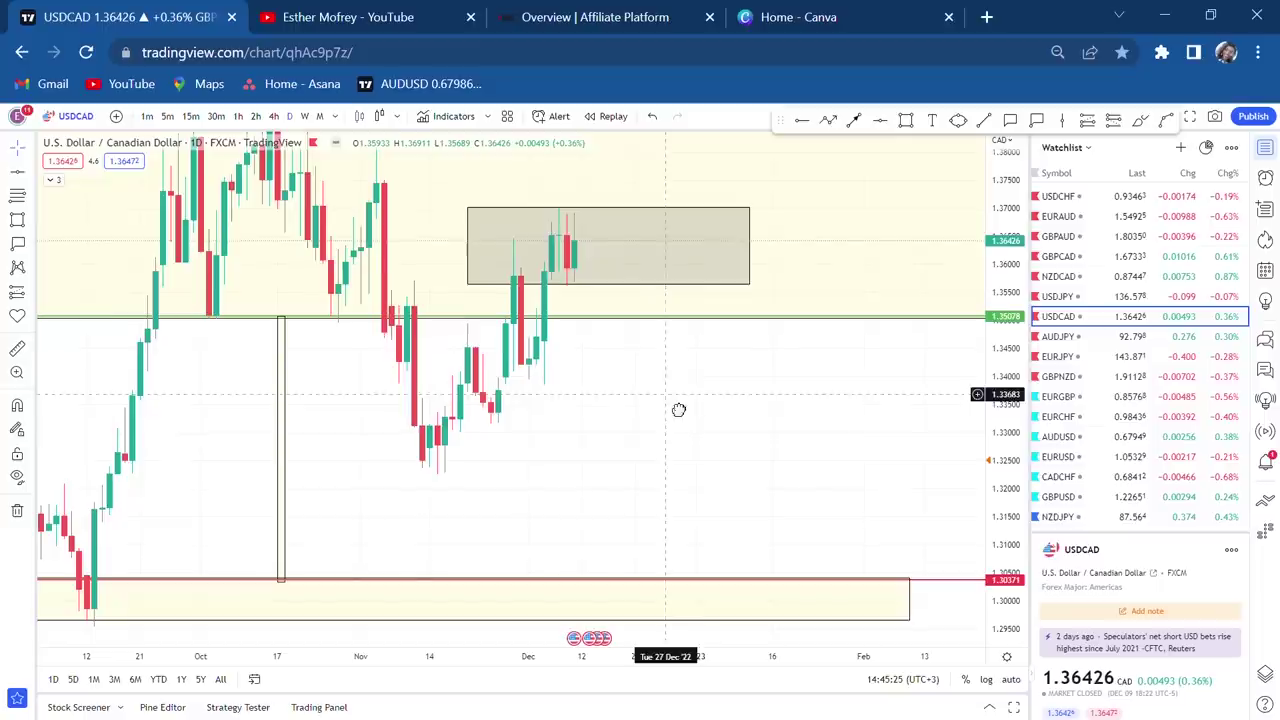
left_click(828, 119)
left_click(597, 282)
left_click(612, 312)
left_click(635, 288)
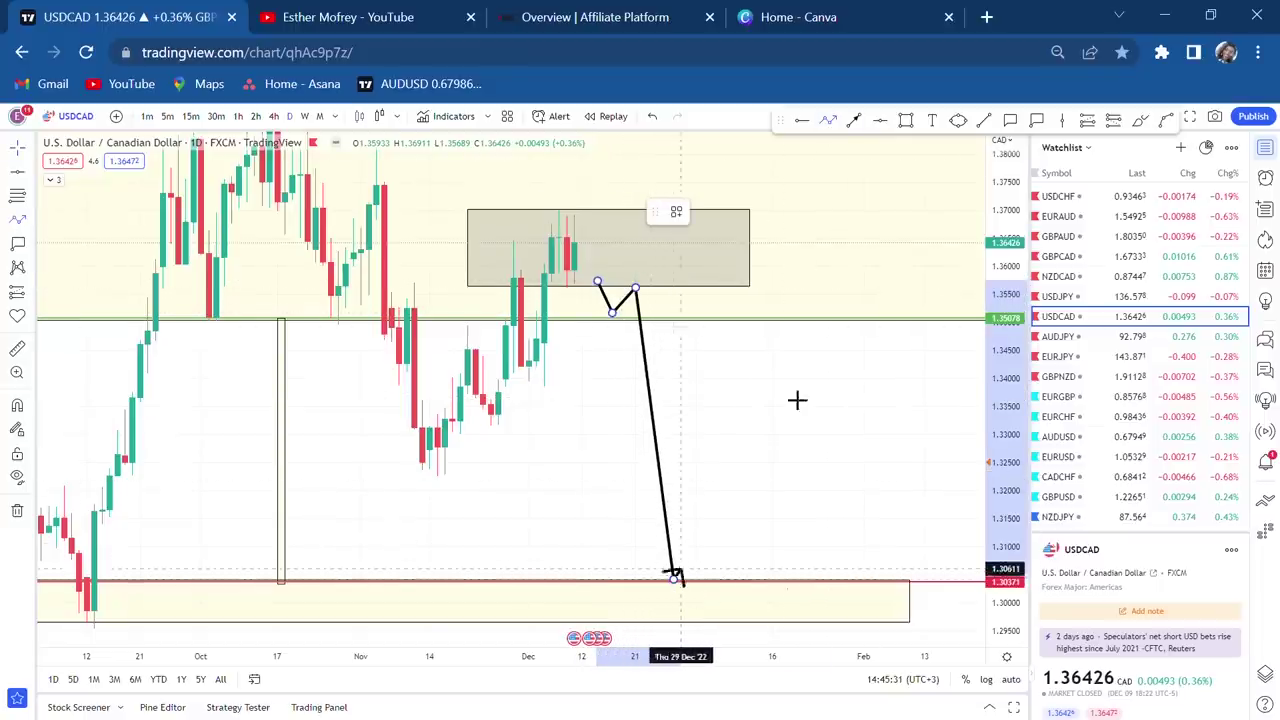
double_click(710, 584)
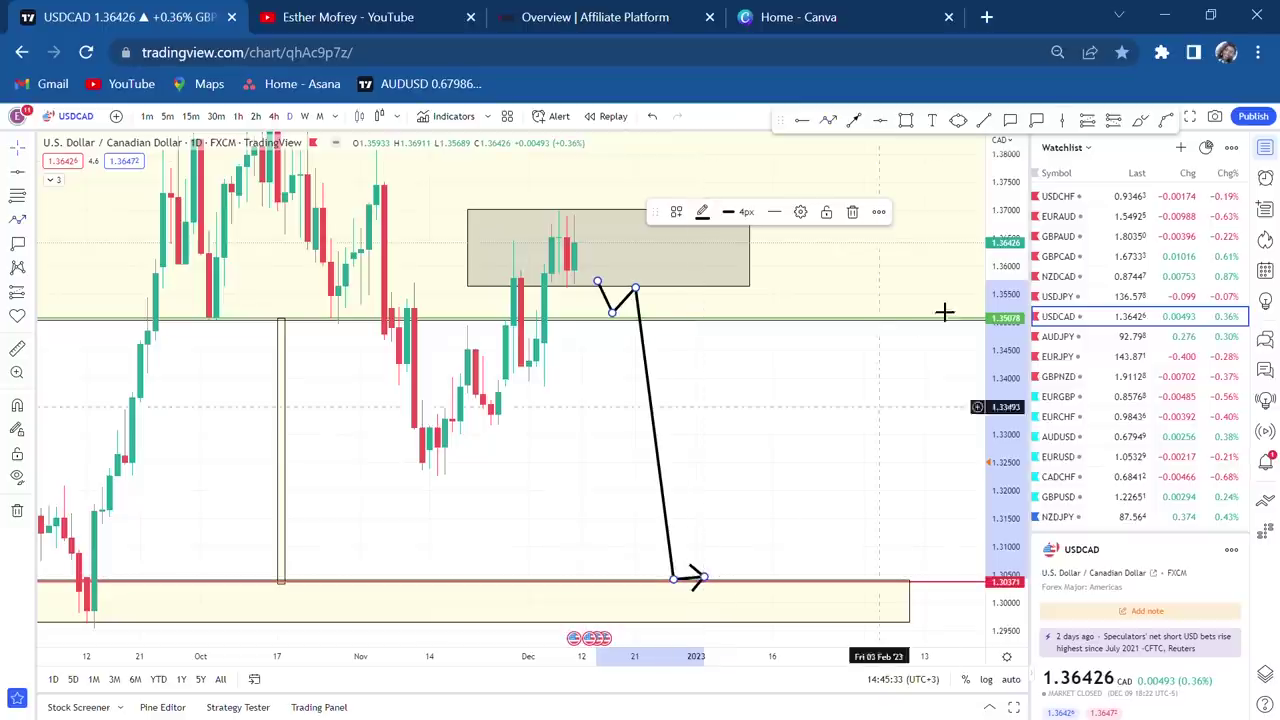
Step: Add two green horizontal rays on USDCAD as intermediate levels, at about 1.33922 and 1.32195
left_click(803, 121)
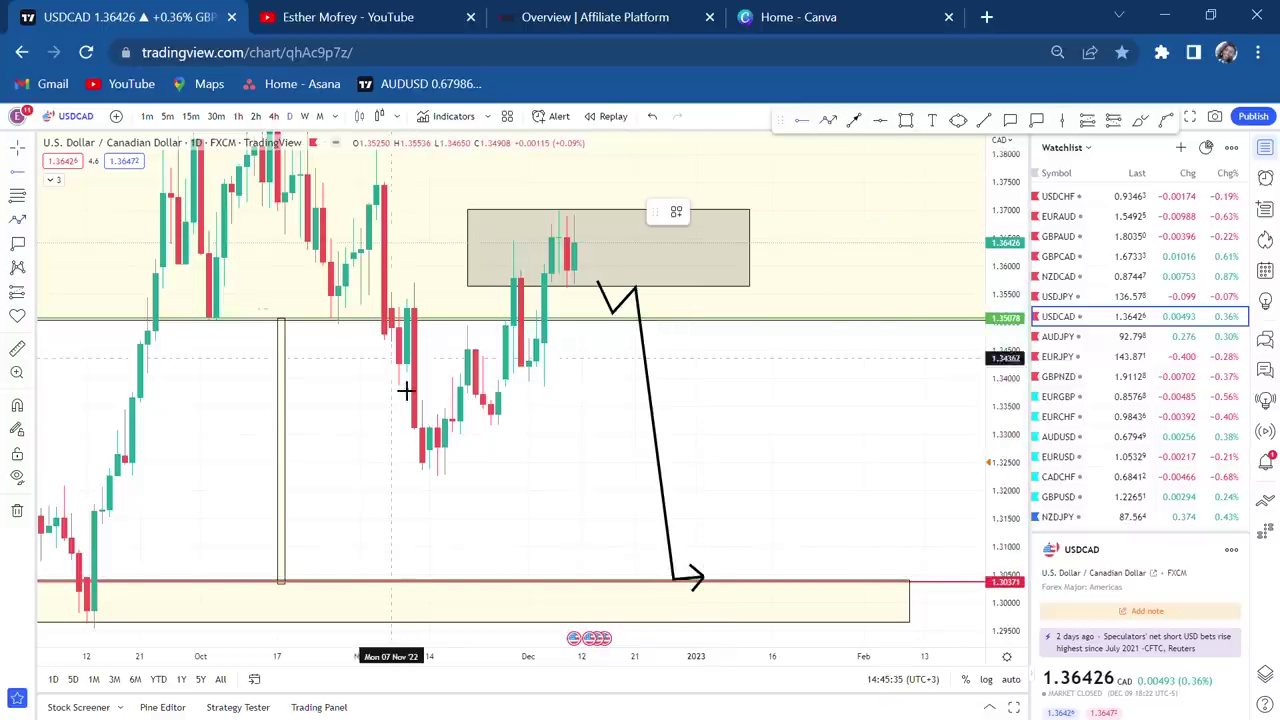
left_click(437, 384)
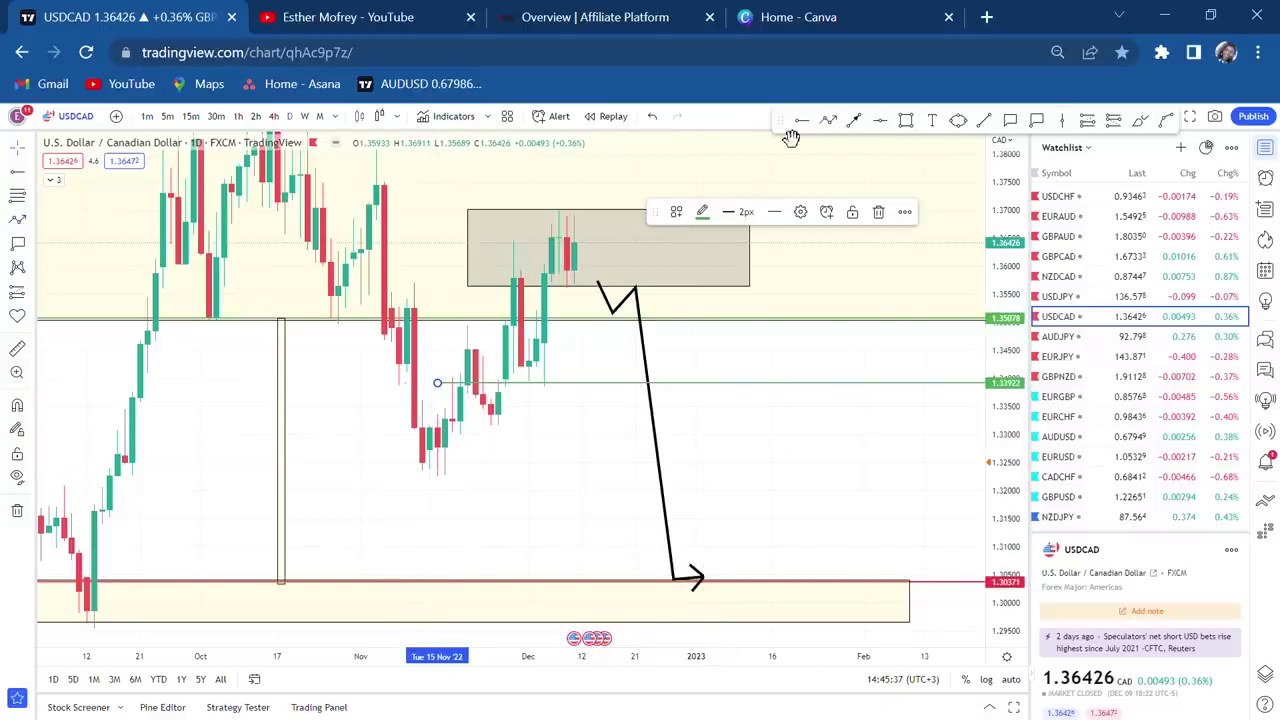
left_click(380, 460)
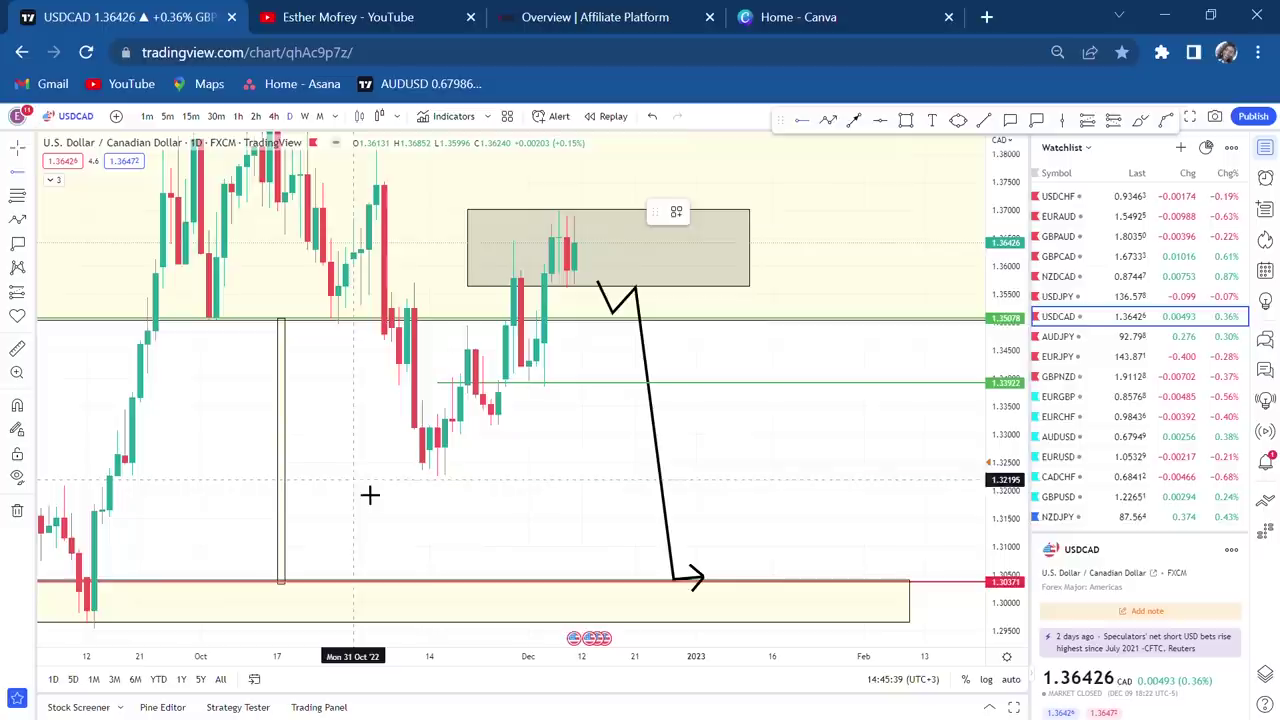
left_click(353, 480)
left_click(700, 583)
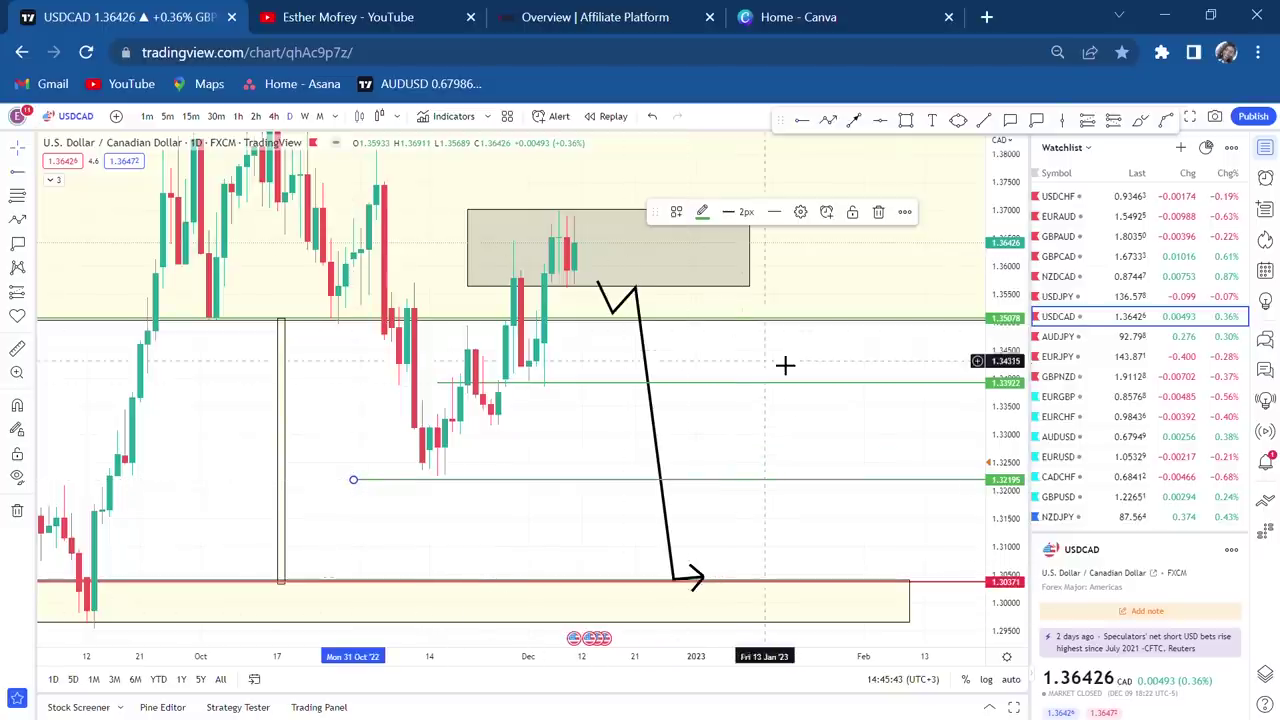
left_click_drag(797, 371, 837, 383)
scroll(837, 383, "down", 1)
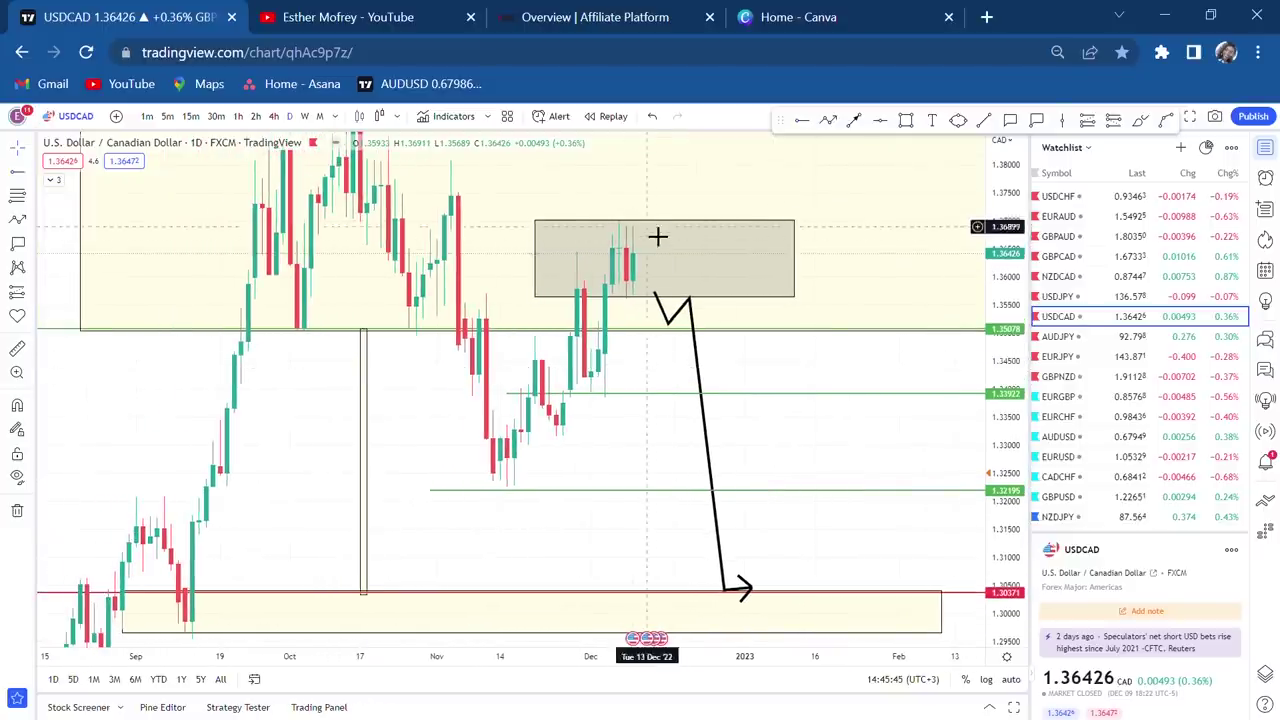
left_click(660, 332)
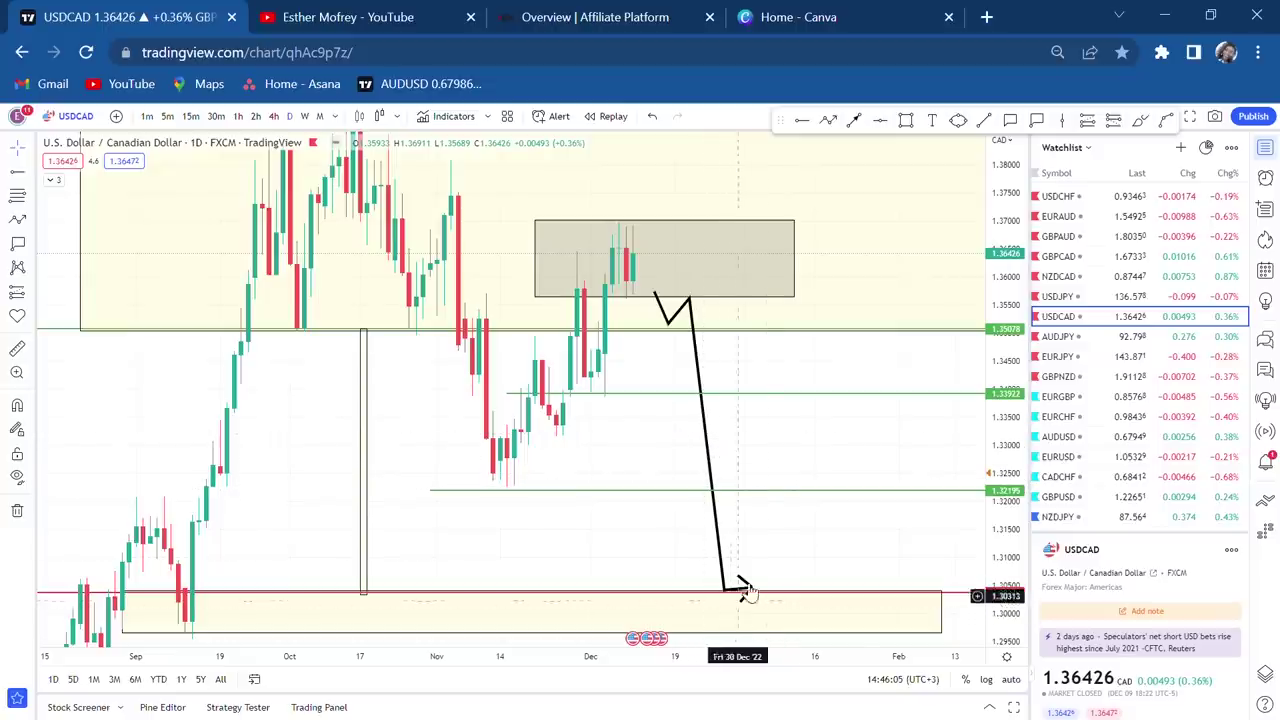
left_click_drag(816, 540, 876, 490)
left_click_drag(400, 409, 310, 453)
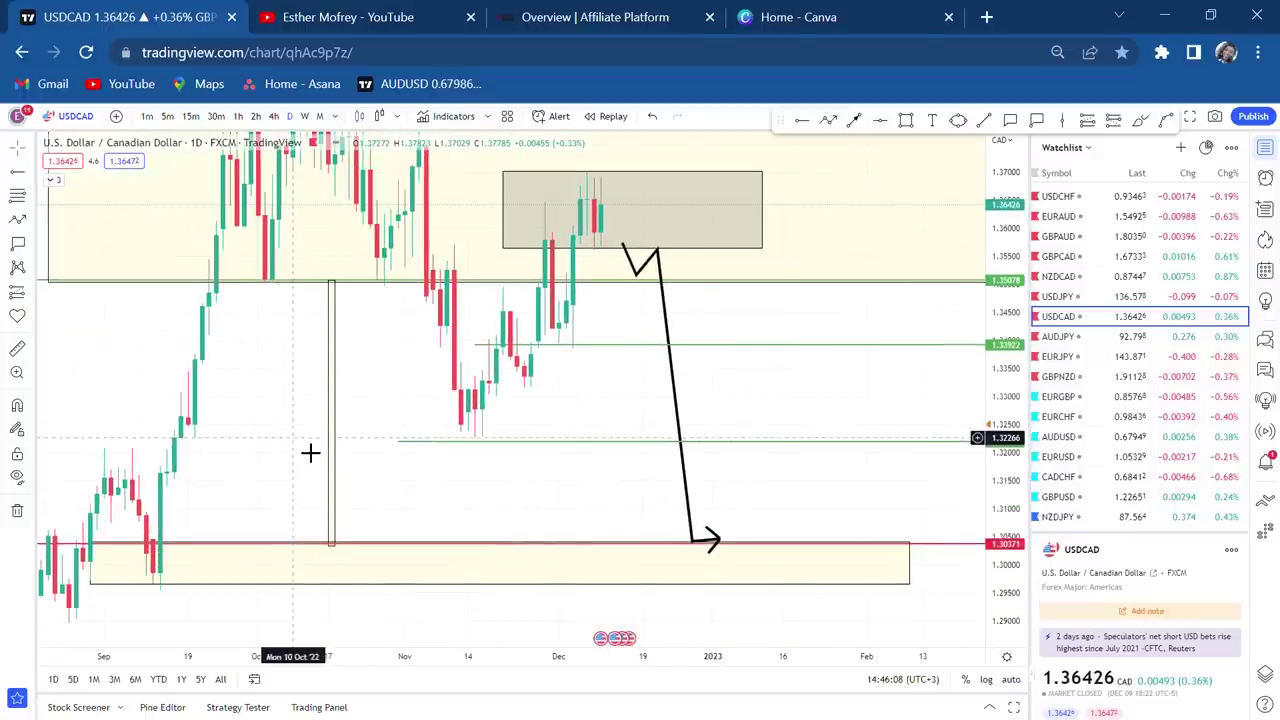
Step: Open AUDJPY on the weekly timeframe and draw a green horizontal ray from 8 Nov '21 at about 96.936
left_click(1093, 342)
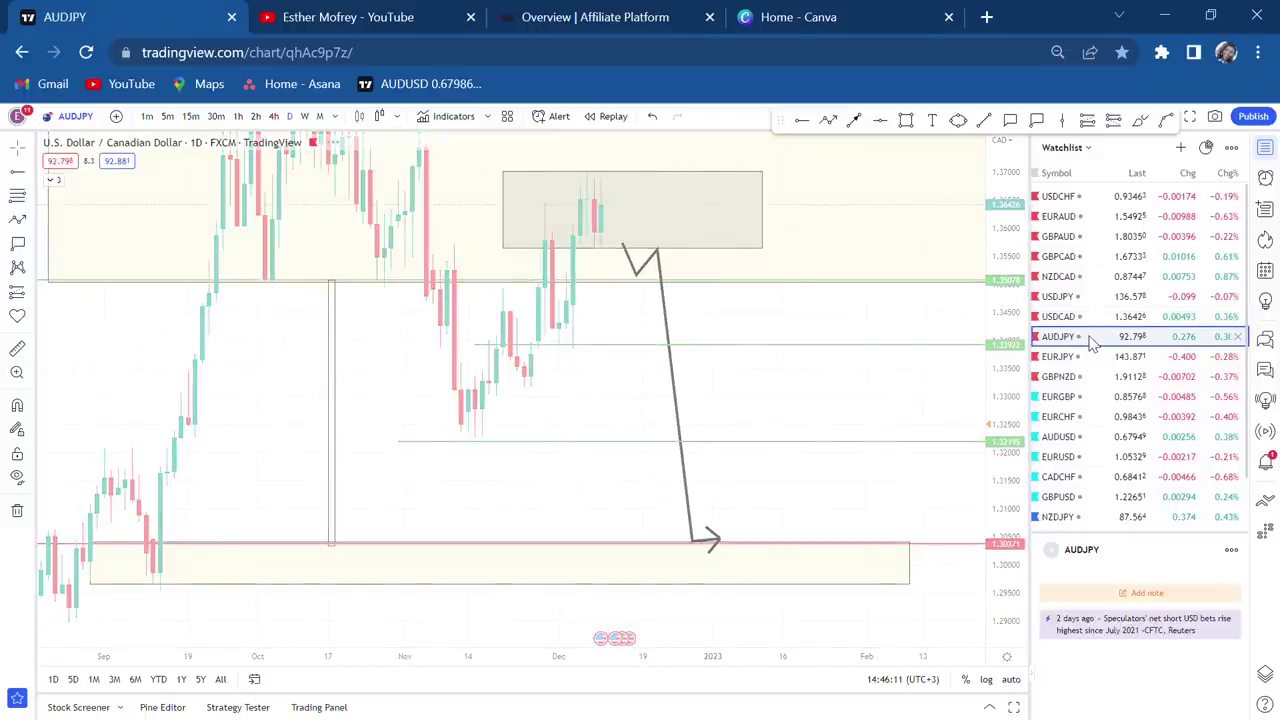
left_click(305, 116)
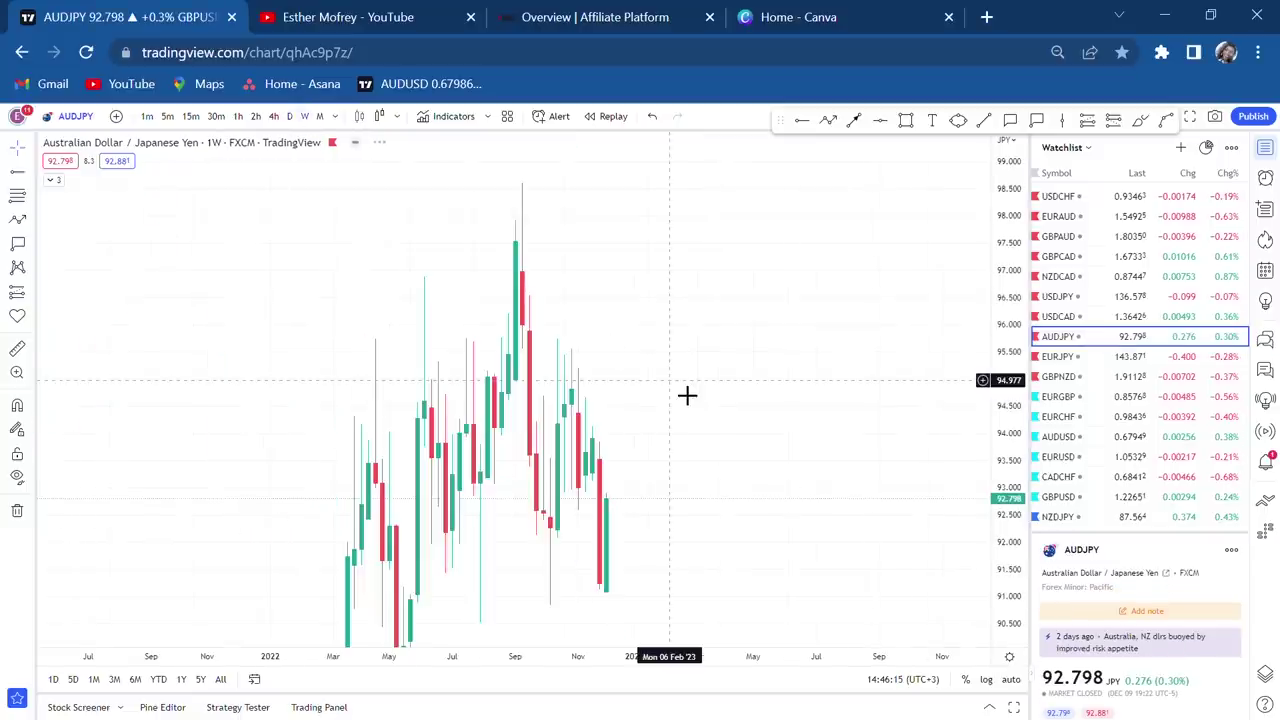
scroll(936, 505, "down", 2)
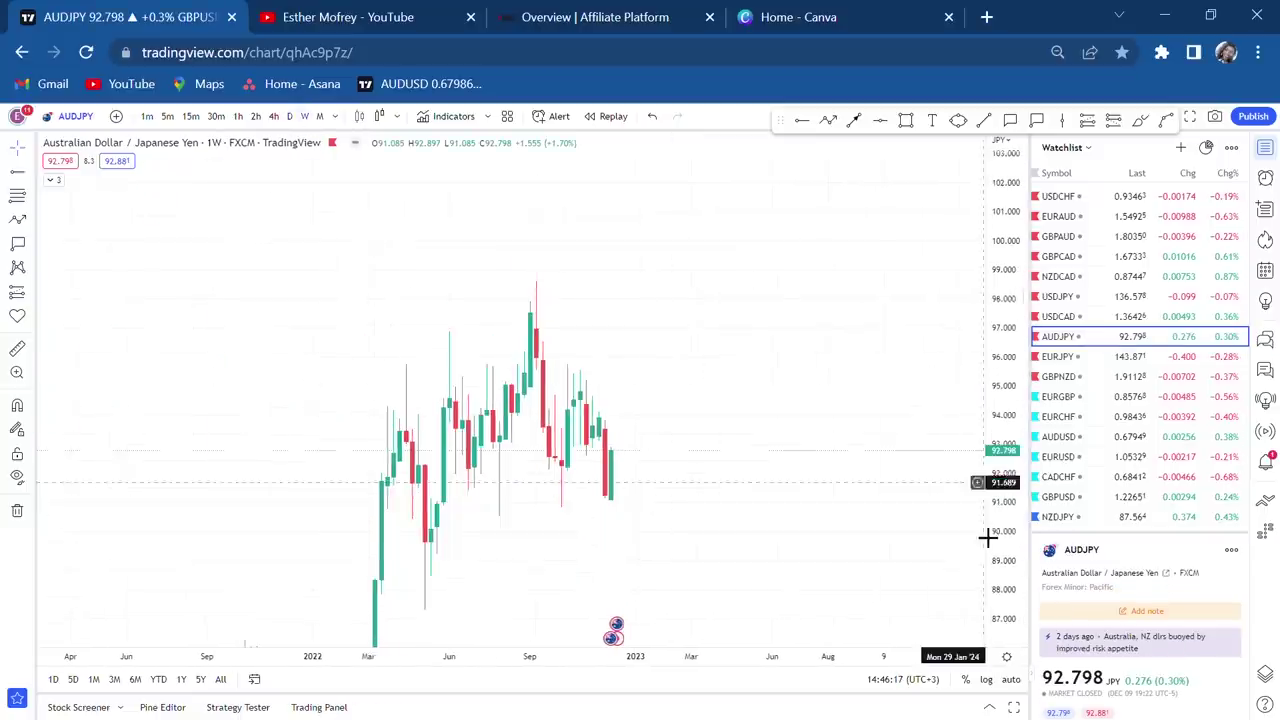
scroll(836, 412, "up", 1)
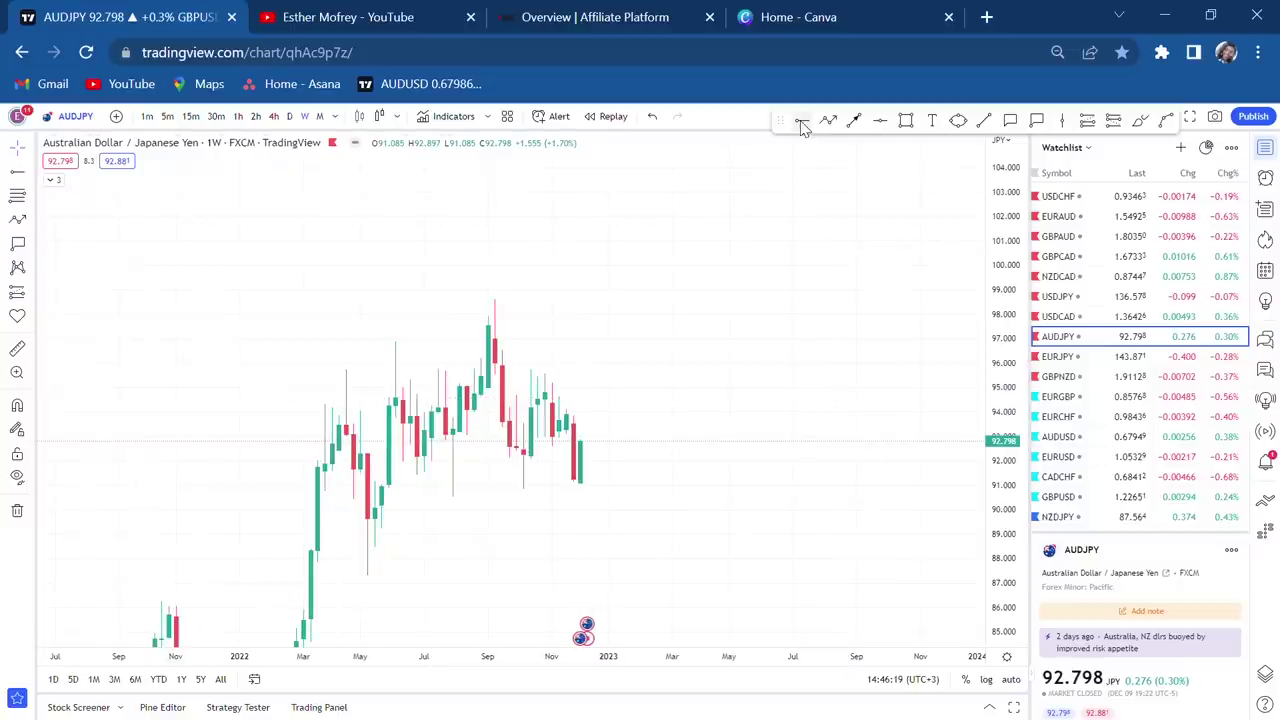
left_click(183, 340)
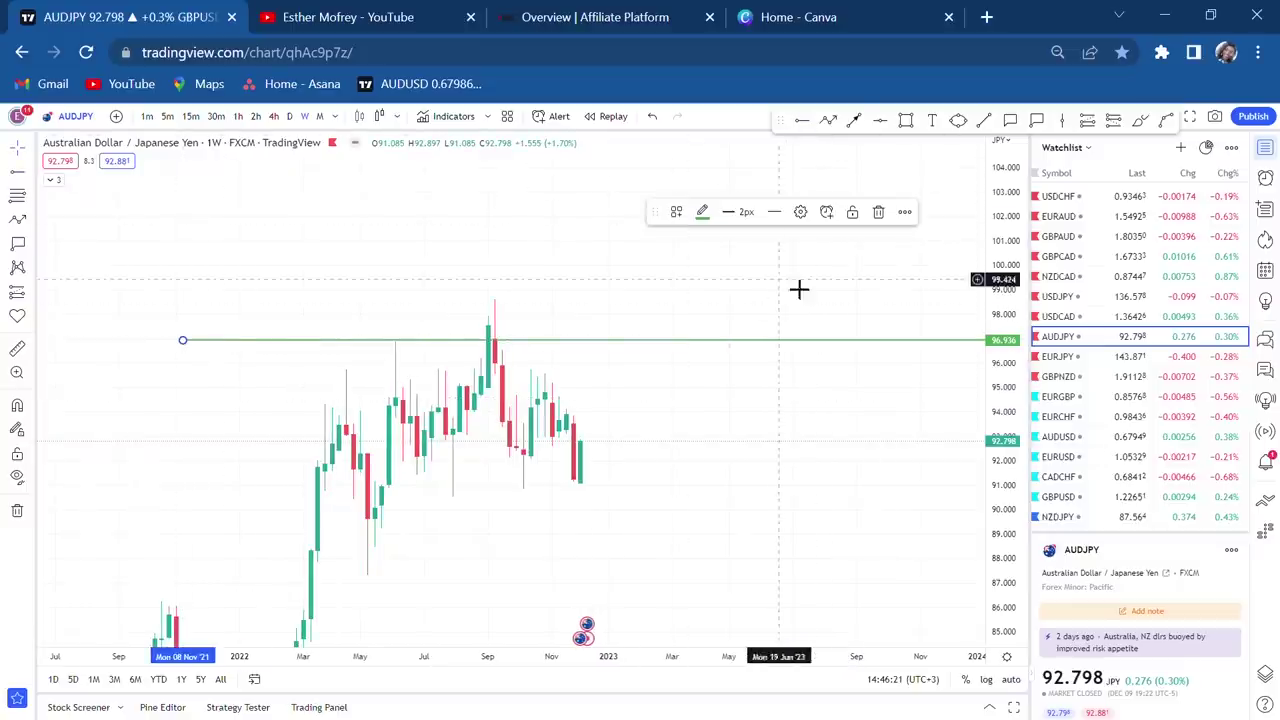
Step: Draw a grey support rectangle on AUDJPY from 6 Jun '22 to 8 May '23, between about 91.142 and 90.377
left_click_drag(357, 290, 400, 317)
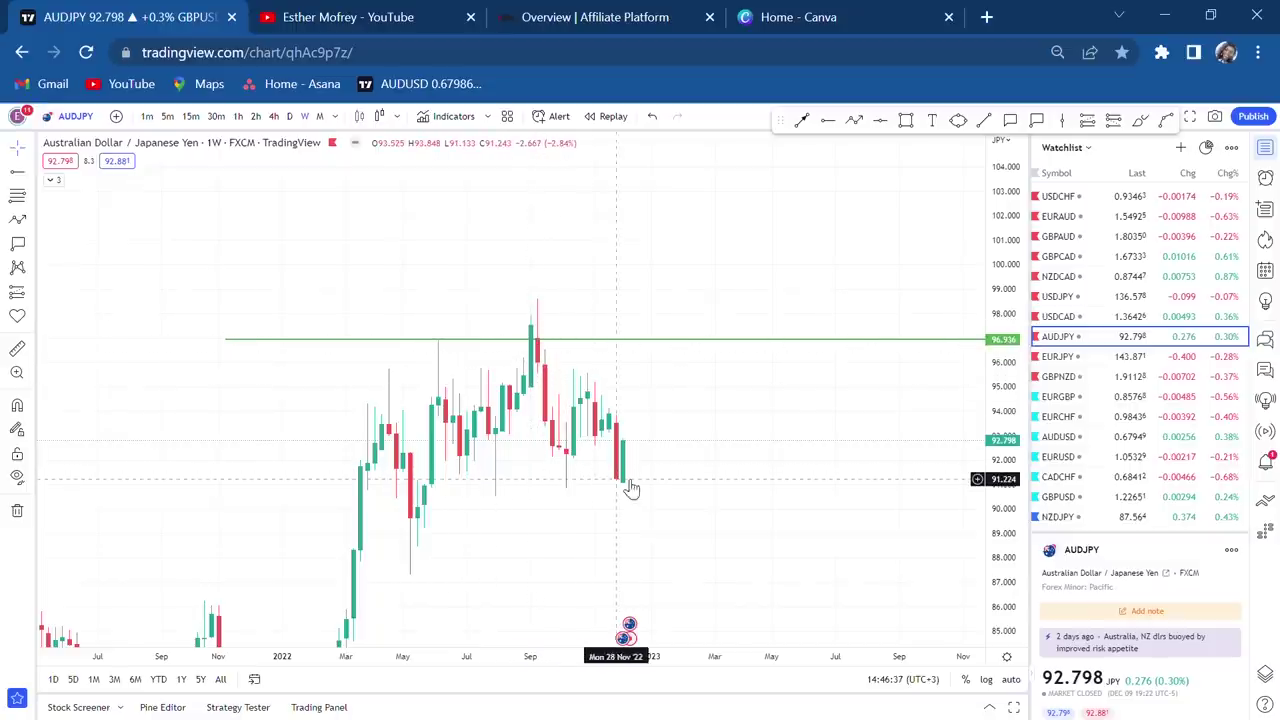
scroll(644, 494, "up", 2)
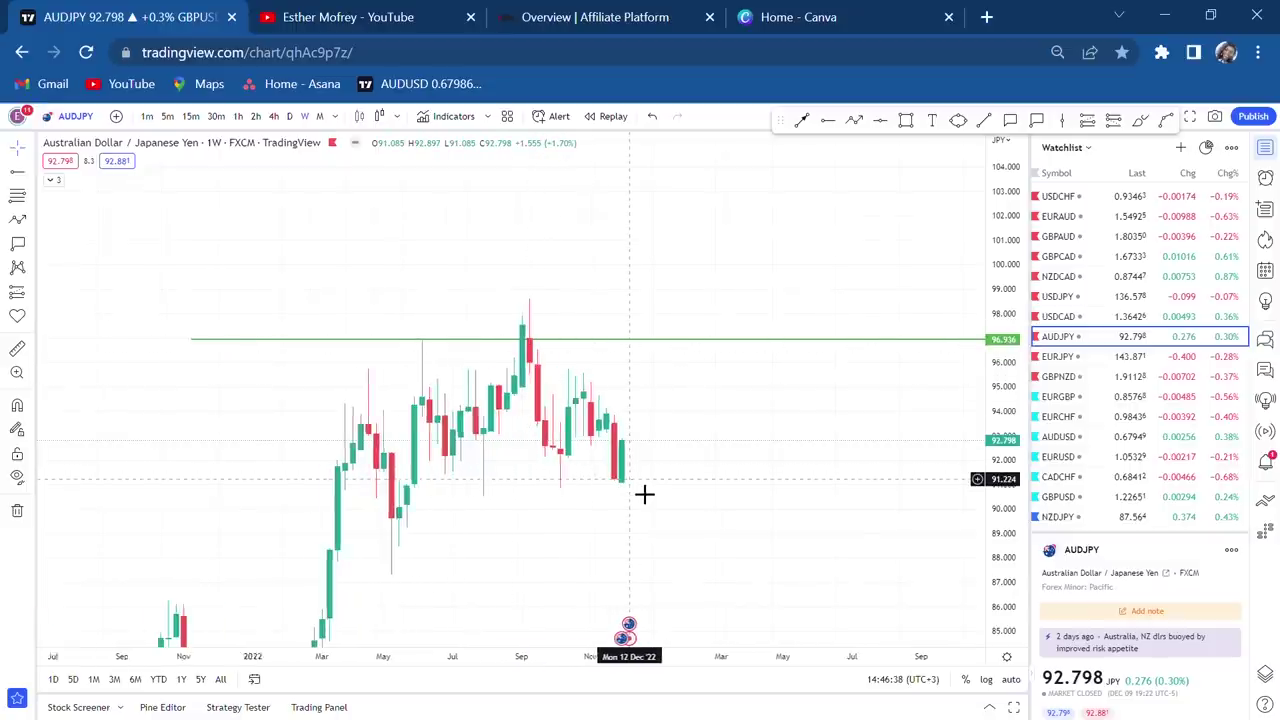
left_click(906, 124)
mouse_move(413, 488)
left_mouse_down()
mouse_move(733, 498)
mouse_move(768, 514)
mouse_move(800, 490)
left_mouse_up()
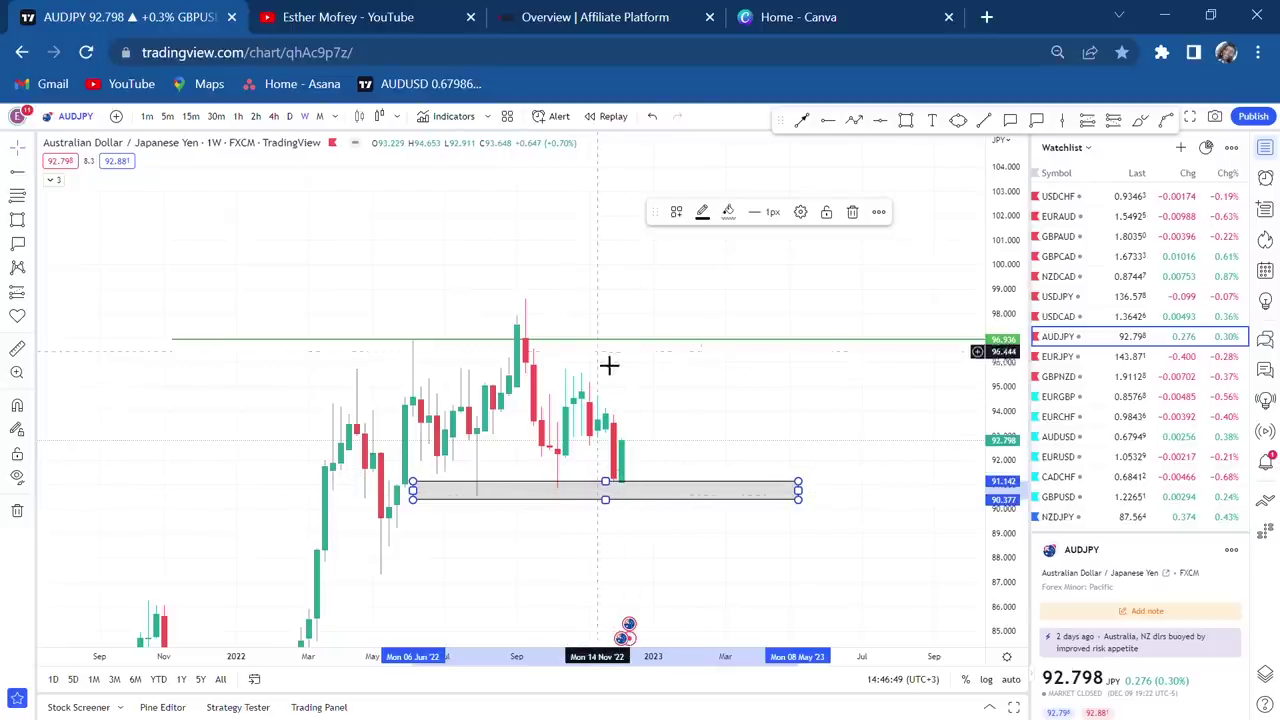
scroll(989, 557, "up", 2)
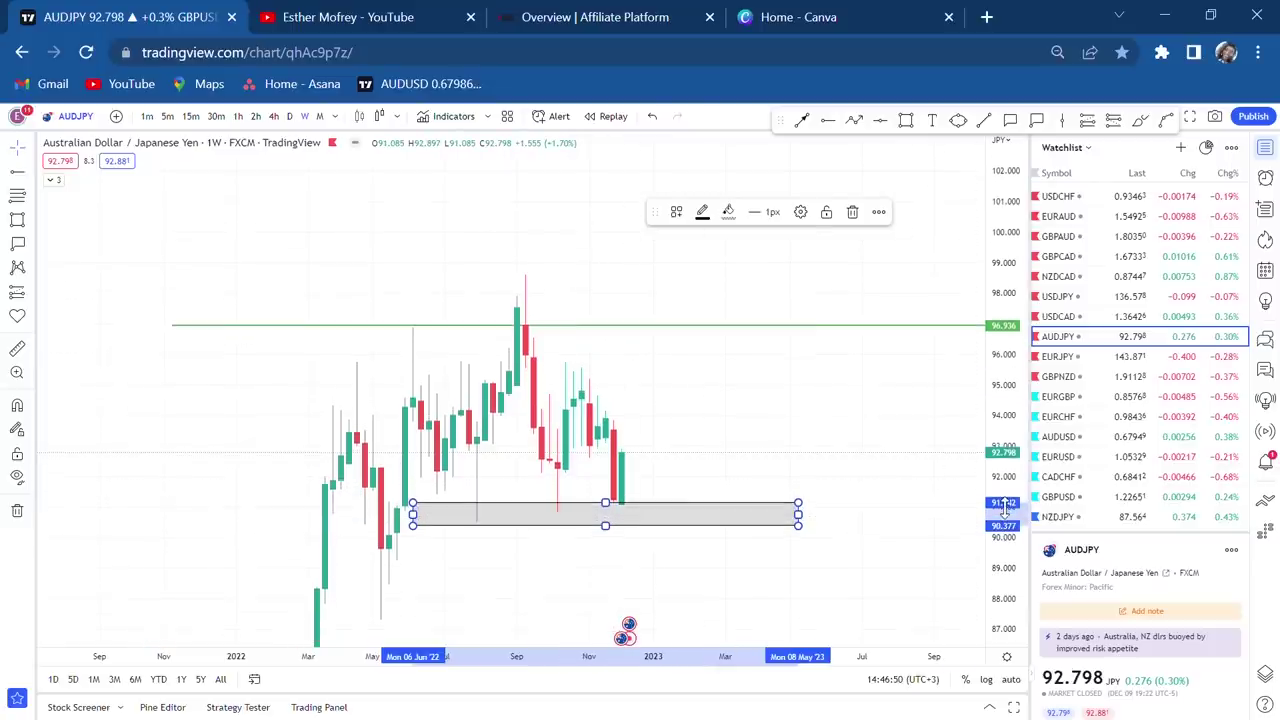
left_click(829, 513)
Step: Draw a grey rectangle over the latest AUDJPY candles from 7 Nov '22, reaching from about 93.0 down to the support zone
scroll(829, 513, "up", 1)
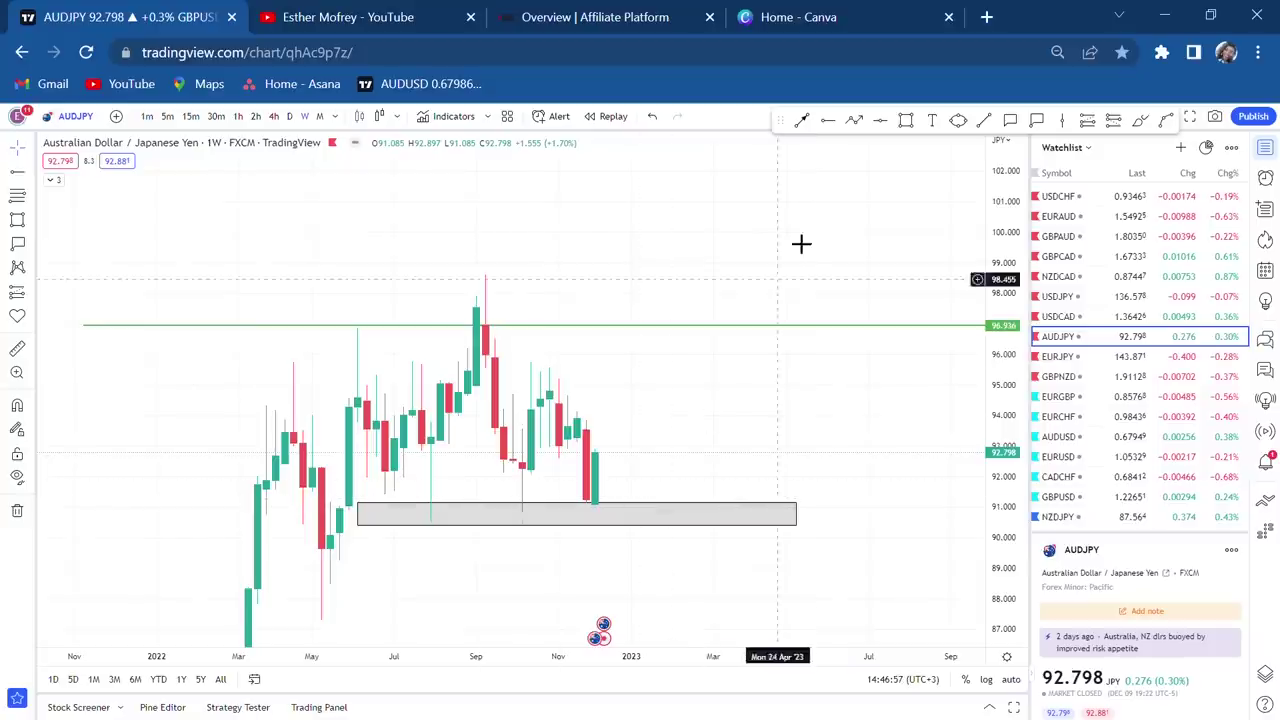
left_click(906, 121)
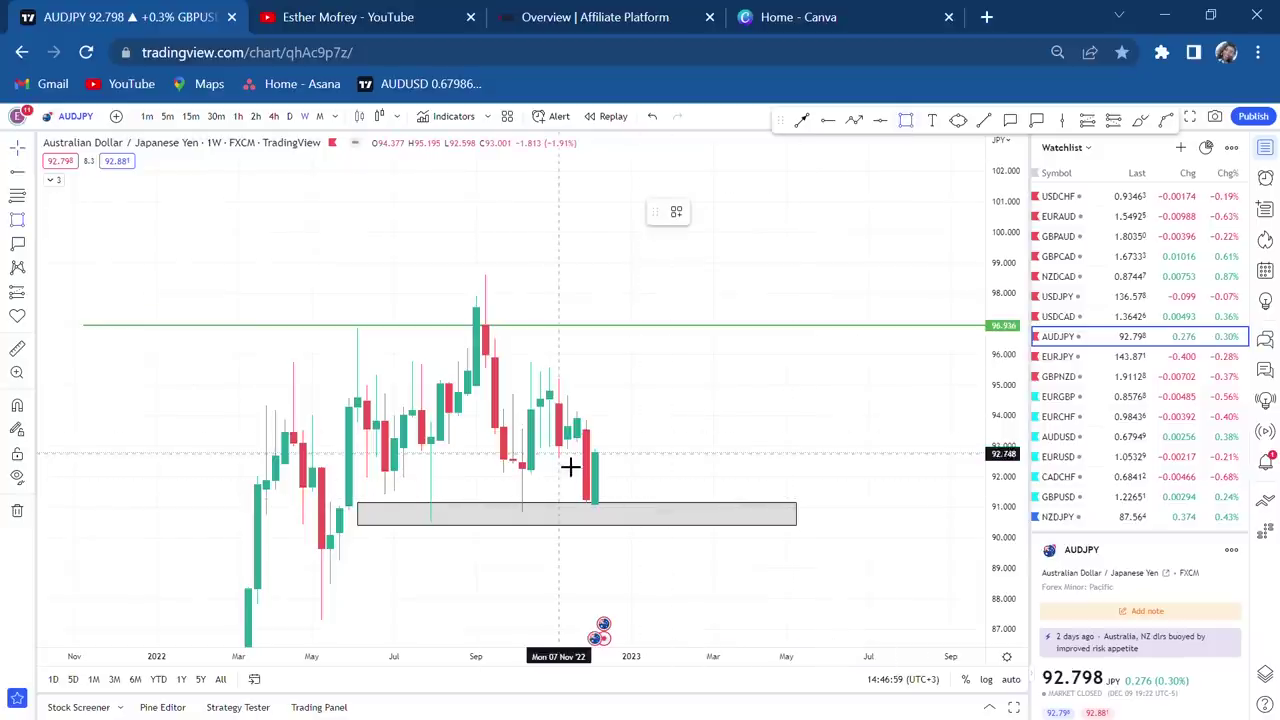
left_click_drag(560, 450, 685, 515)
left_click(777, 450)
left_click(906, 120)
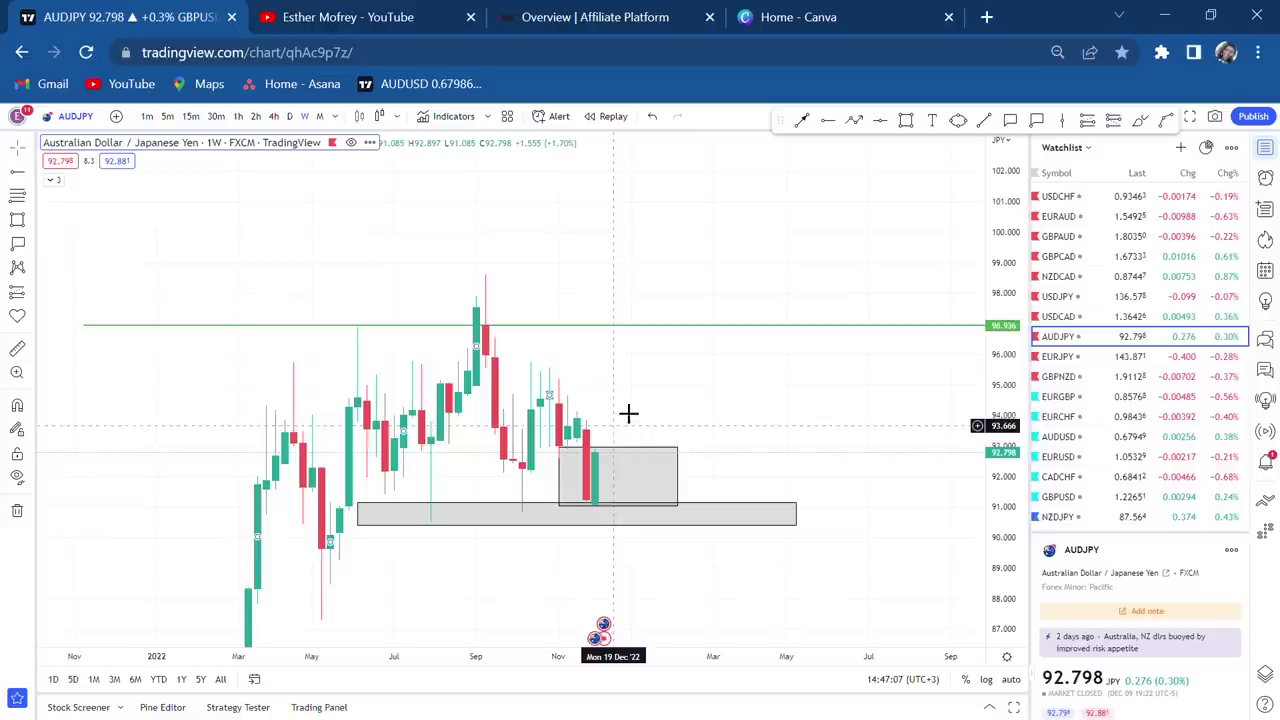
Step: Measure the AUDJPY price range from the support zone at 5 Sep '22 up to about 95.722 at 10 Jul '23
left_click(17, 348)
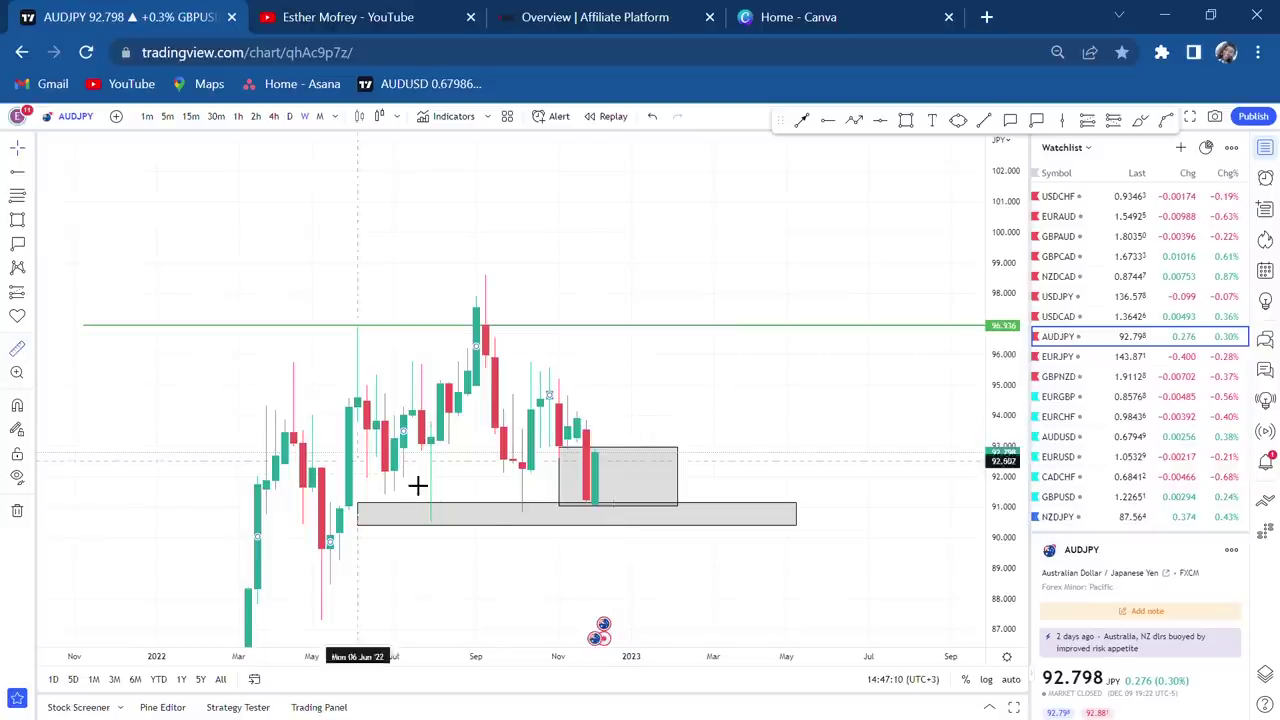
left_click(490, 527)
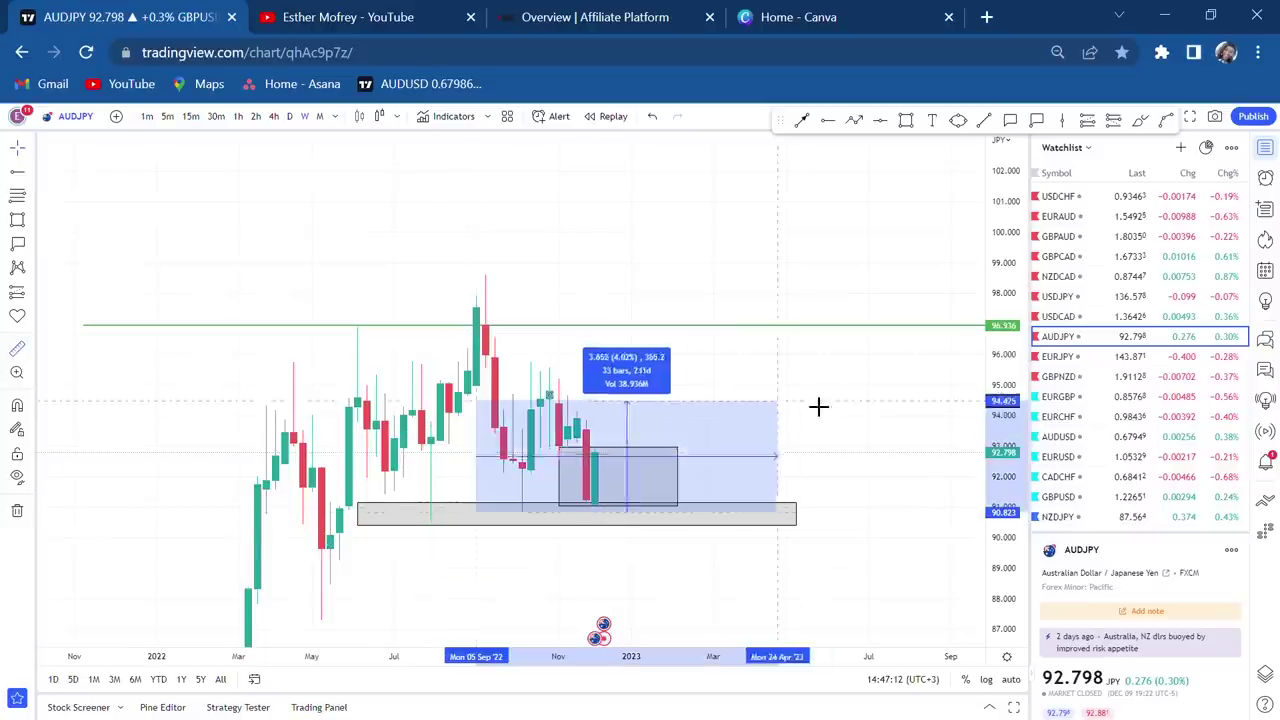
left_click(879, 365)
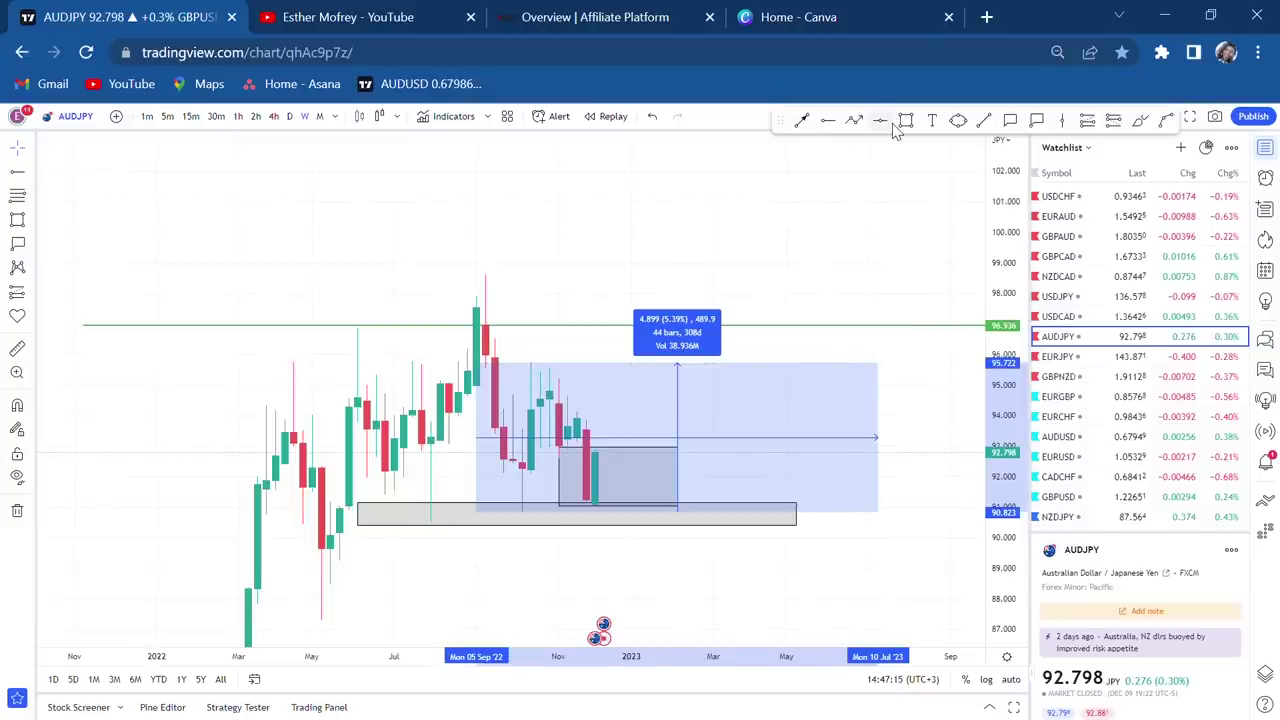
Step: Place a horizontal line on AUDJPY just above the latest candle's rectangle at about 93.294, and colour it green
left_click(660, 452)
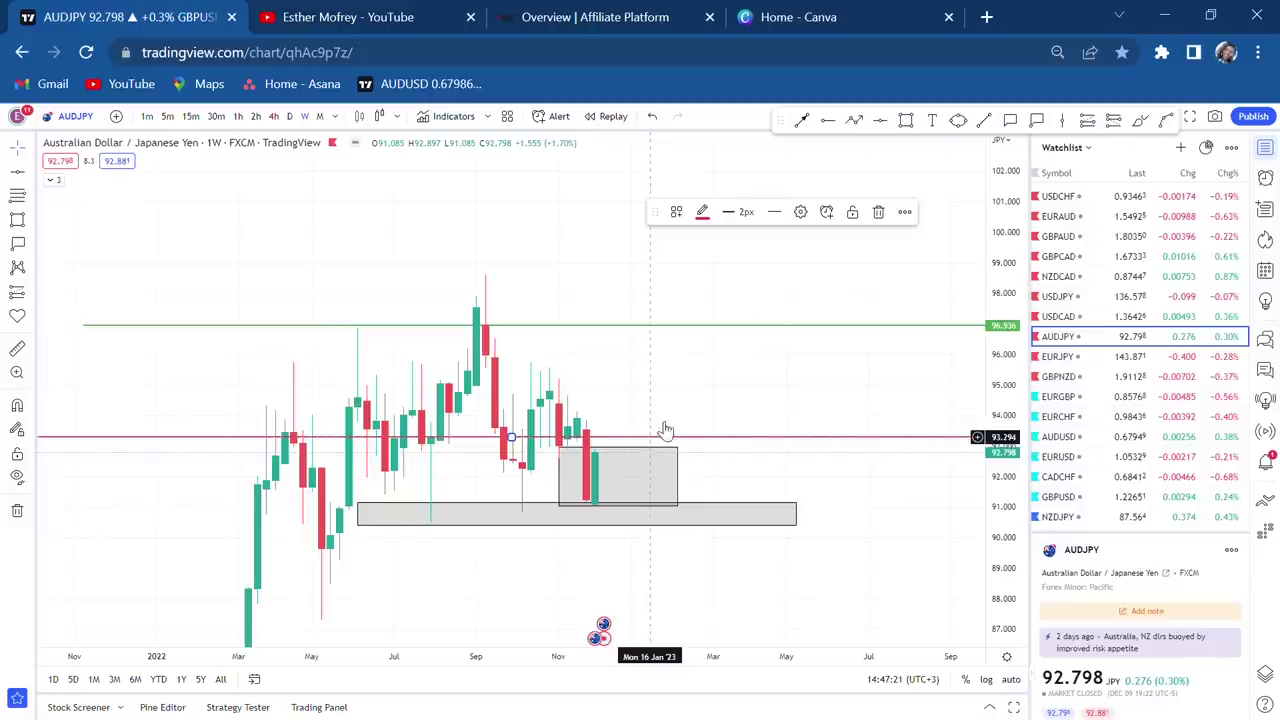
left_click(703, 213)
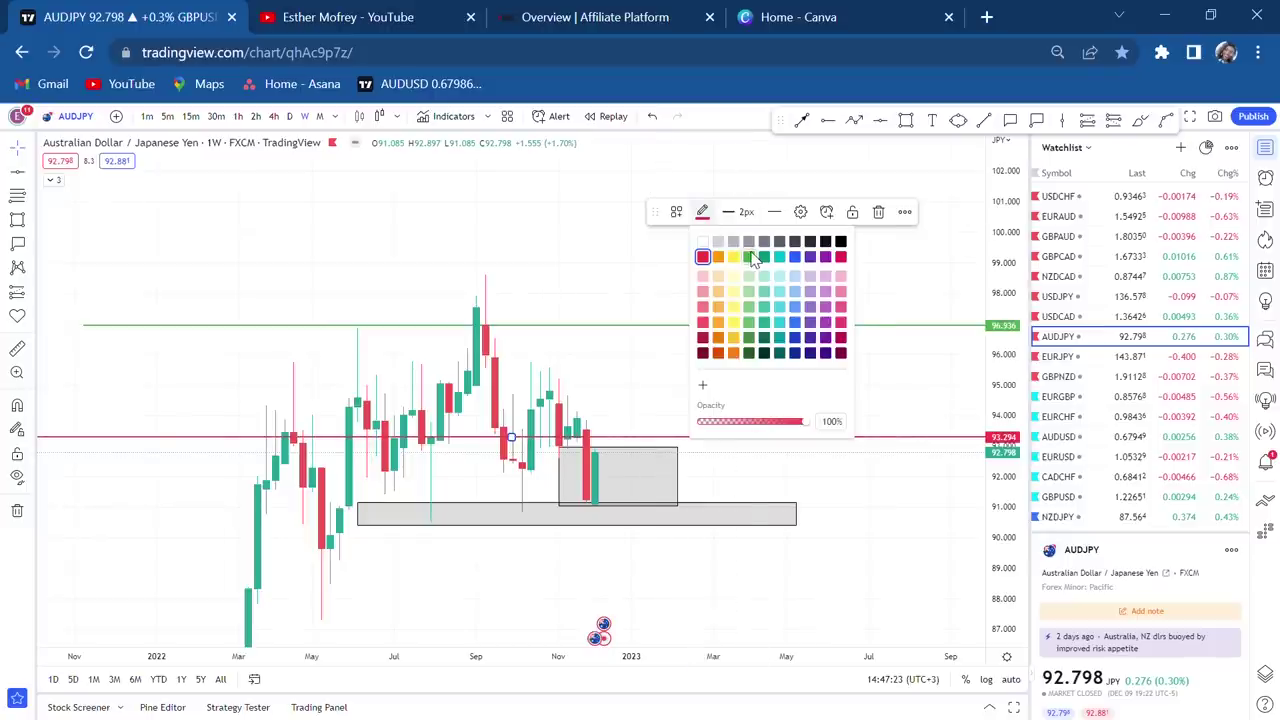
left_click(750, 257)
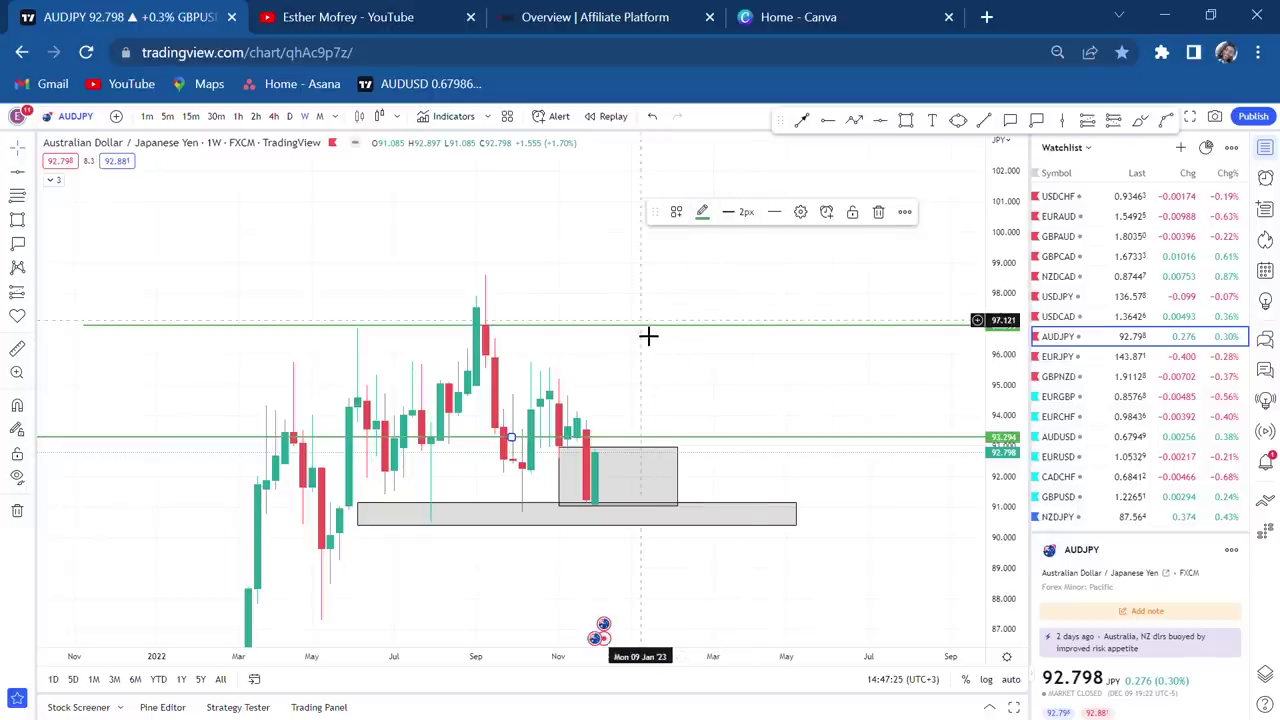
Step: Move the upper green horizontal line on the weekly AUDJPY chart up to the swing high at about 98.587 and colour it red
left_click_drag(630, 335, 603, 284)
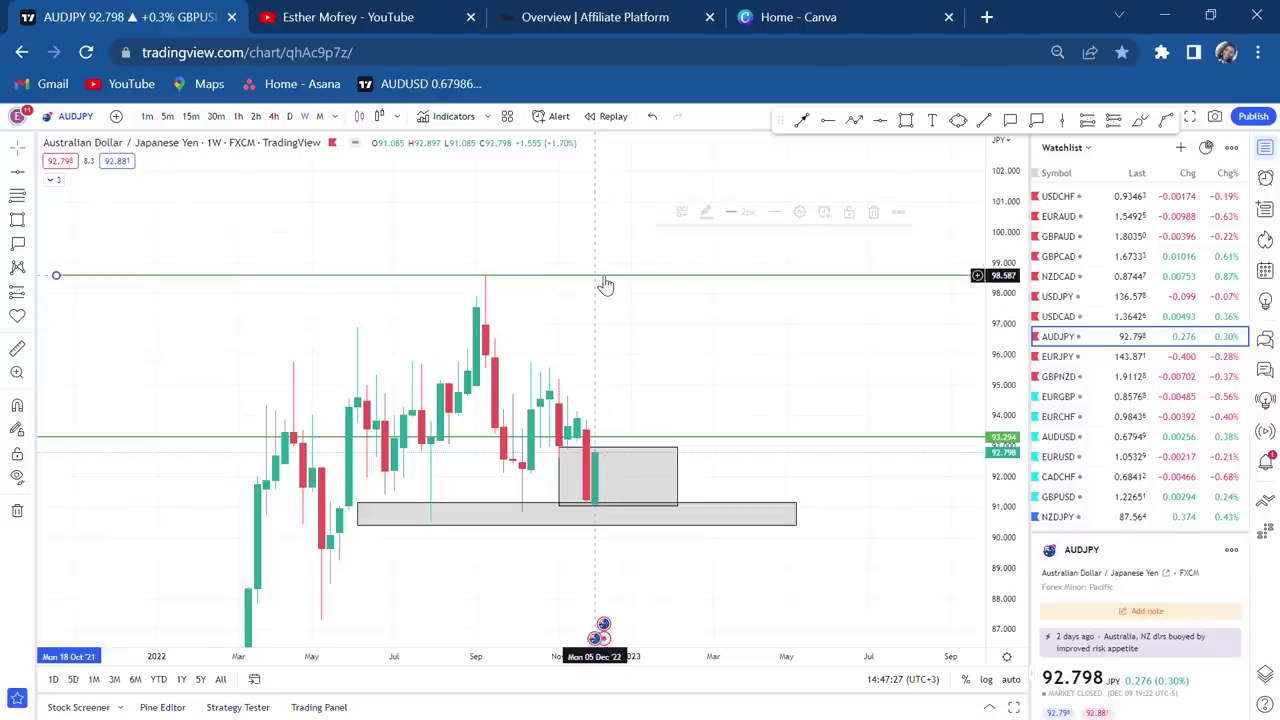
left_click(705, 215)
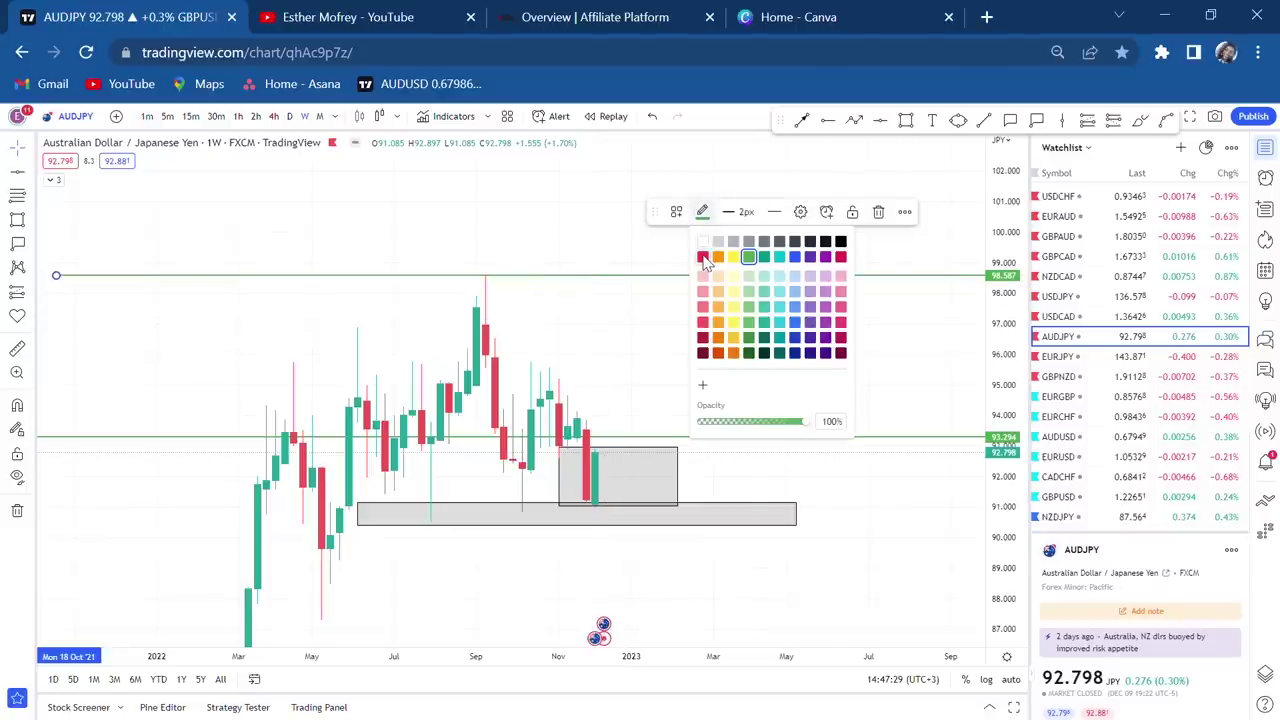
left_click(703, 257)
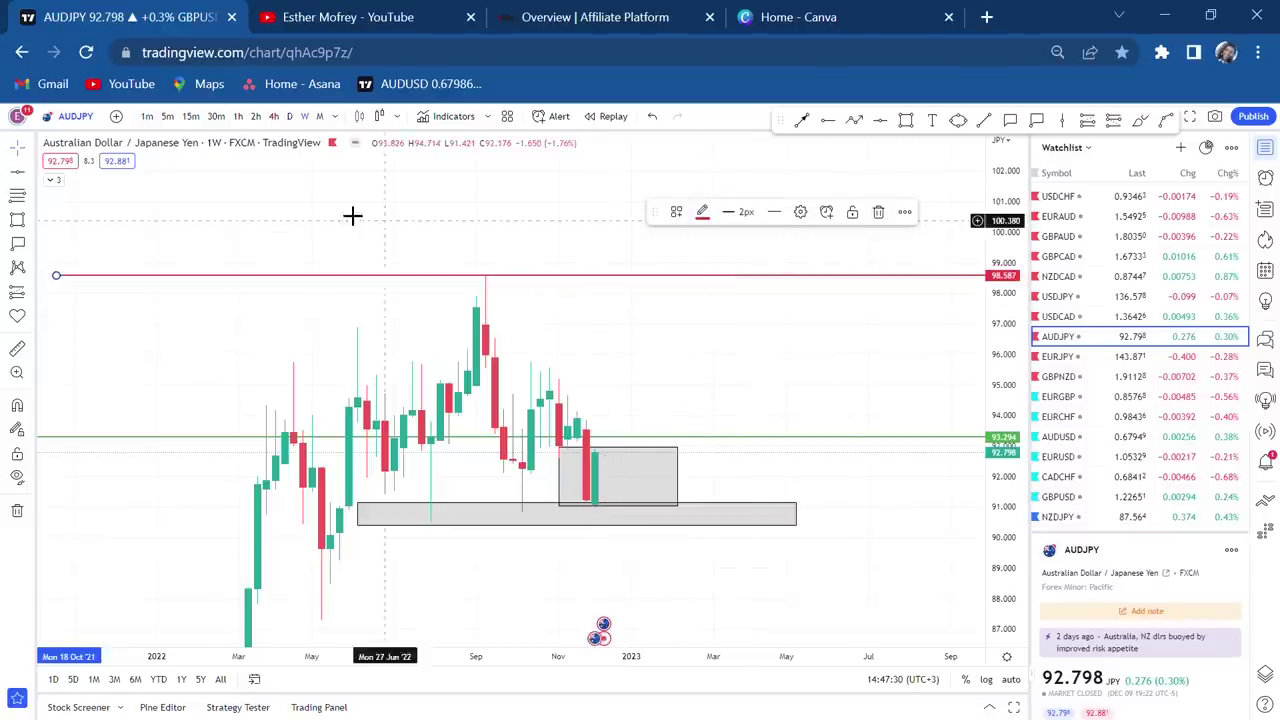
Step: Switch AUDJPY to the daily timeframe and delete the grey rectangle covering the latest candles
left_click(290, 116)
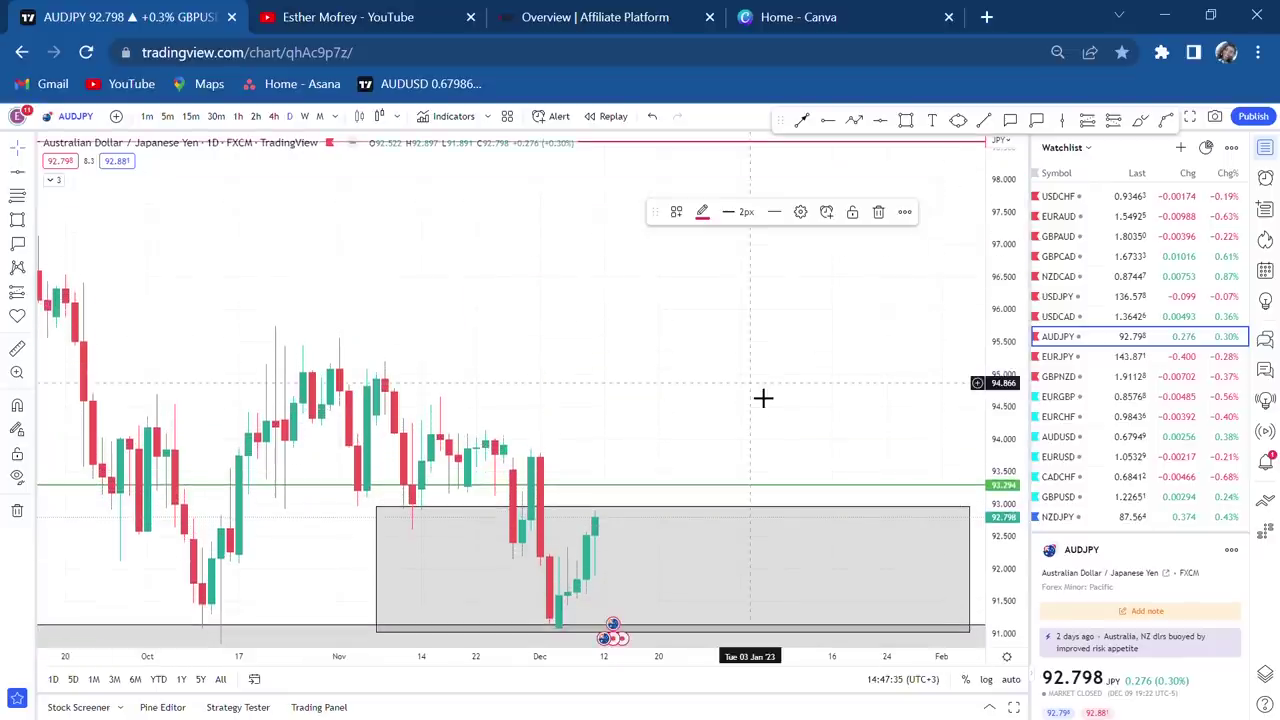
left_click_drag(775, 385, 940, 205)
left_click(530, 370)
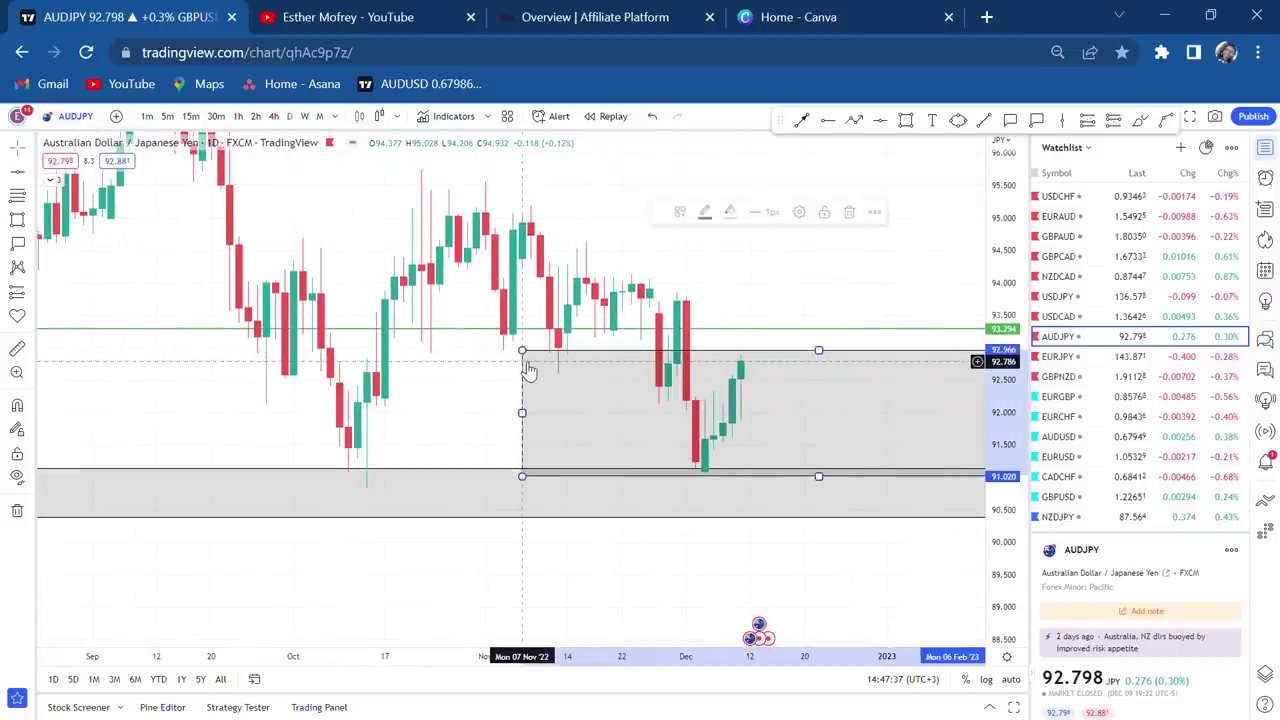
key("Delete")
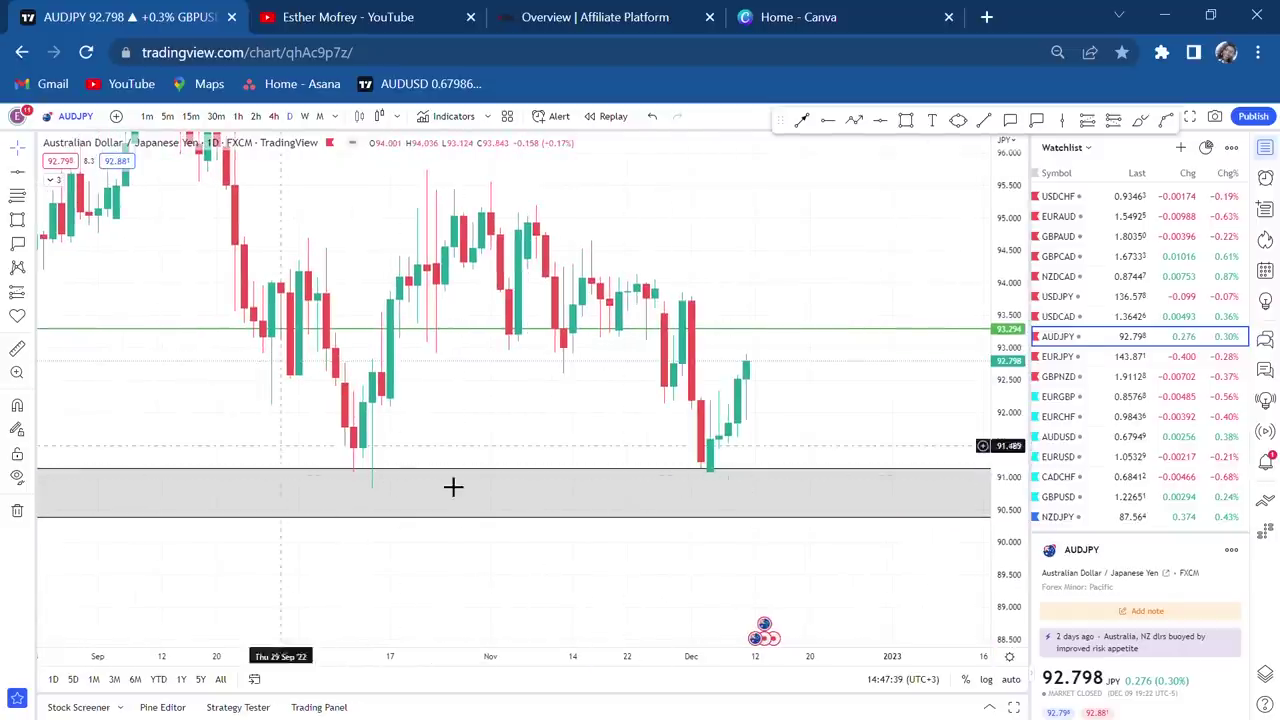
left_click_drag(757, 248, 769, 300)
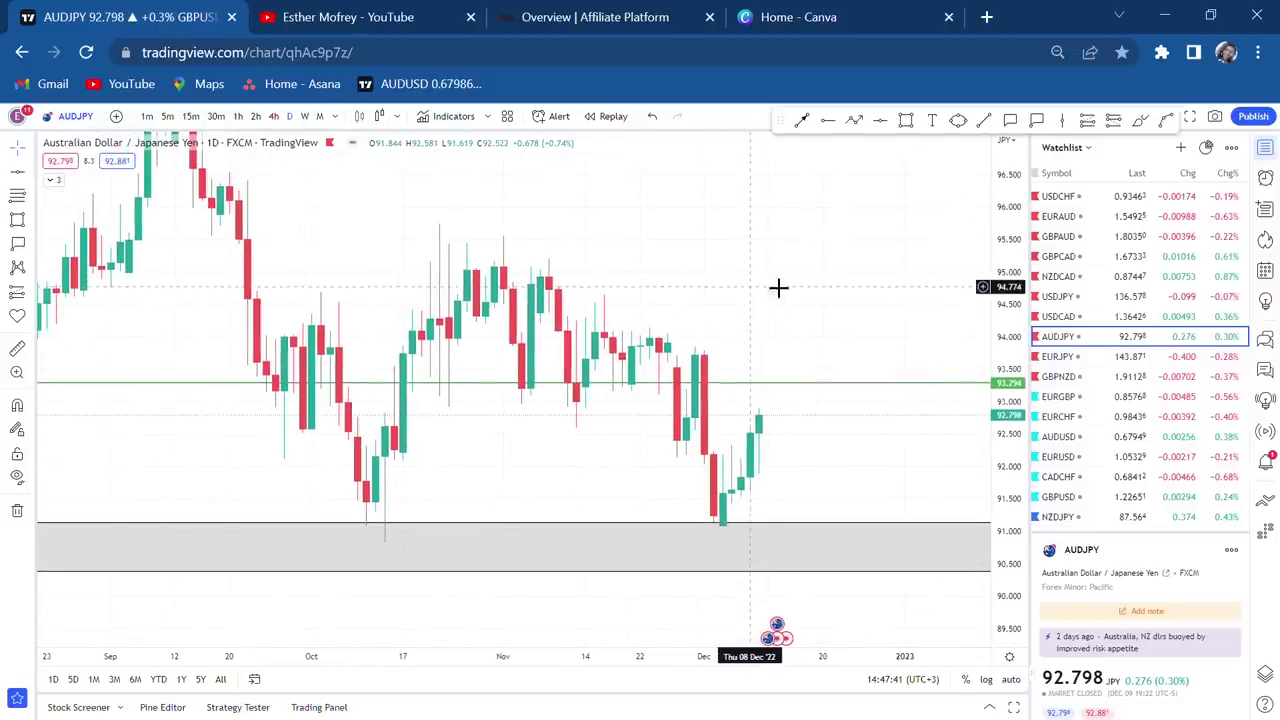
Step: Place a horizontal line on the daily AUDJPY chart at the October high, about 95.742, and colour it red
left_click(882, 122)
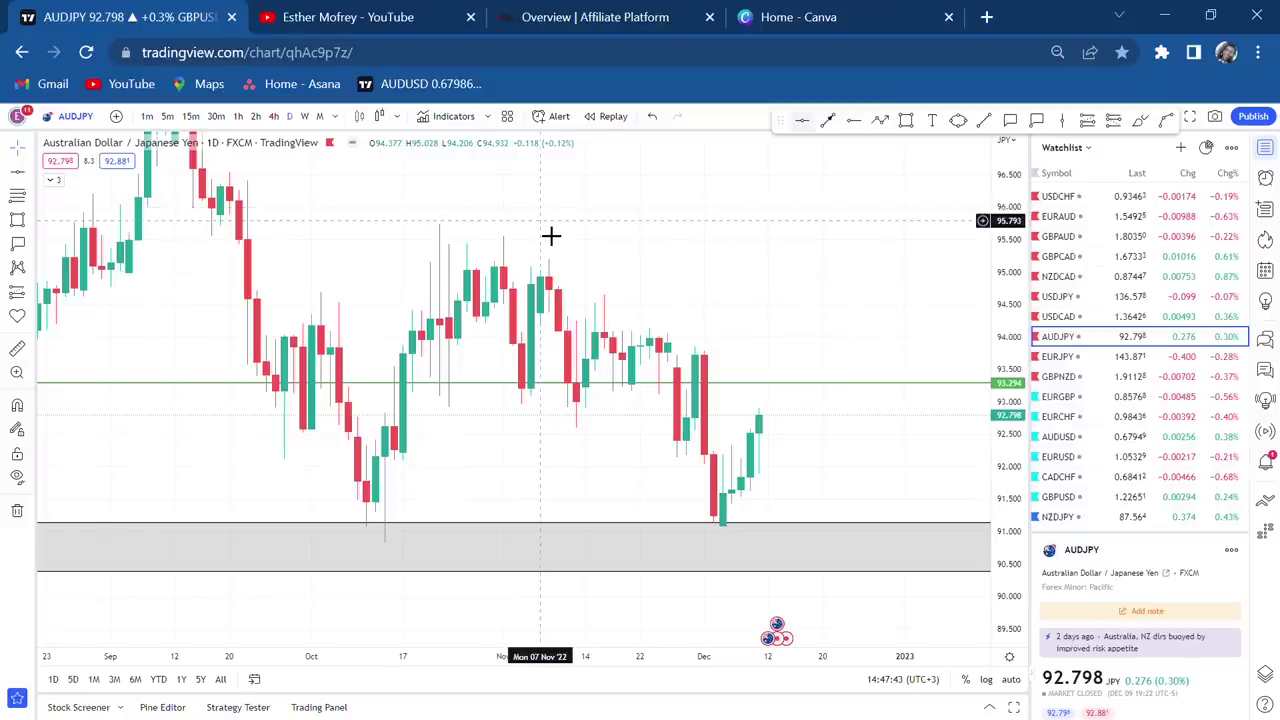
left_click(803, 120)
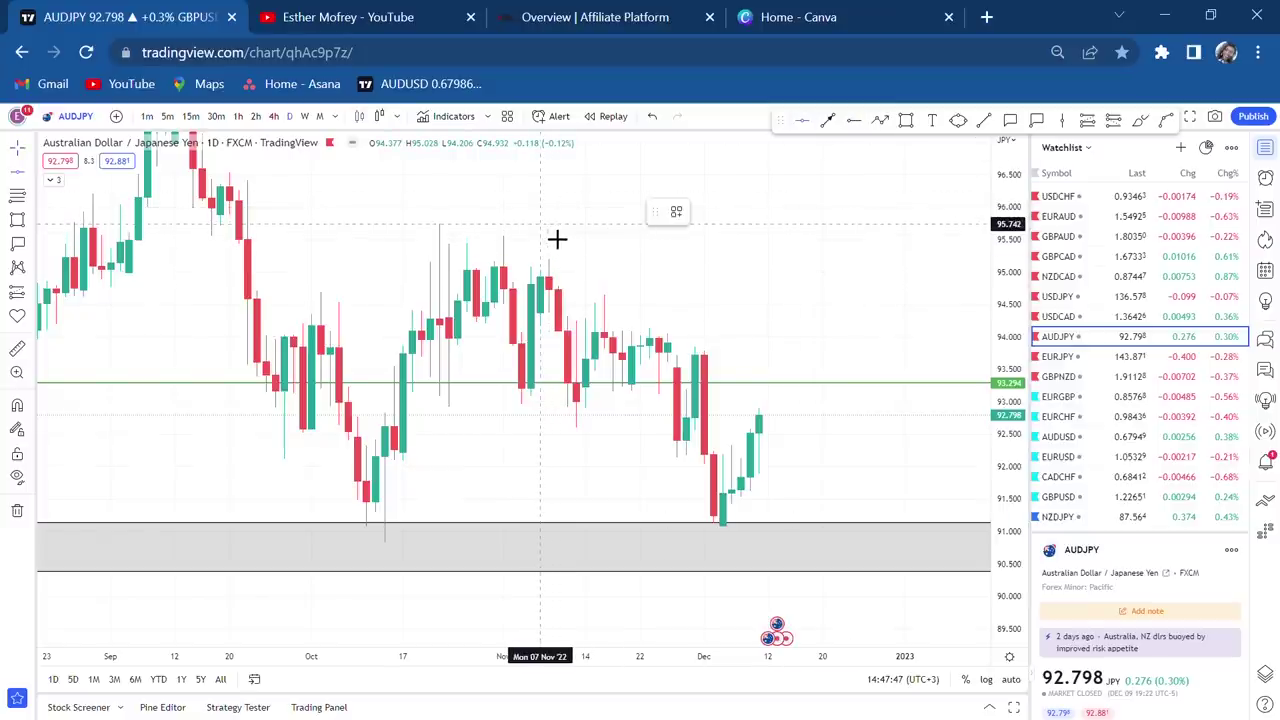
left_click(514, 223)
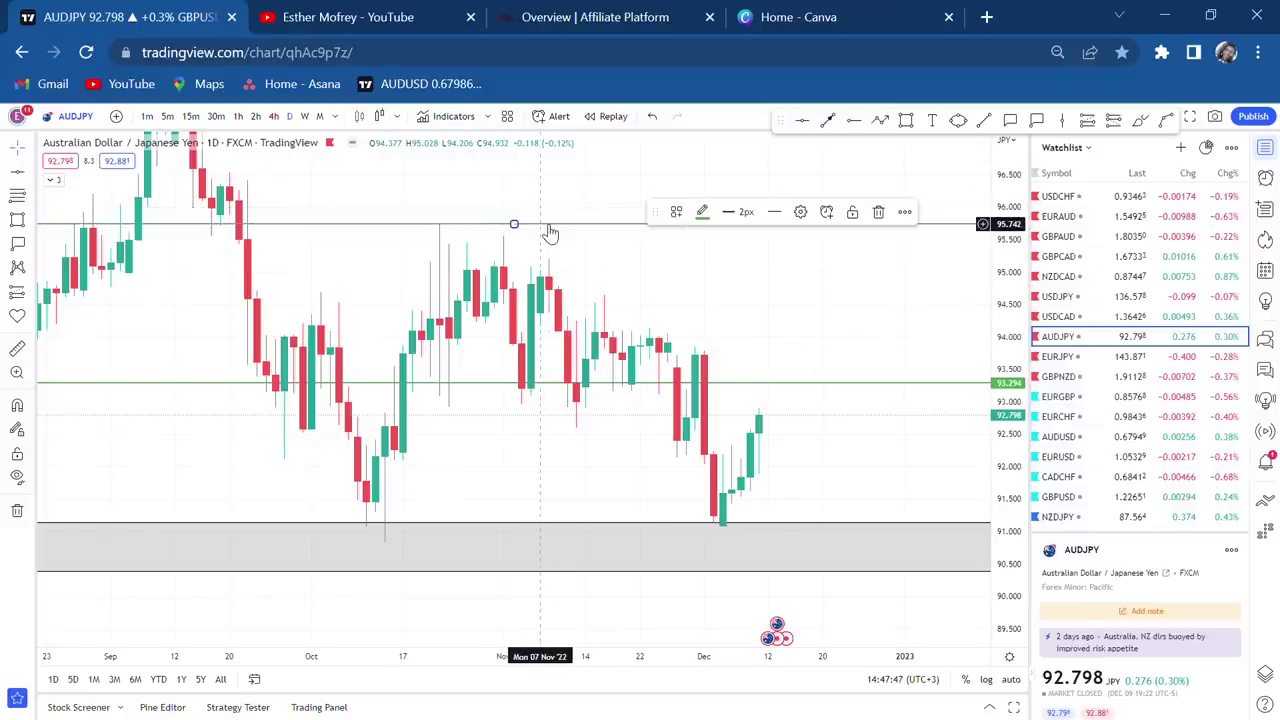
left_click(703, 214)
left_click(705, 259)
scroll(797, 297, "up", 2)
scroll(834, 416, "down", 1)
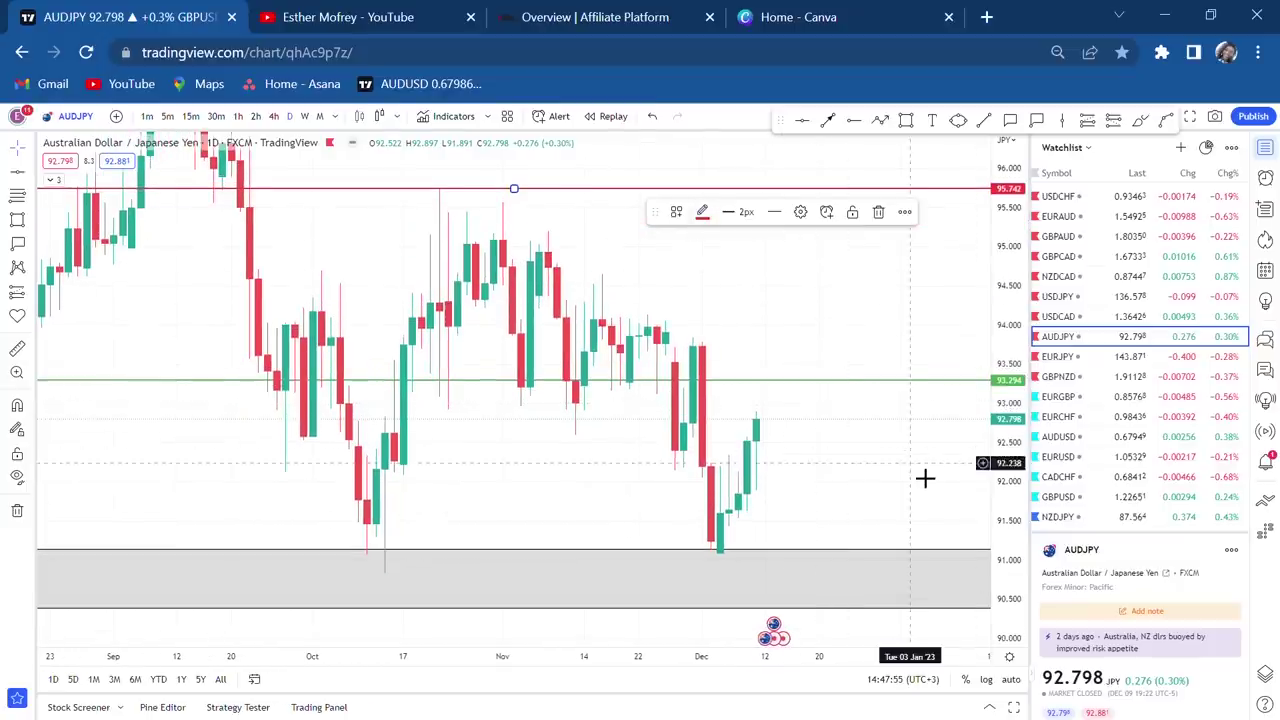
Step: Draw a rectangle over the latest AUDJPY low from 21 Nov '22 to 15 Dec '22, between about 92.331 and 91.044, and fill it light yellow
left_click_drag(923, 477, 911, 440)
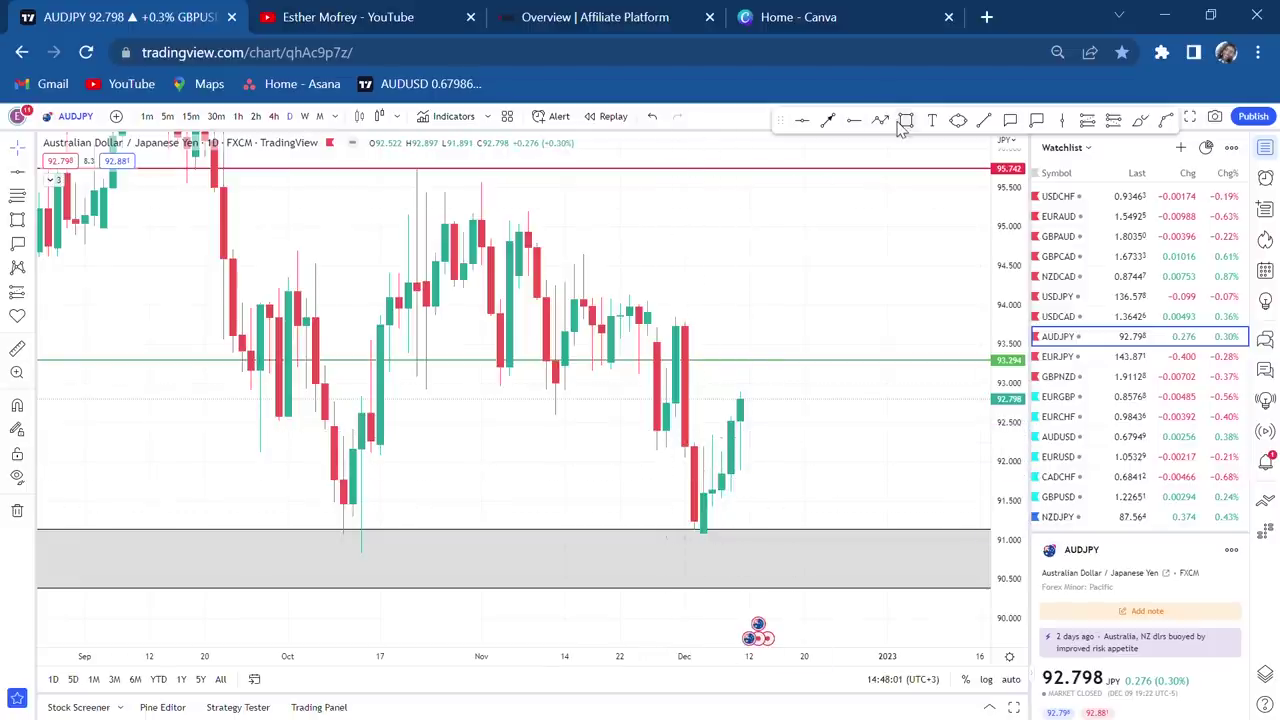
mouse_move(623, 451)
left_mouse_down()
mouse_move(780, 560)
mouse_move(794, 551)
left_mouse_up()
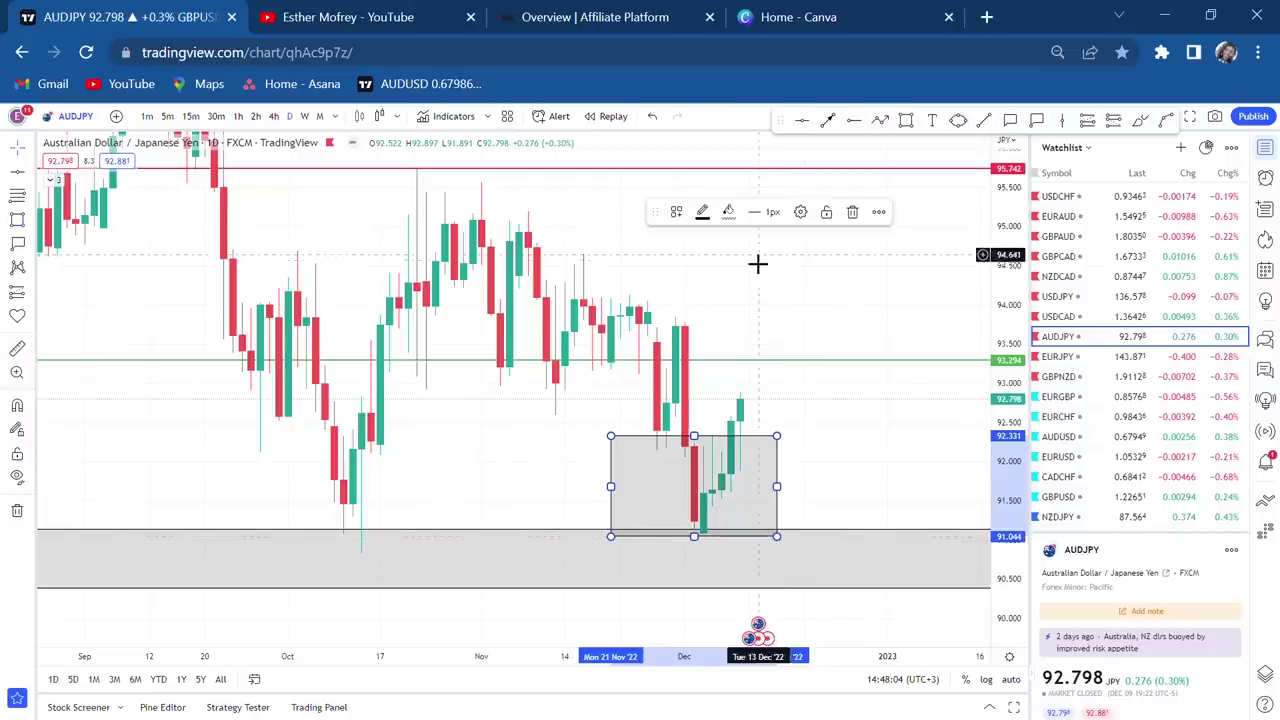
left_click(729, 214)
left_click(759, 257)
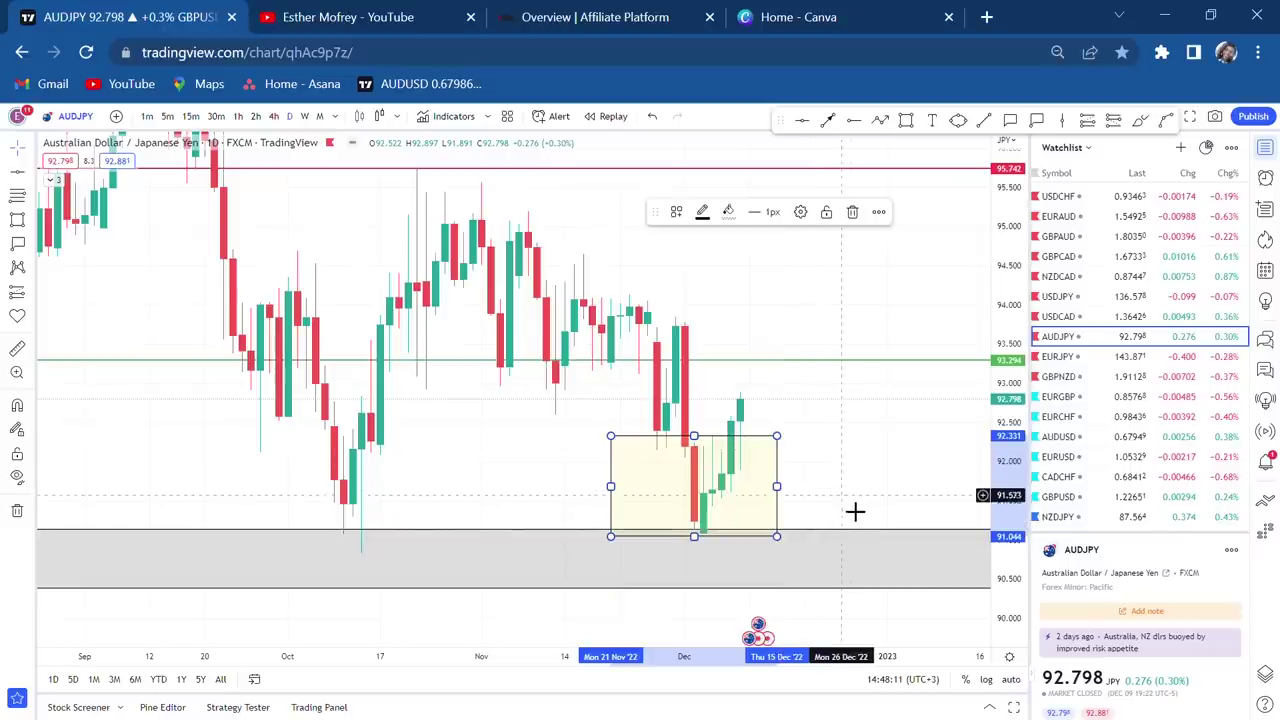
Step: Measure the AUDJPY price range from about 92.740 at 25 Nov '22 up towards the green line
left_click(18, 350)
left_click(652, 404)
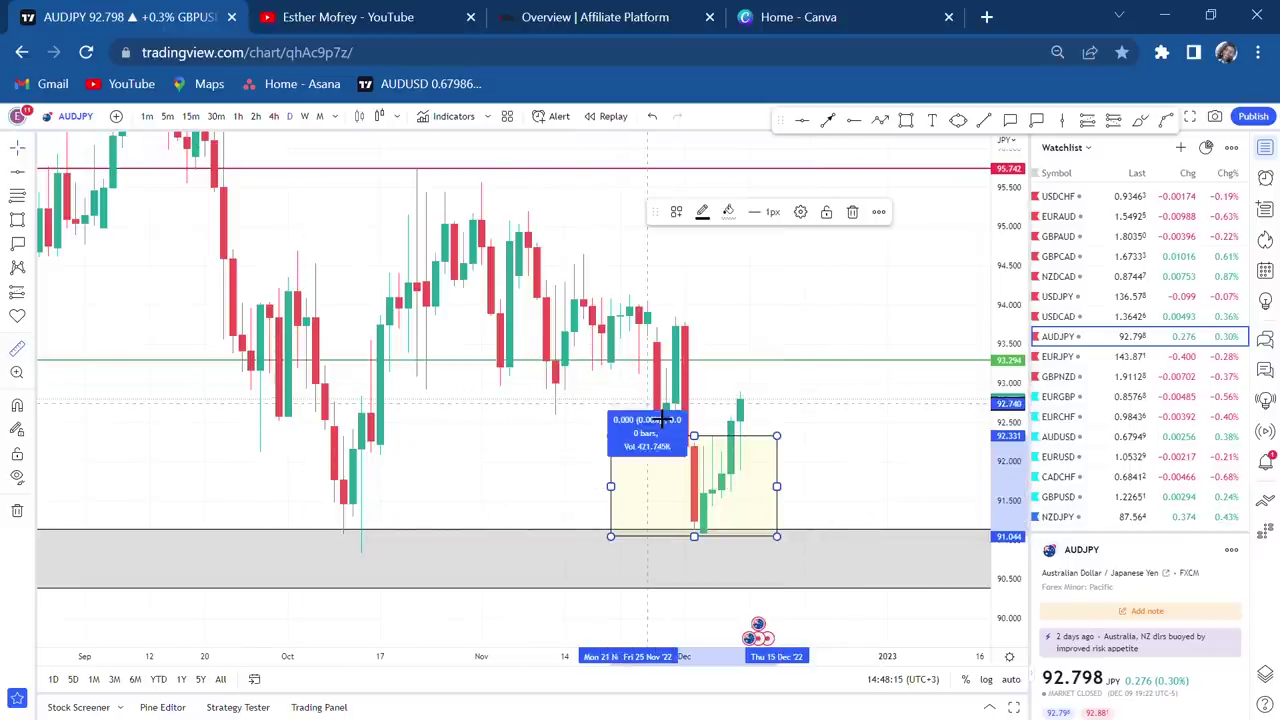
left_click(843, 370)
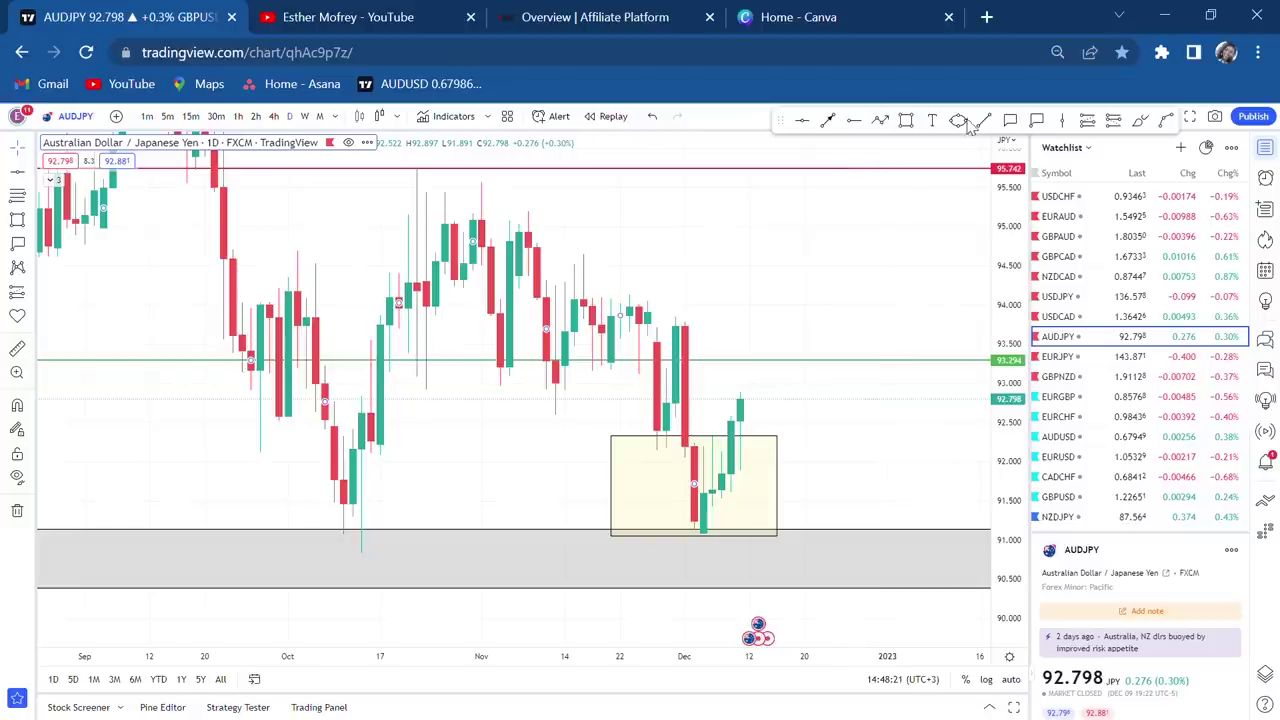
Step: Add a price label at 93.294 on the green horizontal line, ahead of the latest AUDJPY candles
left_click(1037, 121)
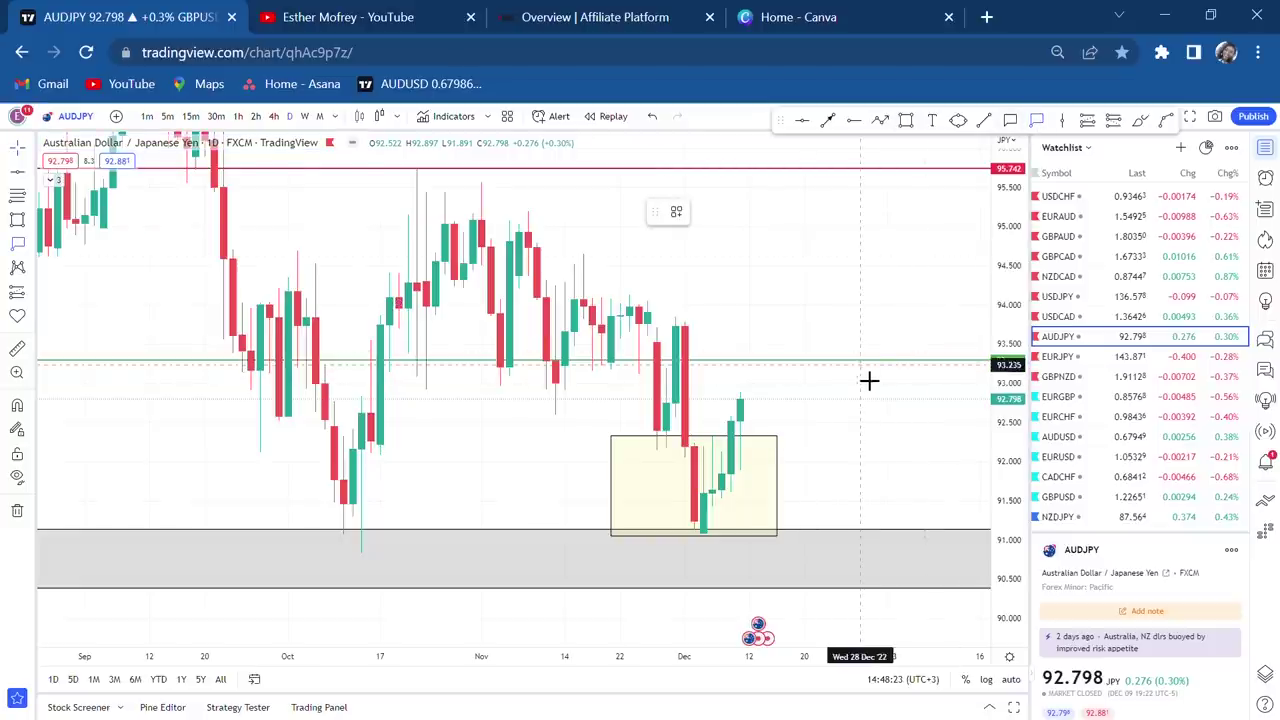
left_click(835, 359)
left_click_drag(883, 427, 849, 504)
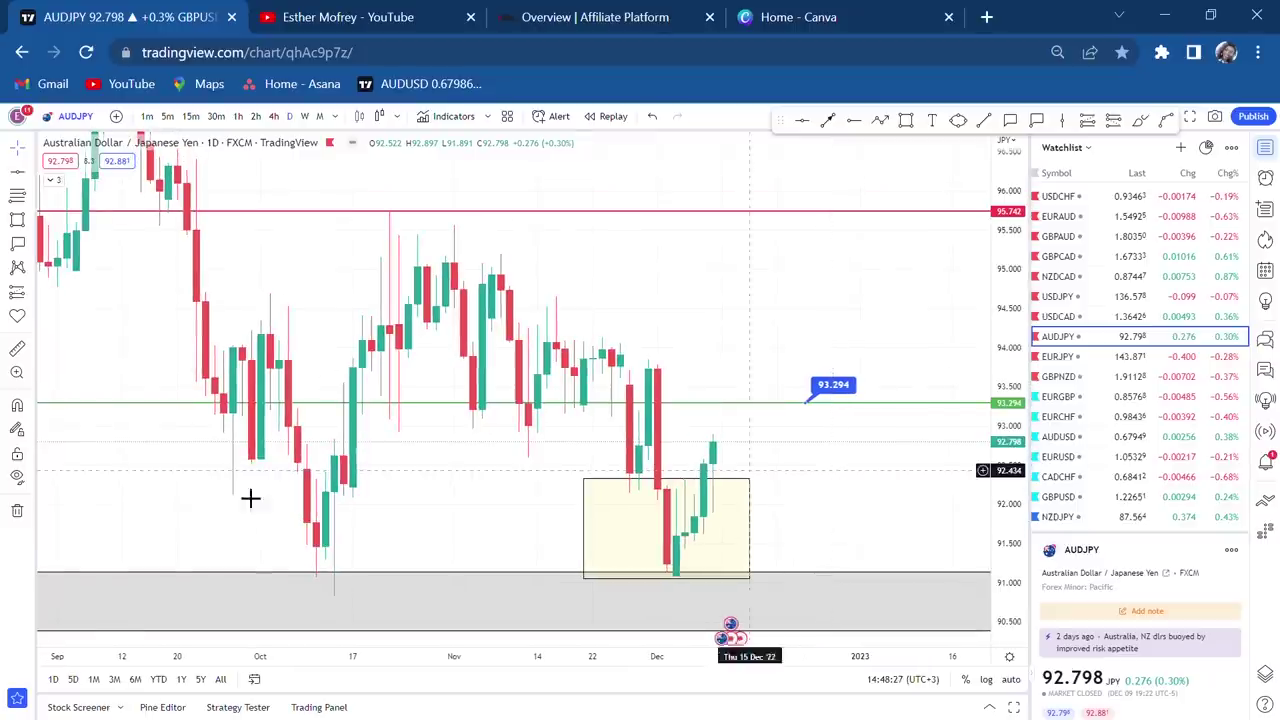
Step: Measure the AUDJPY price range from about 90.848 at 18 Oct '22 up to about 95.696 at 23 Dec '22, just under the red line
left_click(17, 350)
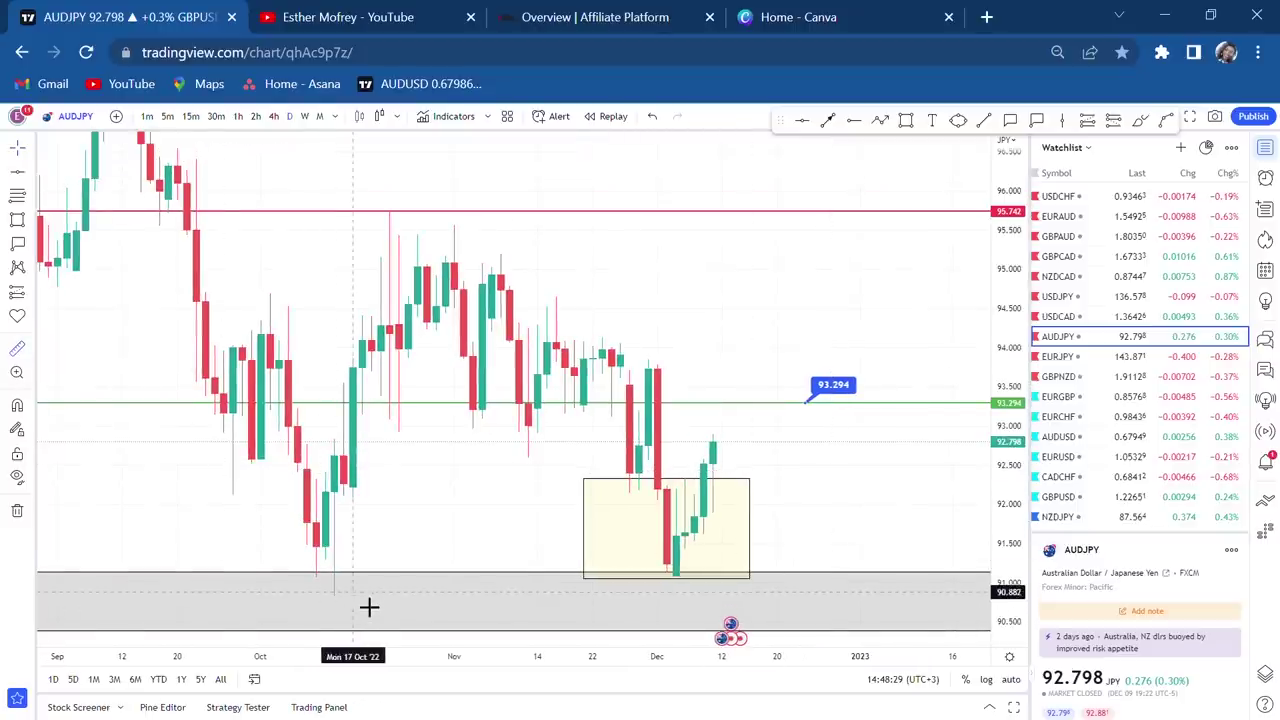
left_click(372, 604)
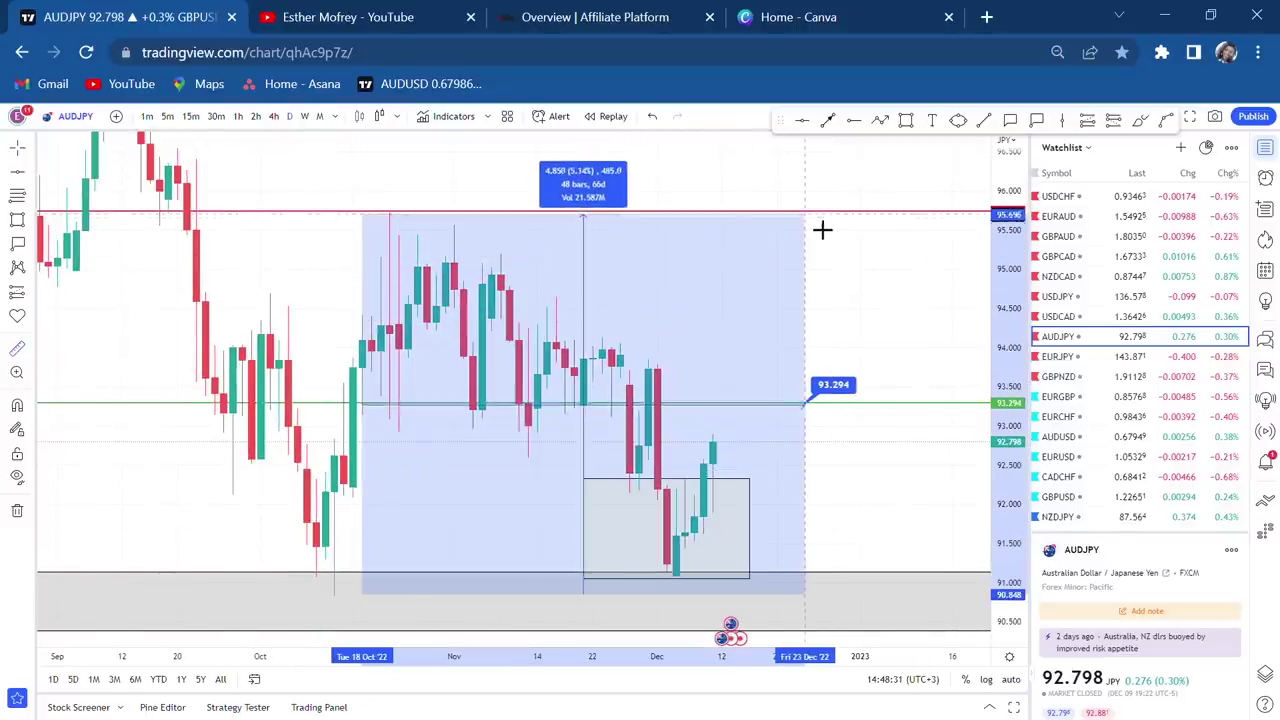
left_click(941, 306)
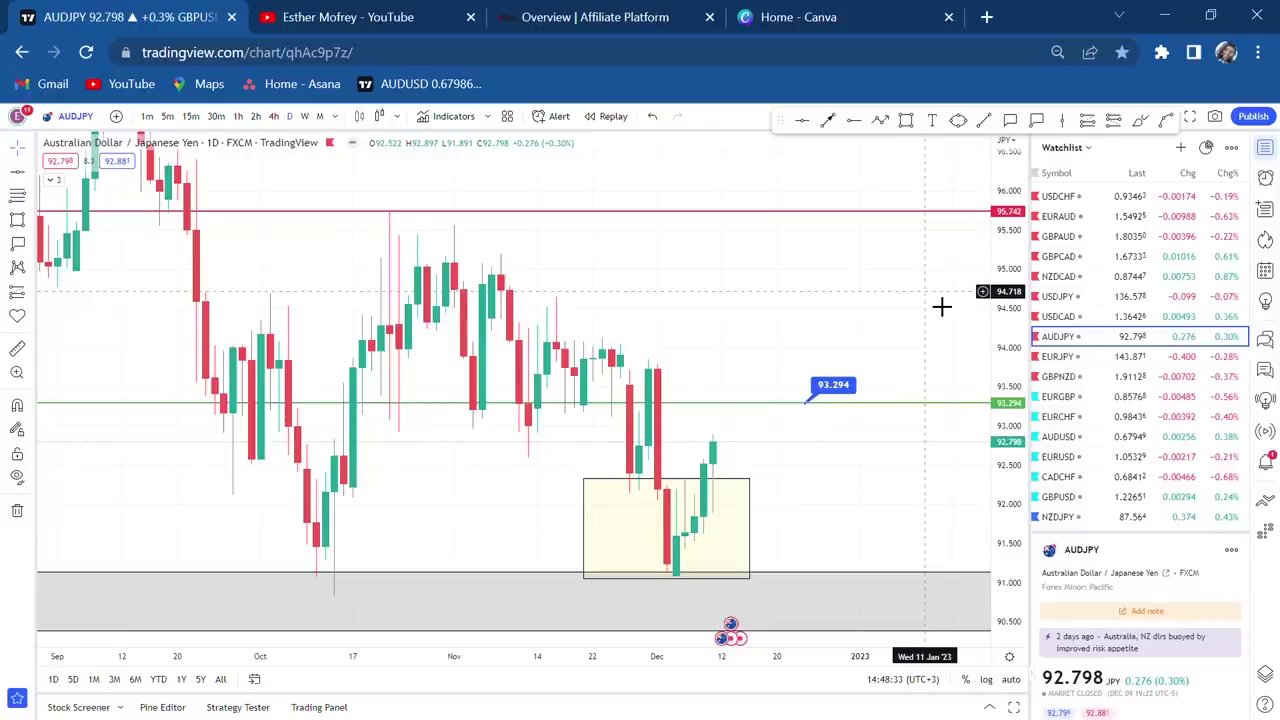
scroll(941, 306, "up", 1)
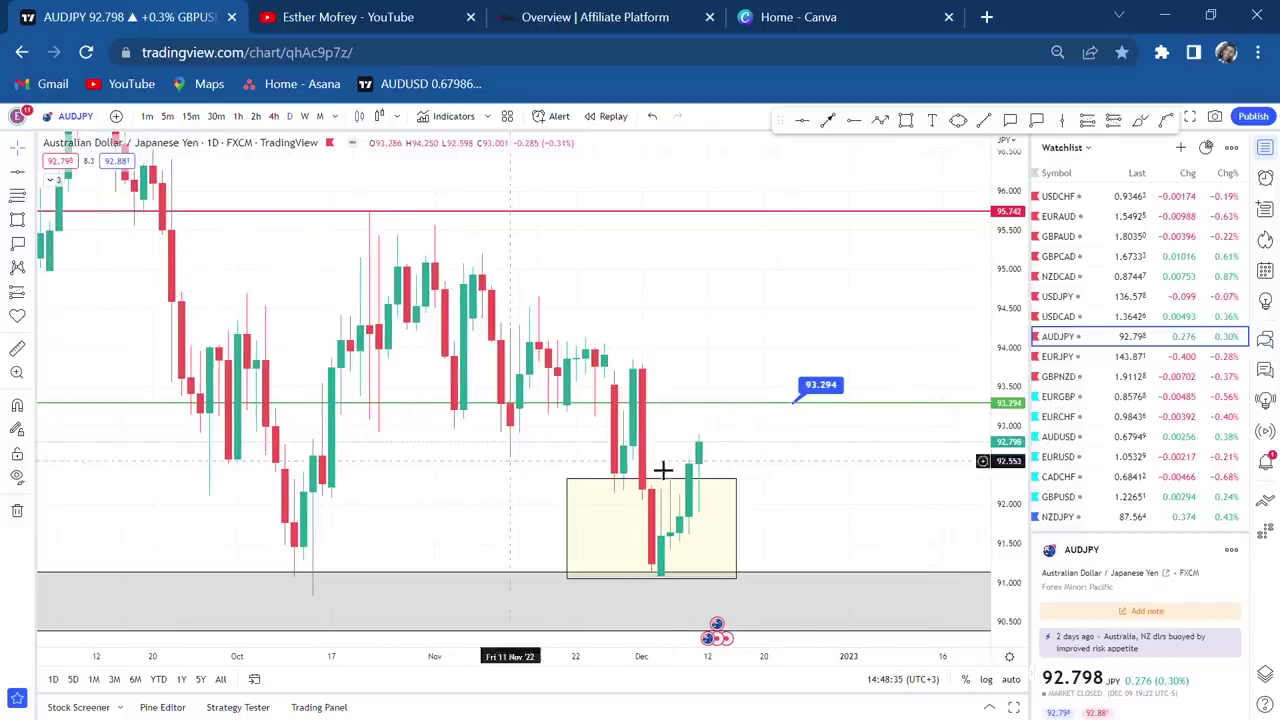
Step: Open EURJPY from the watchlist on the weekly timeframe and place a red horizontal line at about 145.516
left_click(1087, 358)
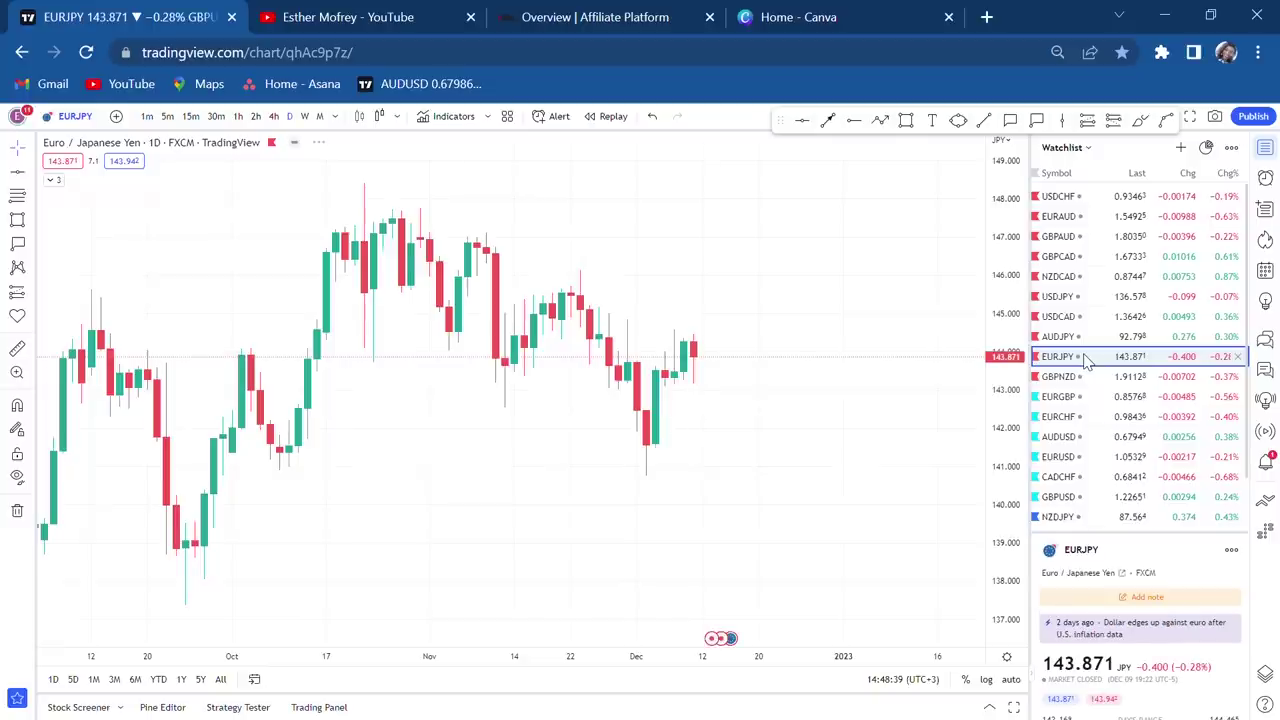
left_click(305, 116)
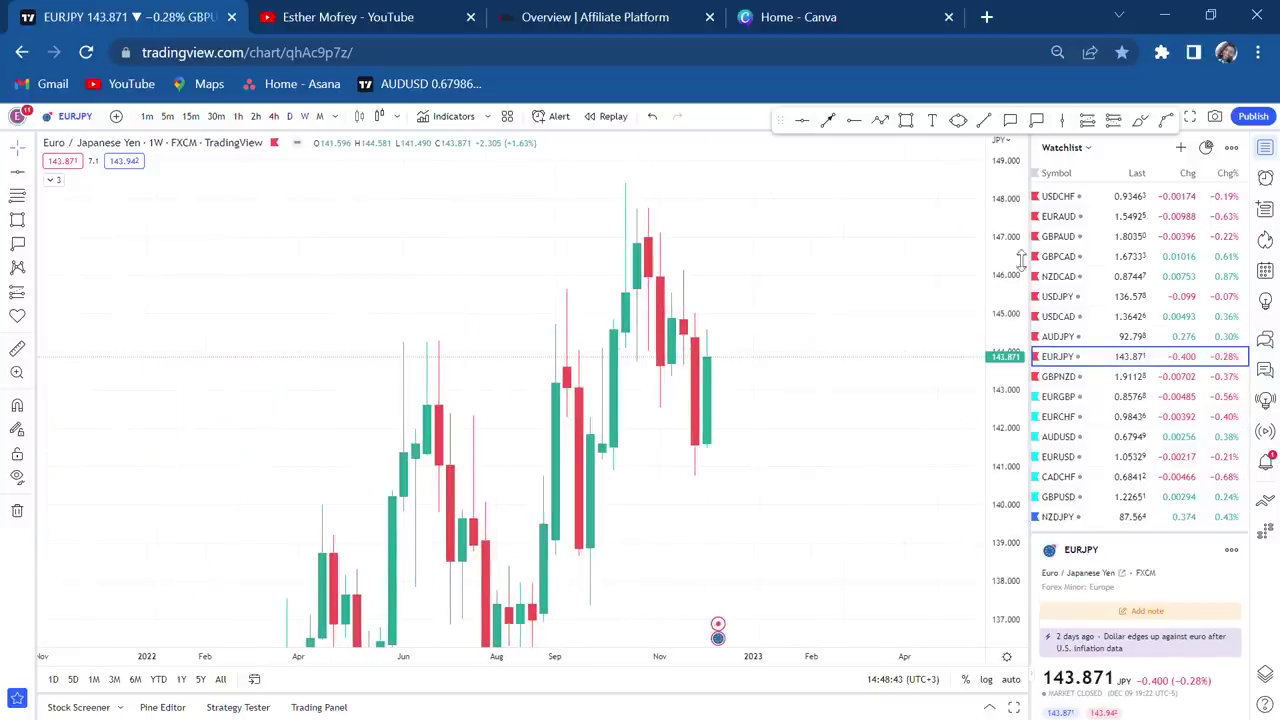
left_click_drag(1026, 245, 1026, 284)
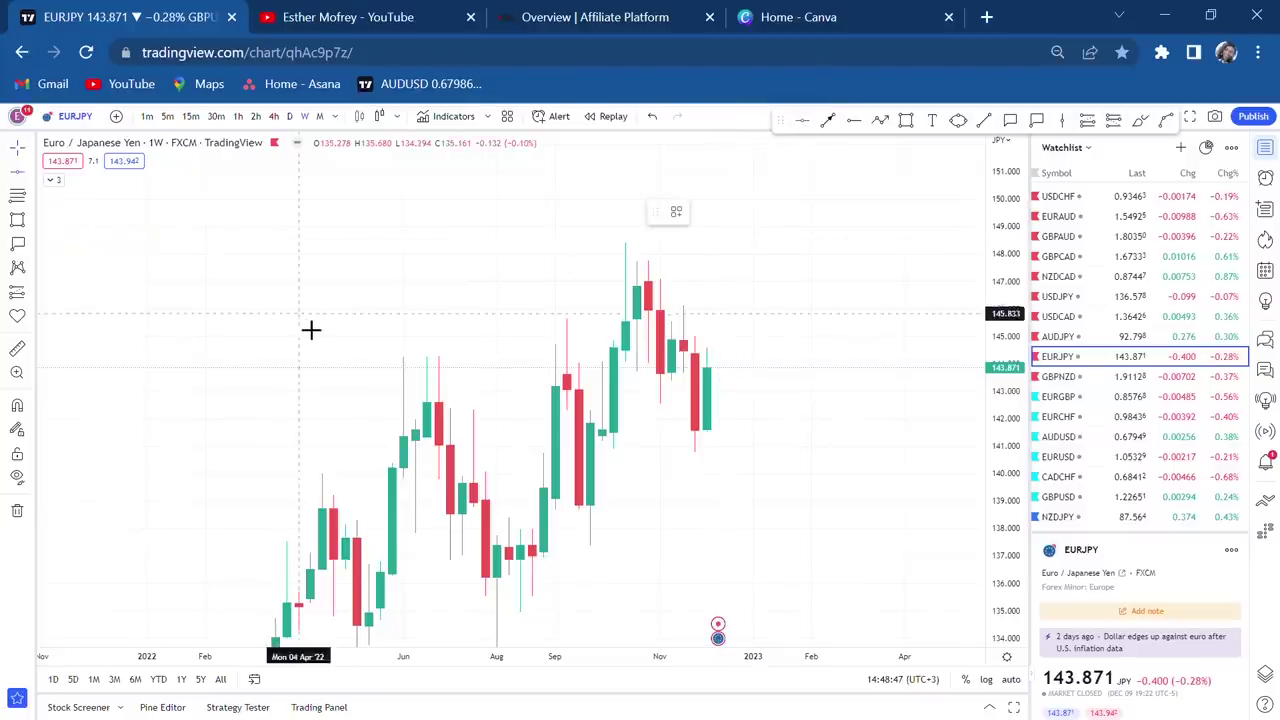
left_click(256, 335)
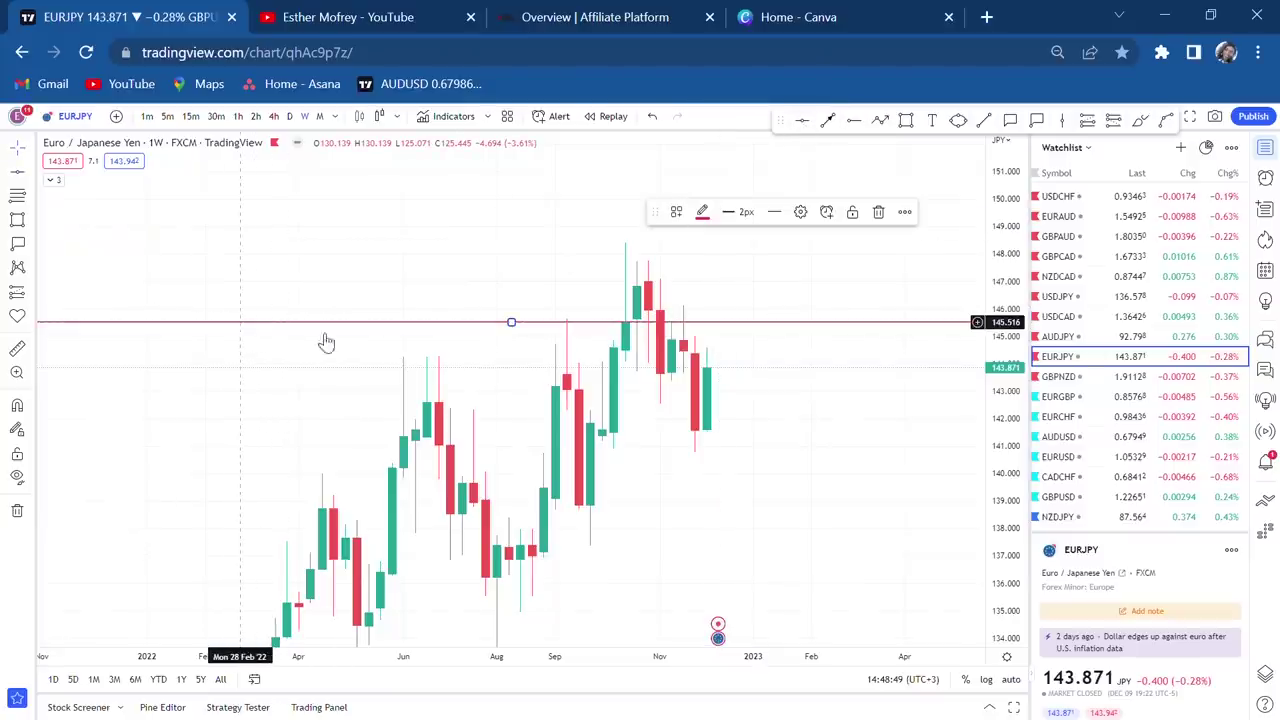
Step: Draw a light yellow rectangle on weekly EURJPY from 7 Nov '22 to 27 Feb '23, between about 144.543 and 141.428
left_click_drag(741, 383, 811, 254)
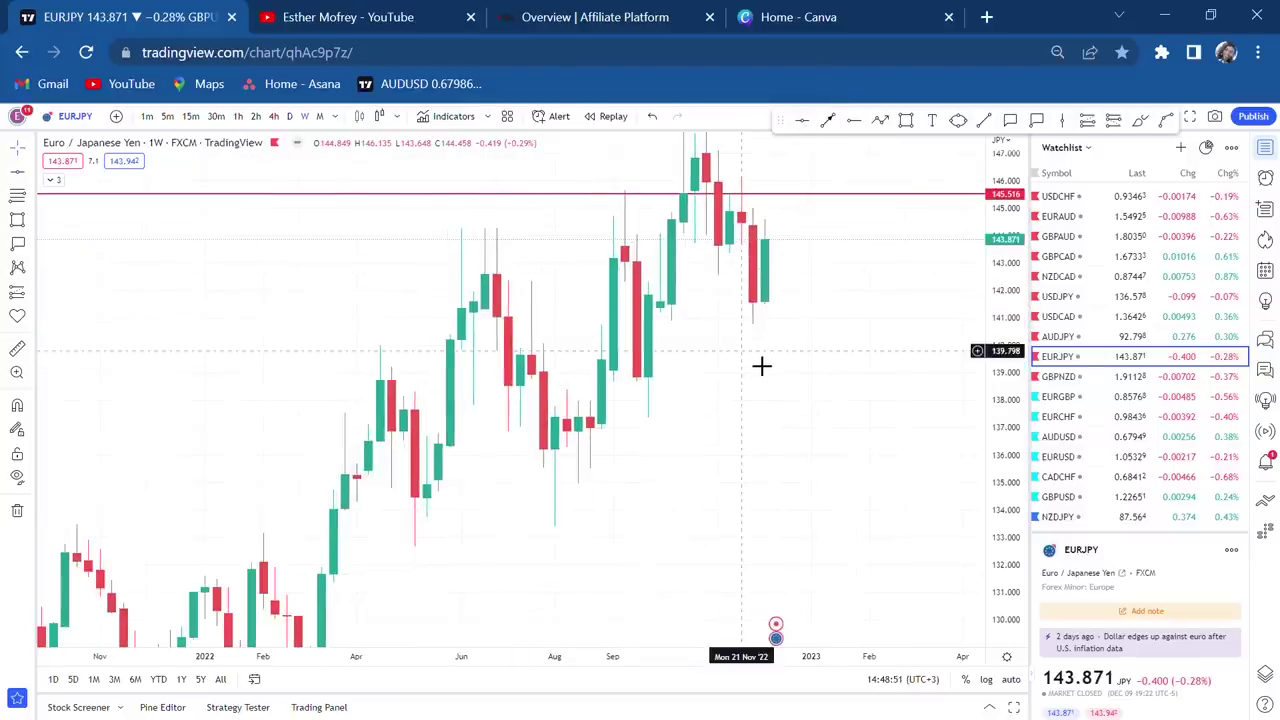
left_click_drag(712, 428, 651, 549)
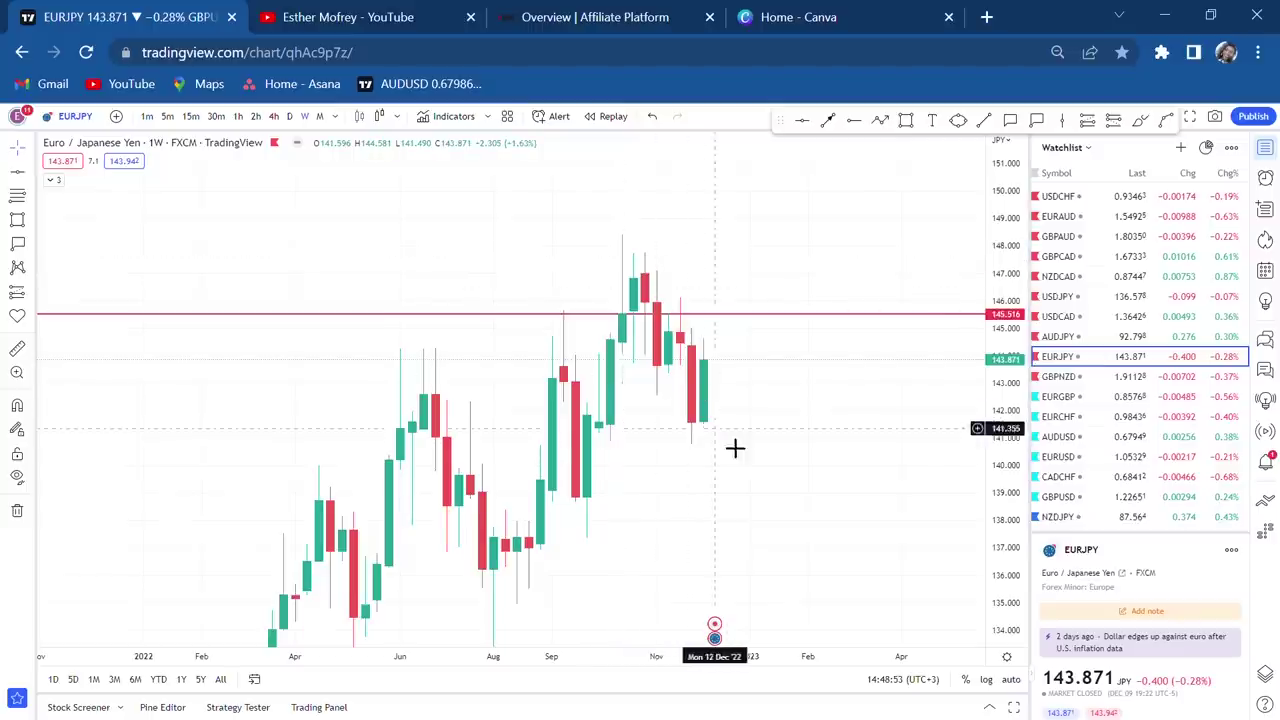
left_click_drag(772, 474, 703, 454)
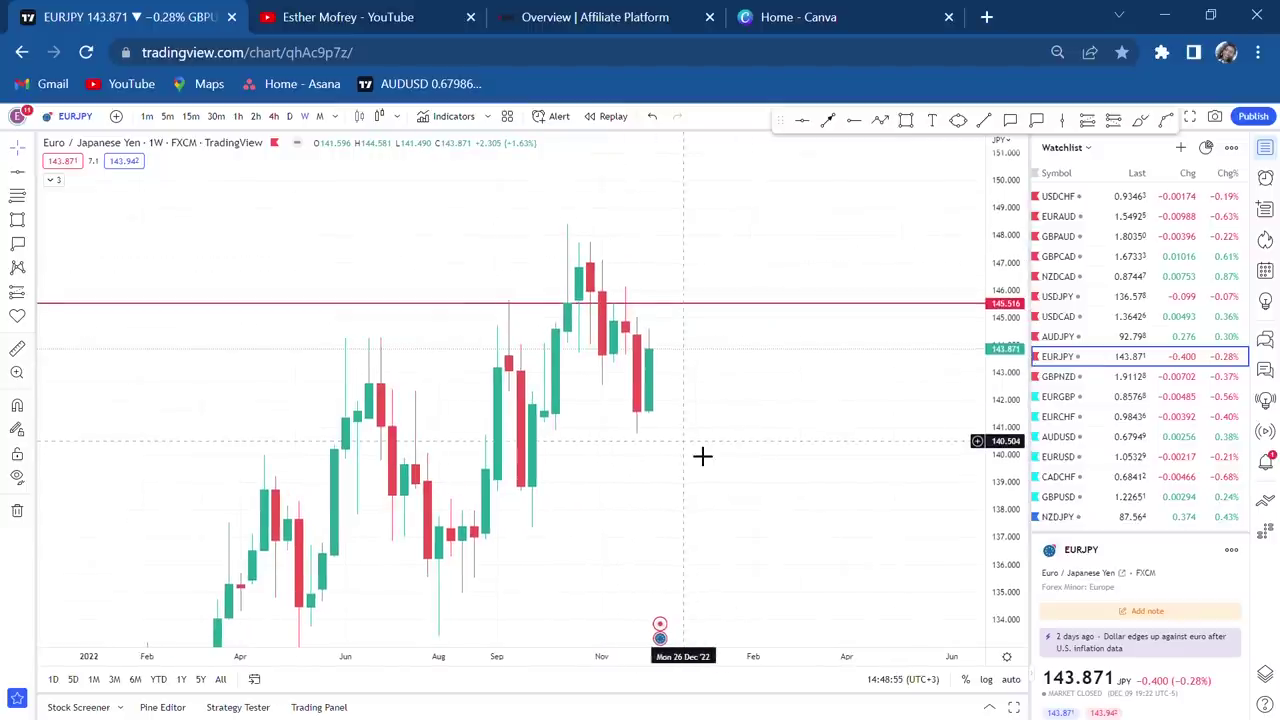
left_click(905, 126)
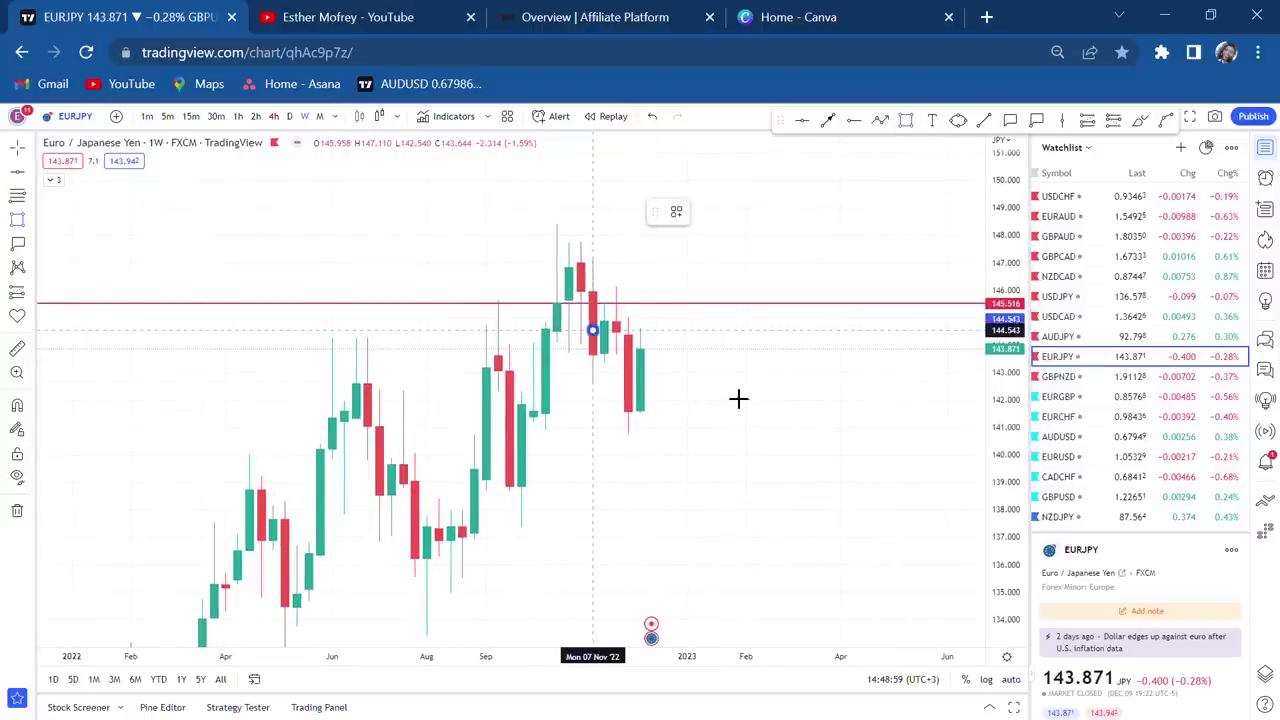
left_click(788, 420)
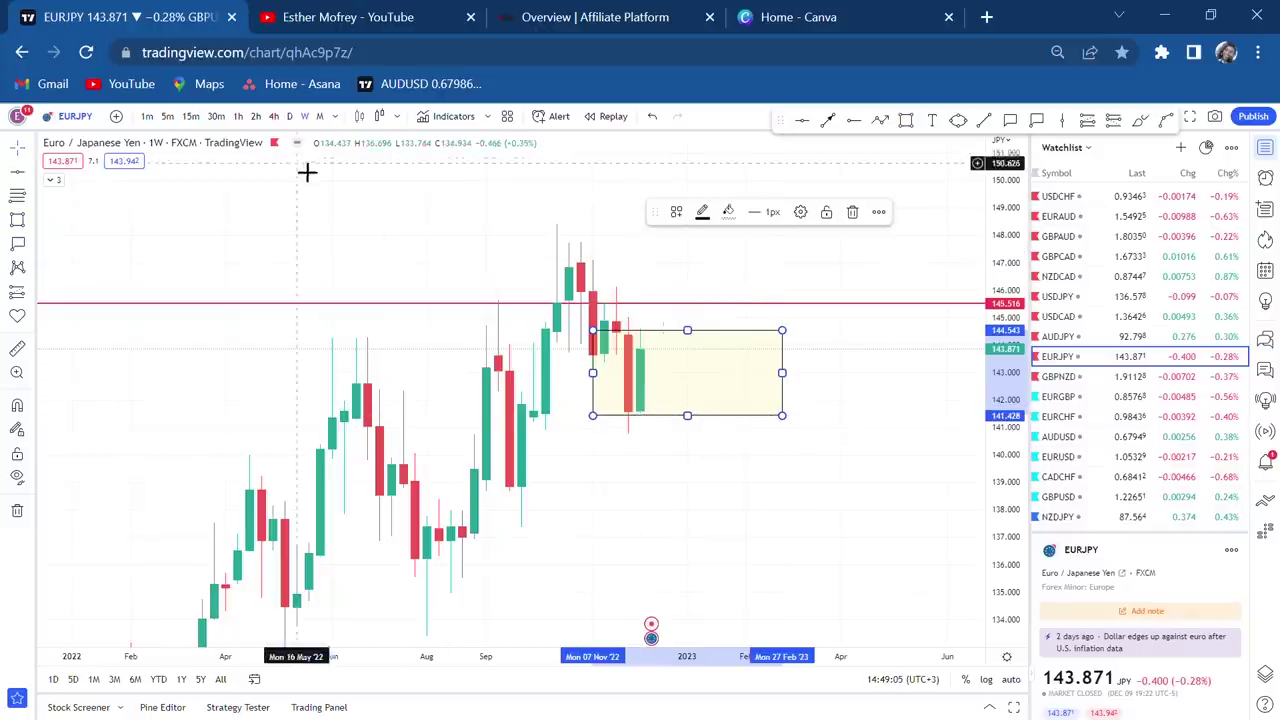
Step: Switch EURJPY to the daily timeframe and delete the yellow rectangle over the latest candles
left_click(289, 116)
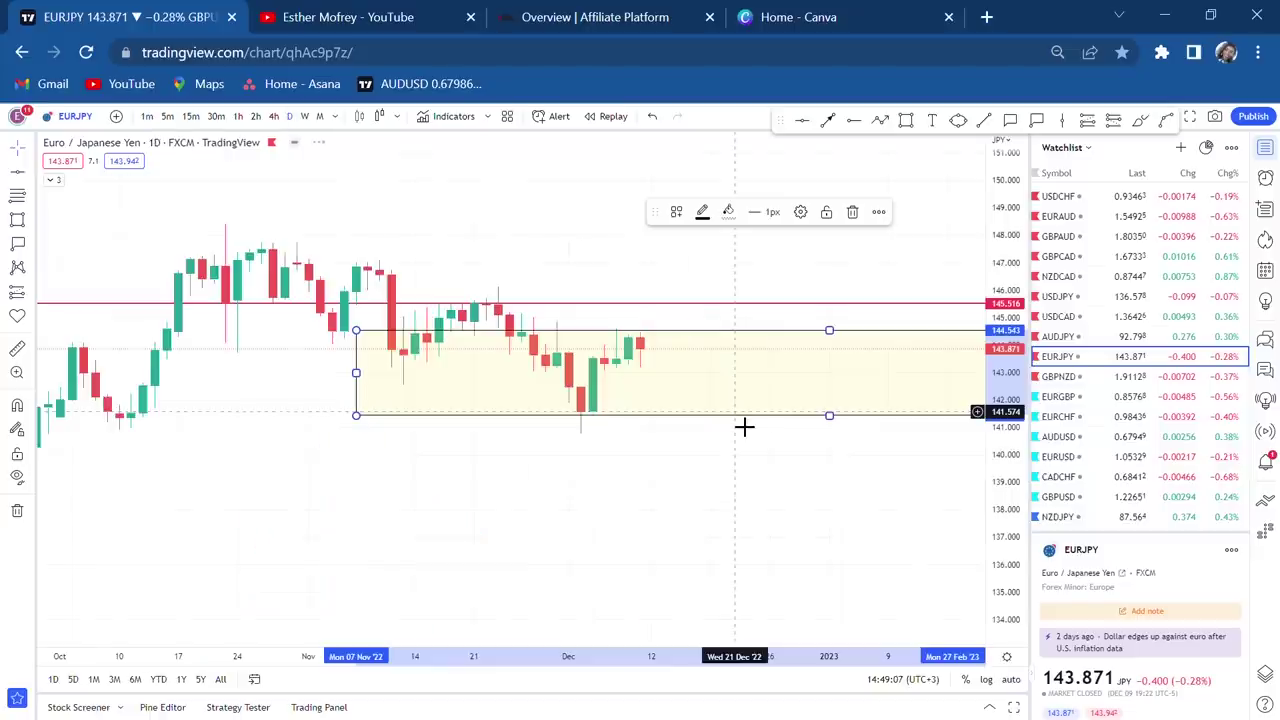
scroll(744, 427, "down", 2)
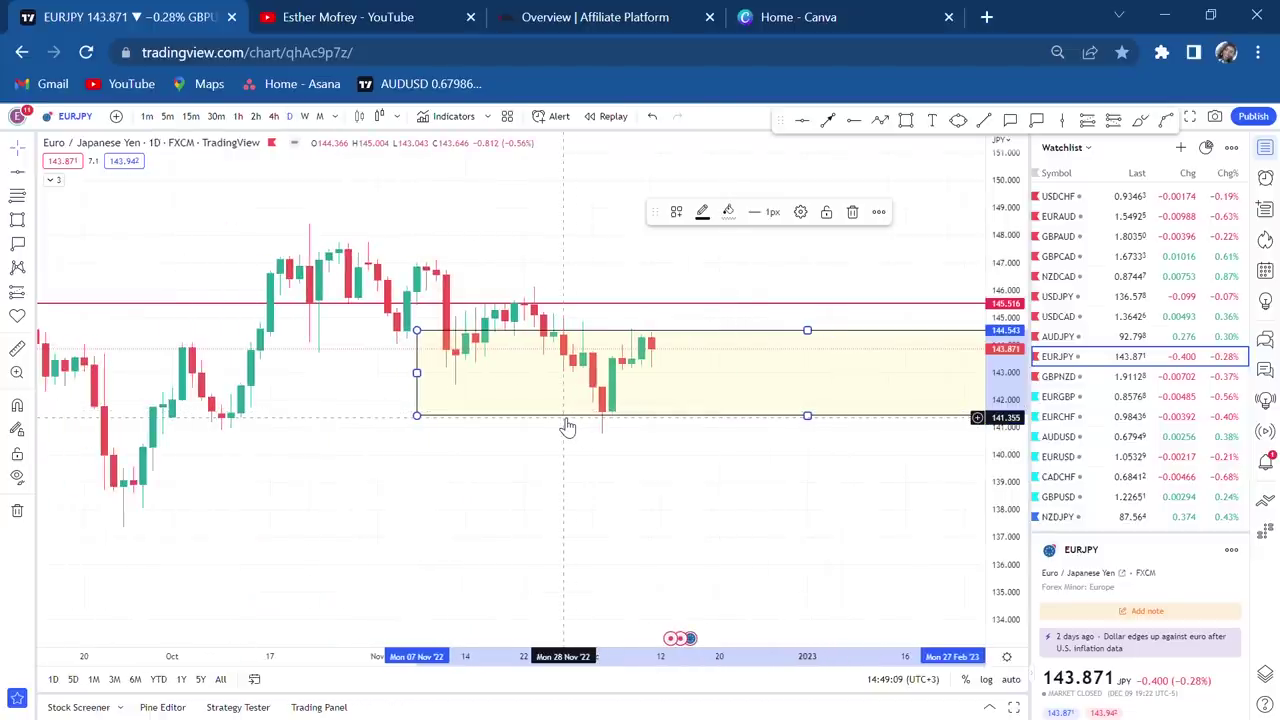
key("Delete")
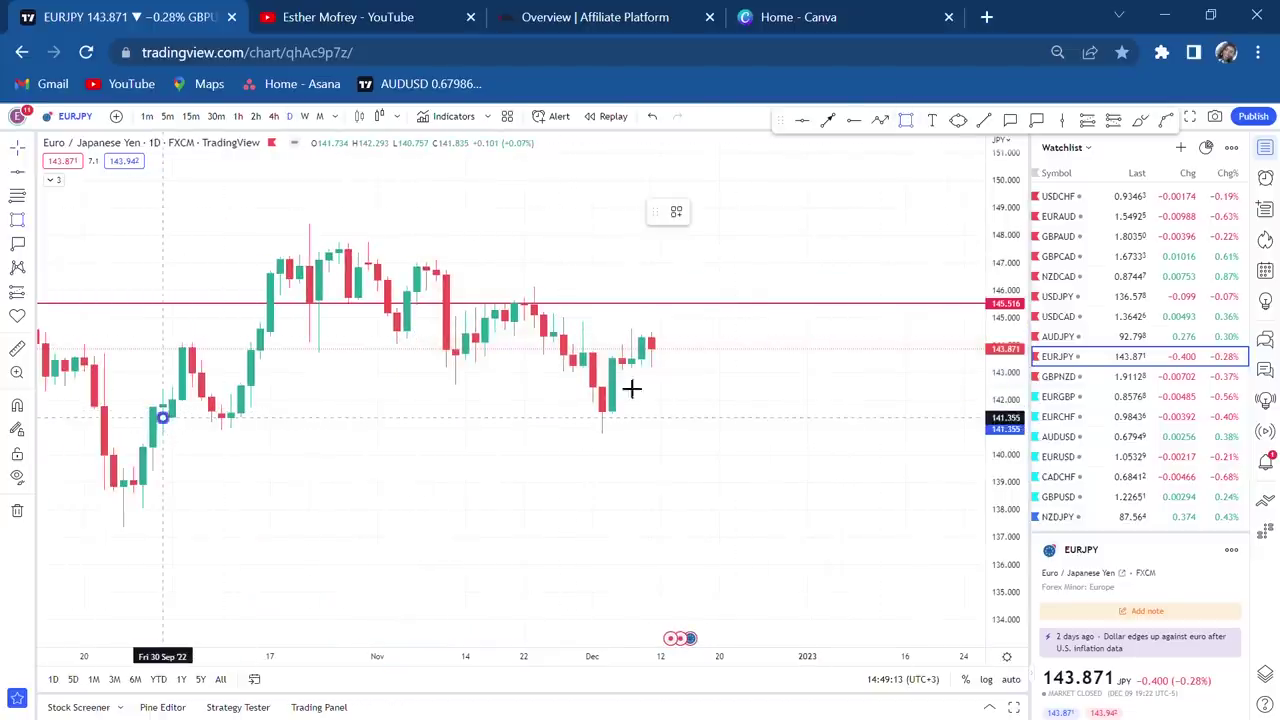
Step: Draw a yellow support rectangle on daily EURJPY from 30 Sep '22 to late December, from about 141.355 down, and raise the red line to about 148.412
left_click(757, 456)
left_click_drag(603, 576, 738, 634)
left_click_drag(704, 367, 728, 290)
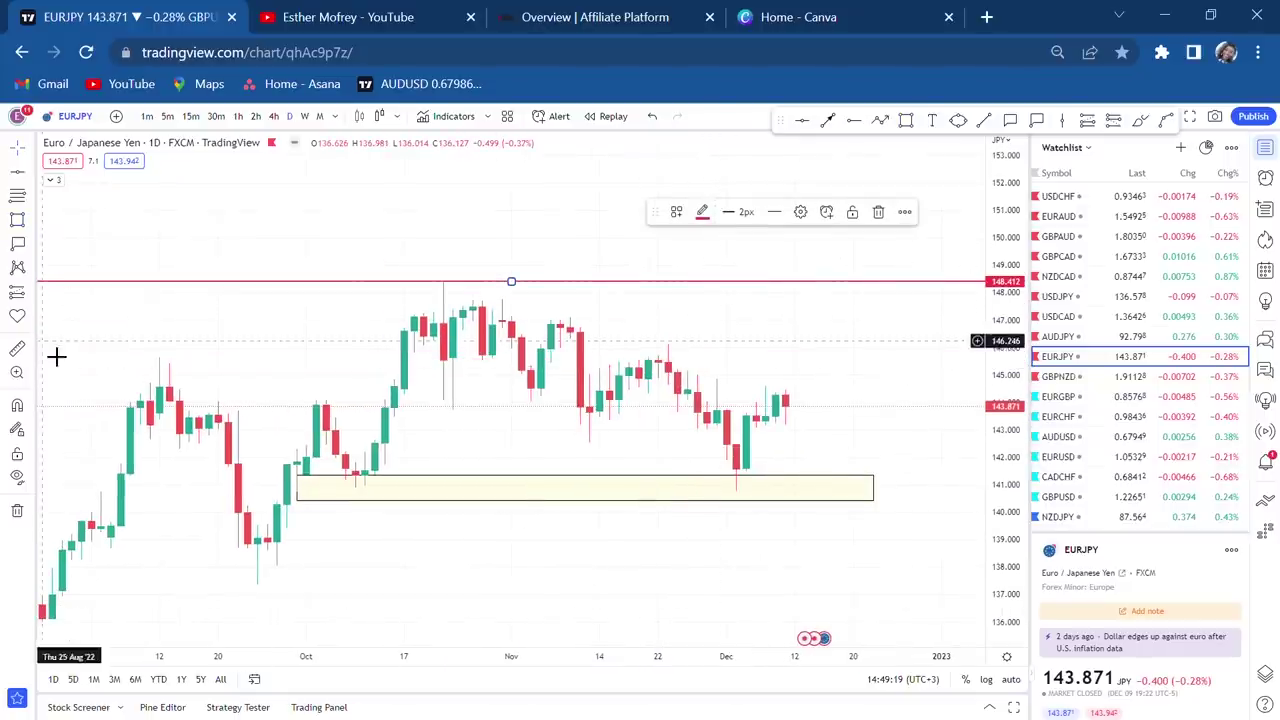
Step: Measure from the daily EURJPY support rectangle up to the red line, and place a green horizontal line midway at 144.616
left_click(339, 505, "shift")
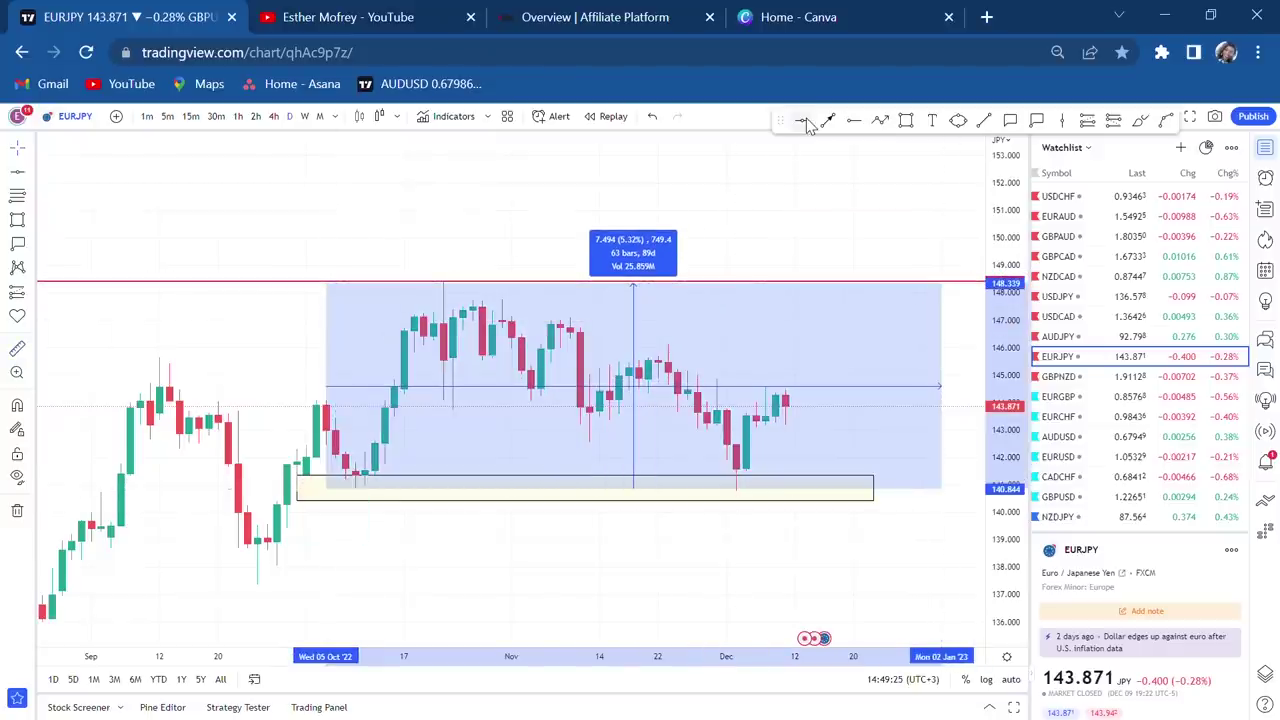
left_click(852, 400)
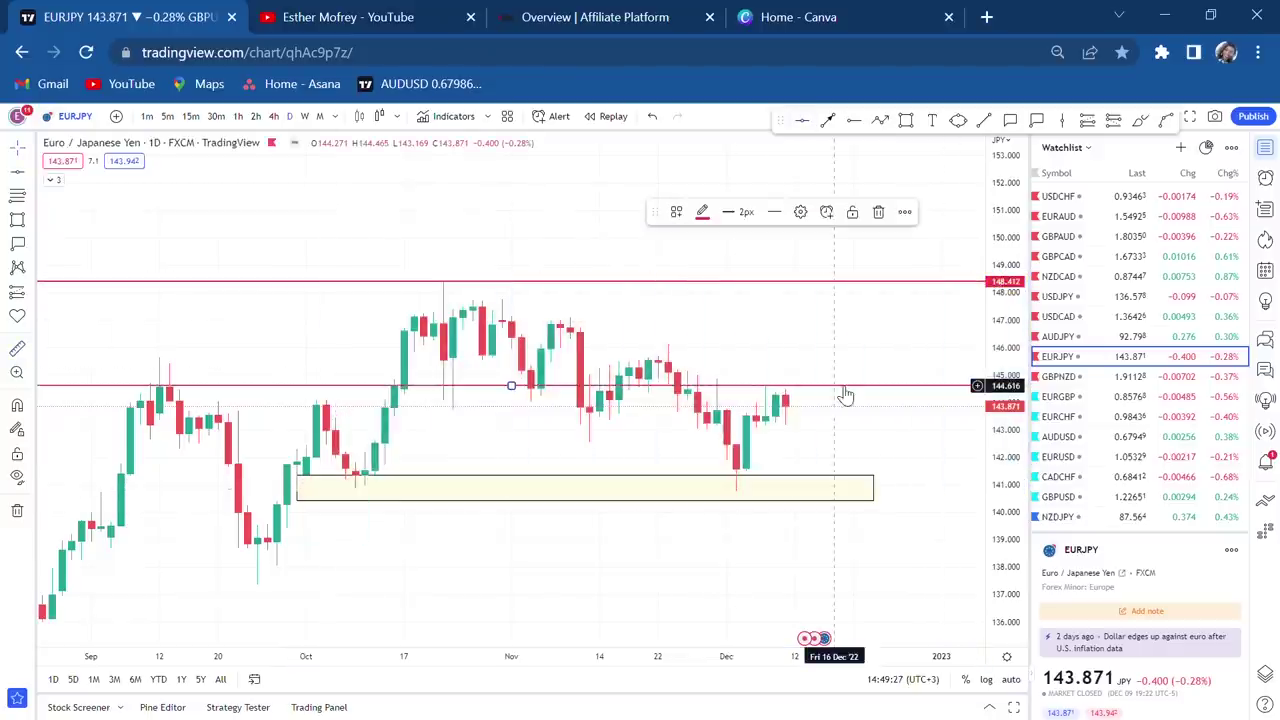
left_click_drag(1013, 606, 962, 411)
left_click_drag(823, 437, 644, 410)
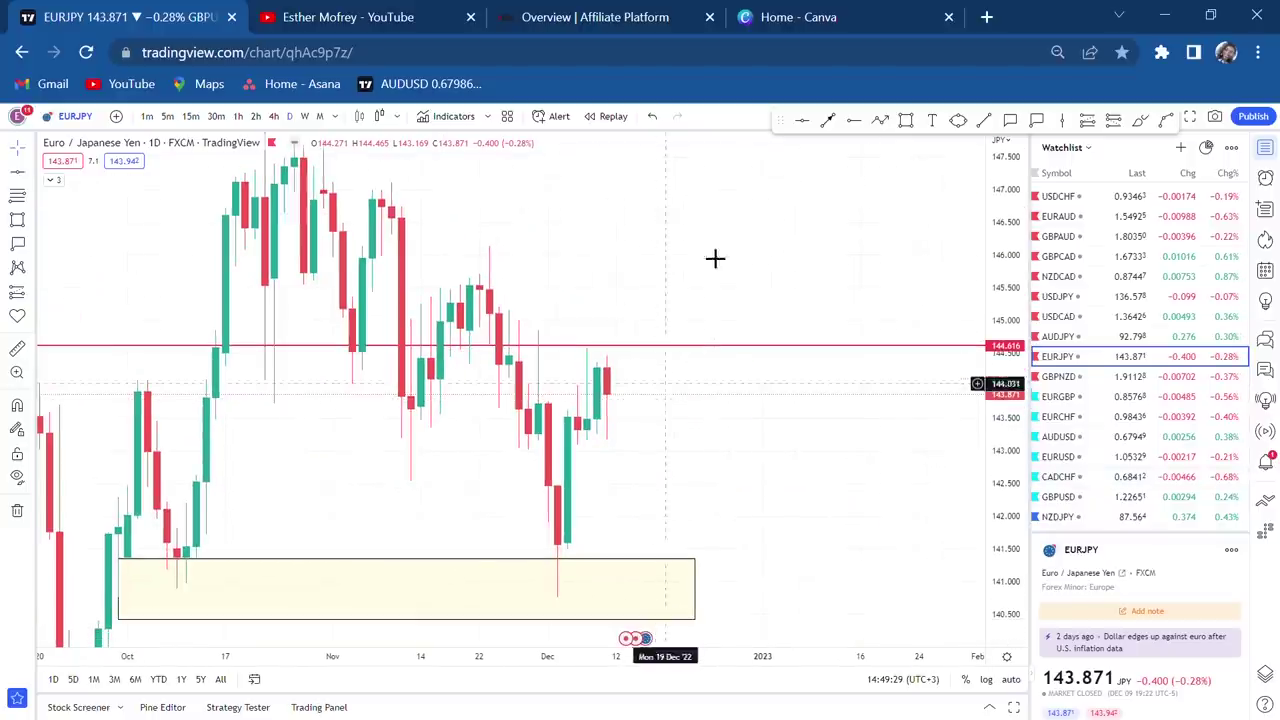
left_click(726, 350)
left_click(702, 211)
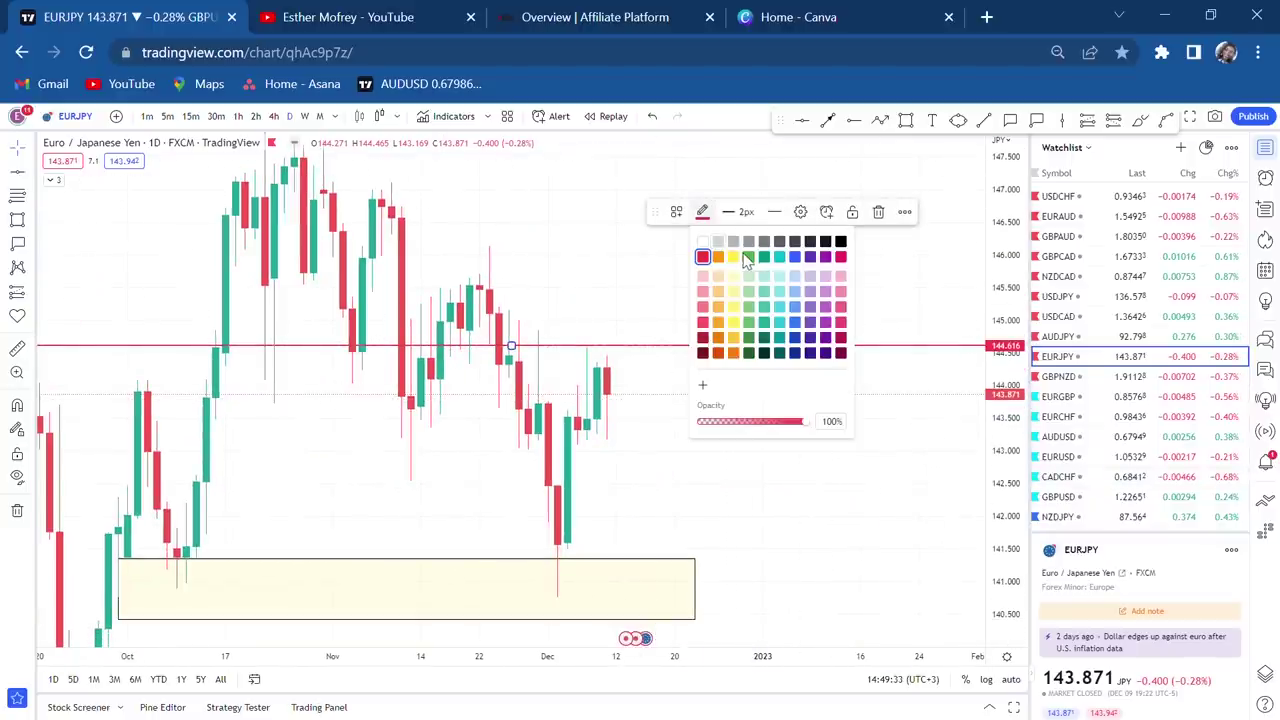
left_click(749, 258)
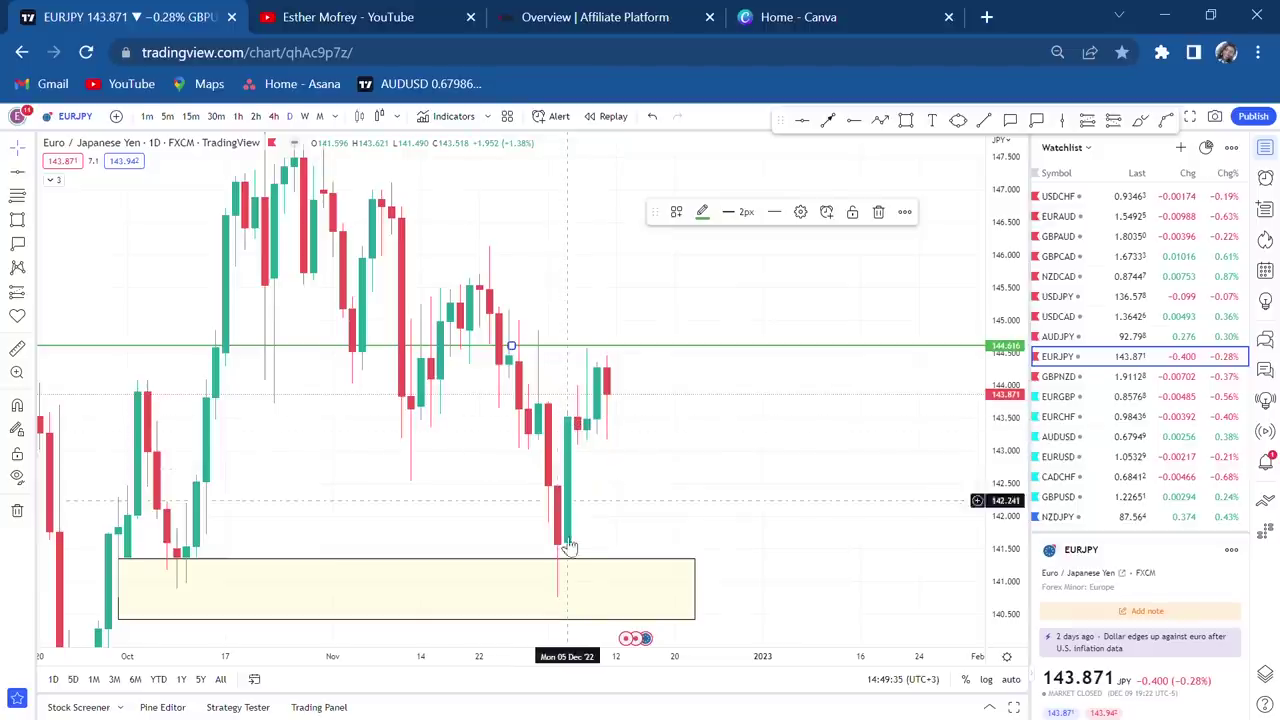
Step: Measure the price distance from the 25 Nov '22 candle area up to the green line, and clear the measurement
left_click_drag(789, 494, 859, 499)
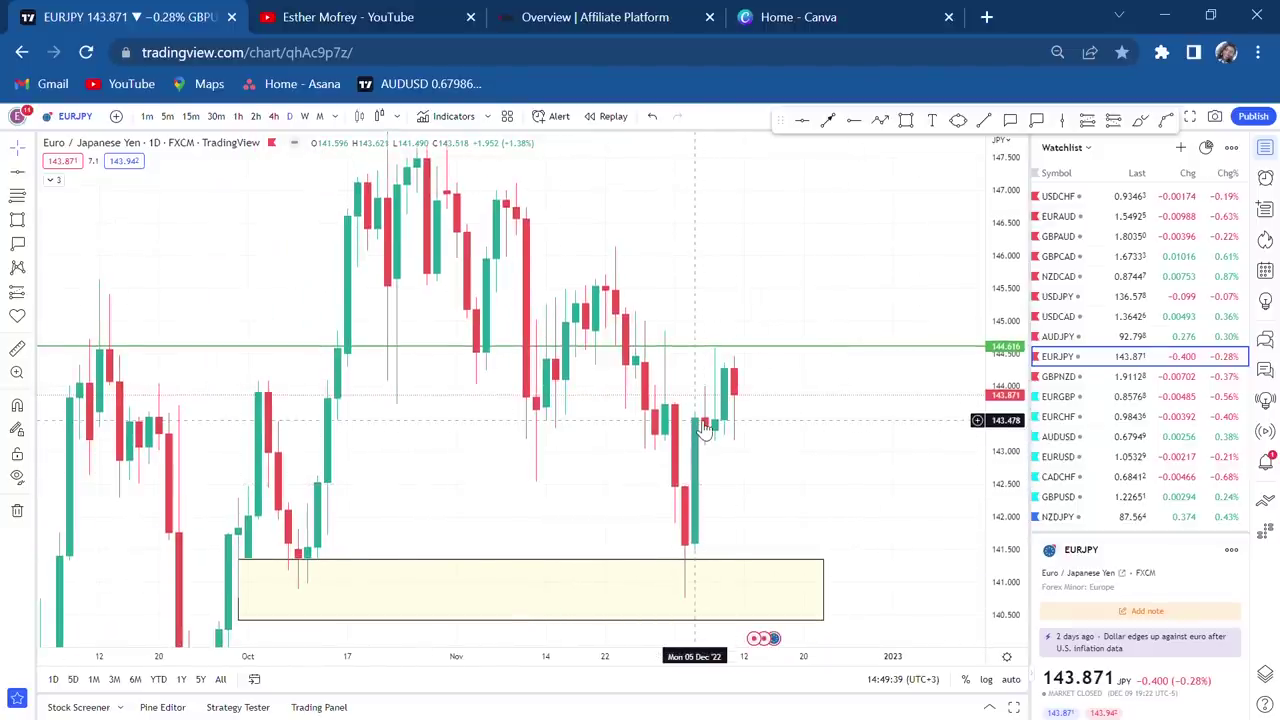
left_click(18, 349)
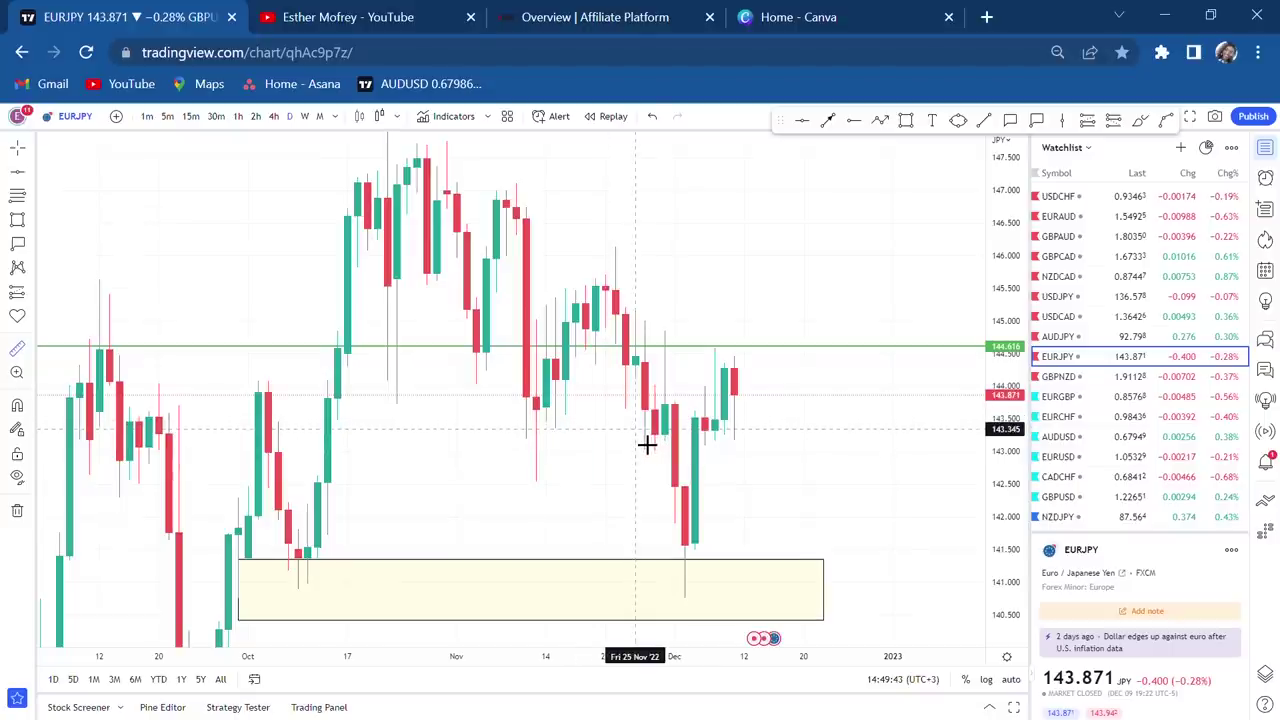
left_click(647, 444)
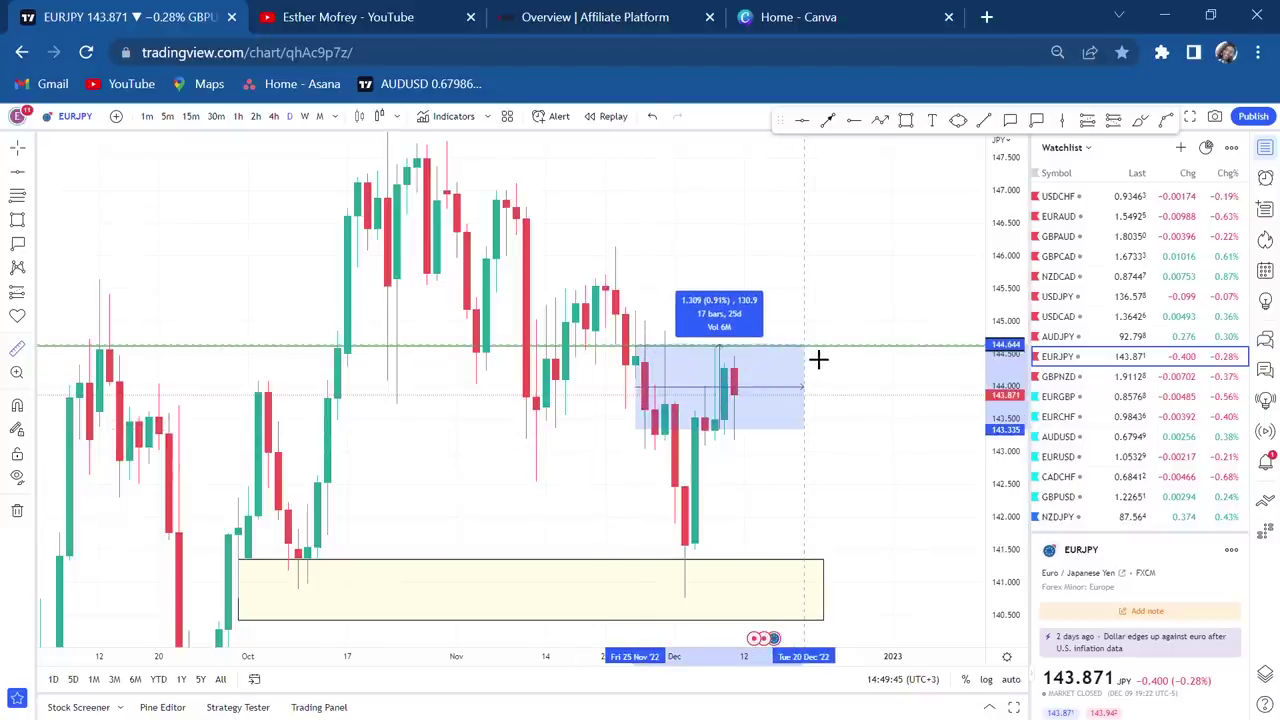
left_click(818, 358)
left_click(909, 314)
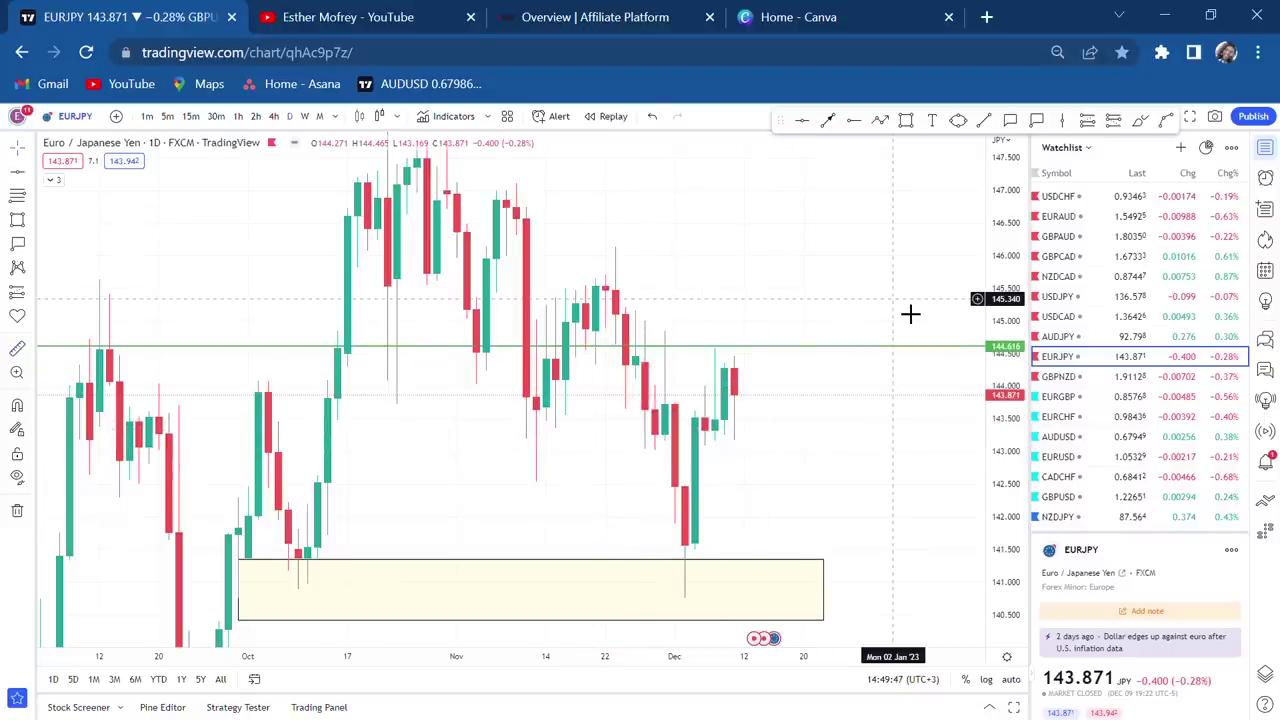
Step: Draw a path arrow from the green line up to about 145.5, back to about 144.685, and up to about 148.428 on 23 Dec '22
scroll(909, 314, "down", 3)
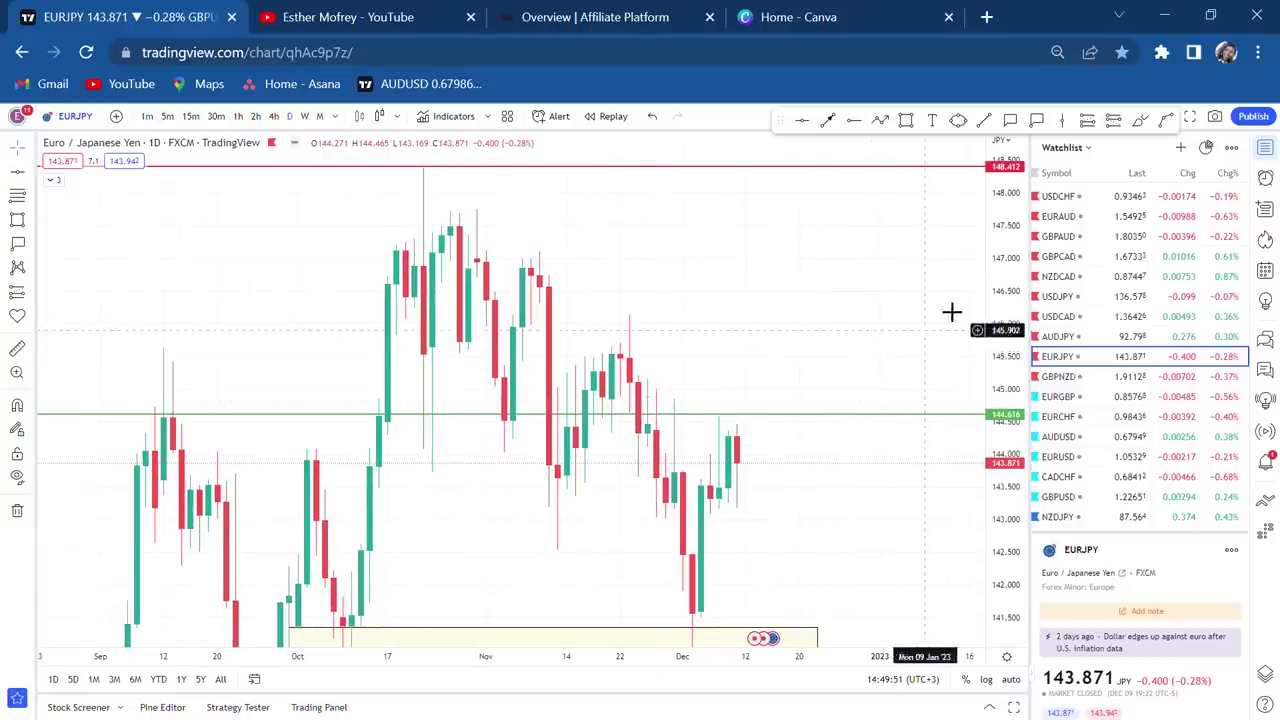
left_click(883, 120)
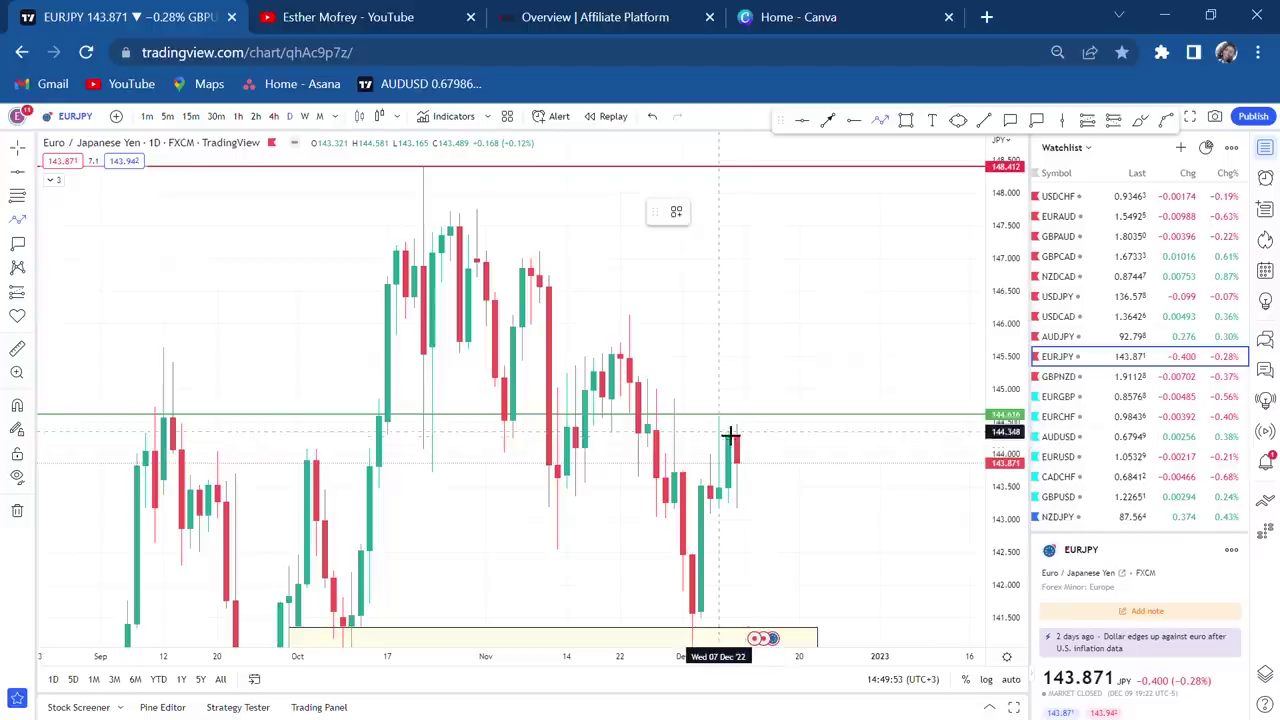
left_click(719, 410)
left_click(745, 357)
double_click(773, 378)
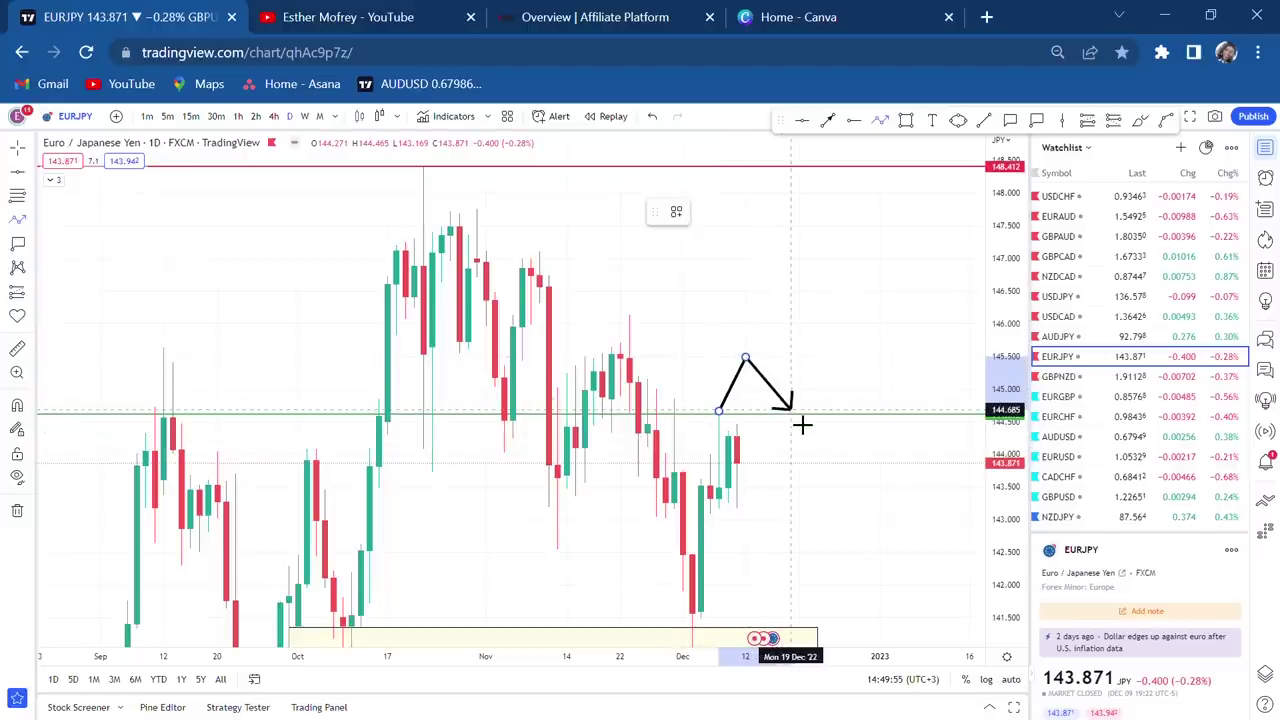
left_click(791, 409)
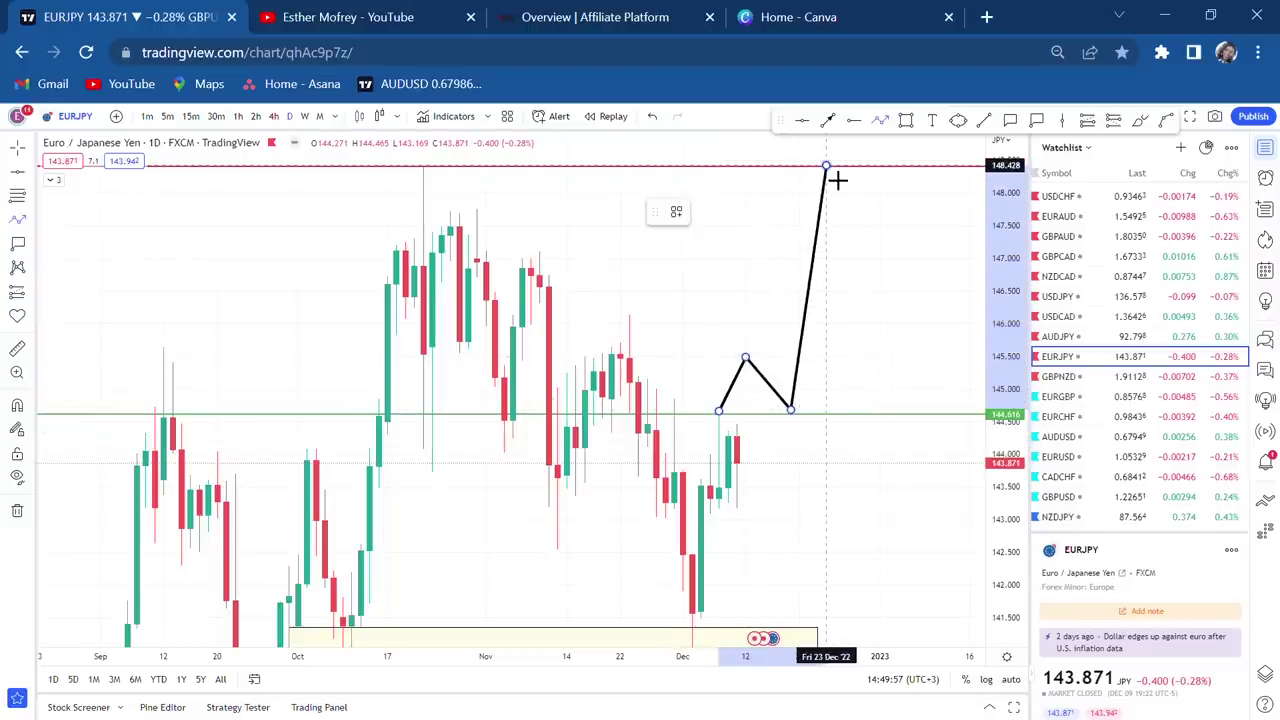
double_click(837, 180)
left_click_drag(921, 403, 783, 300)
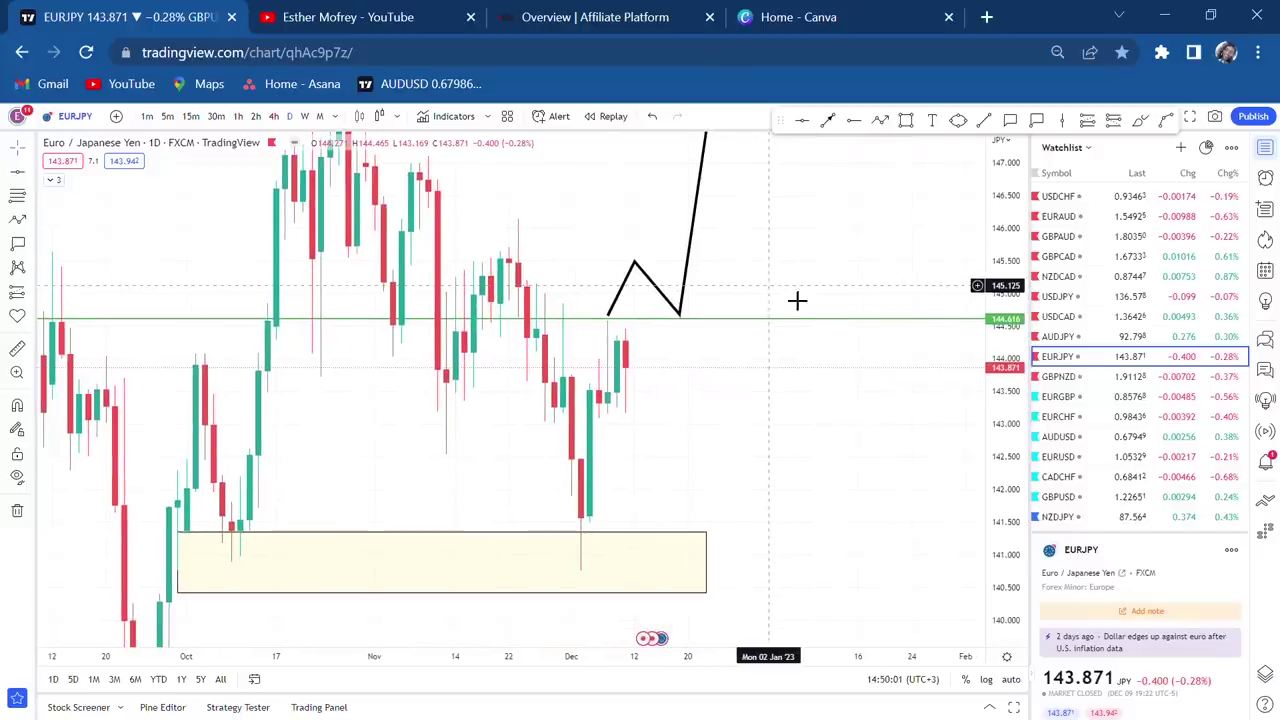
Step: Open GBPNZD on the weekly timeframe and draw a yellow rectangle from 19 Sep '22 to 10 Apr '23, between about 1.95208 and 1.91195
left_click(1076, 378)
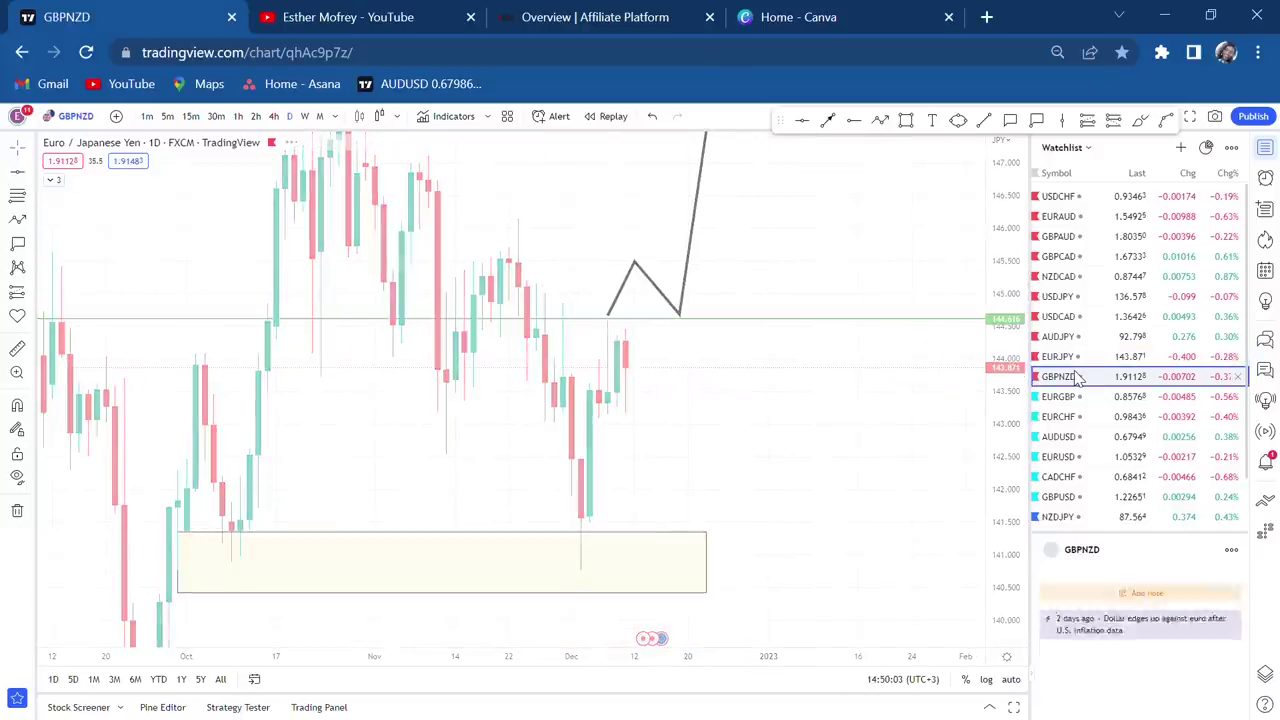
left_click(305, 116)
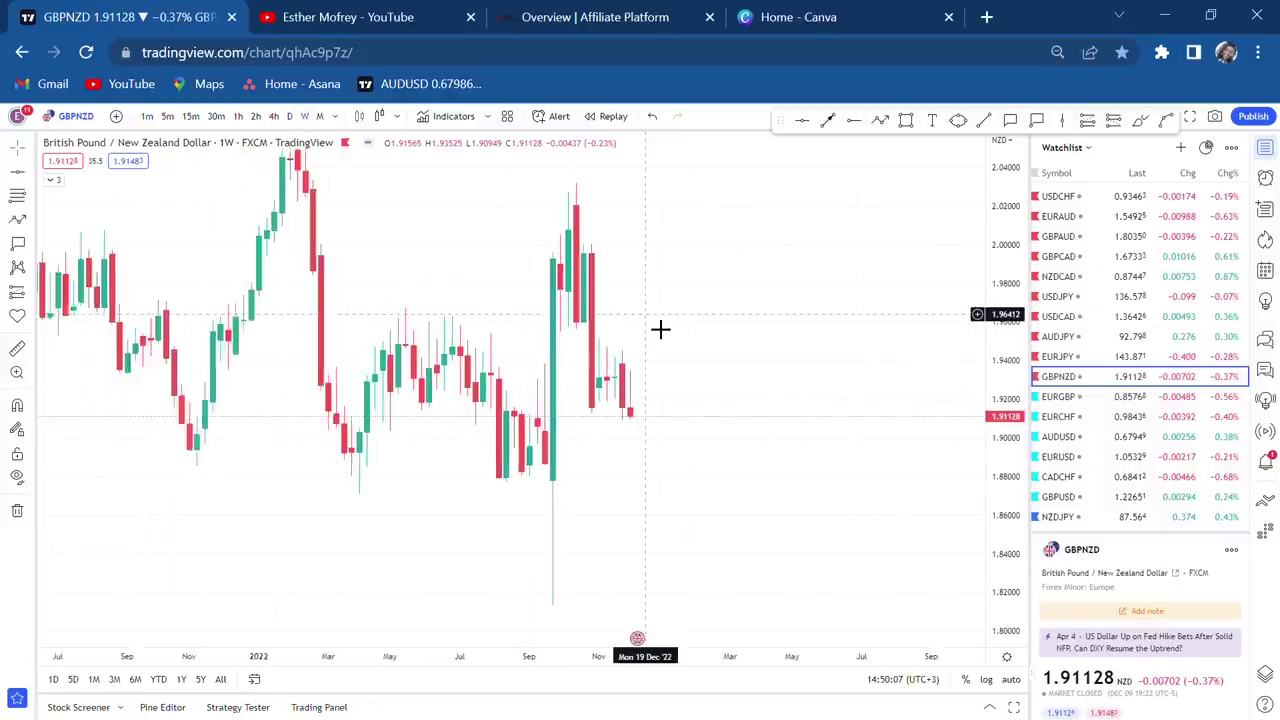
left_click_drag(1005, 405, 988, 475)
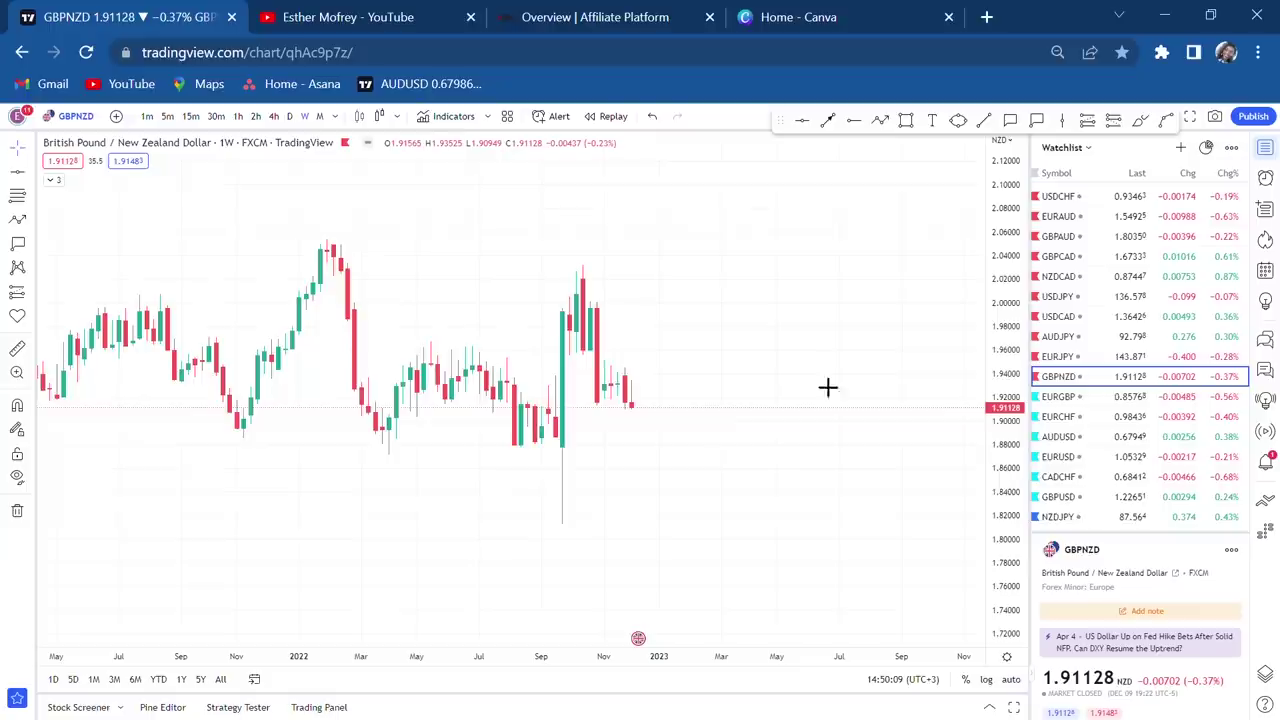
left_click(906, 121)
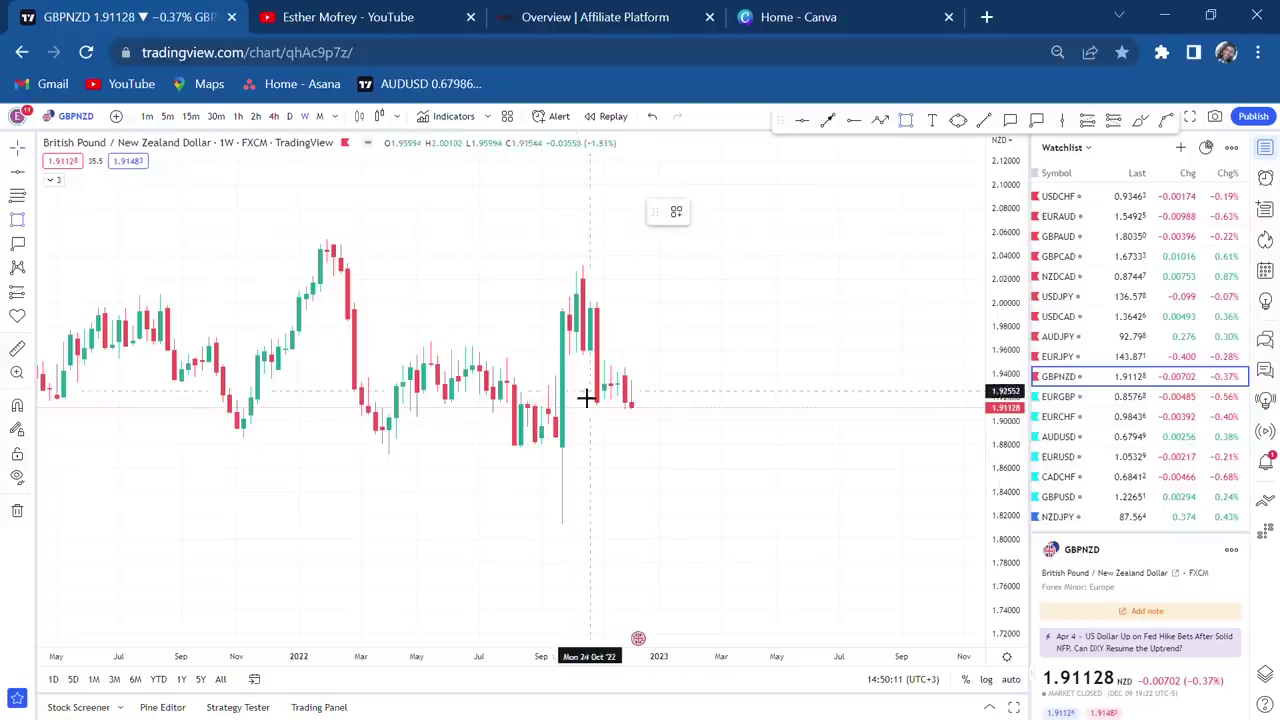
mouse_move(573, 374)
left_mouse_down()
mouse_move(729, 423)
mouse_move(772, 416)
left_mouse_up()
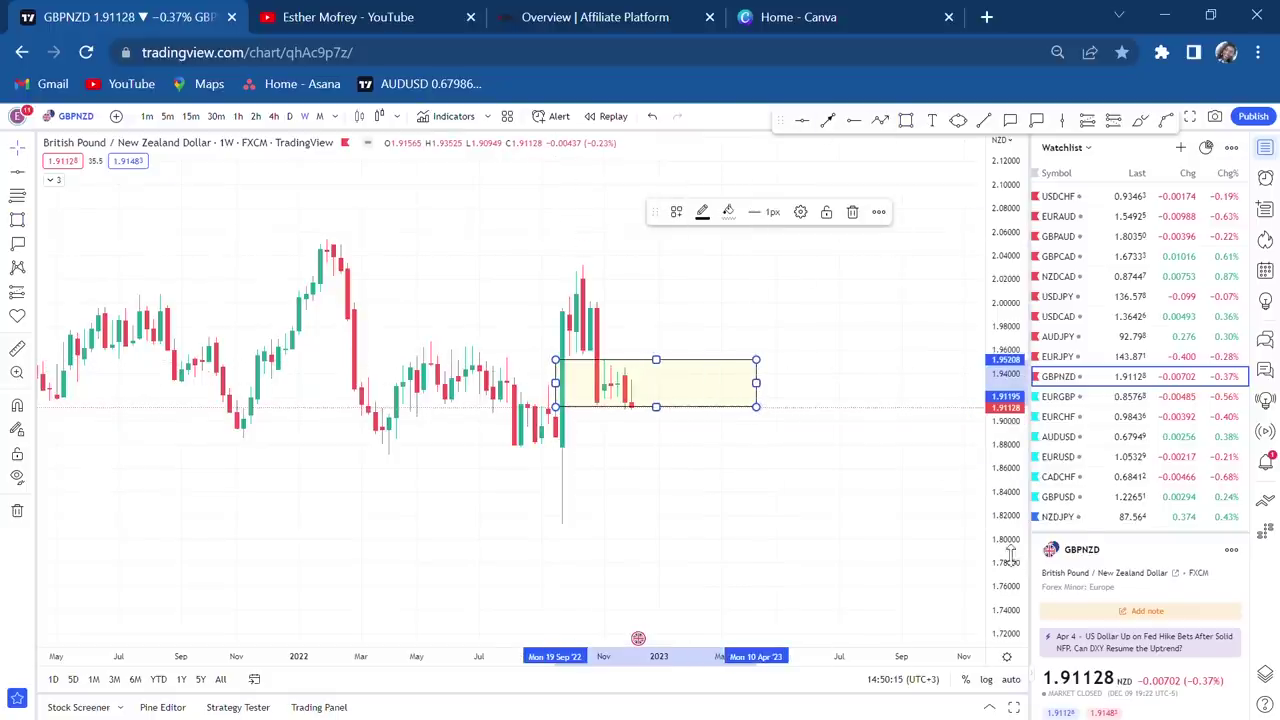
Step: Raise the lower edge of the weekly GBPNZD rectangle to about 1.91348
left_click_drag(1010, 435, 943, 317)
scroll(929, 329, "up", 2)
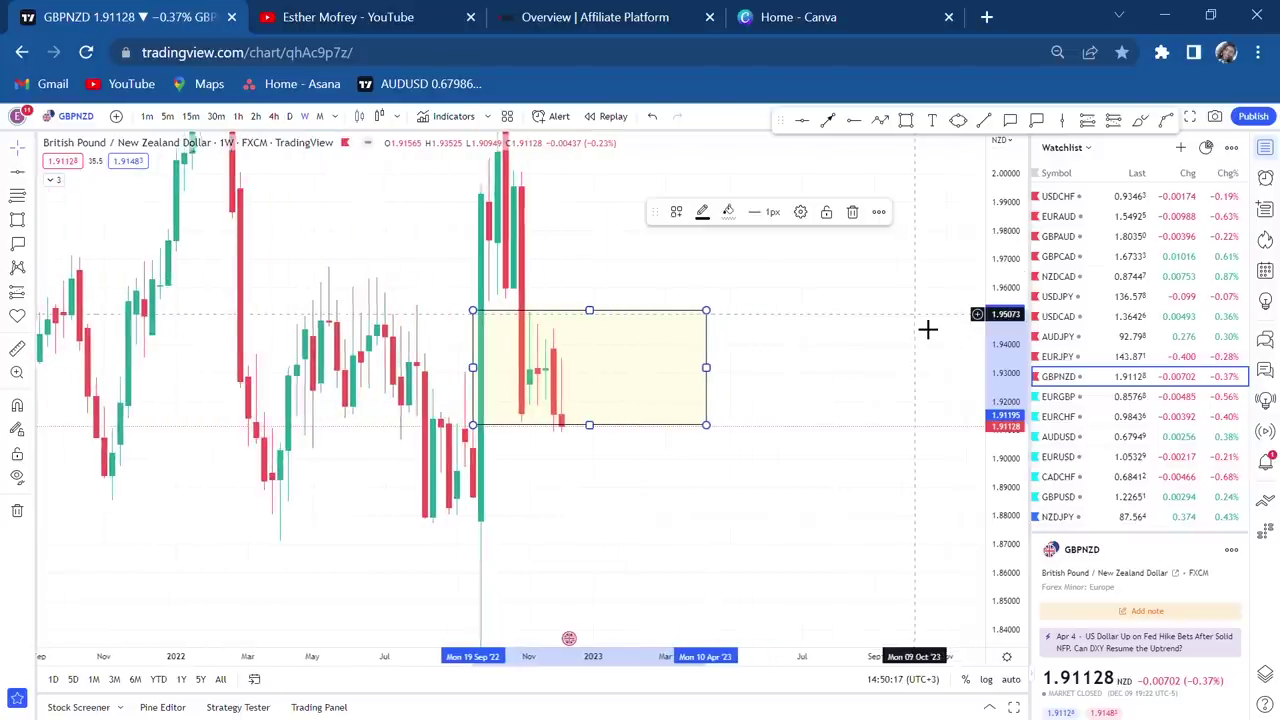
left_click_drag(603, 436, 674, 429)
scroll(674, 430, "up", 1)
scroll(674, 430, "up", 1)
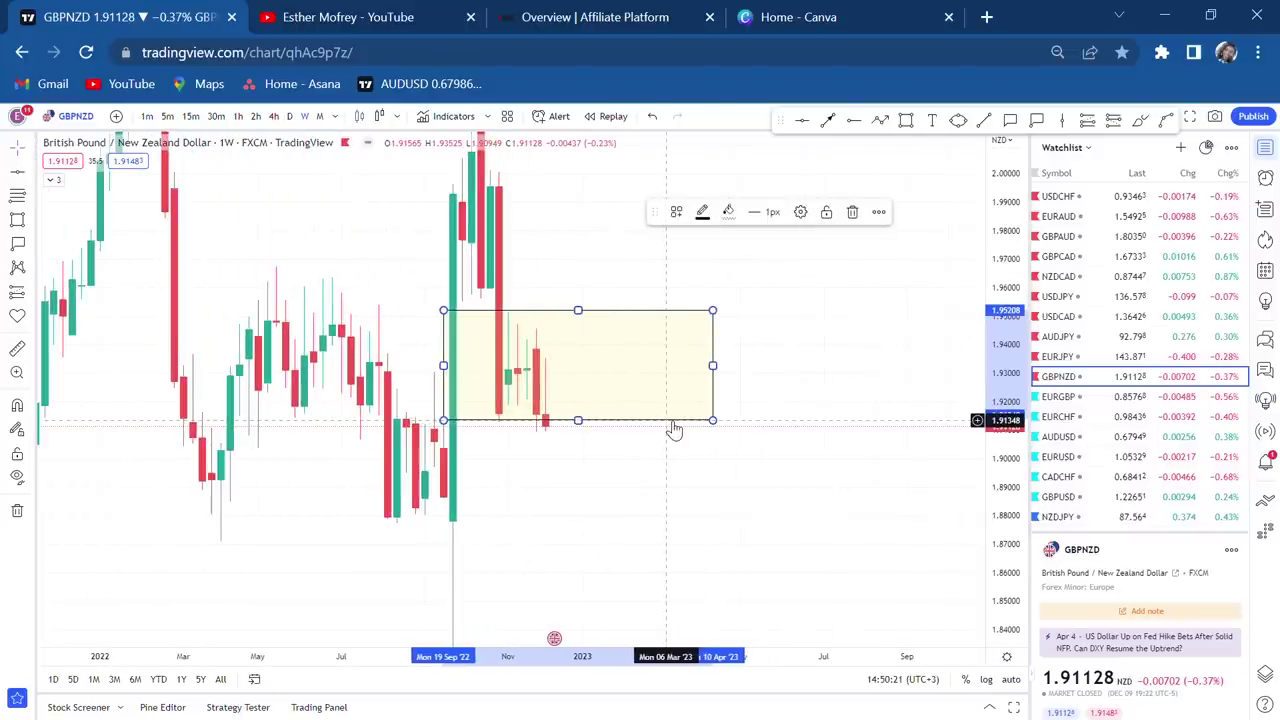
scroll(674, 429, "up", 1)
scroll(674, 429, "down", 1)
Step: Switch GBPNZD to the daily timeframe and extend the yellow rectangle's lower edge to about 1.909, just below the latest lows
left_click(296, 117)
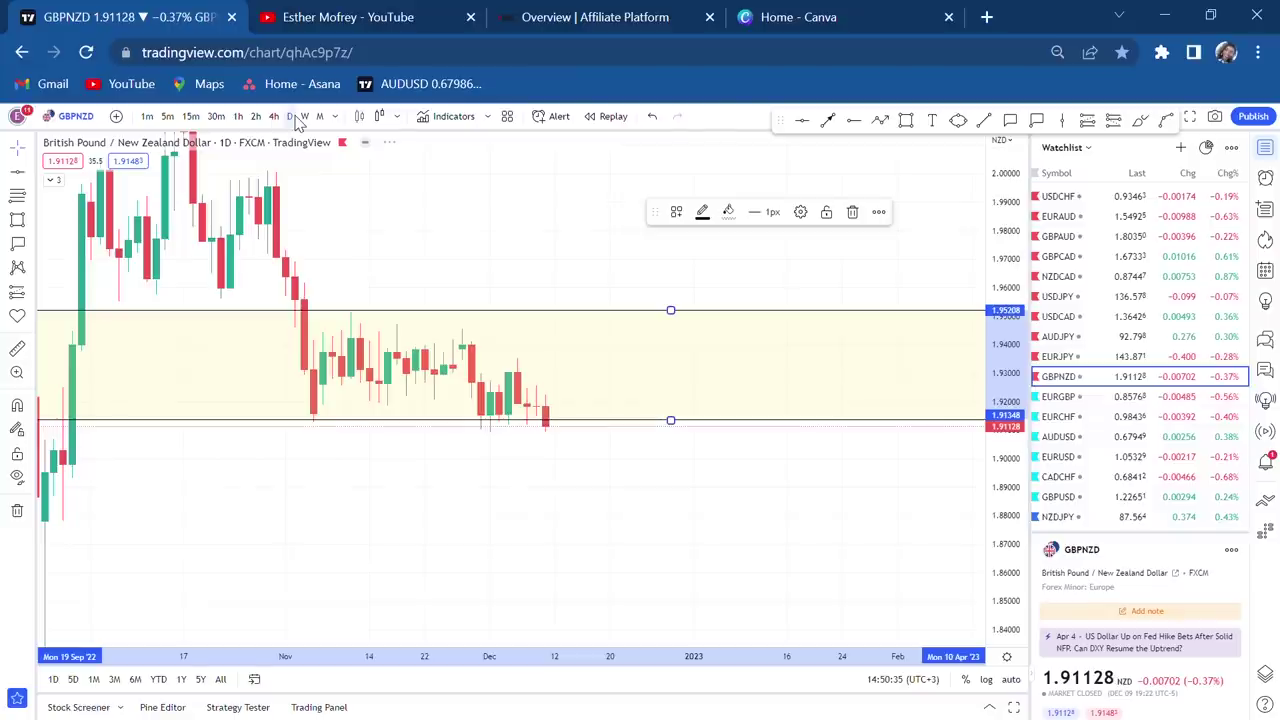
scroll(537, 389, "down", 5)
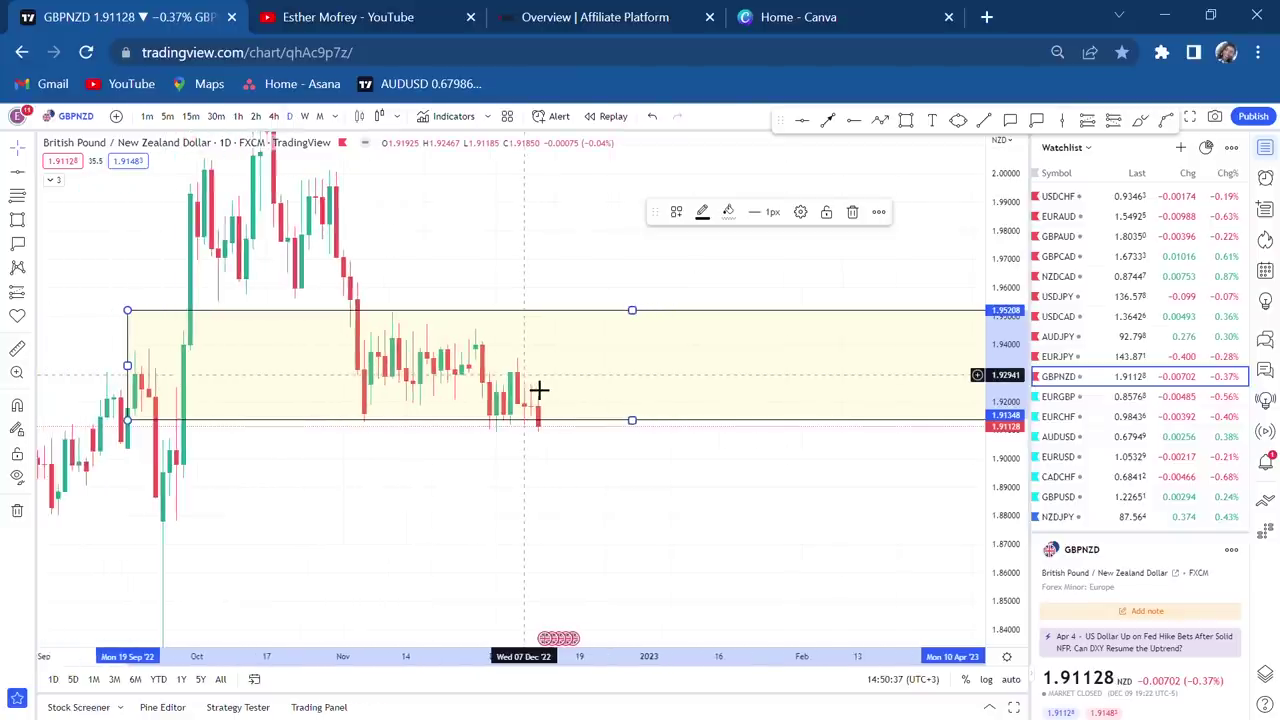
left_click_drag(631, 432, 671, 446)
left_click(601, 488)
left_click_drag(601, 488, 746, 463)
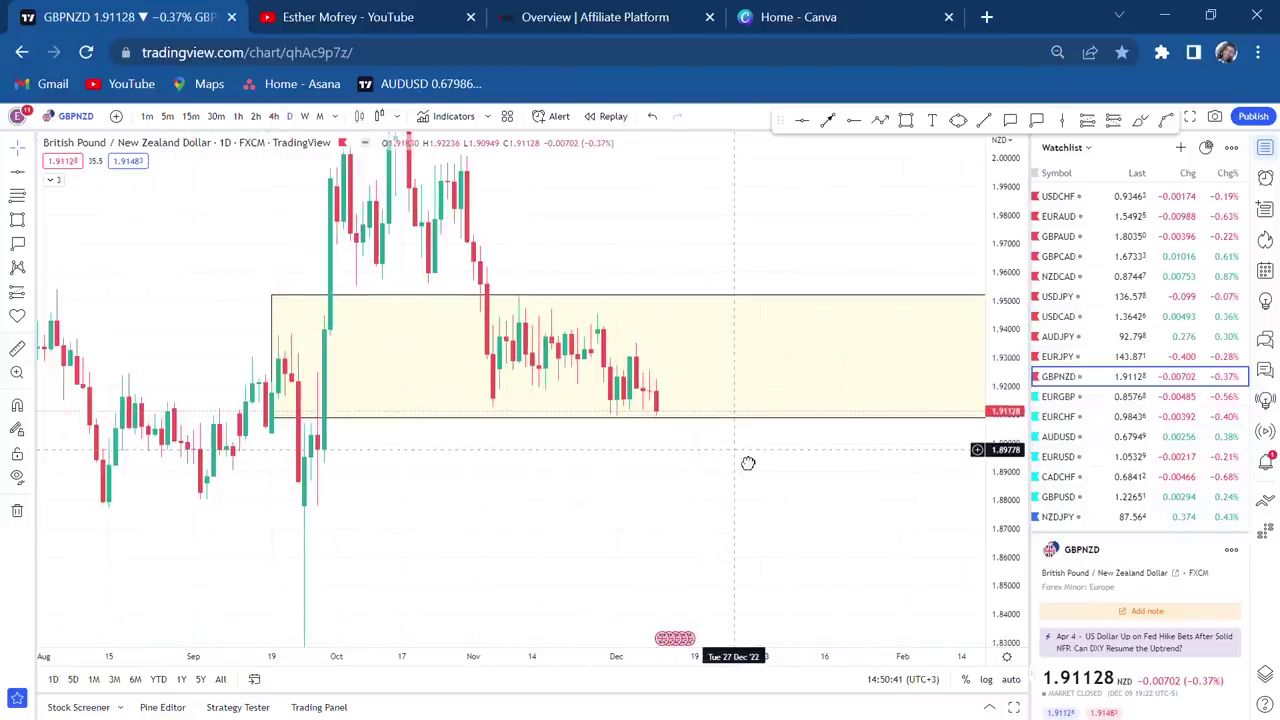
Step: Draw a narrow rectangle as tall as the GBPNZD zone and move it directly below, between about 1.90832 and 1.86498
left_click(906, 122)
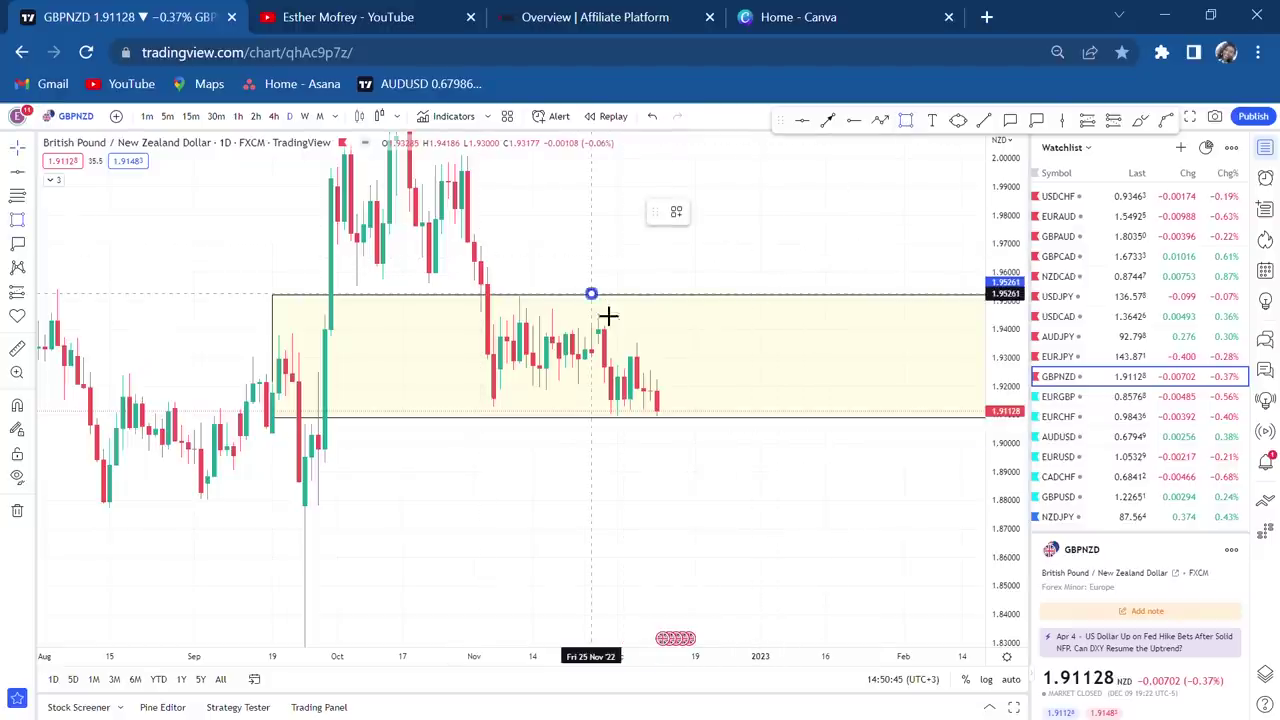
left_click_drag(607, 309, 637, 430)
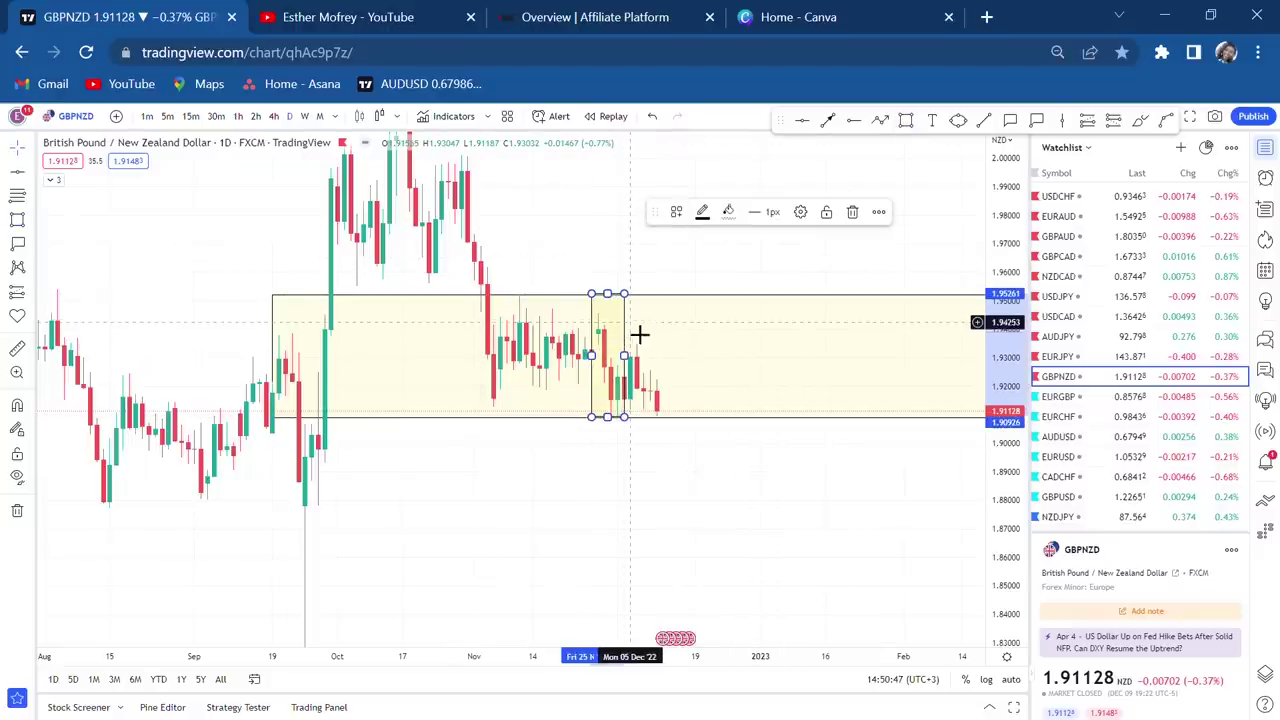
left_click_drag(631, 328, 606, 451)
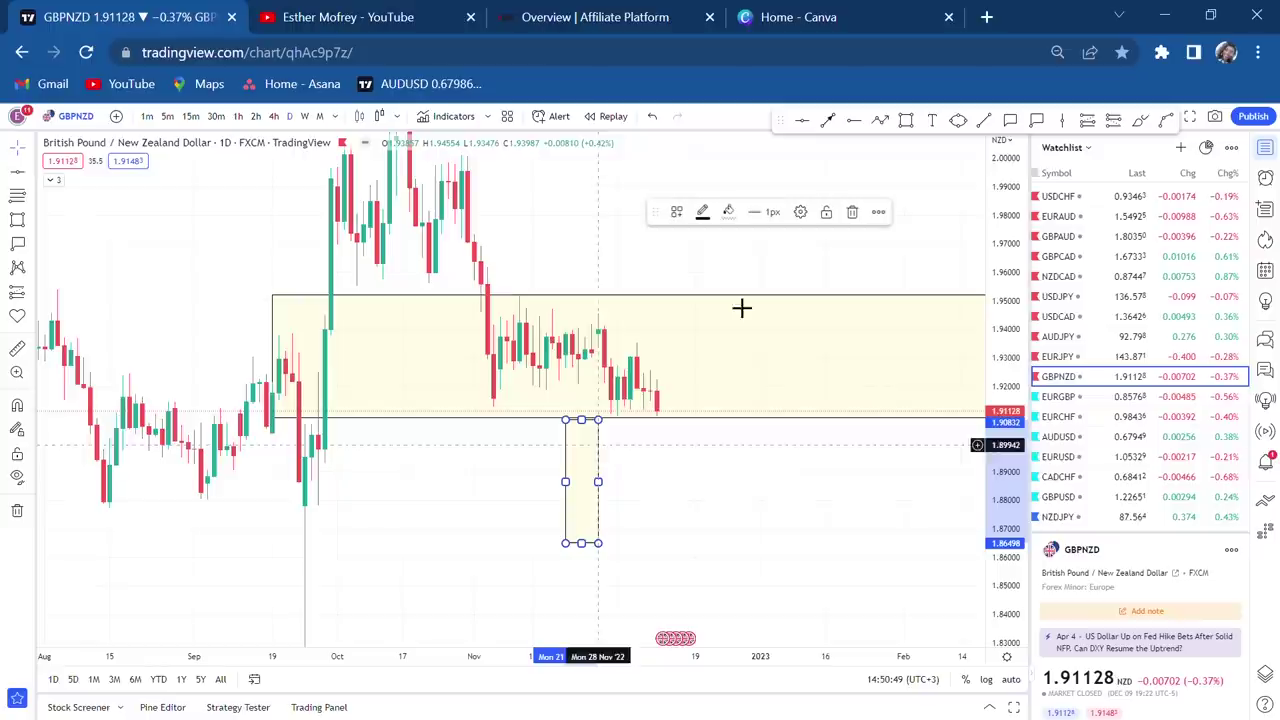
Step: Place a green horizontal target line at about 1.86474, along the bottom of the narrow lower rectangle
key("Escape")
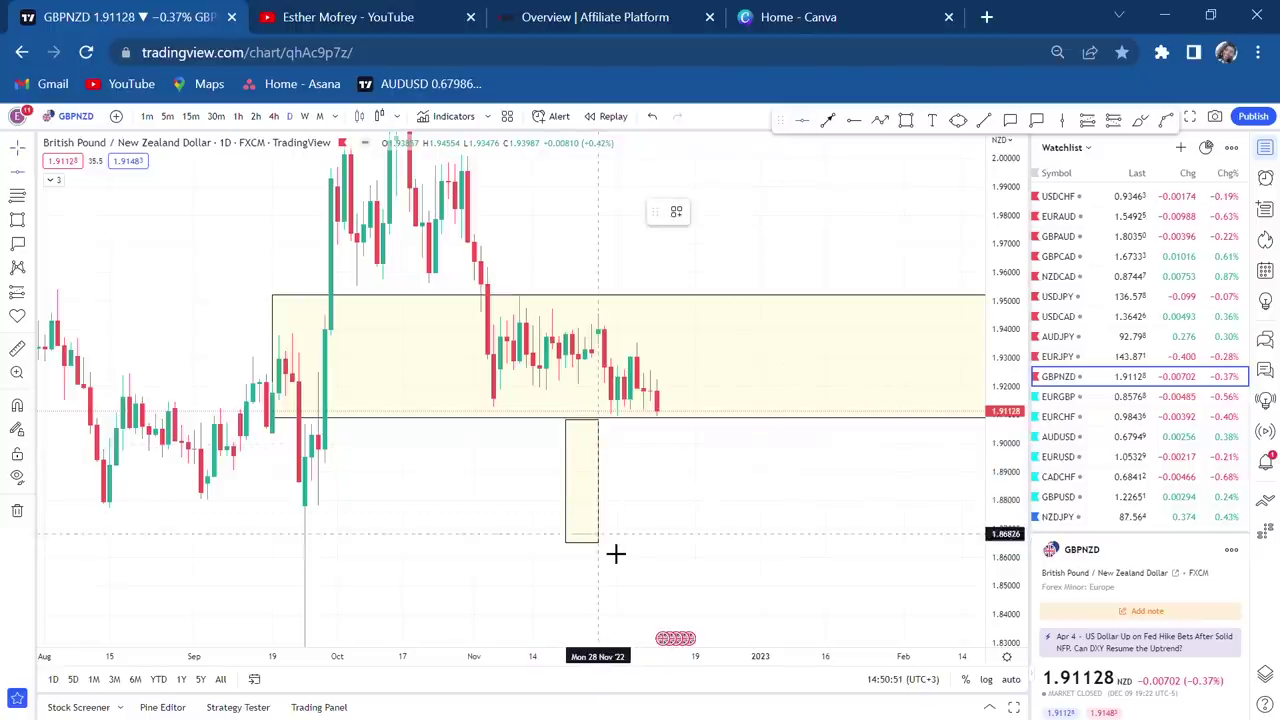
key("alt+h")
key("Escape")
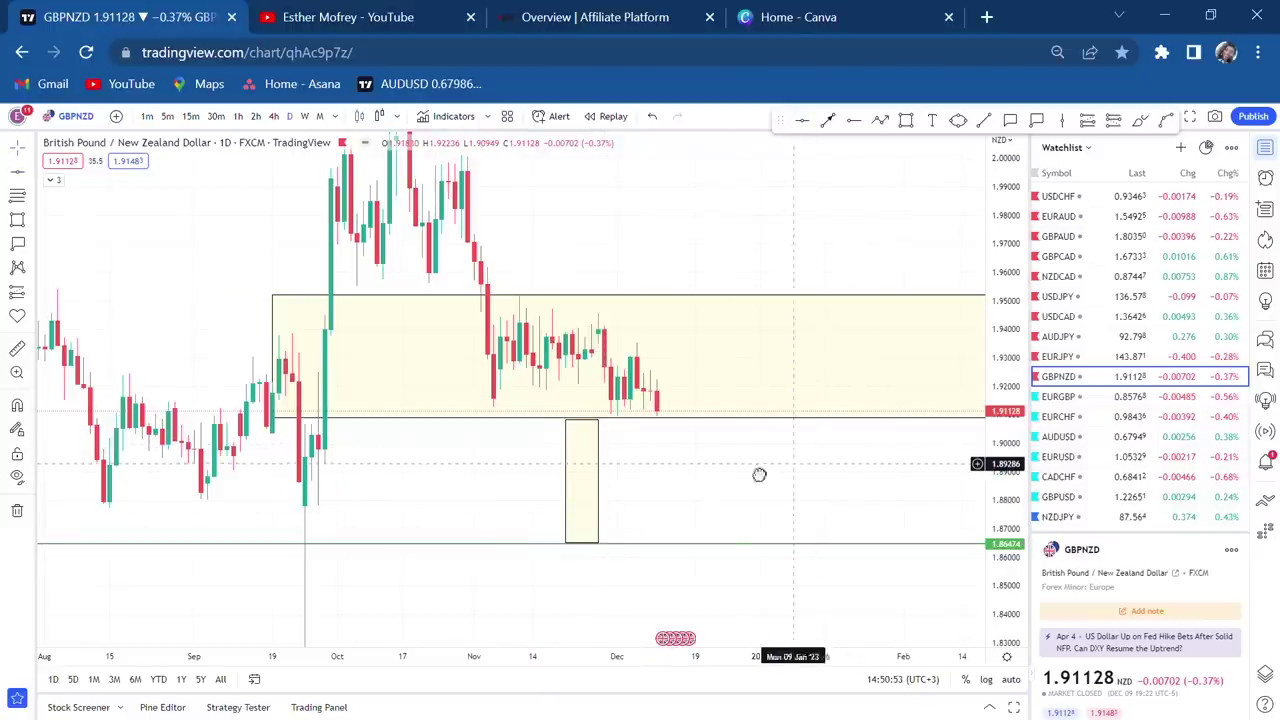
Step: Add a second narrow rectangle directly above the GBPNZD zone from 25 Nov to 8 Dec '22, between about 1.95261 and 1.99525
scroll(706, 471, "down", 3)
scroll(700, 468, "down", 2)
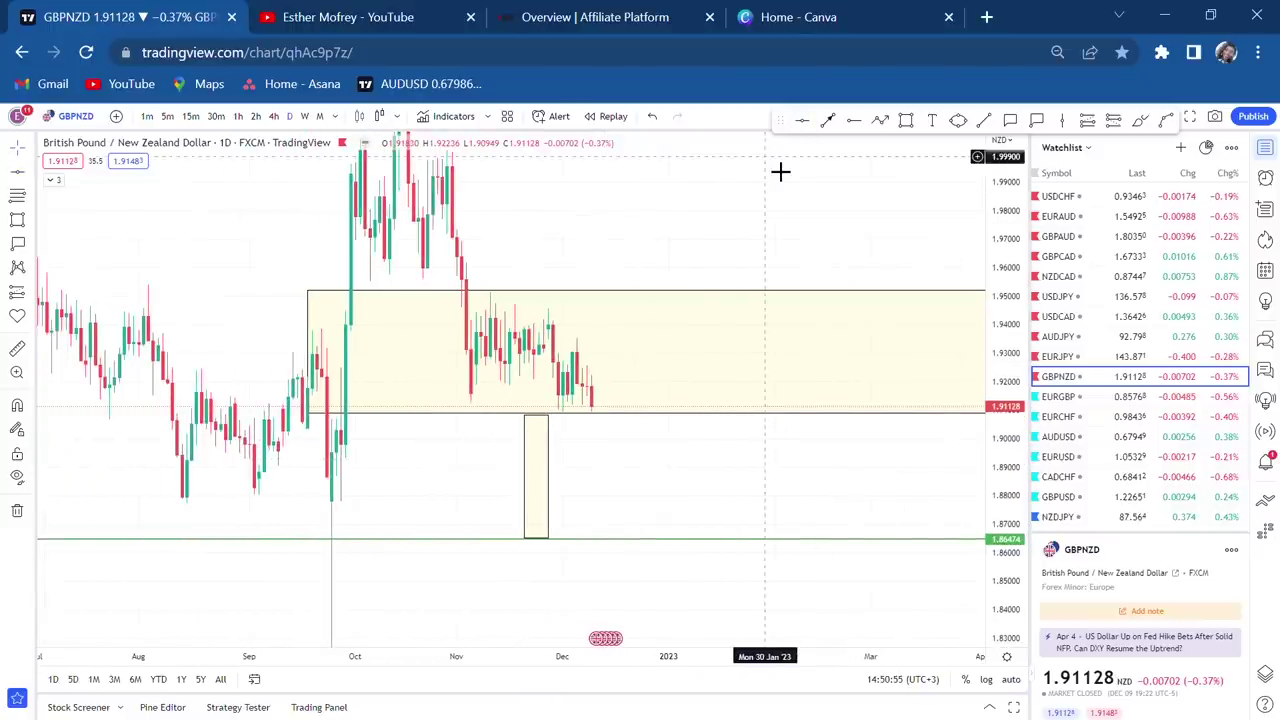
scroll(790, 210, "down", 2)
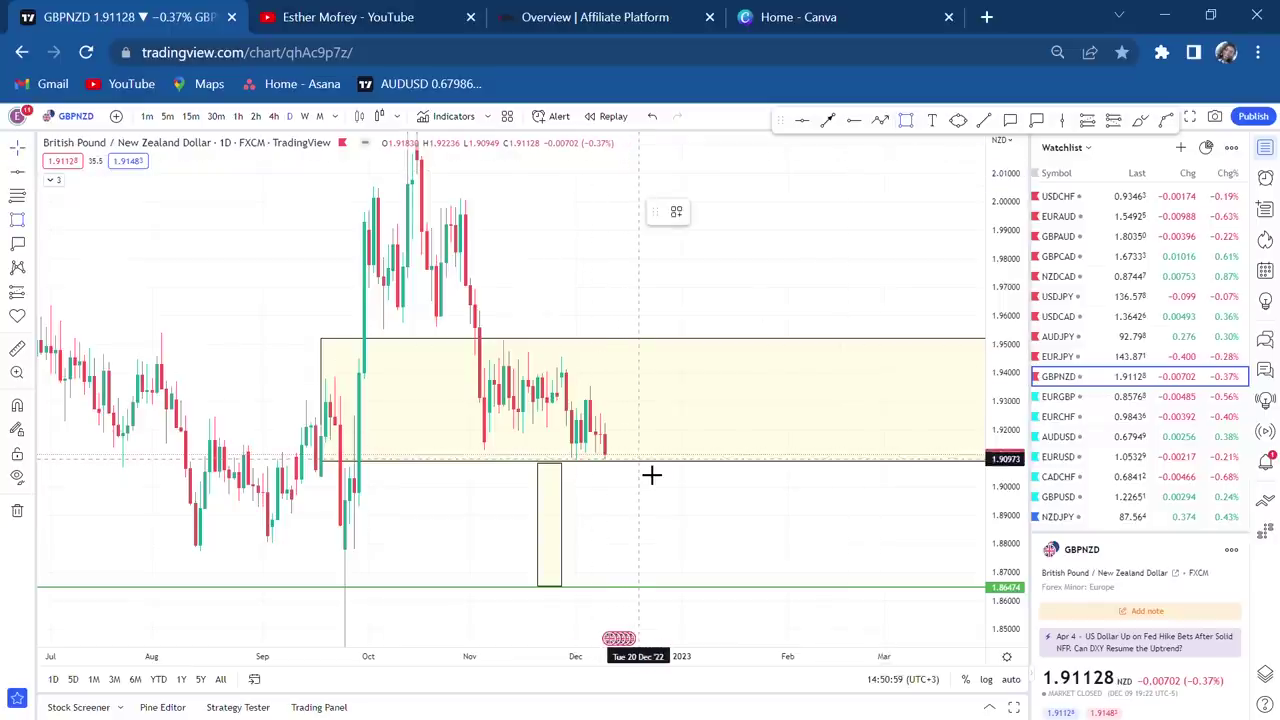
mouse_move(639, 460)
left_mouse_down()
mouse_move(682, 343)
mouse_move(614, 271)
mouse_move(609, 240)
left_mouse_up()
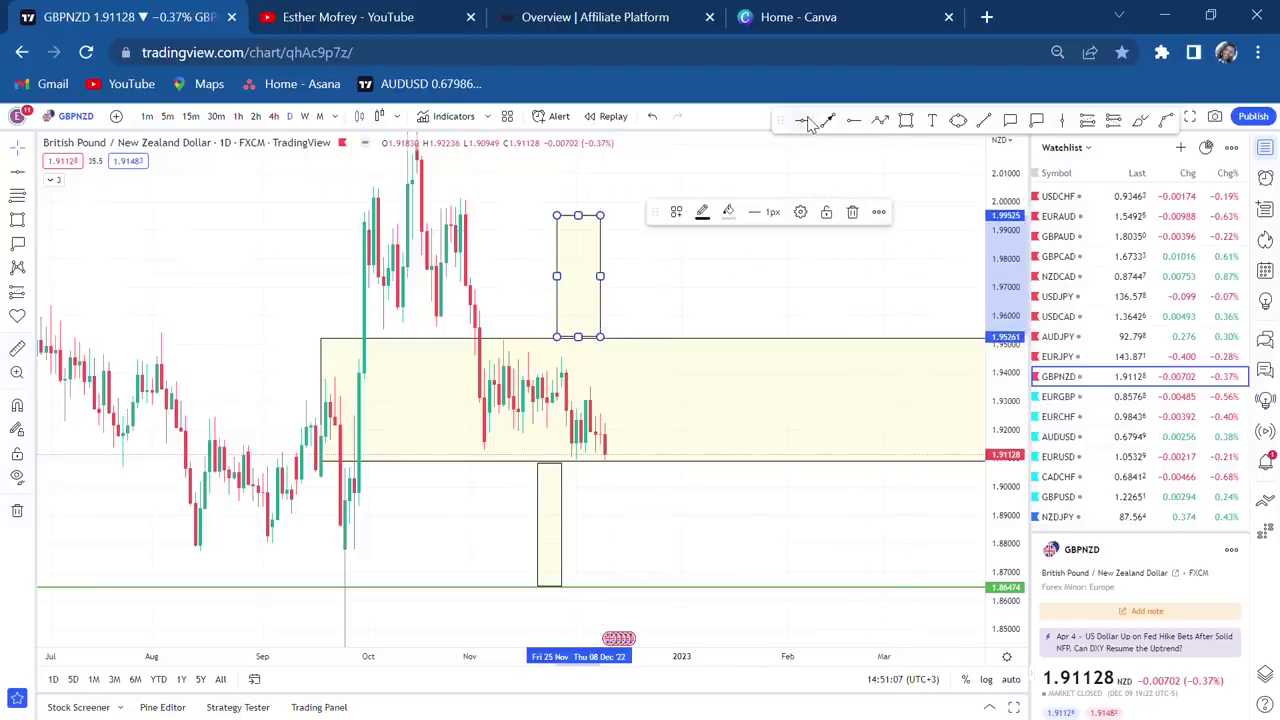
Step: Place a horizontal line at about 1.99549 along the upper narrow rectangle's top edge and colour it red
left_click(614, 223)
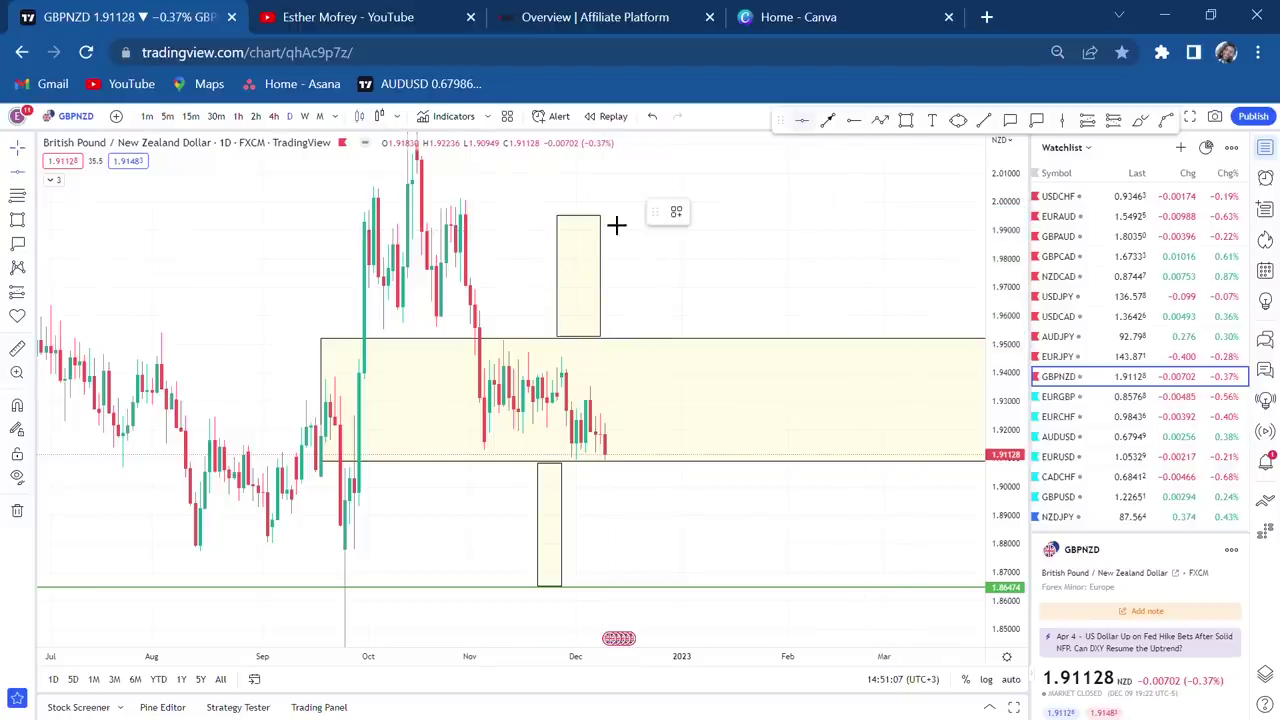
left_click(511, 214)
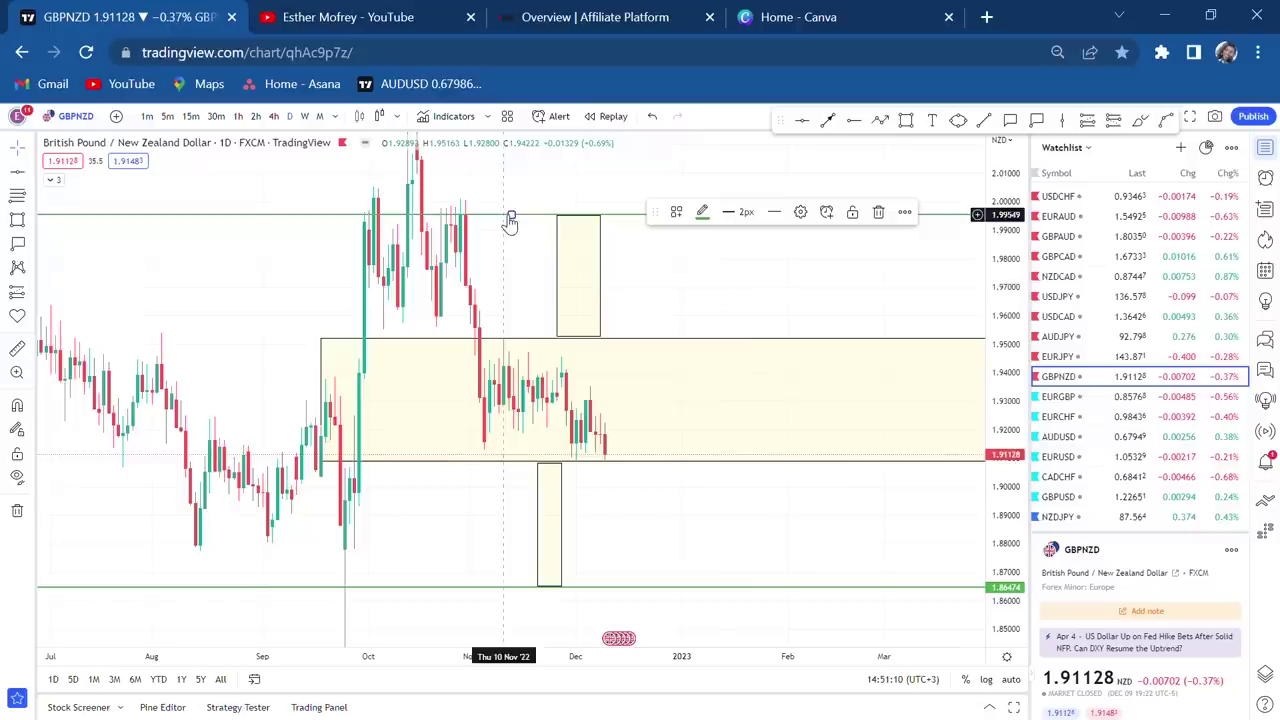
left_click(704, 213)
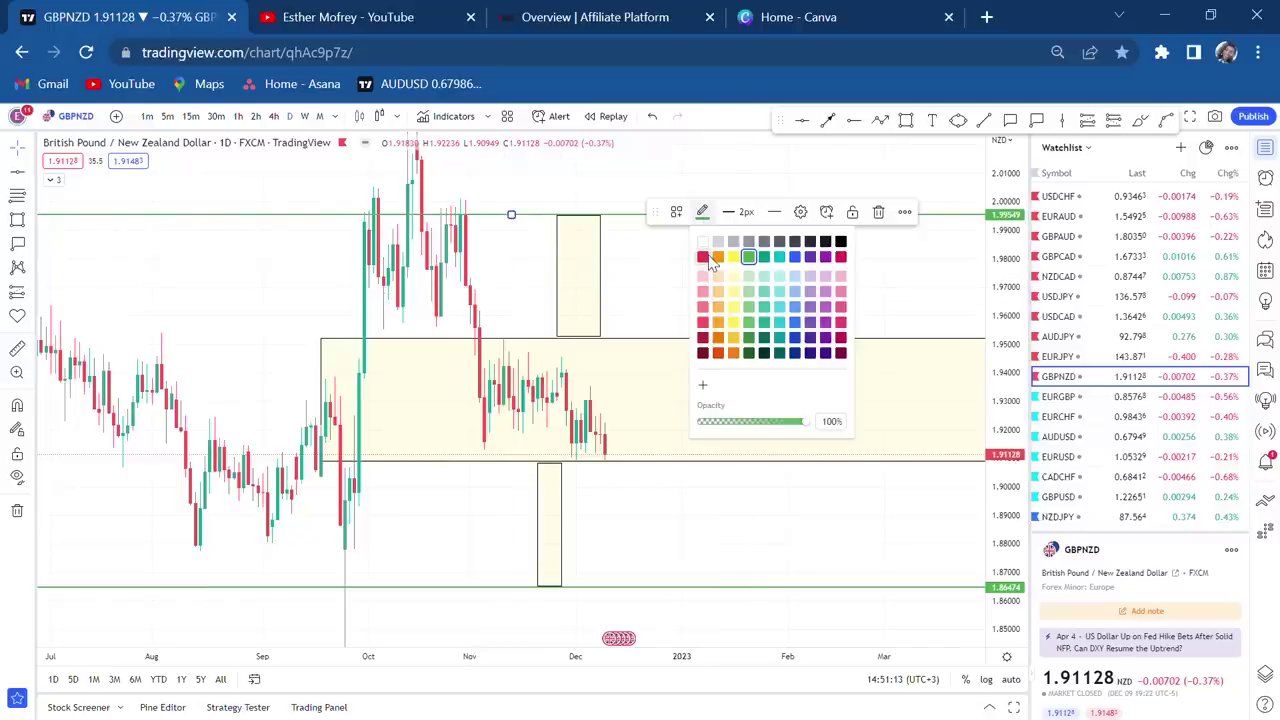
left_click(703, 257)
Step: Recolour the green target line along the bottom of the lower narrow rectangle to the same red
left_click(662, 589)
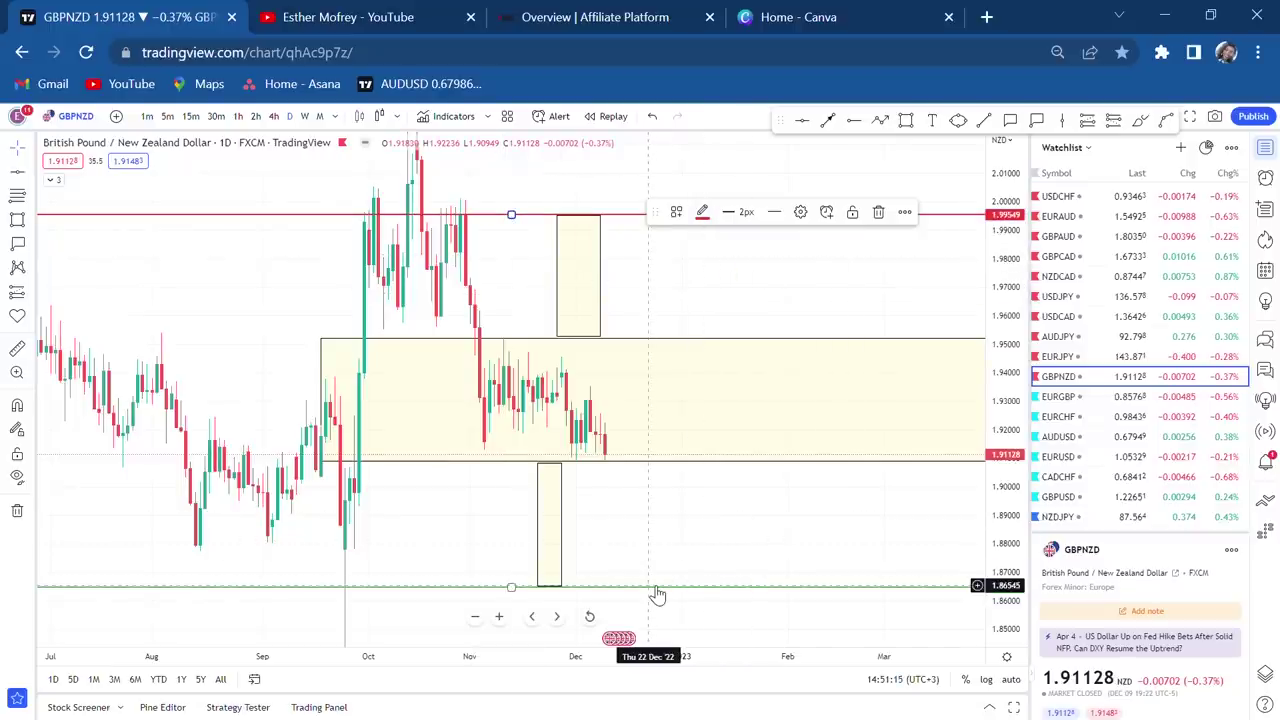
left_click(703, 214)
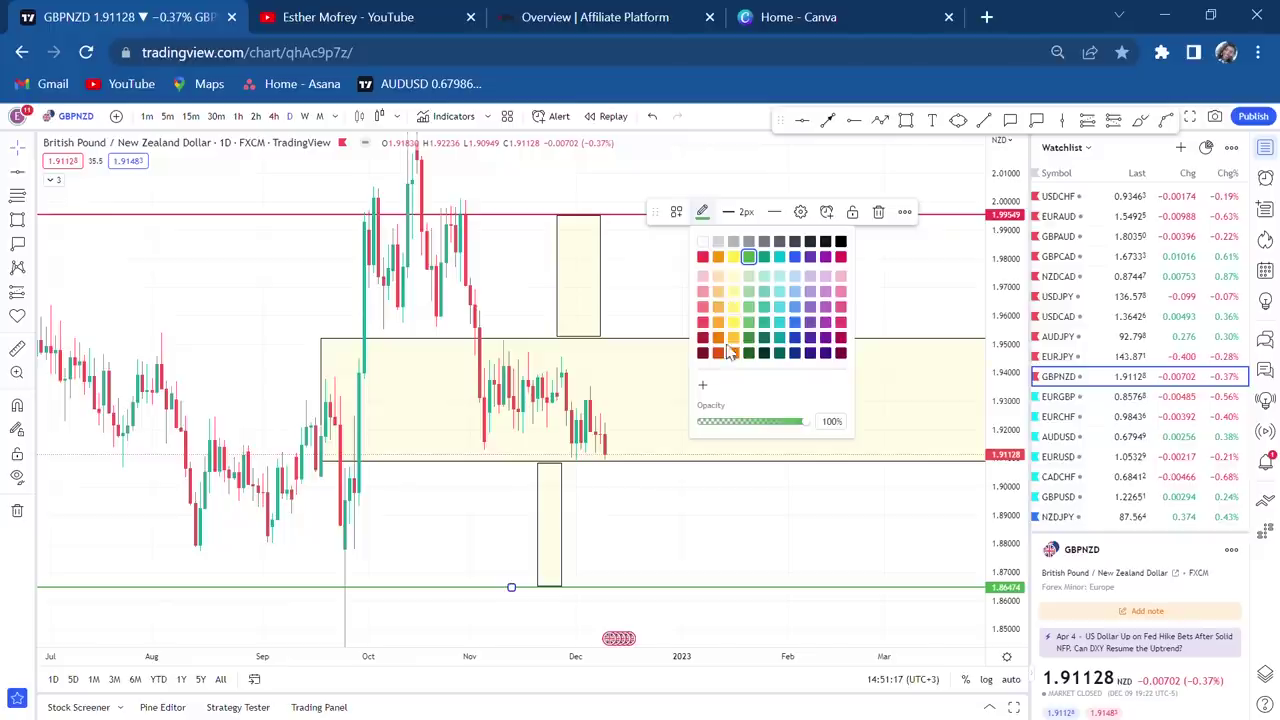
left_click(703, 257)
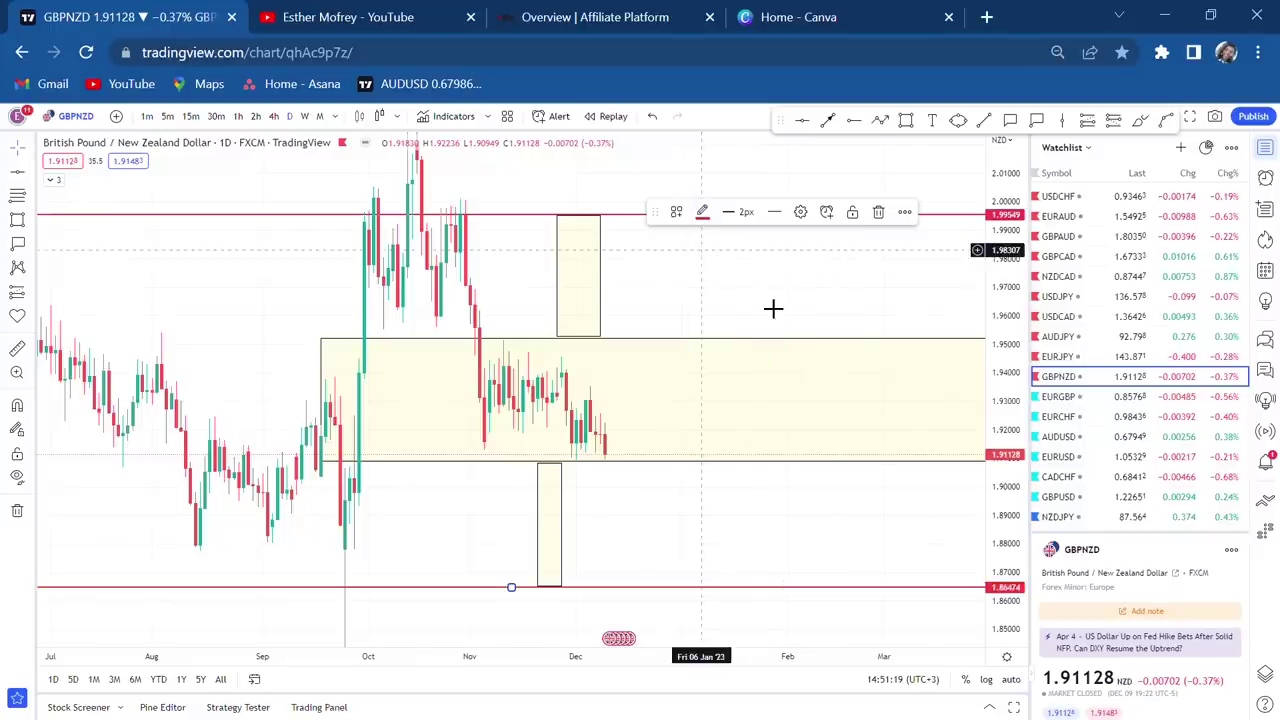
Step: Narrow the rectangle above the GBPNZD zone by moving its right edge back past the left one to 21 Nov '22, above the lower rectangle
left_click_drag(791, 329, 716, 361)
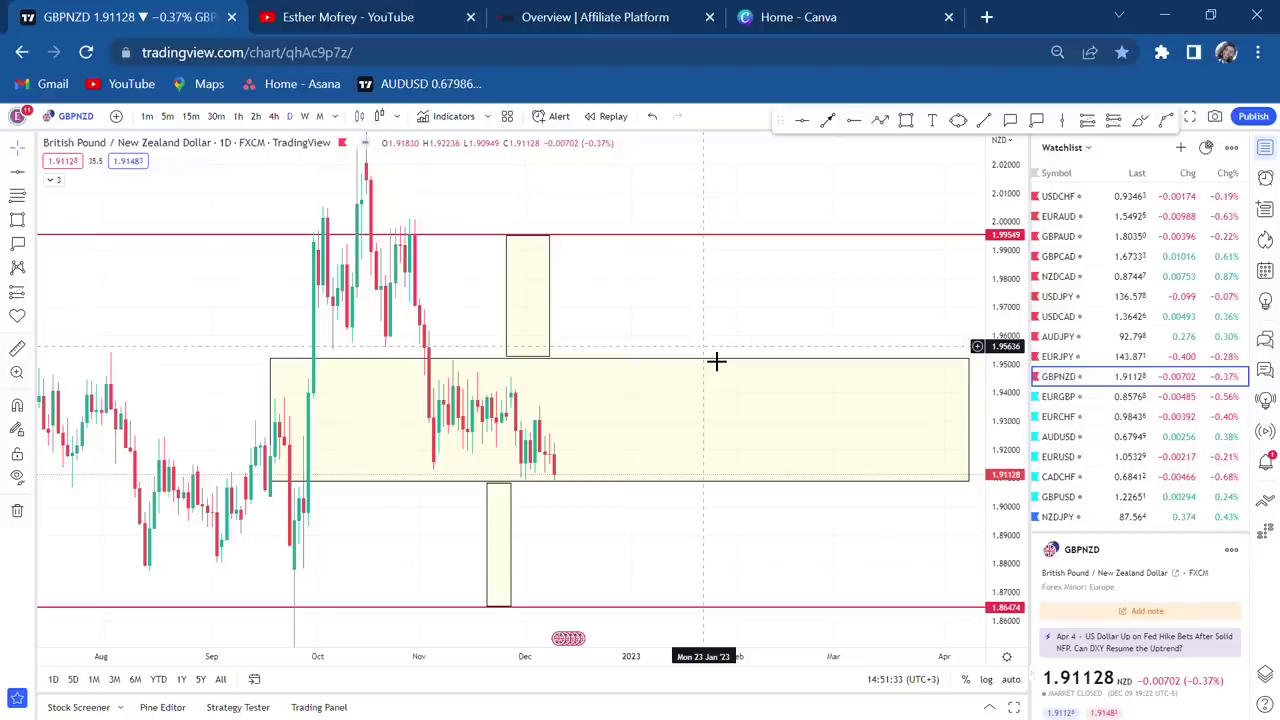
left_click(550, 297)
left_click_drag(550, 297, 500, 300)
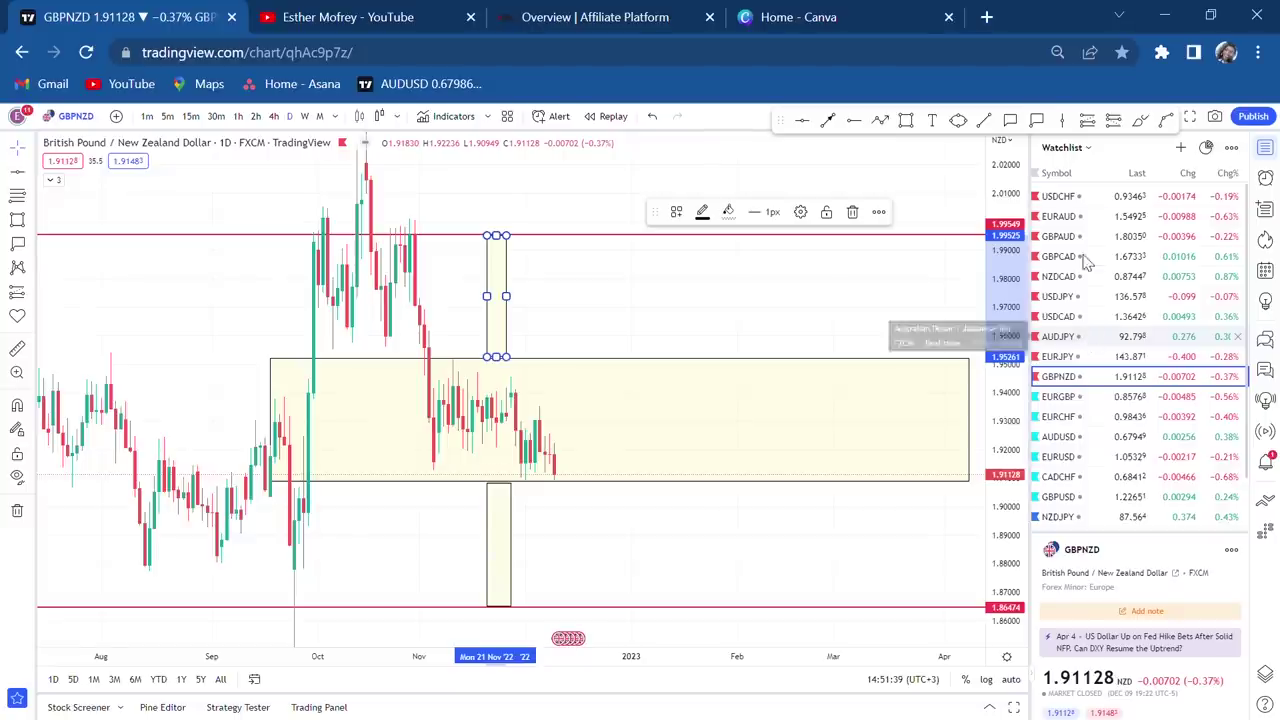
Step: Open the EURAUD chart and move EURAUD directly below GBPAUD in the watchlist
left_click(1060, 217)
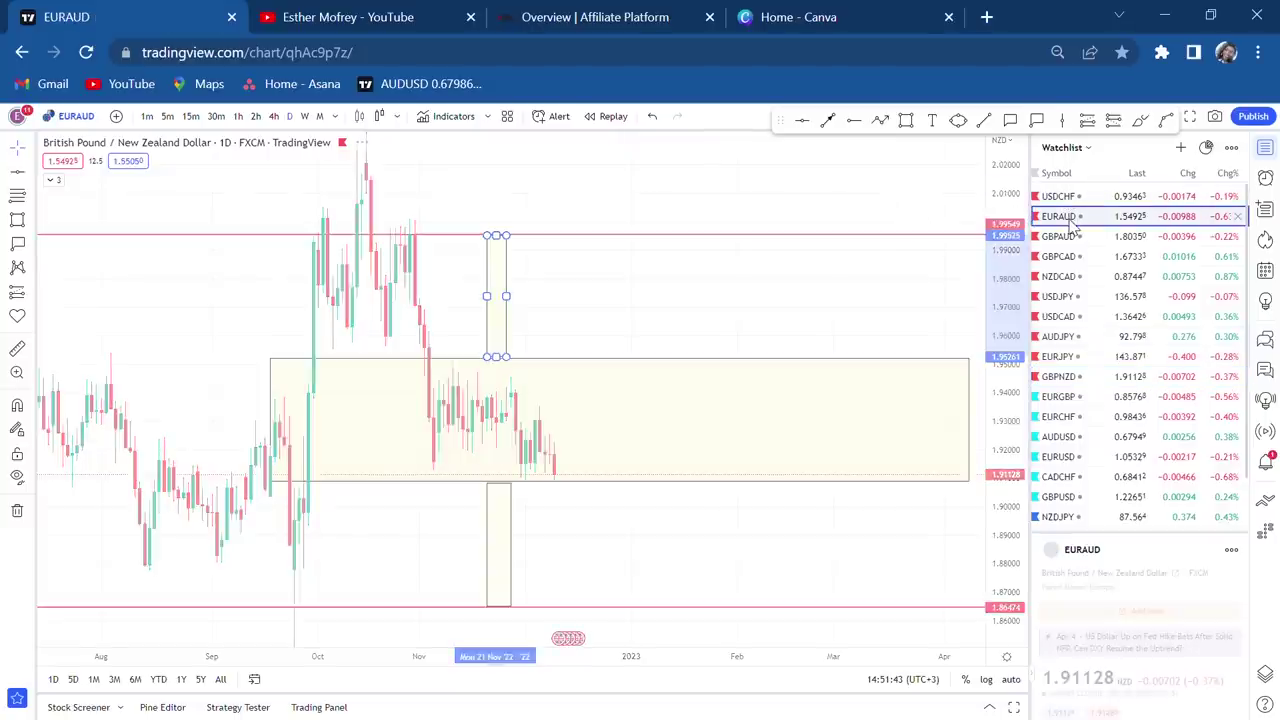
left_click_drag(1073, 225, 1073, 252)
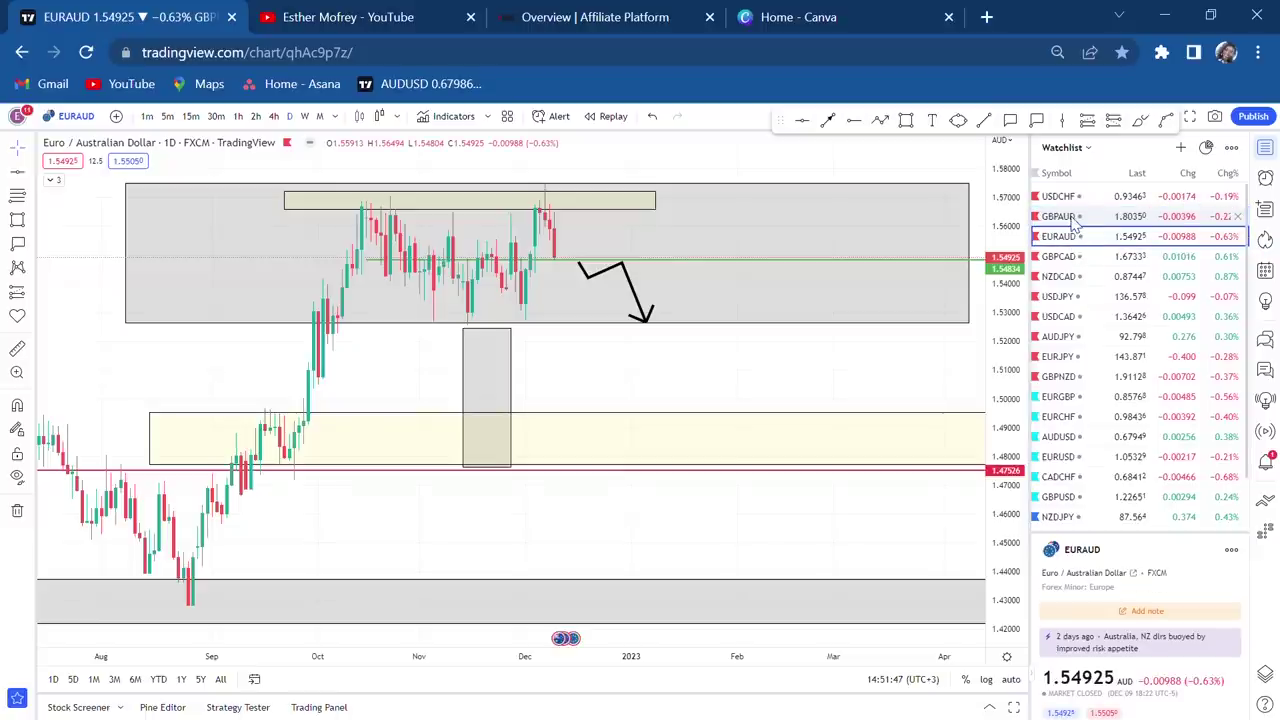